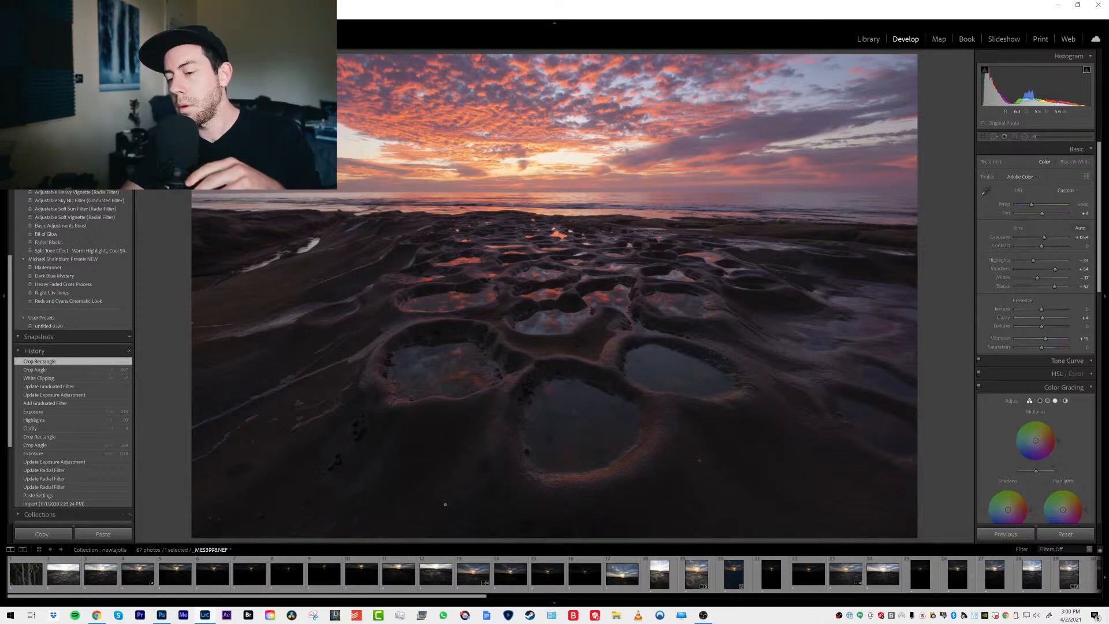
Check the live stream dashboard and chat in the browser, and return to Lightroom
left_click(96, 615)
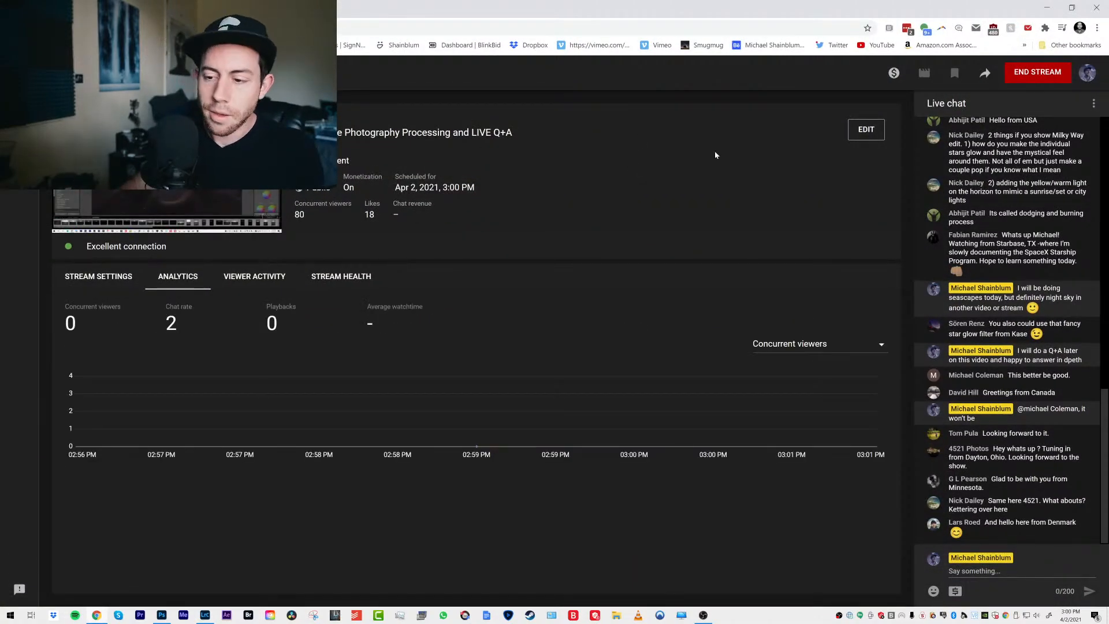
left_click(1047, 7)
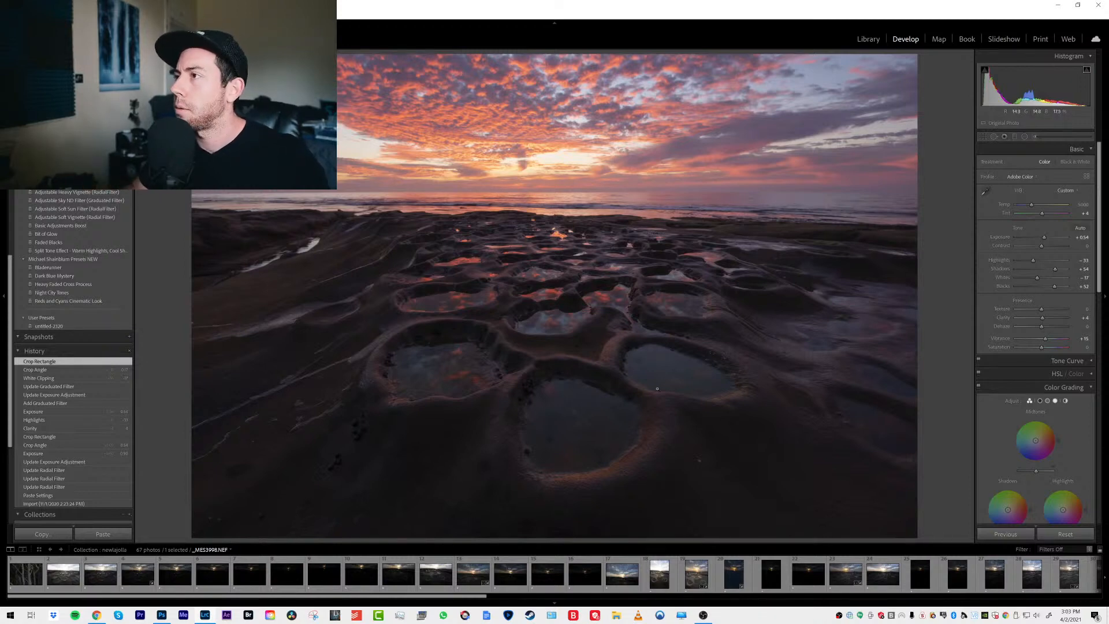
Compare the bracketed horizontal tide pool exposures at the start of the newlajolla collection with the wider cloudy sunset frame
left_click(70, 578)
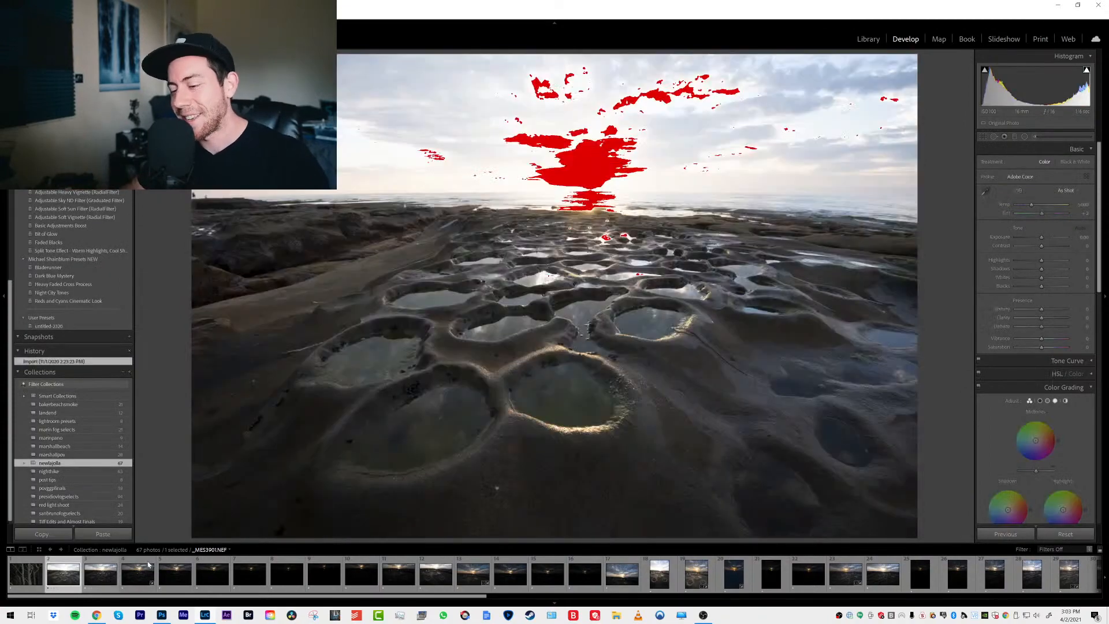
left_click(101, 574)
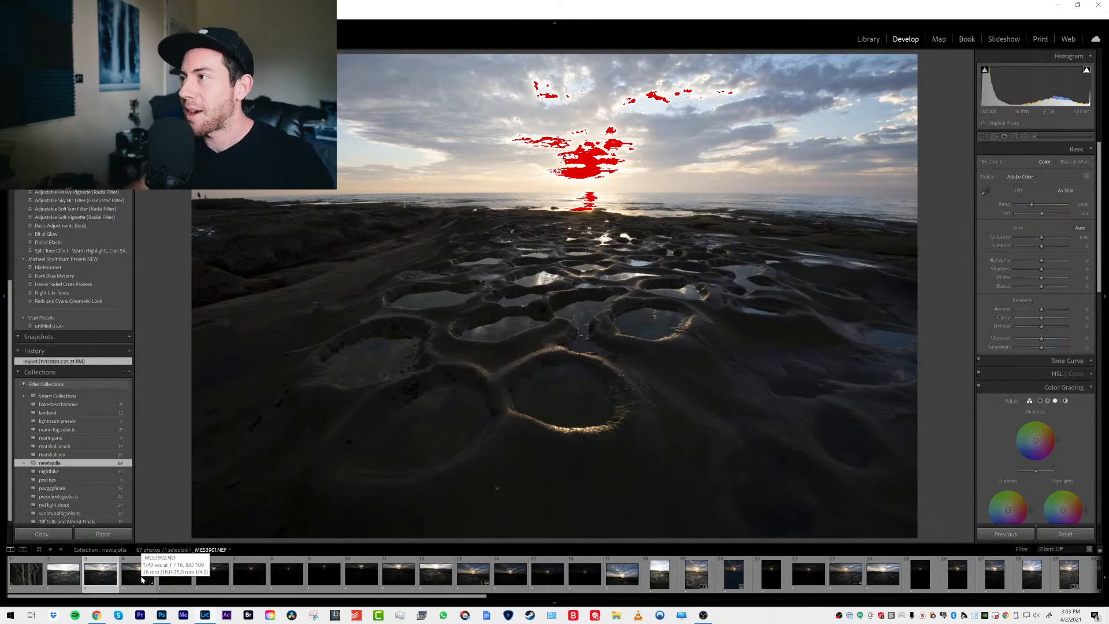
left_click(140, 578)
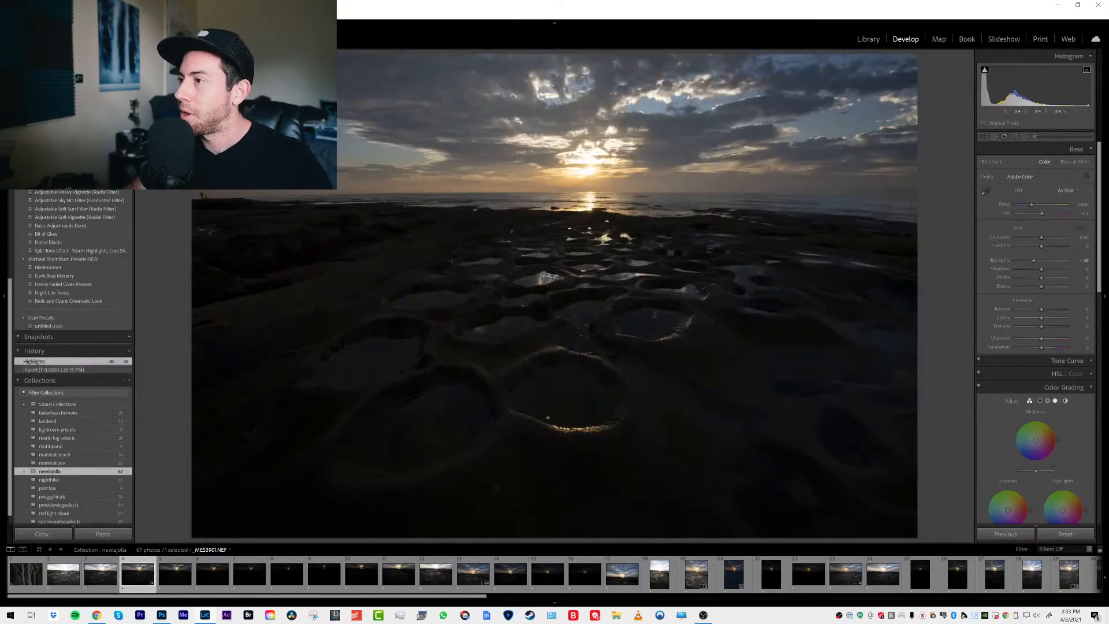
left_click(198, 579)
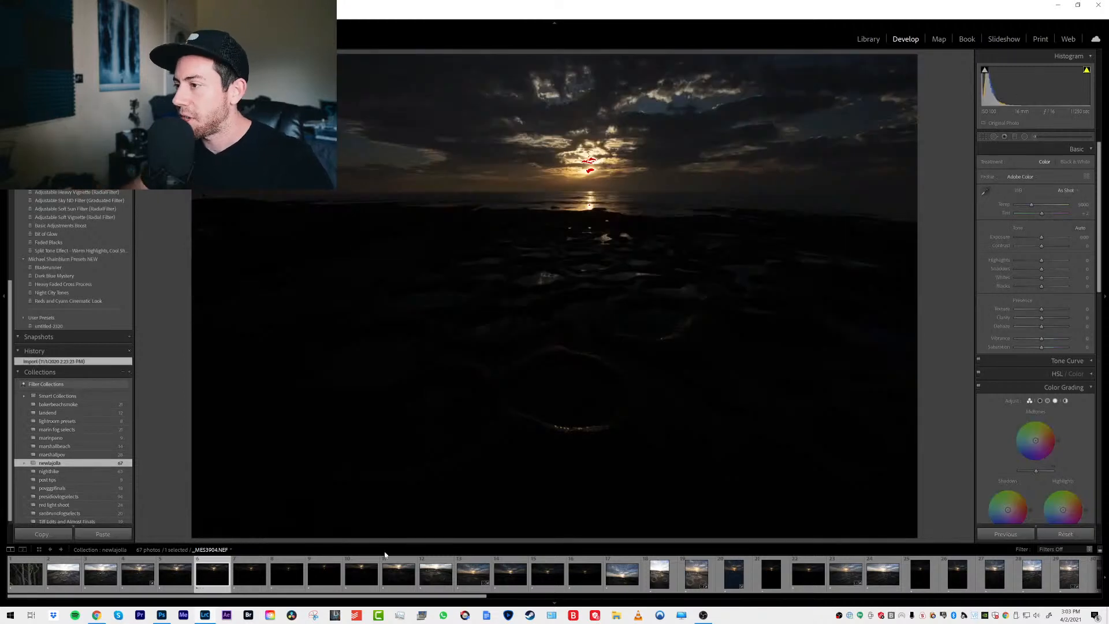
left_click(623, 576)
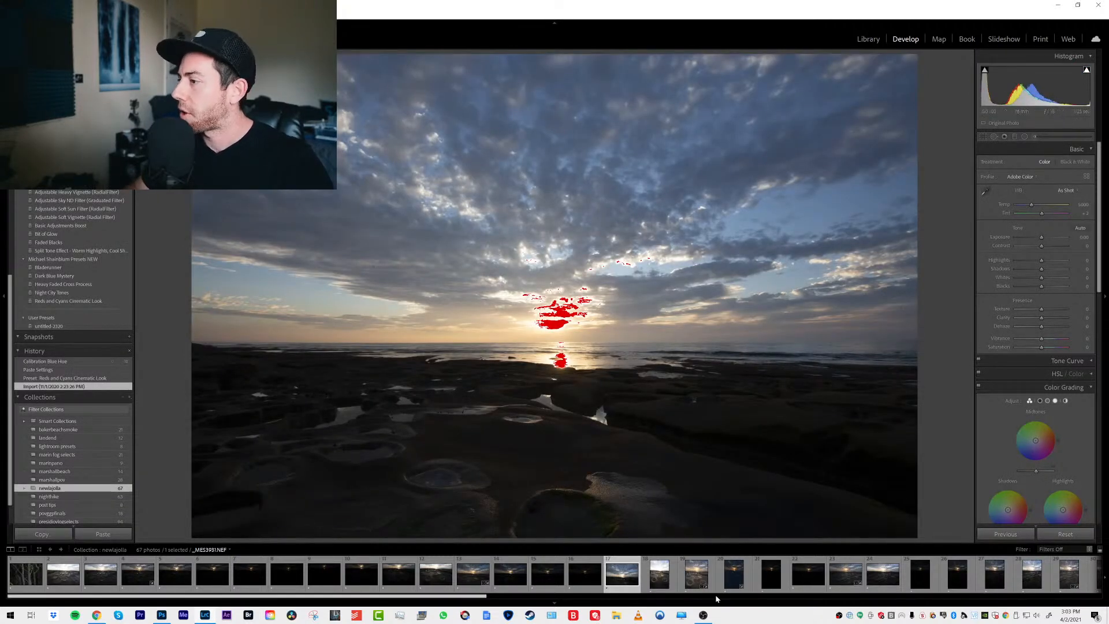
Examine the vertical tide pool sunset photo with the person standing on the horizon, up close and in full
scroll(750, 565, "down", 3)
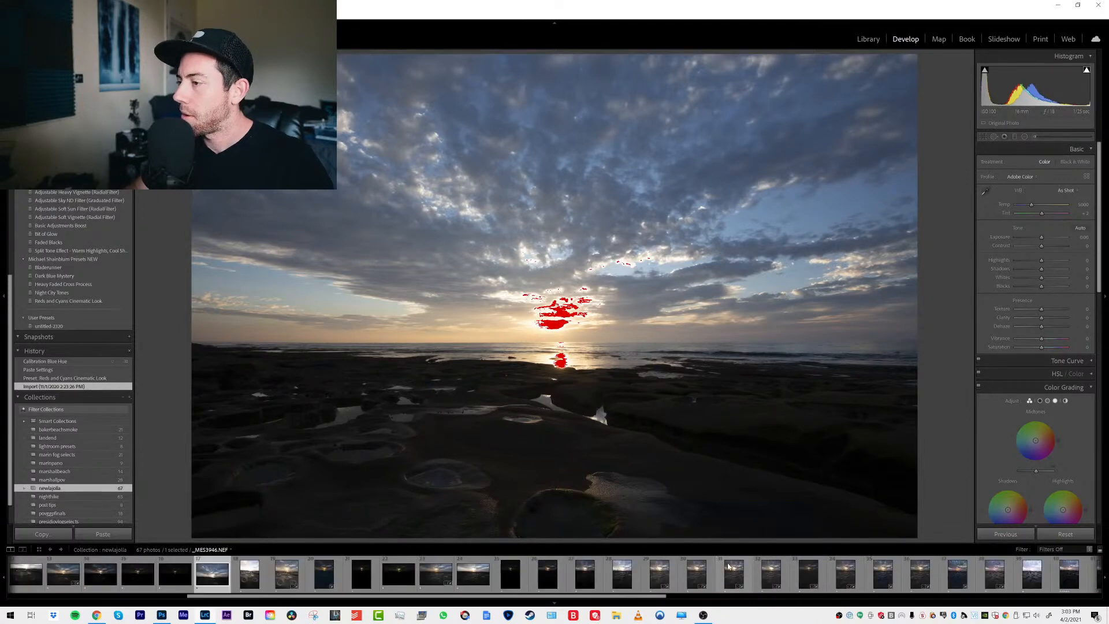
scroll(728, 566, "down", 2)
left_click(453, 575)
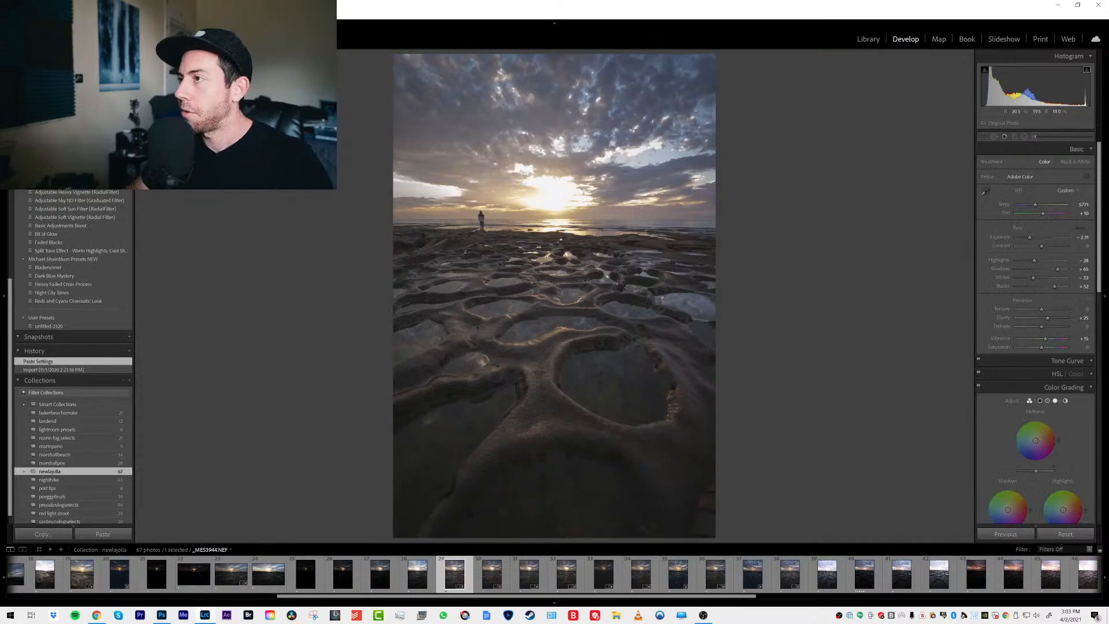
left_click(481, 220)
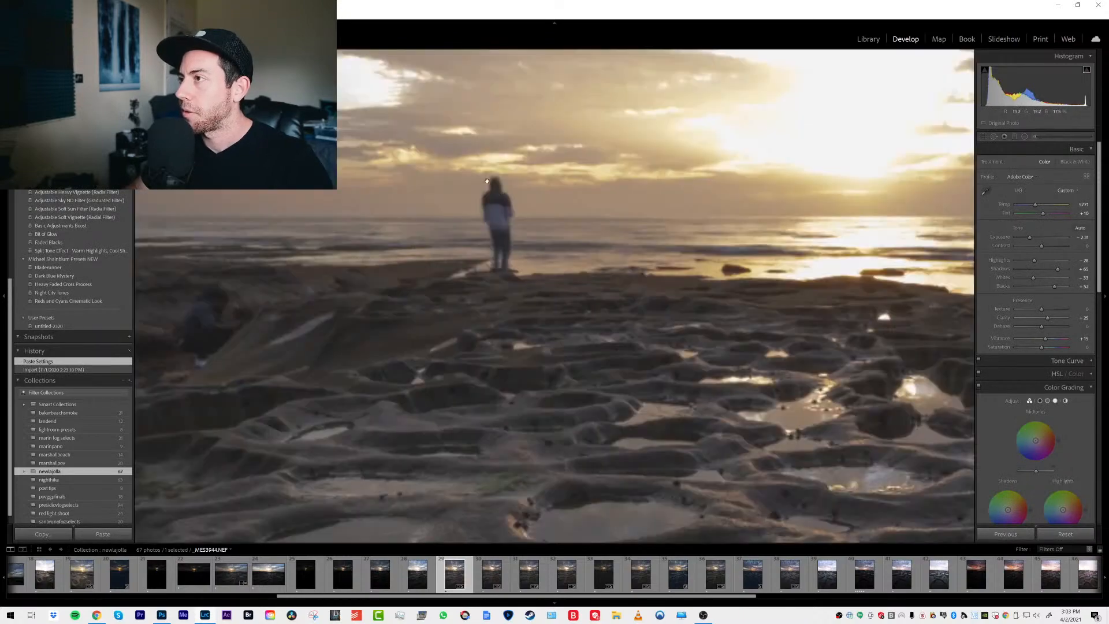
left_click(632, 317)
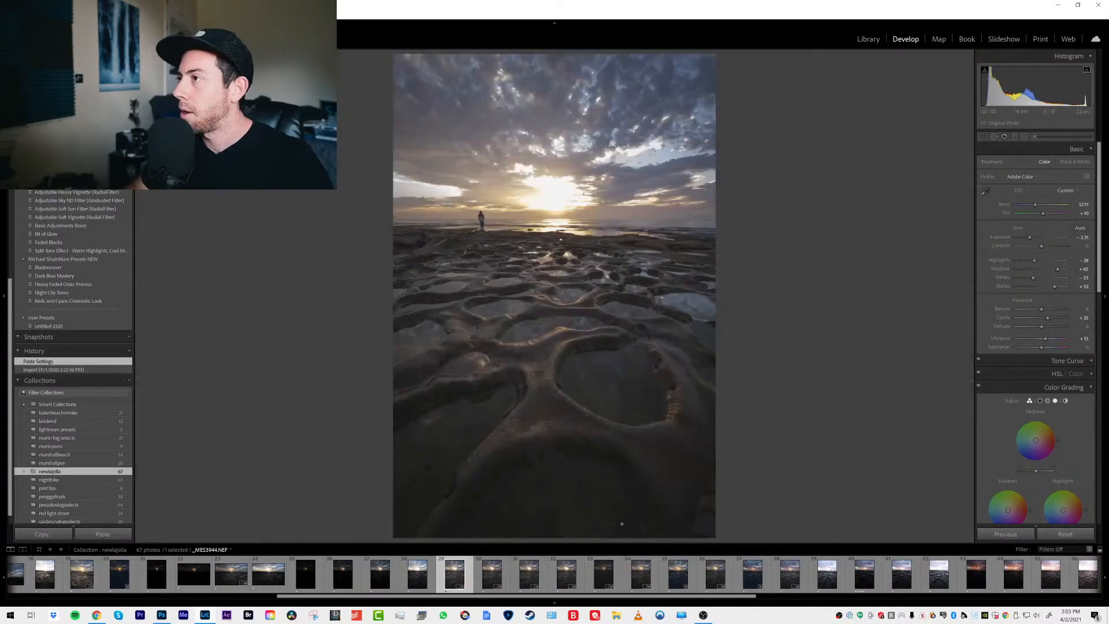
View a vertical tide pool frame with pink clouds further along the collection
scroll(651, 565, "down", 3)
scroll(651, 565, "down", 3)
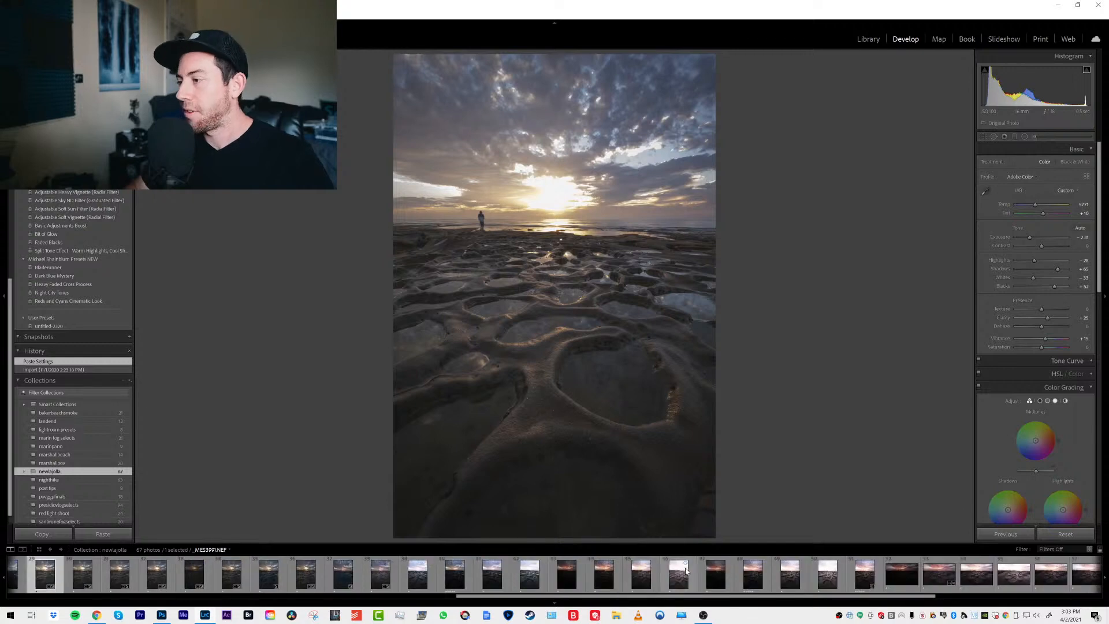
left_click(751, 575)
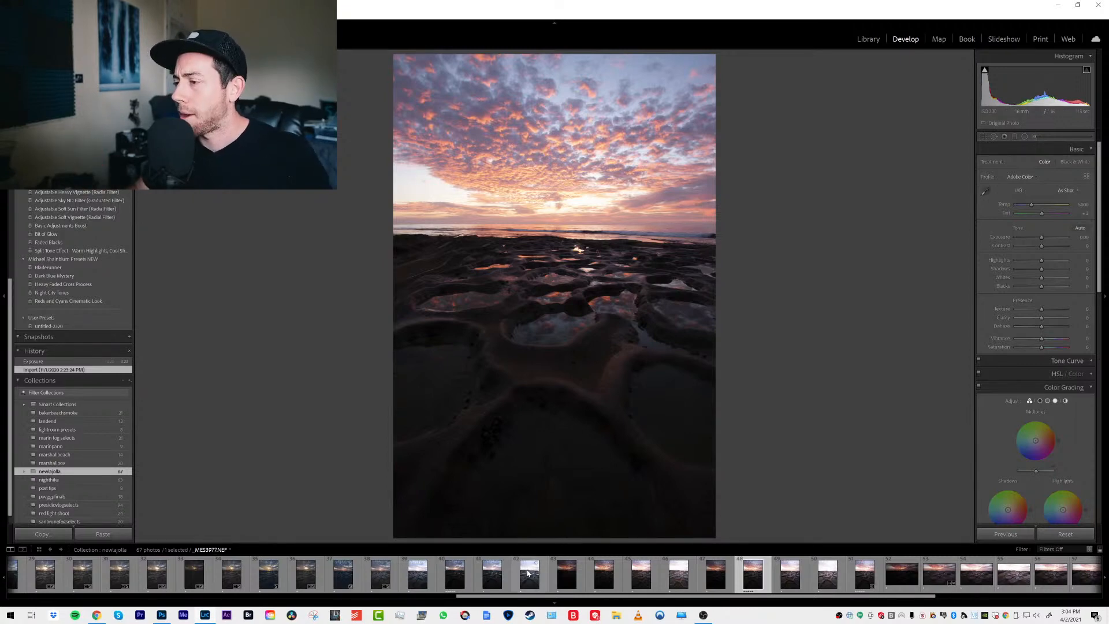
On the darker vertical frame _MES3975, set Highlights to -34, Shadows to +45 and Blacks to +39
left_click(460, 578)
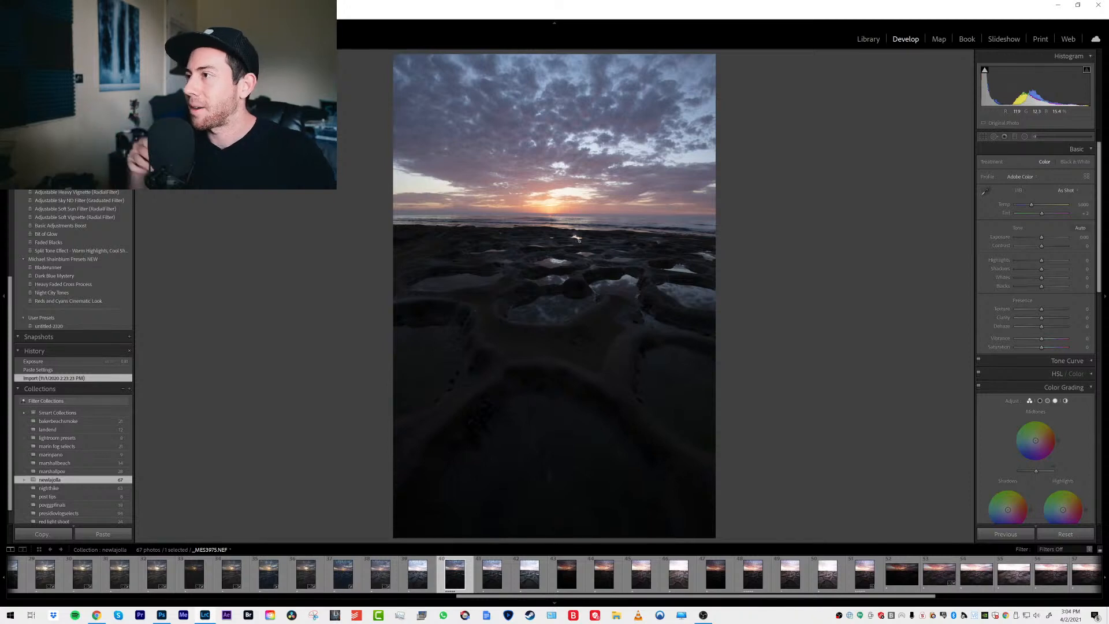
left_click_drag(1041, 260, 1052, 268)
left_click(1052, 286)
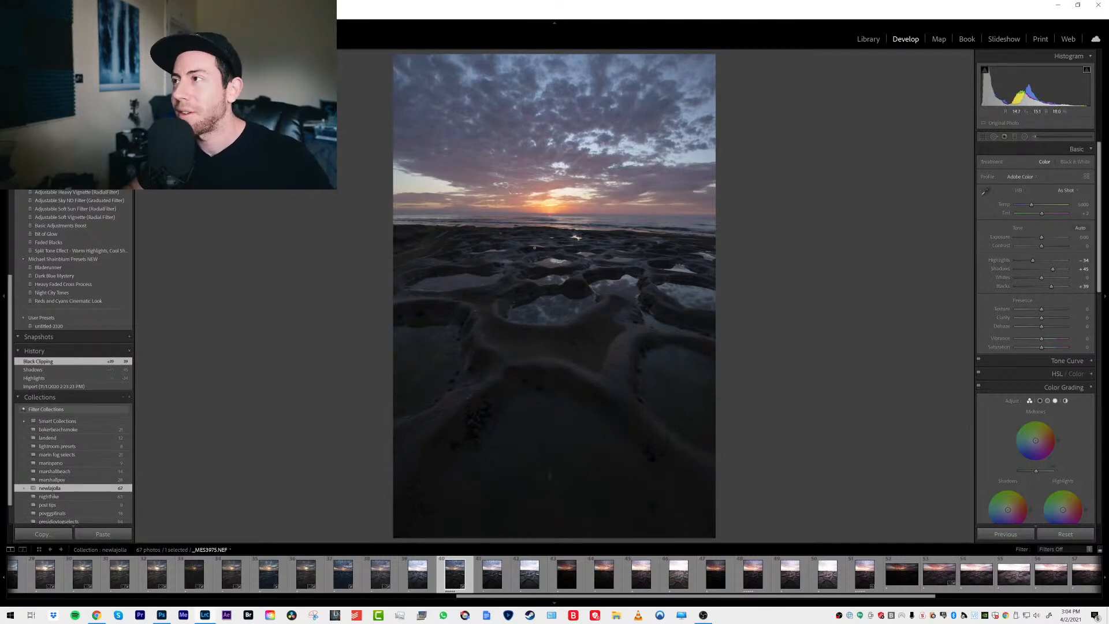
Compare the edited horizontal red-sky tide pool photo with the adjusted vertical frame _MES3975
left_click(930, 573)
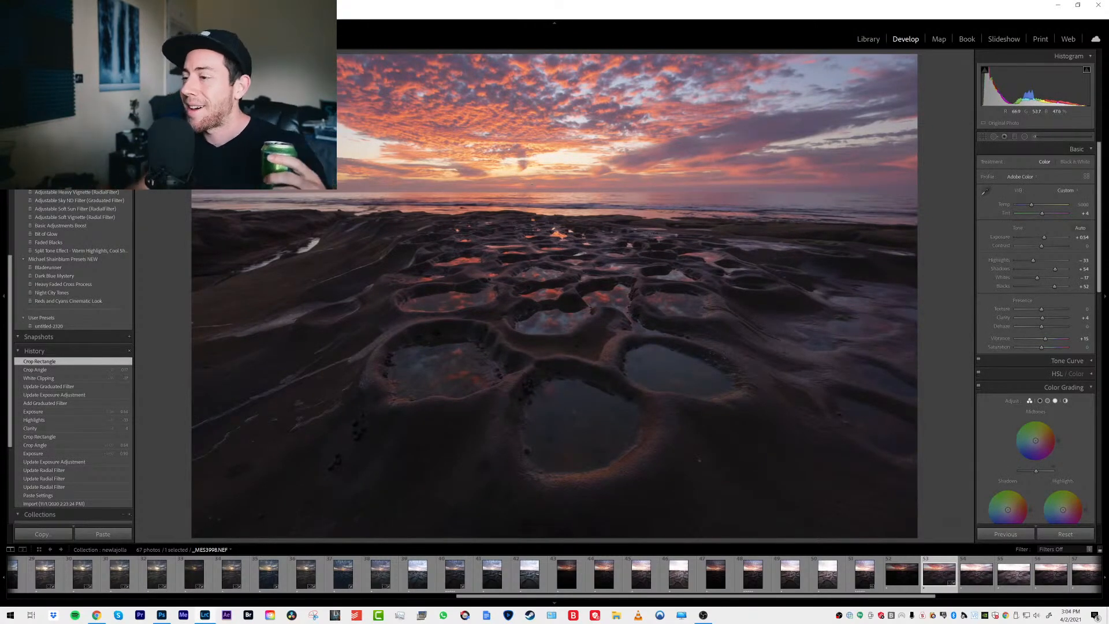
left_click(461, 580)
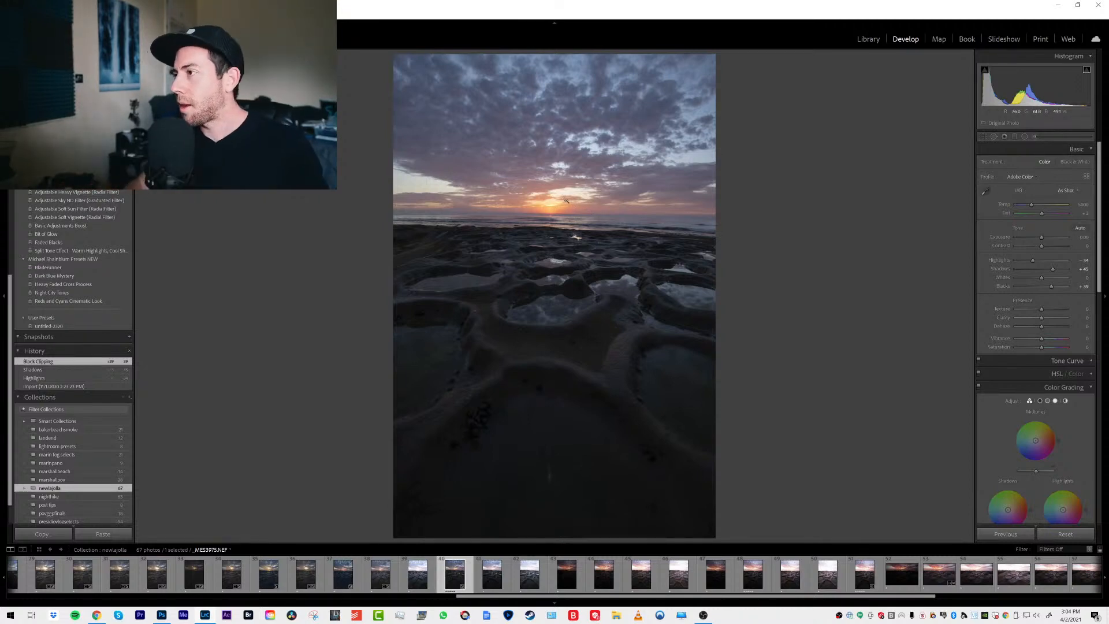
Try brightening the exposure of the dark vertical reef photo _MES4016, and restore it to its imported state
left_click_drag(884, 592, 1083, 597)
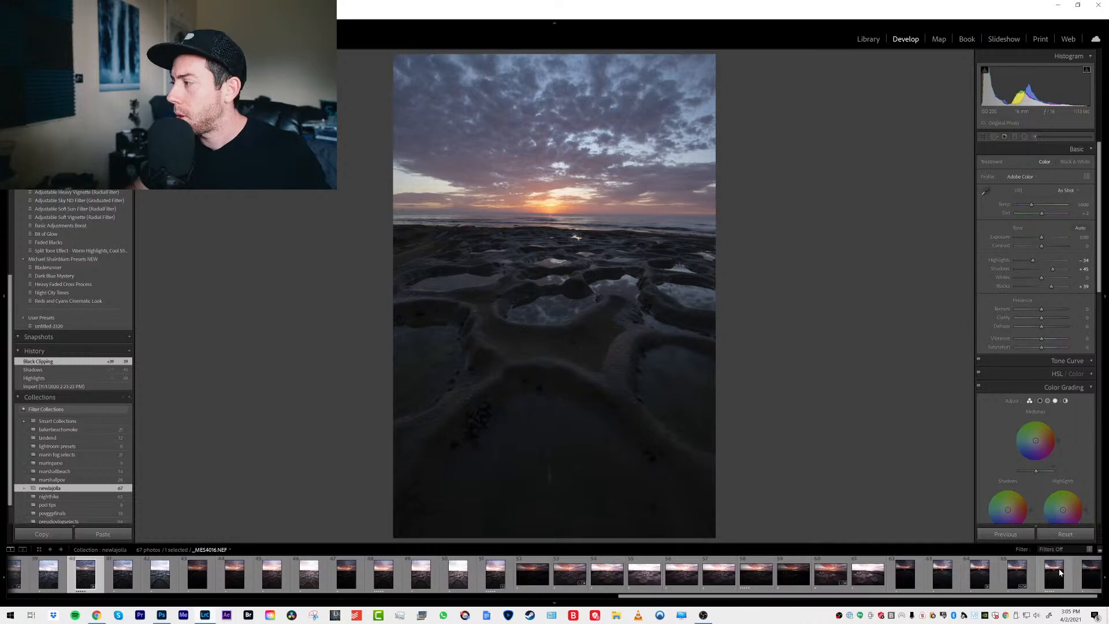
left_click(1055, 574)
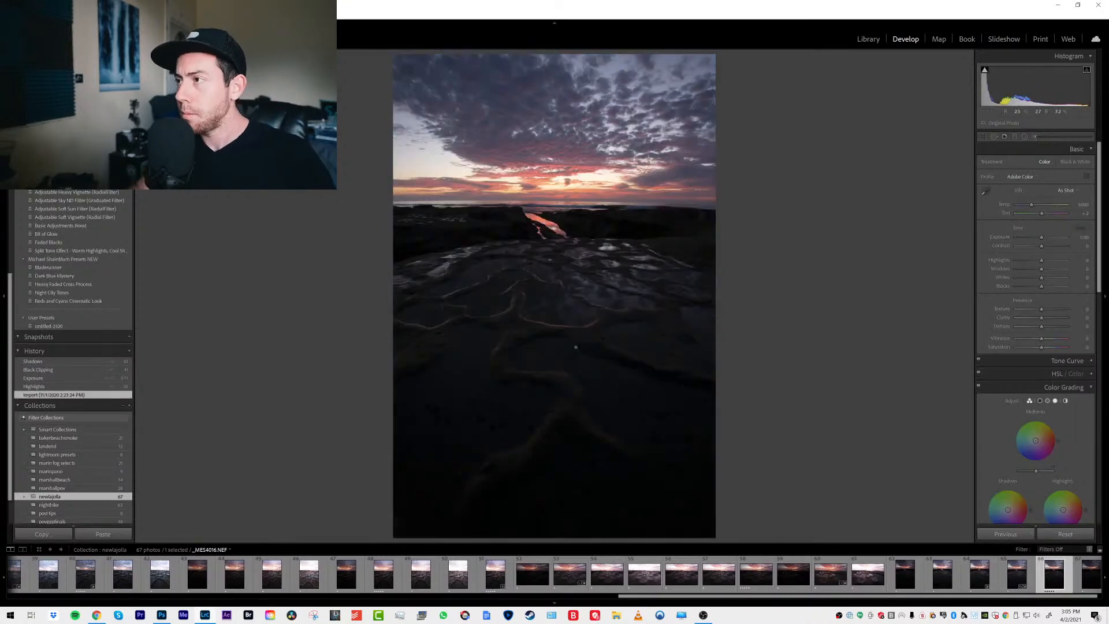
left_click_drag(1041, 236, 1053, 237)
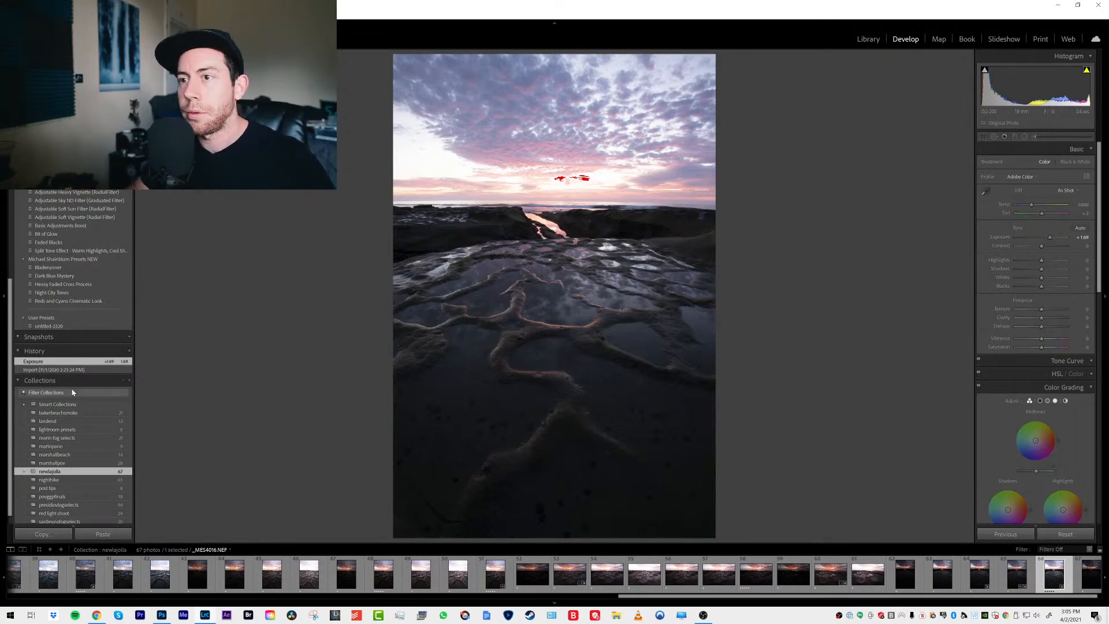
left_click(92, 369)
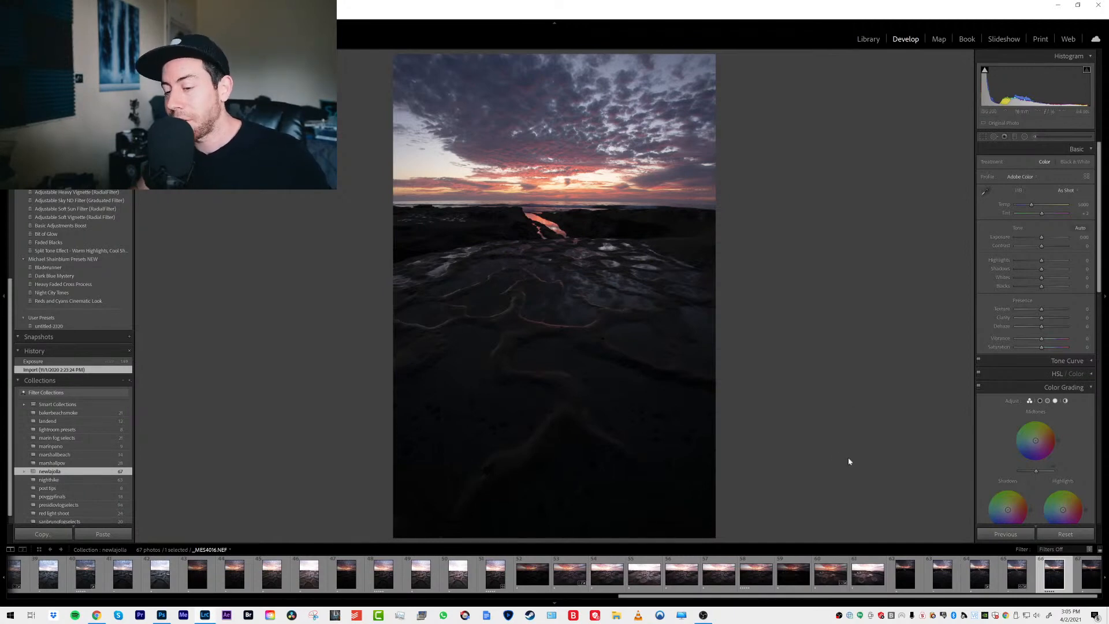
Raise the exposure of the vertical pink-cloud frame _MES3993 to +1.34
scroll(754, 572, "up", 3)
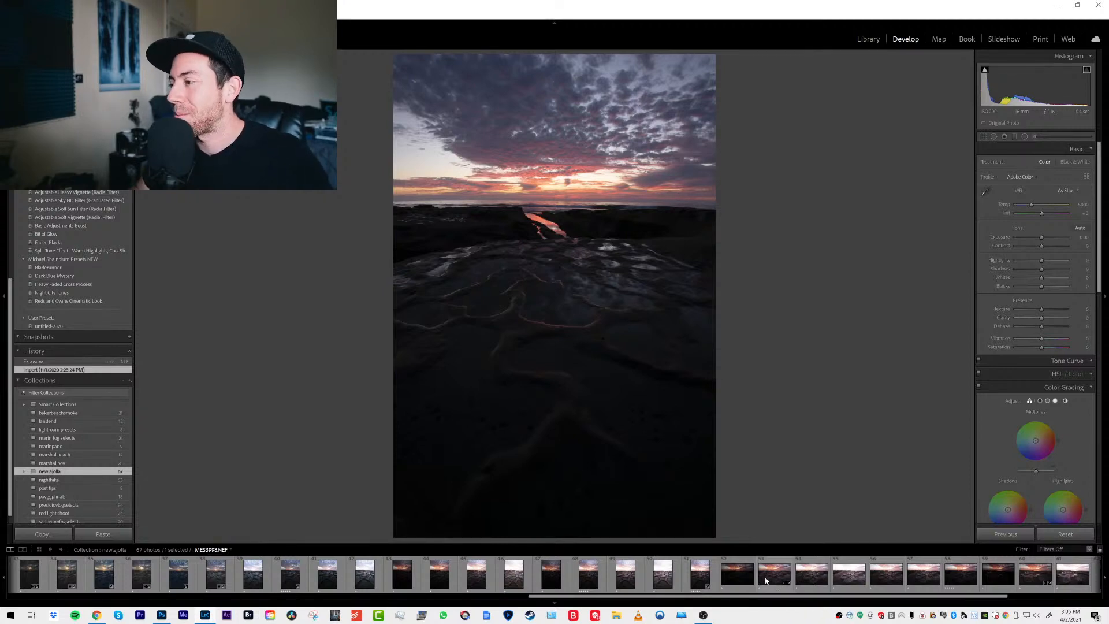
left_click(697, 579)
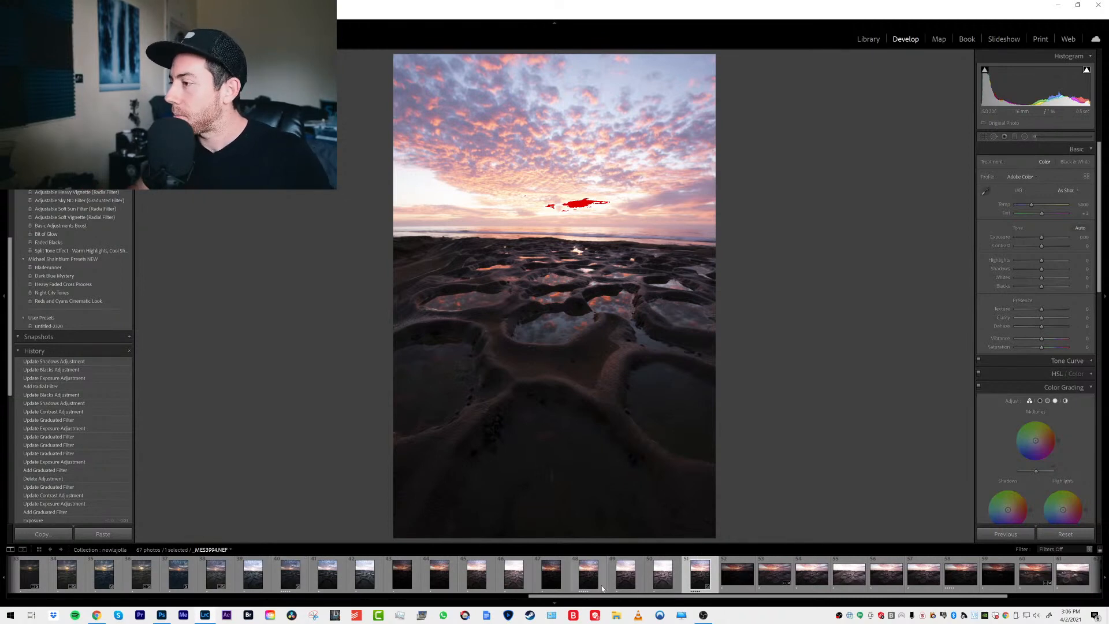
left_click(579, 572)
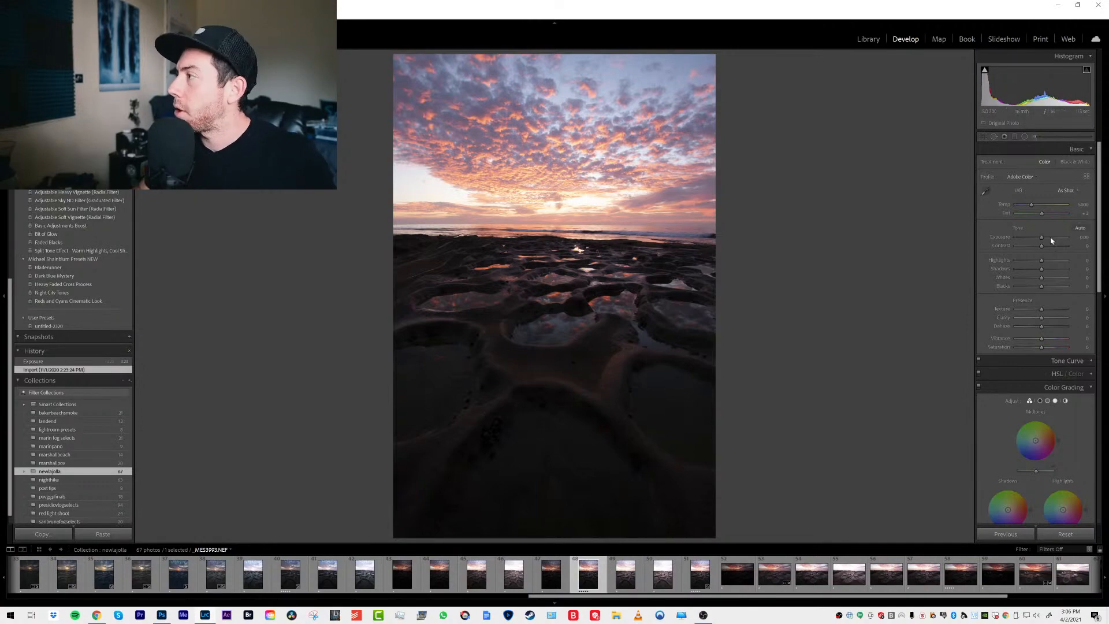
left_click_drag(1041, 236, 1048, 238)
Inspect the sharpness and shadow detail of _MES3993 across the midground pools and the foreground rocks and shells
left_click(546, 242)
left_click_drag(603, 297, 549, 312)
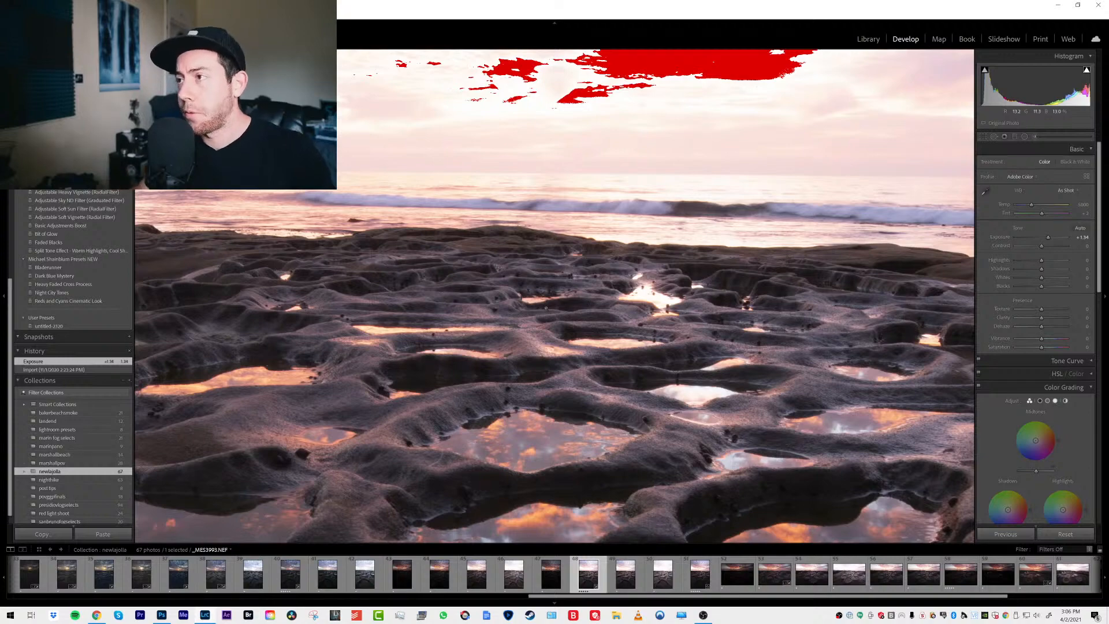
left_click(546, 308)
left_click(419, 473)
left_click_drag(550, 269, 454, 380)
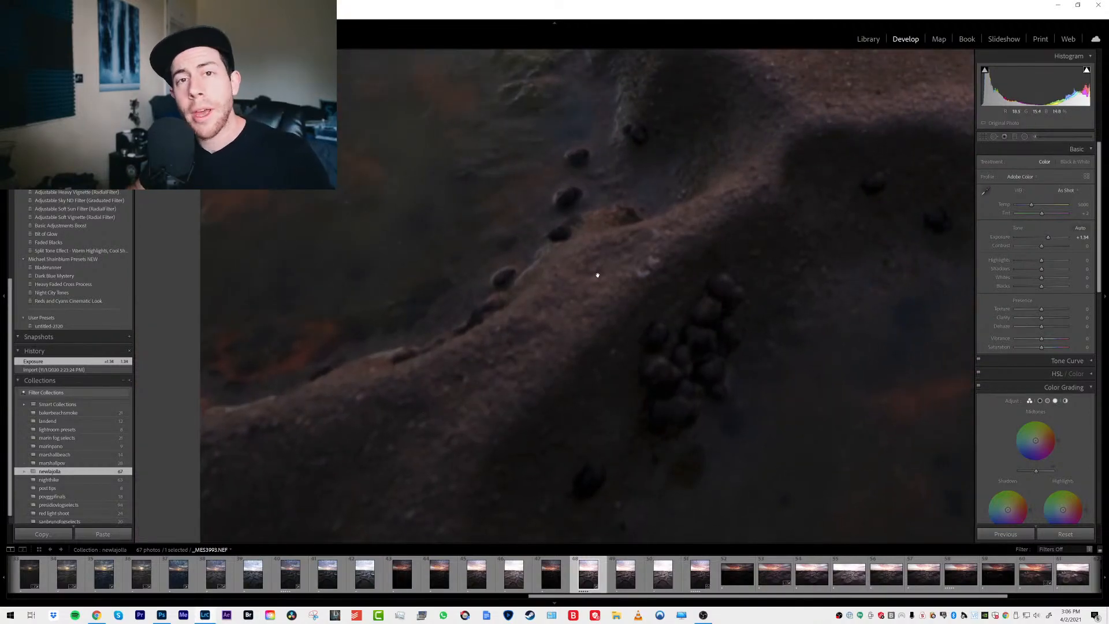
left_click_drag(607, 298, 576, 337)
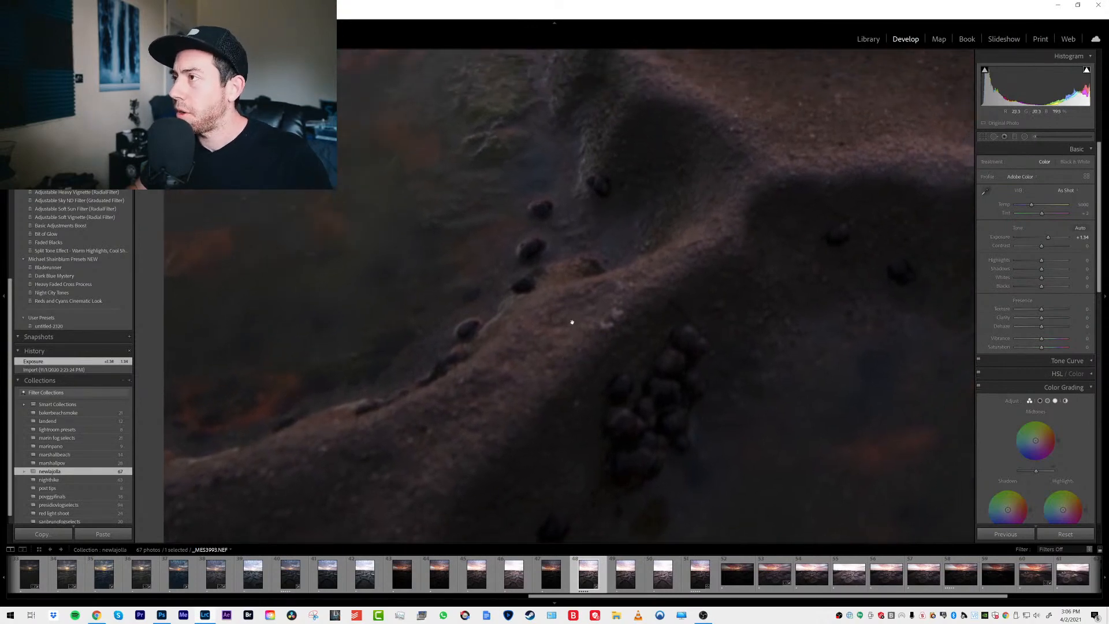
left_click(573, 322)
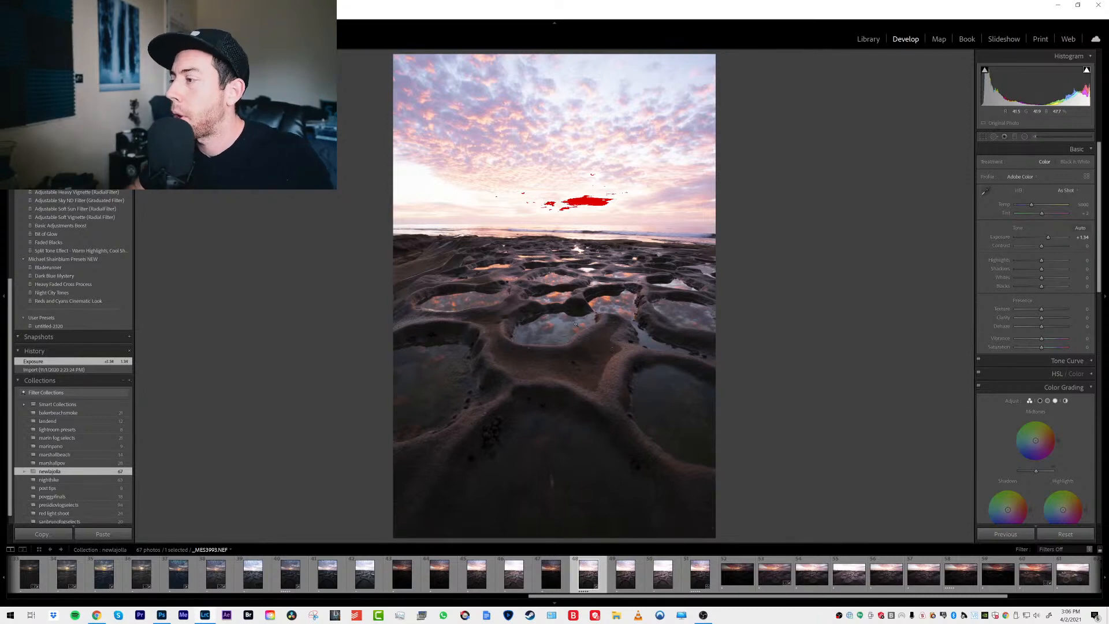
Raise the exposure of _MES3996 to +0.89 and inspect its foreground rock and midground pool detail
left_click(698, 576)
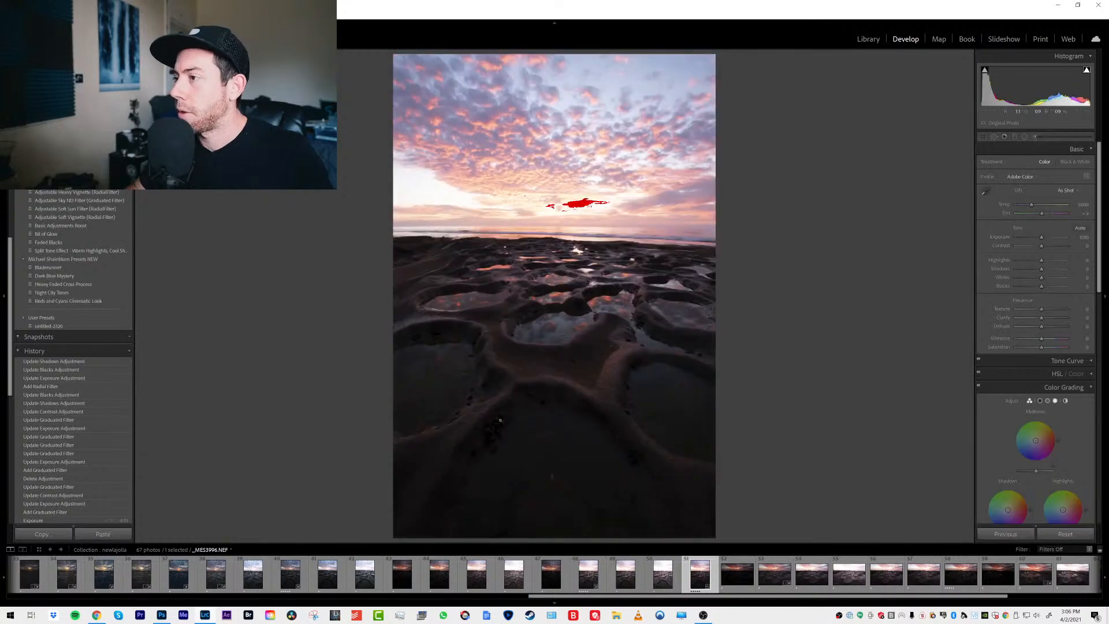
left_click_drag(1041, 237, 1046, 234)
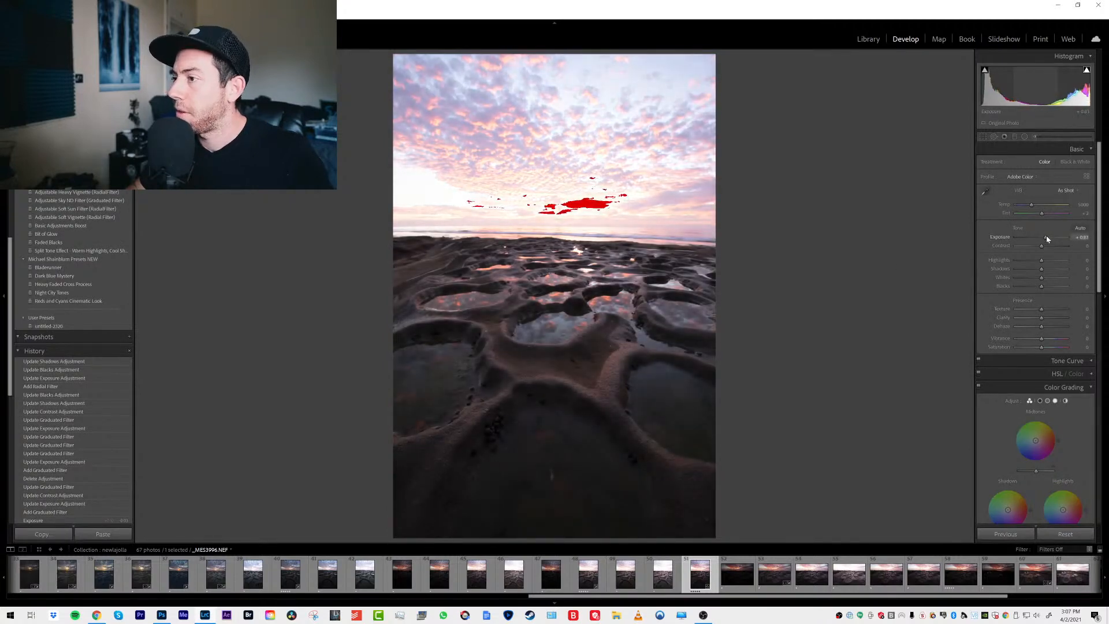
left_click(444, 437)
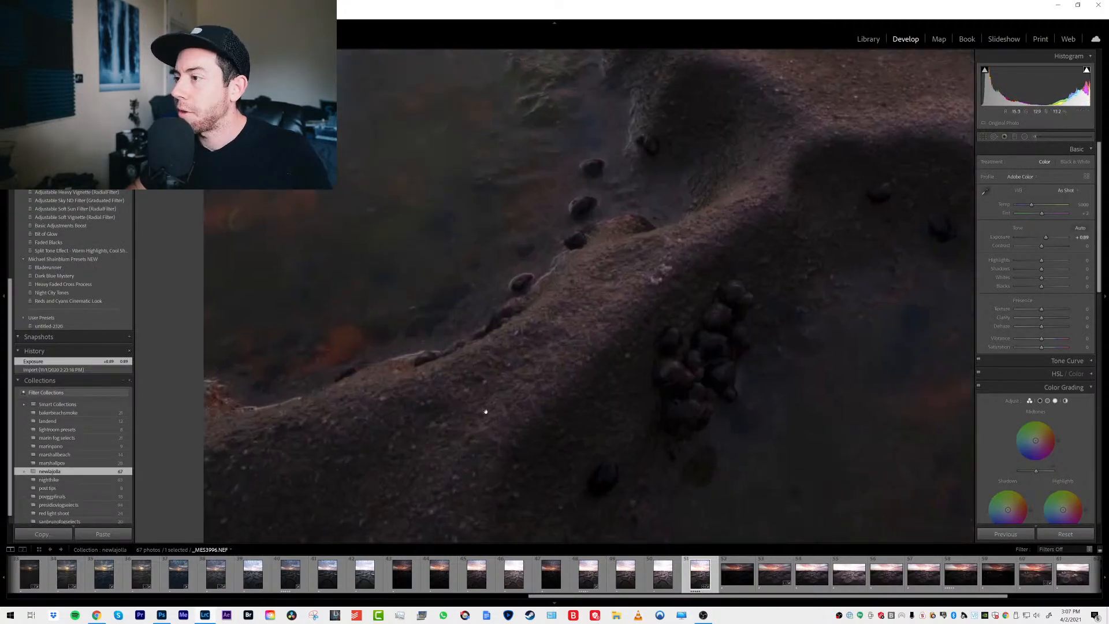
mouse_move(562, 350)
left_mouse_down()
mouse_move(556, 379)
mouse_move(645, 324)
mouse_move(574, 355)
left_mouse_up()
left_click(571, 357)
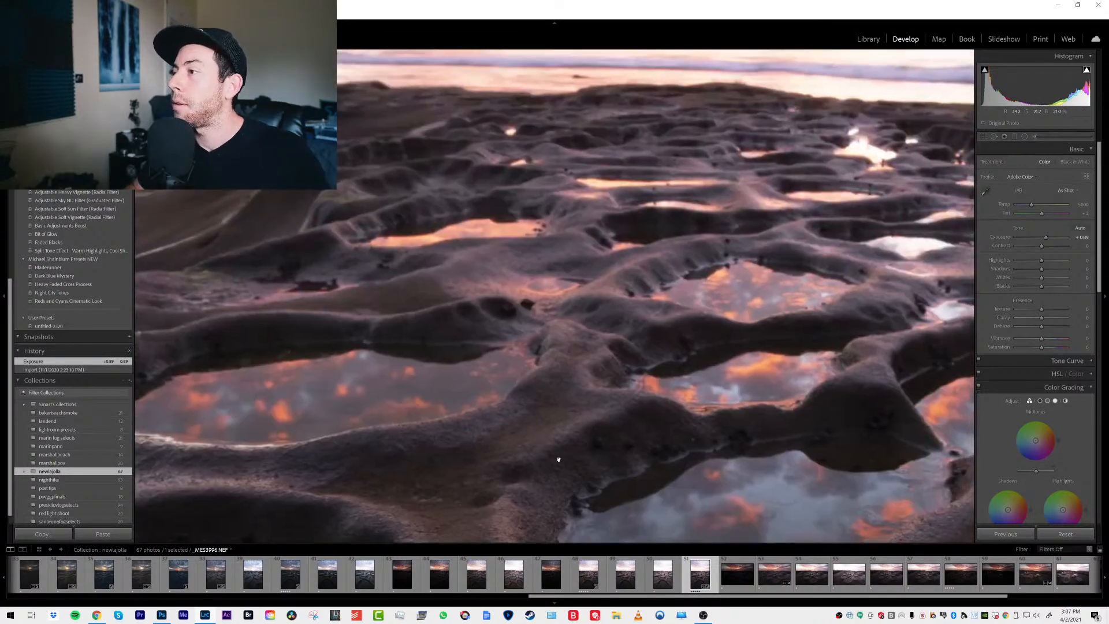
left_click(559, 392)
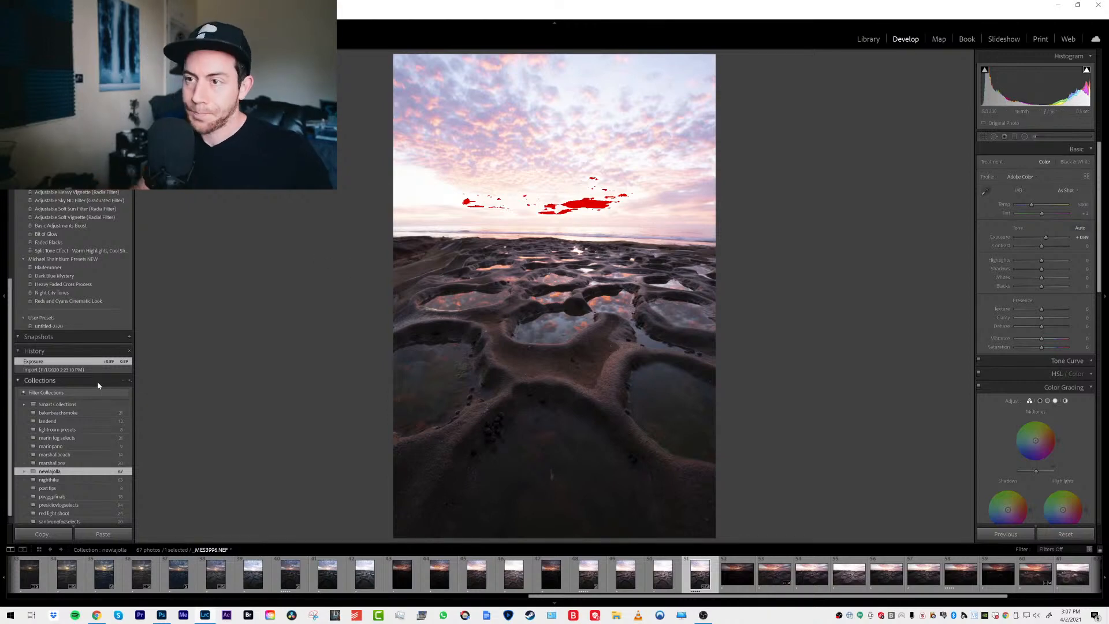
Restore _MES3996 to its imported state and switch back to _MES3993
left_click(54, 369)
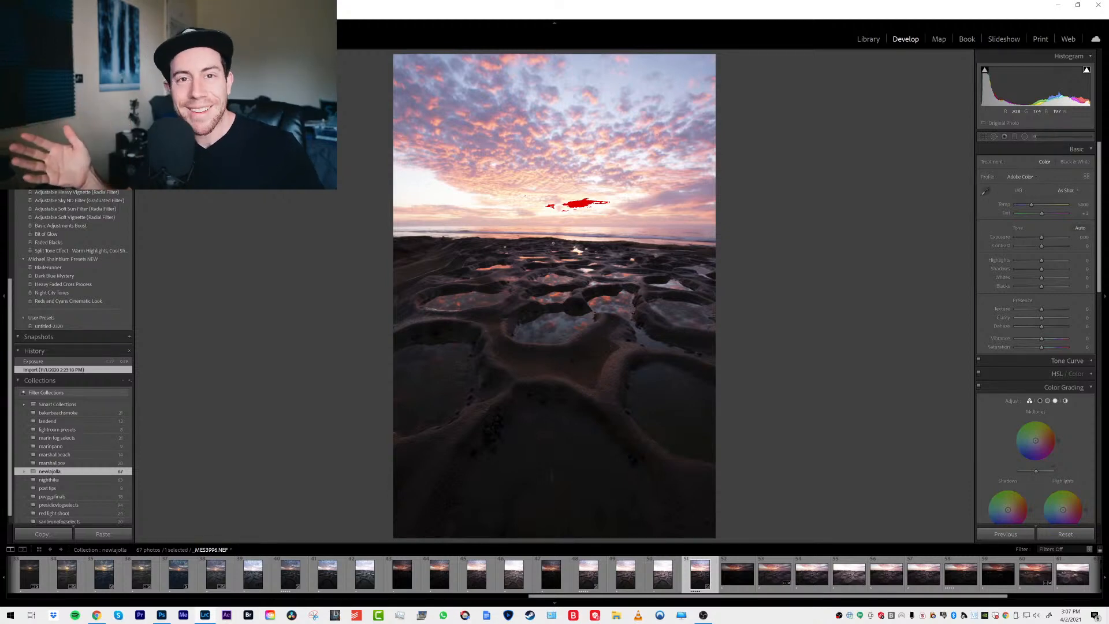
left_click(587, 581)
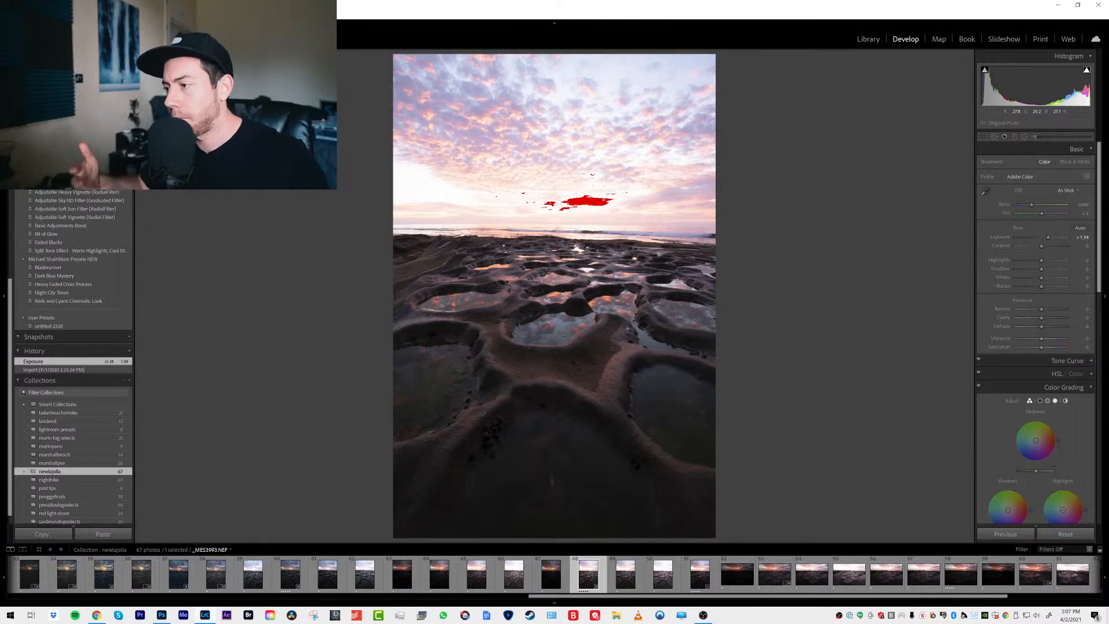
Restore _MES3993 to its imported state and inspect its sky highlights and cloud detail up close
left_click(87, 370)
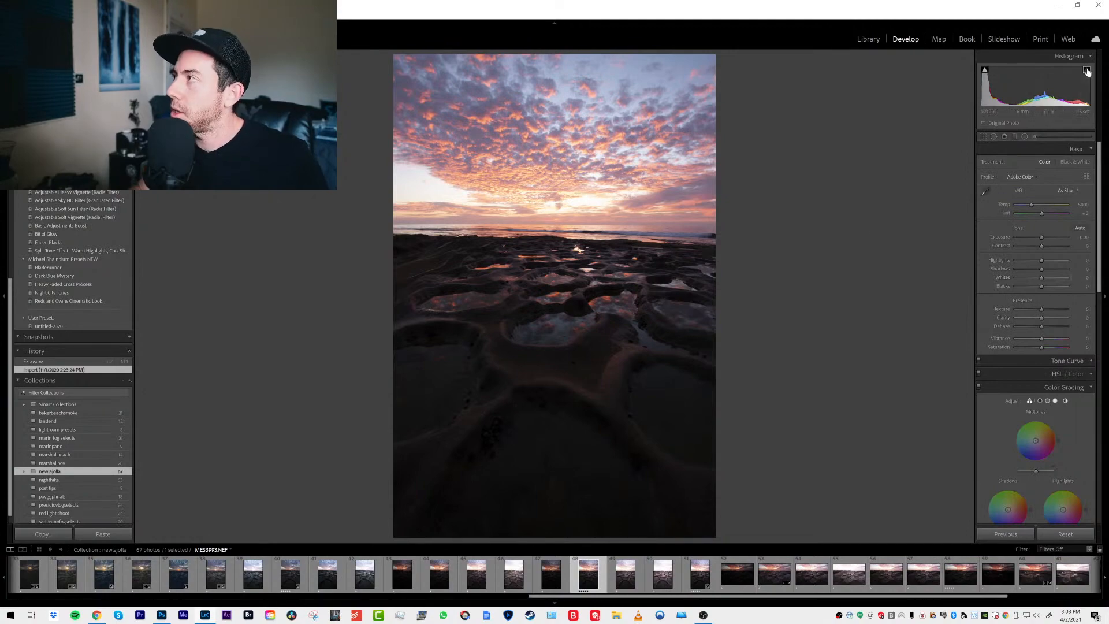
left_click(556, 207)
left_click_drag(617, 179, 485, 305)
left_click(539, 305)
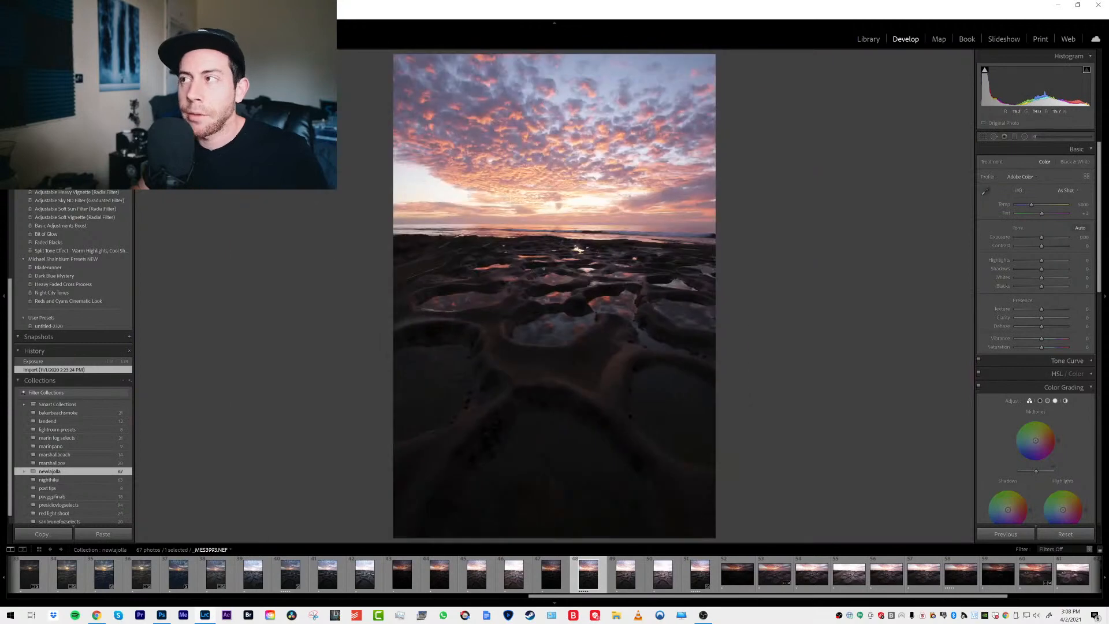
Try lowering the highlights of _MES3993 to about −53 and lifting its shadows and blacks to about +43, and restore the imported state
left_click_drag(1037, 261, 1052, 289)
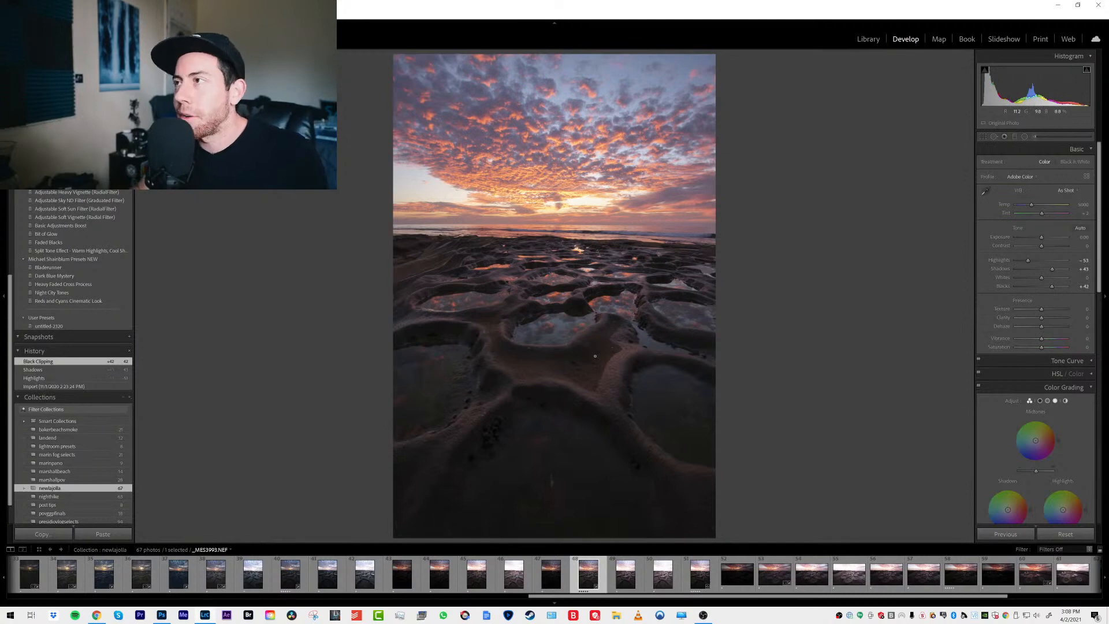
left_click(66, 390)
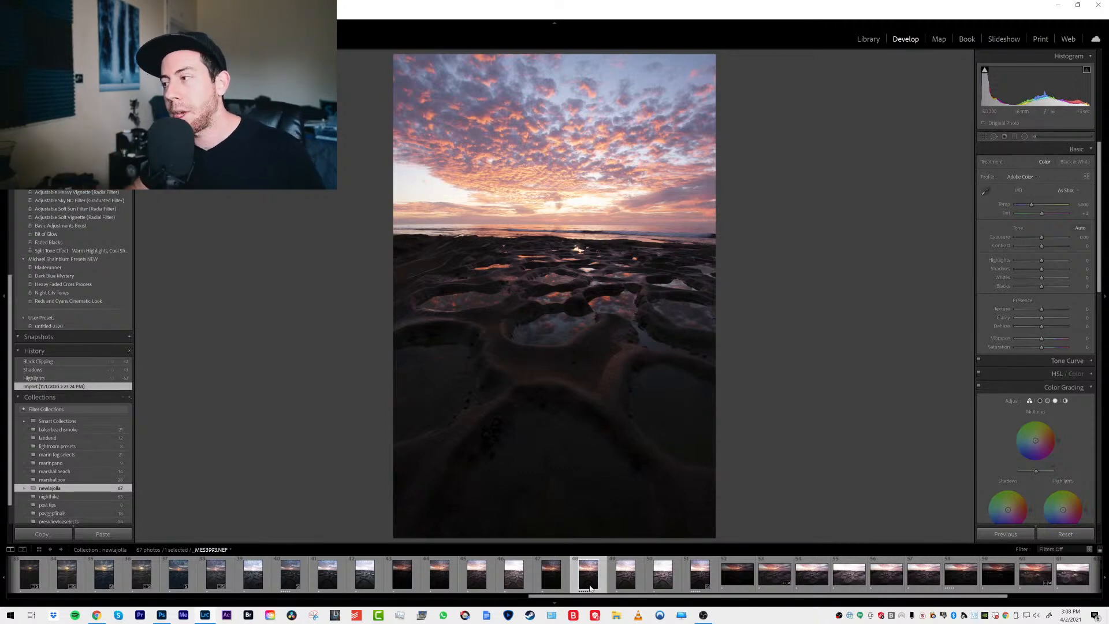
Compare _MES3993 with _MES3994 and the neighbouring brighter exposures for sky clipping and foreground shadow detail
left_click(626, 580)
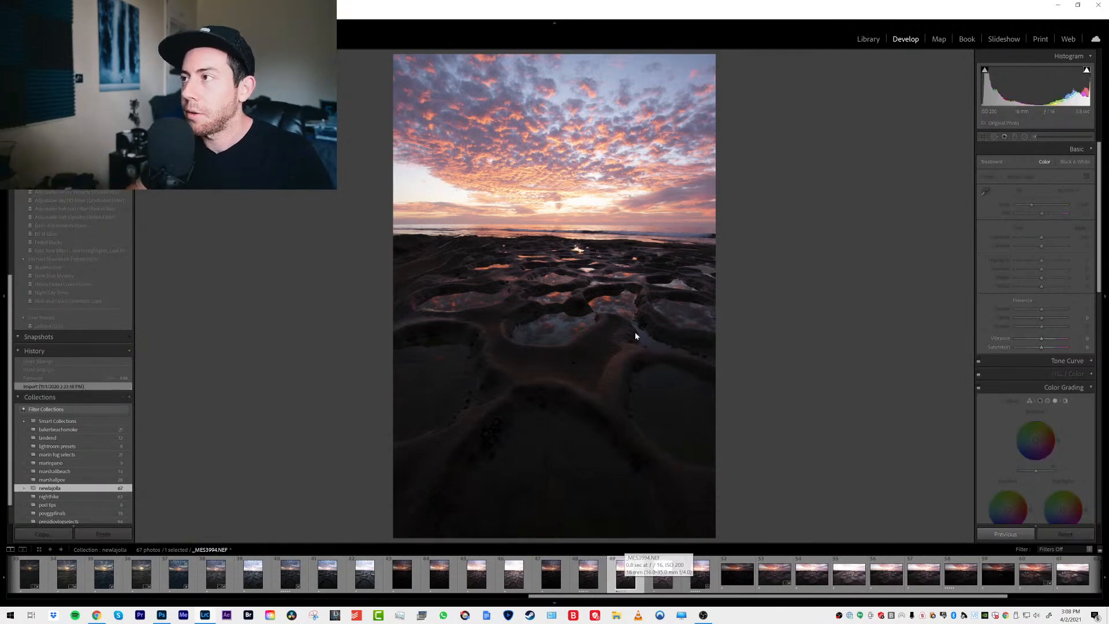
left_click(662, 574)
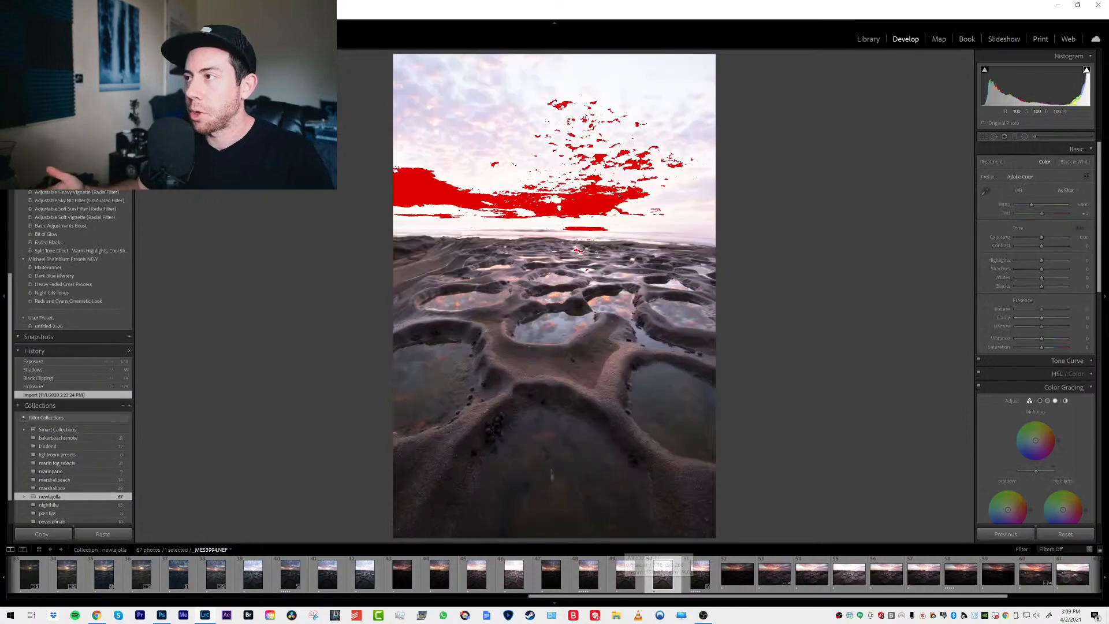
key("Right")
key("Left")
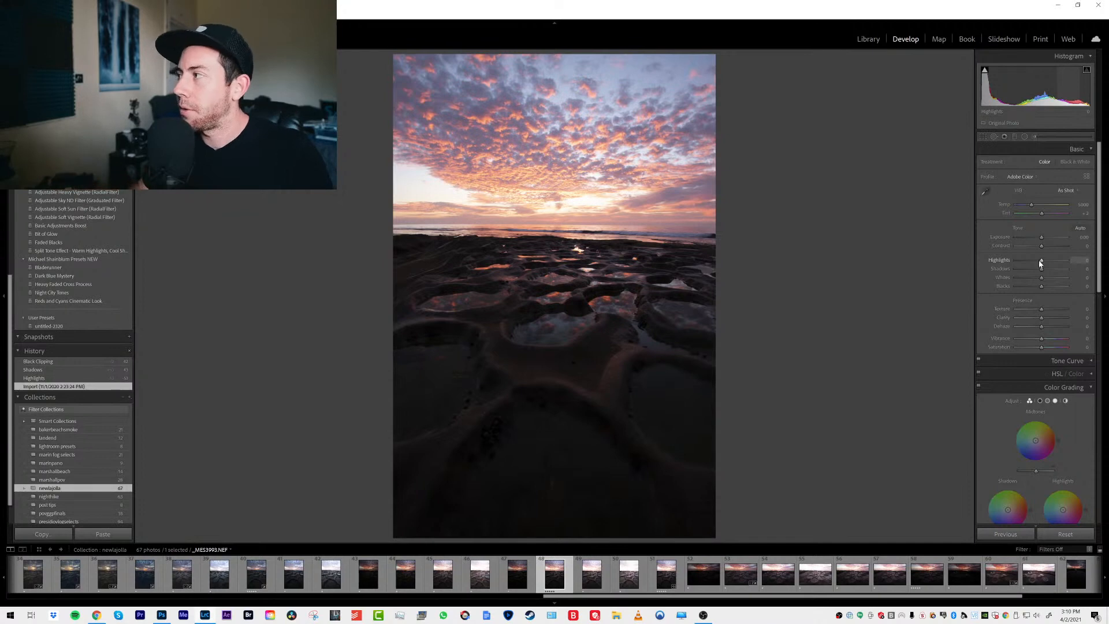
Balance the tones of _MES3993 with Highlights −46, Shadows +22, Blacks +34 and Whites −31
left_click_drag(1041, 261, 1009, 261)
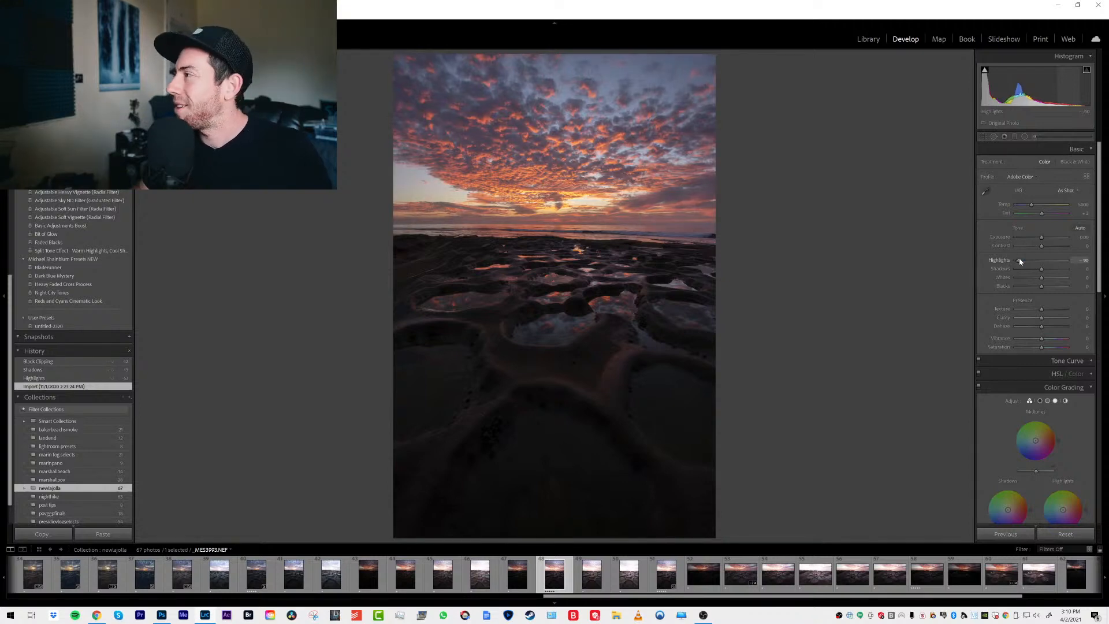
left_click_drag(1014, 261, 1027, 261)
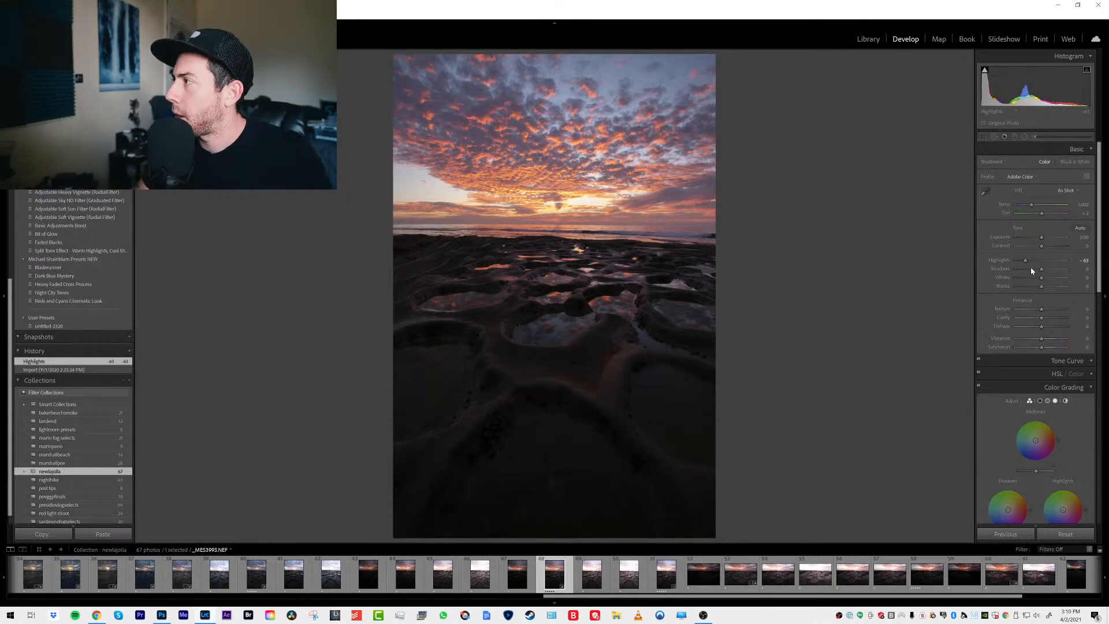
left_click_drag(1025, 260, 1030, 260)
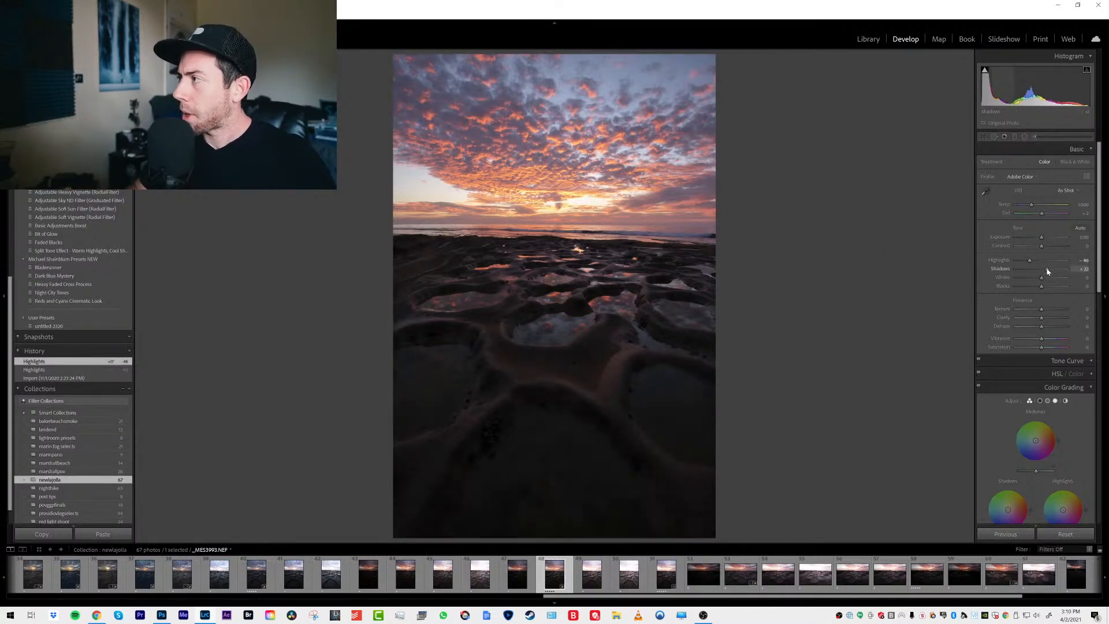
left_click_drag(1047, 271, 1050, 286)
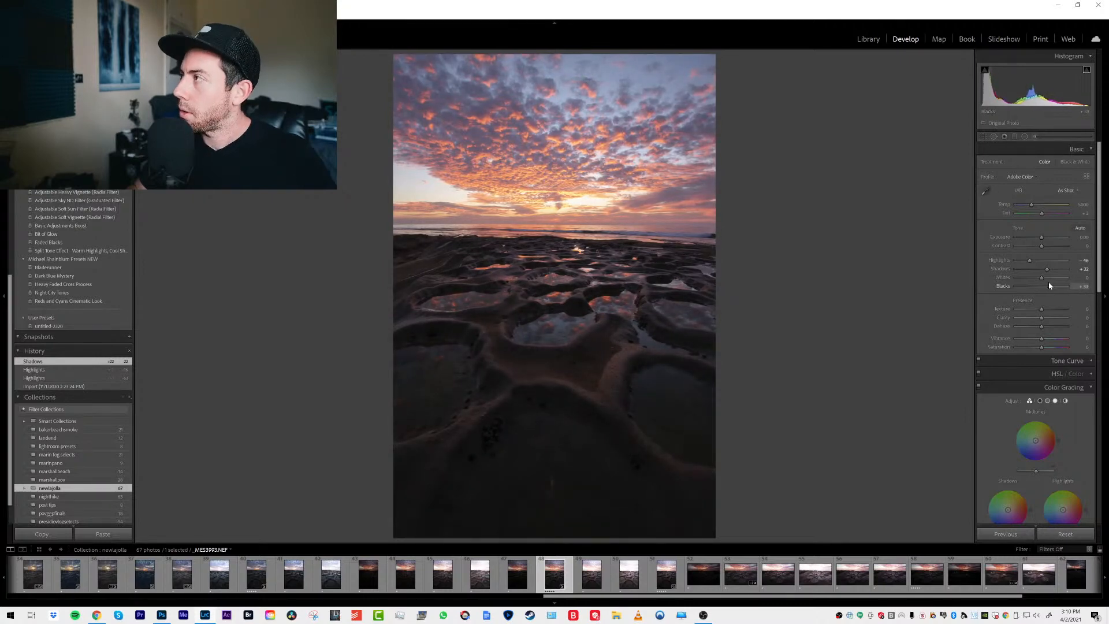
left_click_drag(1049, 285, 1049, 285)
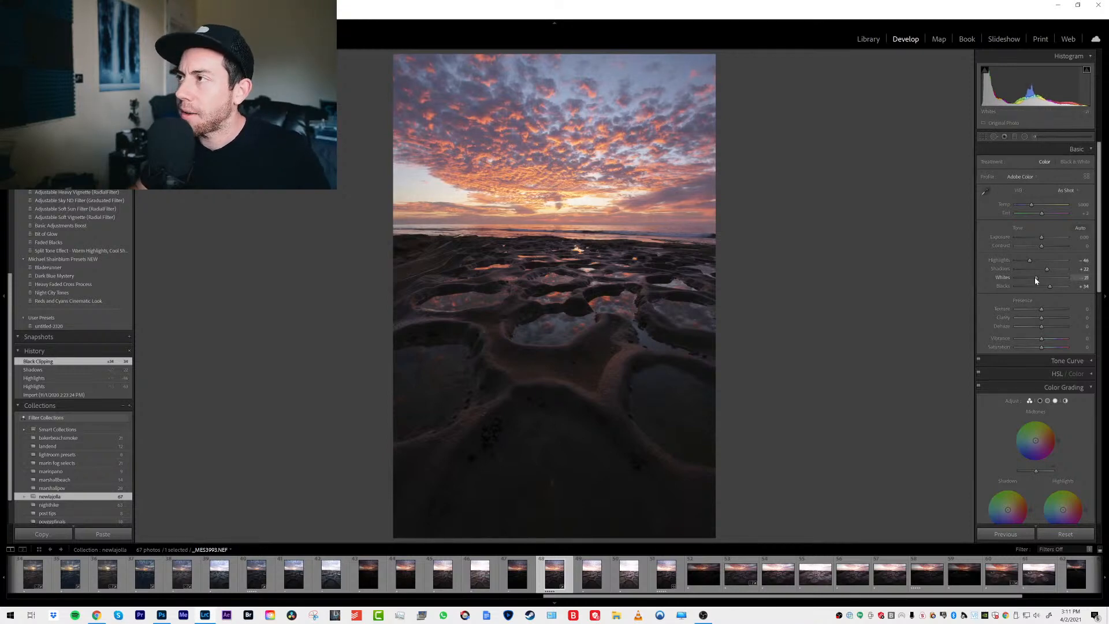
left_click_drag(1033, 280, 1033, 278, "alt")
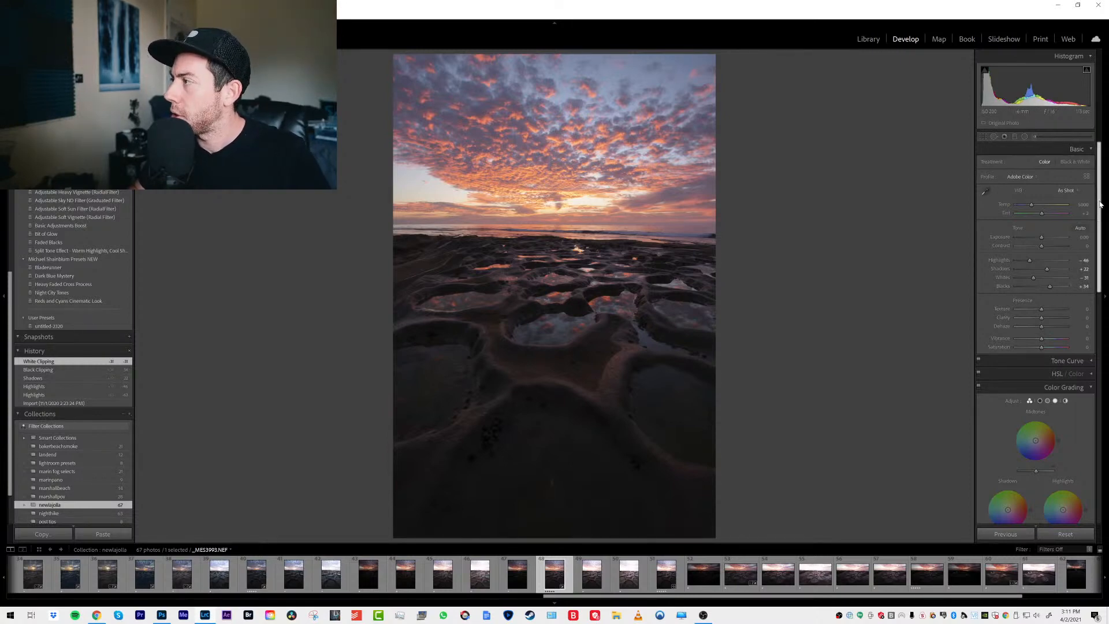
Open the lens profile correction settings and examine the horizon, rock edges and tide pools up close for color fringing
left_click_drag(1102, 218, 1093, 430)
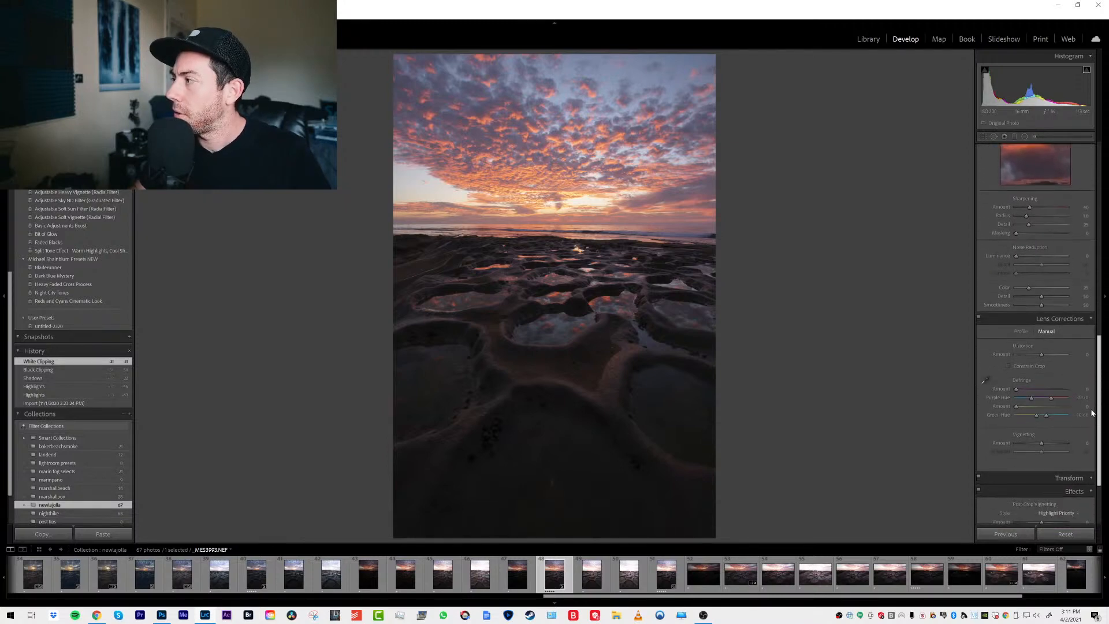
left_click(1020, 331)
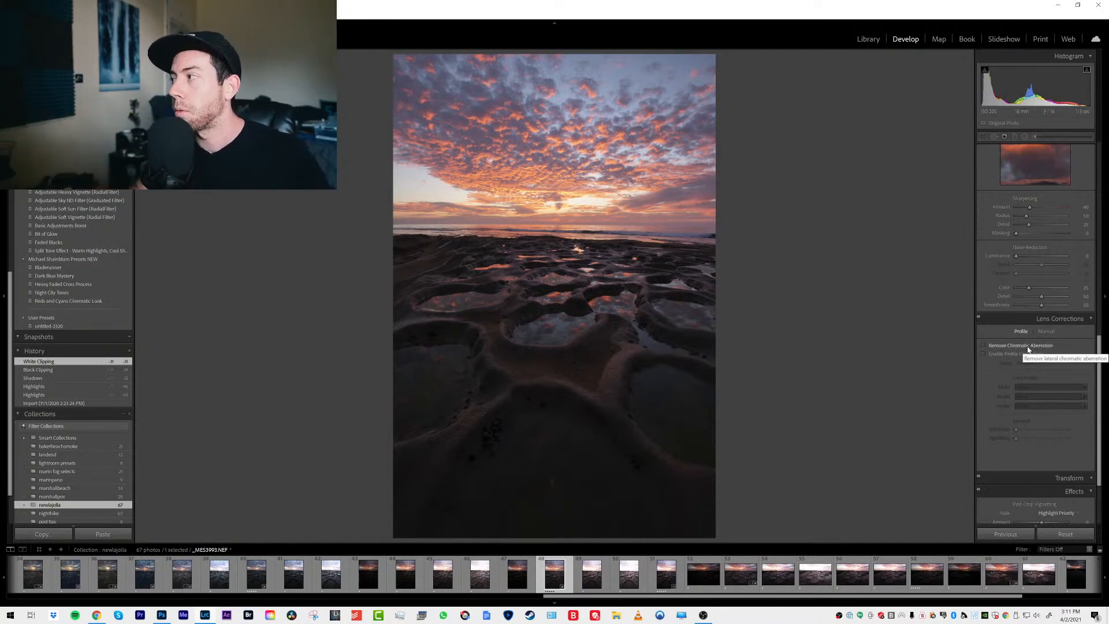
left_click(539, 294)
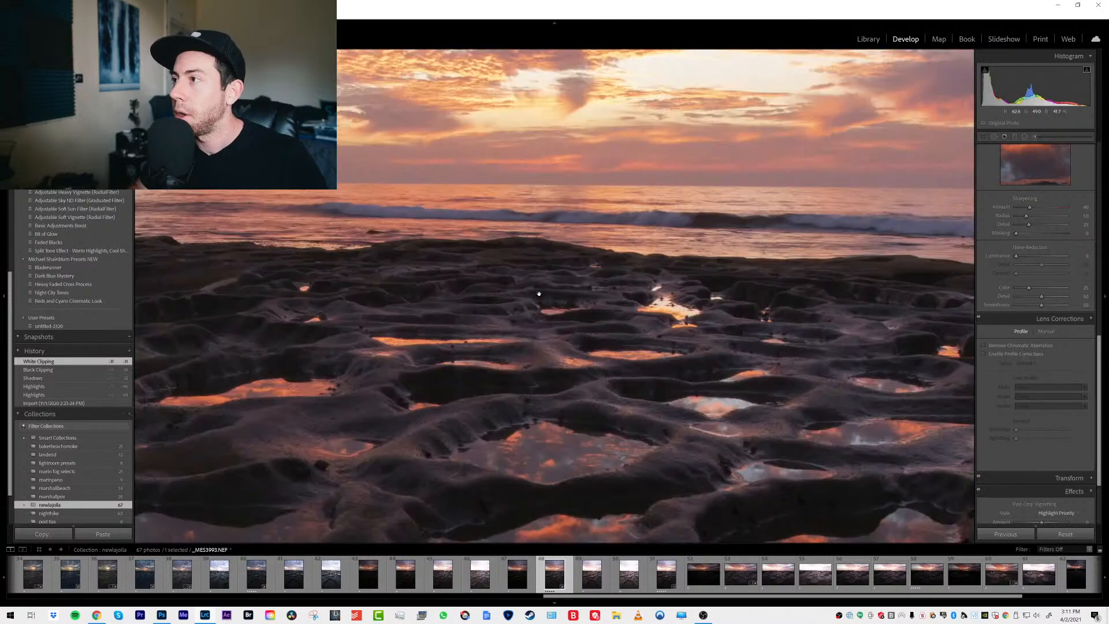
left_click_drag(473, 245, 376, 353)
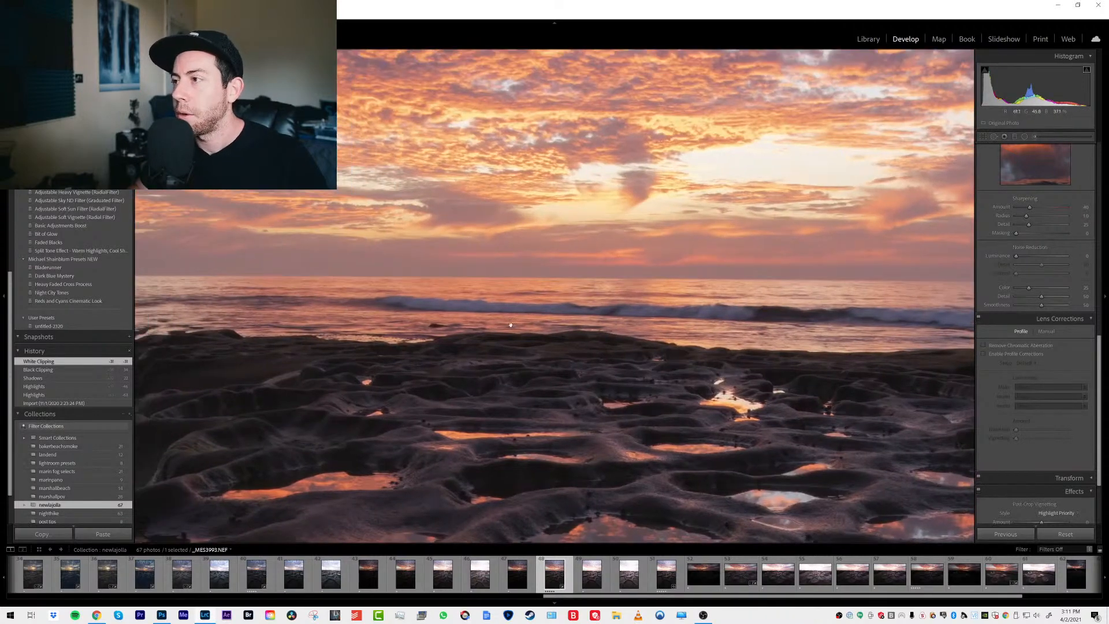
left_click_drag(687, 368, 522, 286)
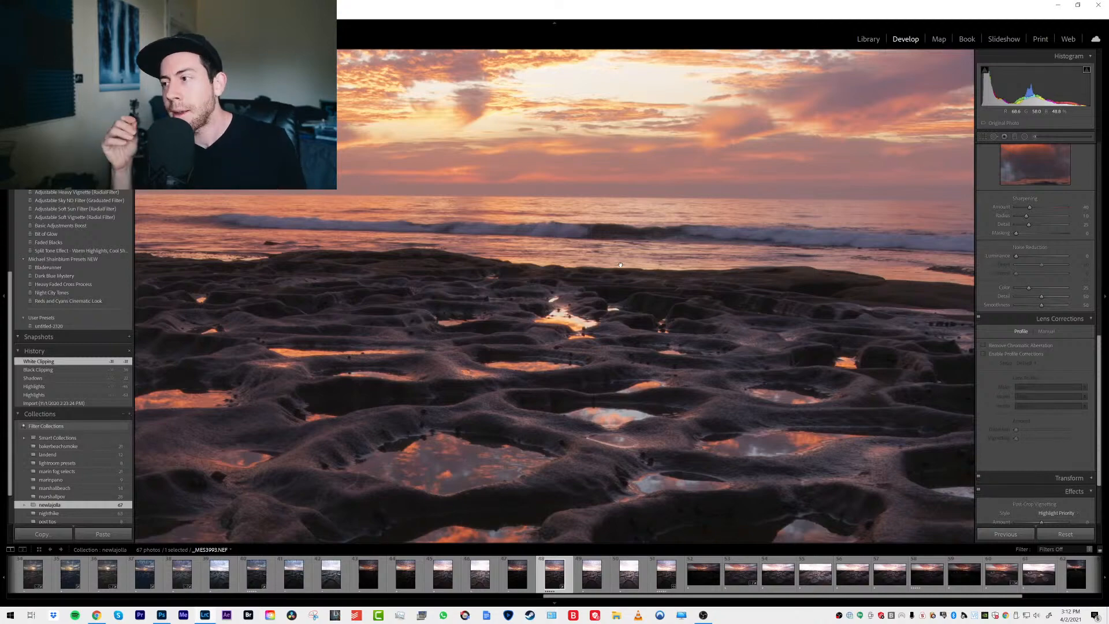
left_click_drag(649, 339, 328, 143)
left_click_drag(691, 315, 776, 355)
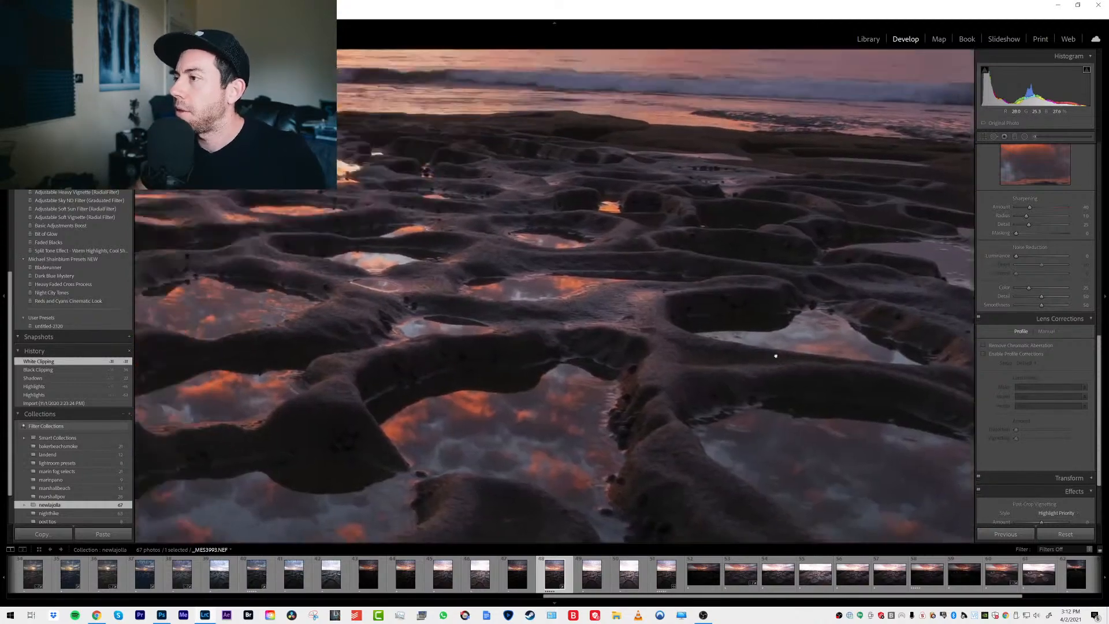
left_click(776, 355)
left_click_drag(426, 380, 690, 352)
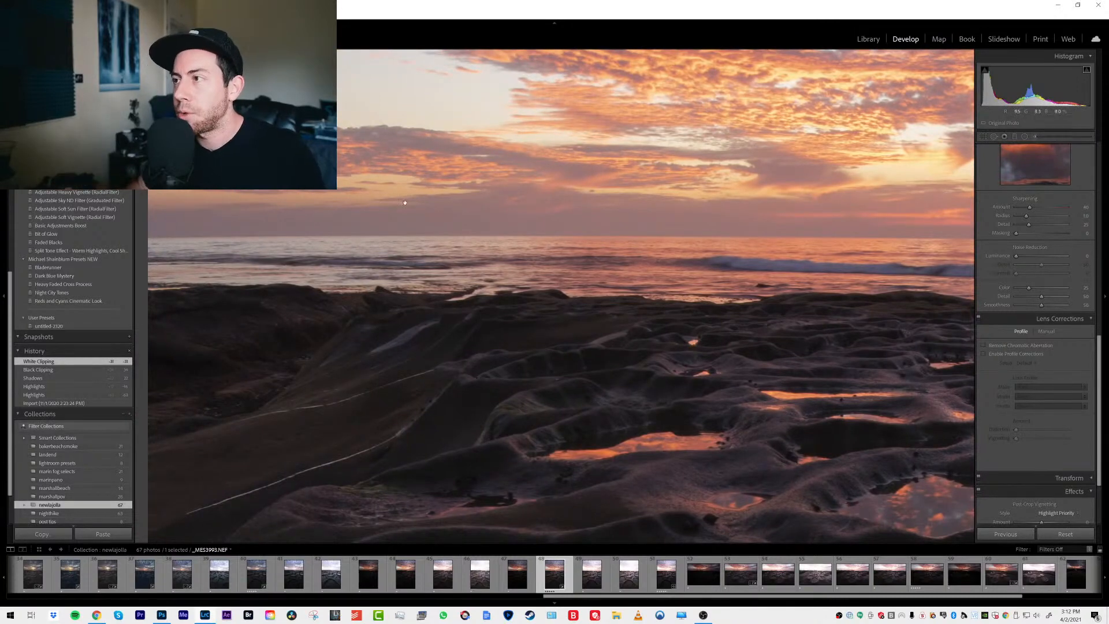
left_click_drag(441, 269, 496, 351)
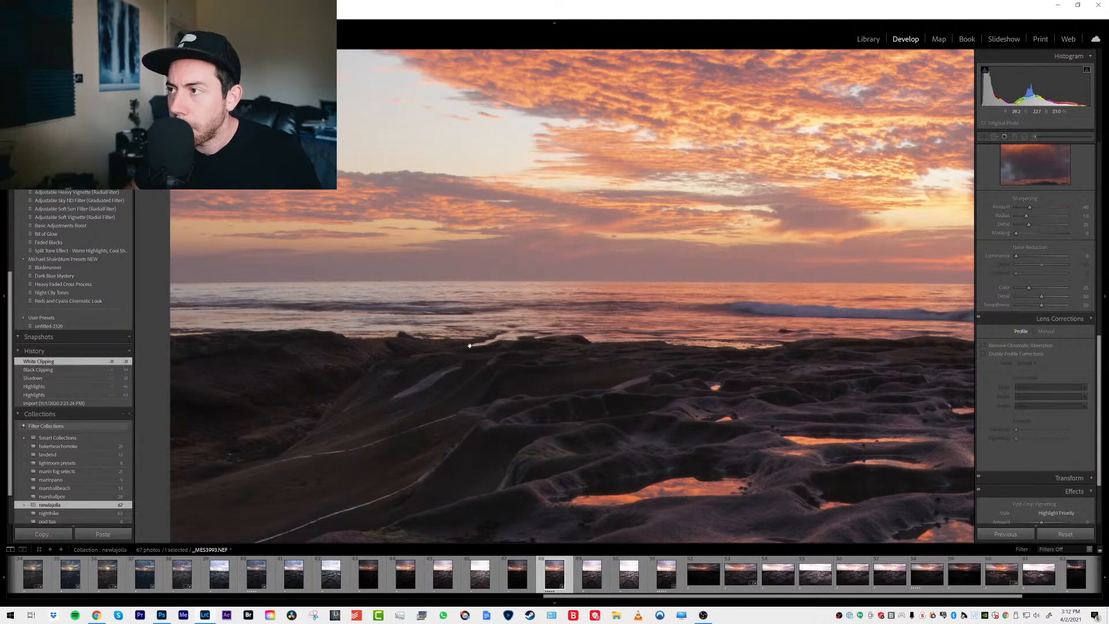
Enable chromatic aberration removal and lens profile corrections for _MES3993, and return to the full-frame view
left_click(1009, 346)
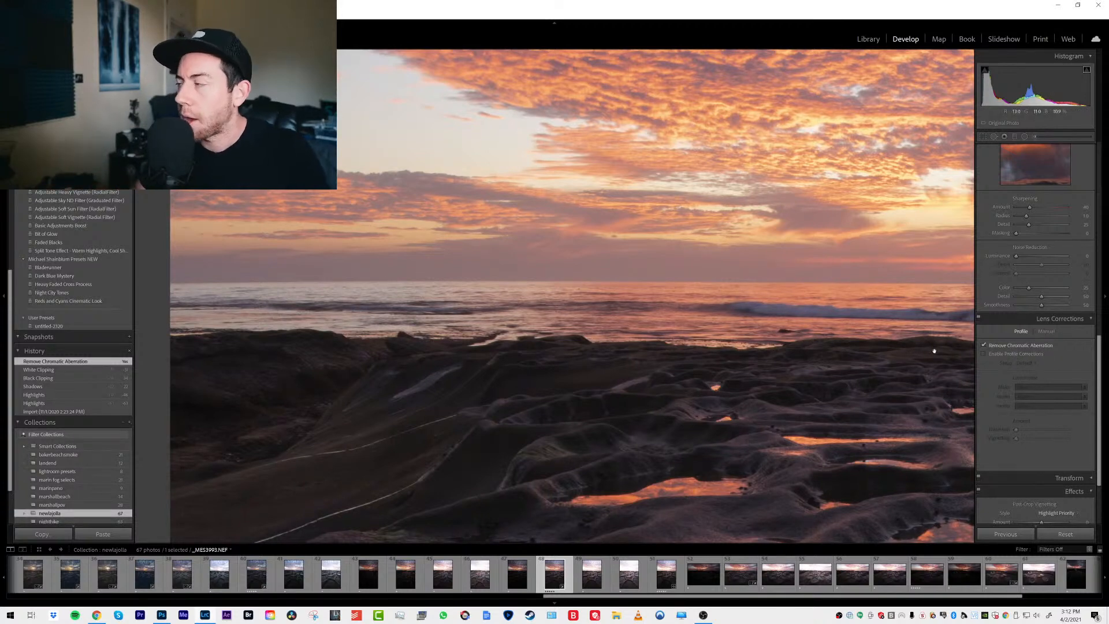
left_click(1024, 355)
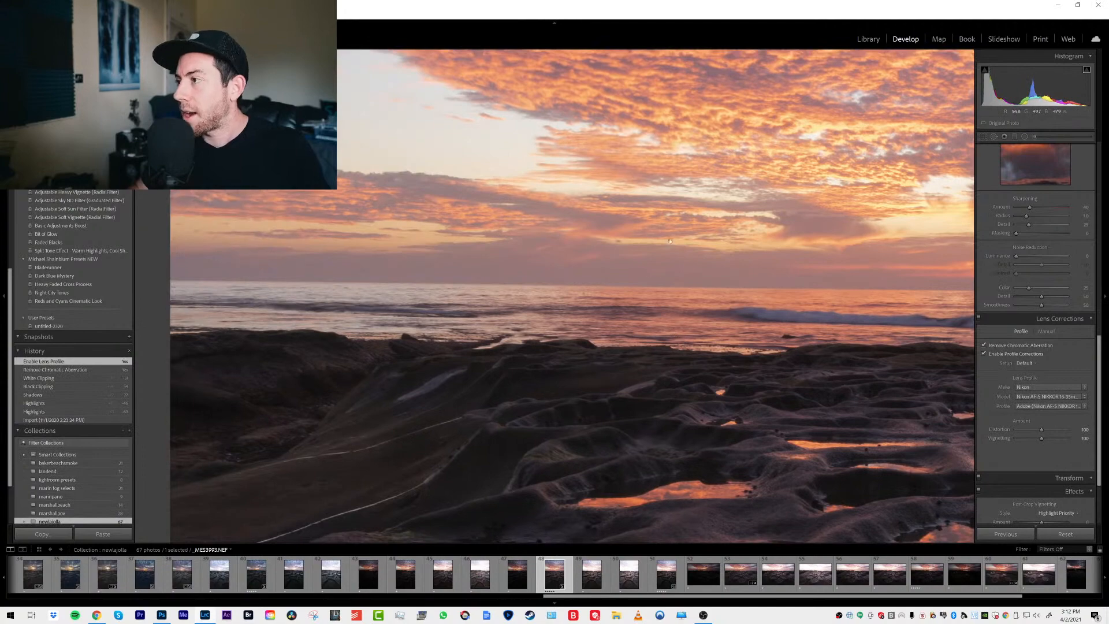
left_click(670, 241)
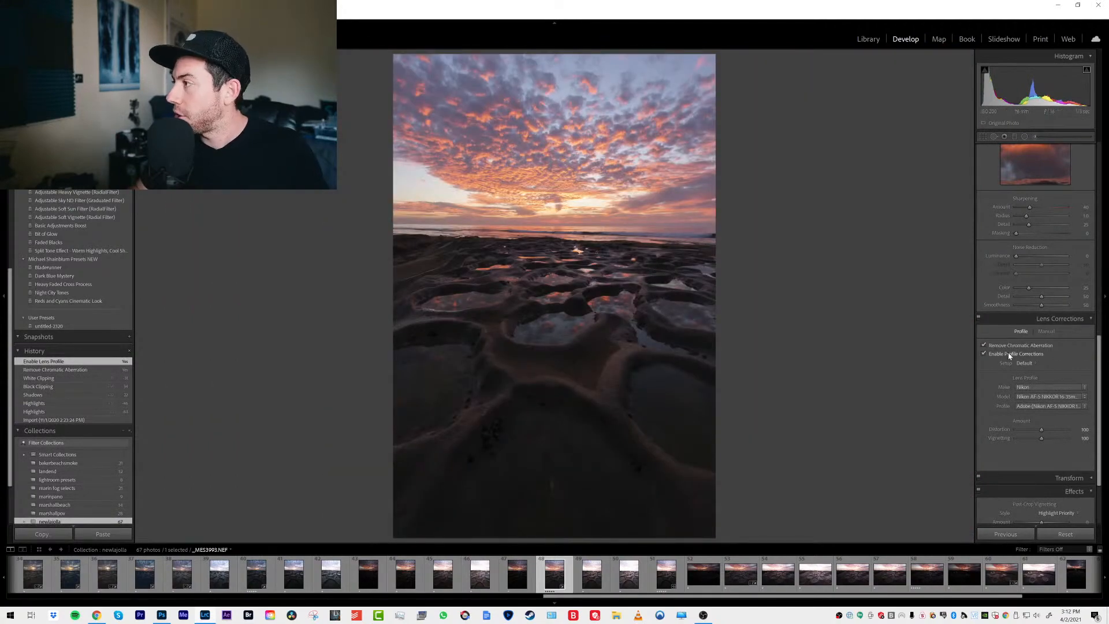
Compare _MES3993 with the lens profile corrections off and on, examining distortion and vignetting and leaving them enabled
left_click(1009, 355)
left_click(1009, 356)
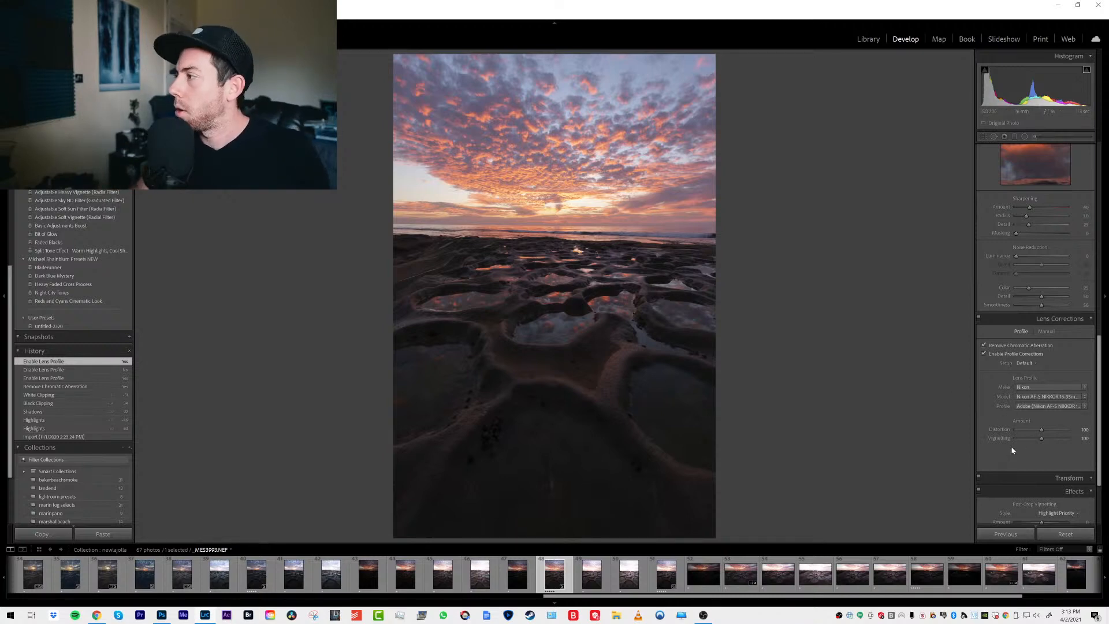
left_click(1004, 356)
left_click(1005, 356)
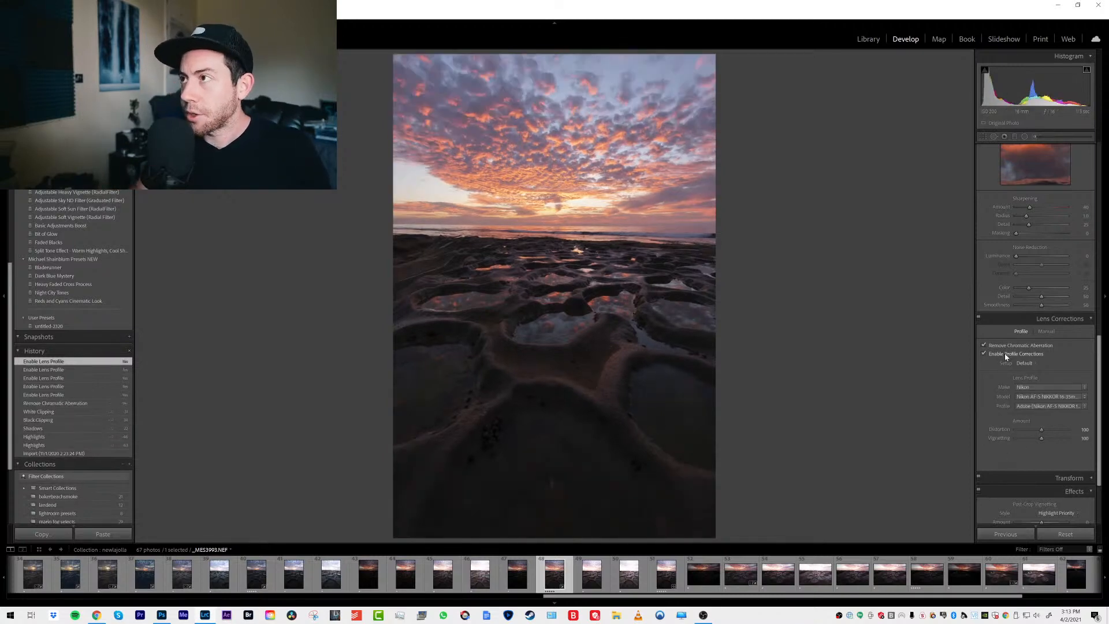
left_click(1005, 356)
left_click(1005, 355)
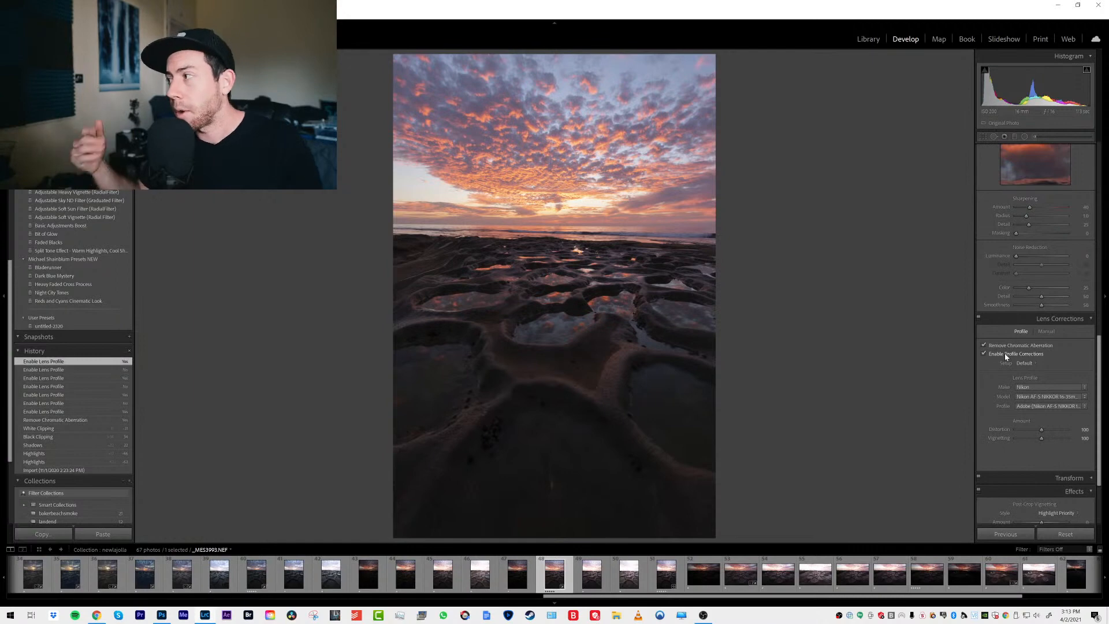
left_click(1005, 354)
left_click(1005, 354)
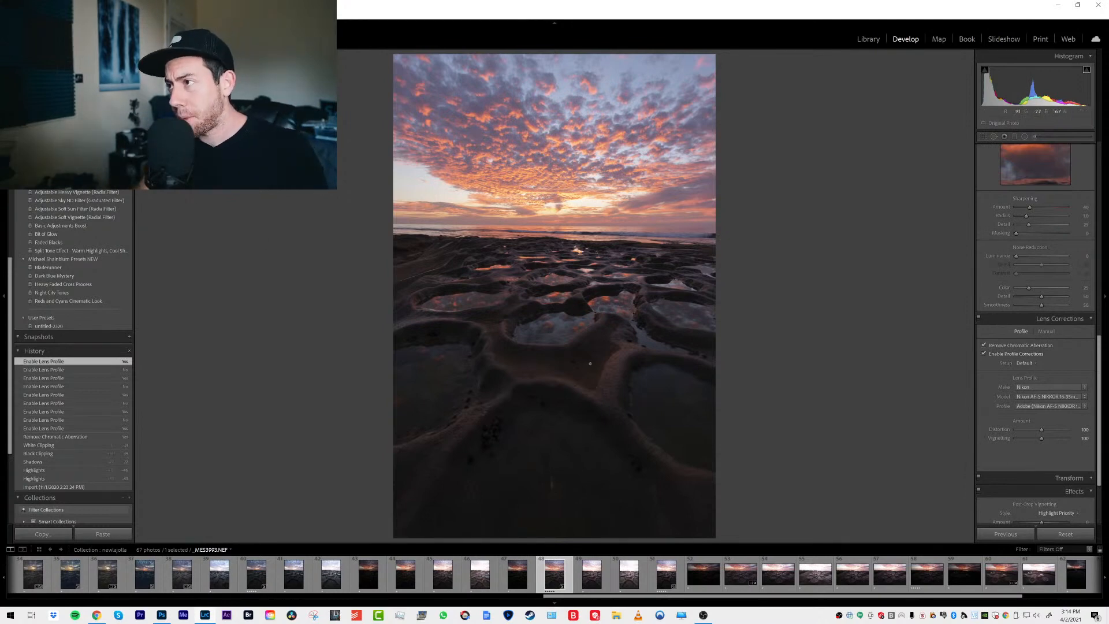
left_click(1027, 355)
left_click(1027, 354)
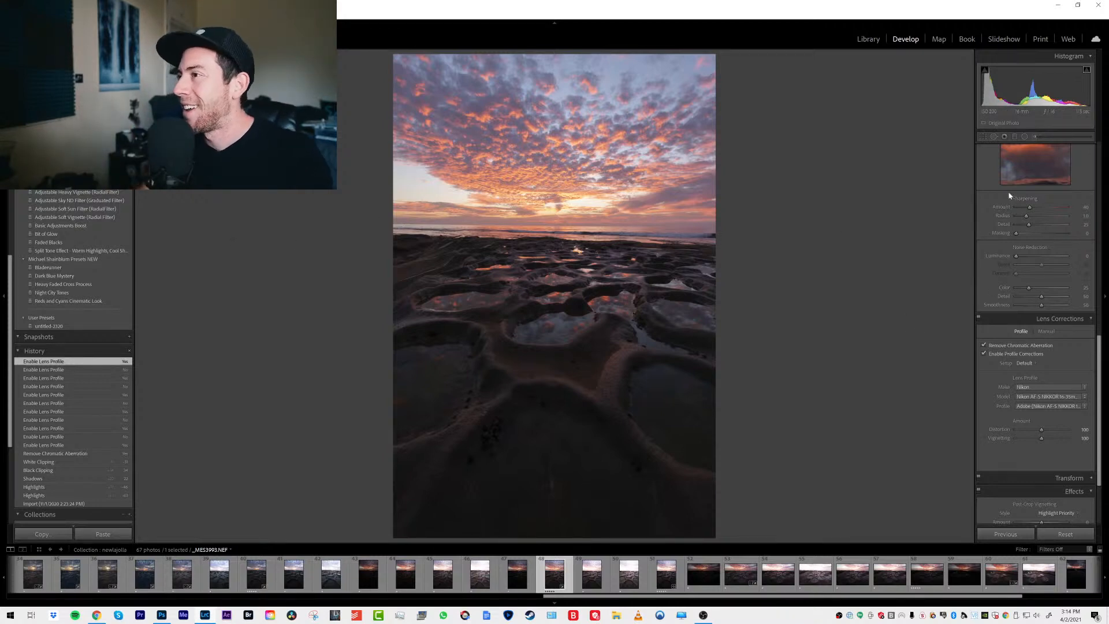
left_click(1020, 354)
left_click(1019, 354)
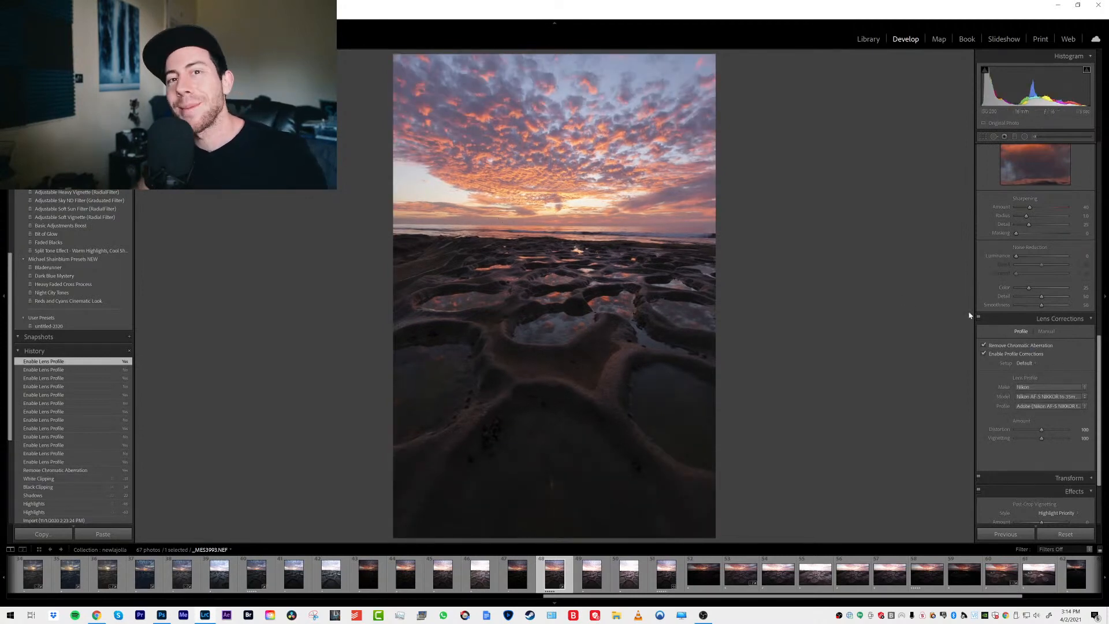
Straighten the horizon of _MES3993 with a crop angle of −0.60 and apply the crop
scroll(1039, 386, "up", 5)
scroll(1044, 385, "up", 2)
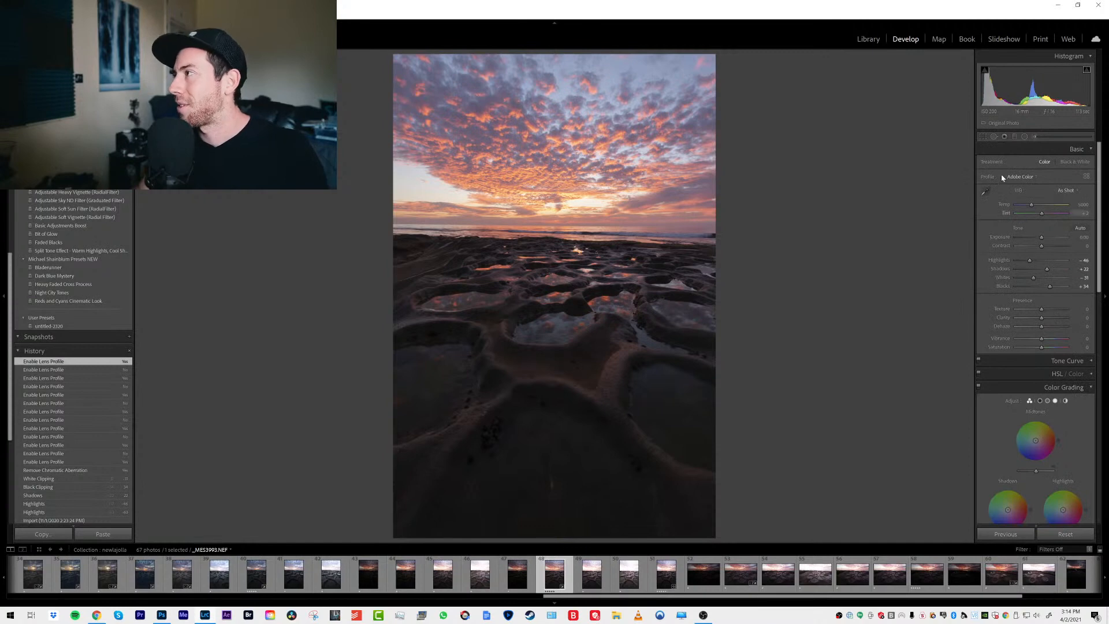
left_click(984, 137)
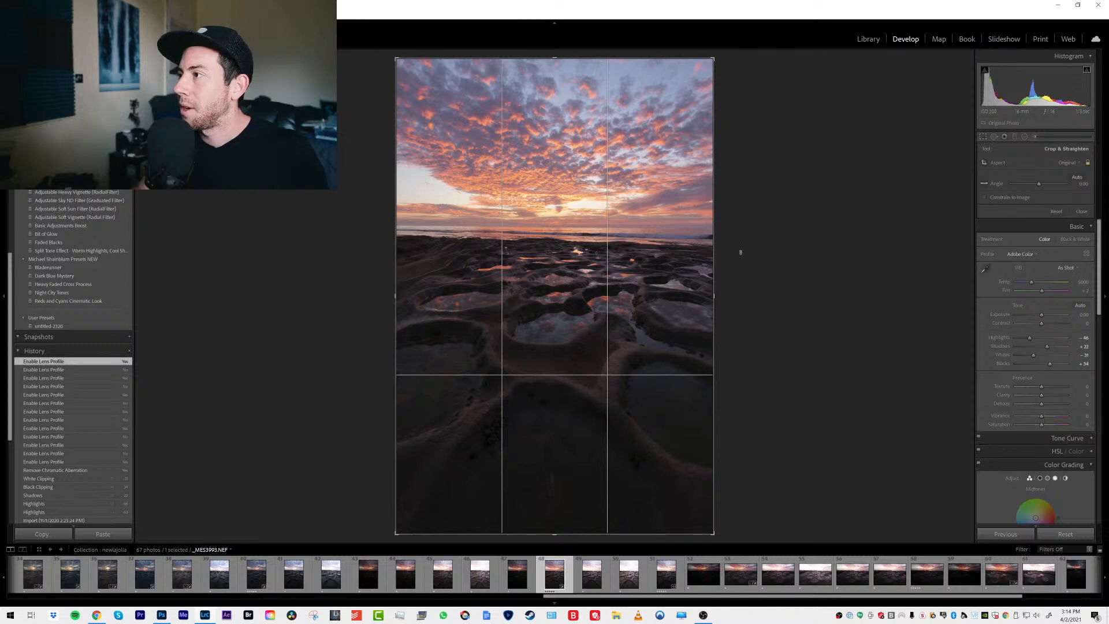
left_click_drag(730, 246, 731, 245)
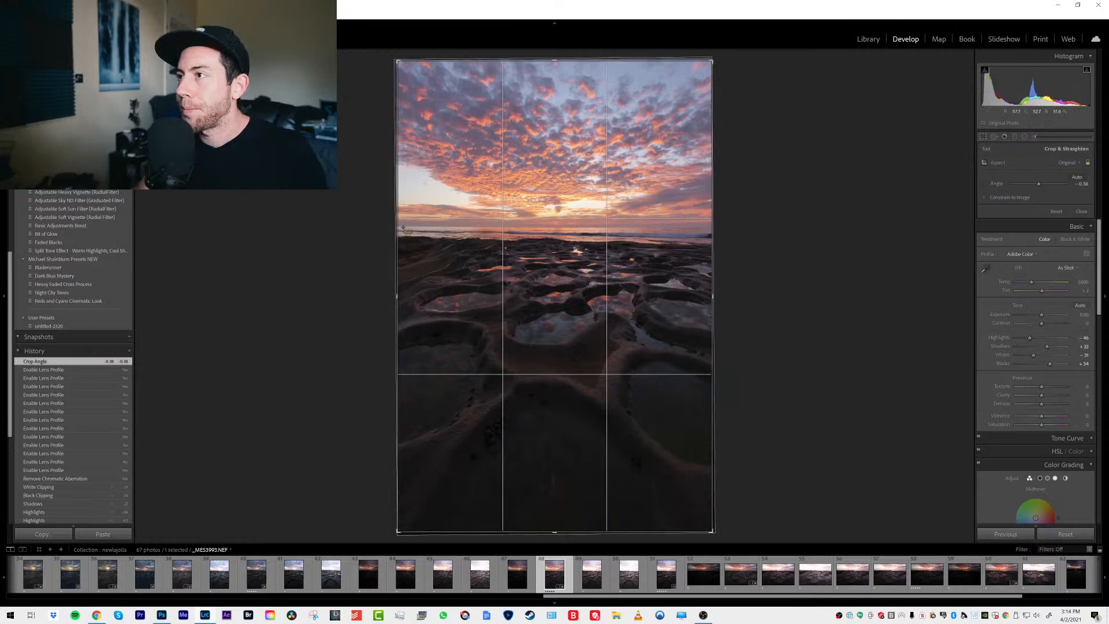
left_click_drag(428, 226, 707, 227)
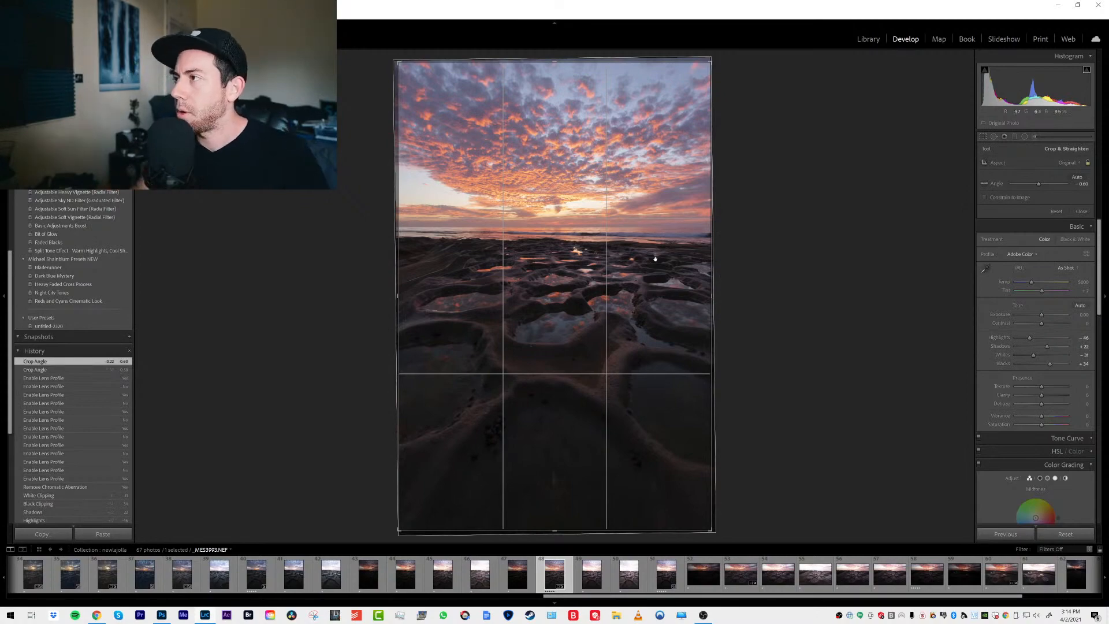
key("Return")
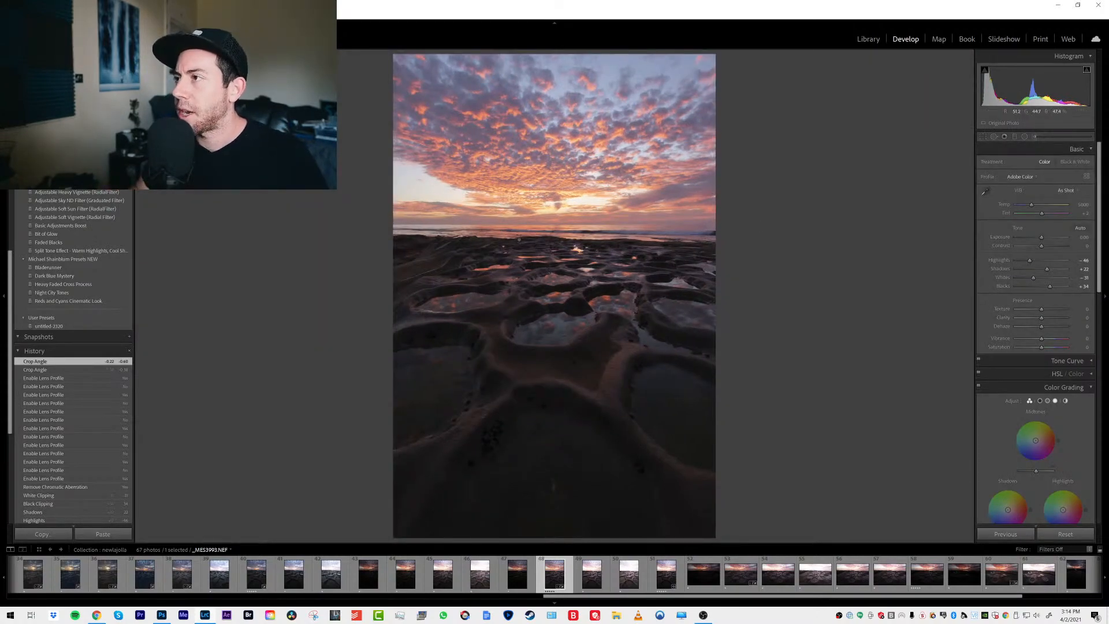
Try a Saturation of +100 and a strong Vibrance boost on _MES3993, undoing each adjustment
left_click_drag(421, 222, 591, 277)
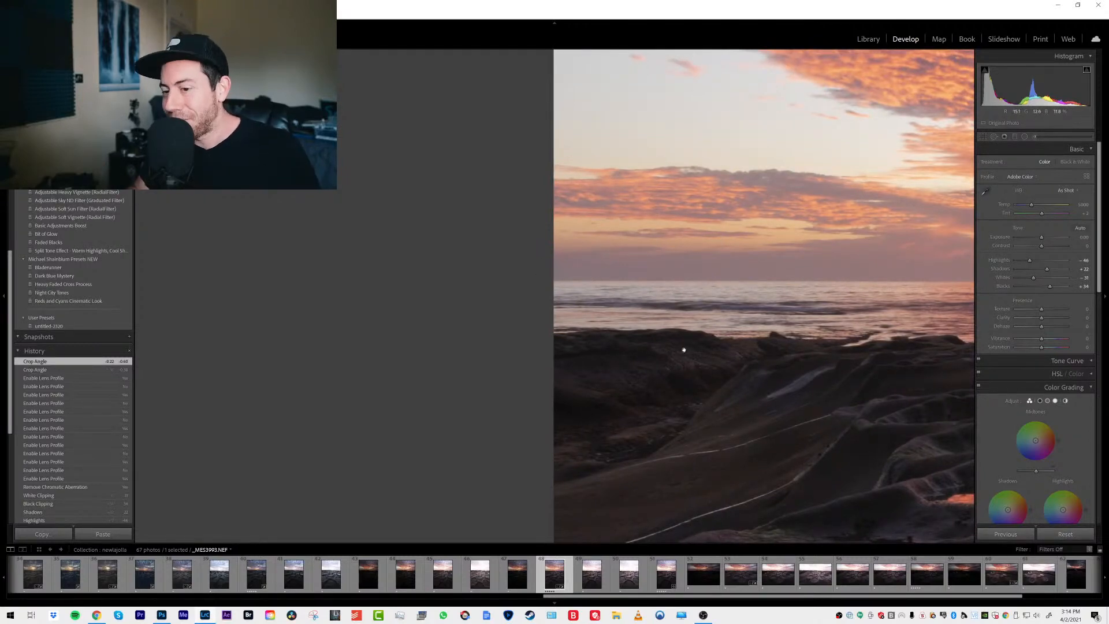
left_click(729, 302)
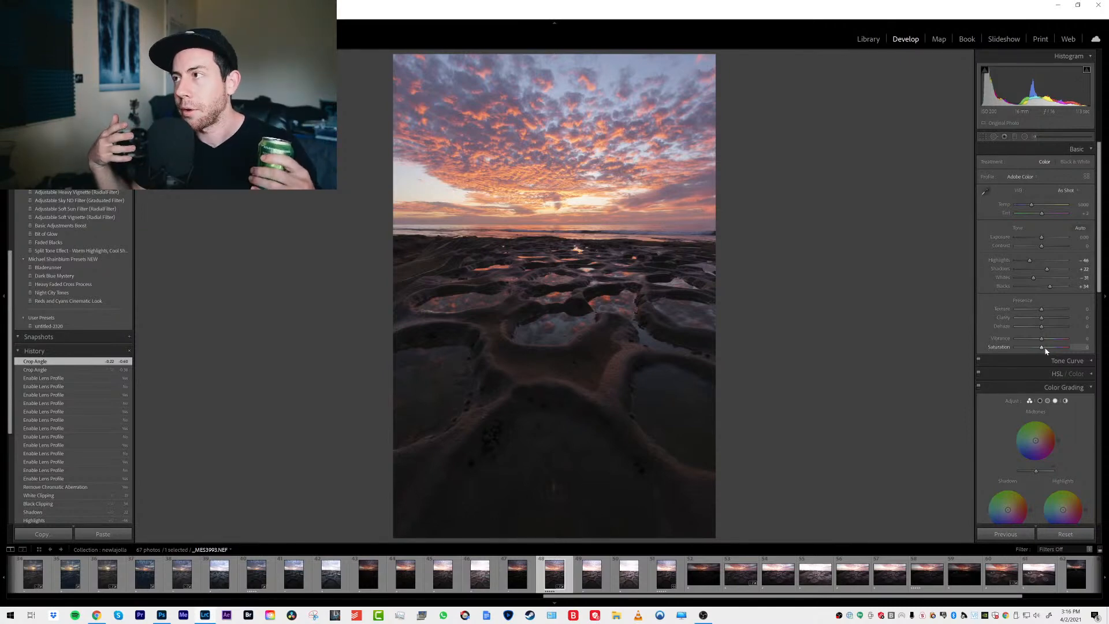
left_click_drag(1042, 347, 1066, 347)
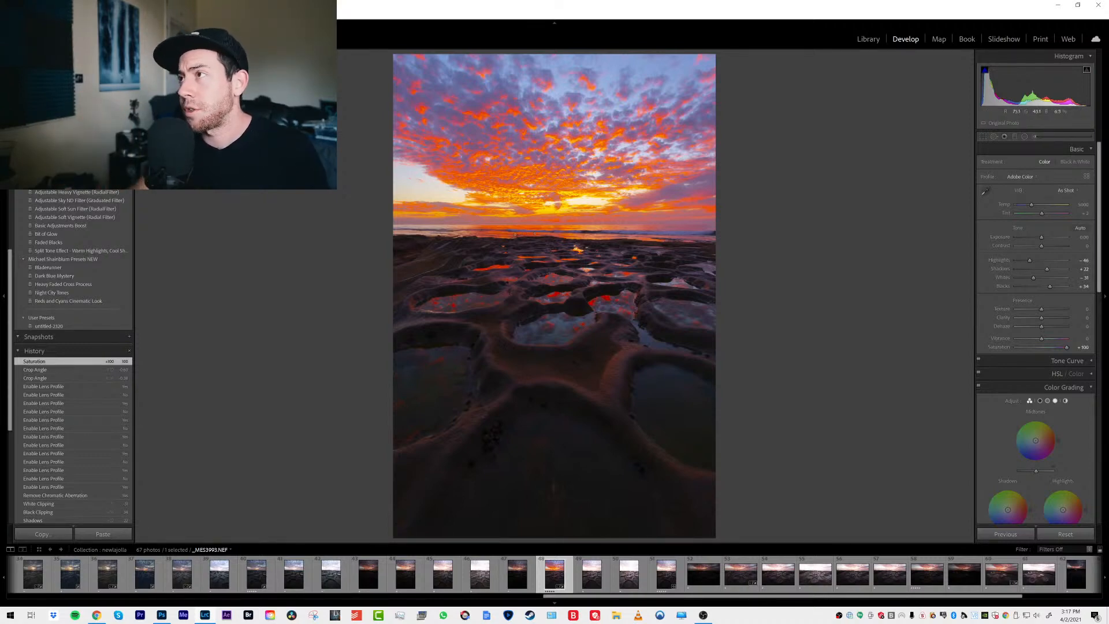
key("ctrl+z")
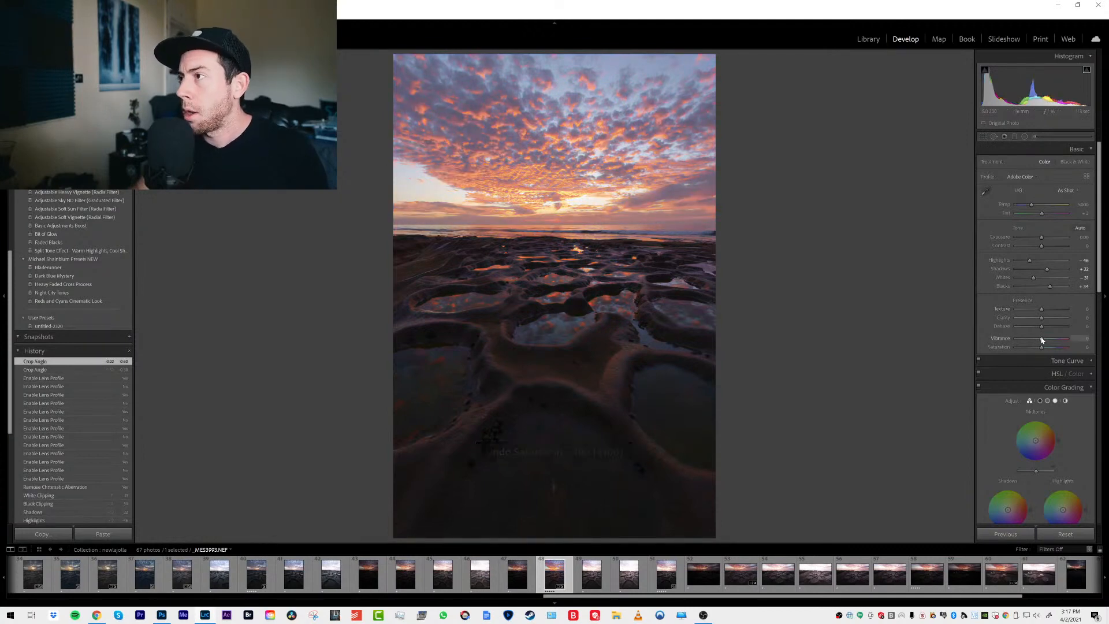
left_click_drag(1040, 342, 1062, 339)
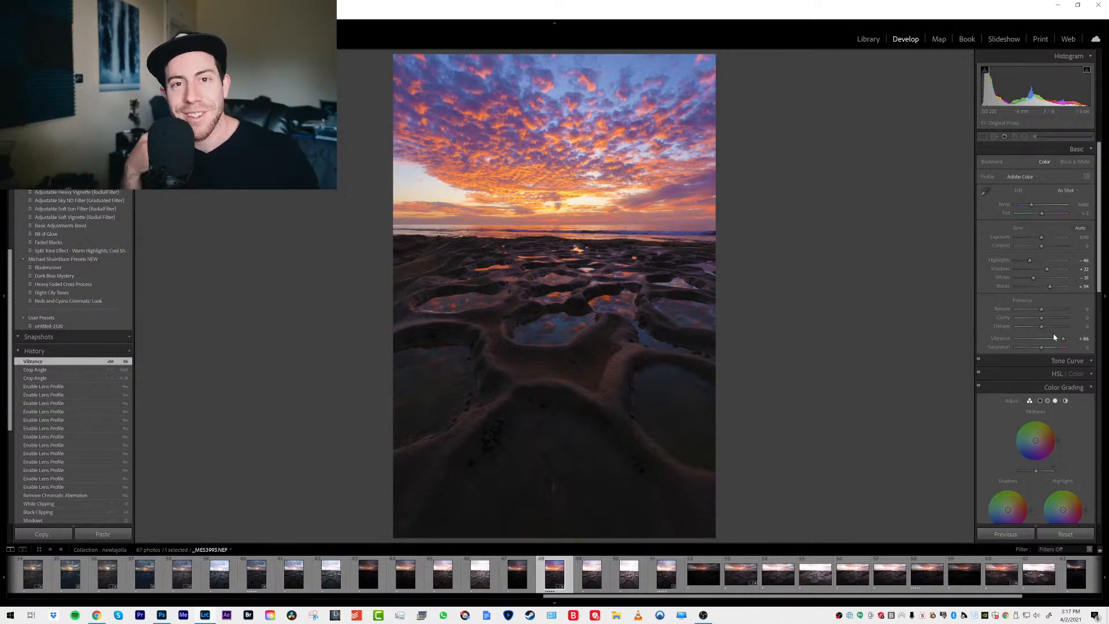
key("ctrl+z")
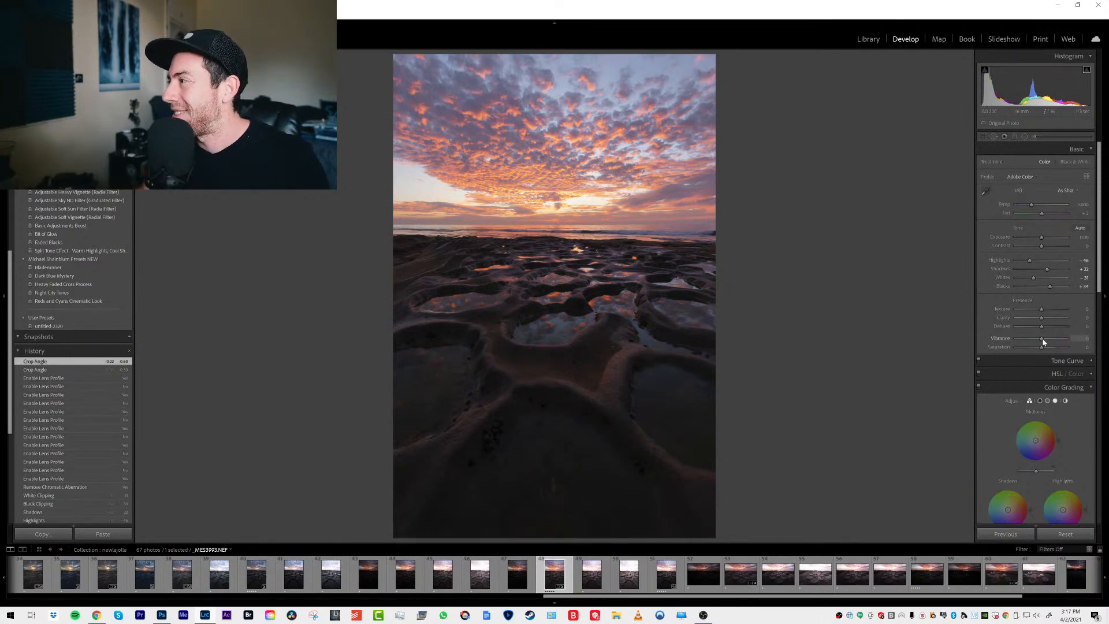
Set Vibrance to +20 and Saturation to +10 for the tide pool photo
left_click_drag(1051, 340, 1052, 340)
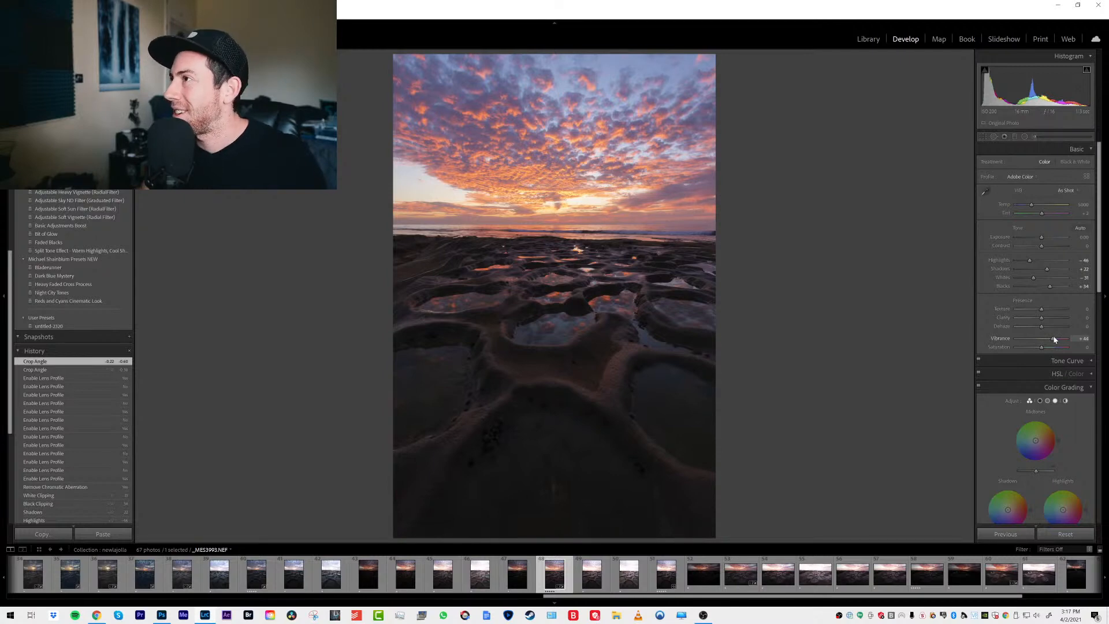
left_click_drag(1054, 339, 1052, 340)
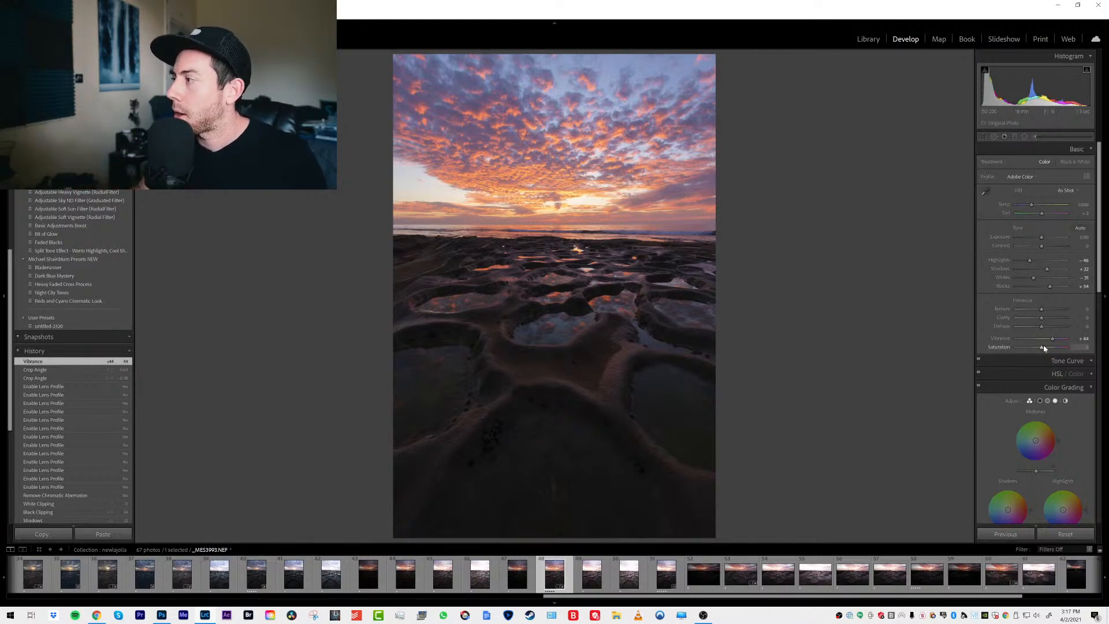
left_click_drag(1044, 348, 1046, 349)
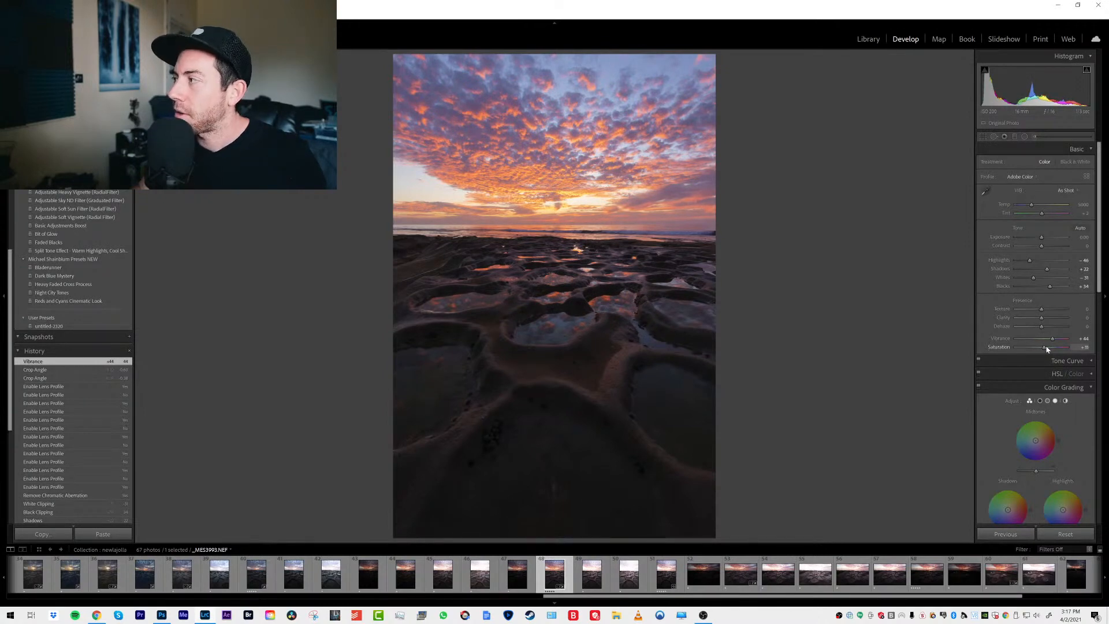
left_click_drag(1047, 347, 1047, 345)
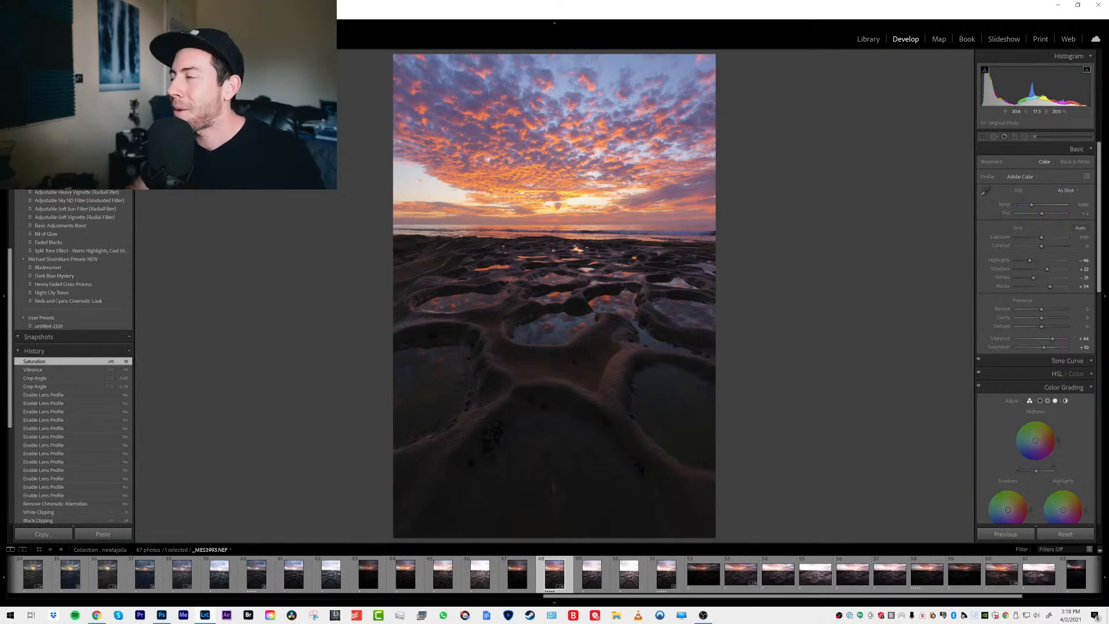
left_click_drag(1052, 339, 1049, 341)
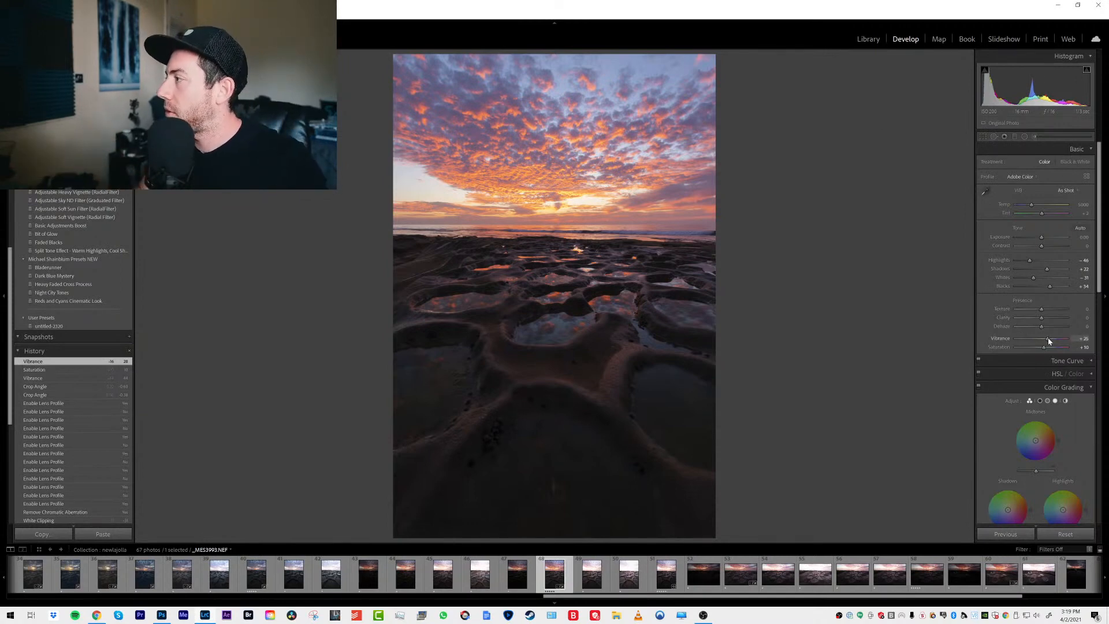
left_click_drag(1048, 342, 1046, 341)
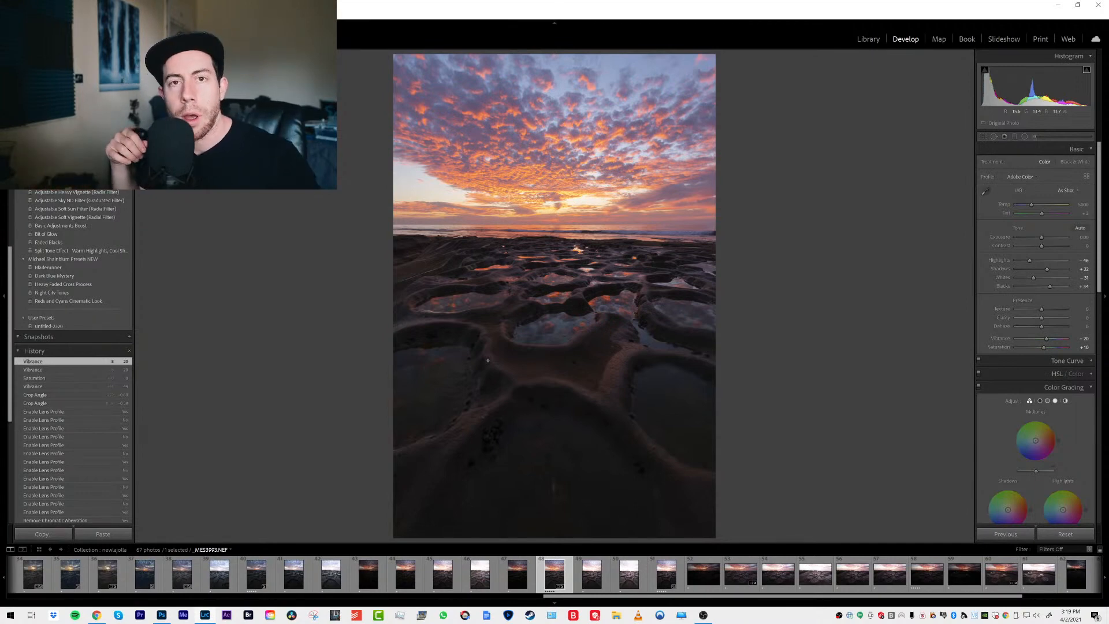
Compare the unedited and edited versions of _MES3993 repeatedly, examining the color and tone in the sky and rocks
key("backslash")
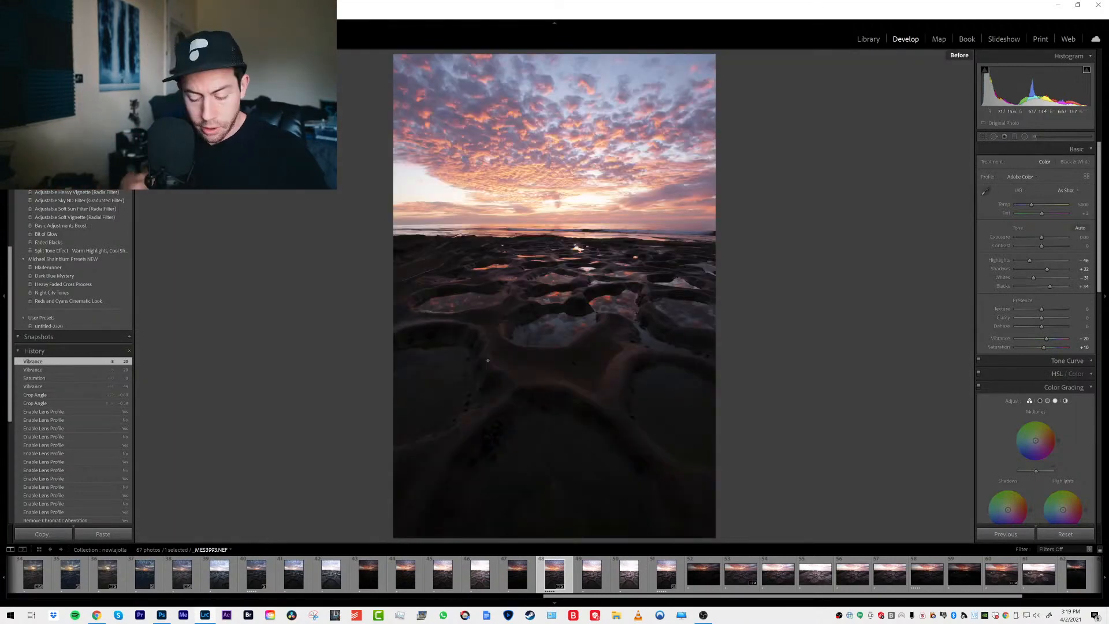
key("backslash")
key("backslash")
key("backslash")
key("backslash")
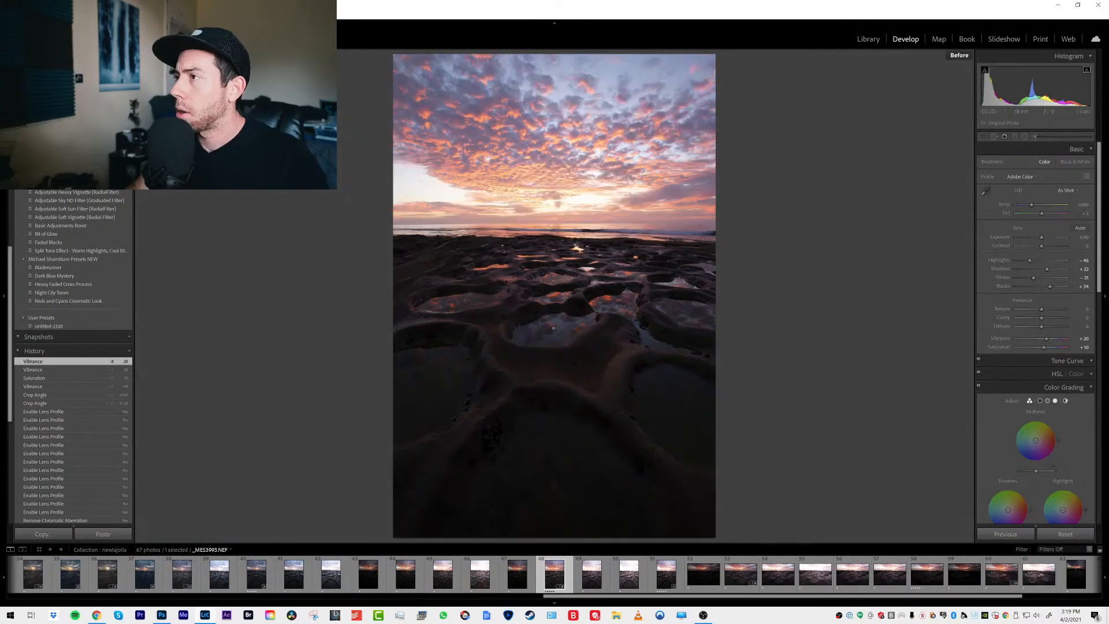
key("backslash")
key("backslash")
key("backslash")
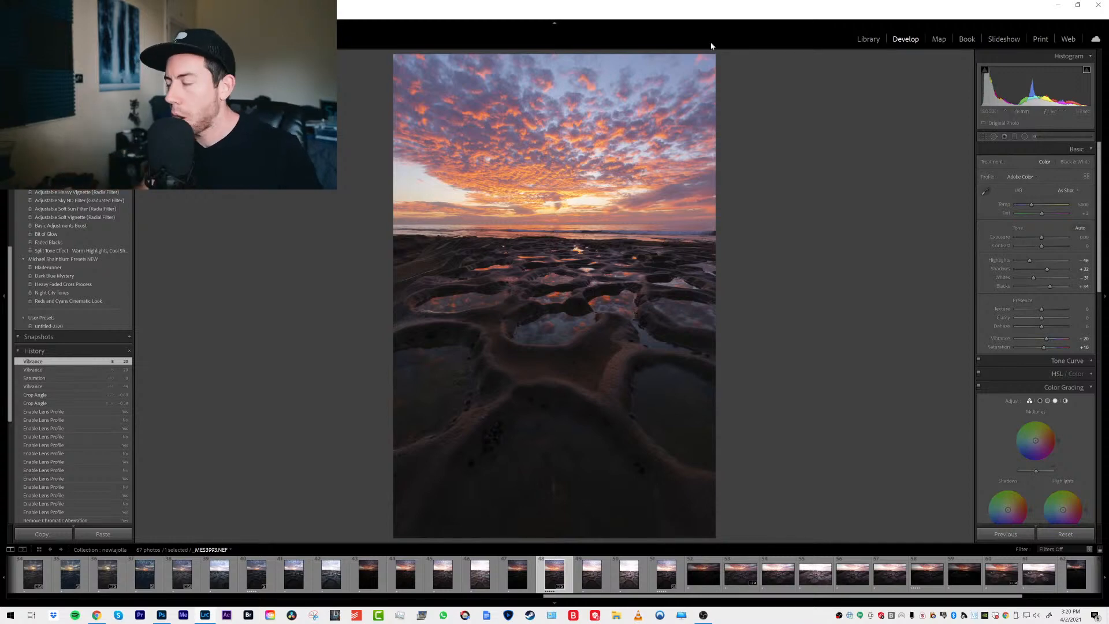
Color grade the highlights with a warm orange-yellow tint at hue 42 and saturation 17
scroll(1076, 285, "down", 3)
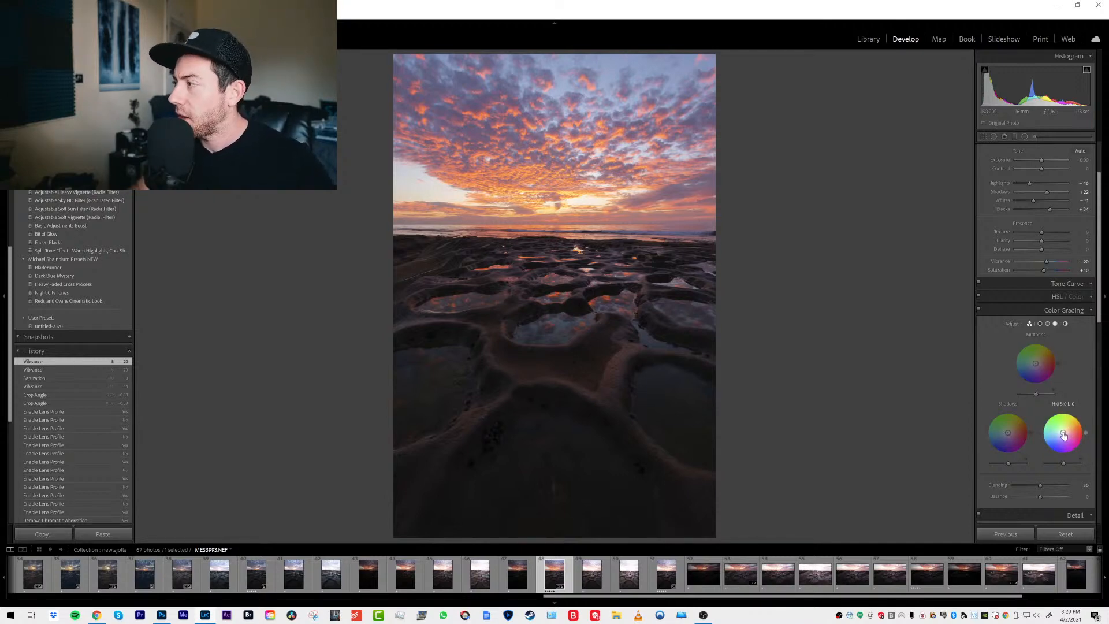
left_click_drag(1064, 434, 1075, 422)
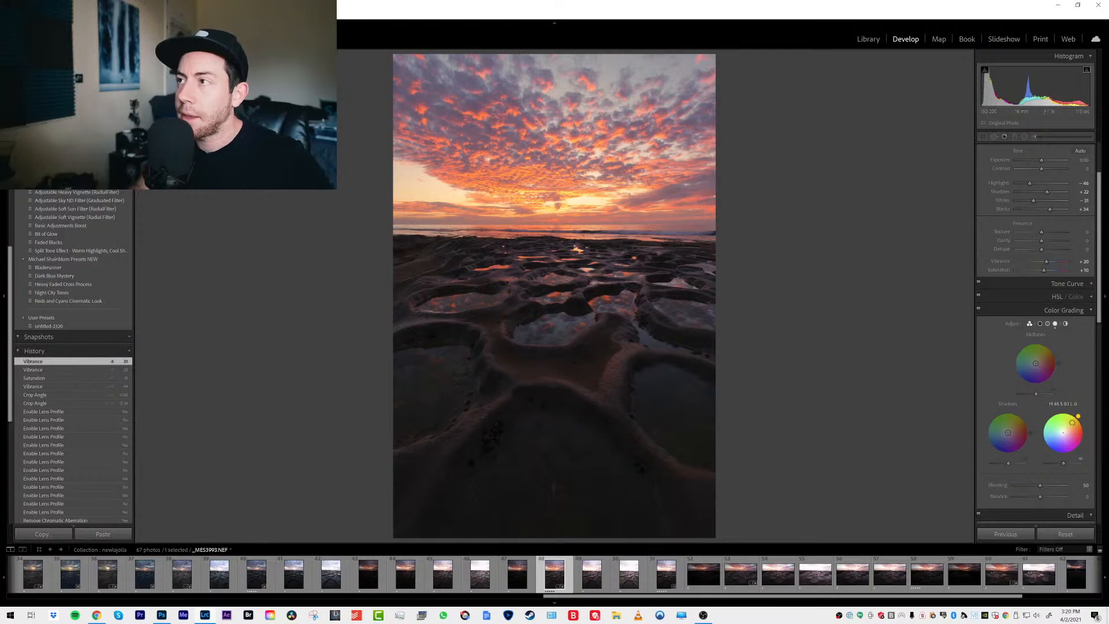
mouse_move(1071, 422)
left_mouse_down()
mouse_move(1053, 441)
mouse_move(1066, 431)
left_mouse_up()
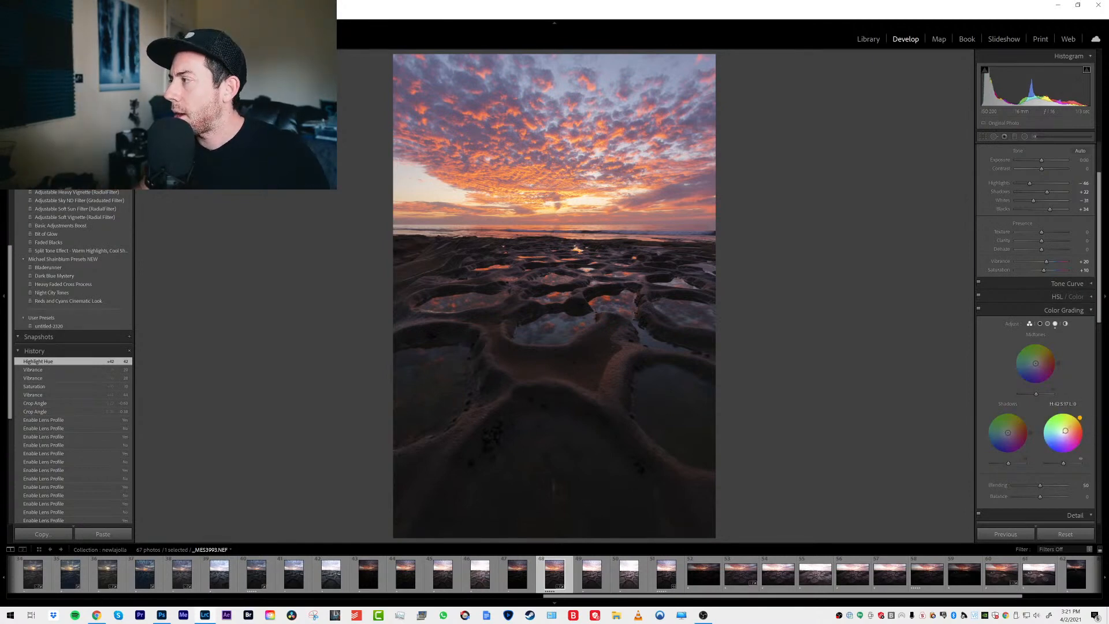
left_click_drag(1065, 431, 1066, 435)
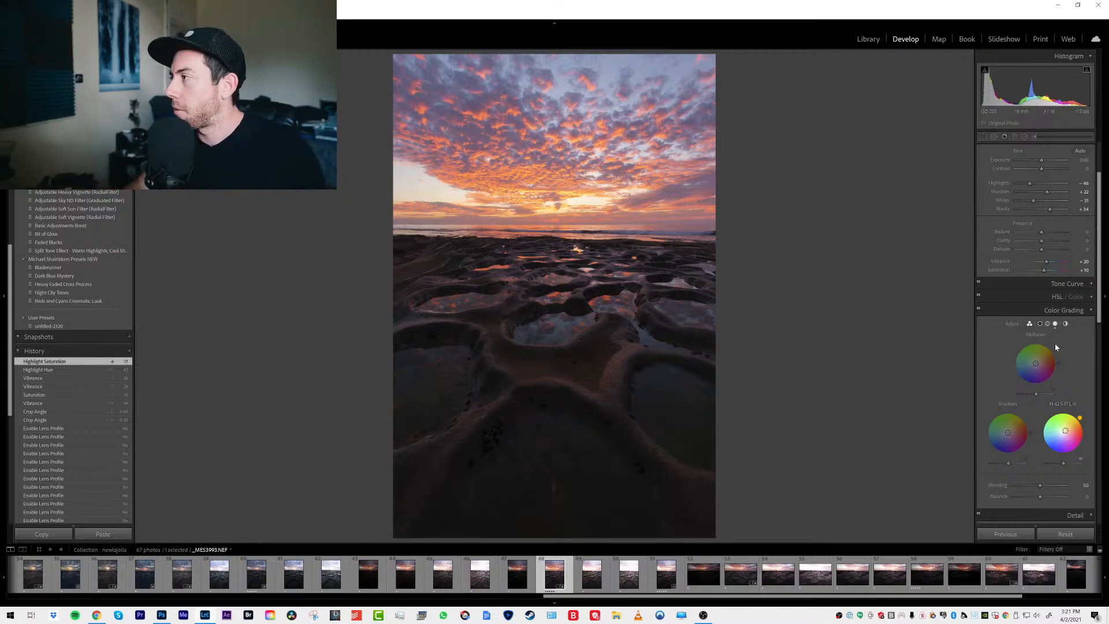
Give the midtones a faint blue tint, compare with the ungraded history state, and slightly increase the highlight tint's saturation
left_click_drag(1043, 351, 1034, 364)
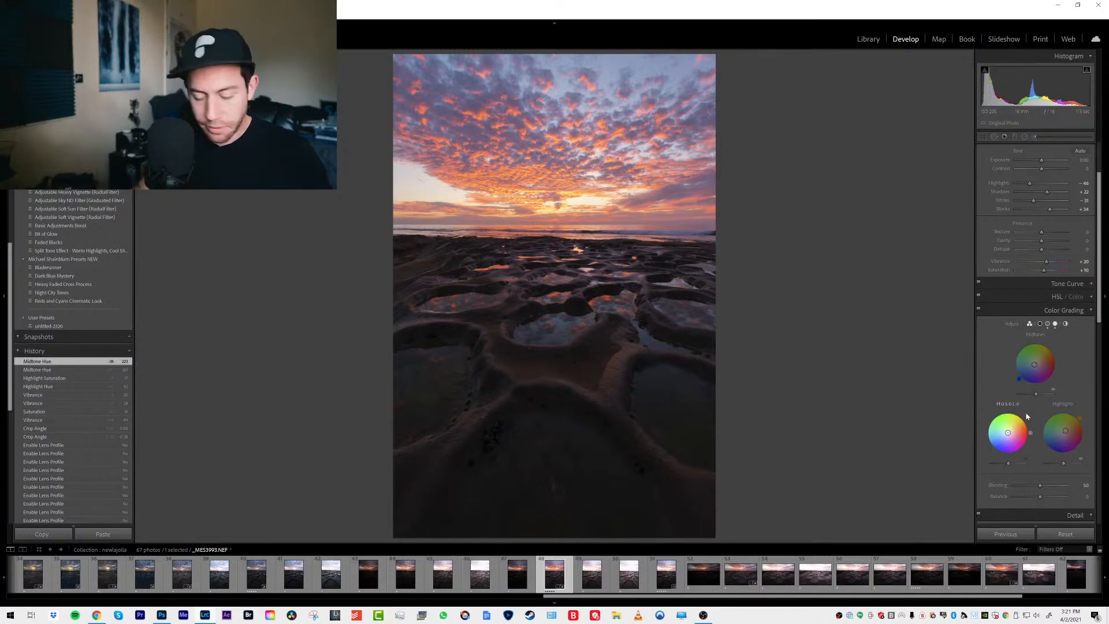
left_click(49, 395)
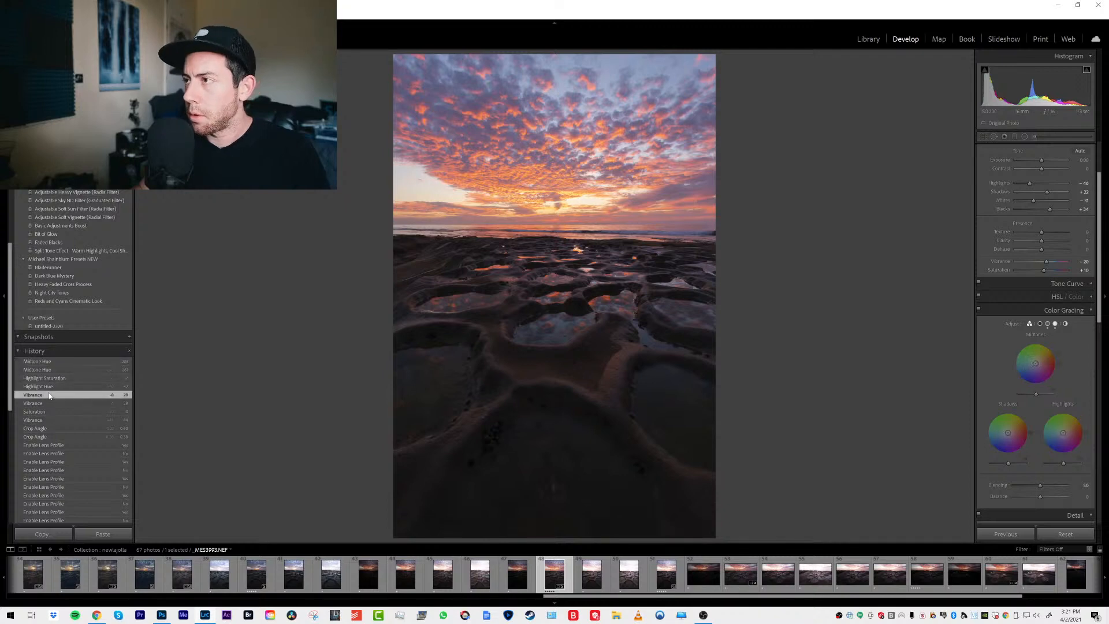
left_click(44, 362)
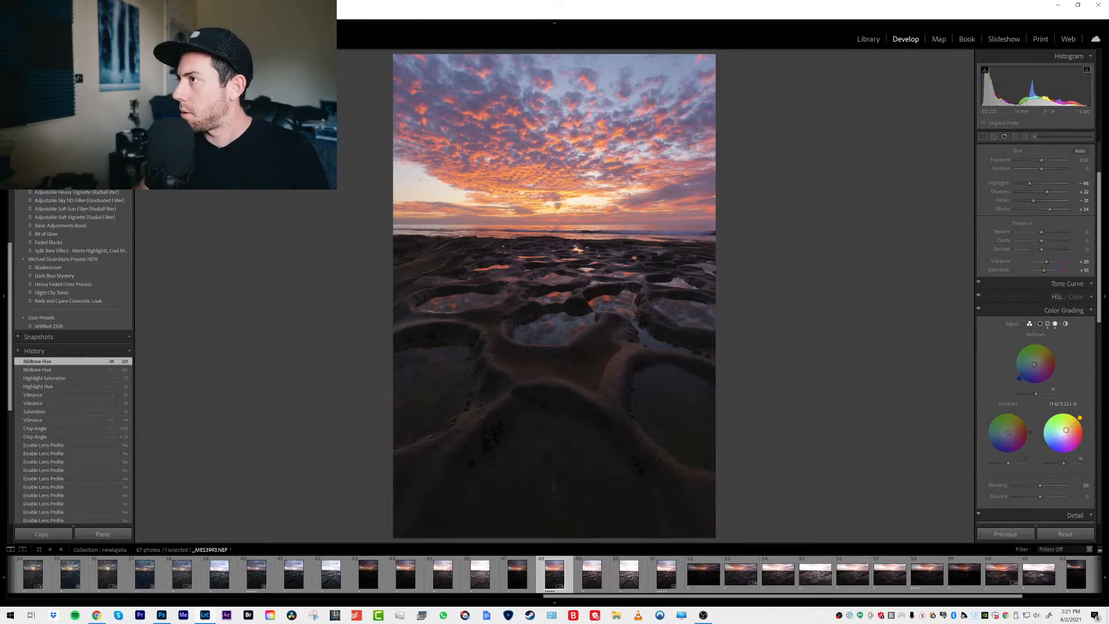
left_click_drag(1064, 431, 1065, 430)
Raise the color grading Blending slightly, set its Balance to −2, and collapse the Color Grading settings
scroll(1022, 387, "down", 3)
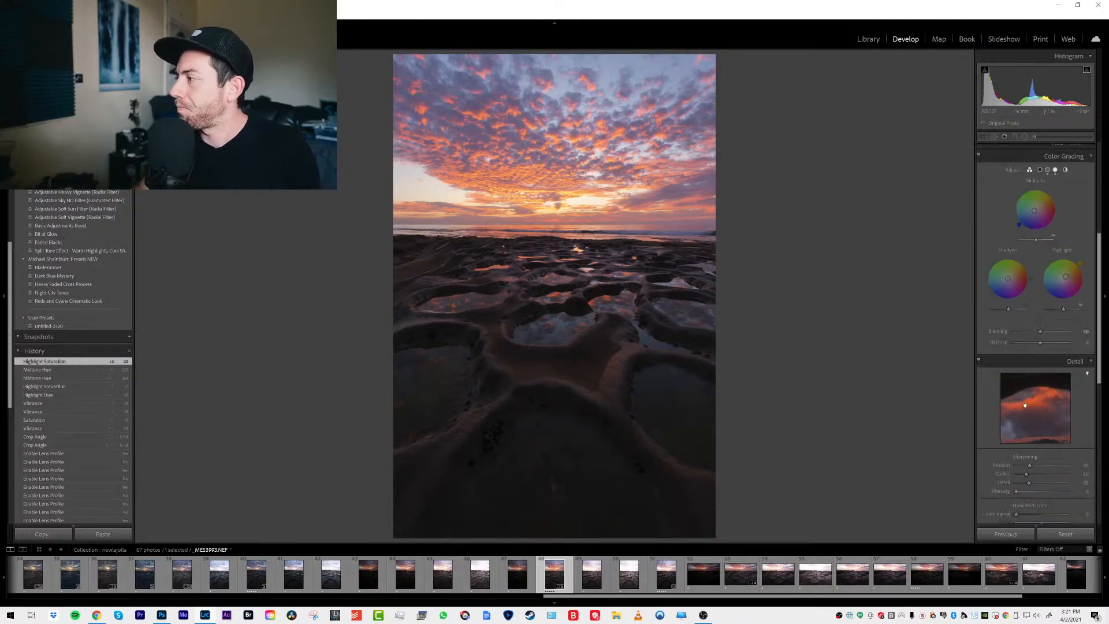
mouse_move(1040, 332)
left_mouse_down()
mouse_move(1014, 333)
mouse_move(1047, 331)
mouse_move(1023, 345)
mouse_move(1051, 340)
mouse_move(1039, 342)
left_mouse_up()
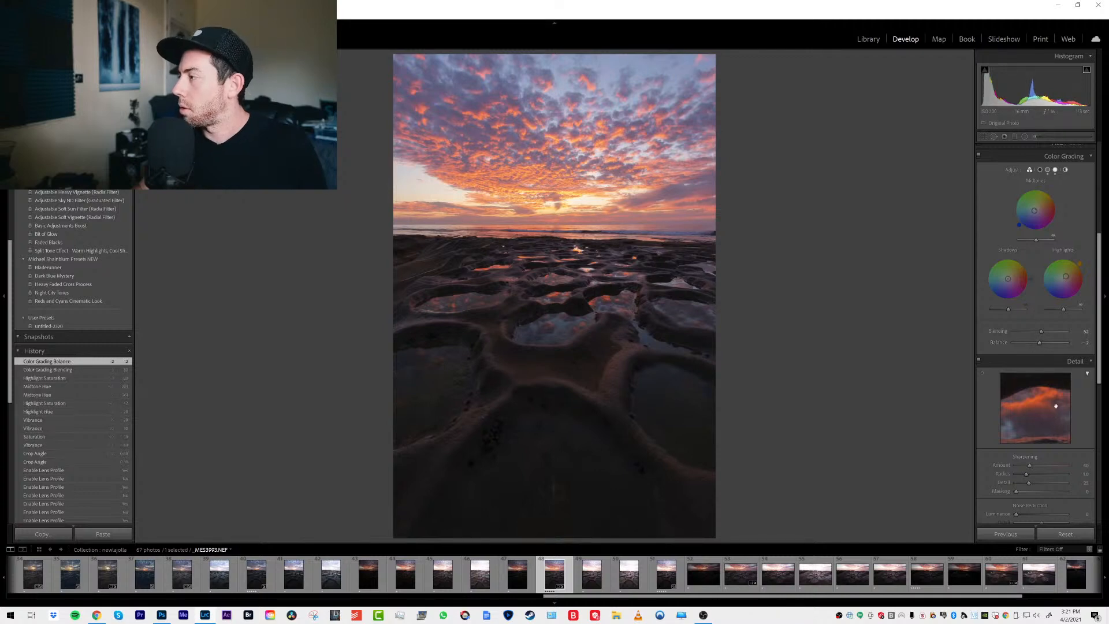
scroll(1055, 406, "down", 2)
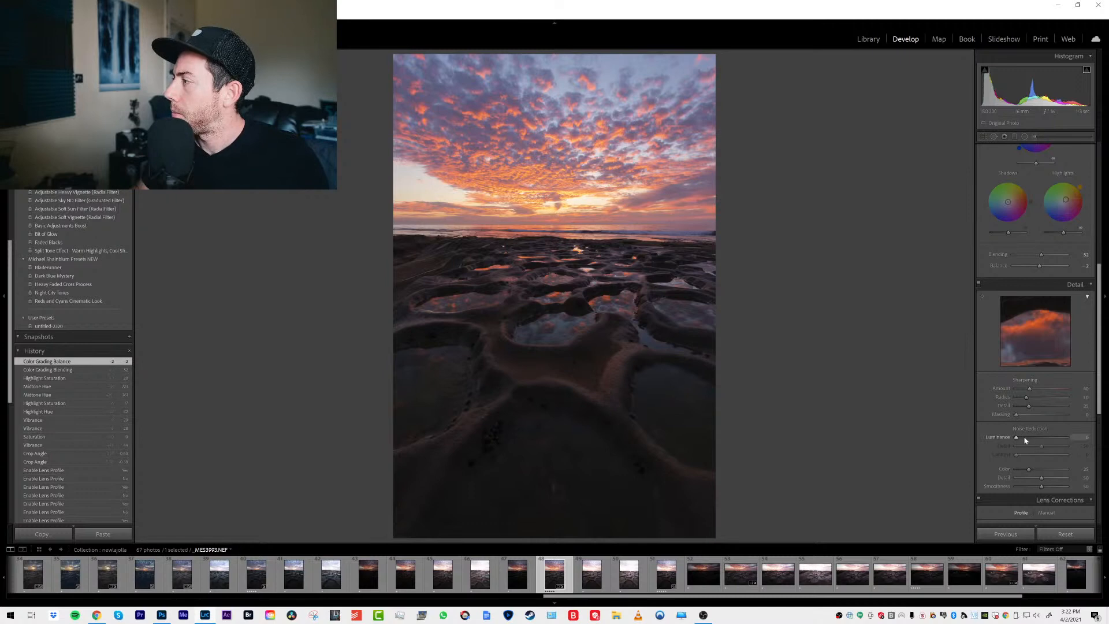
scroll(1084, 220, "up", 5)
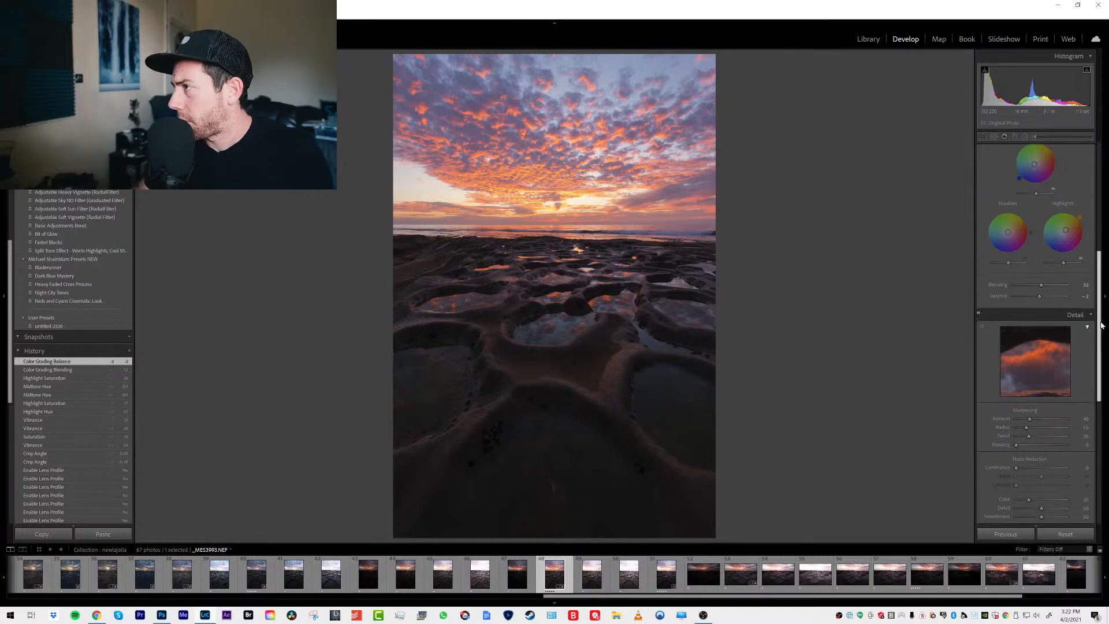
scroll(1084, 220, "up", 1)
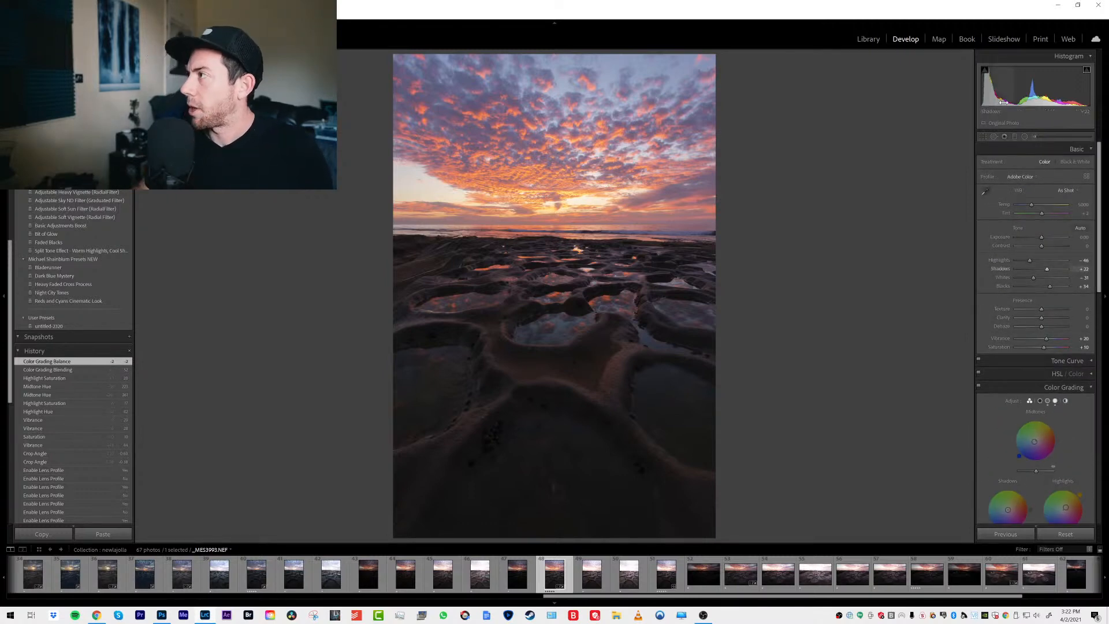
left_click(1090, 386)
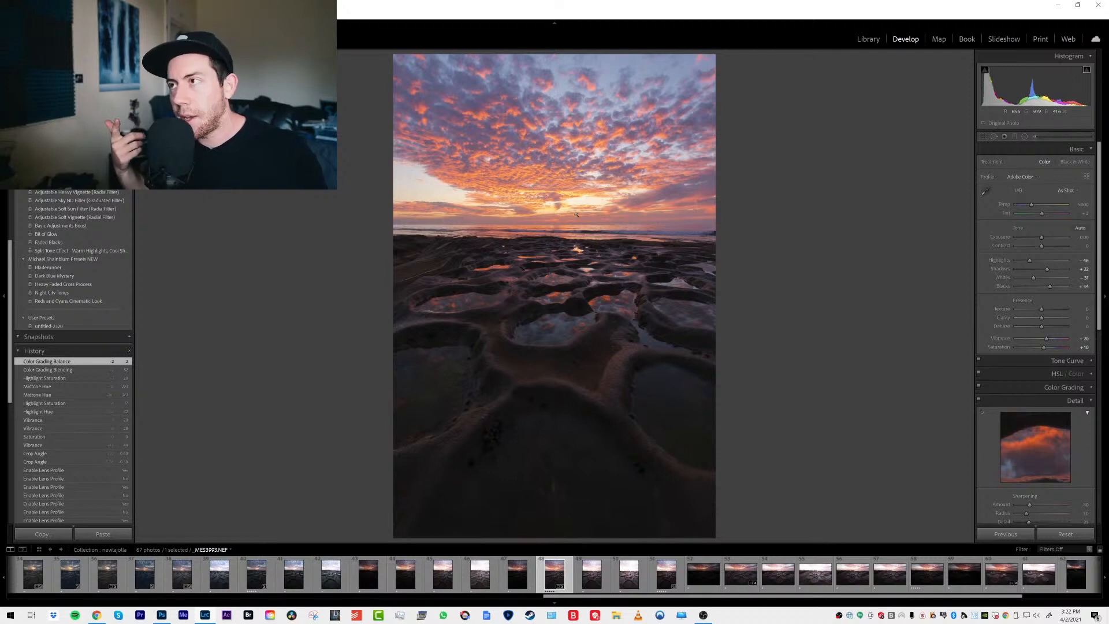
Add a graduated filter over the rocky foreground fading into the sky, with Exposure at 0.58 and slightly raised Shadows
left_click(1015, 136)
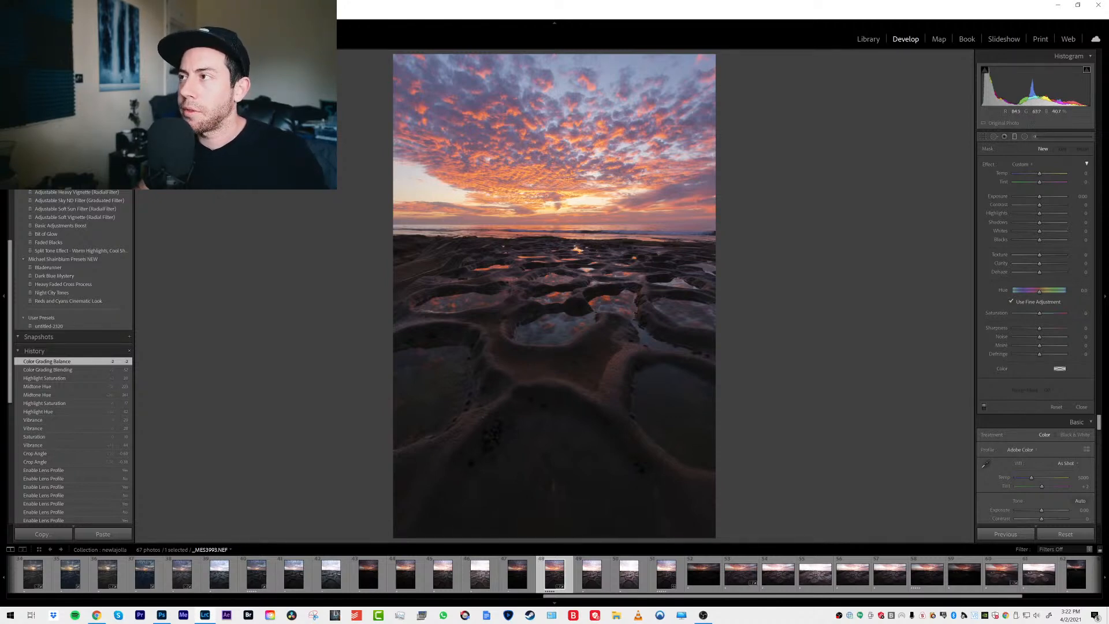
left_click_drag(581, 380, 599, 144)
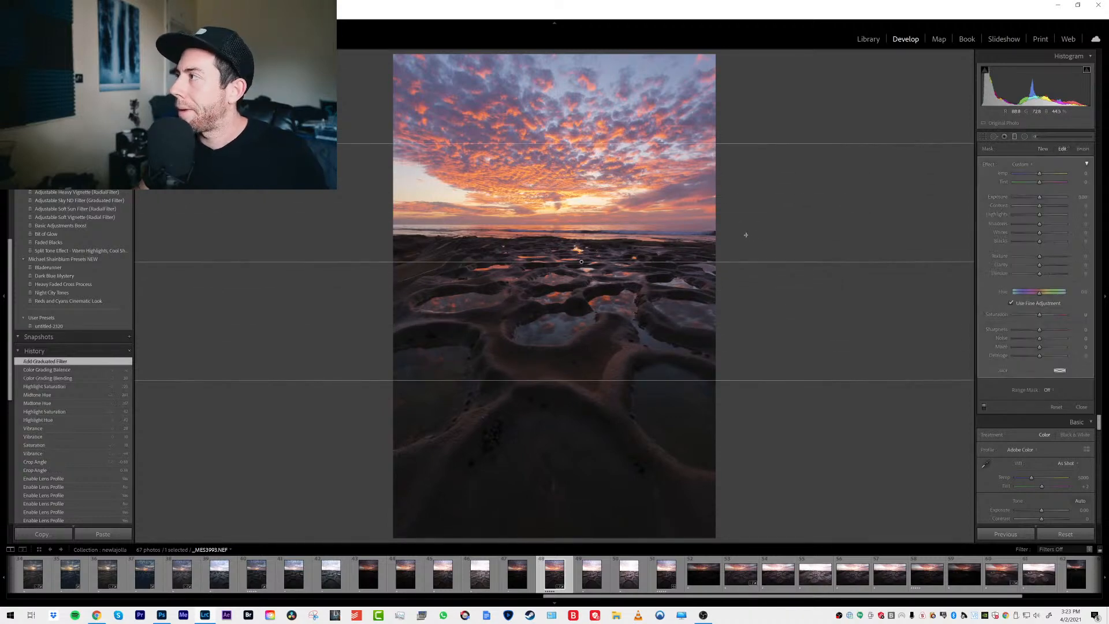
left_click_drag(1042, 198, 1043, 226)
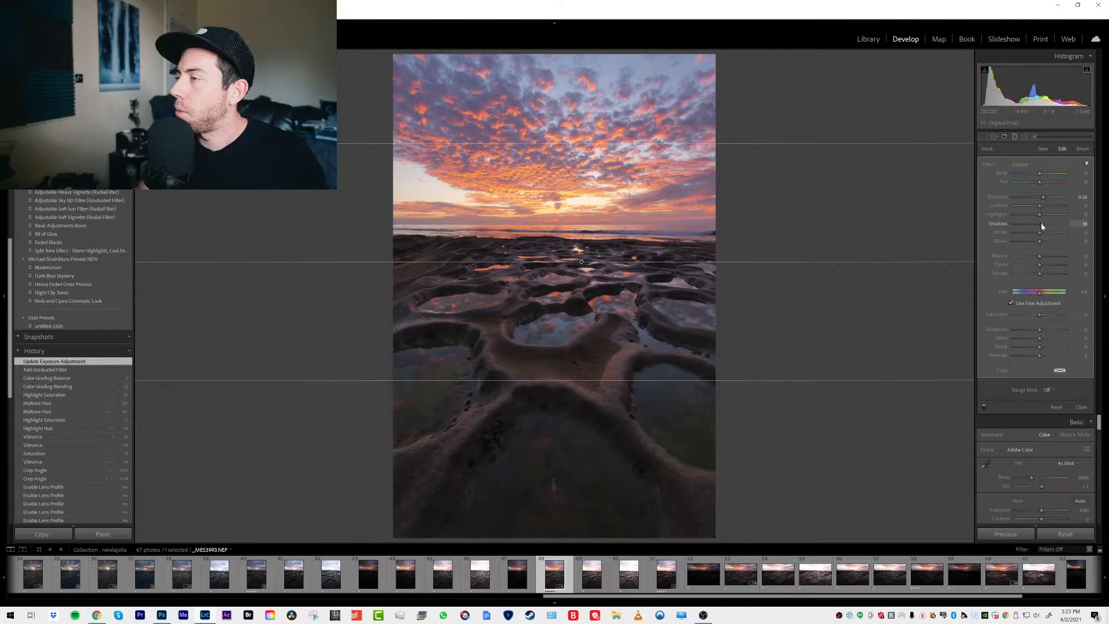
left_click_drag(1042, 226, 1042, 225)
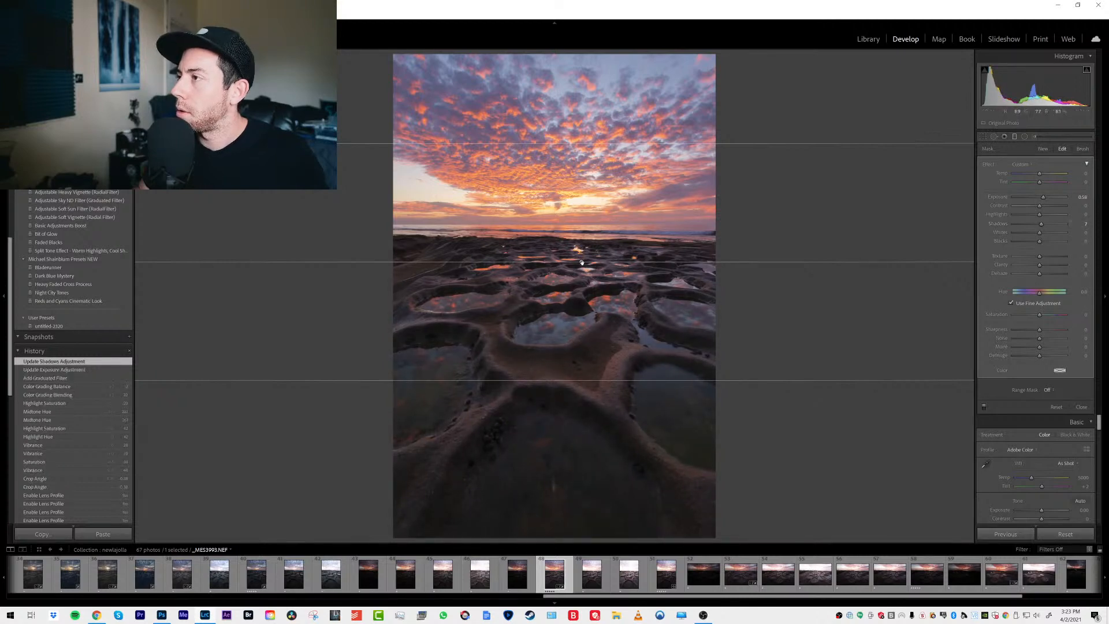
Move the graduated filter up to the horizon, adjust its spread, slightly raise its Blacks, and finish editing the filter
left_click_drag(582, 263, 582, 238)
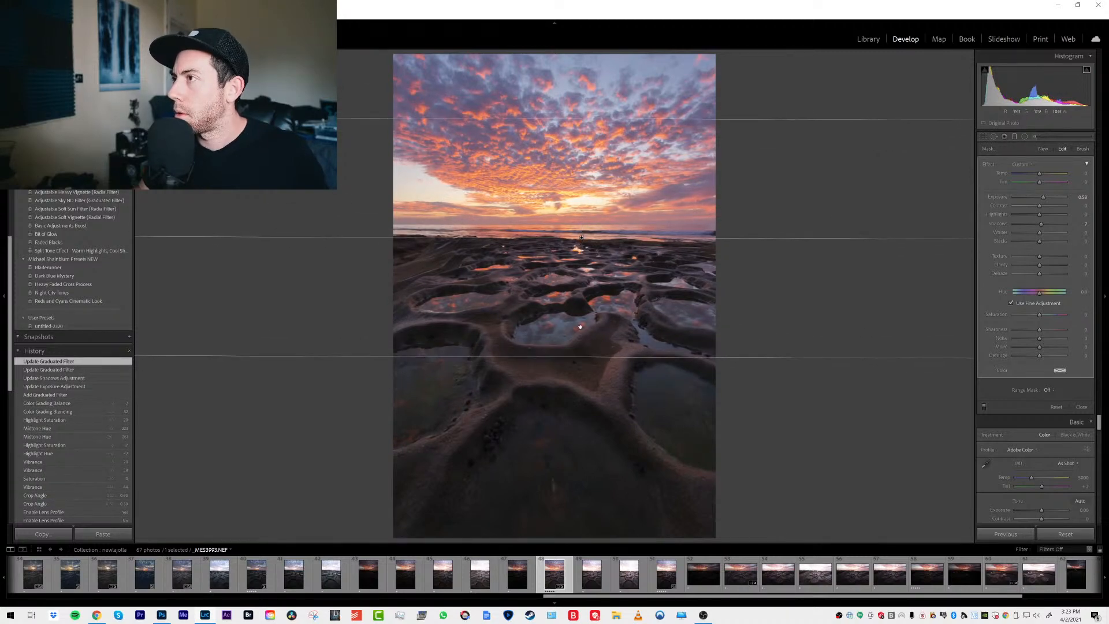
mouse_move(586, 356)
left_mouse_down()
mouse_move(583, 238)
mouse_move(597, 367)
left_mouse_up()
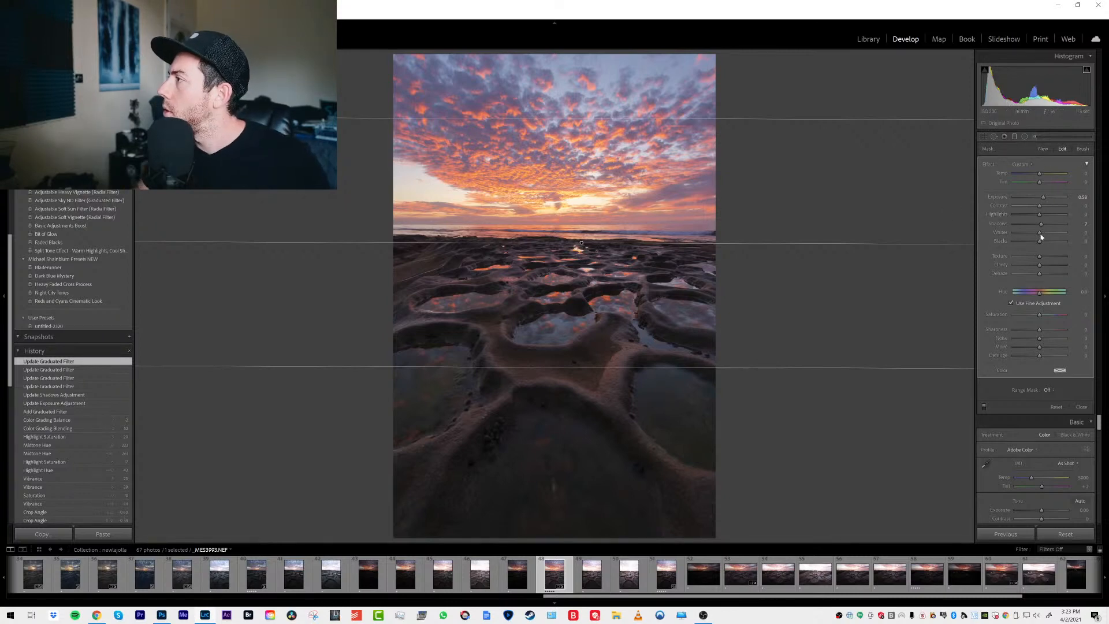
left_click_drag(1040, 241, 1041, 245)
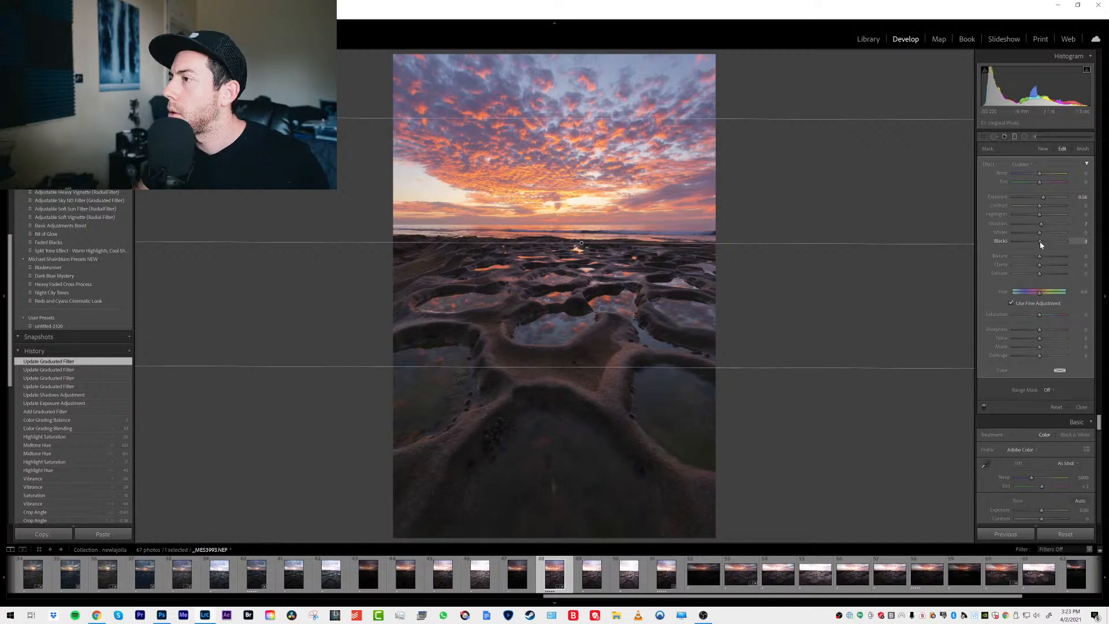
left_click_drag(1042, 245, 1041, 245)
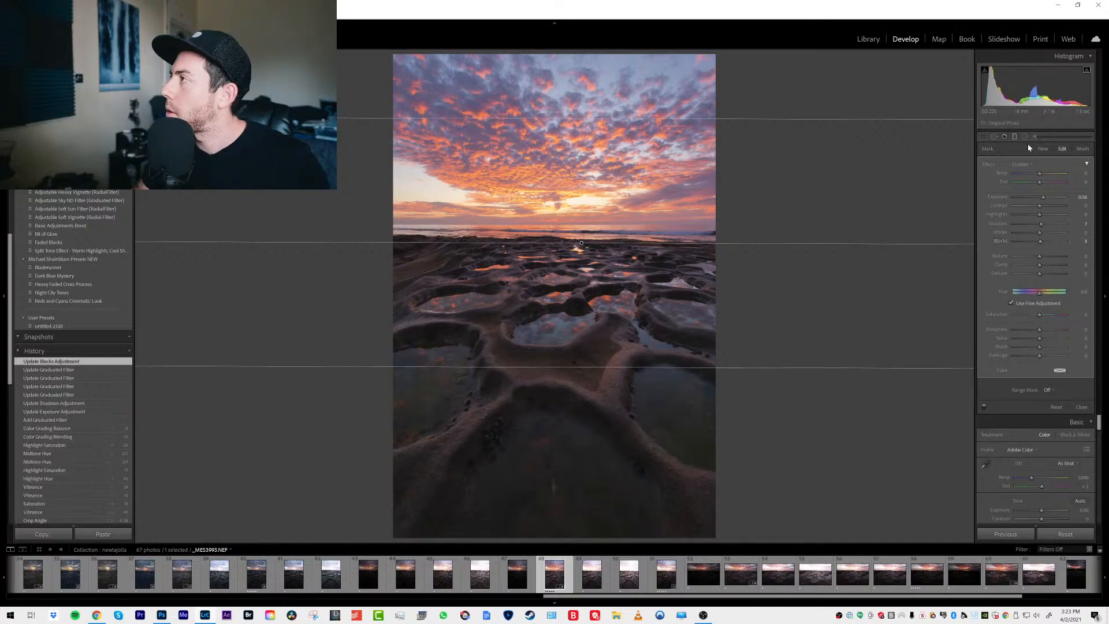
left_click(1015, 138)
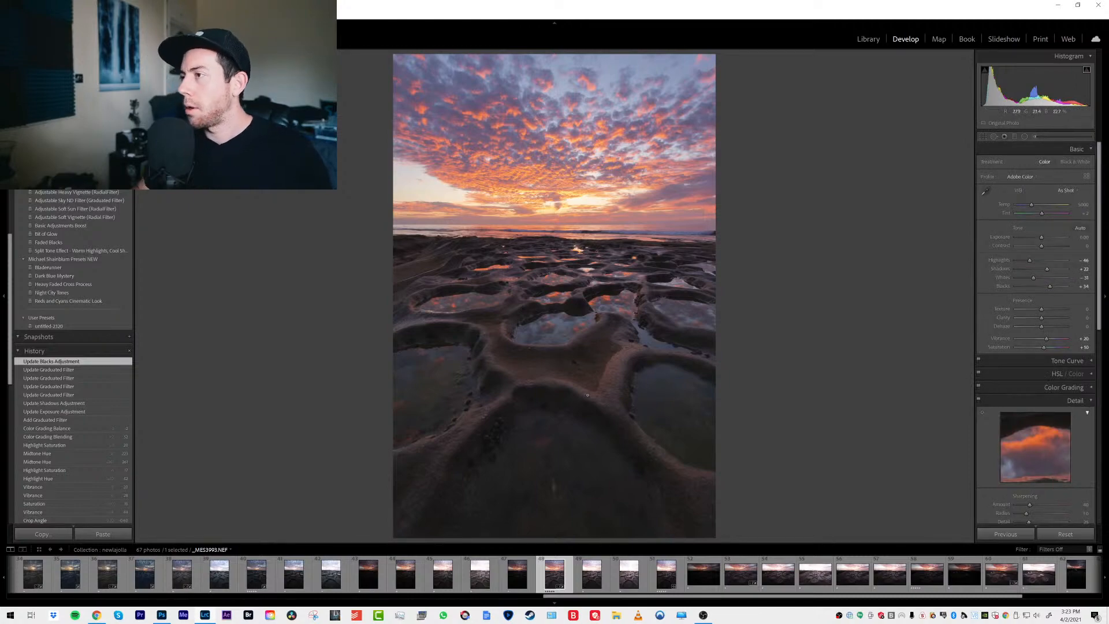
Examine the rocks and tide pool reflections up close, and review the Detail settings for sharpening and noise reduction
left_click(545, 393)
left_click_drag(755, 283, 626, 352)
left_click_drag(623, 231, 601, 502)
left_click_drag(508, 196, 548, 355)
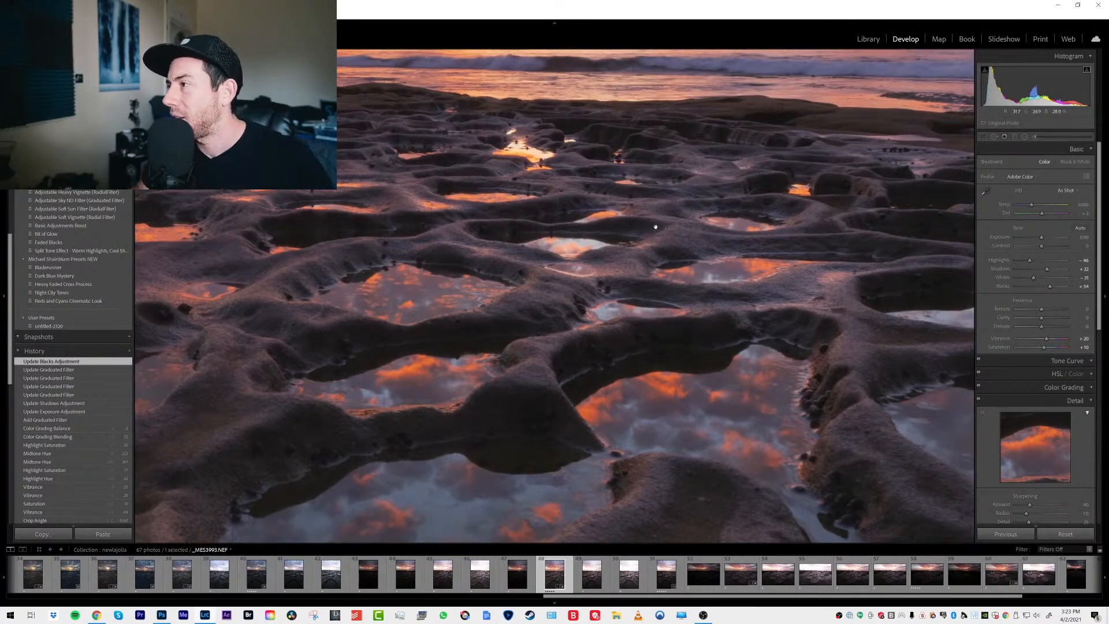
left_click_drag(438, 341, 750, 356)
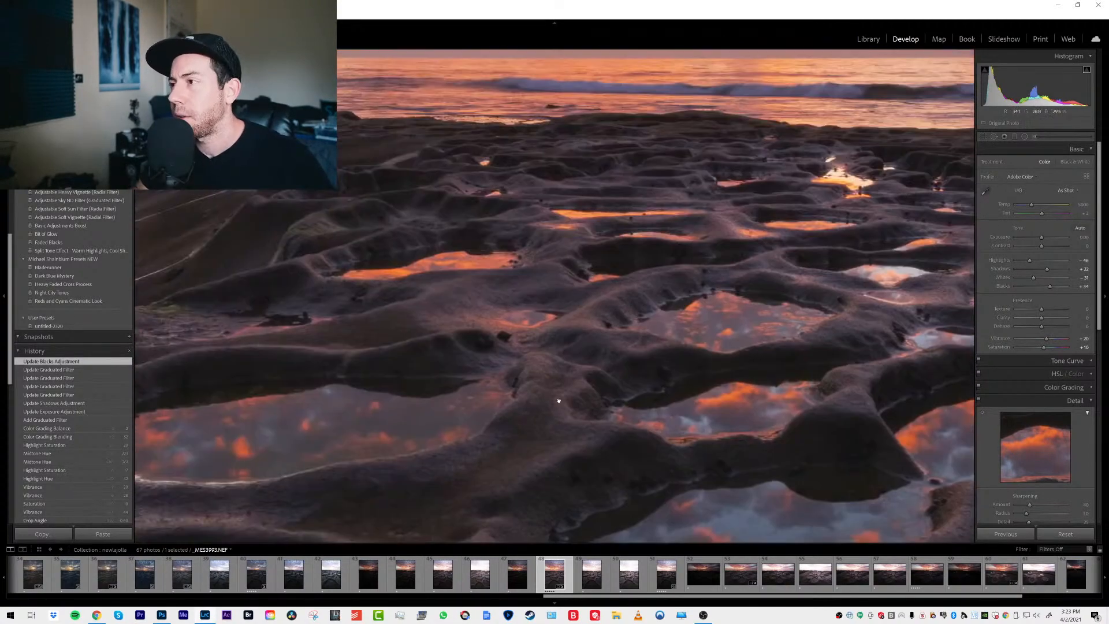
left_click(761, 395)
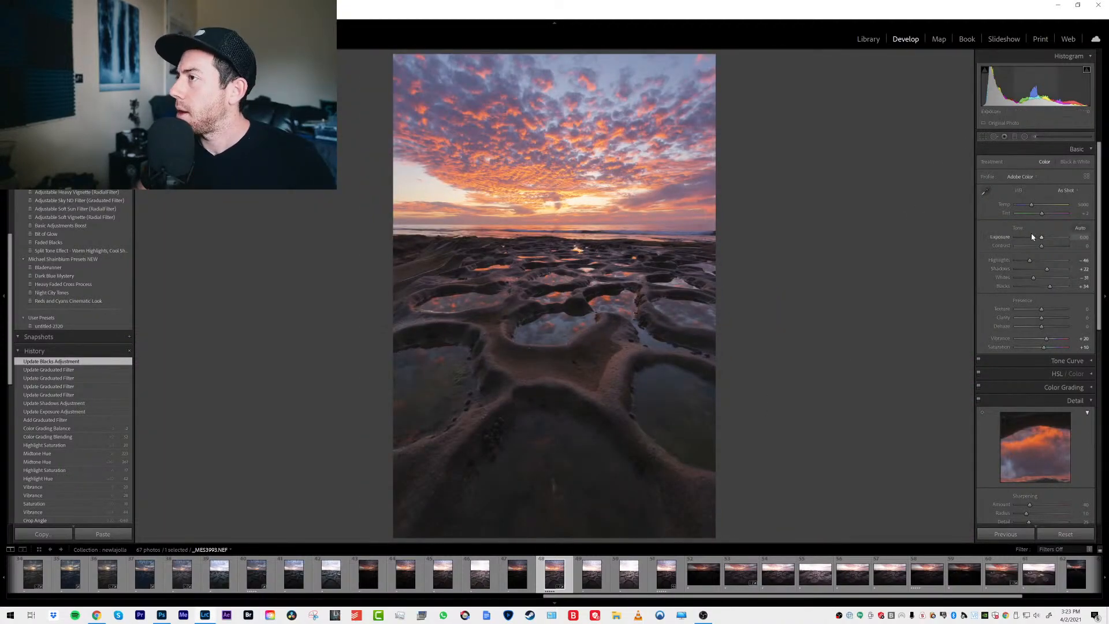
scroll(1033, 303, "down", 4)
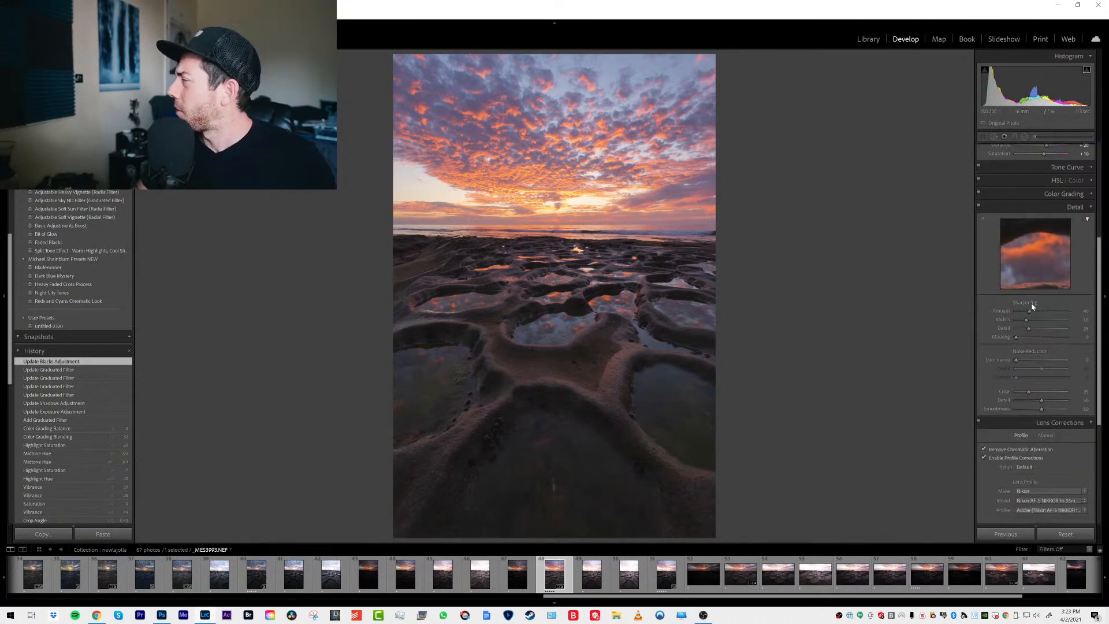
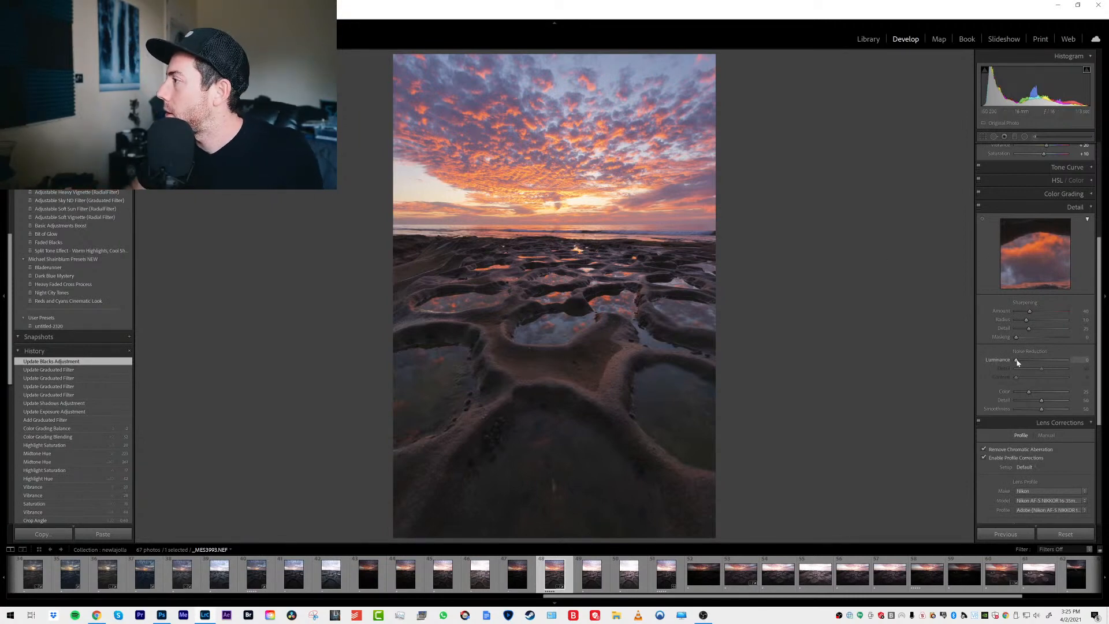
scroll(1034, 311, "up", 4)
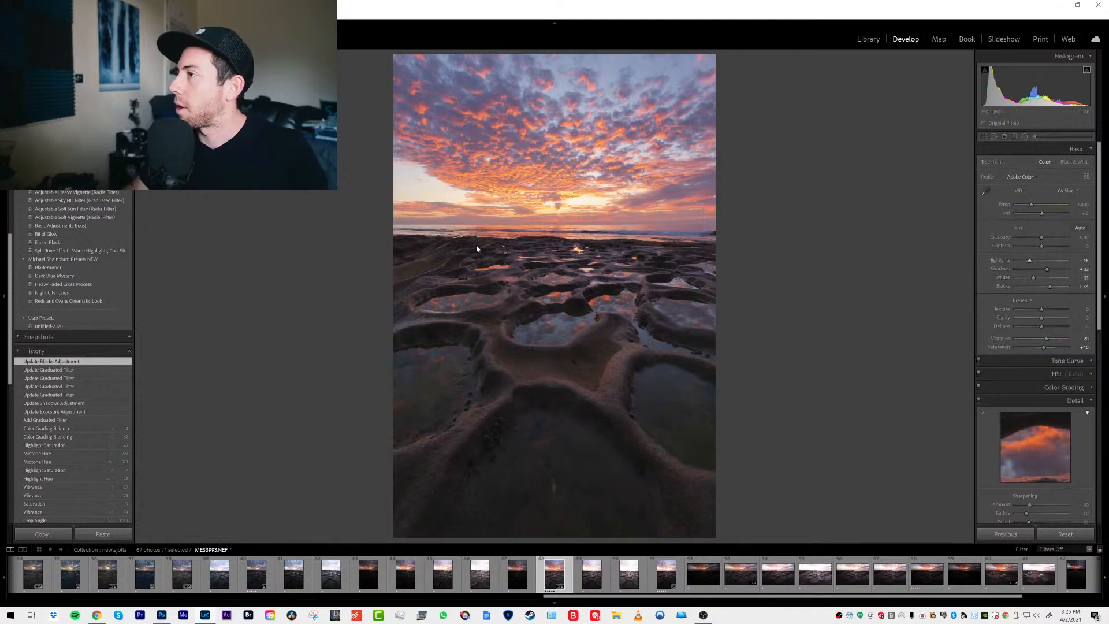
Set the white balance to Temp 4900 and Tint +4, and compare the edit with the original photo
left_click(1080, 205)
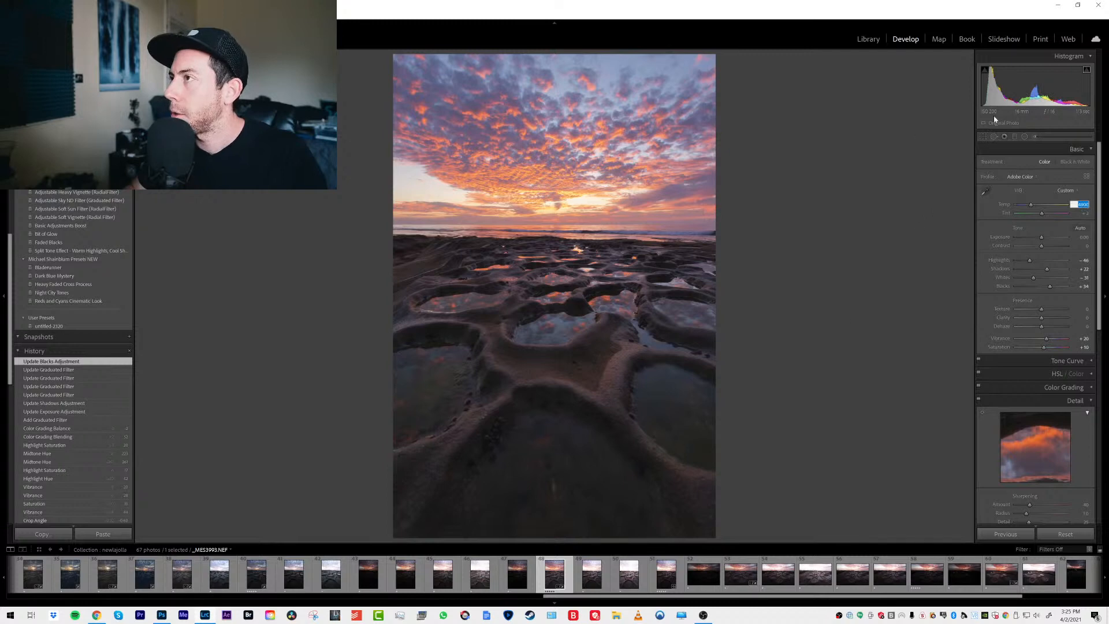
key("Tab")
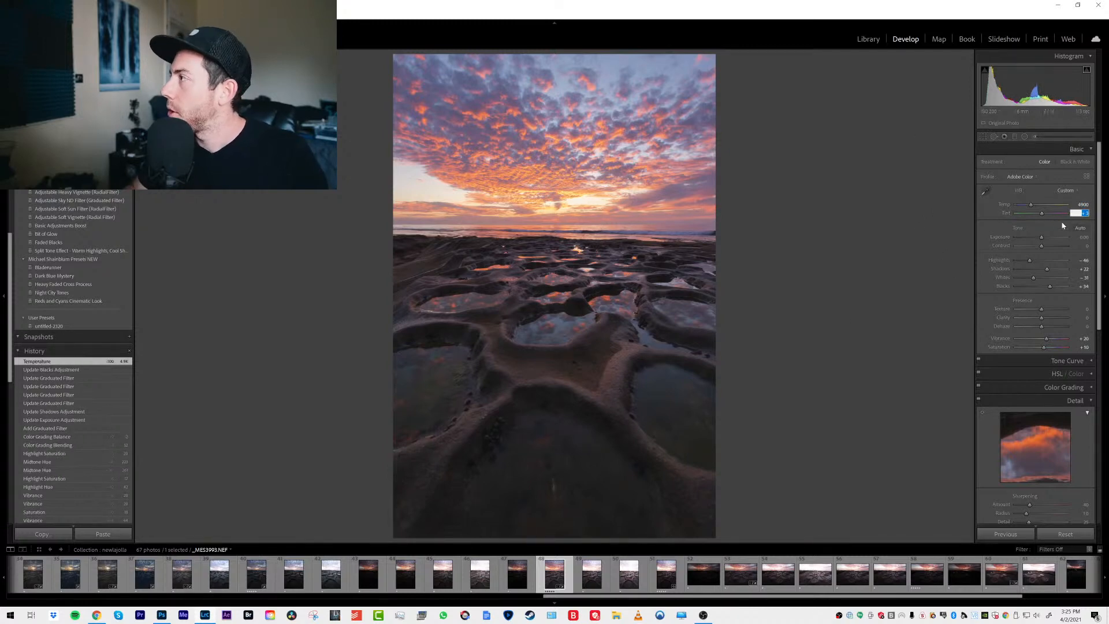
type("4")
key("Return")
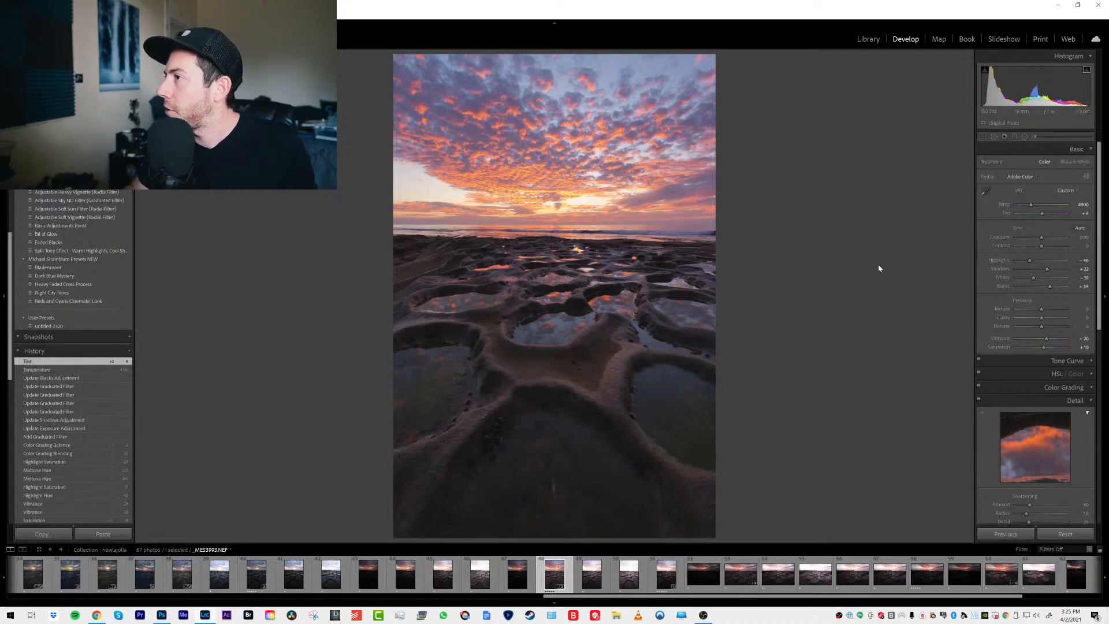
key("backslash")
key("backslash")
key("backslash")
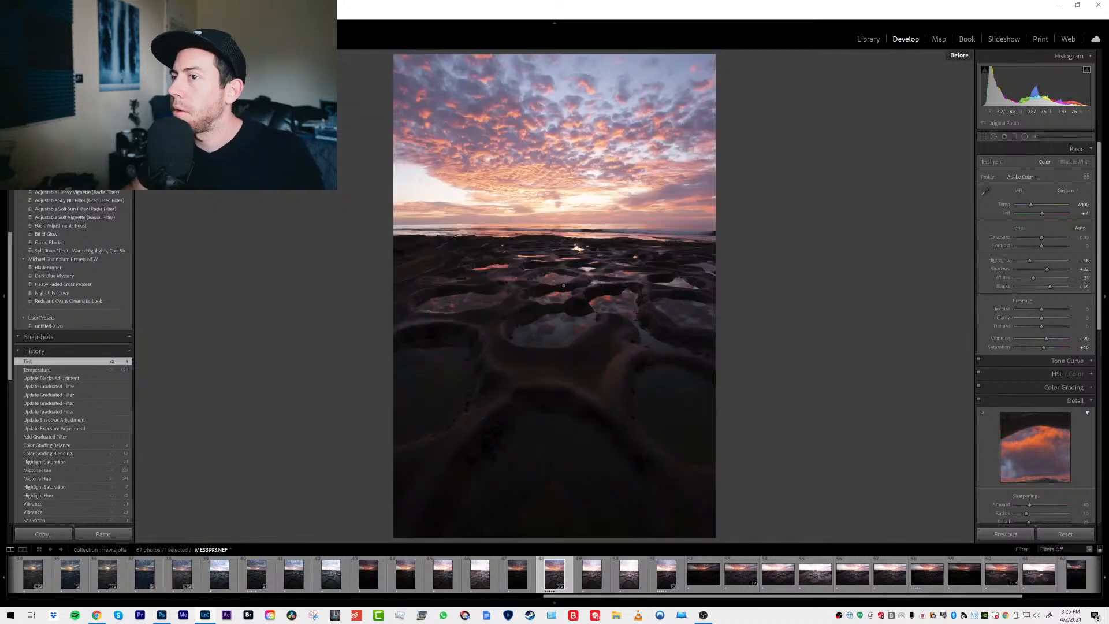
key("backslash")
key("backslash")
key("backslash")
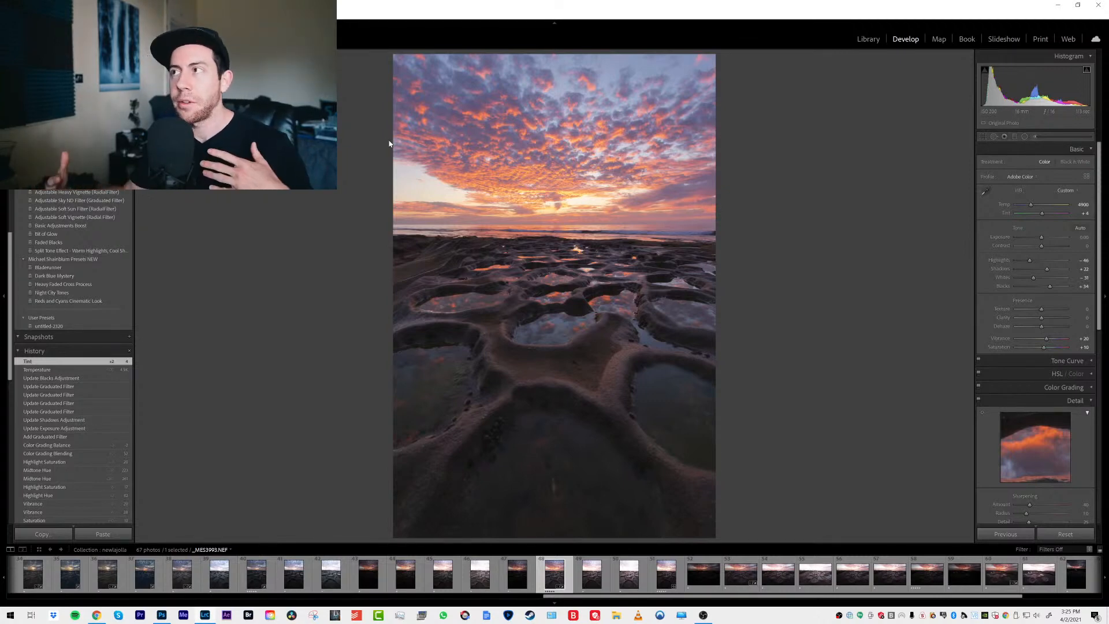
Add a large radial filter centred on the middle tide pool that darkens the photo's edges with Exposure at −1.75
left_click(1025, 138)
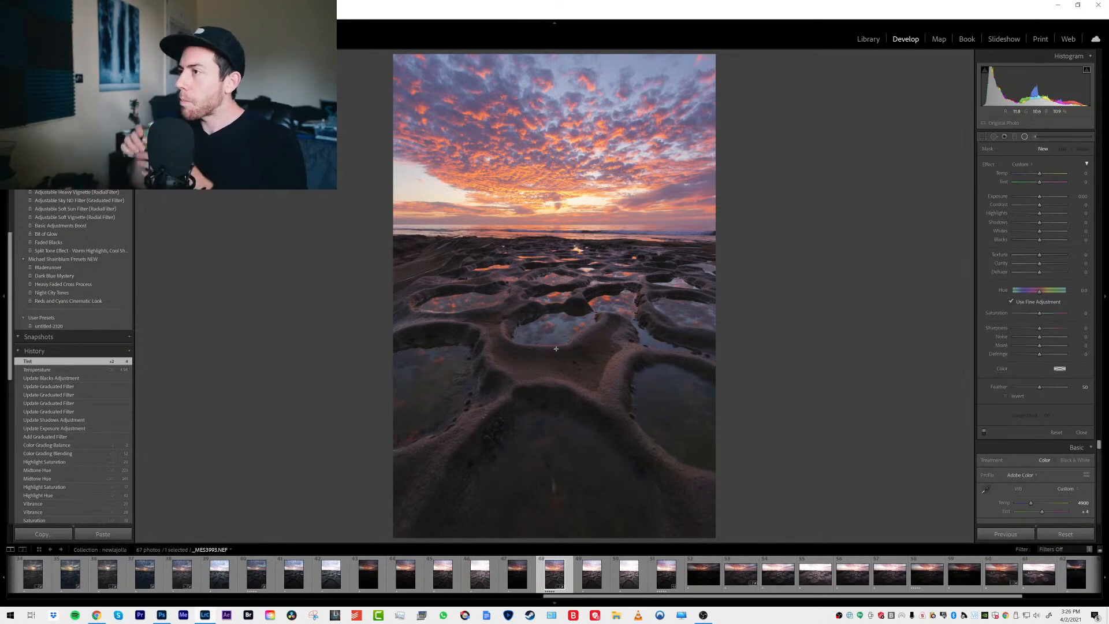
left_click_drag(550, 339, 826, 49)
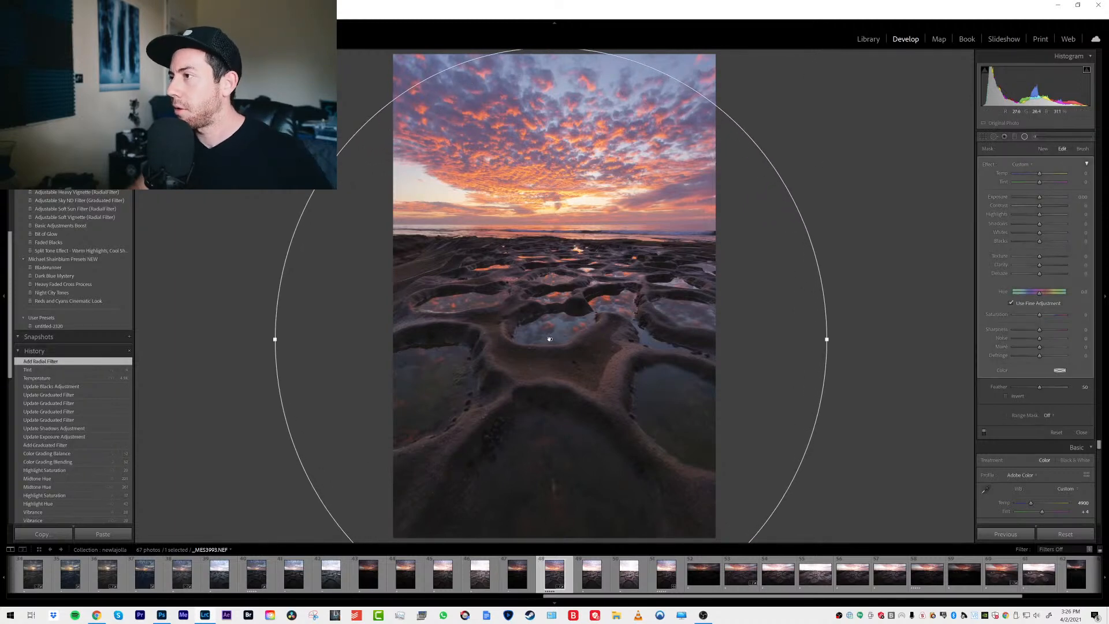
left_click_drag(551, 339, 556, 326)
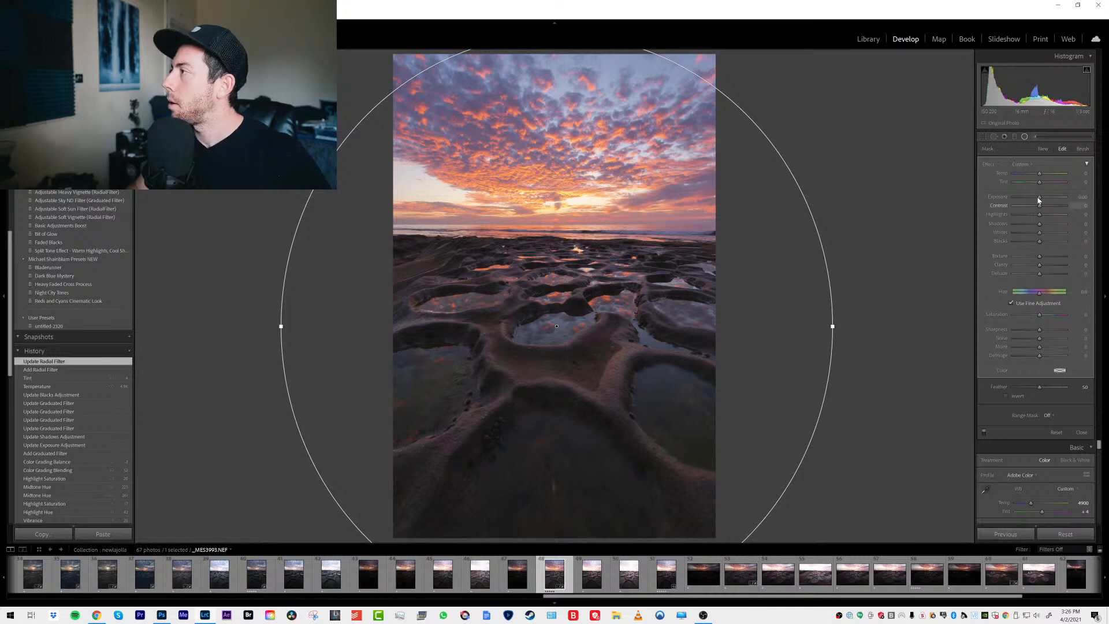
left_click_drag(1039, 200, 1031, 200)
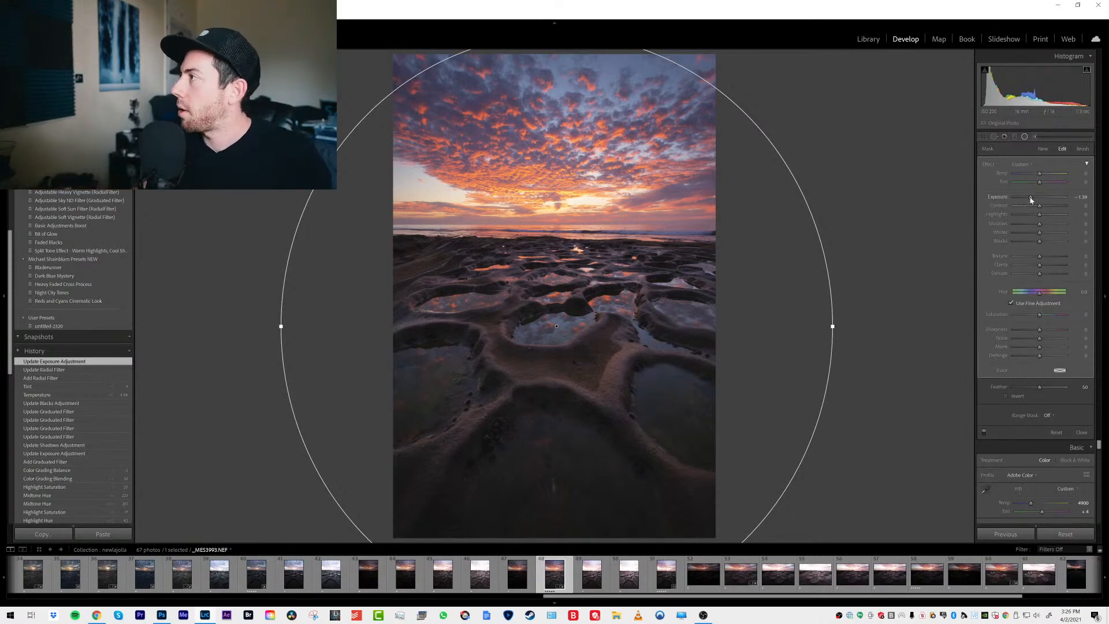
left_click_drag(1029, 197, 1027, 197)
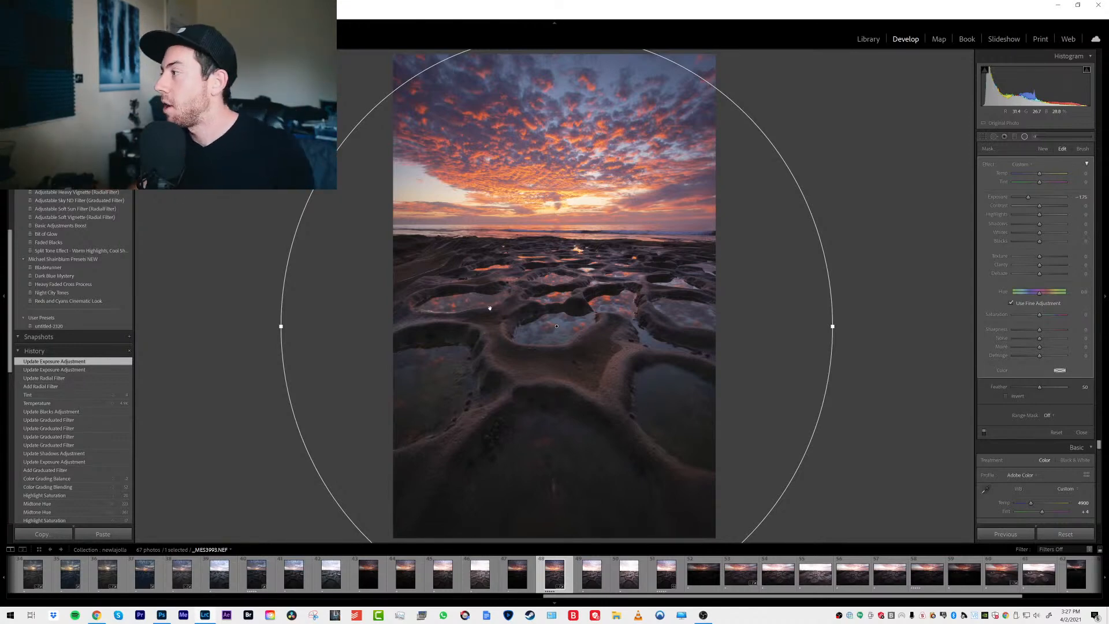
Limit the radial filter with a Luminance range mask set to 38/100, showing the luminance mask while adjusting
left_click(1048, 416)
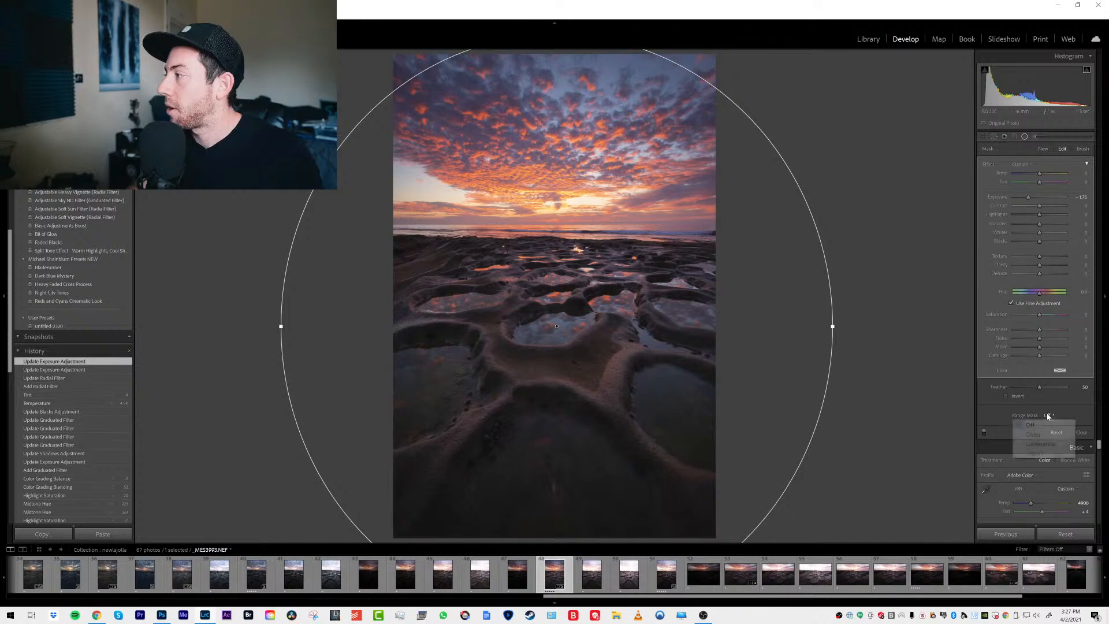
left_click(1053, 444)
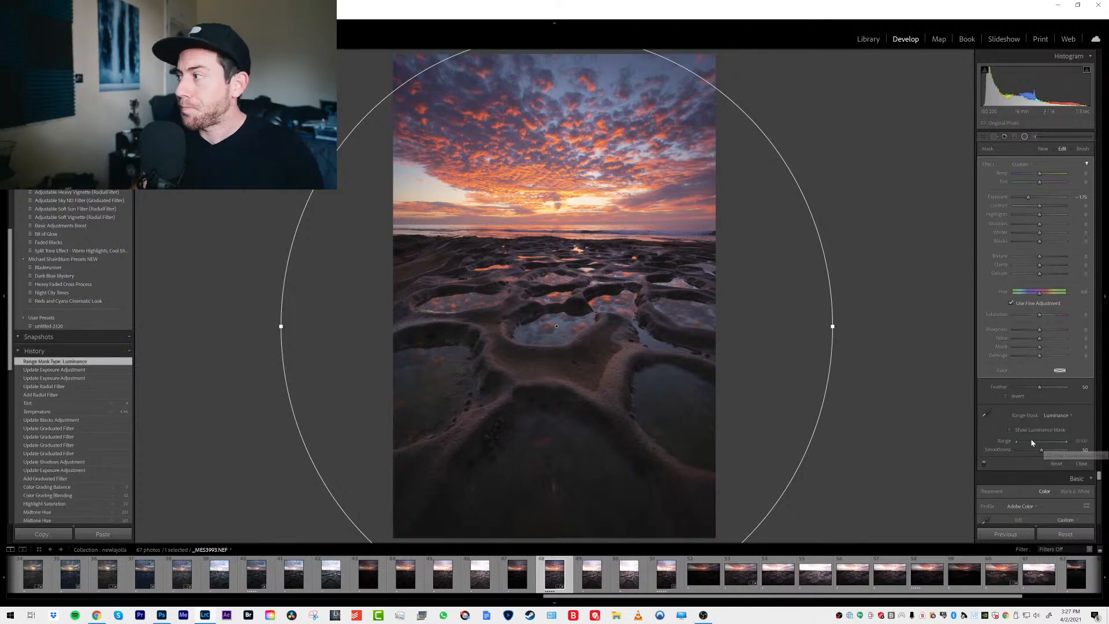
left_click(1012, 430)
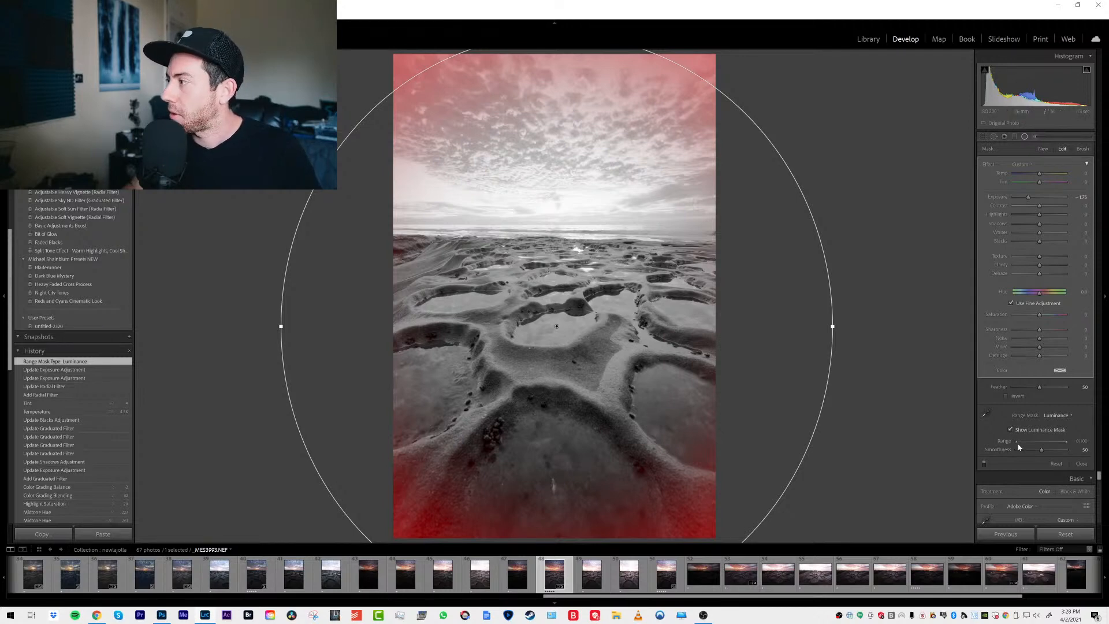
left_click_drag(1017, 442, 1020, 444)
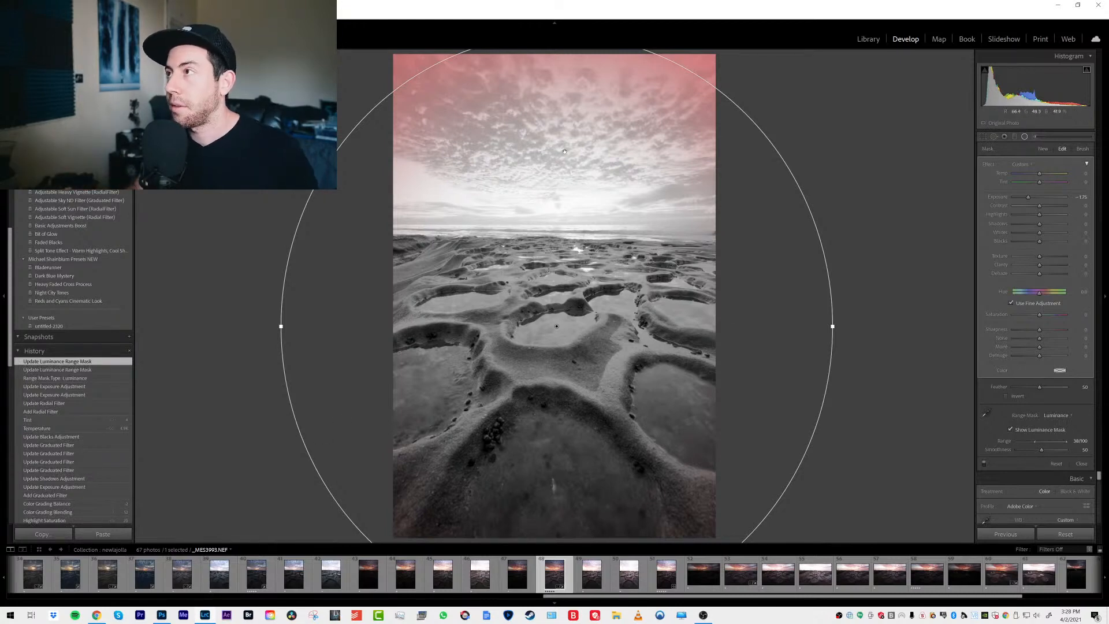
Reposition the radial filter slightly over the middle pool, hide the luminance mask, and set the filter's Shadows to 20
mouse_move(557, 326)
left_mouse_down()
mouse_move(522, 324)
mouse_move(582, 324)
mouse_move(552, 325)
mouse_move(557, 339)
left_mouse_up()
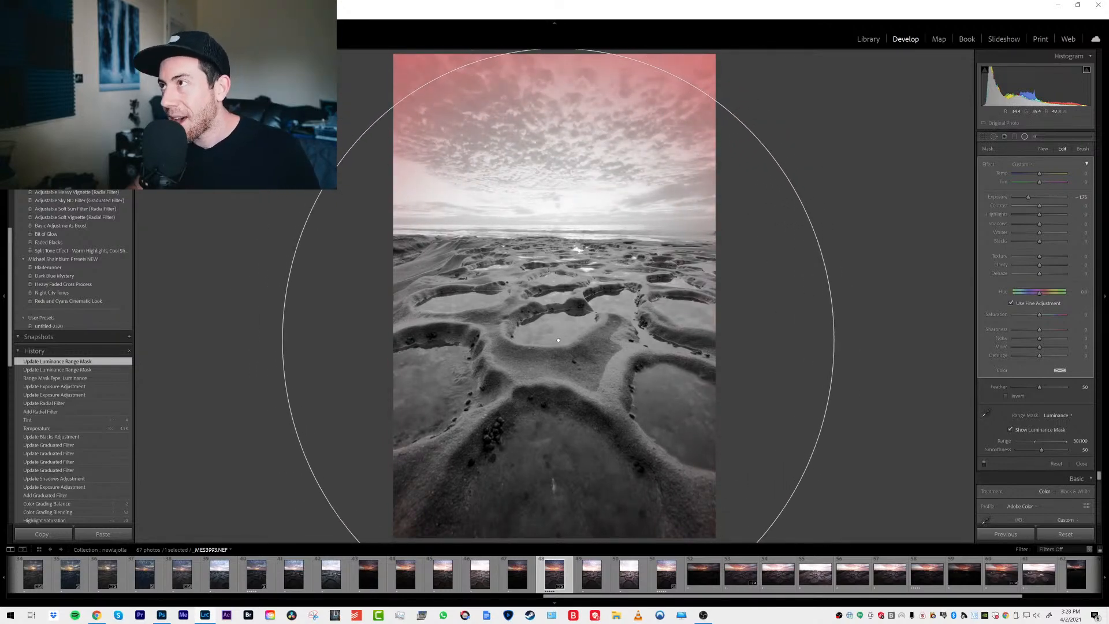
left_click(1011, 430)
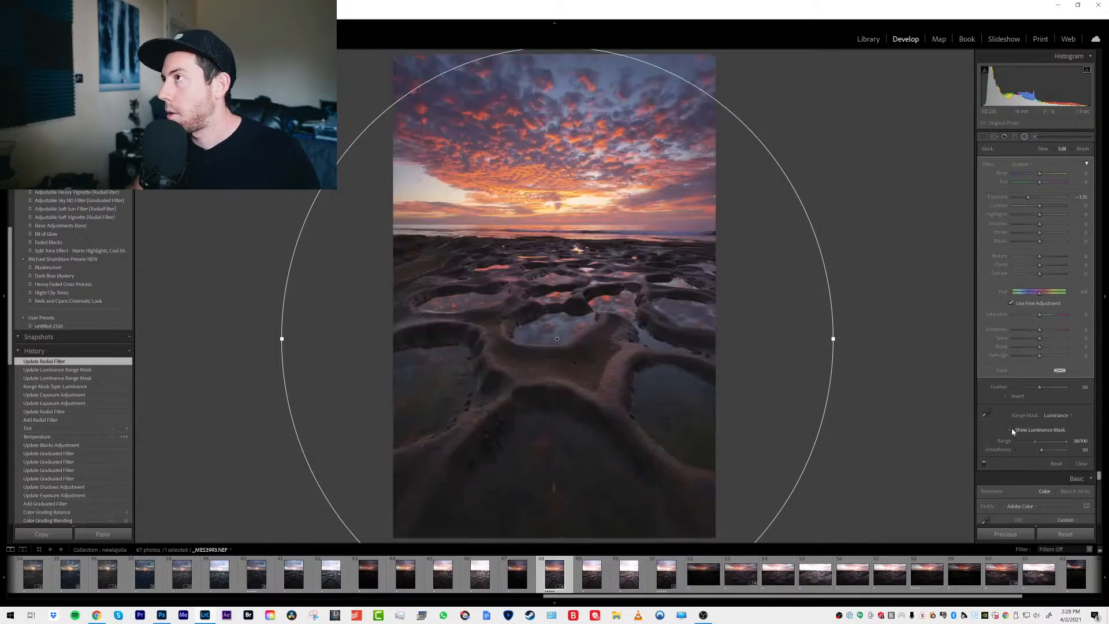
left_click_drag(567, 348, 543, 332)
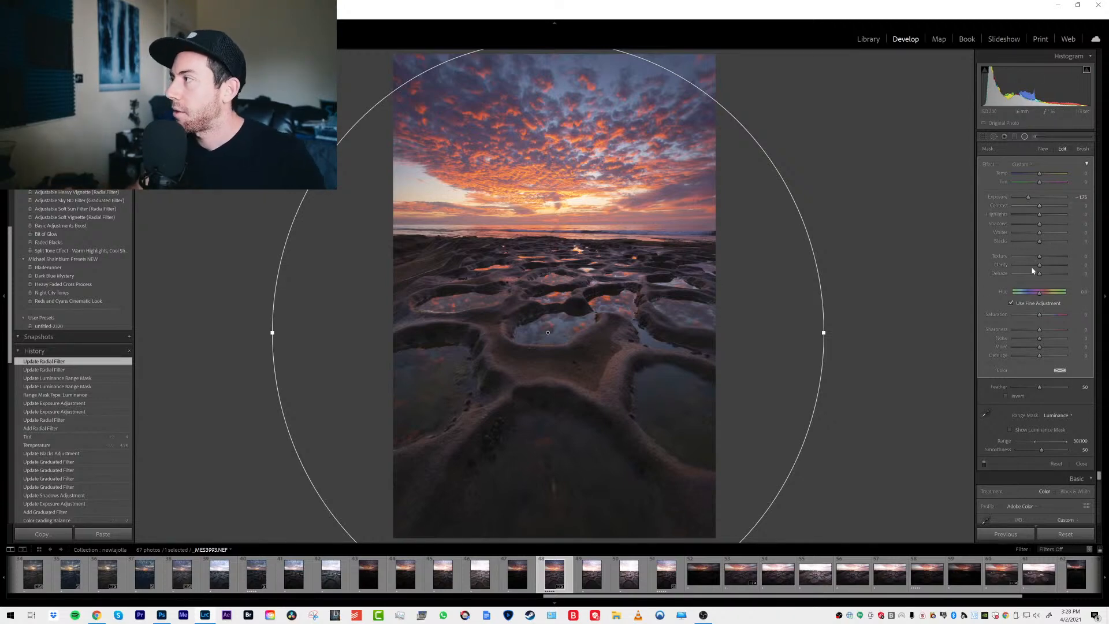
left_click(1044, 227)
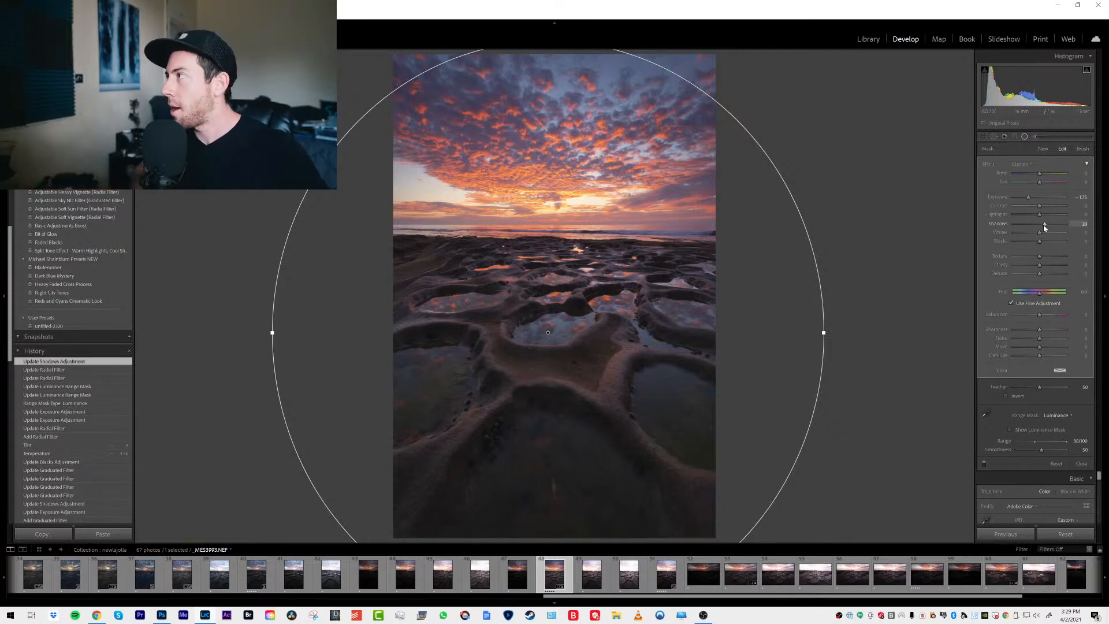
Brush the radial filter's darkening onto the foreground's lower edge and corners and up its right side with brush size 20
left_click(1082, 148)
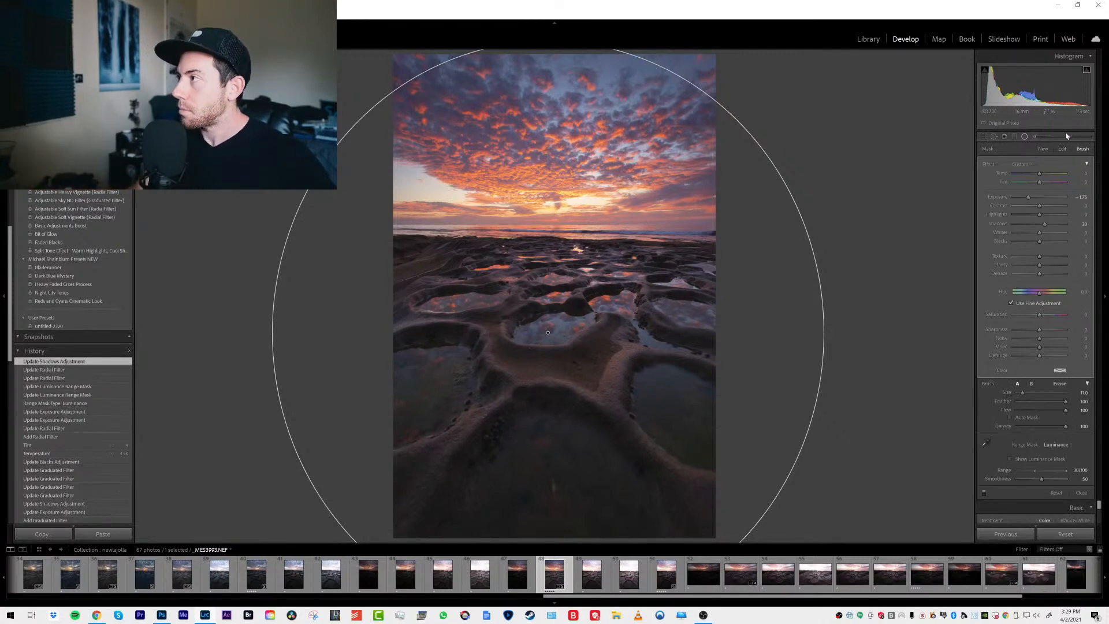
scroll(473, 287, "up", 3)
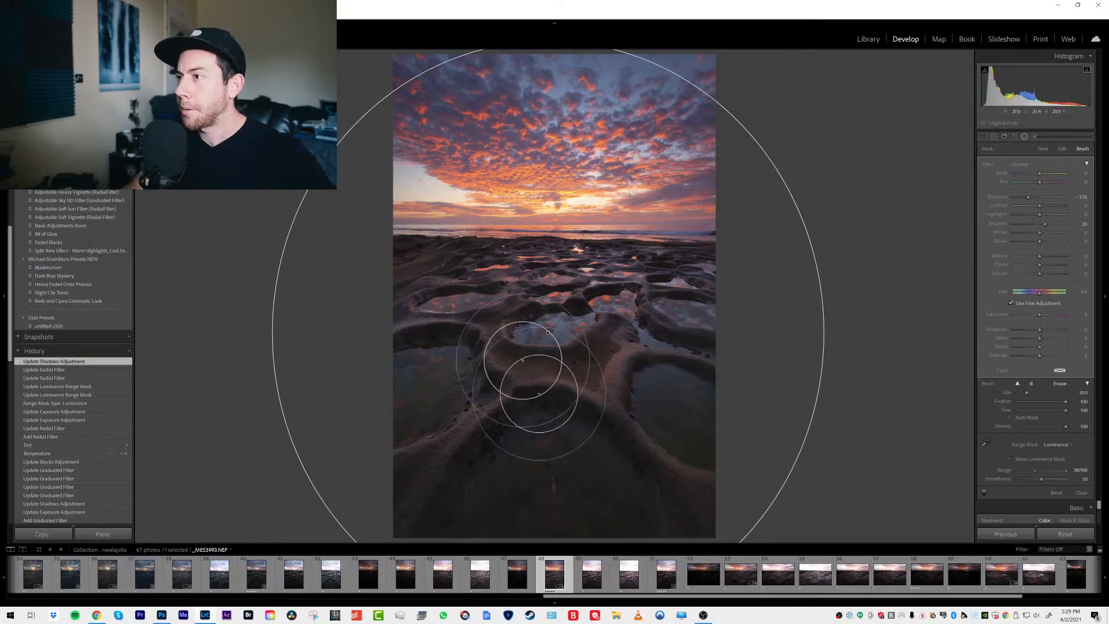
mouse_move(392, 449)
left_mouse_down()
mouse_move(391, 496)
mouse_move(391, 407)
mouse_move(389, 448)
left_mouse_up()
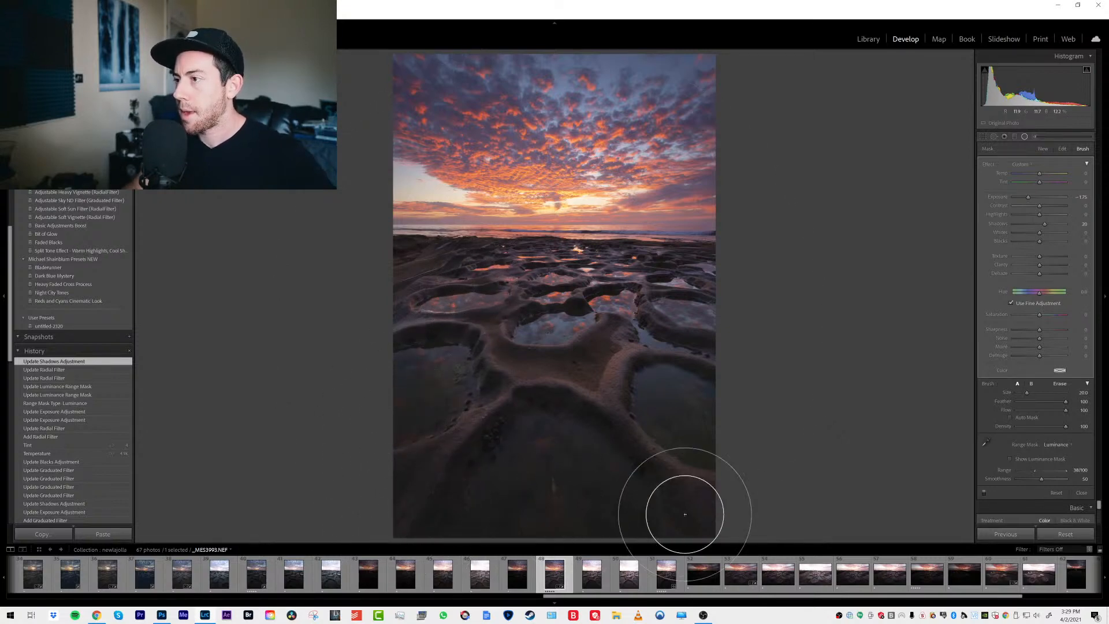
left_click(687, 353)
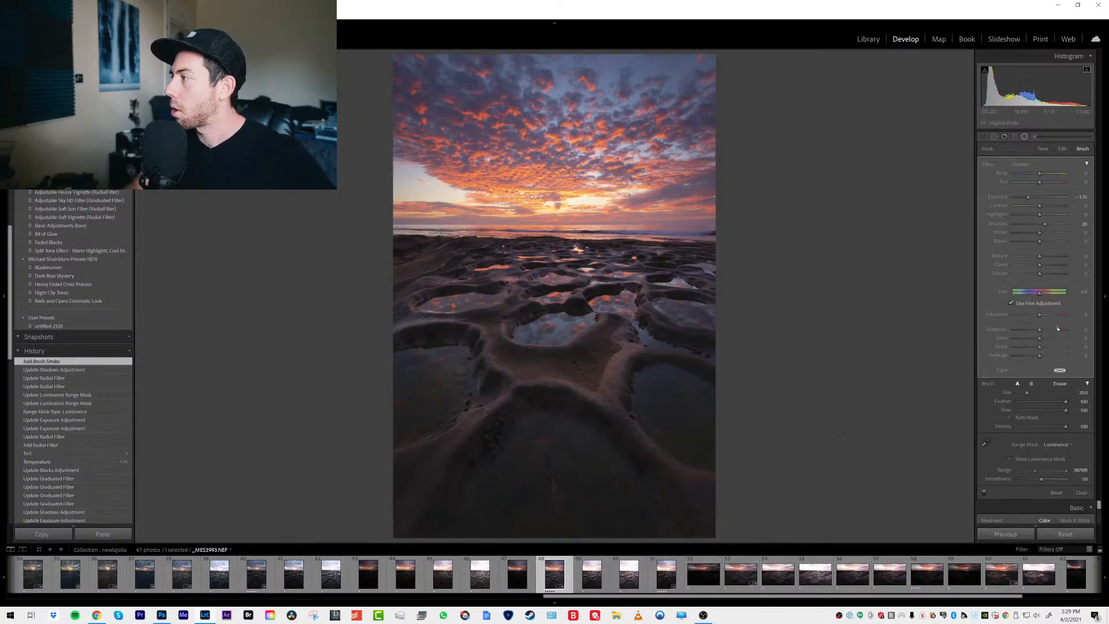
Erase the radial filter's darkening from the right pool, the foreground pool and across the midground pools, and compare the edit with the original
left_click(1062, 385)
scroll(675, 388, "up", 3)
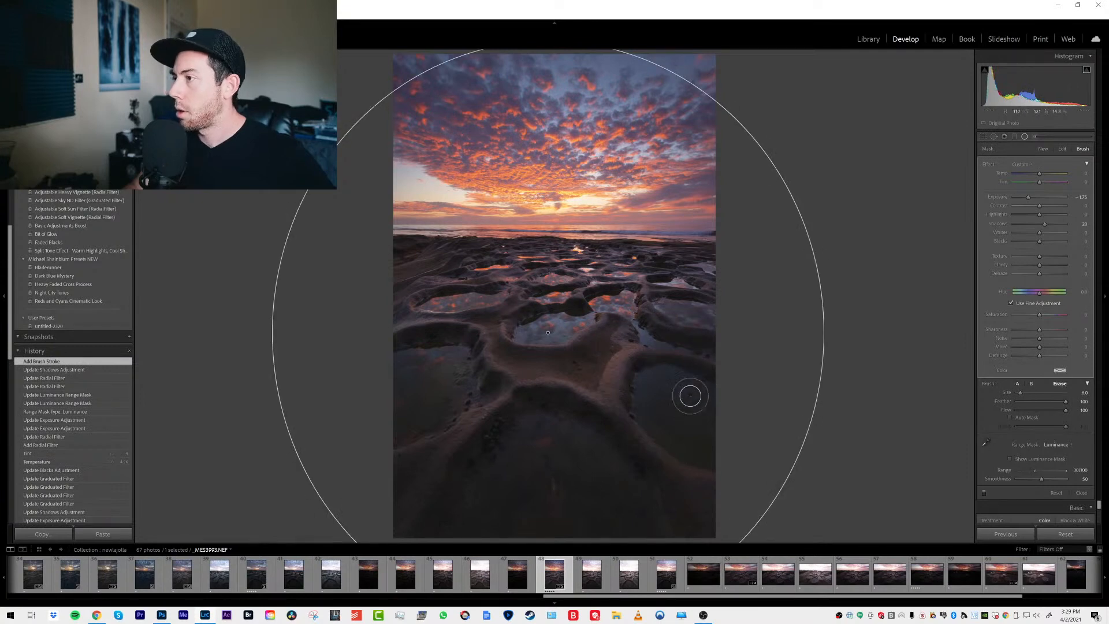
mouse_move(696, 372)
left_mouse_down()
mouse_move(676, 415)
mouse_move(688, 420)
left_mouse_up()
scroll(687, 428, "up", 5)
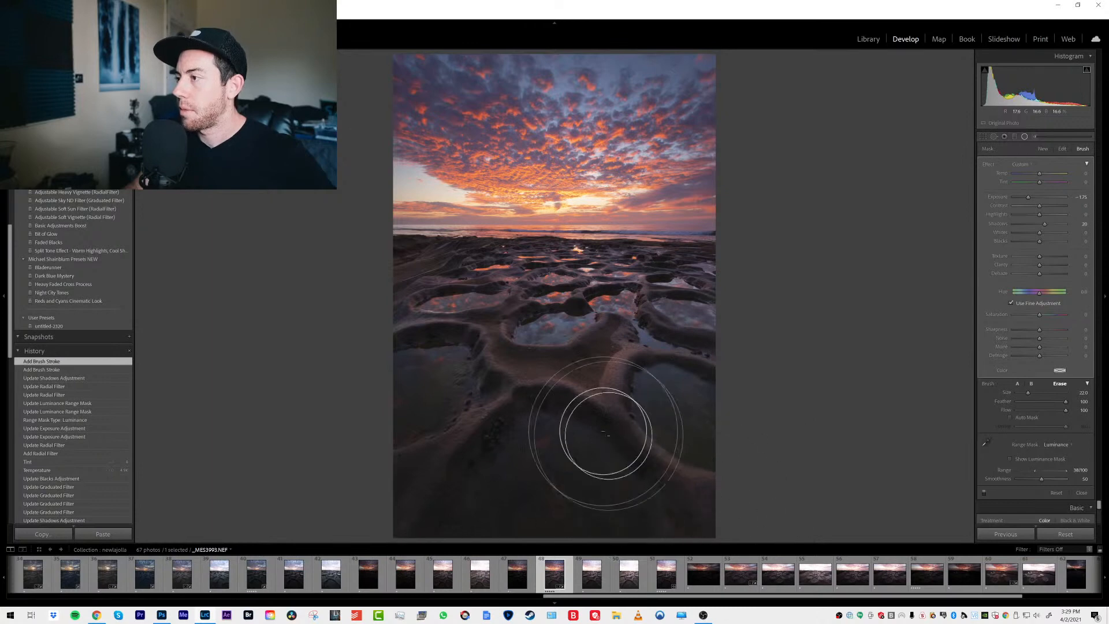
left_click_drag(596, 444, 634, 523)
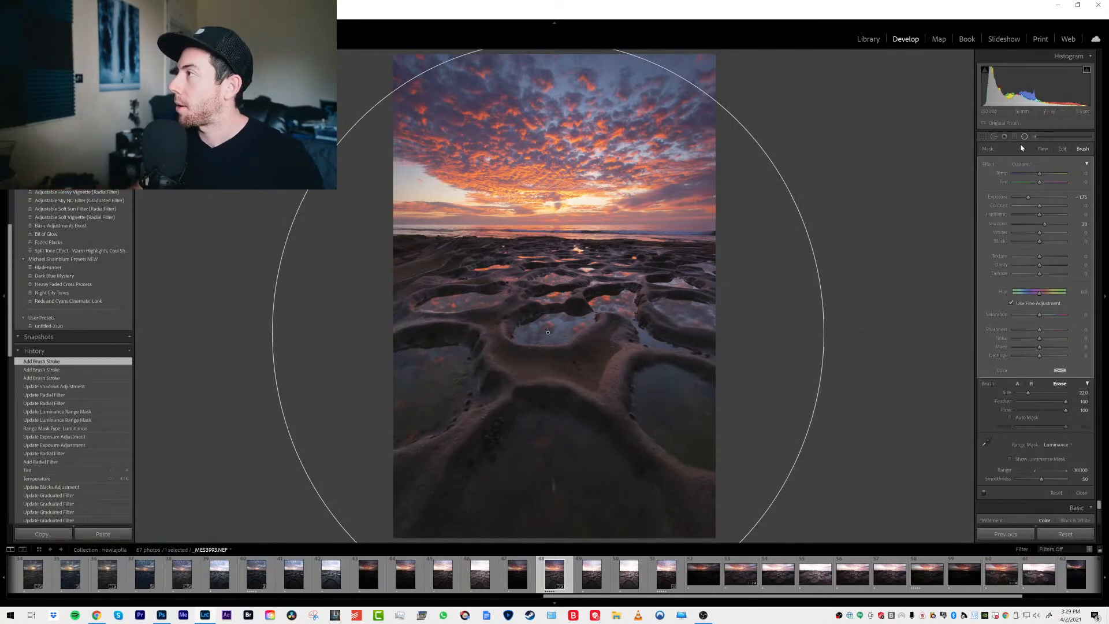
mouse_move(401, 305)
left_mouse_down()
mouse_move(481, 288)
mouse_move(781, 311)
left_mouse_up()
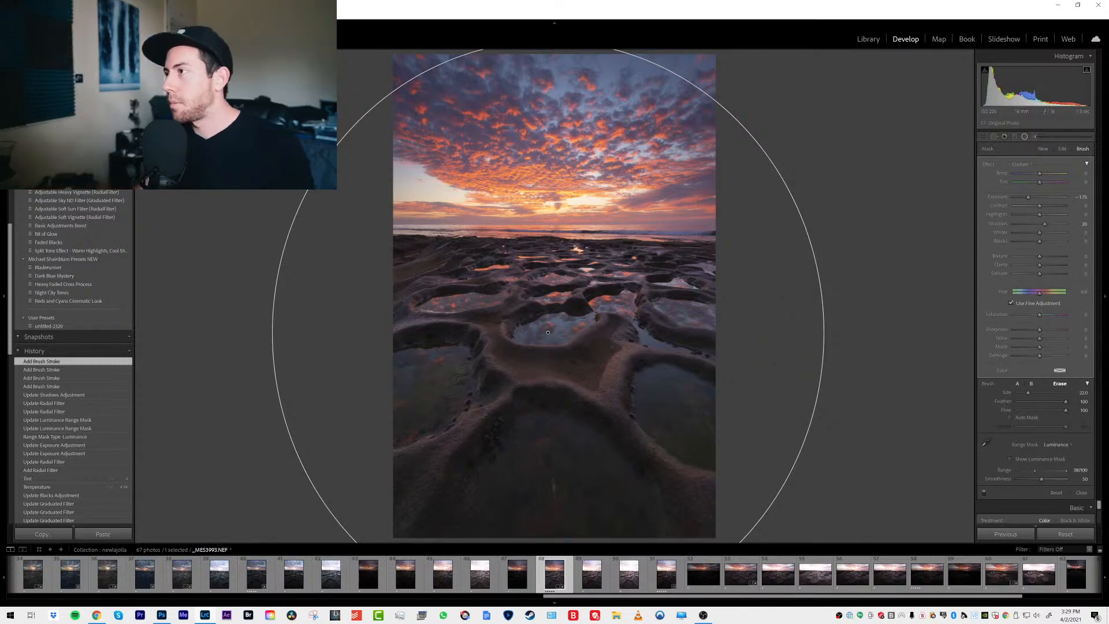
left_click(1024, 137)
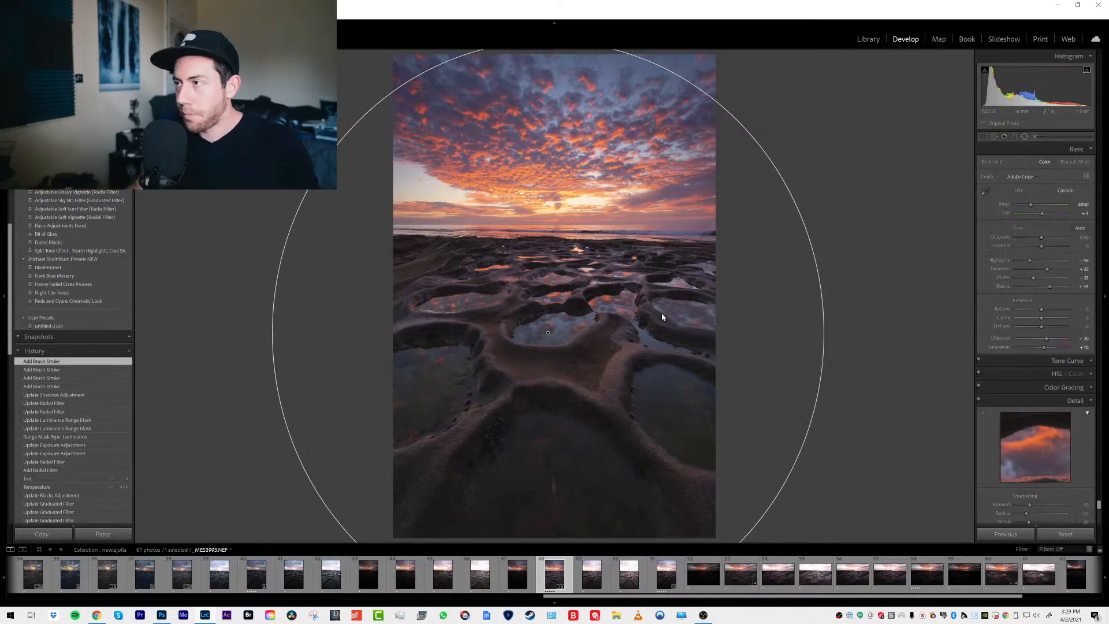
key("backslash")
key("backslash")
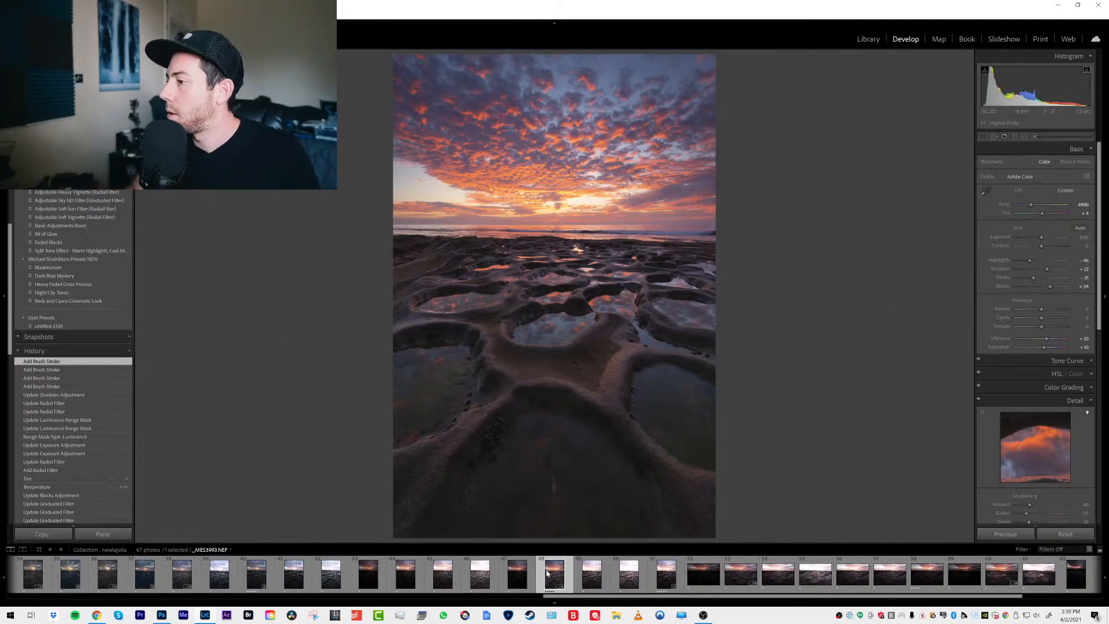
Add a wide, flat radial filter centred on the horizon's sun glow, inverted to affect its inside, with Exposure at 0
left_click(1024, 137)
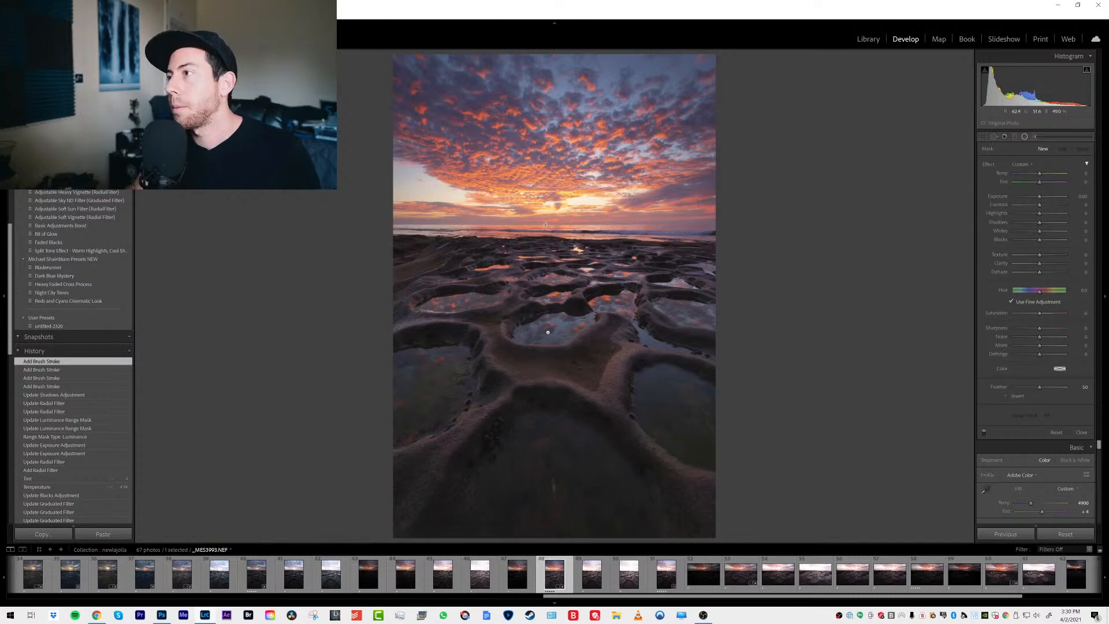
left_click_drag(545, 224, 906, 189)
left_click_drag(546, 224, 555, 222)
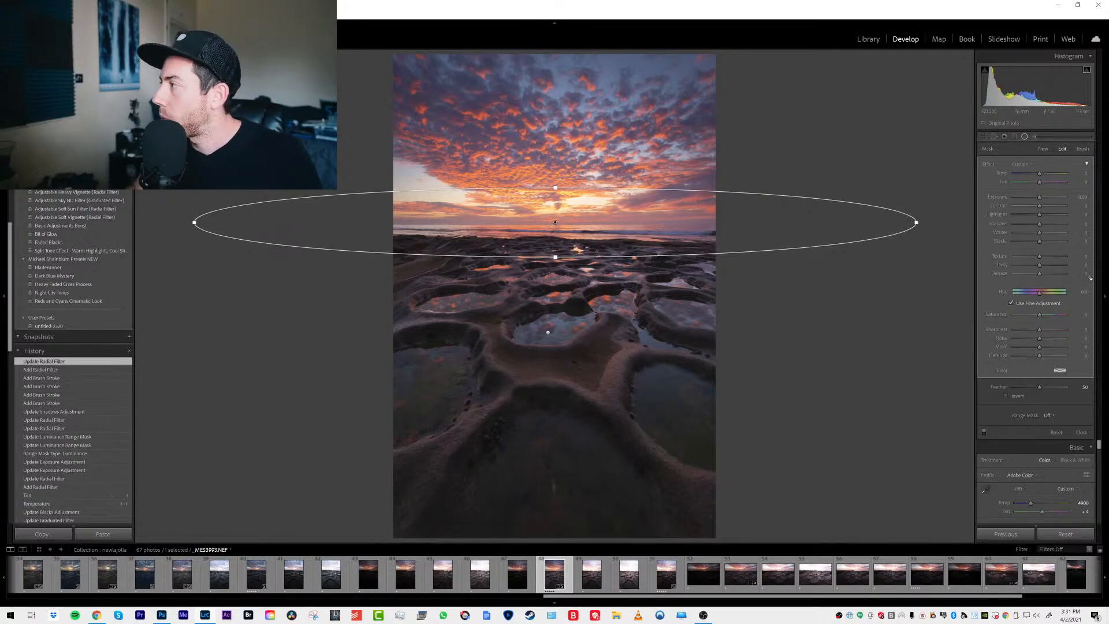
left_click_drag(1039, 197, 1043, 199)
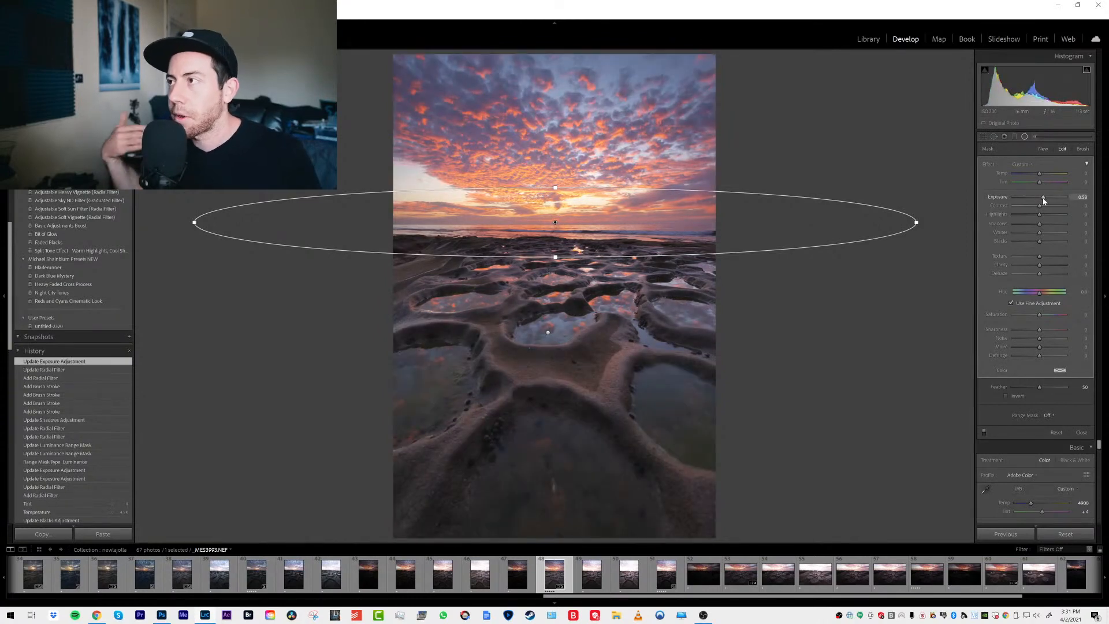
left_click(1016, 398)
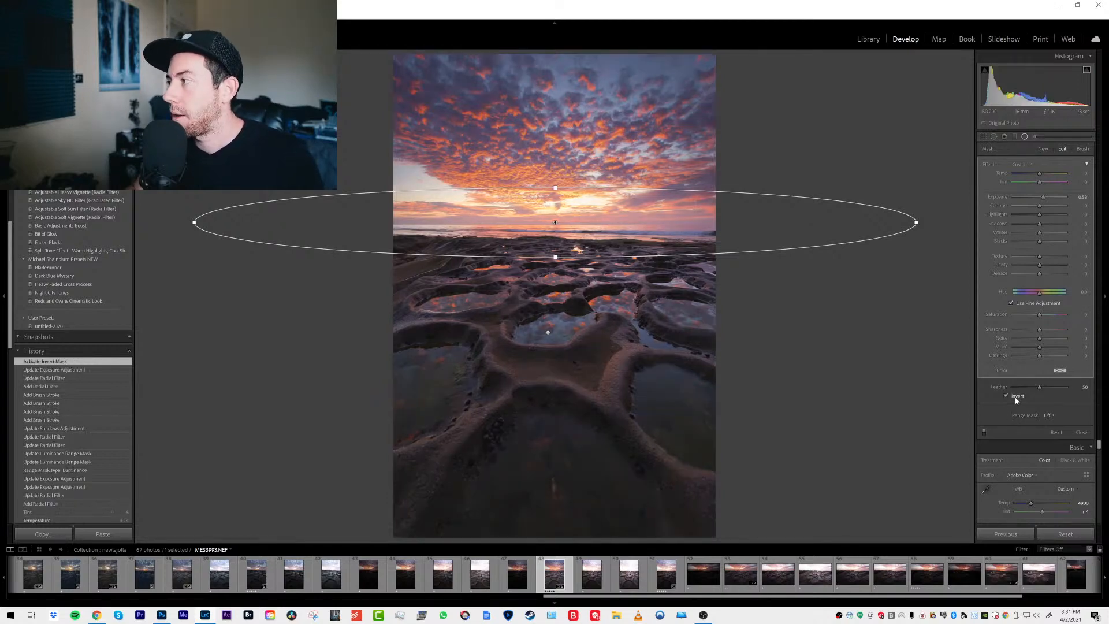
left_click_drag(565, 217, 563, 220)
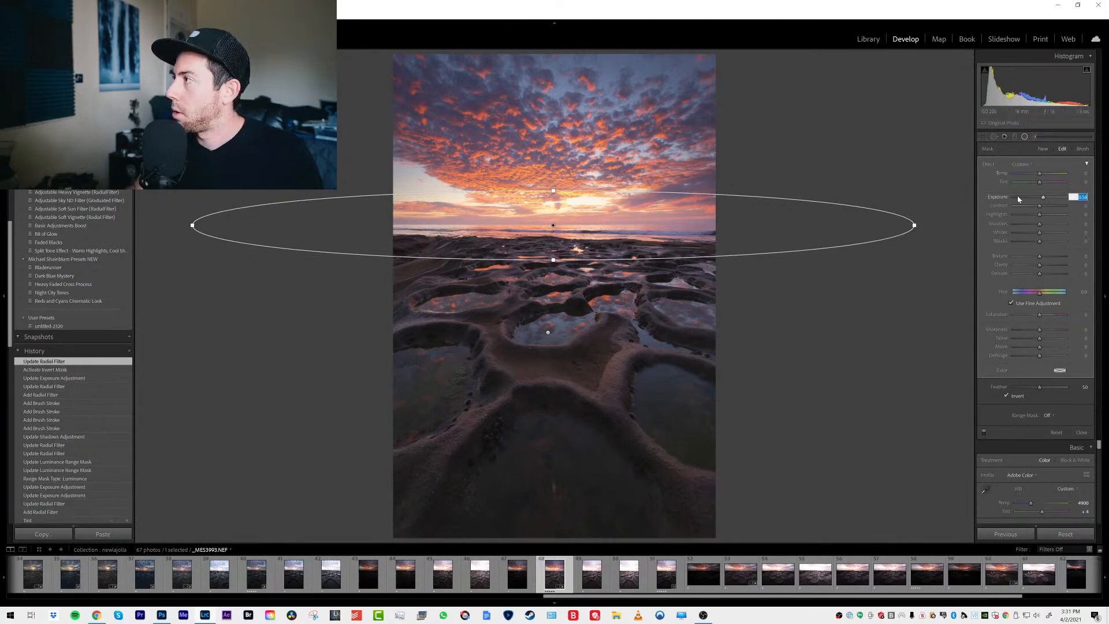
double_click(997, 197)
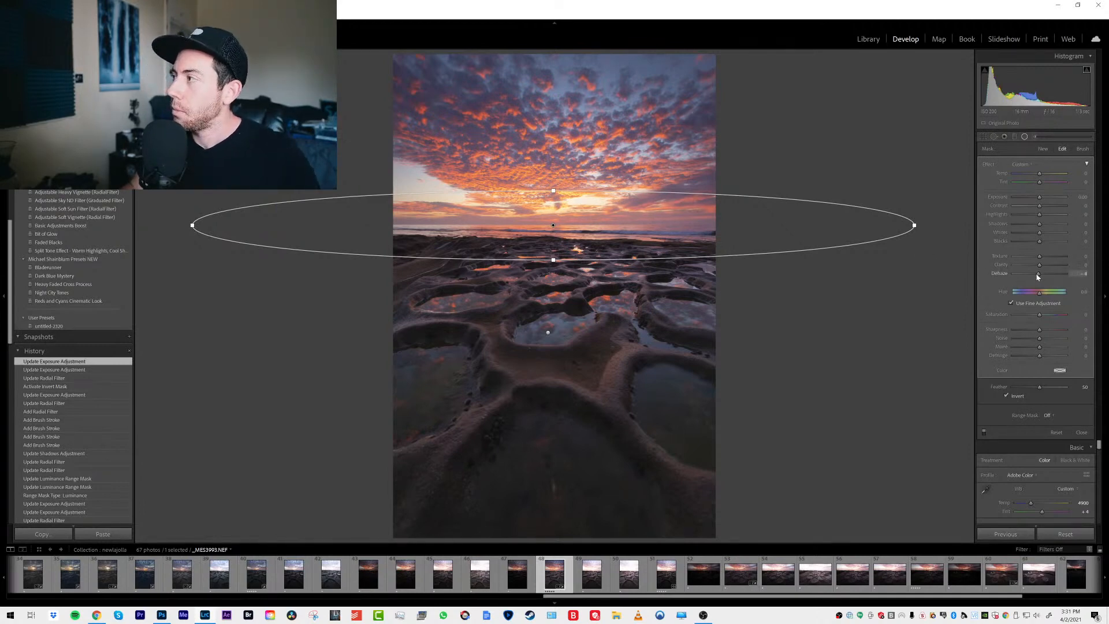
Give the horizon radial filter Dehaze −19, stretch its ellipse taller into the sky and midground, and set its Feather to 97
left_click_drag(1035, 277, 1033, 277)
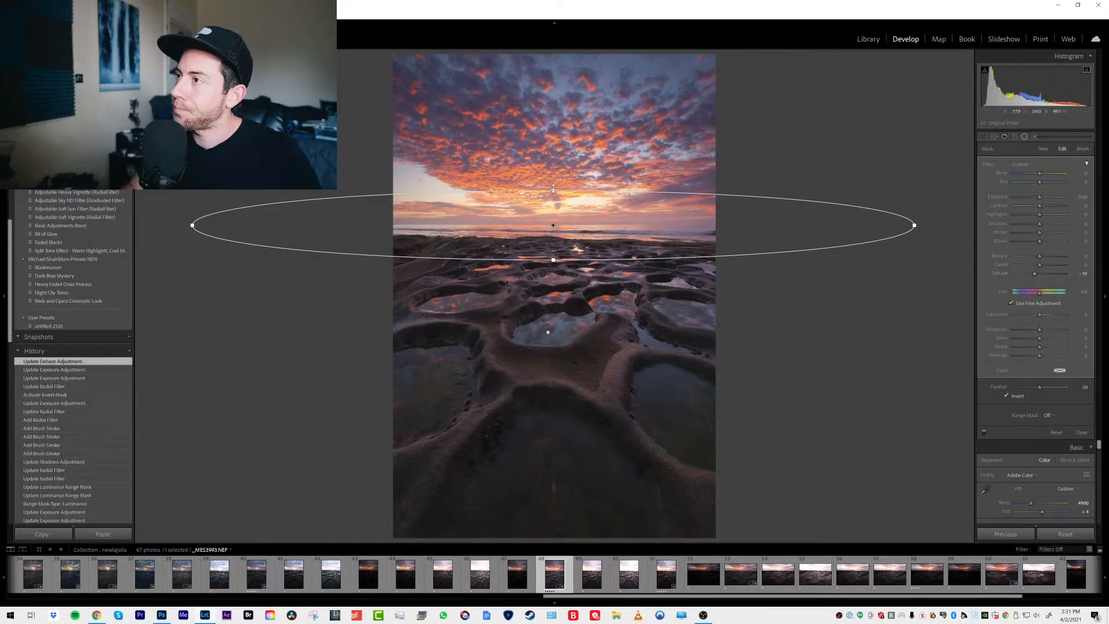
left_click_drag(555, 190, 559, 157)
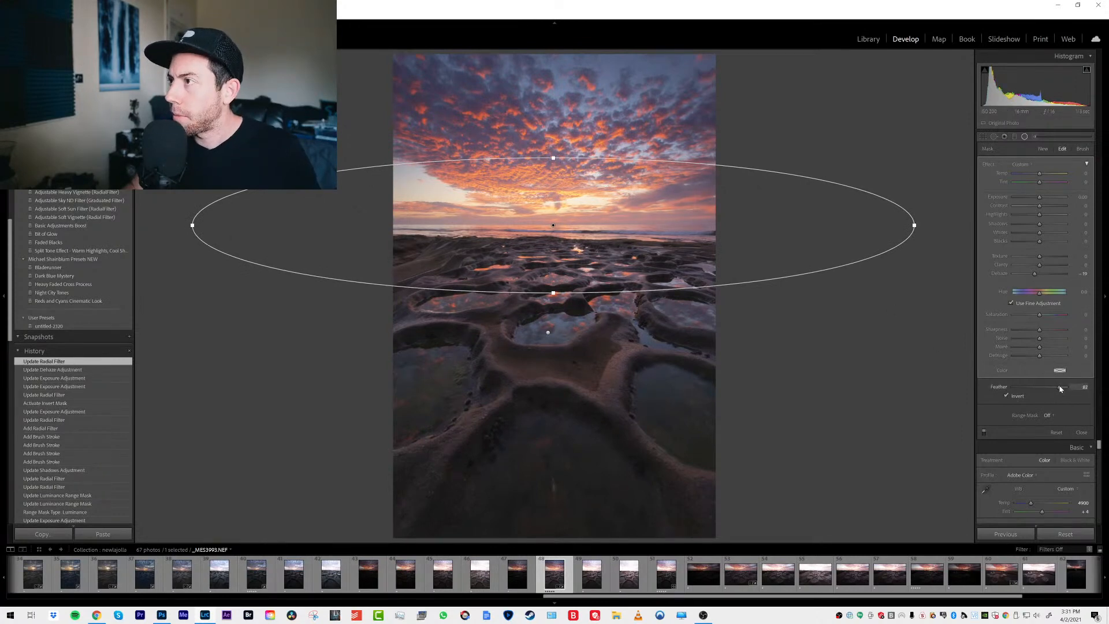
left_click_drag(1060, 388, 1066, 387)
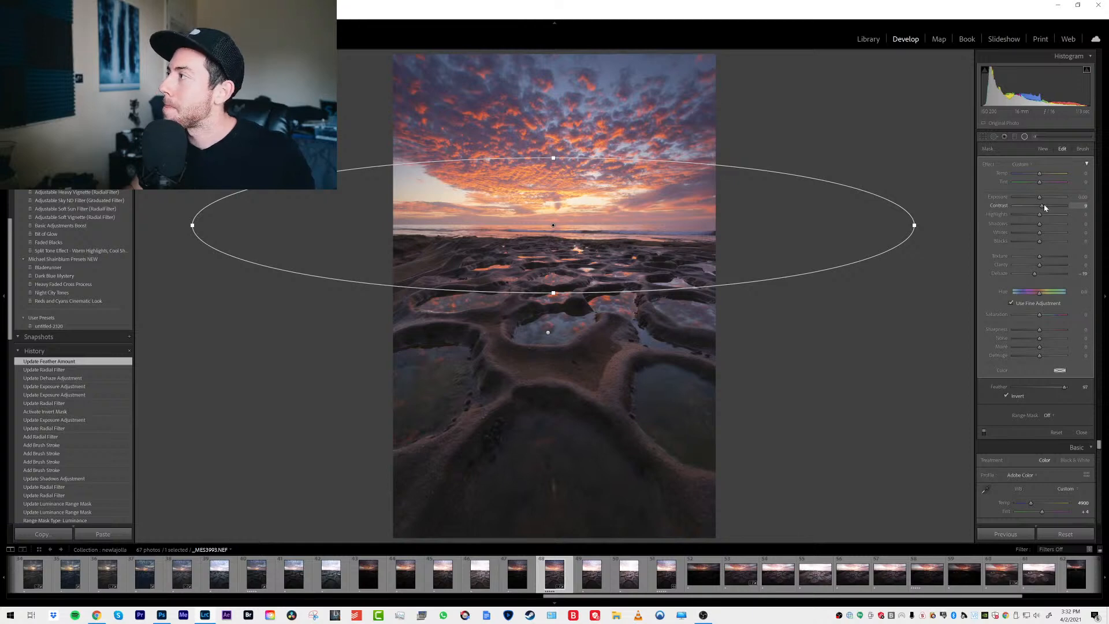
Set the horizon radial filter's Contrast to 56 and its Clarity to −21
left_click_drag(1044, 207, 1052, 207)
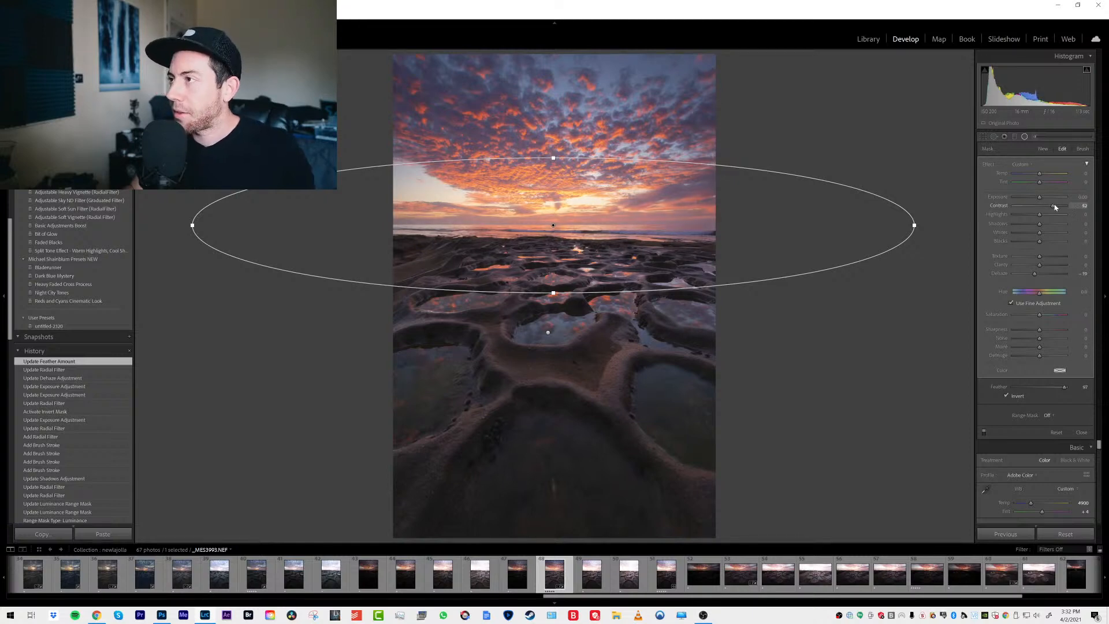
left_click_drag(1054, 207, 1054, 208)
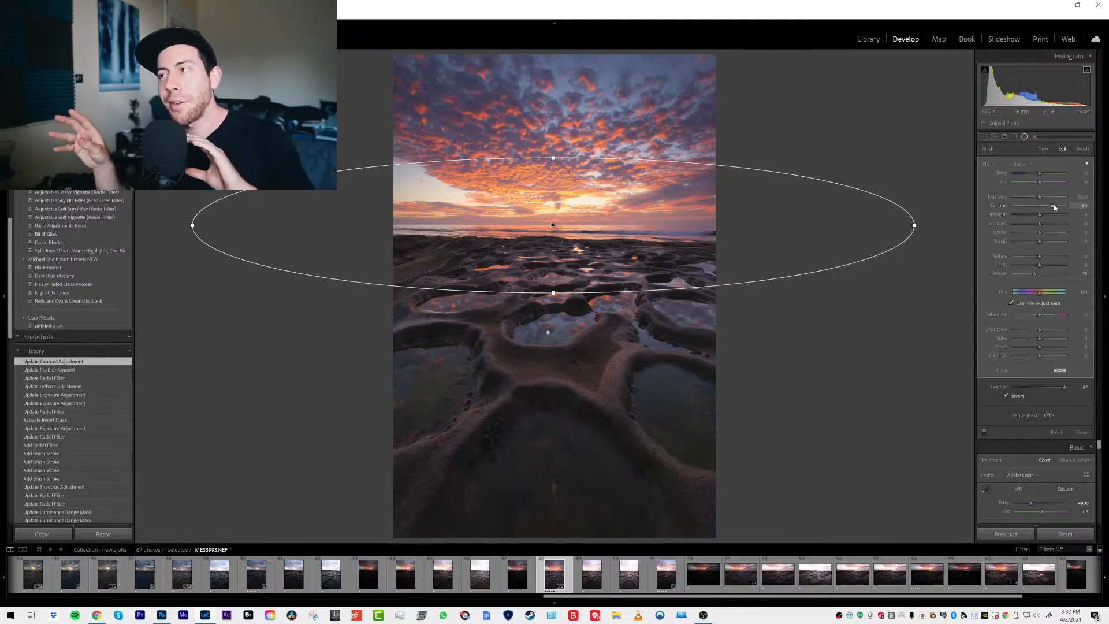
left_click_drag(1055, 207, 1056, 209)
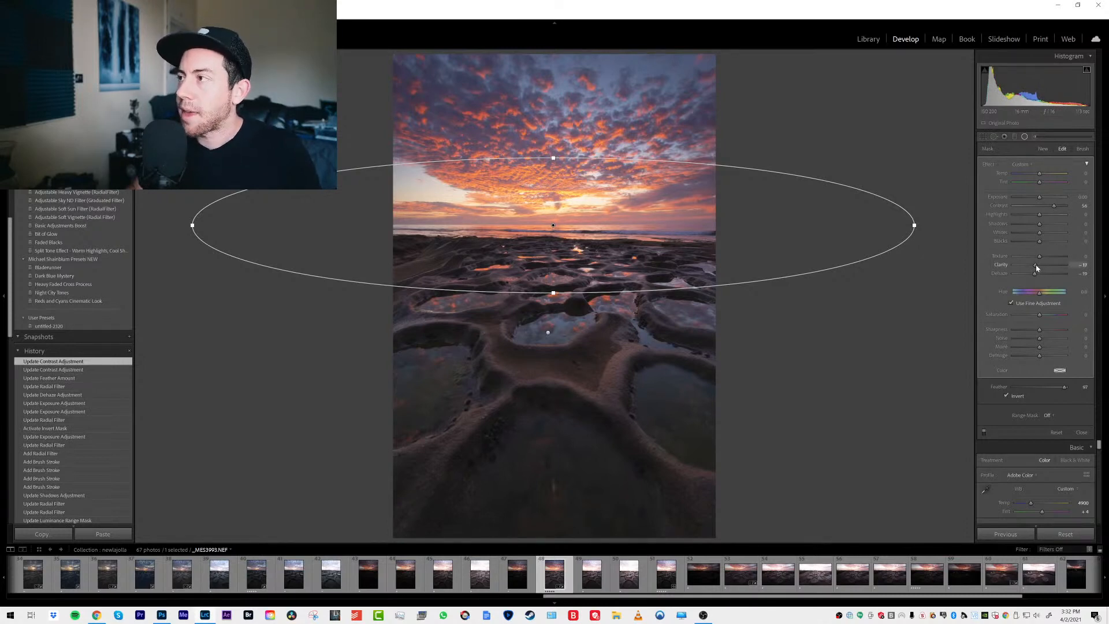
left_click_drag(1035, 268, 1034, 268)
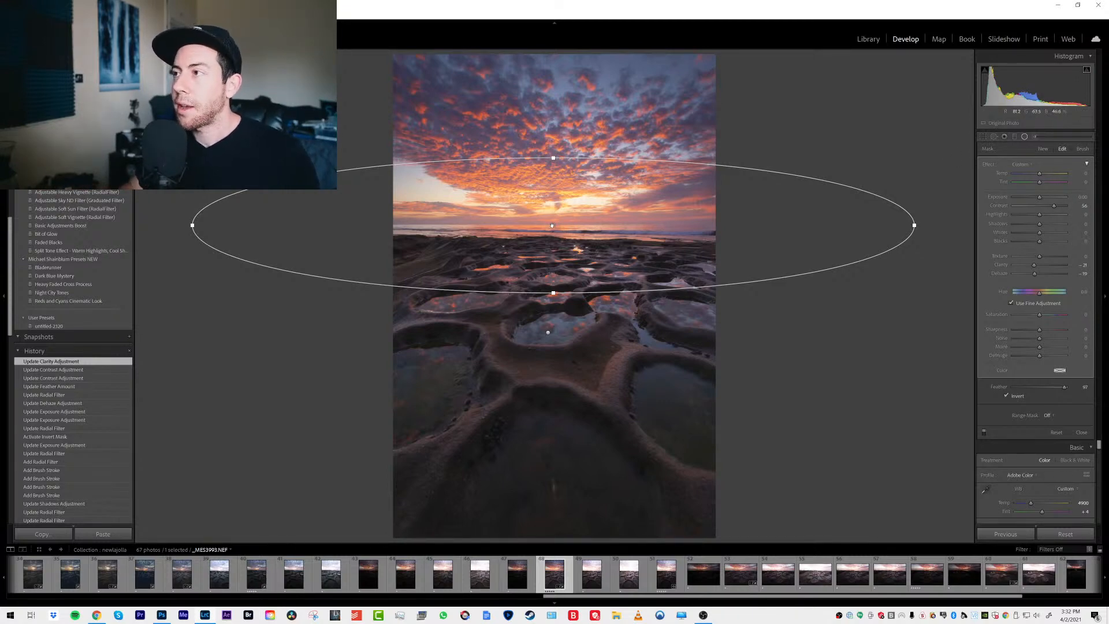
Recentre the horizon radial filter slightly higher below the sun glow and stretch its ellipse further up into the clouds
mouse_move(551, 226)
left_mouse_down()
mouse_move(573, 402)
mouse_move(556, 202)
mouse_move(551, 303)
mouse_move(544, 224)
left_mouse_up()
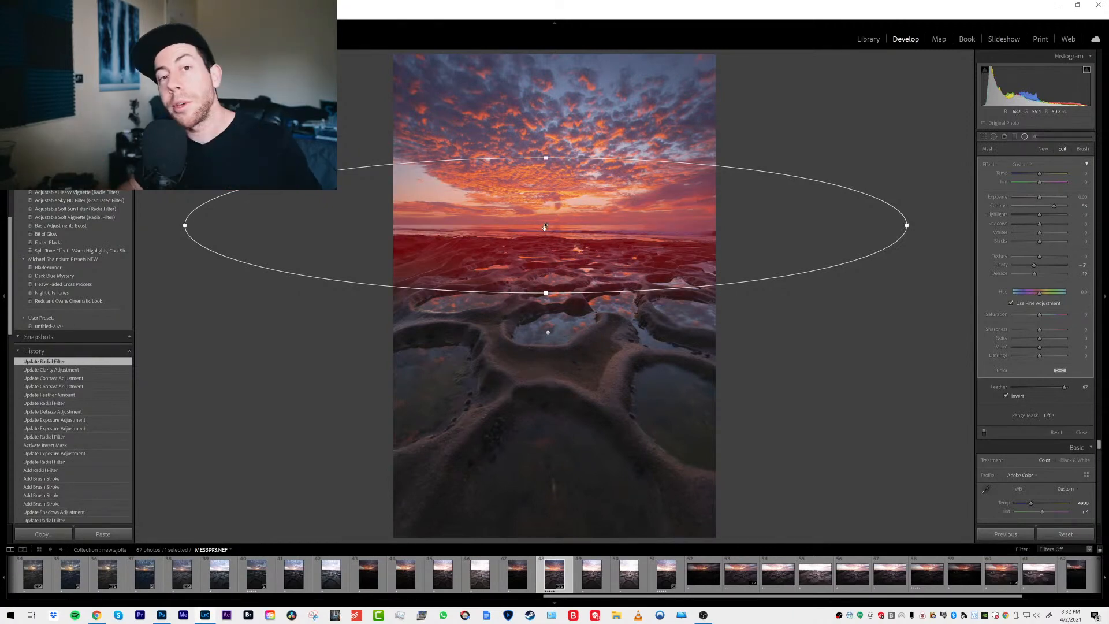
mouse_move(545, 227)
left_mouse_down()
mouse_move(559, 265)
mouse_move(552, 196)
mouse_move(553, 219)
left_mouse_up()
left_click_drag(555, 152, 553, 141)
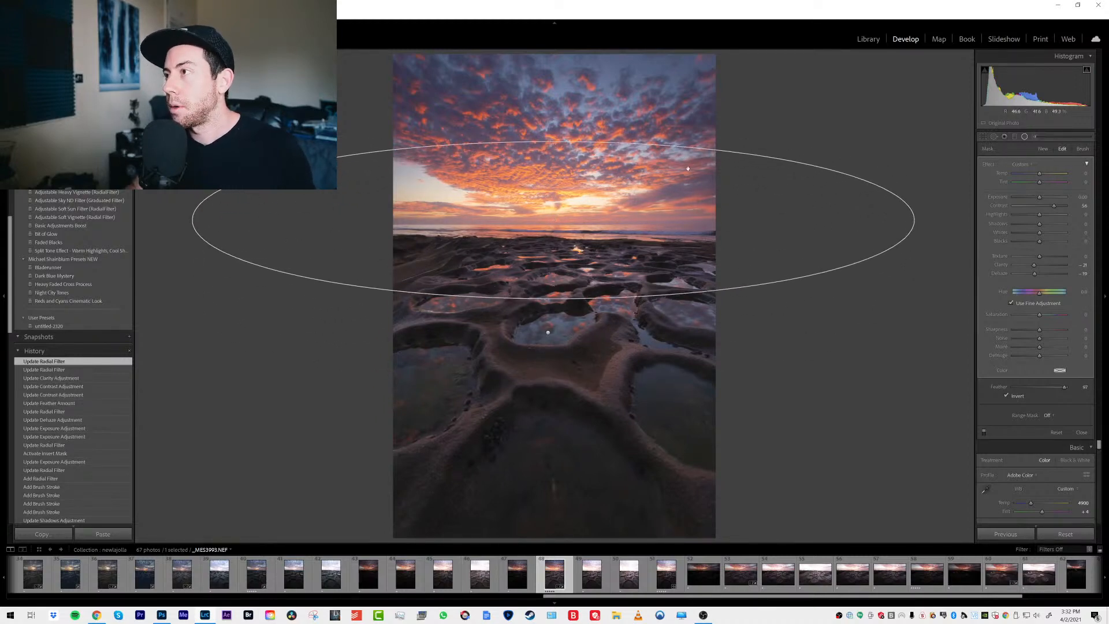
Set the horizon filter's Contrast to 60, warm its Temp slightly, set its Tint to 3, and close the radial filter
left_click(1081, 169)
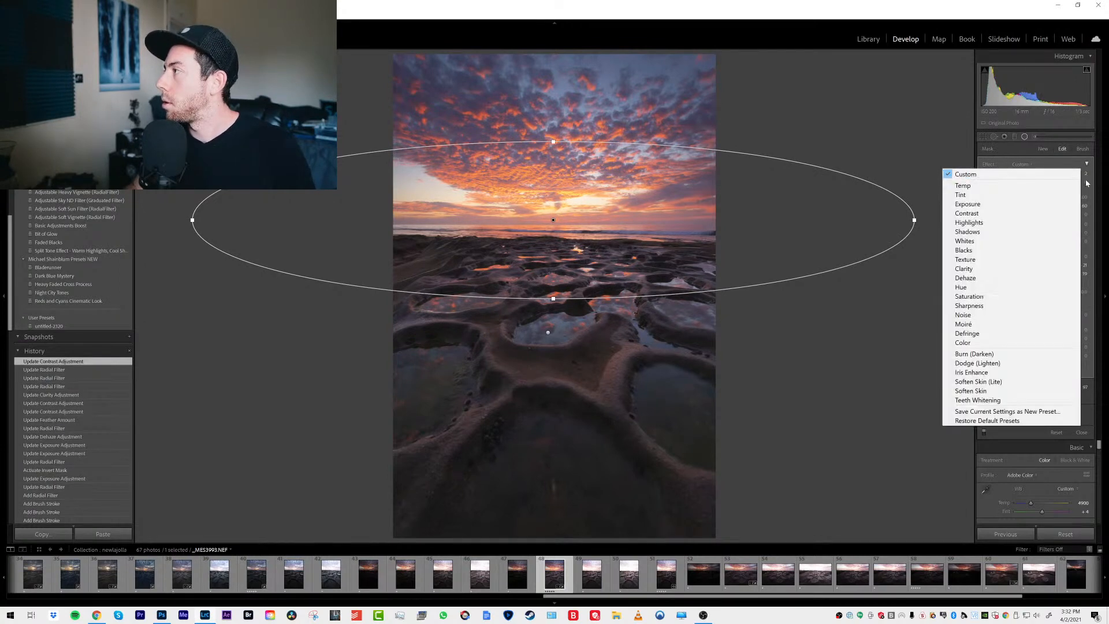
left_click(1086, 183)
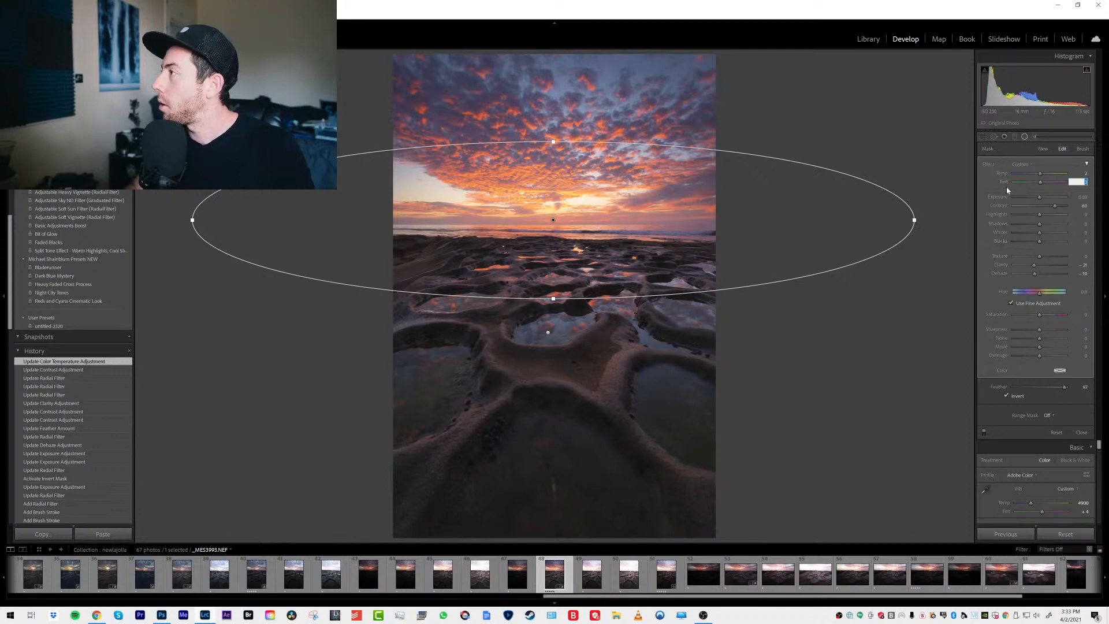
type("3")
key("Return")
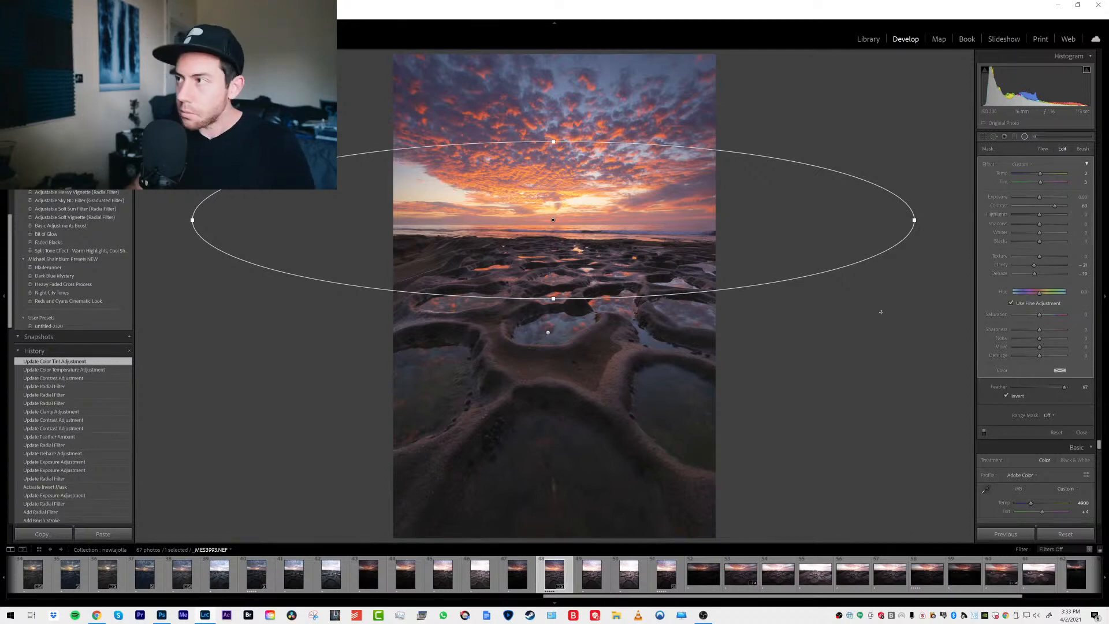
left_click(1024, 137)
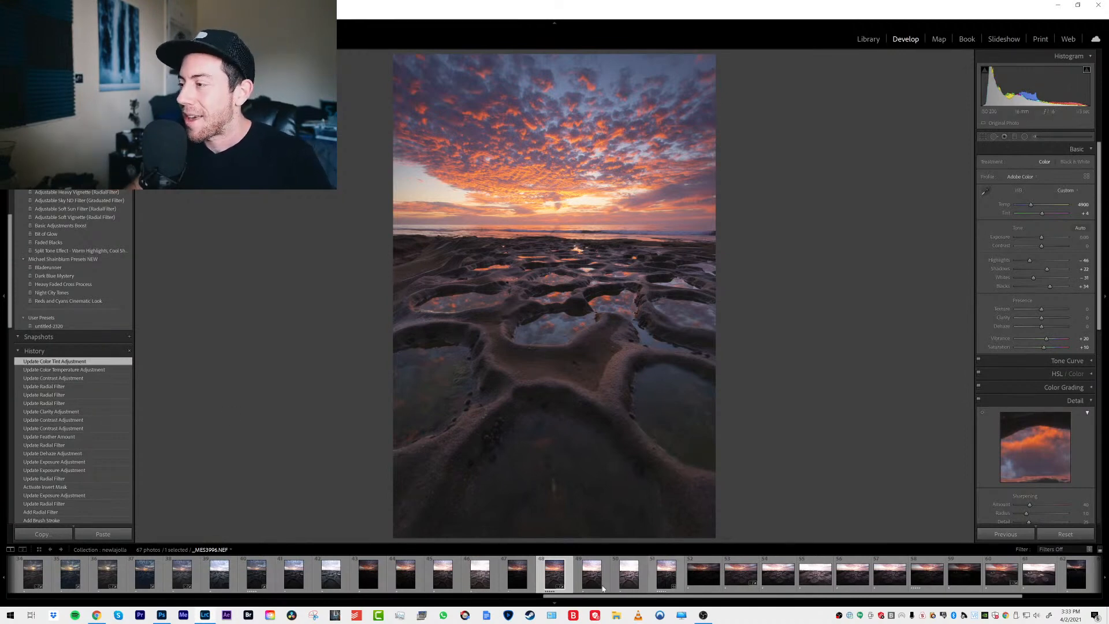
Examine the dark foreground rocks of the brighter frame _MES3996.NEF up close and return to the edited frame
left_click(666, 579)
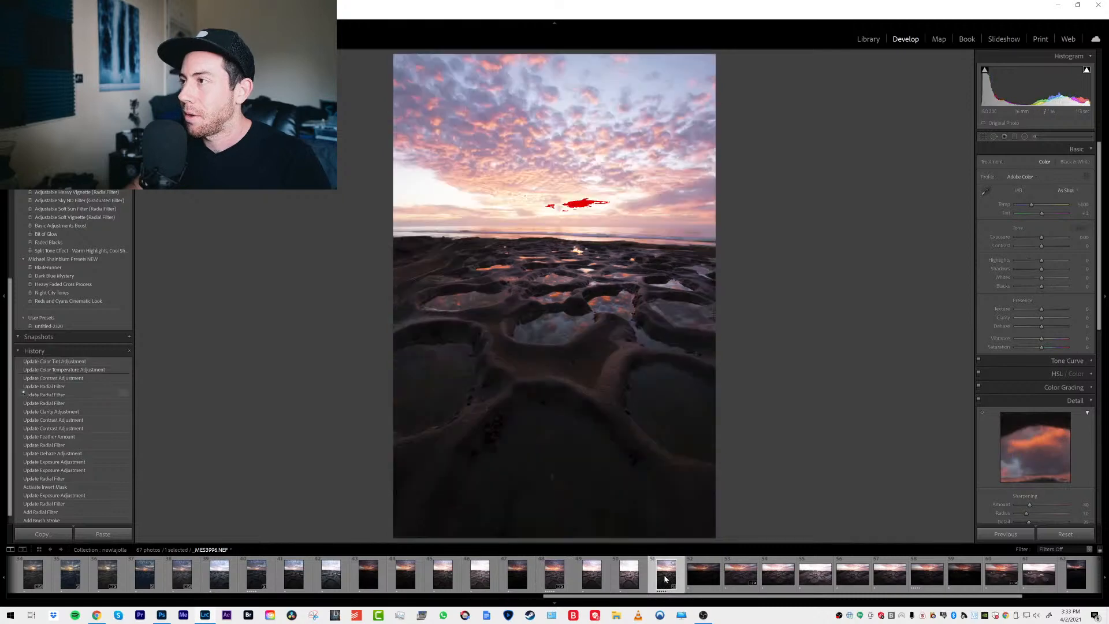
left_click(464, 438)
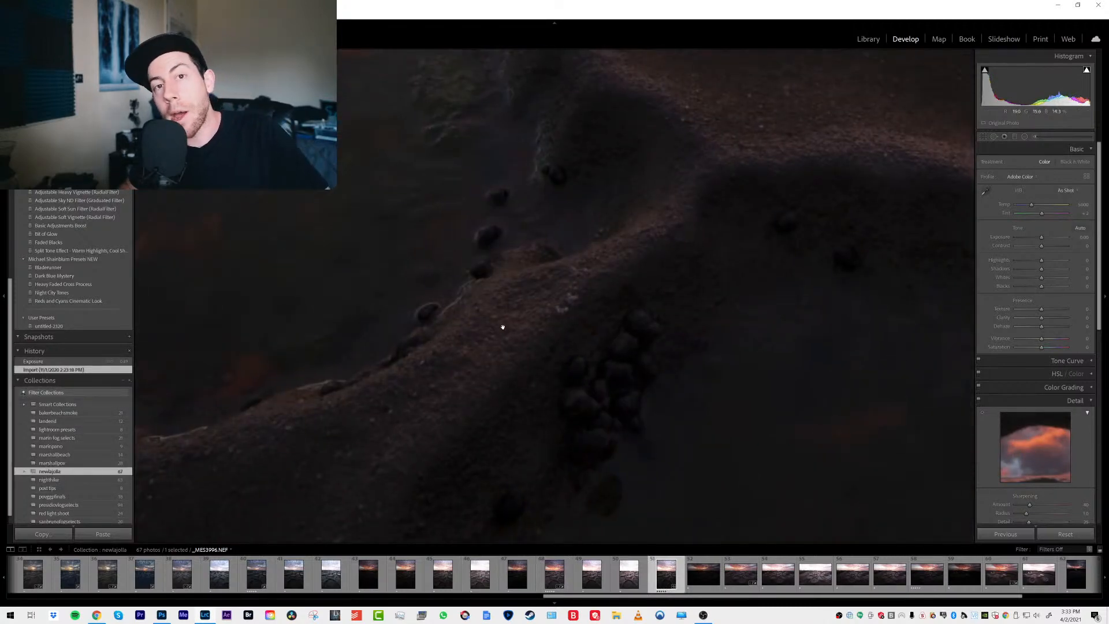
left_click(565, 575)
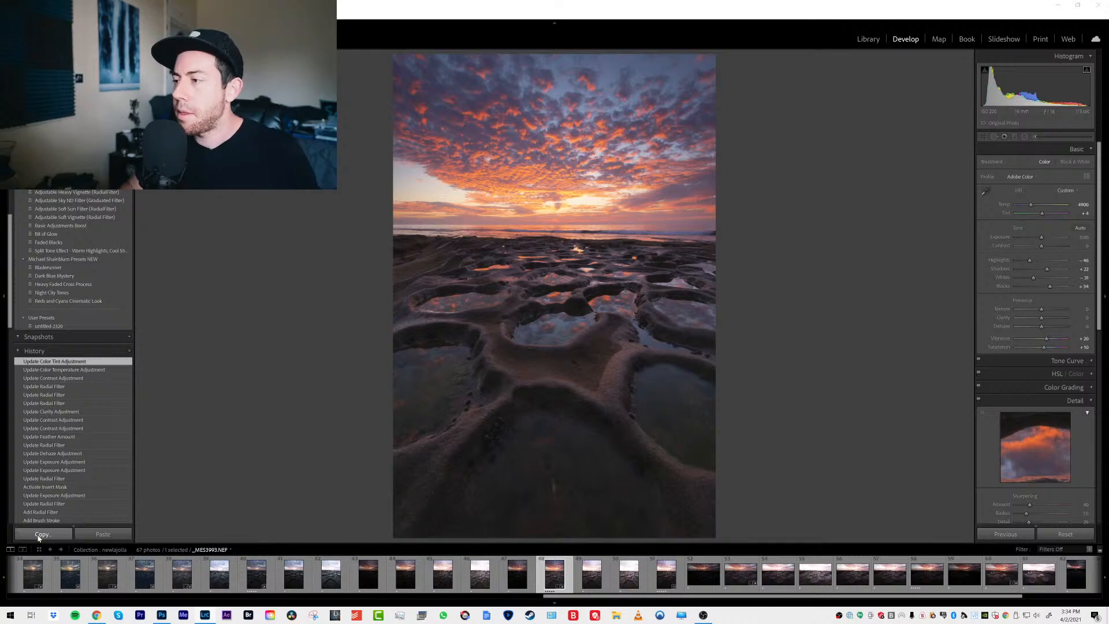
Copy all develop settings, including the local adjustments, from the edited frame and paste them onto _MES3996.NEF
left_click(41, 535)
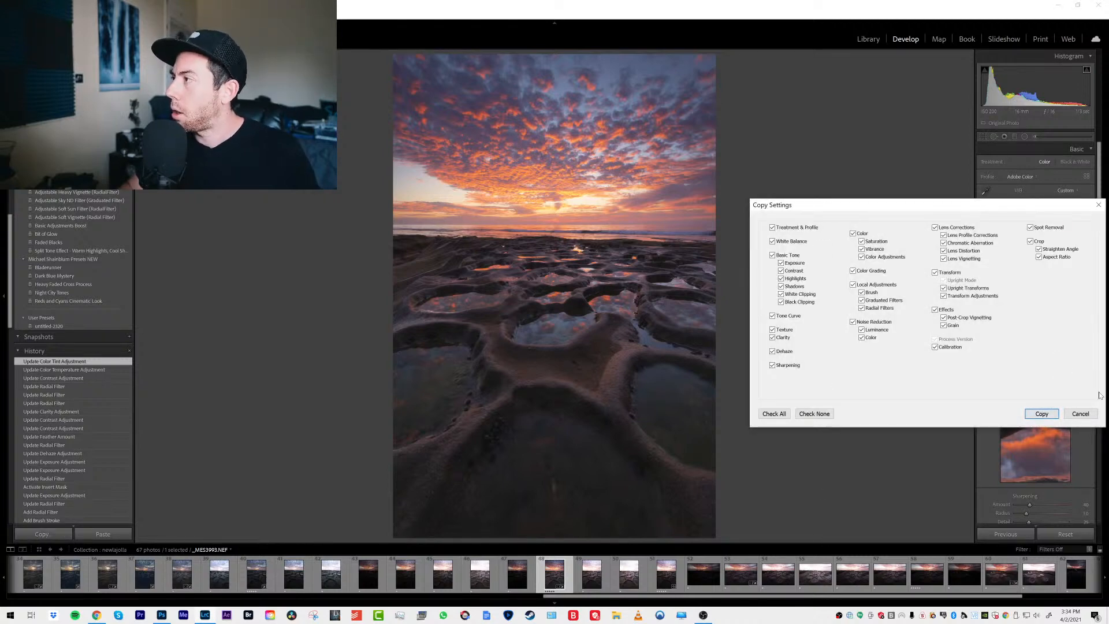
left_click(1041, 414)
left_click(664, 573)
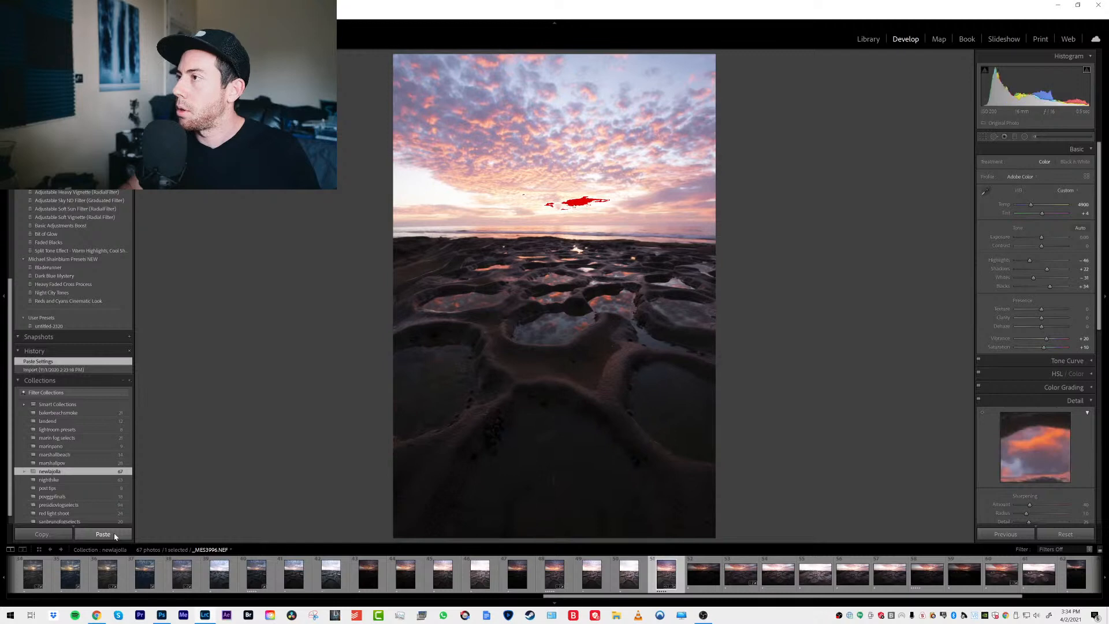
Select only the edited frame _MES3993.NEF and the brighter frame _MES3996.NEF together, leaving out the frames between them
left_click(555, 575)
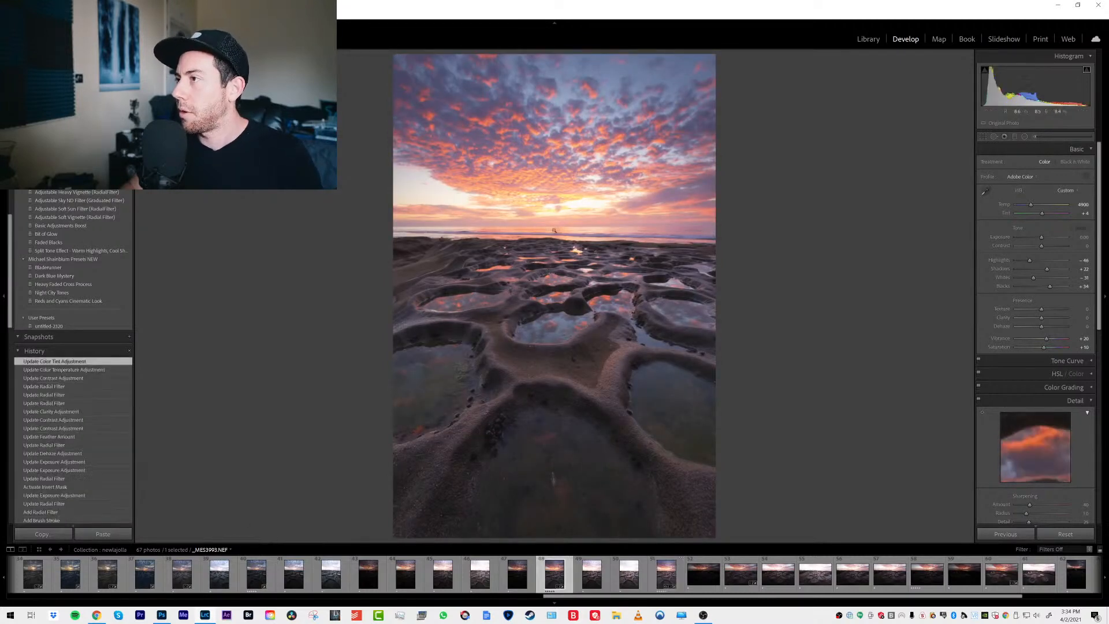
left_click(666, 575, "shift")
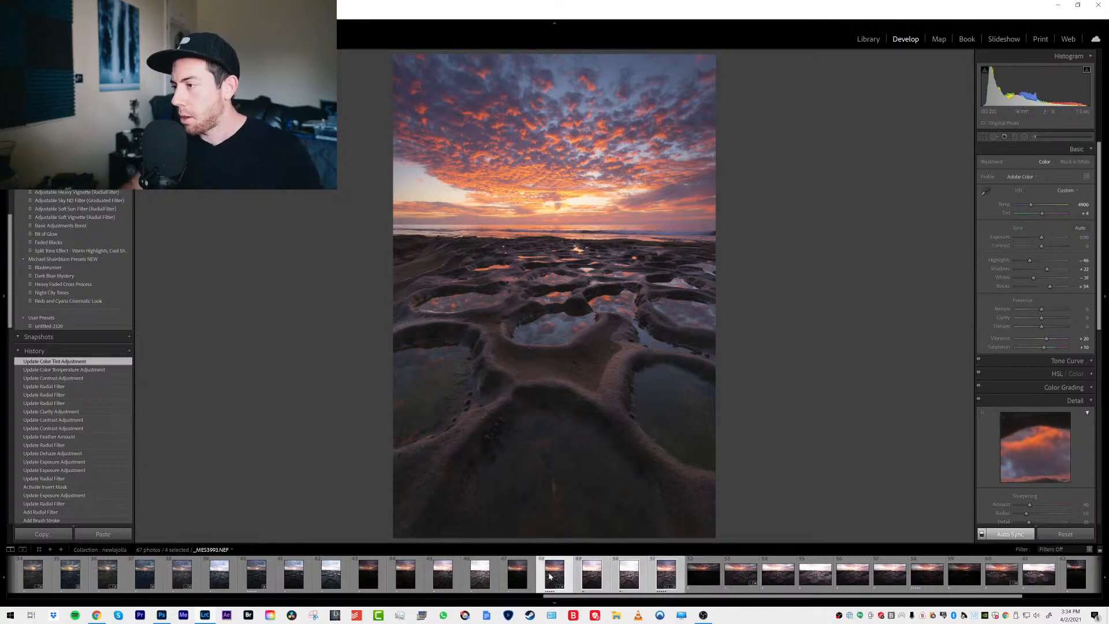
left_click(518, 577)
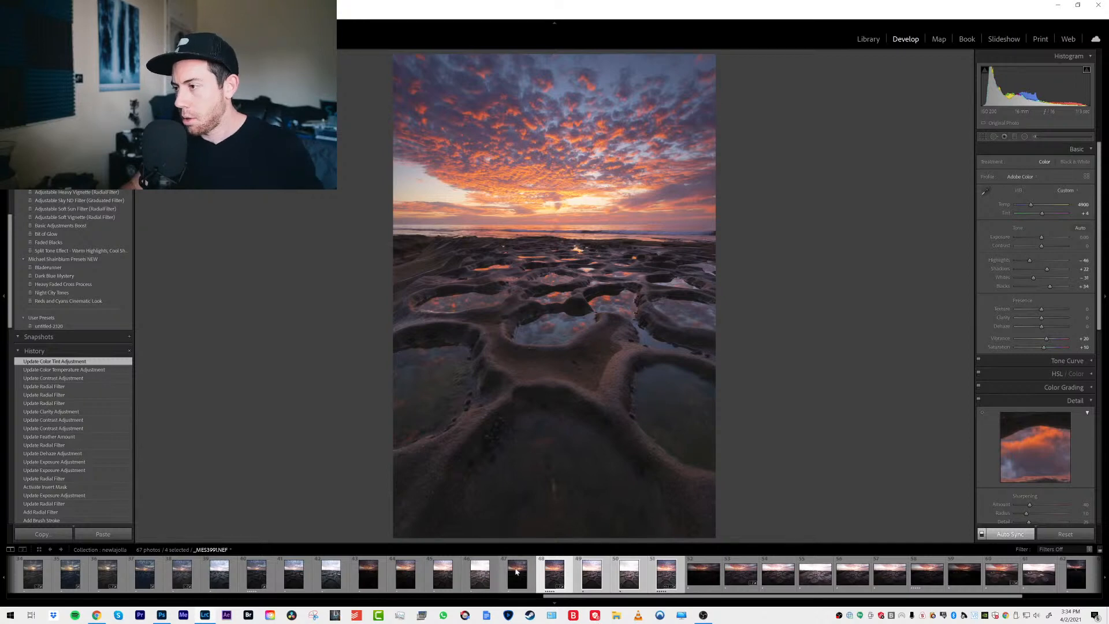
left_click(554, 575)
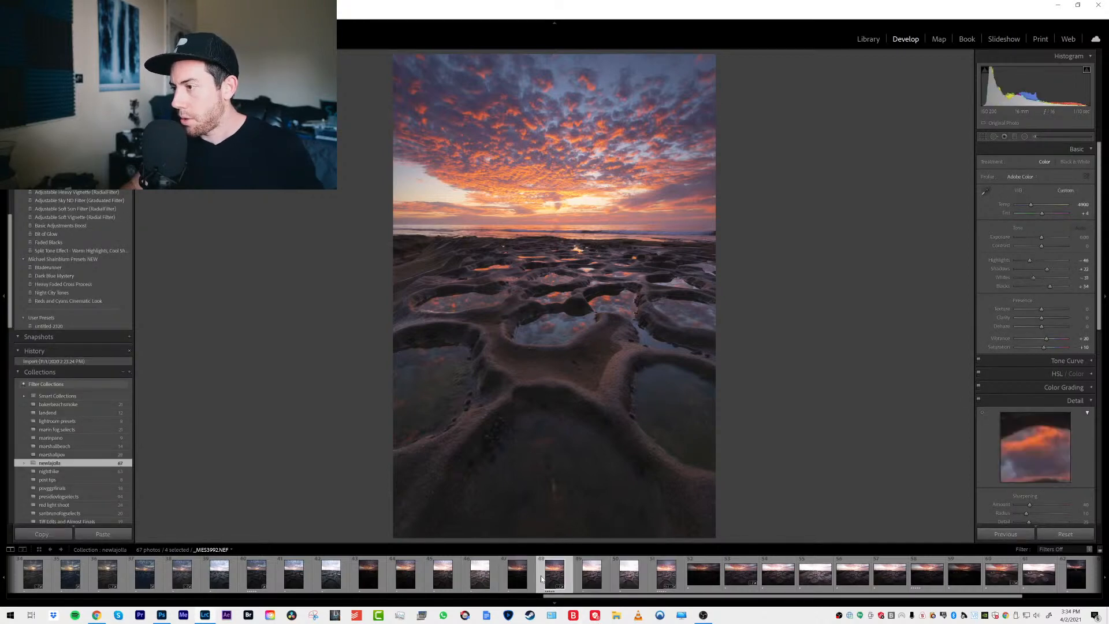
left_click(662, 579, "ctrl")
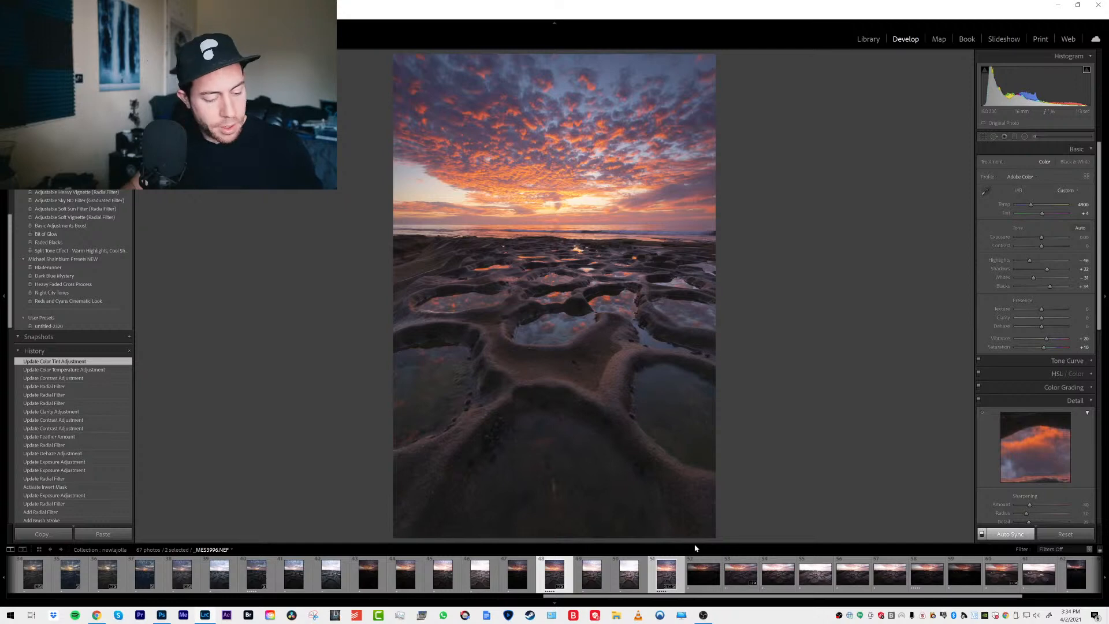
Match the total exposure of _MES3996.NEF to the edited frame _MES3993.NEF and view each frame individually
left_click(88, 15)
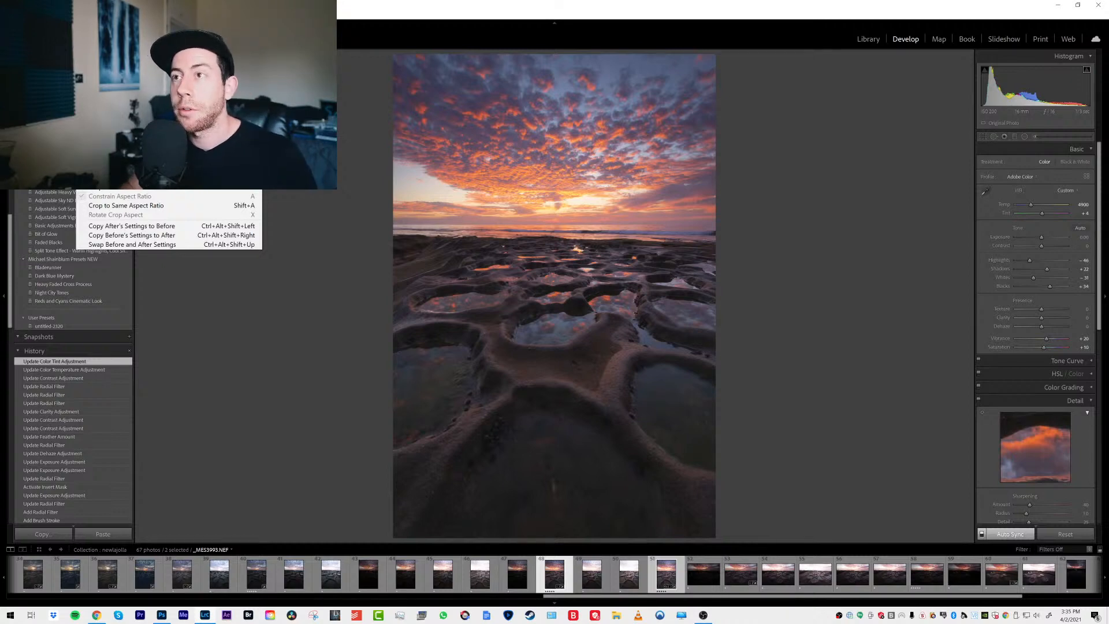
key("Escape")
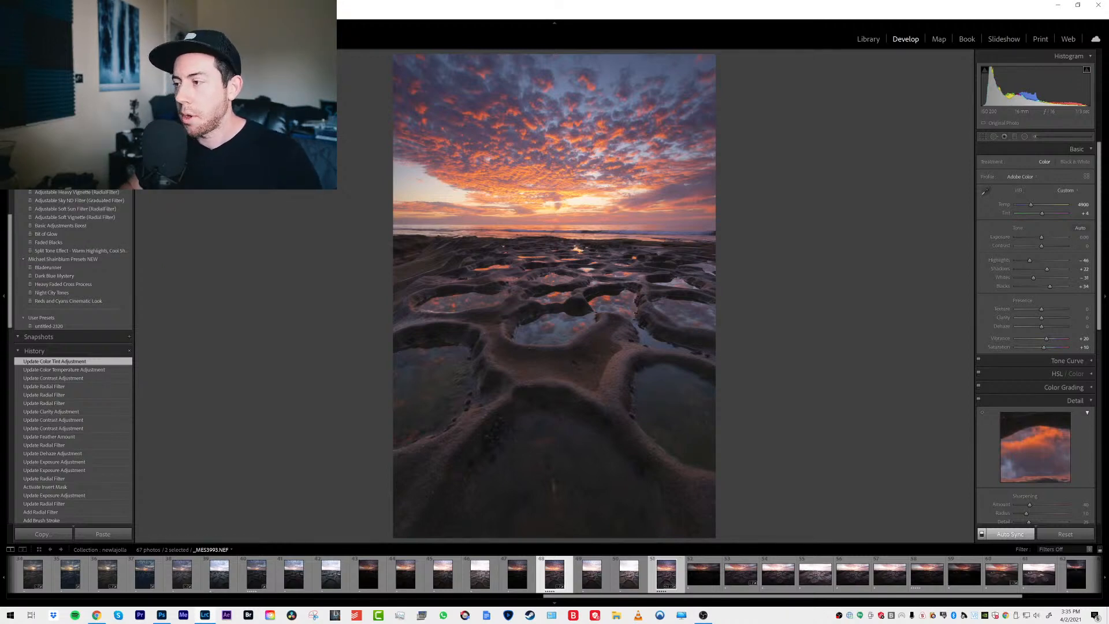
left_click(552, 574)
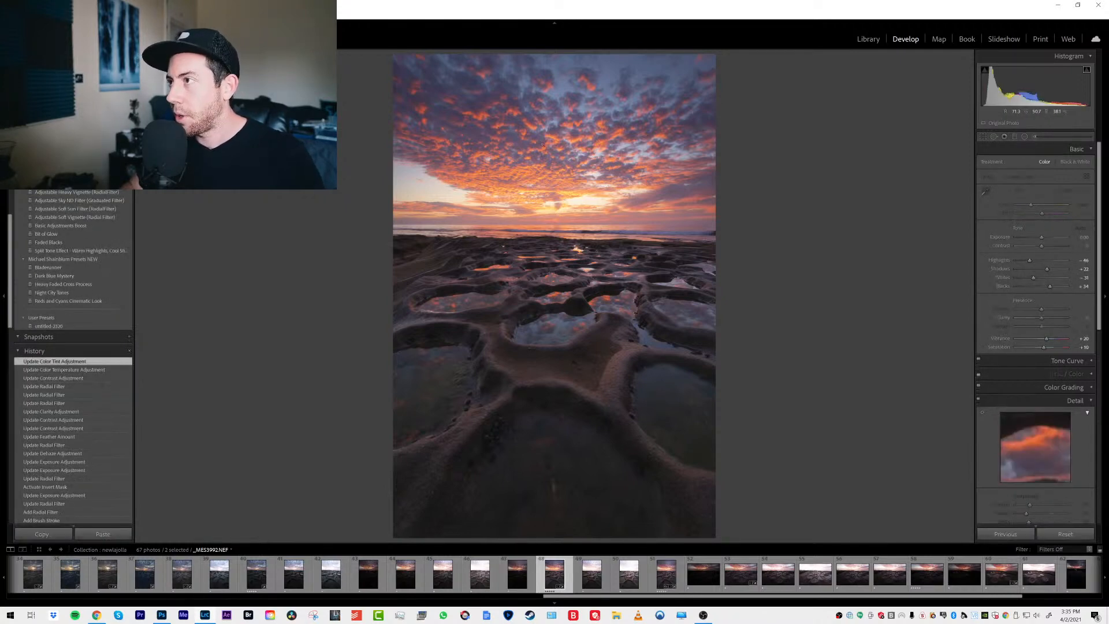
left_click(665, 579)
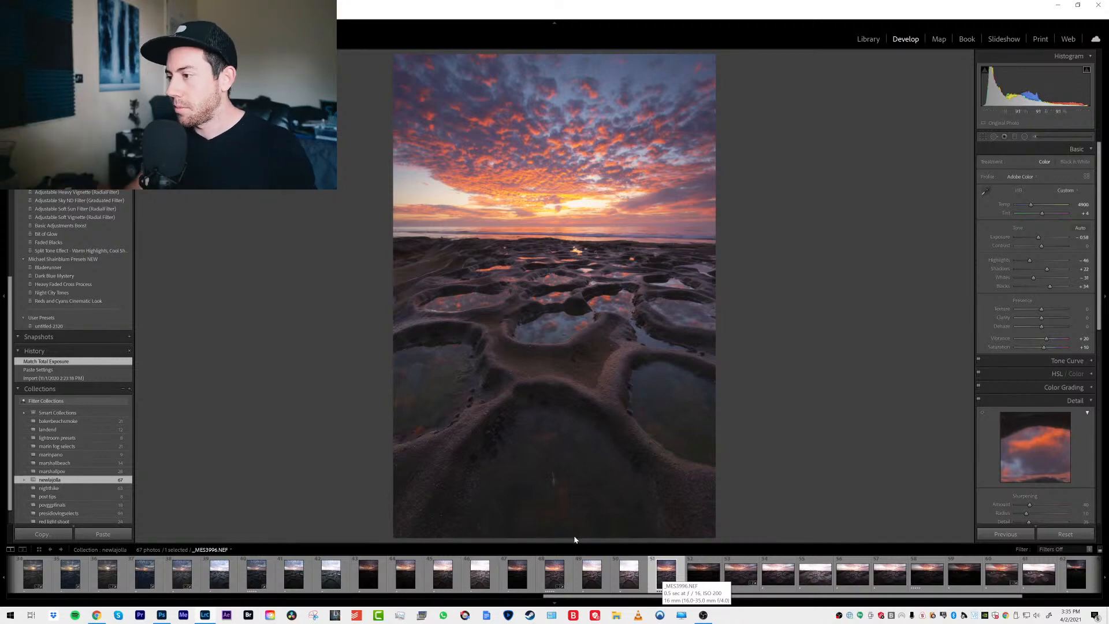
left_click(552, 570)
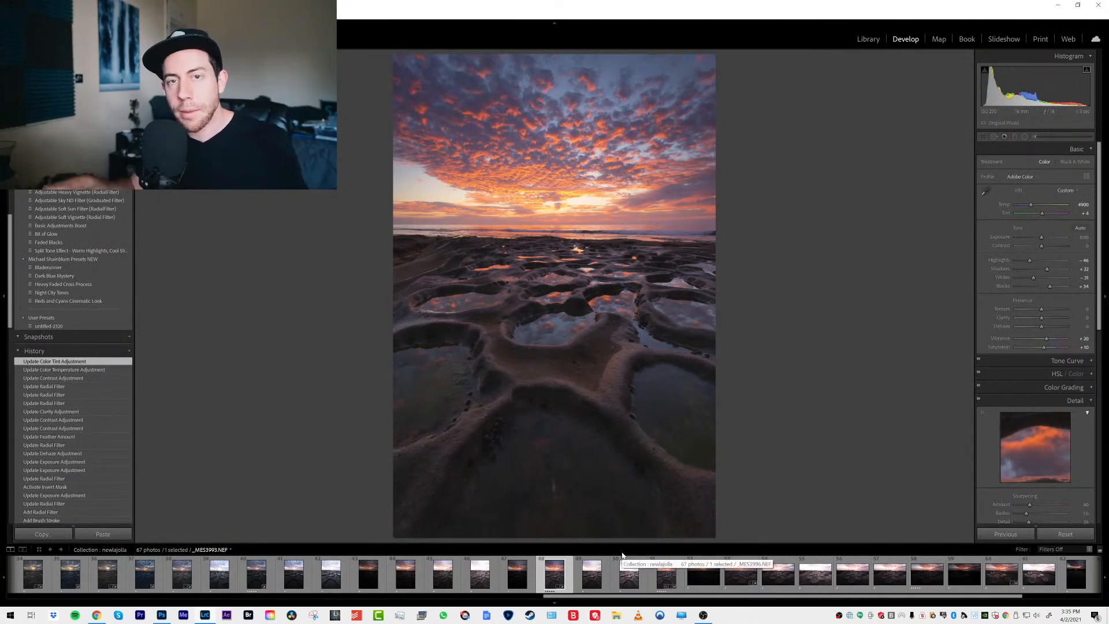
Select both _MES3993.NEF and _MES3996.NEF and open them together as layers in Photoshop
left_click(664, 573, "ctrl")
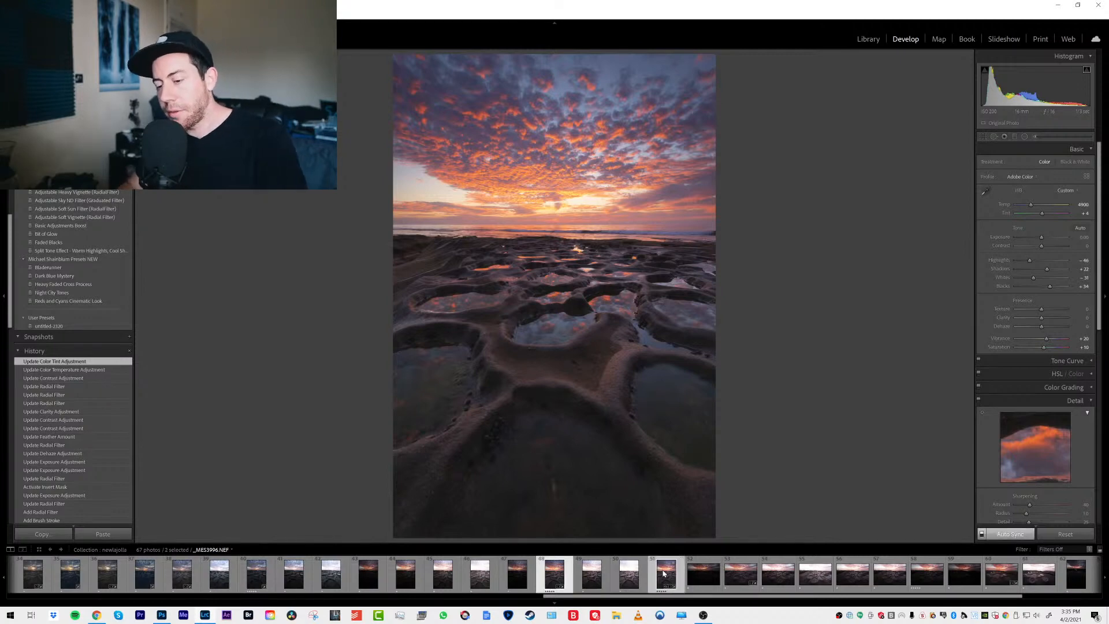
right_click(664, 573)
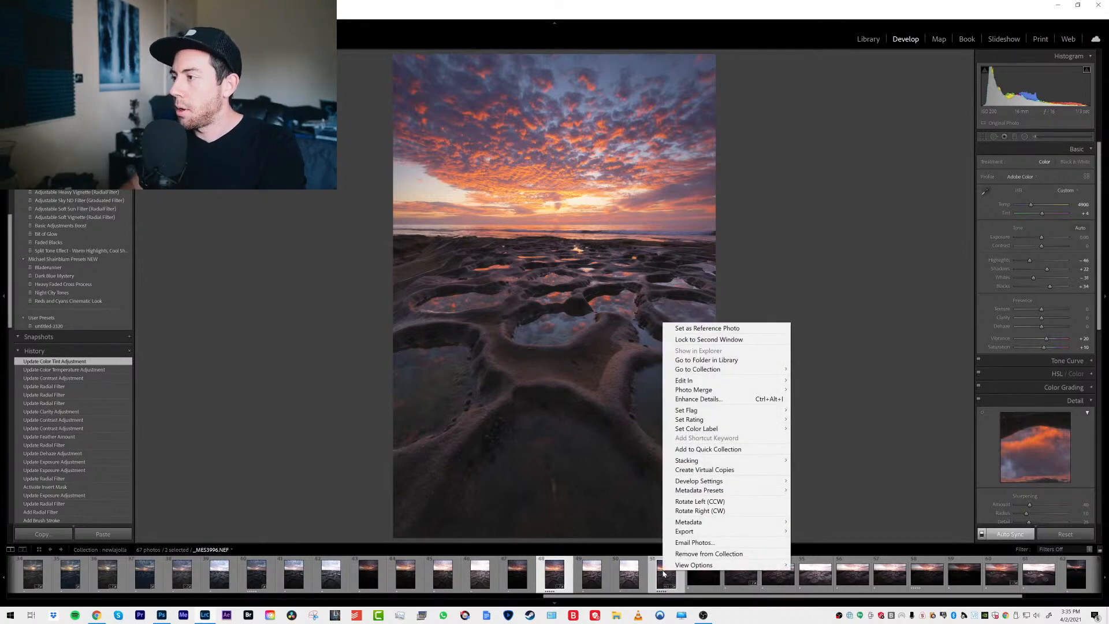
mouse_move(706, 382)
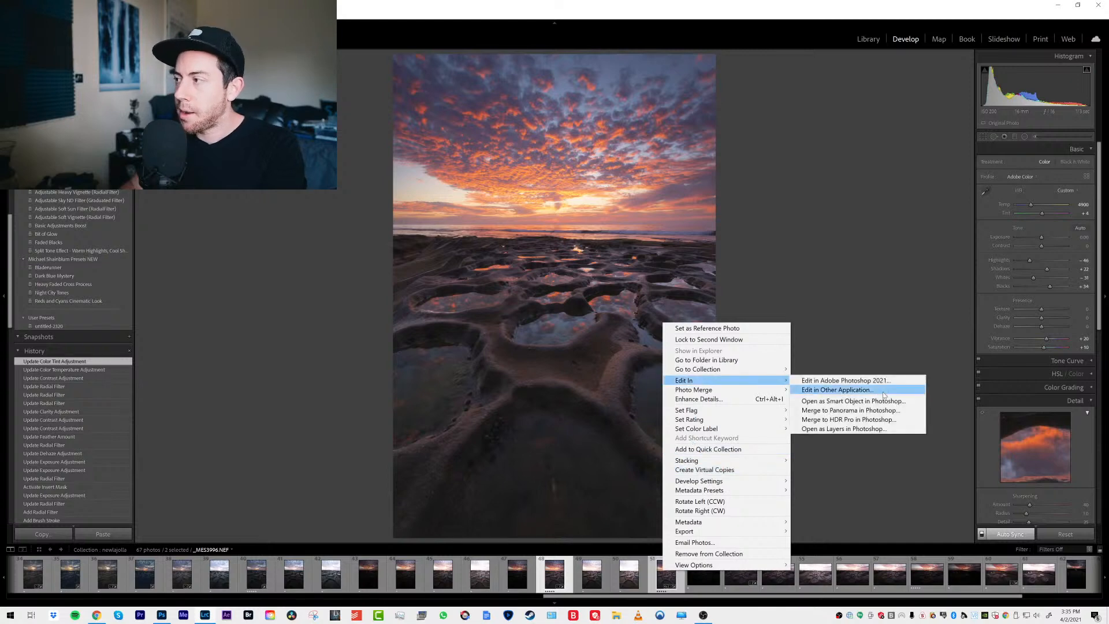
left_click(874, 428)
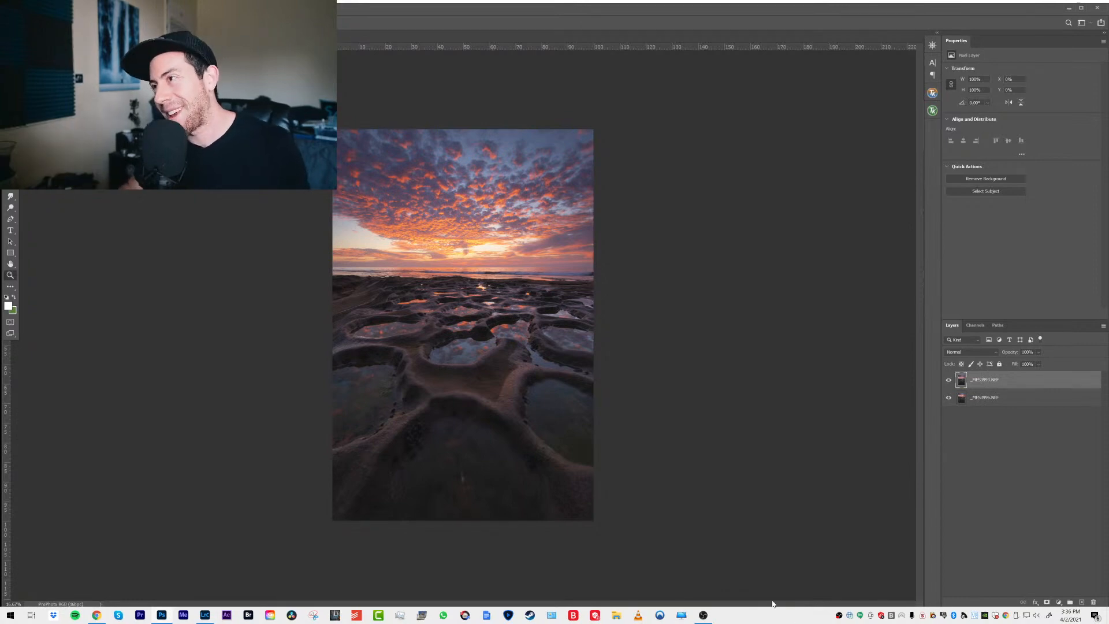
Compare the two frame layers, select both and auto-align them with the Auto projection
left_click(950, 380)
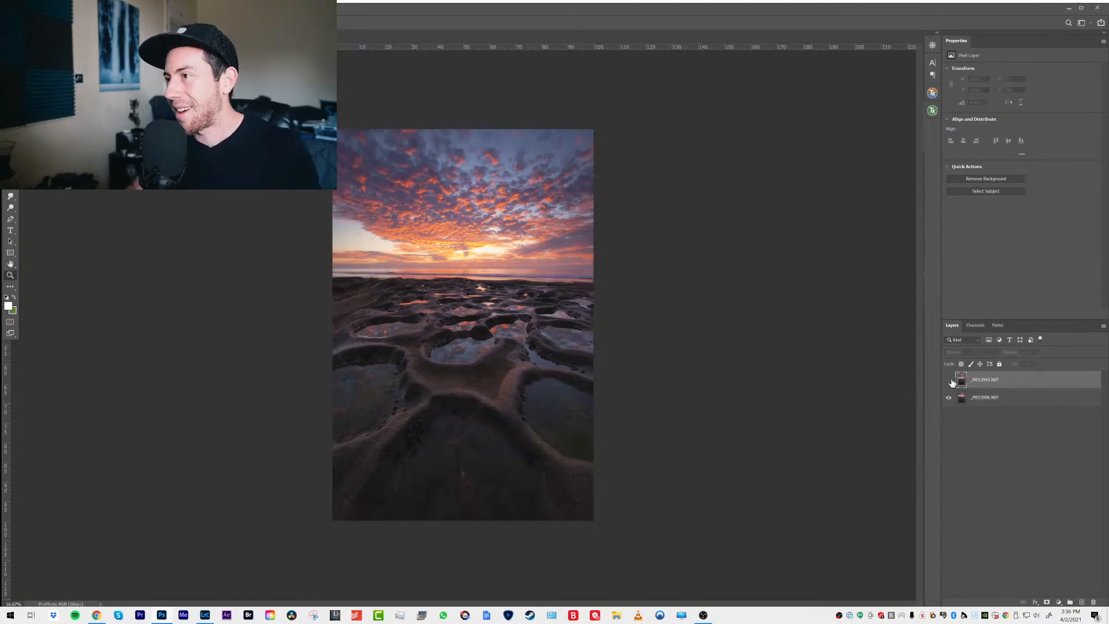
left_click(950, 380)
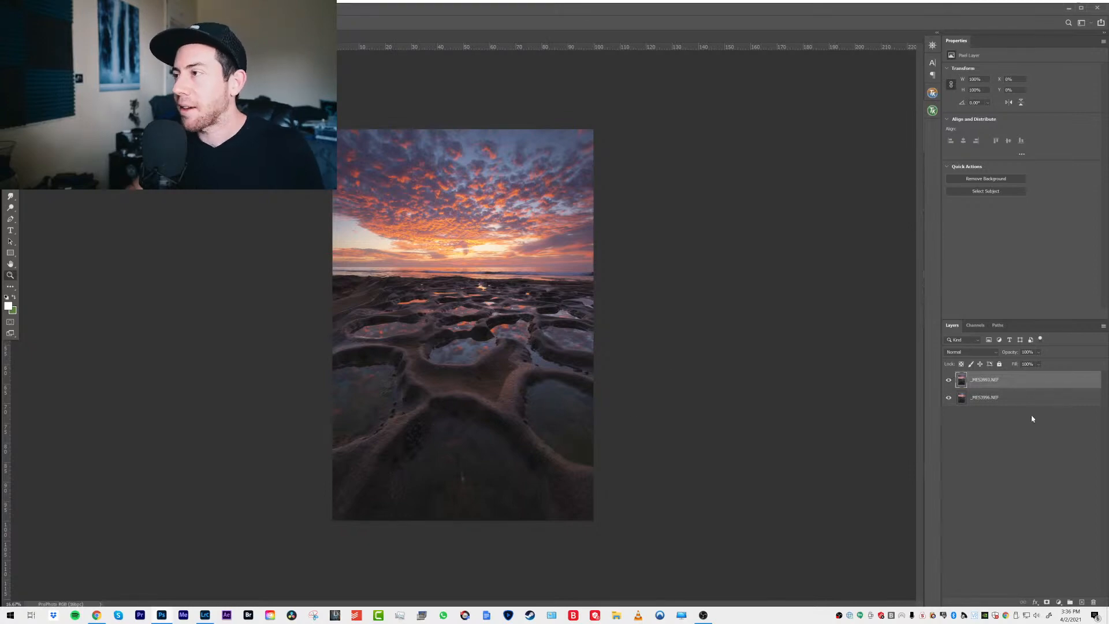
left_click(991, 399, "shift")
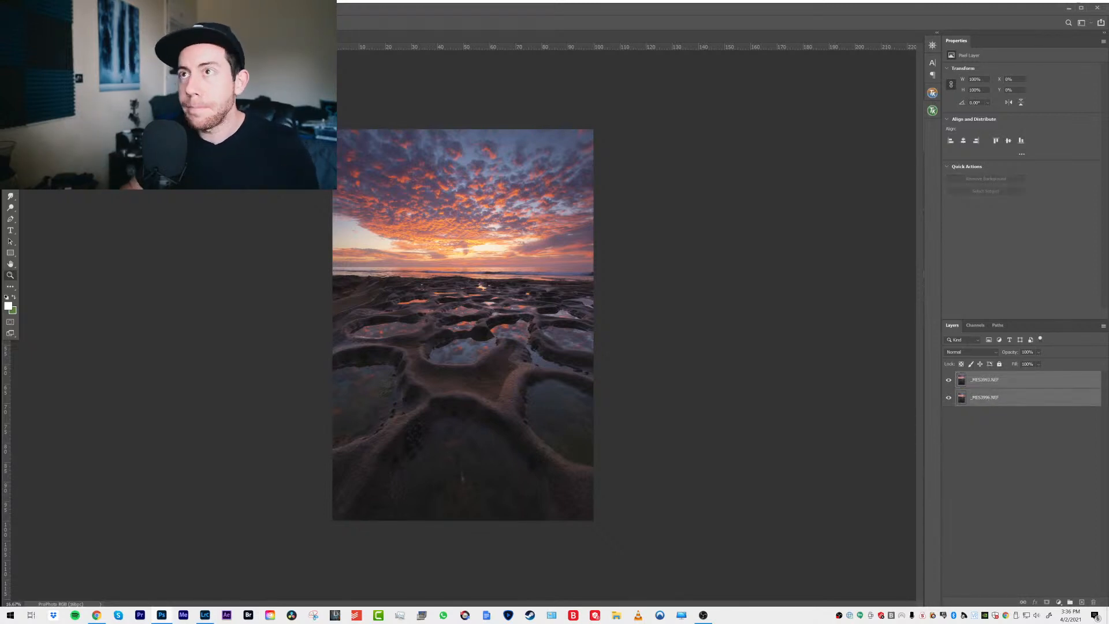
left_click(35, 8)
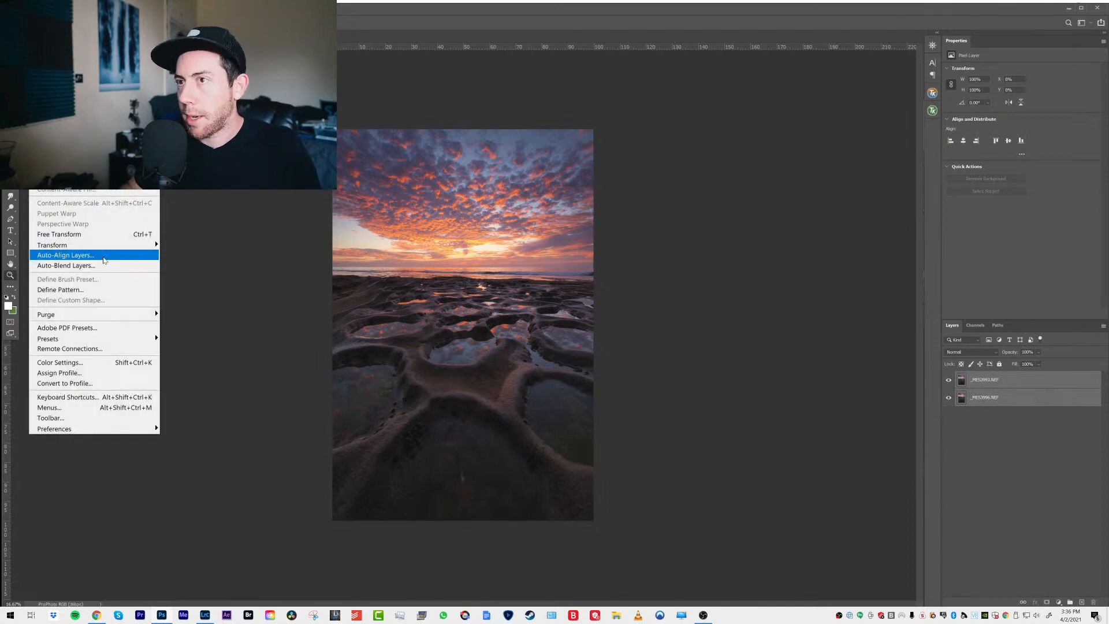
left_click(104, 256)
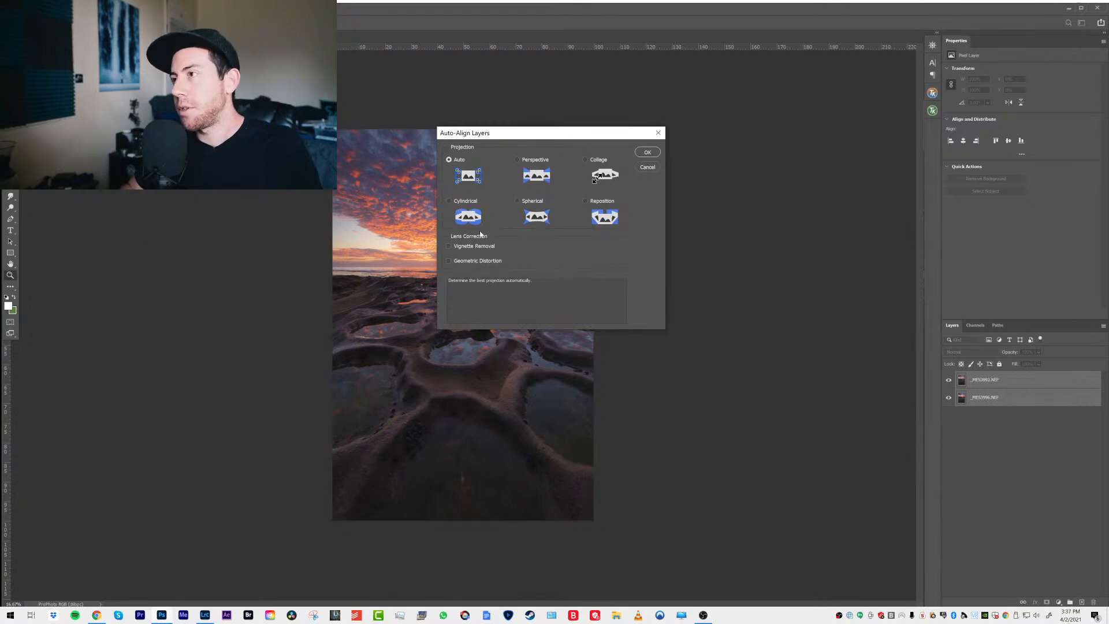
left_click(654, 153)
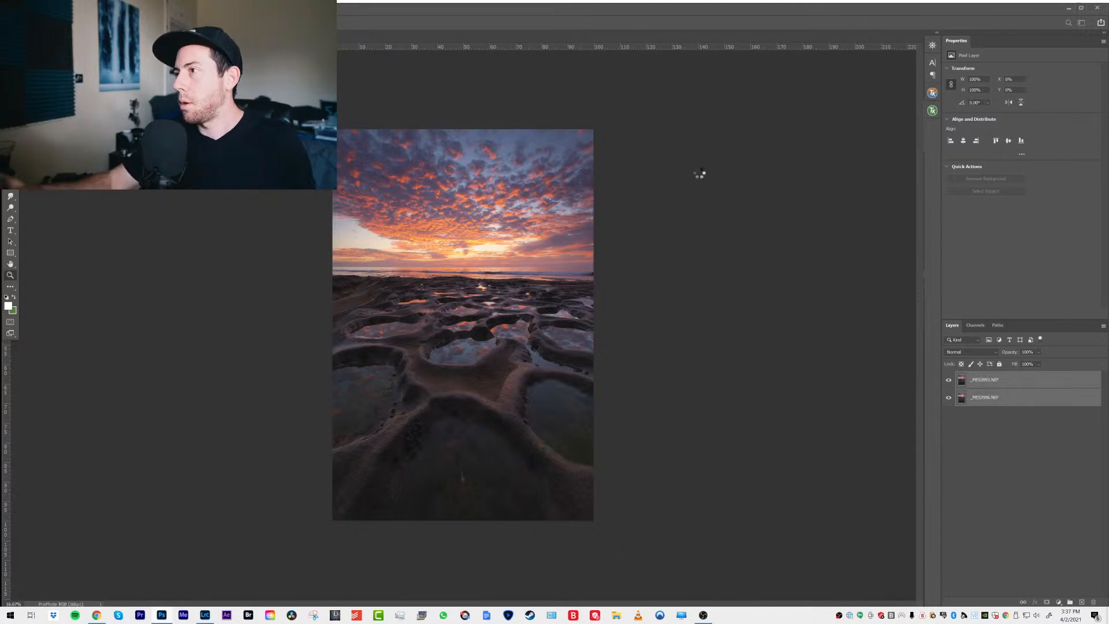
Check the alignment of the two layers by repeatedly hiding and showing the top layer _MES3993.NEF
left_click(949, 380)
left_click(949, 380)
left_click(948, 380)
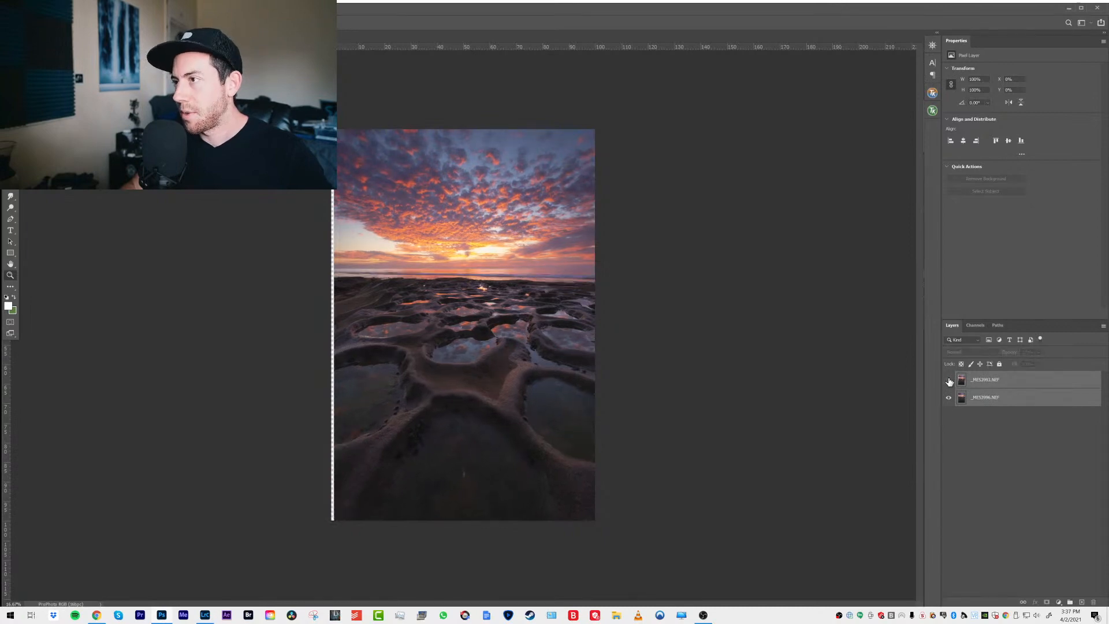
left_click(948, 380)
left_click(948, 380)
left_click(949, 380)
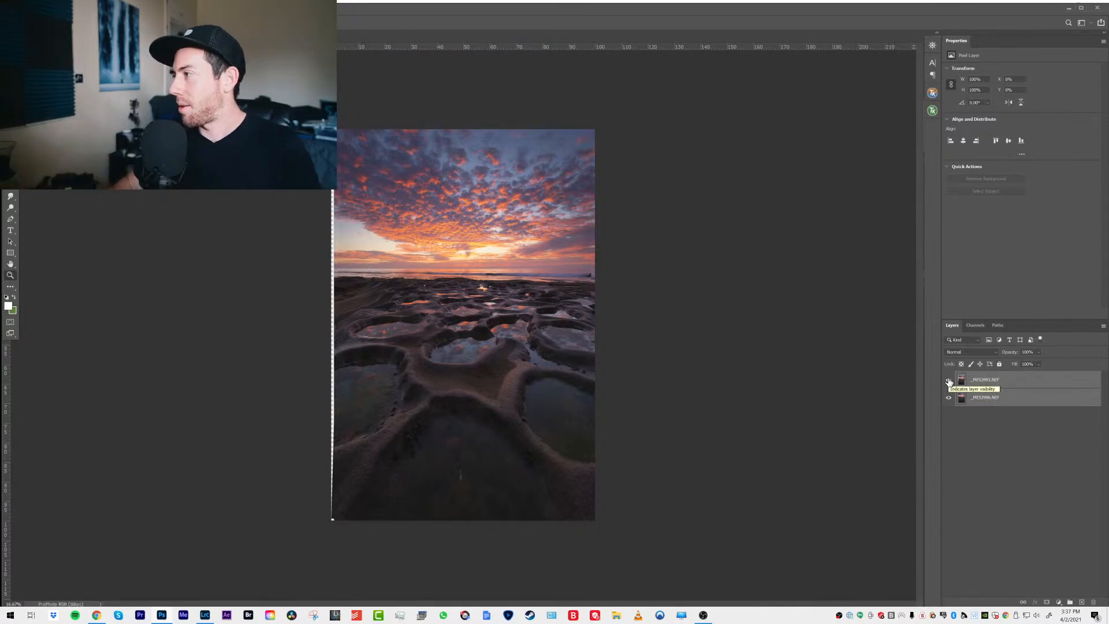
left_click(949, 380)
left_click(948, 380)
left_click(949, 380)
left_click(948, 380)
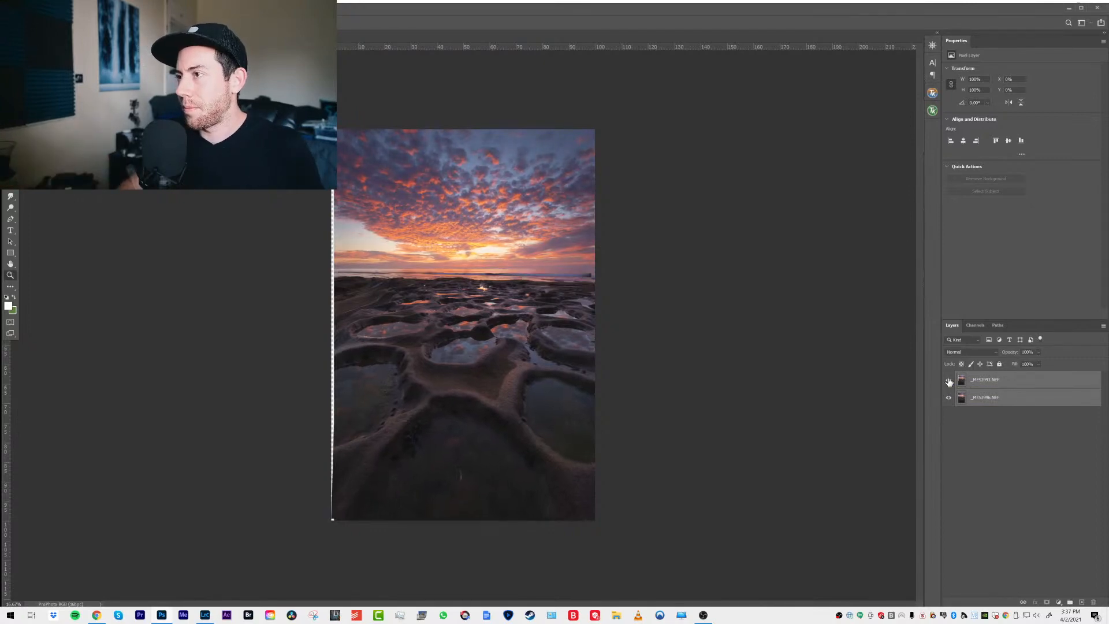
Examine the alignment at 100% around the tide pools and foreground rocks, switching the visibility of the _MES3993.NEF layer
right_click(451, 338)
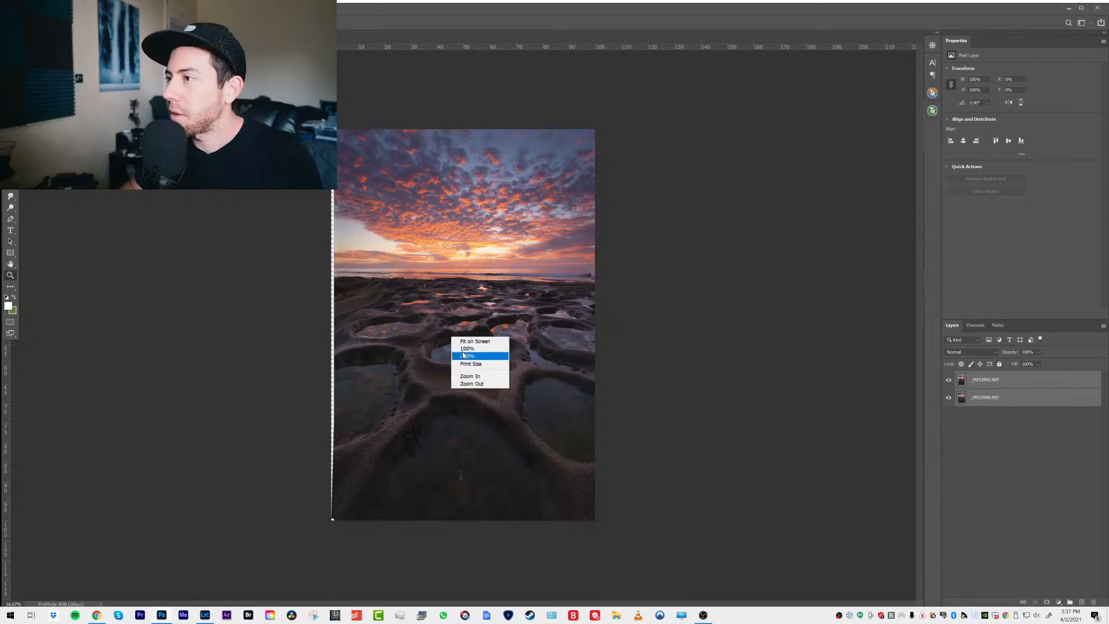
left_click(462, 350)
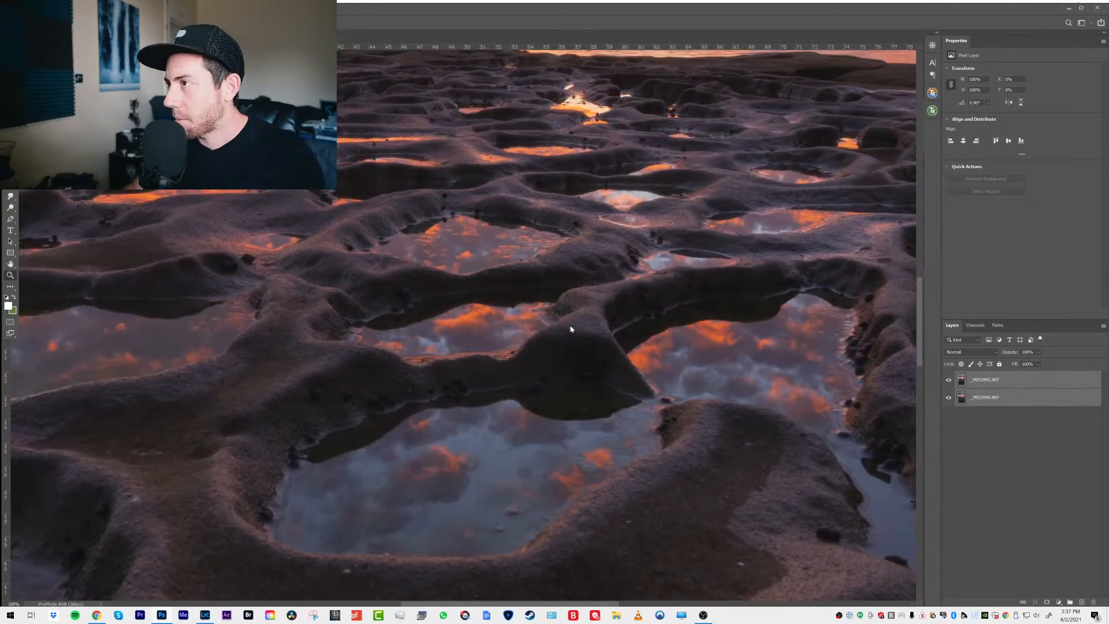
left_click(990, 384)
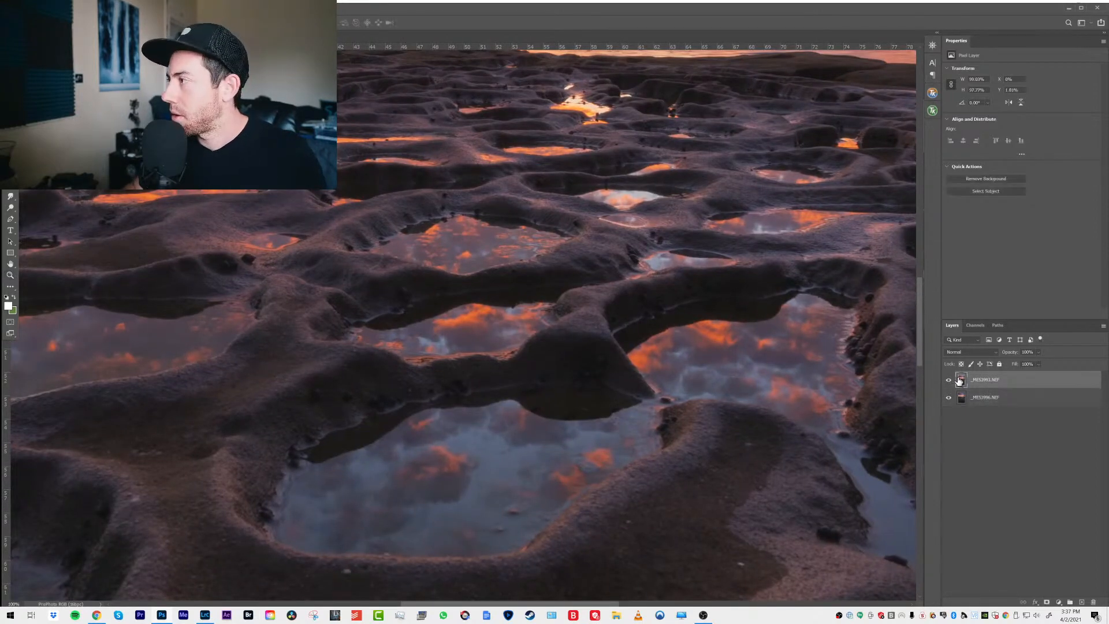
left_click(948, 381)
left_click(949, 381)
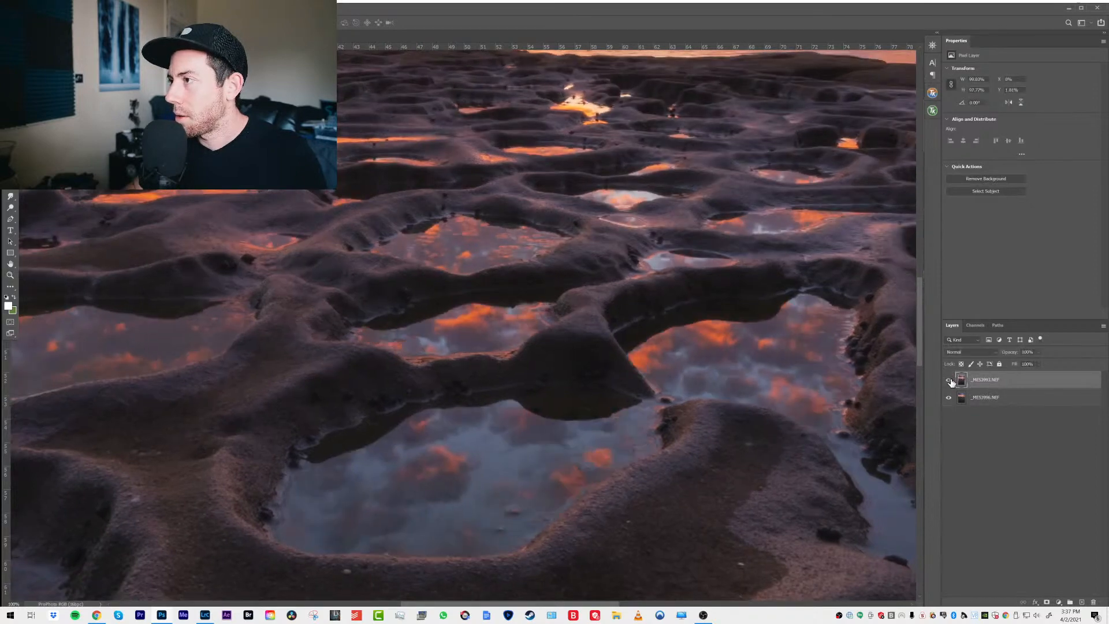
left_click(950, 380)
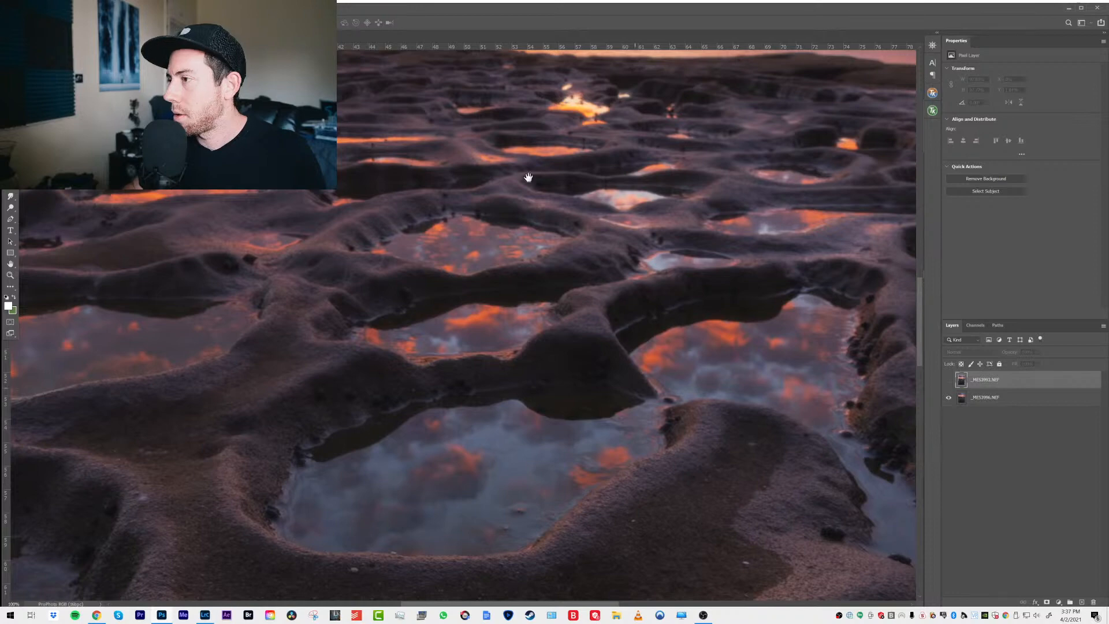
left_click_drag(528, 177, 482, 58)
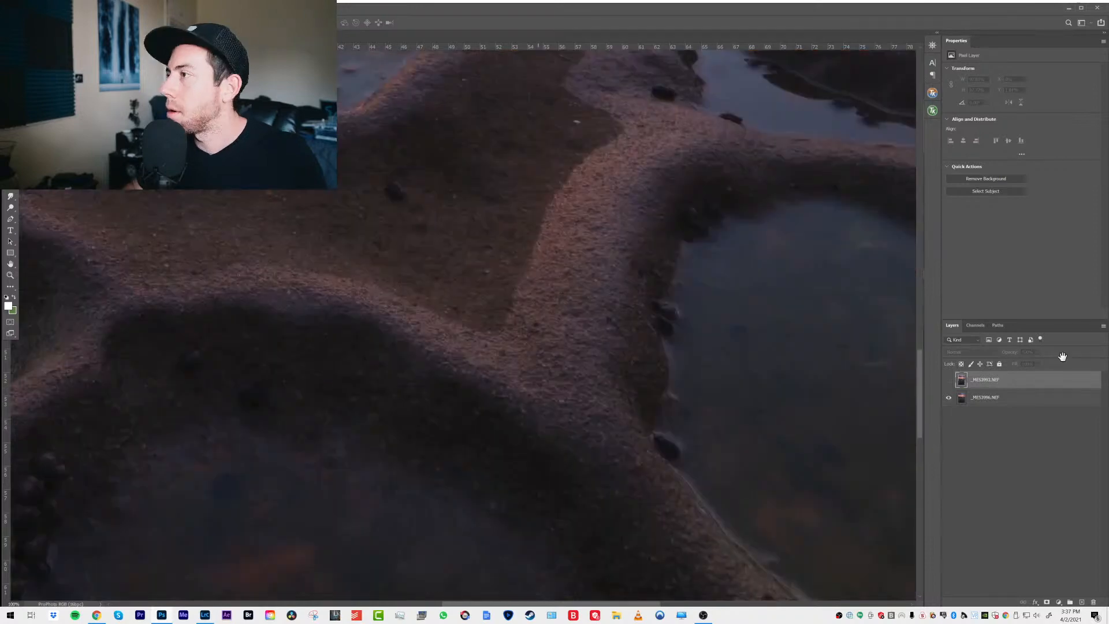
left_click(950, 380)
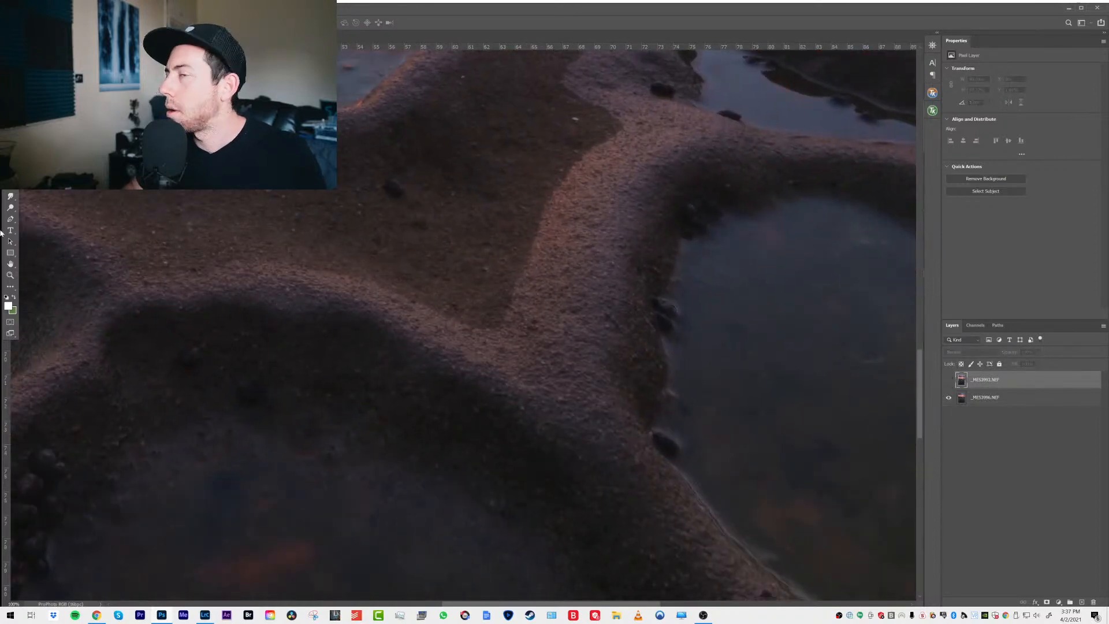
Fit the whole image on screen and compare the two layers across the full frame
left_click(9, 275)
right_click(409, 267)
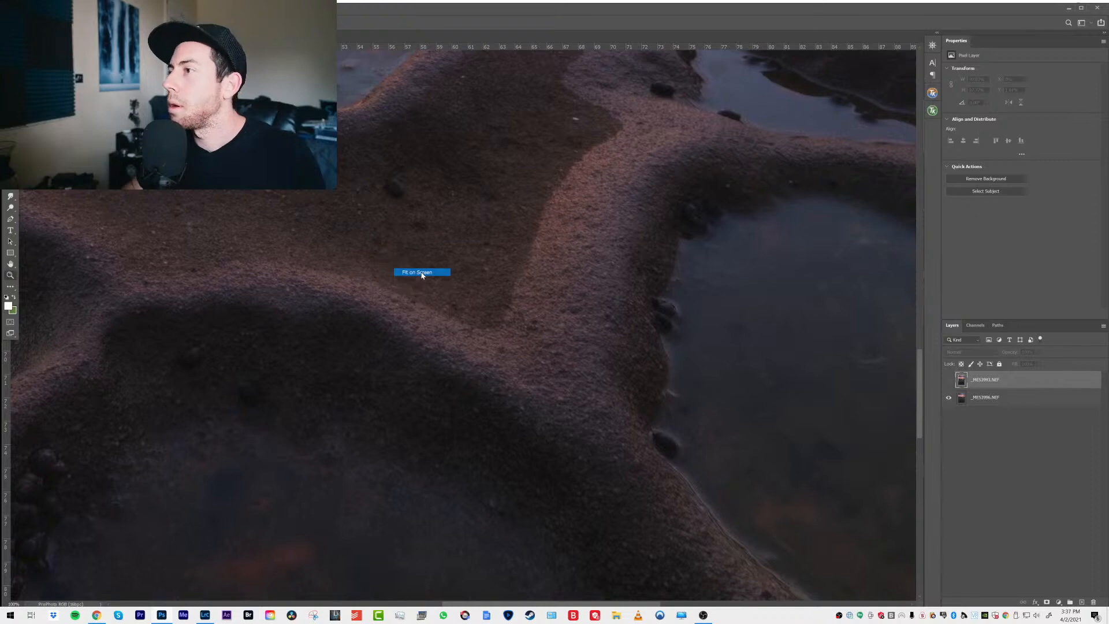
left_click(436, 277)
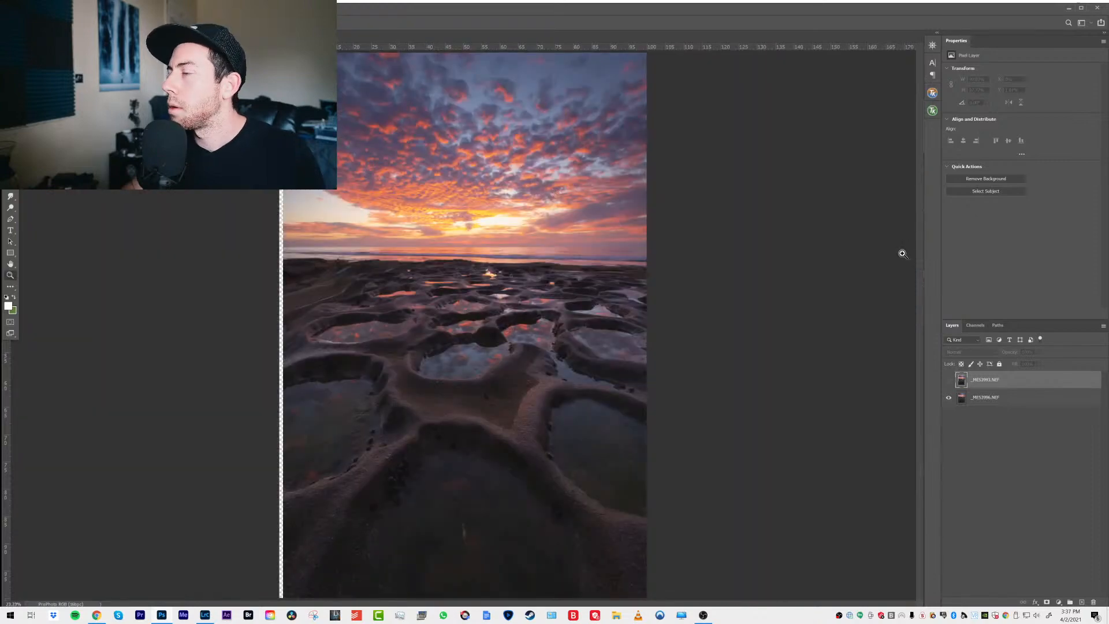
left_click(948, 382)
left_click(947, 382)
left_click(948, 383)
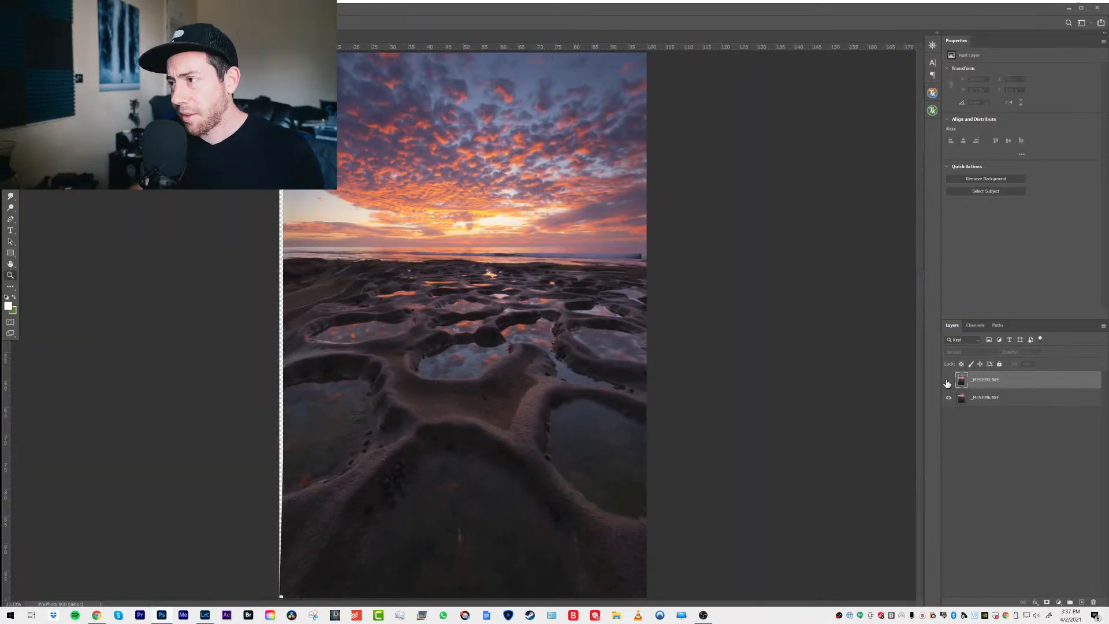
left_click(947, 382)
Step back repeatedly through the recent visibility changes of the top frame layer
left_click(34, 8)
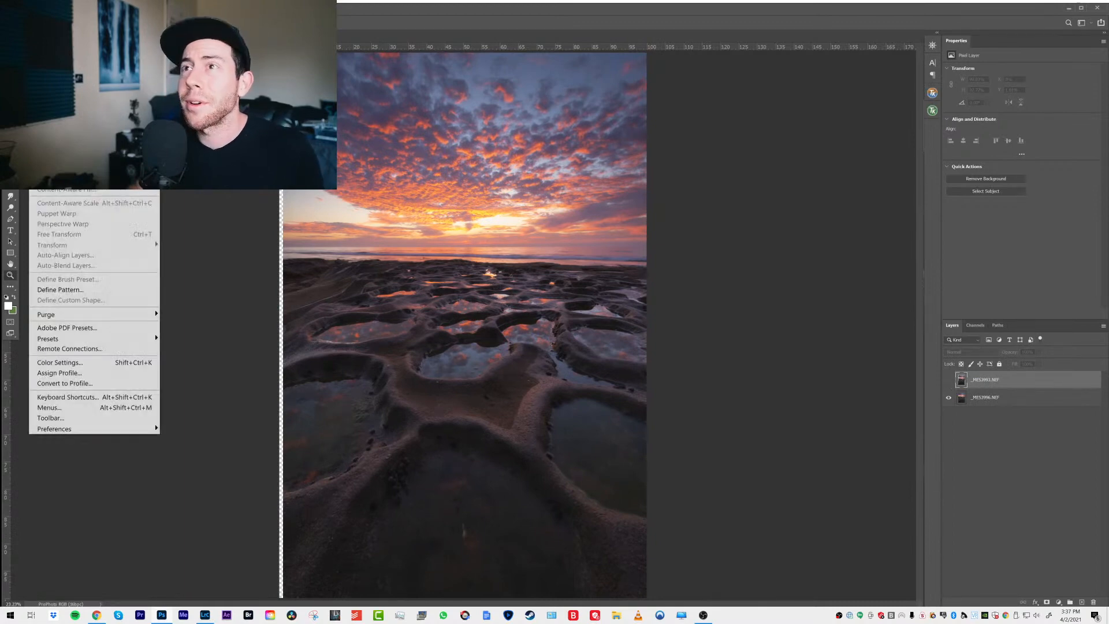
left_click(948, 380)
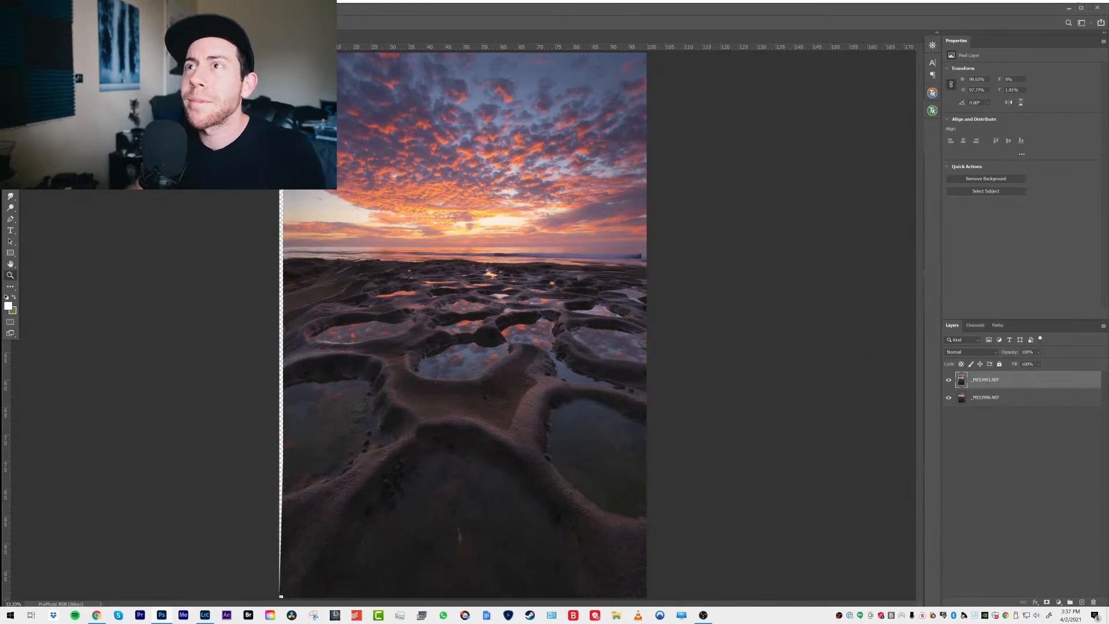
left_click(35, 8)
left_click(52, 21)
left_click(35, 8)
left_click(52, 21)
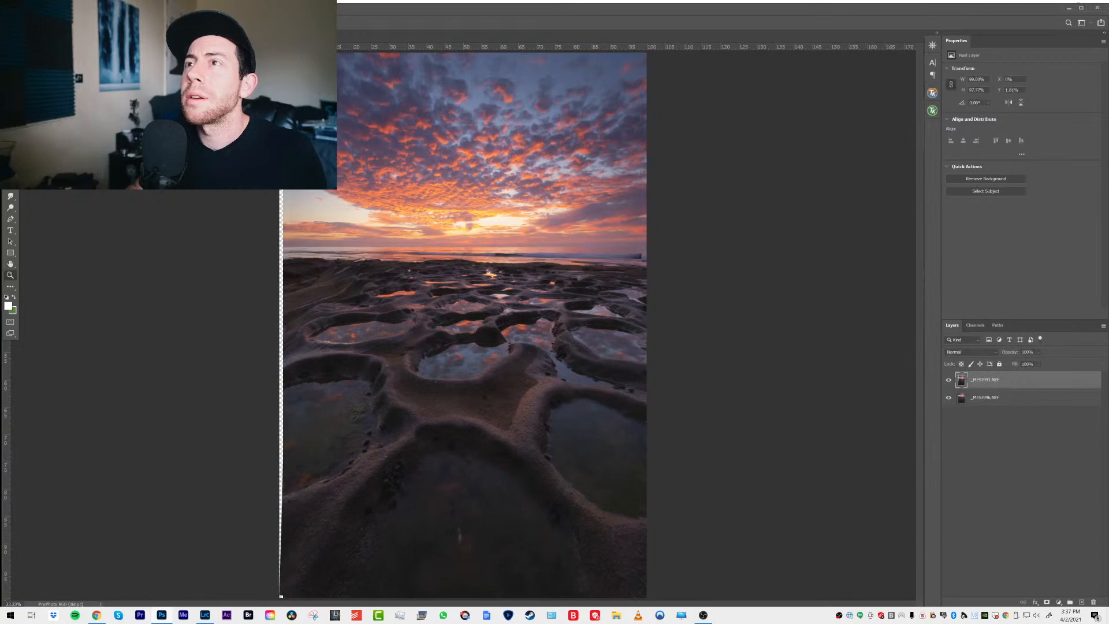
left_click(35, 8)
left_click(52, 21)
left_click(35, 8)
left_click(52, 21)
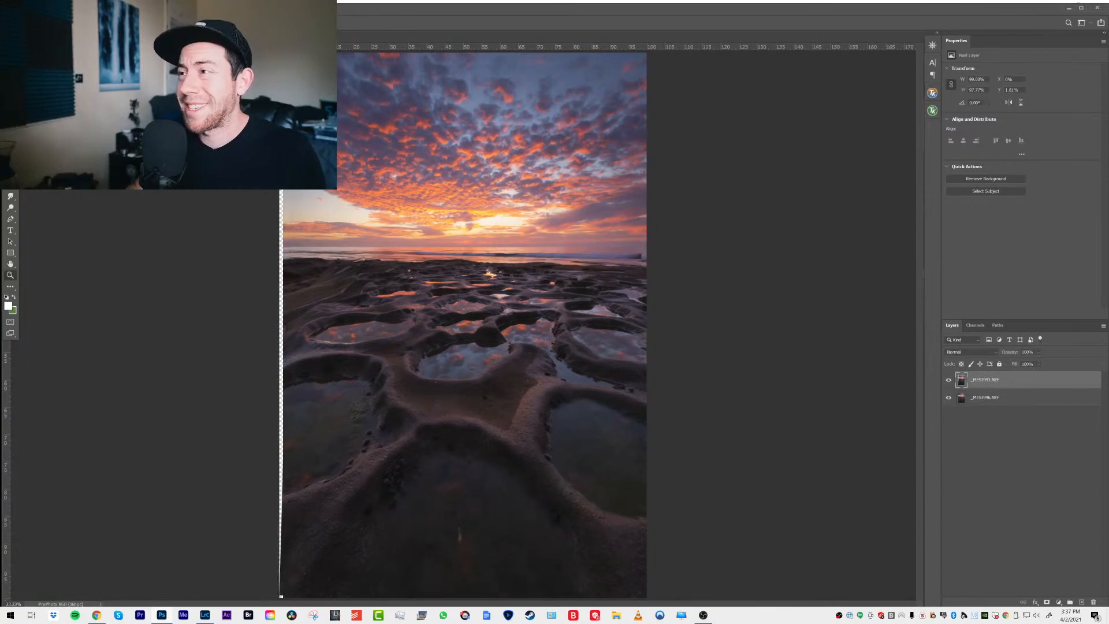
left_click(35, 9)
left_click(52, 20)
left_click(36, 8)
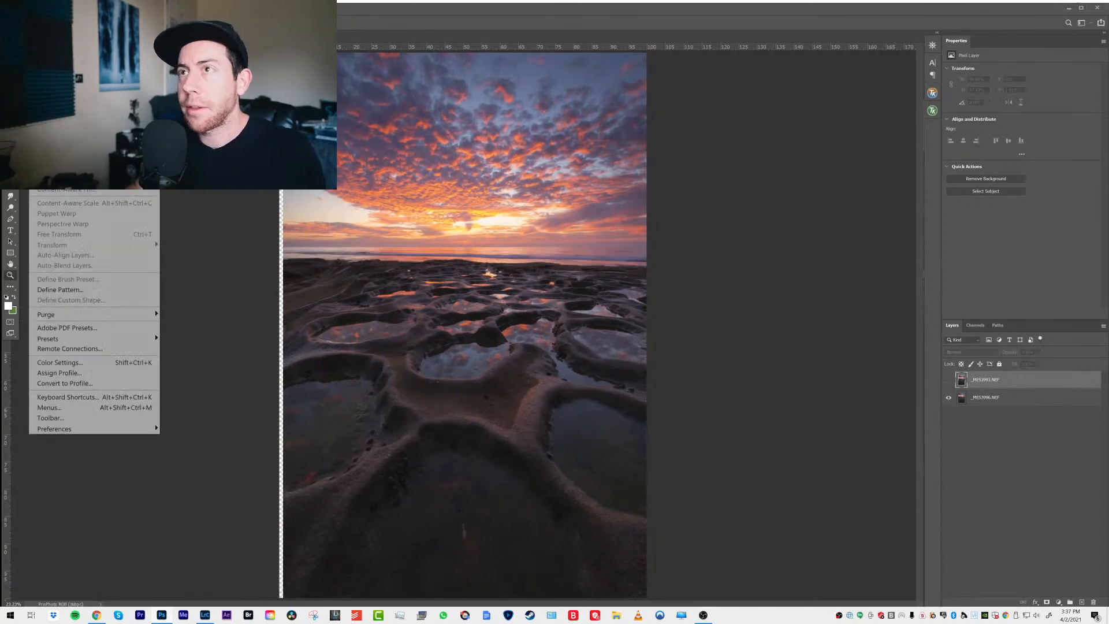
left_click(52, 21)
left_click(35, 8)
left_click(52, 20)
left_click(35, 8)
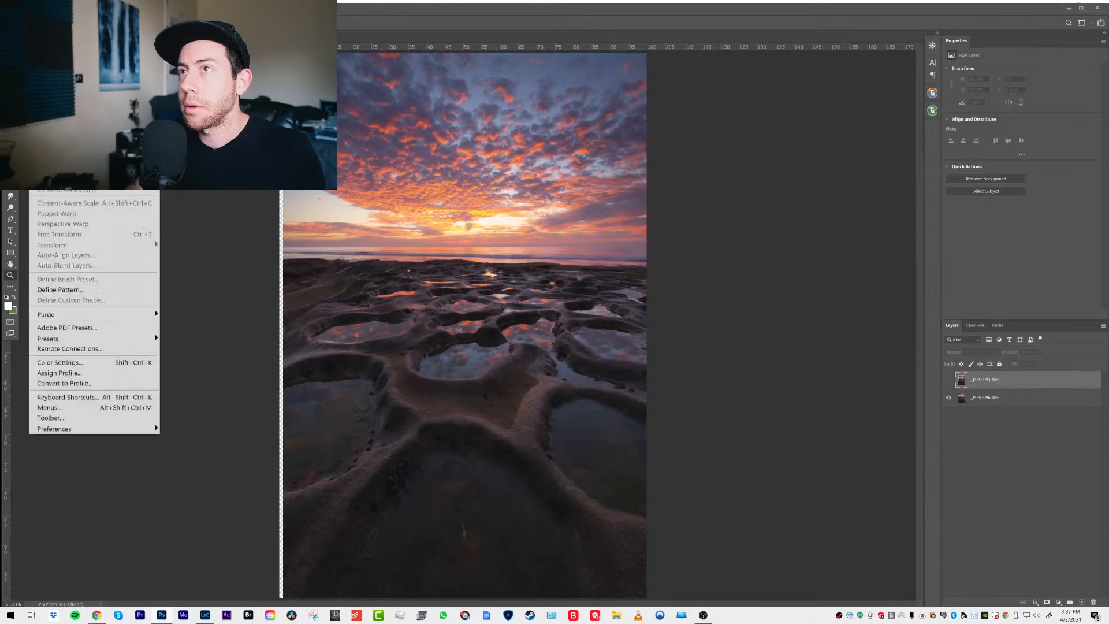
left_click(52, 20)
Toggle the last history state repeatedly to compare the frames with the top layer hidden and shown
left_click(35, 8)
left_click(57, 40)
left_click(36, 8)
left_click(58, 40)
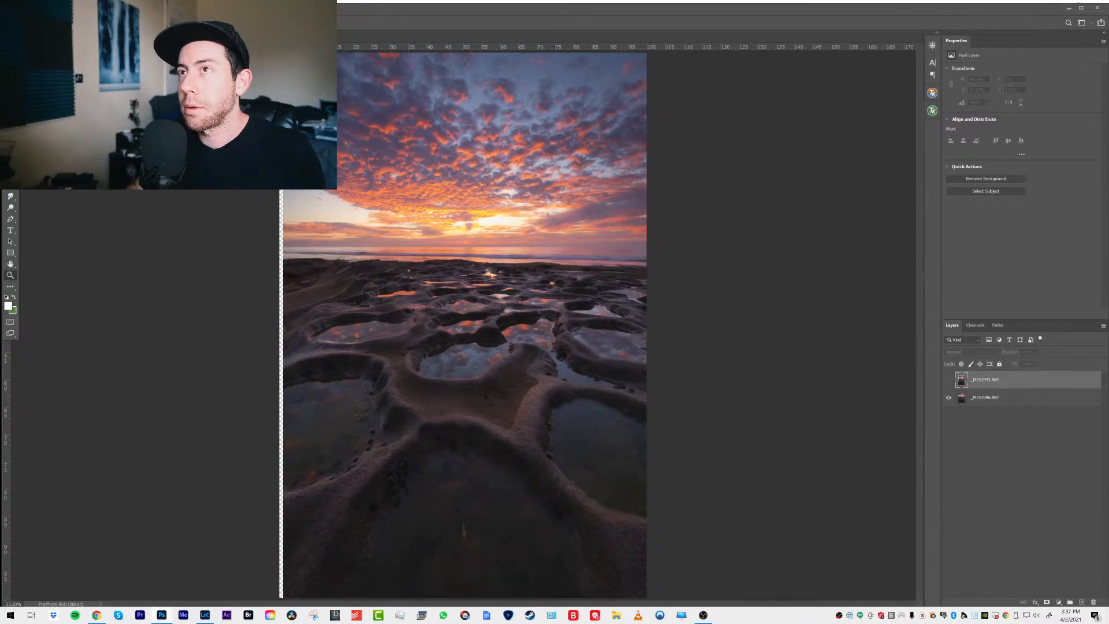
left_click(35, 8)
left_click(58, 40)
left_click(35, 8)
left_click(58, 40)
left_click(35, 9)
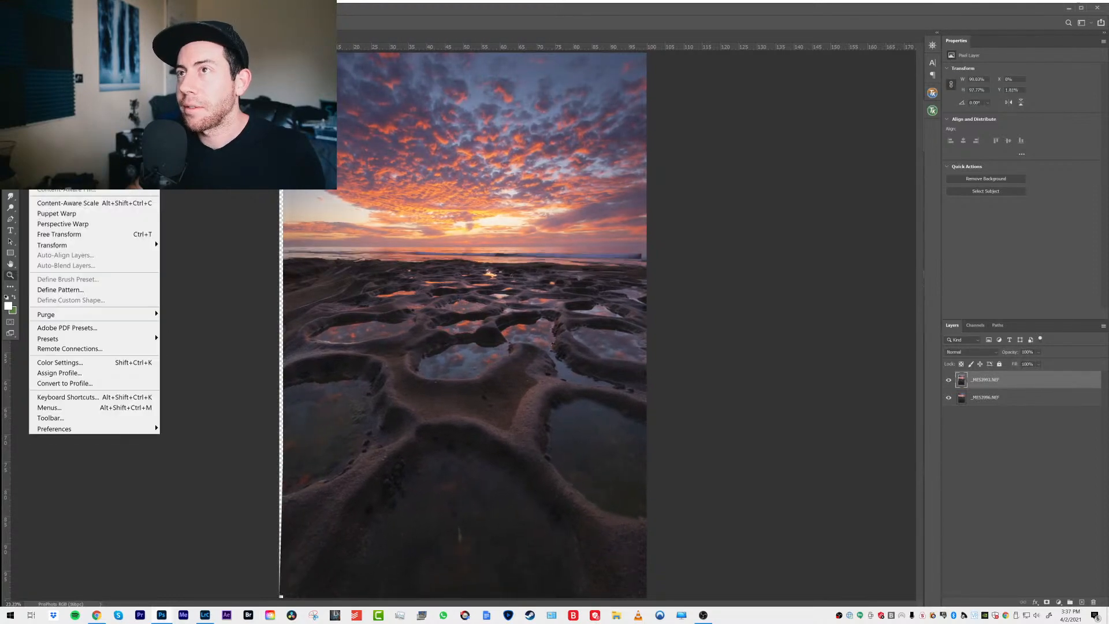
left_click(58, 41)
left_click(36, 8)
left_click(57, 41)
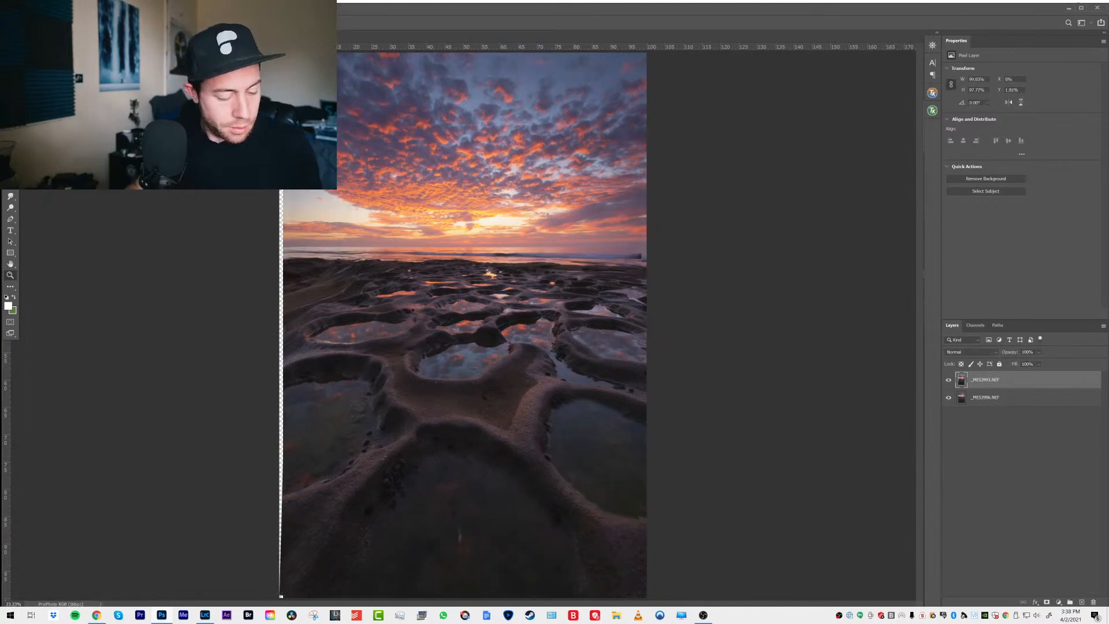
key("ctrl+comma")
key("ctrl+comma")
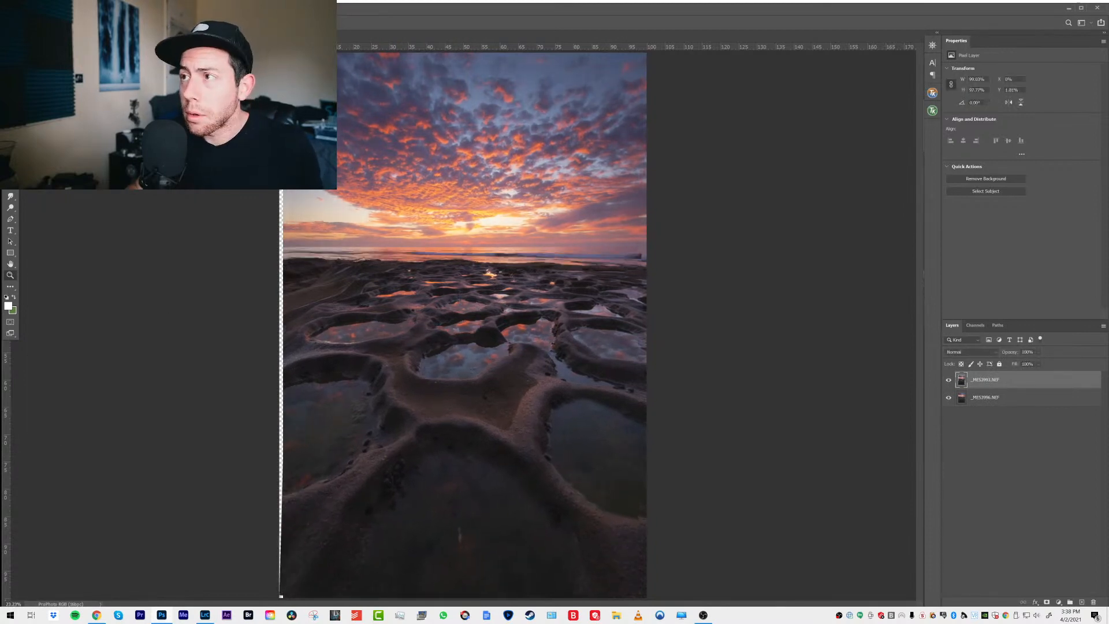
Undo the auto-alignment and the earlier layer edits, back to the state that still includes the Load Layers layer
key("ctrl+z")
key("ctrl+z")
key("ctrl+z")
key("ctrl+z")
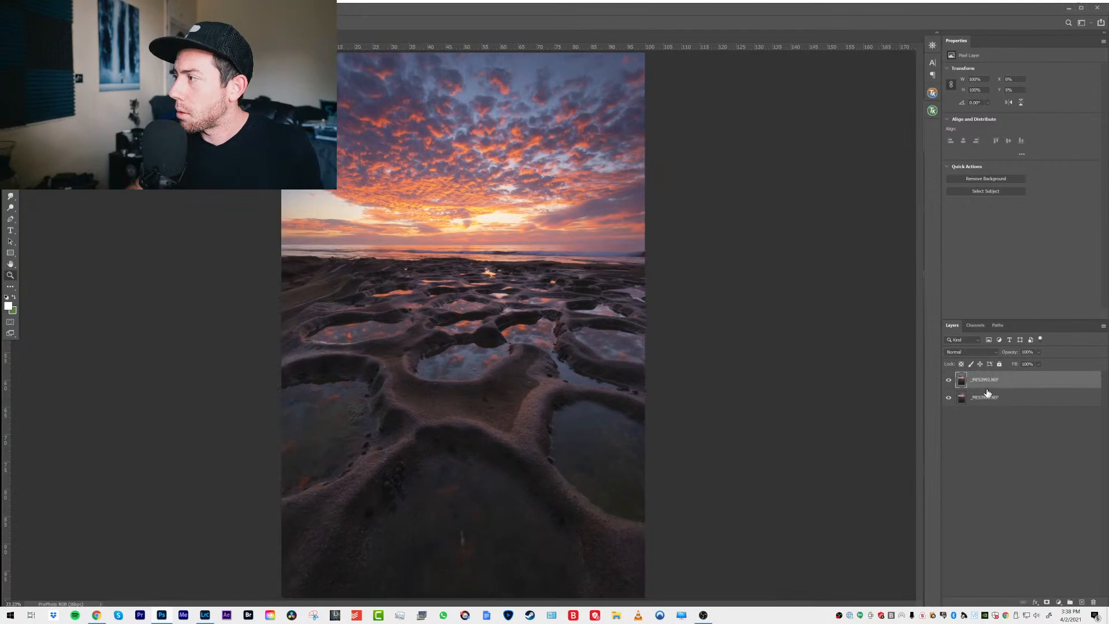
key("ctrl+z")
key("ctrl+z")
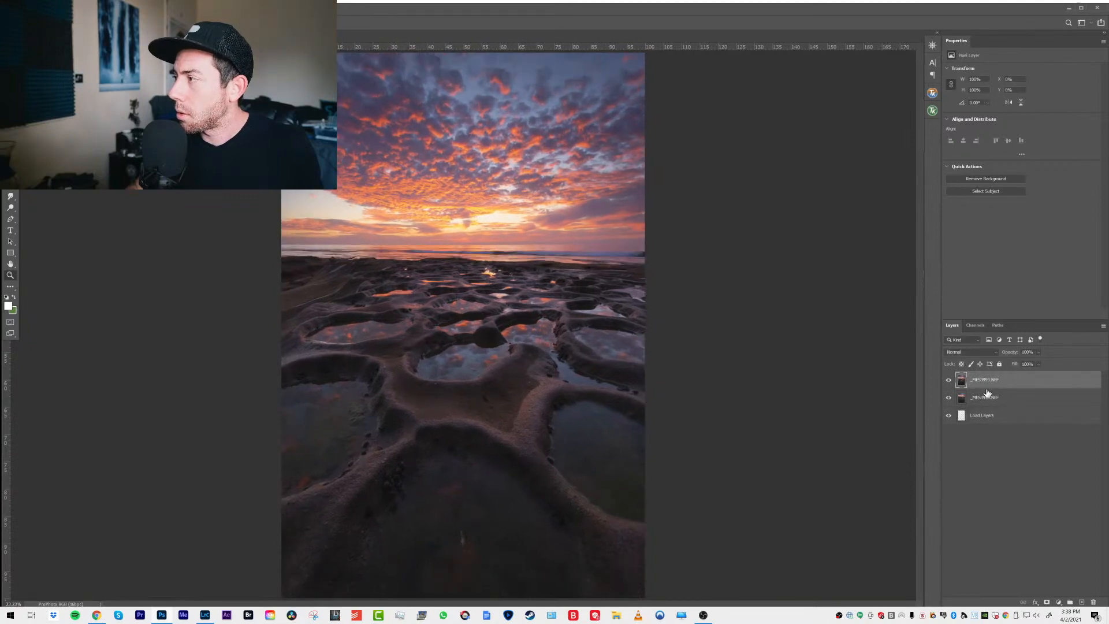
Compare the unaligned frames by hiding and showing the top layer
left_click(948, 380)
left_click(949, 380)
left_click(948, 381)
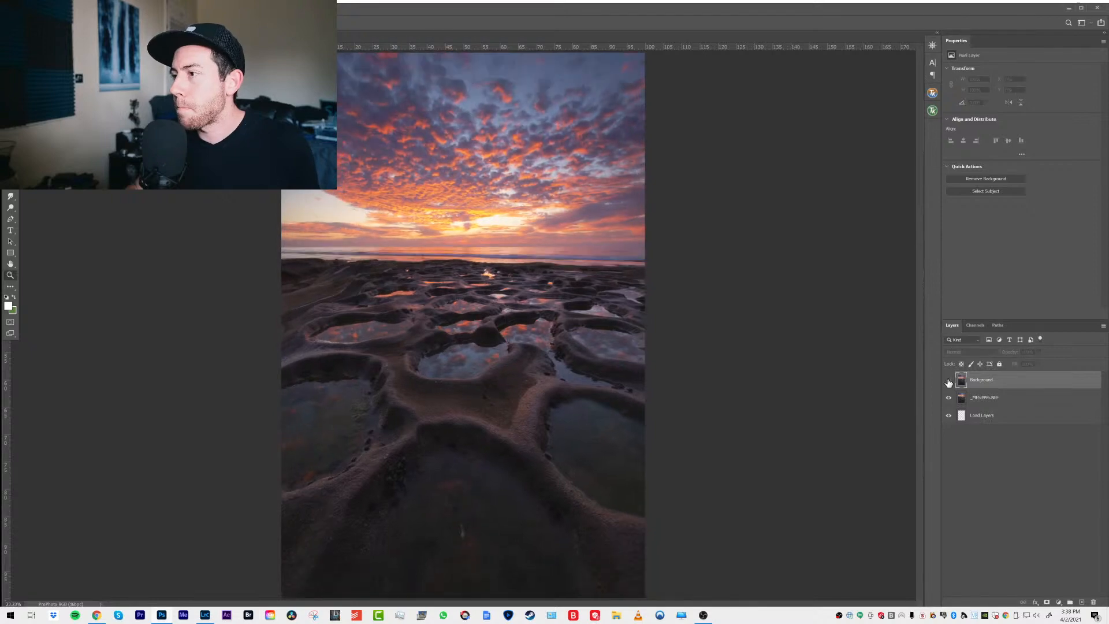
left_click(948, 380)
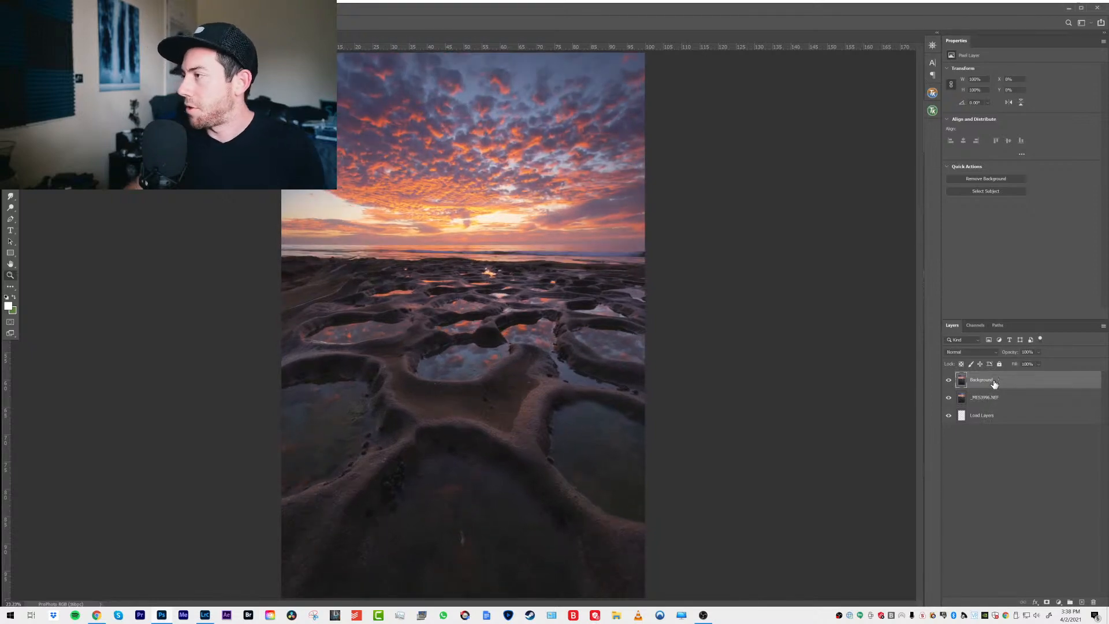
Delete the Load Layers layer and reselect the Background layer
left_click(984, 403)
left_click_drag(985, 415, 1092, 603)
left_click(968, 382)
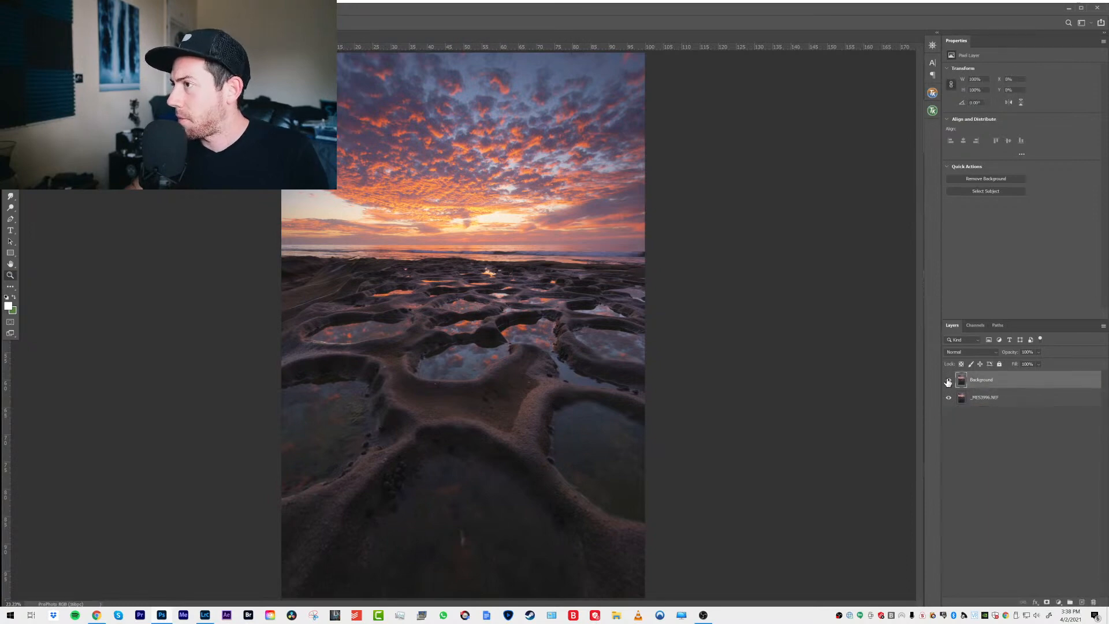
Examine the offset between the two frames by repeatedly switching the Background layer's visibility
left_click(949, 381)
left_click(948, 380)
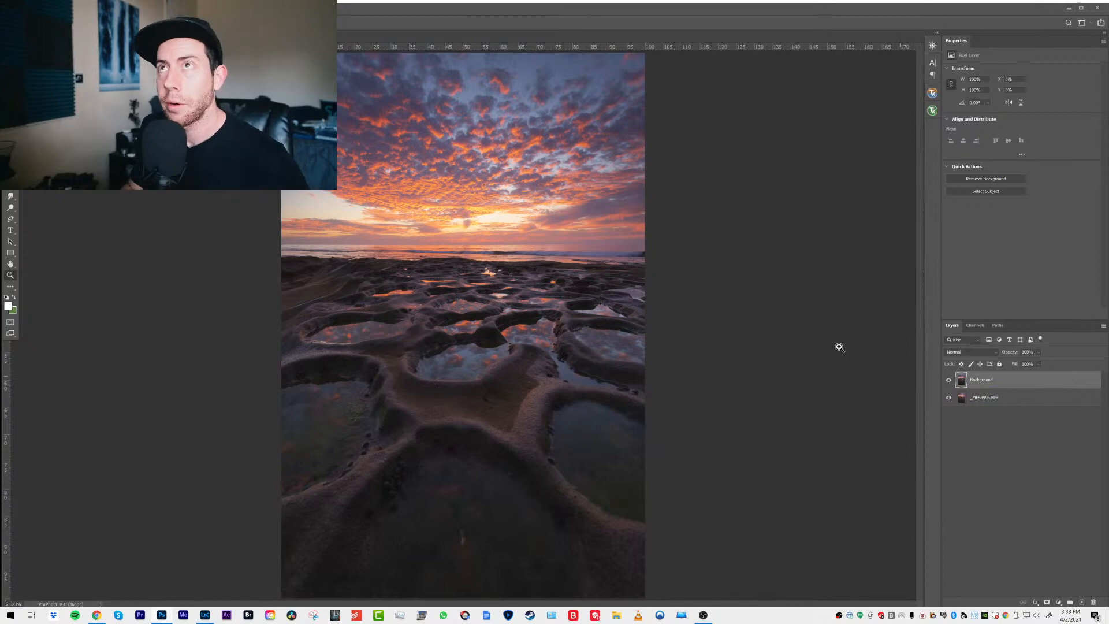
left_click(949, 381)
left_click(950, 383)
left_click(950, 382)
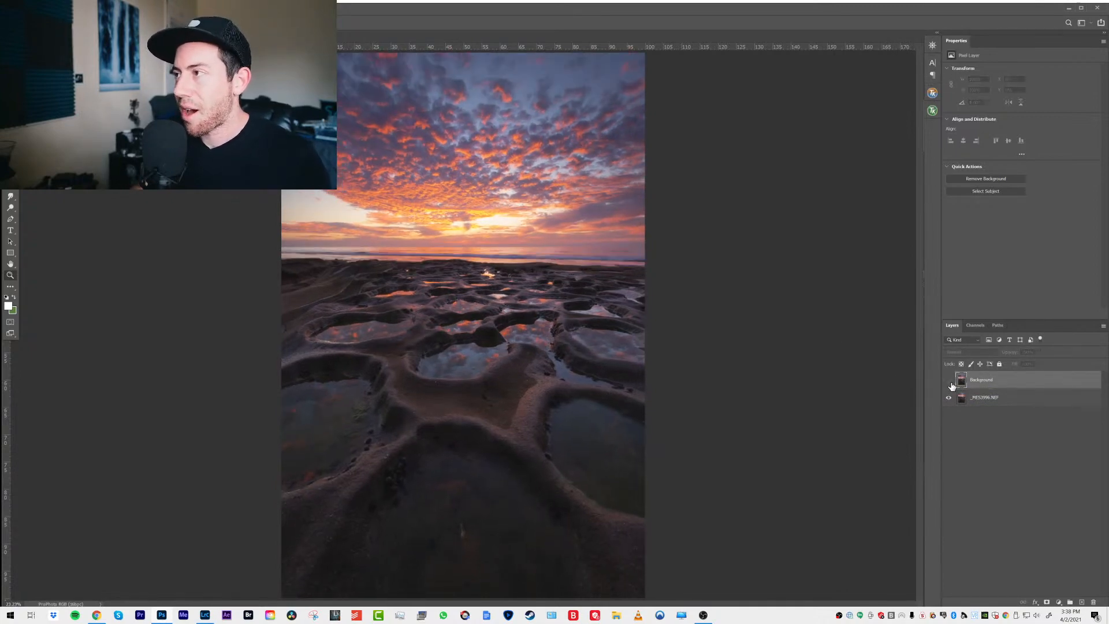
left_click(950, 383)
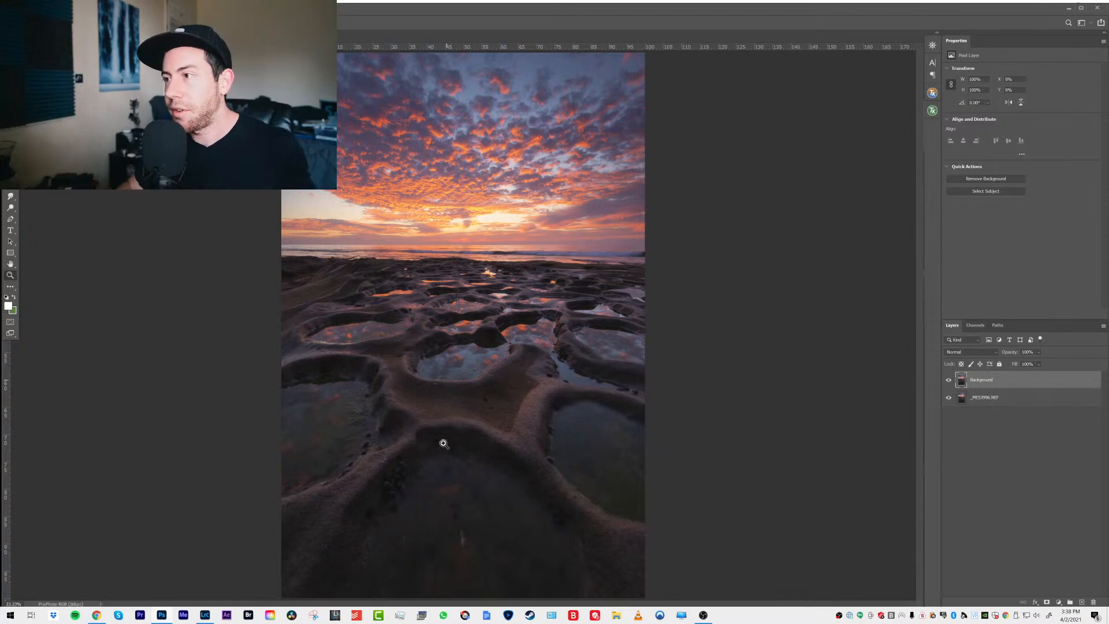
Compare the foreground tide pools of both frames close up, switching the Background layer's visibility, and return to the full view
left_click(374, 487)
left_click(374, 487)
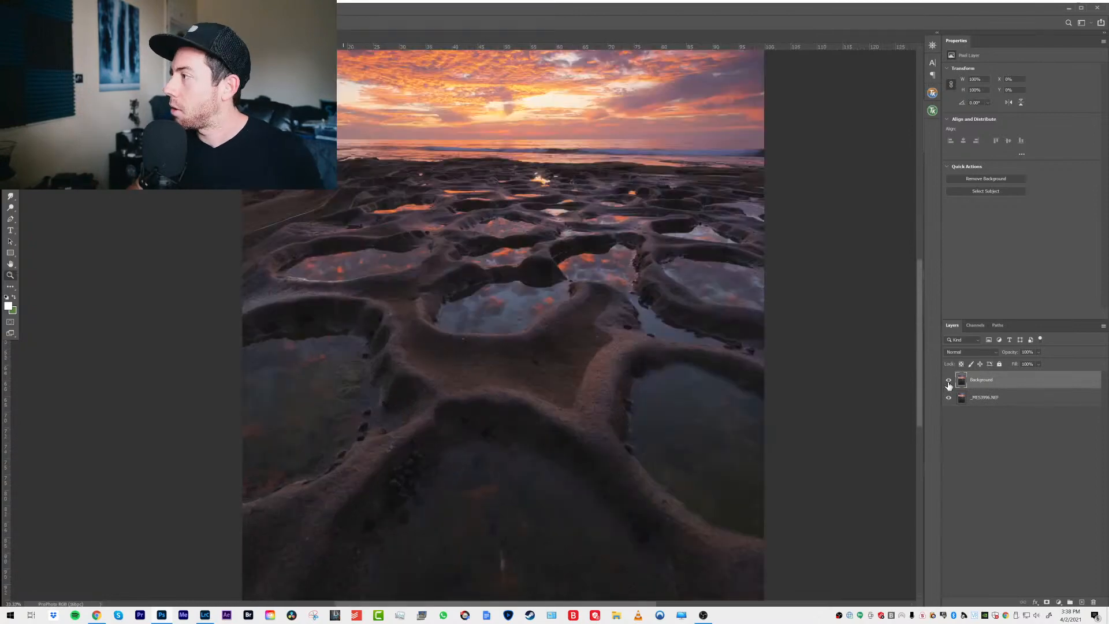
left_click(948, 380)
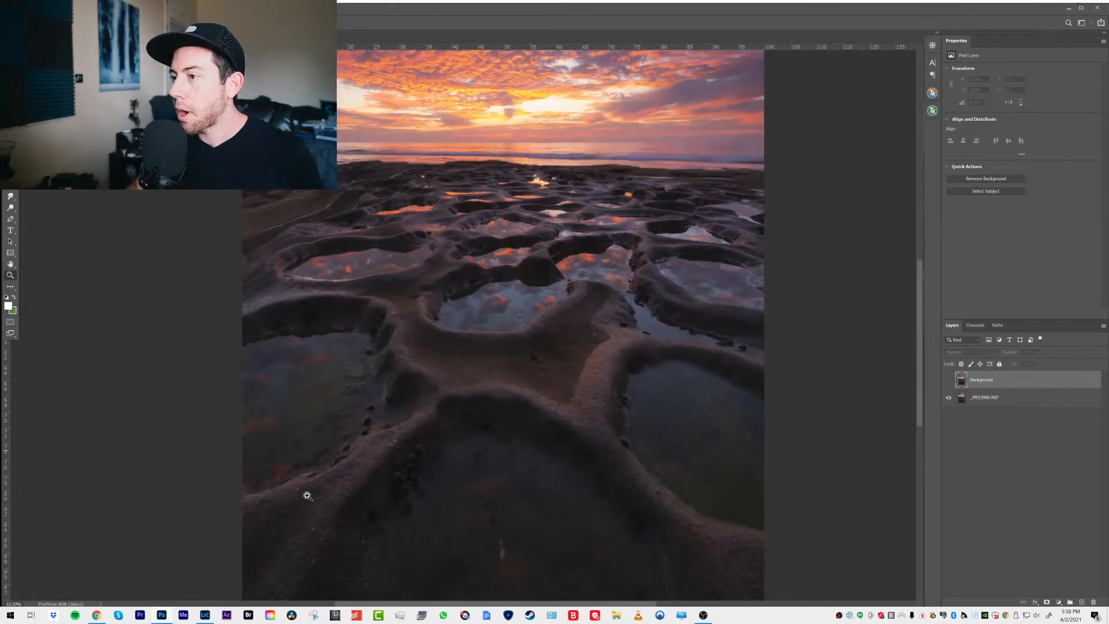
left_click(948, 380)
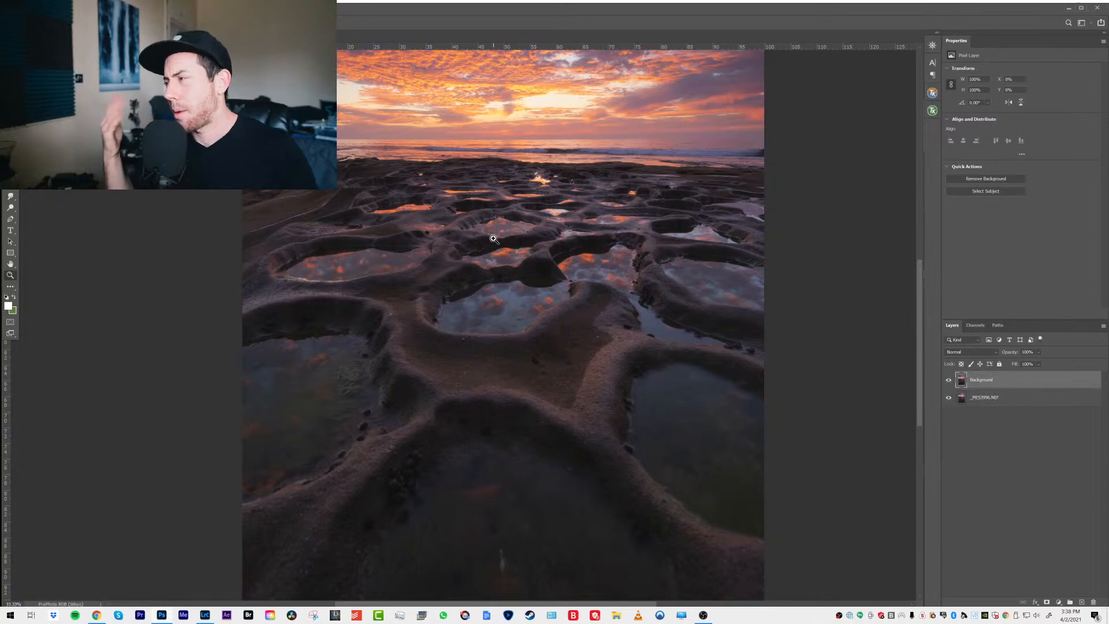
right_click(474, 219)
left_click(492, 223)
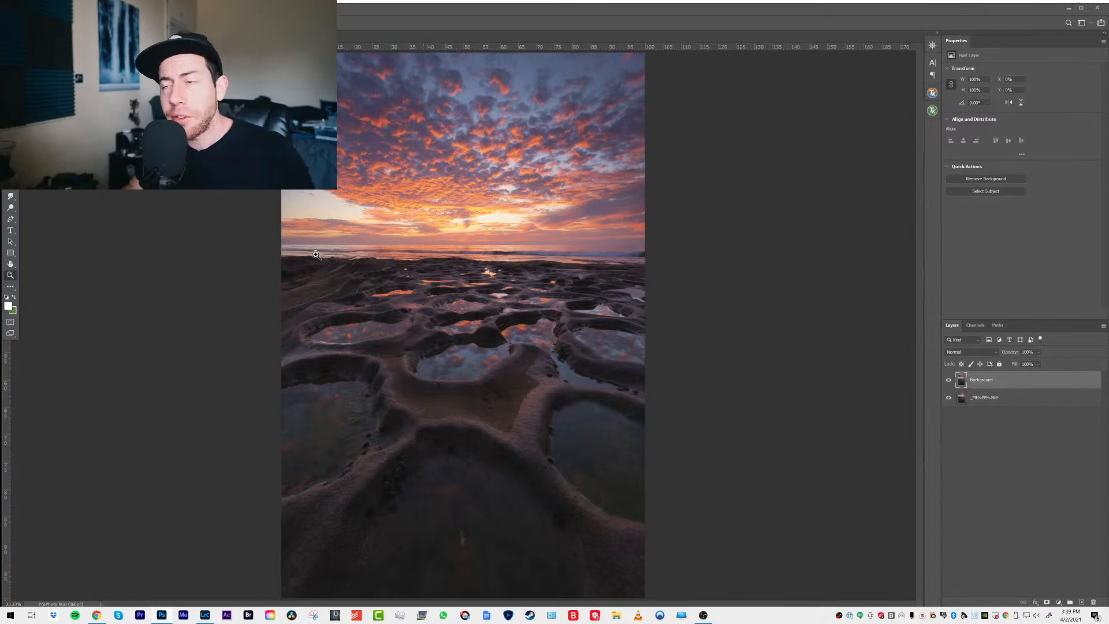
Set the Background layer's blend mode to Difference
left_click(970, 353)
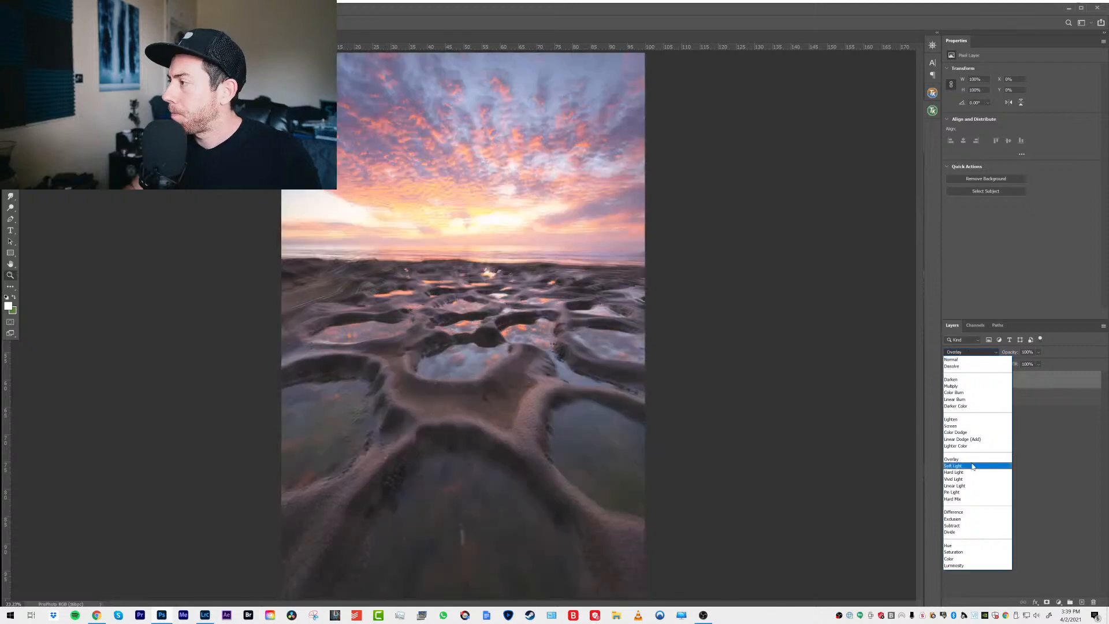
left_click(960, 512)
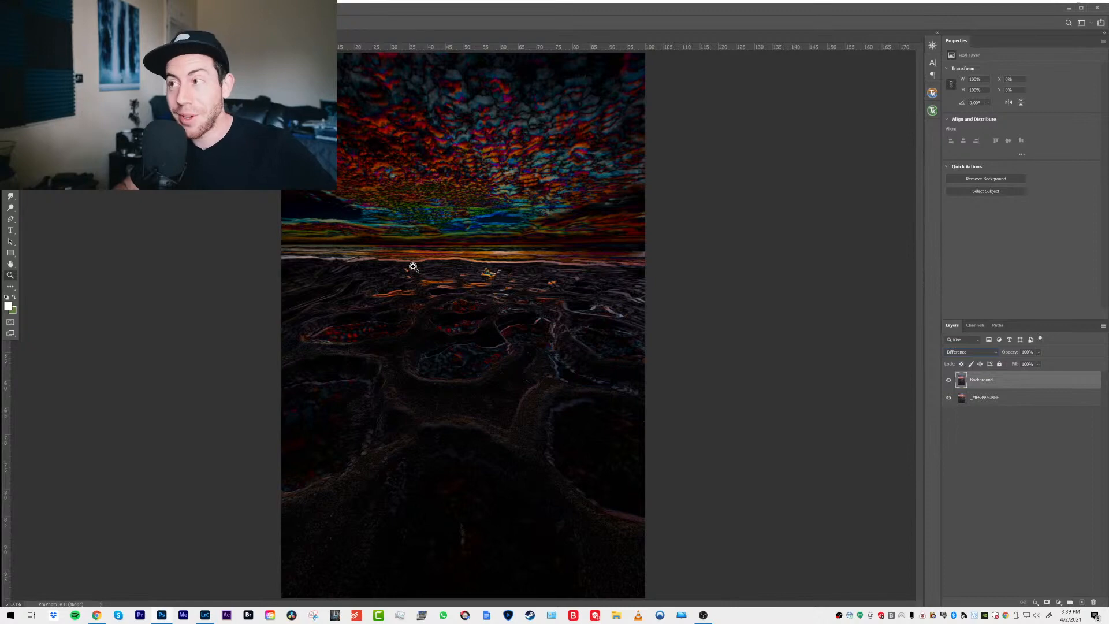
Nudge the Background layer with the Move tool to line up the foreground pools, ending at about X -0.22% and Y -0.15%
key("v")
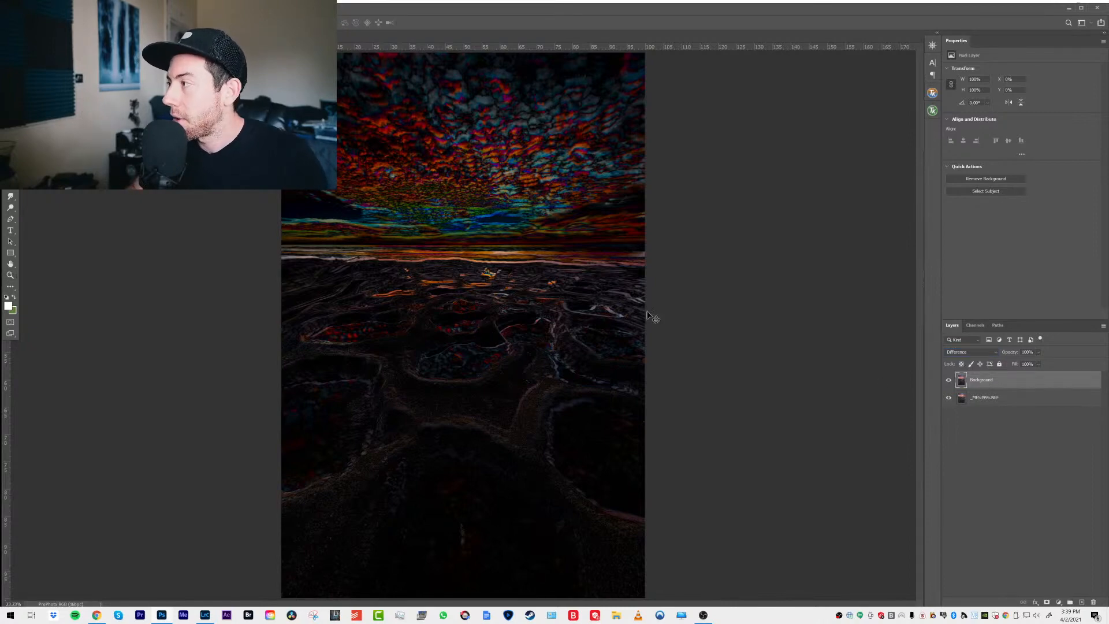
key("Down")
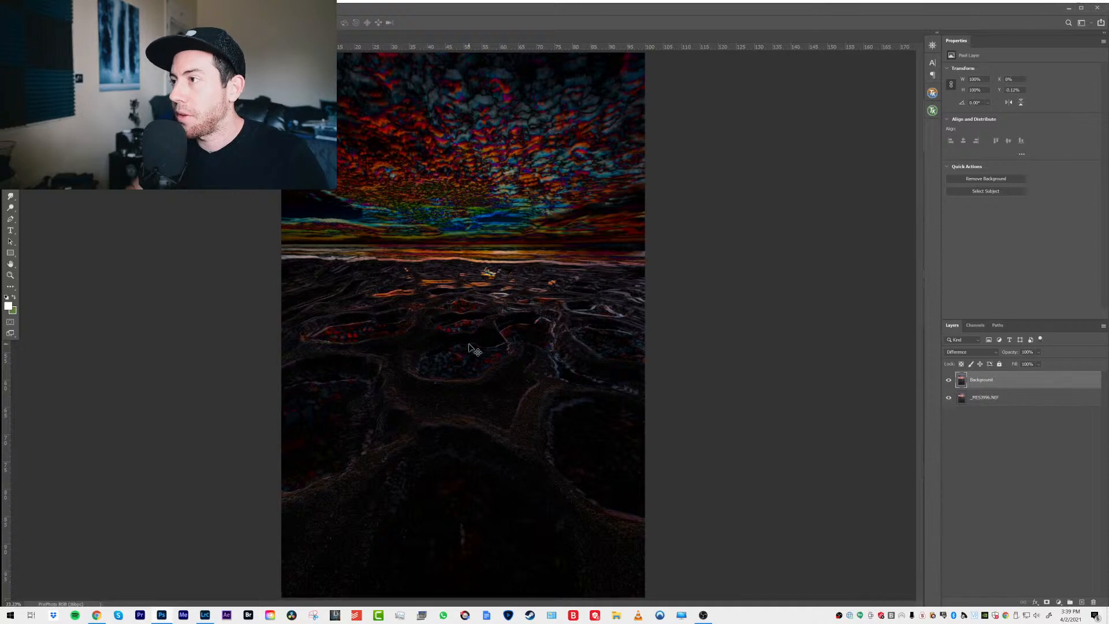
key("Down")
key("Down")
key("Down")
key("Down")
key("Down")
key("Down")
key("Down")
key("Down")
key("Down")
key("Down")
key("Down")
key("Down")
key("Down")
key("Down")
key("Down")
key("Down")
key("Down")
key("Down")
key("Down")
key("Down")
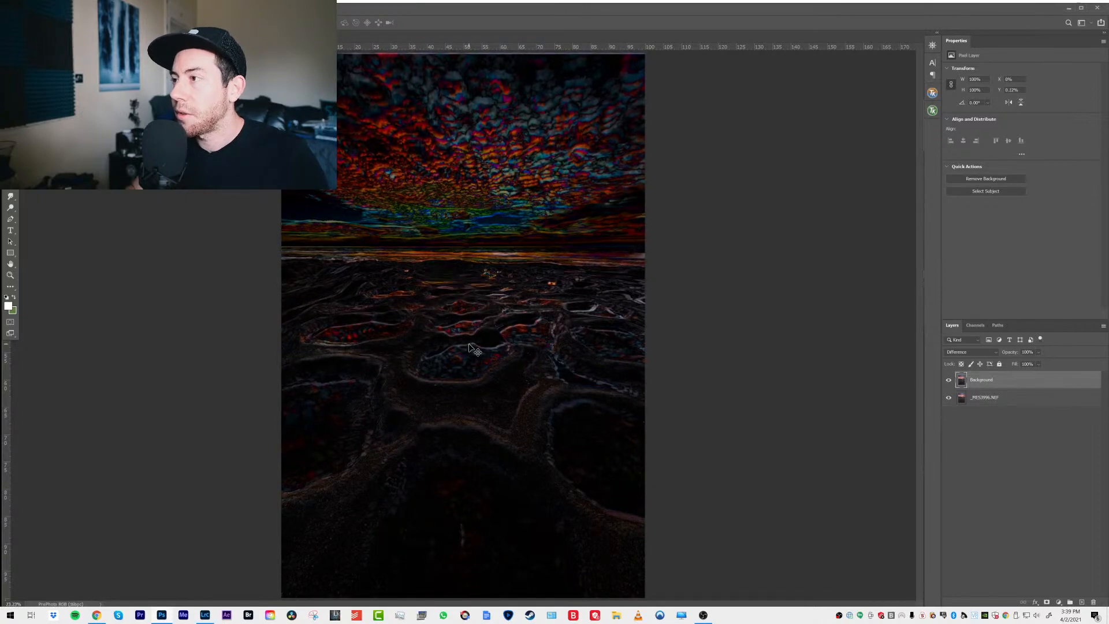
key("Left")
key("Left")
key("Left")
key("Left")
key("Left")
key("Up")
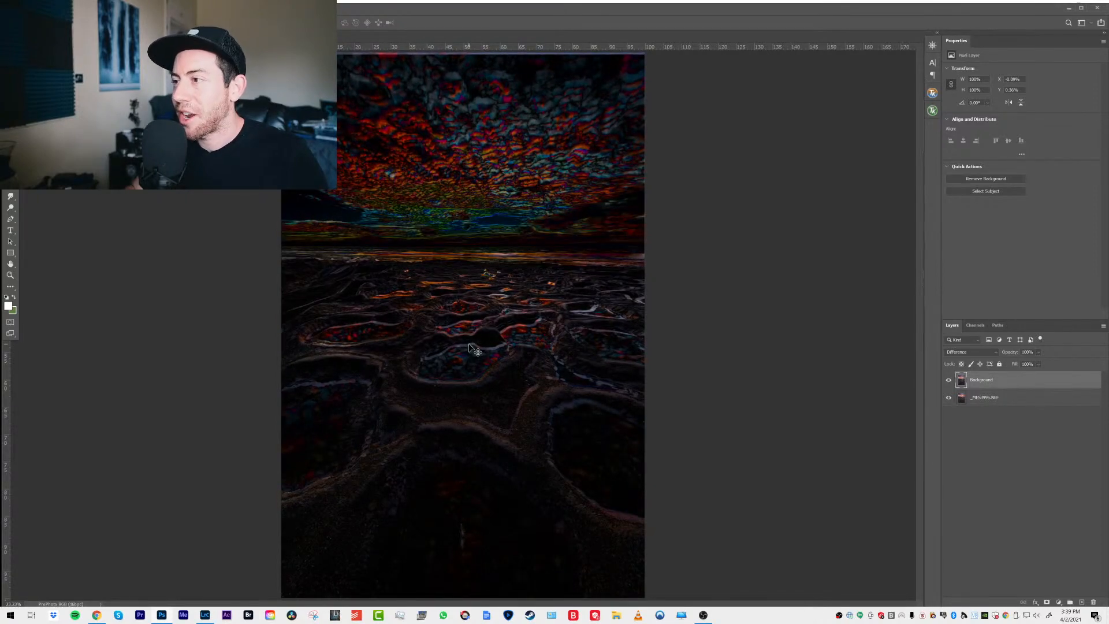
key("Up")
key("Up")
key("Up")
key("Up")
key("Up")
key("Up")
key("Up")
key("Up")
key("Up")
key("Up")
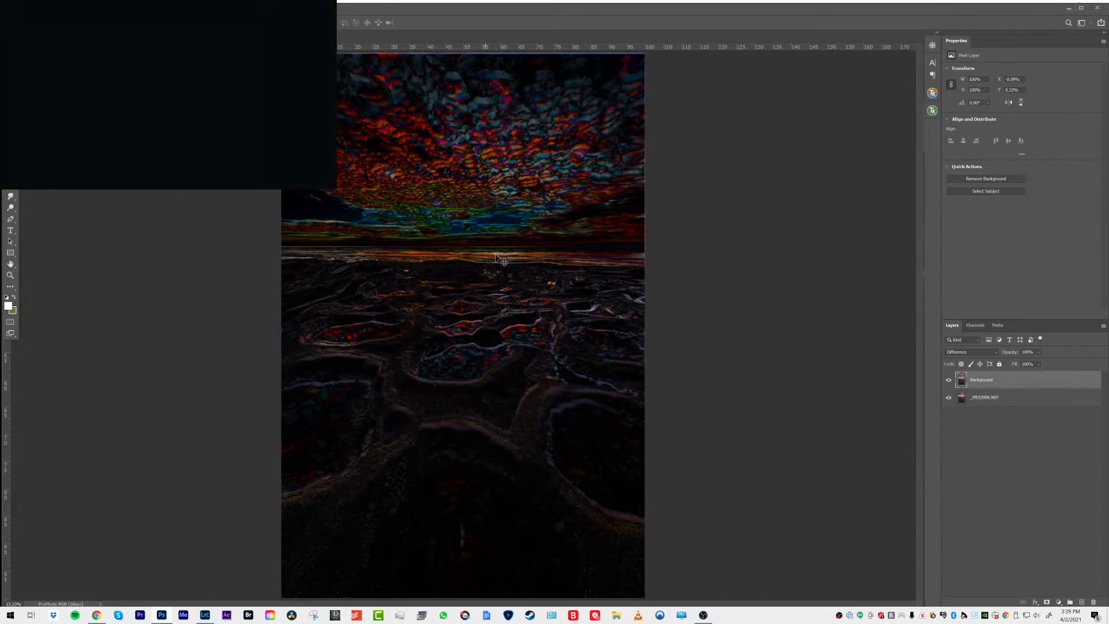
key("Up")
key("Up")
key("Up")
key("Up")
key("Up")
key("Up")
key("Up")
key("Up")
key("Up")
key("Up")
key("Up")
key("Up")
key("Up")
key("Up")
key("Up")
key("Up")
key("Up")
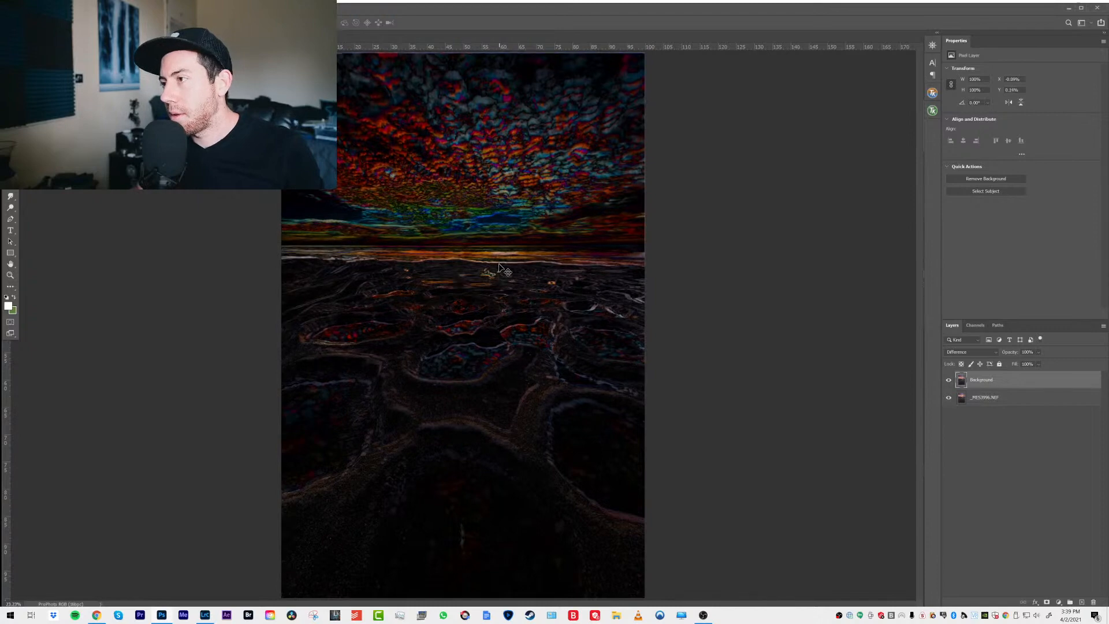
key("Left")
key("Left")
key("Left")
key("Left")
key("Left")
key("Left")
key("Left")
key("Left")
key("Left")
key("Left")
key("Up")
key("Up")
key("Up")
key("Up")
key("Up")
key("Up")
key("Up")
key("Up")
key("Up")
key("Up")
key("Up")
key("Up")
key("Up")
key("Up")
key("Up")
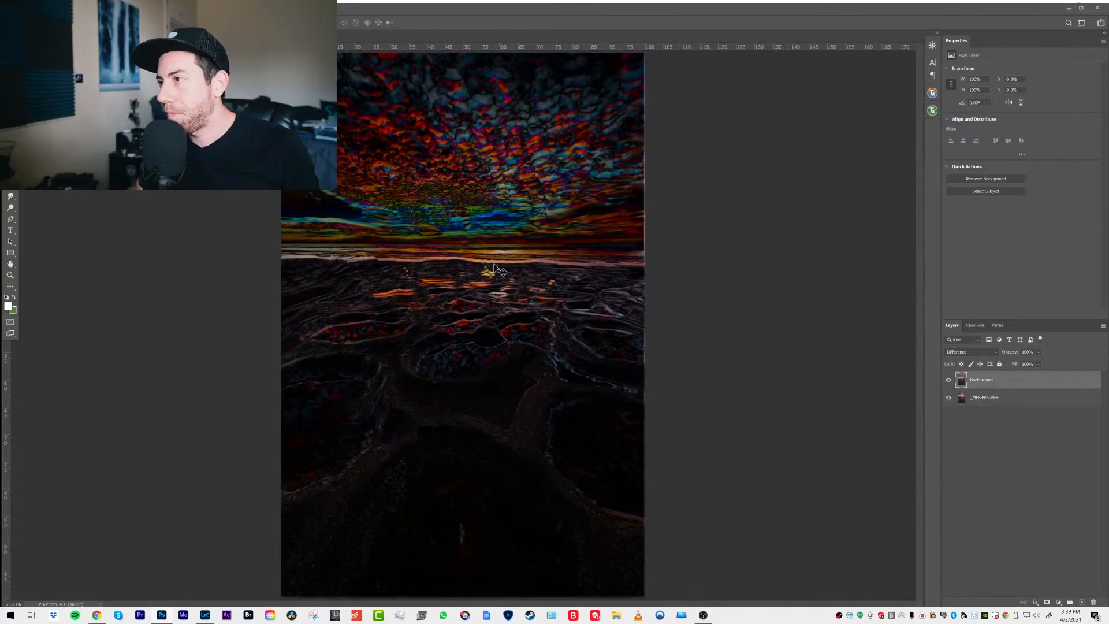
key("Right")
key("Right")
key("Right")
key("Right")
key("Down")
key("Down")
key("Down")
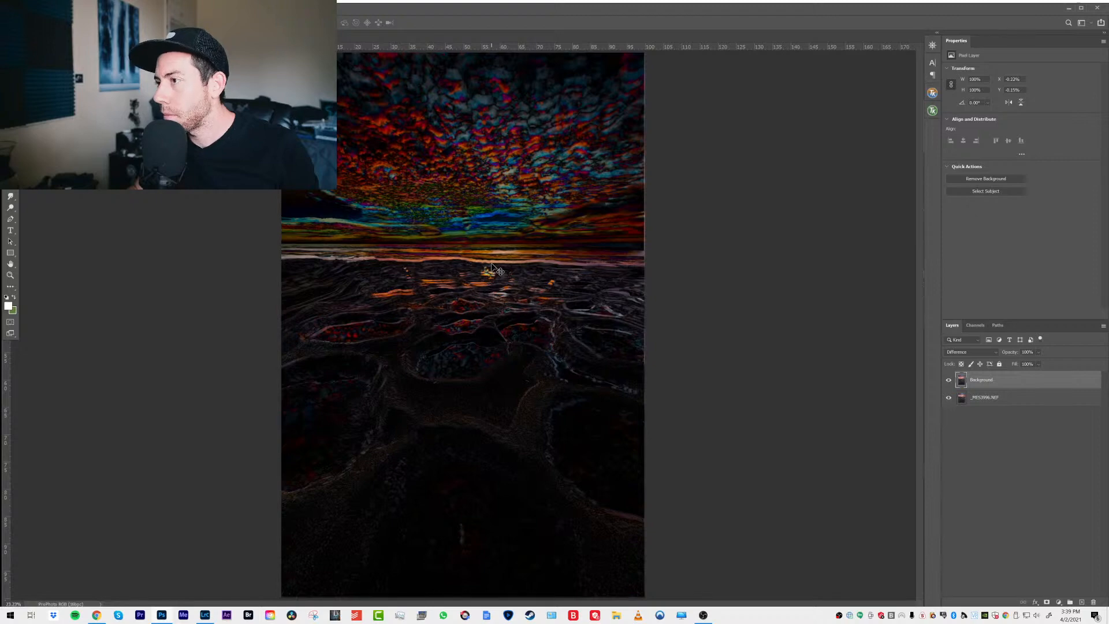
Restore the Background layer's blend mode to Normal and check the manual alignment by switching its visibility
left_click(976, 353)
left_click(960, 355)
left_click(948, 380)
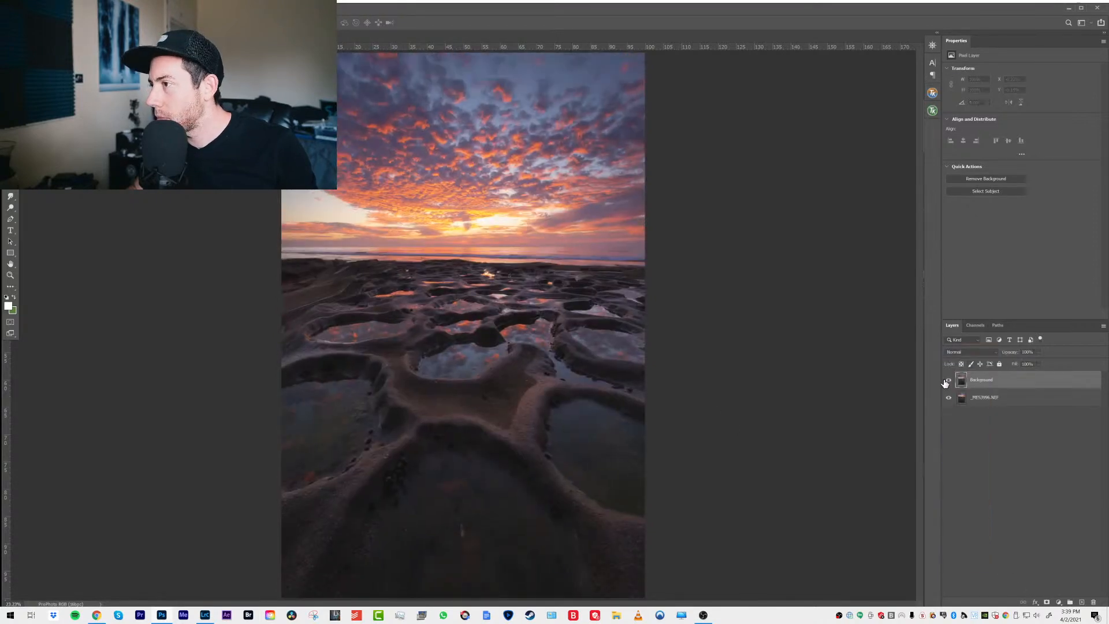
left_click(946, 382)
left_click(946, 382)
left_click(946, 382)
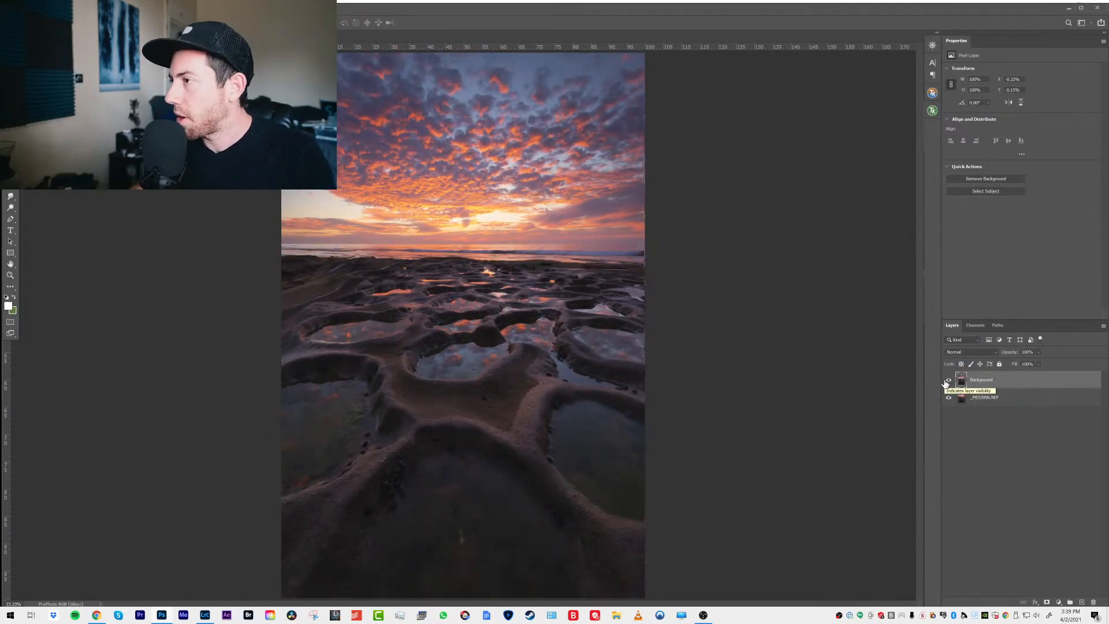
left_click(947, 381)
left_click(947, 381)
Scale the Background layer down to about 98.62% with Free Transform
left_click(985, 399)
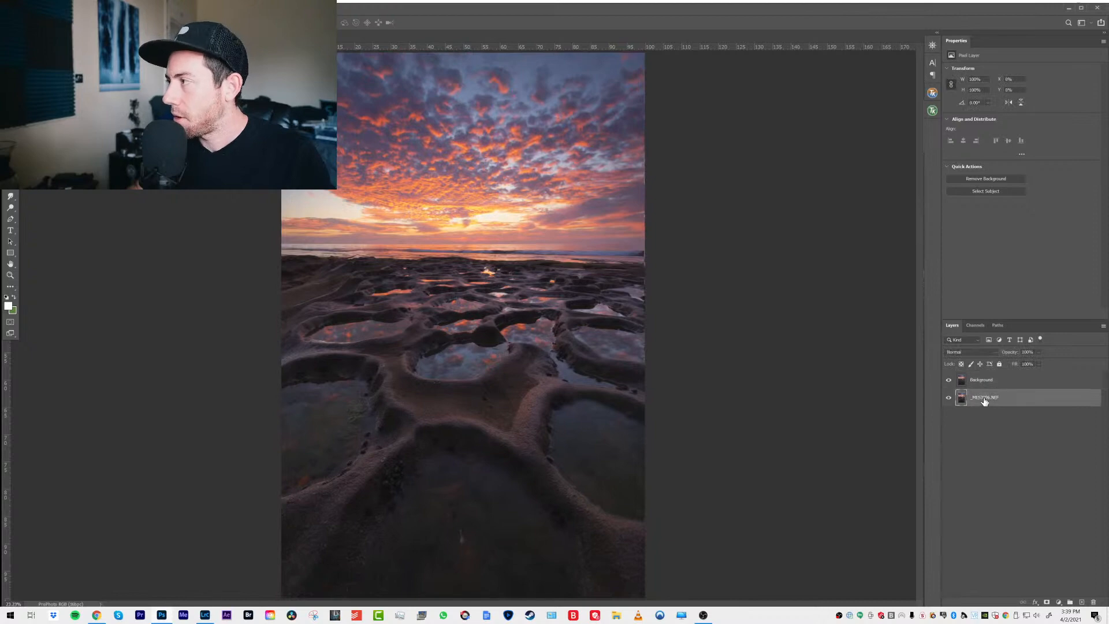
left_click(982, 385)
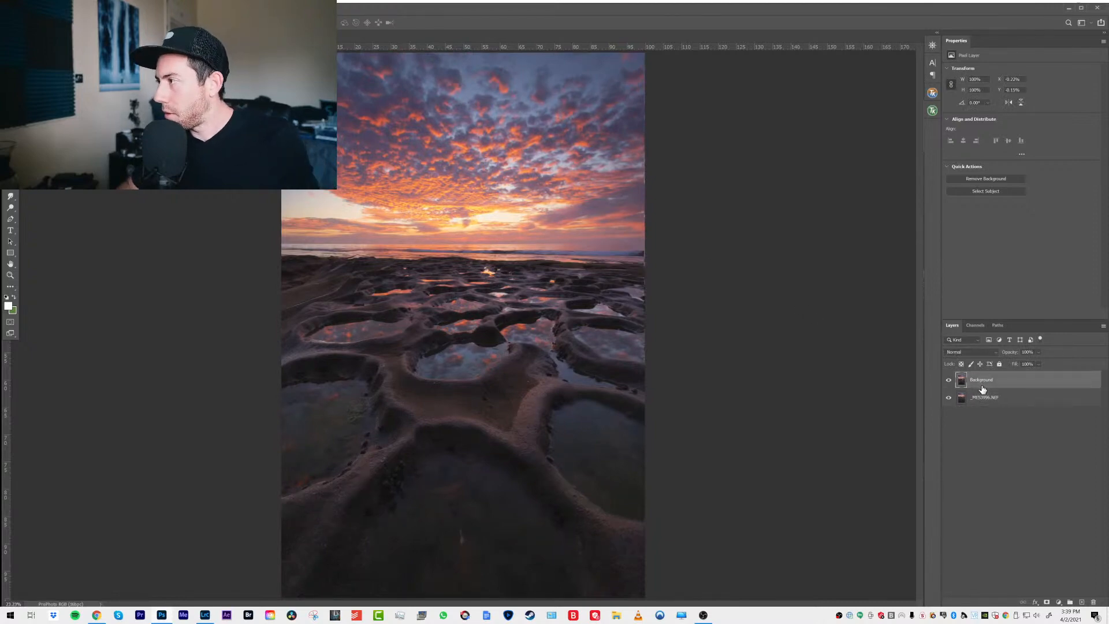
key("ctrl+t")
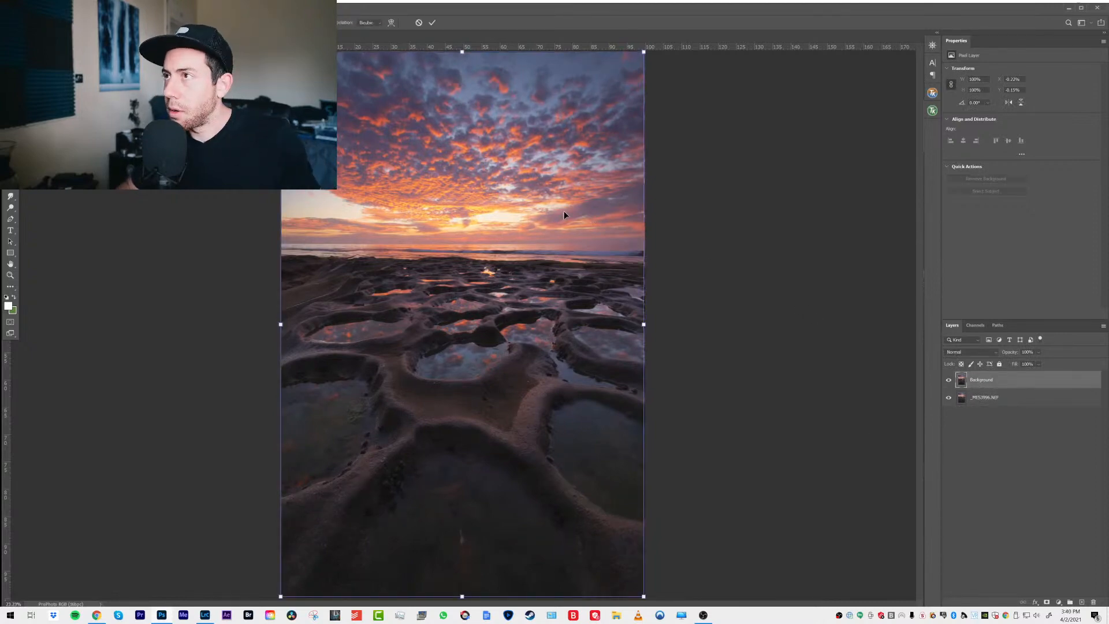
left_click_drag(280, 52, 282, 55)
key("Return")
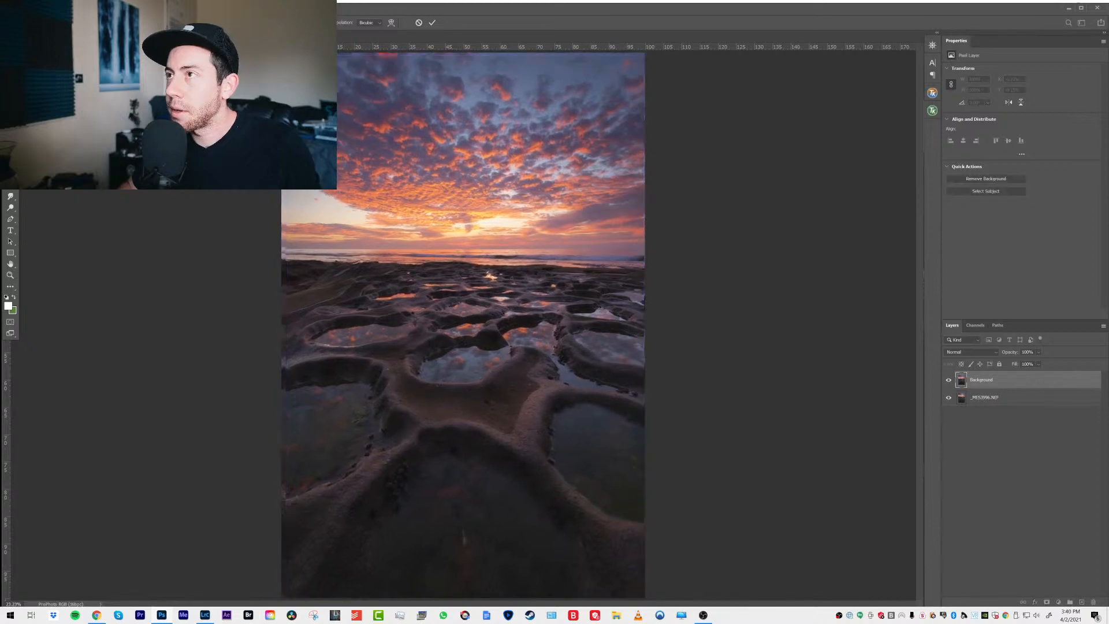
Set the Background layer's blend mode to Difference and nudge it to realign the foreground pools, ending at about X 0.4% and Y 0.6%
left_click(976, 353)
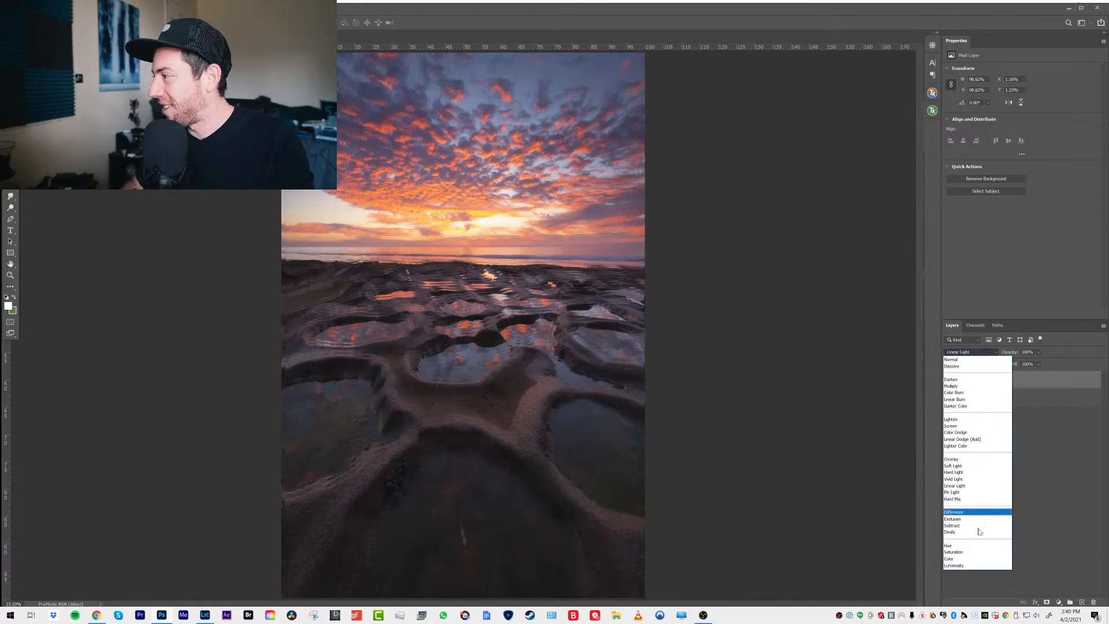
left_click(973, 513)
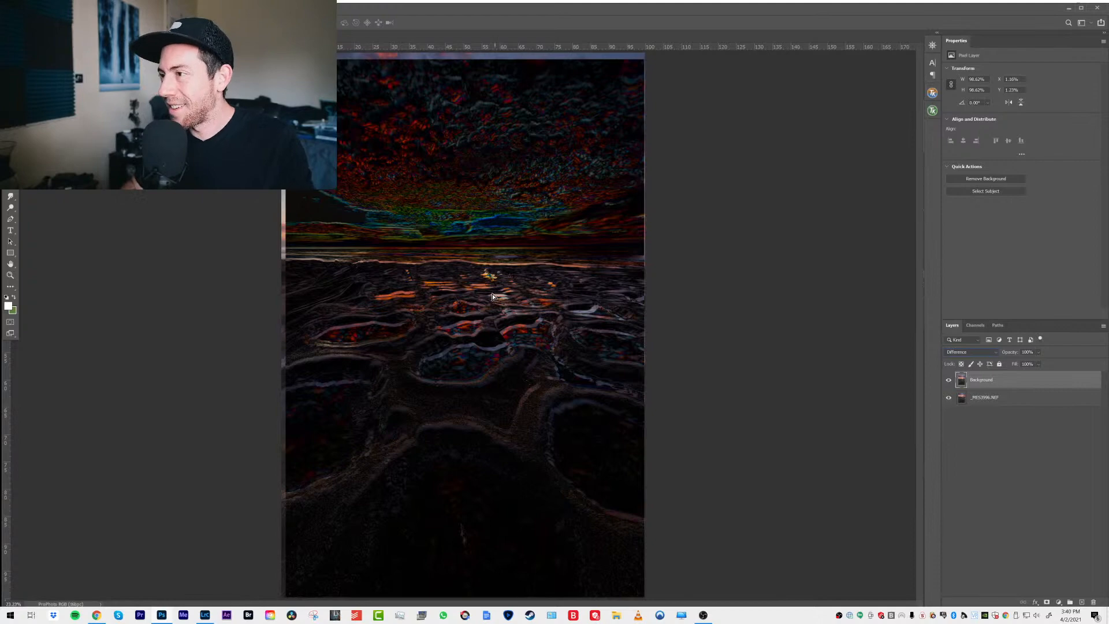
key("Left")
left_click_drag(492, 293, 492, 292)
key("Up")
key("Up")
key("Up")
key("Up")
key("Up")
key("Up")
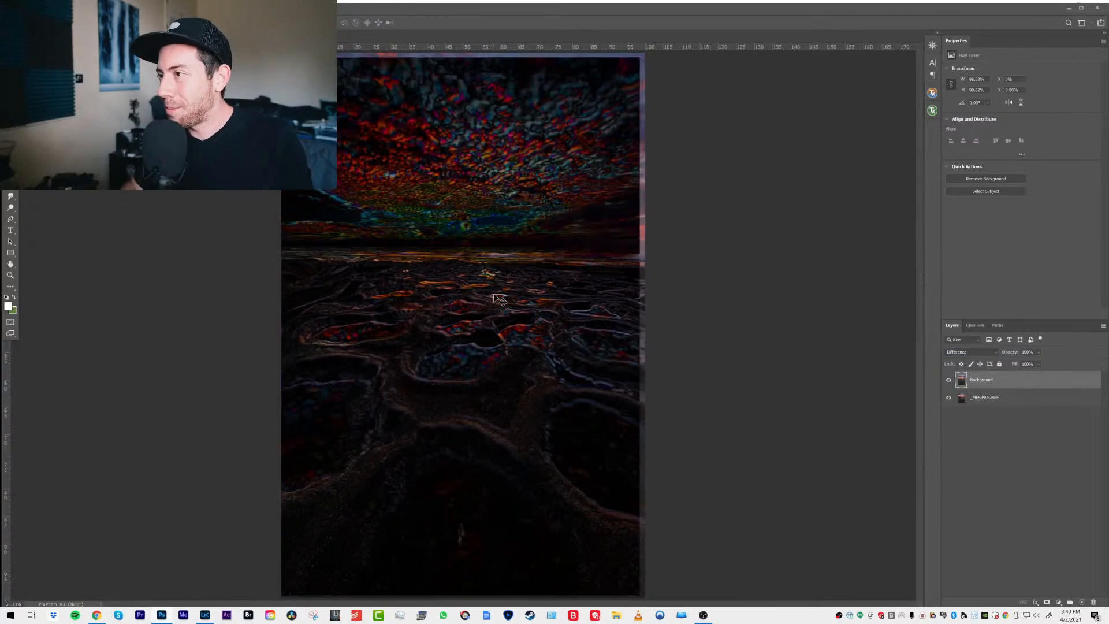
key("Right")
key("Right")
key("Right")
key("Up")
key("Up")
key("Up")
key("Right")
key("Right")
key("Right")
key("Right")
key("Right")
key("Right")
key("Right")
key("Right")
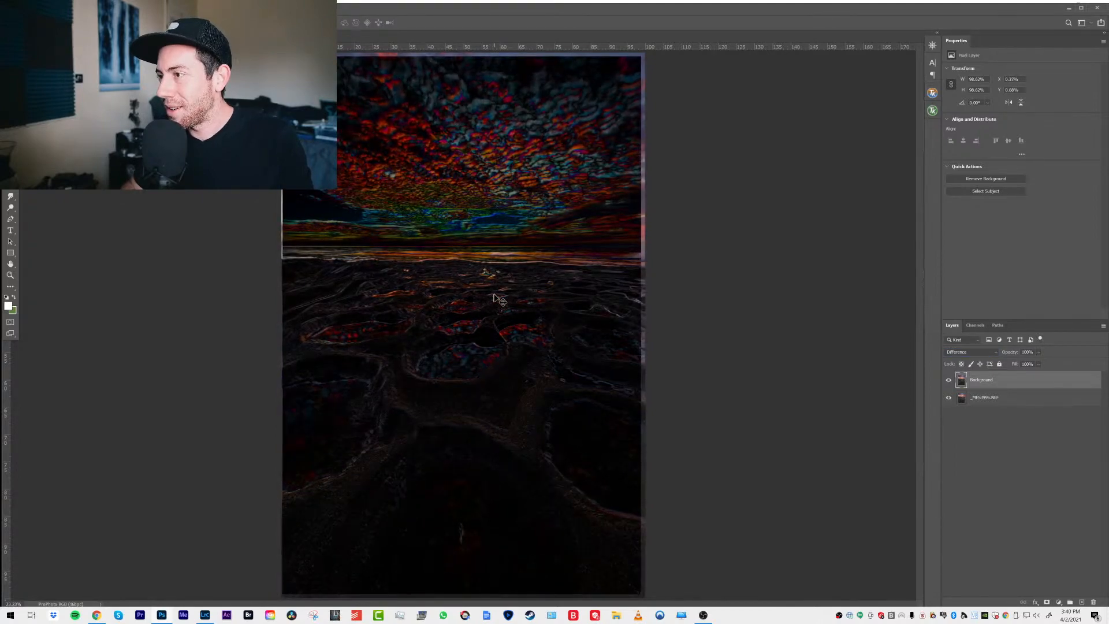
key("Up")
key("Up")
key("Up")
key("Right")
key("Right")
key("Right")
key("Right")
key("Right")
key("Down")
key("Down")
key("Down")
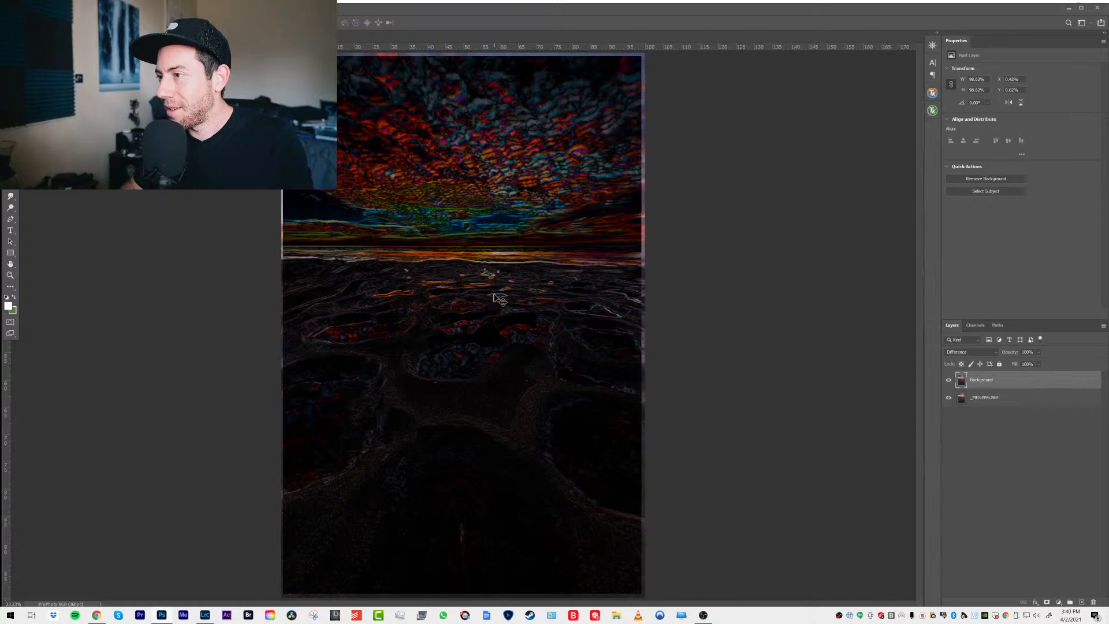
key("Left")
key("Left")
key("Left")
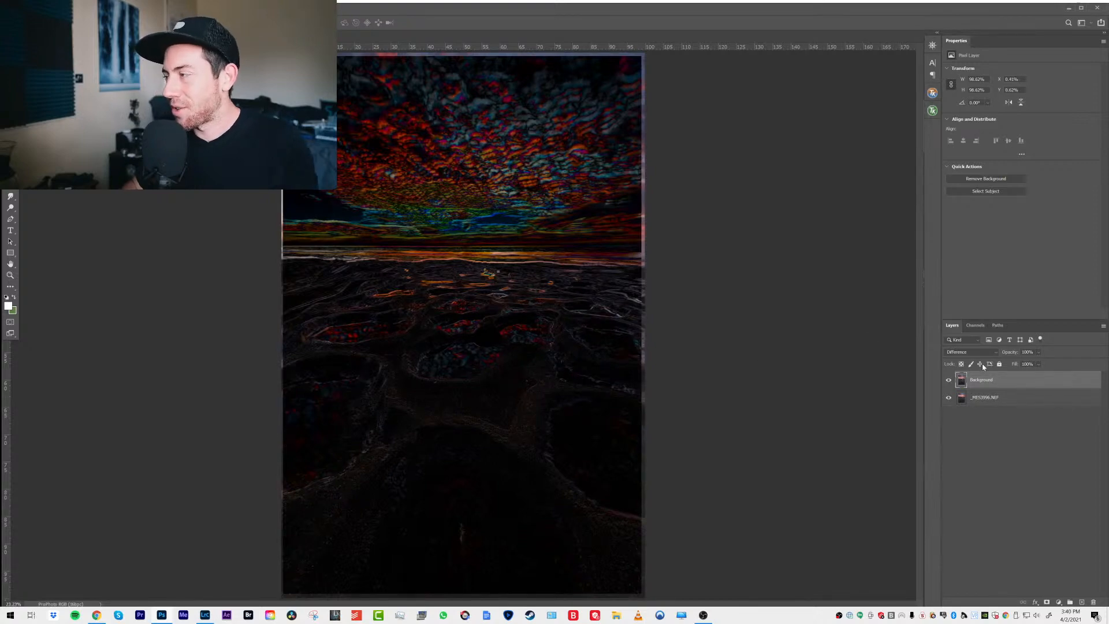
Restore the Background layer's blend mode to Normal and compare both frames by switching its visibility
left_click(964, 354)
left_click(964, 363)
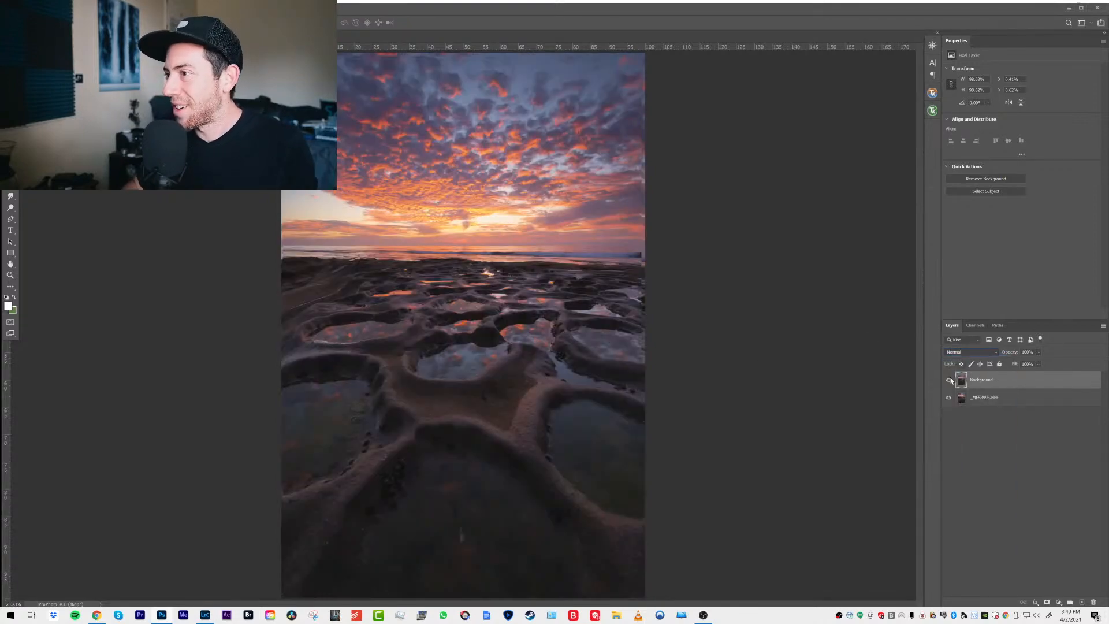
left_click(947, 381)
left_click(948, 381)
left_click(948, 381)
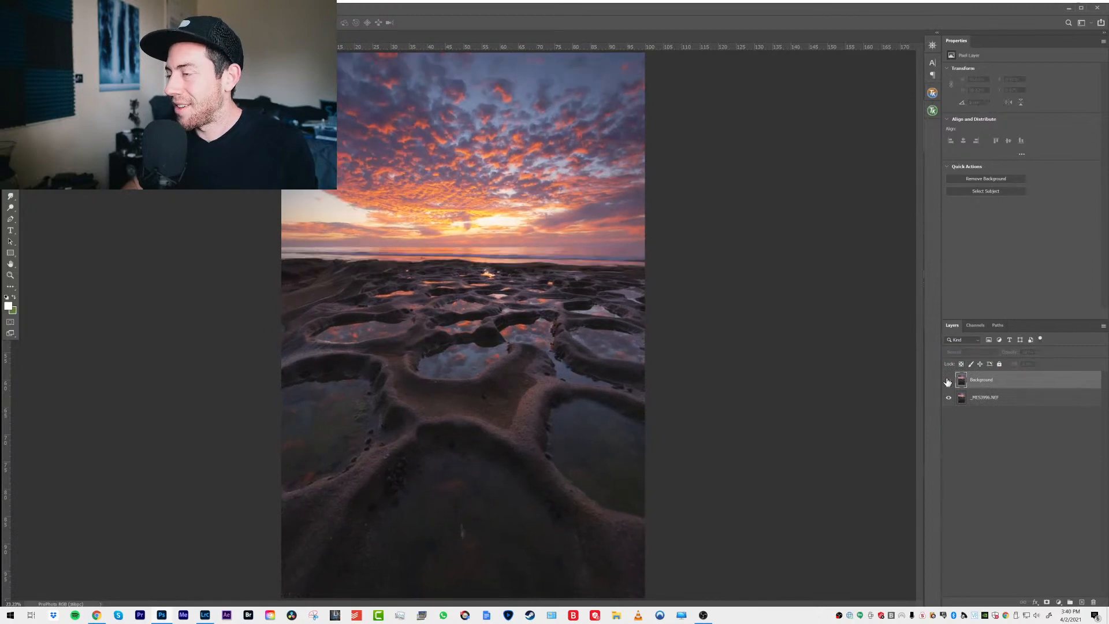
left_click(948, 380)
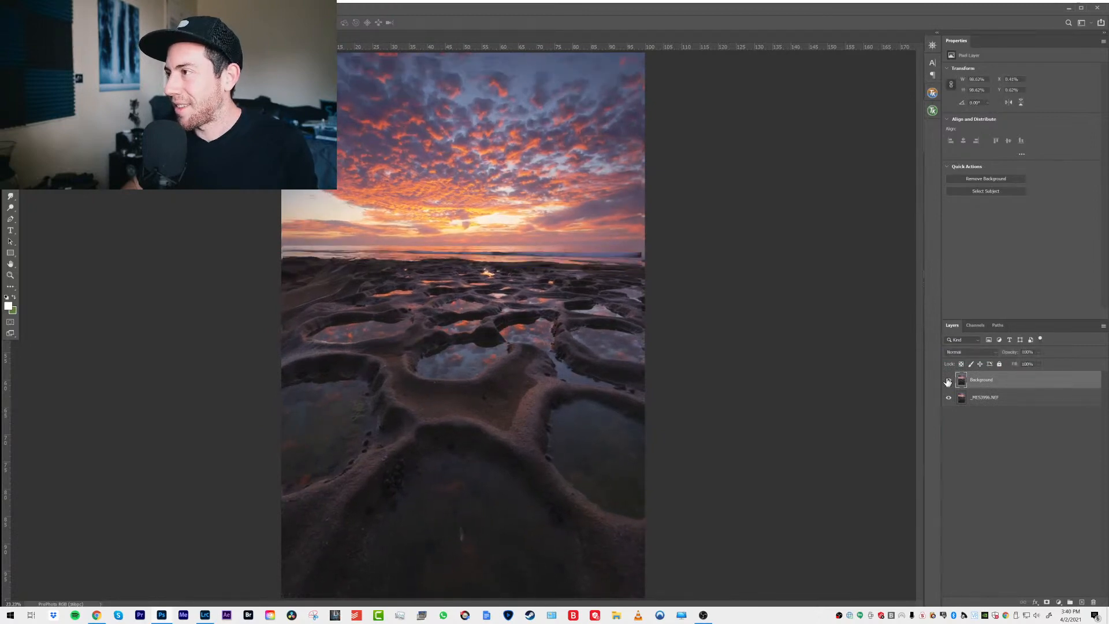
left_click(948, 380)
left_click(948, 381)
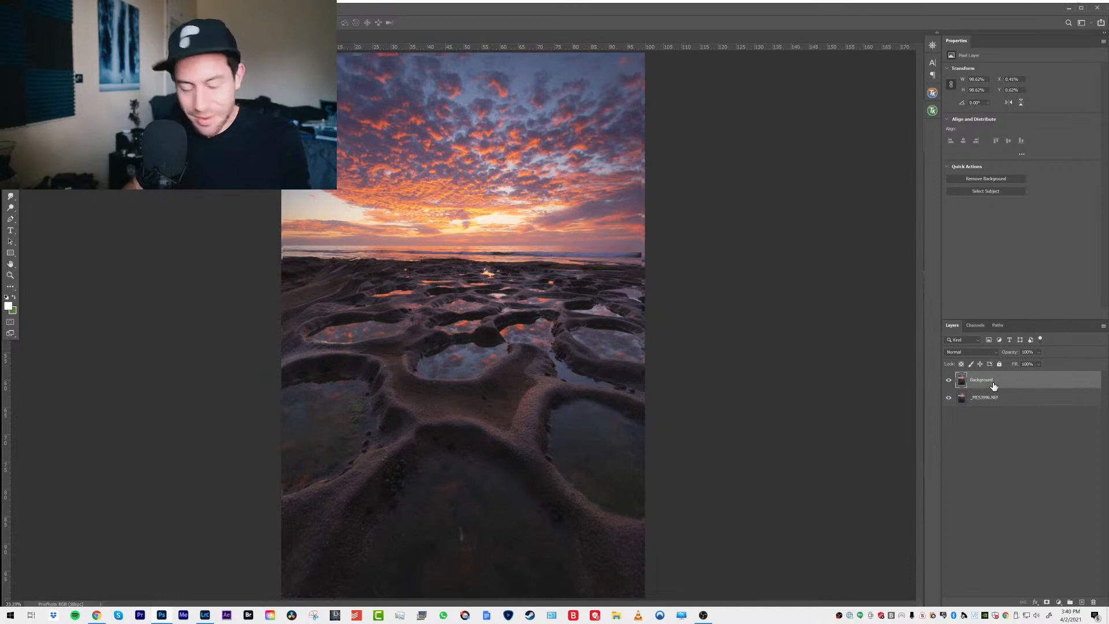
Scale the Background layer down further to about 97.66% with Free Transform and check it against the layer below
key("ctrl+t")
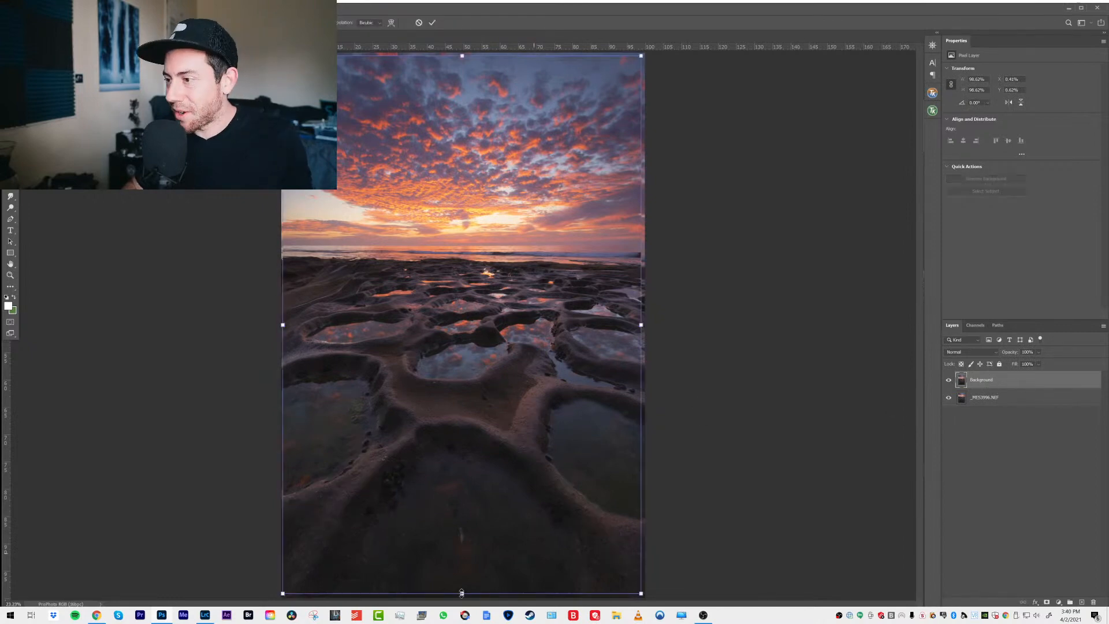
left_click_drag(461, 593, 462, 587)
key("Return")
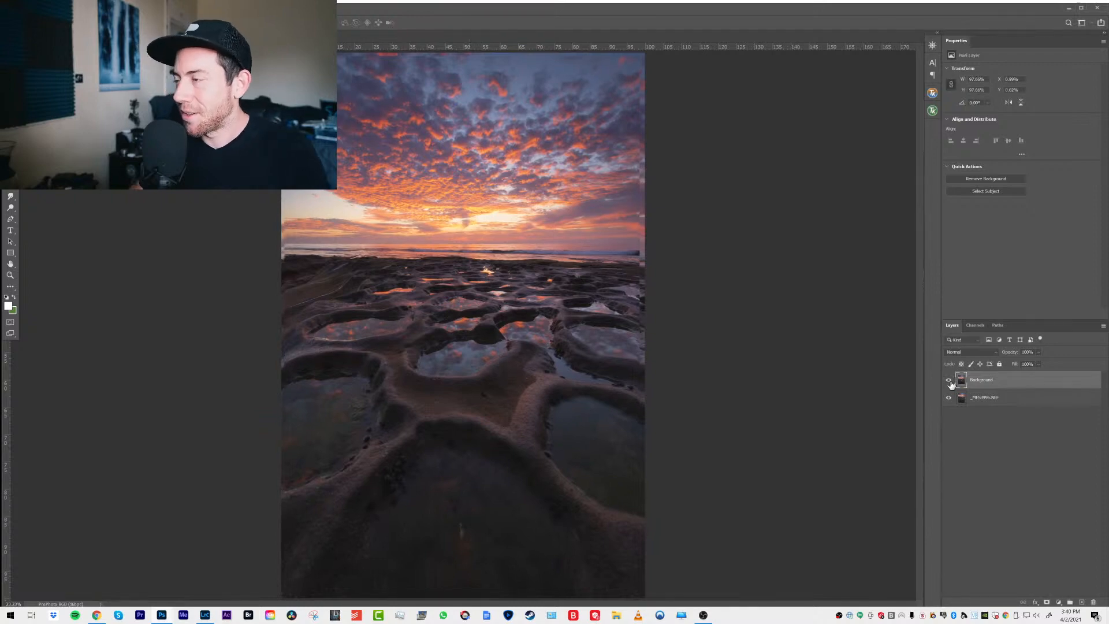
left_click(949, 382)
left_click(949, 382)
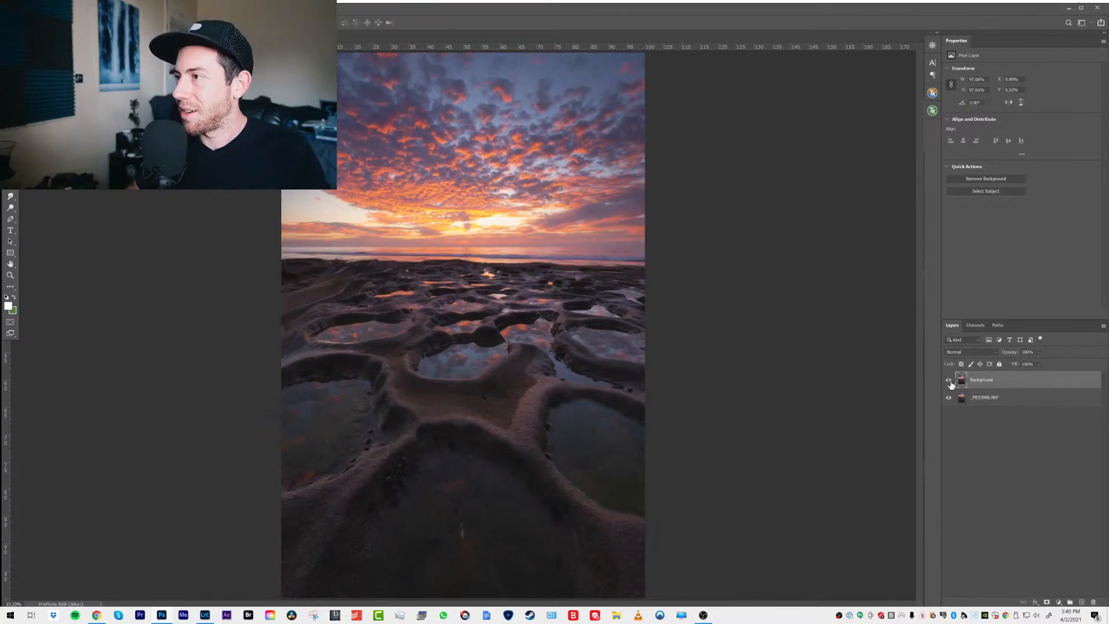
Set the Background layer back to Difference mode and nudge it down and sideways, ending at about X 1% and Y 1.1%
left_click(964, 353)
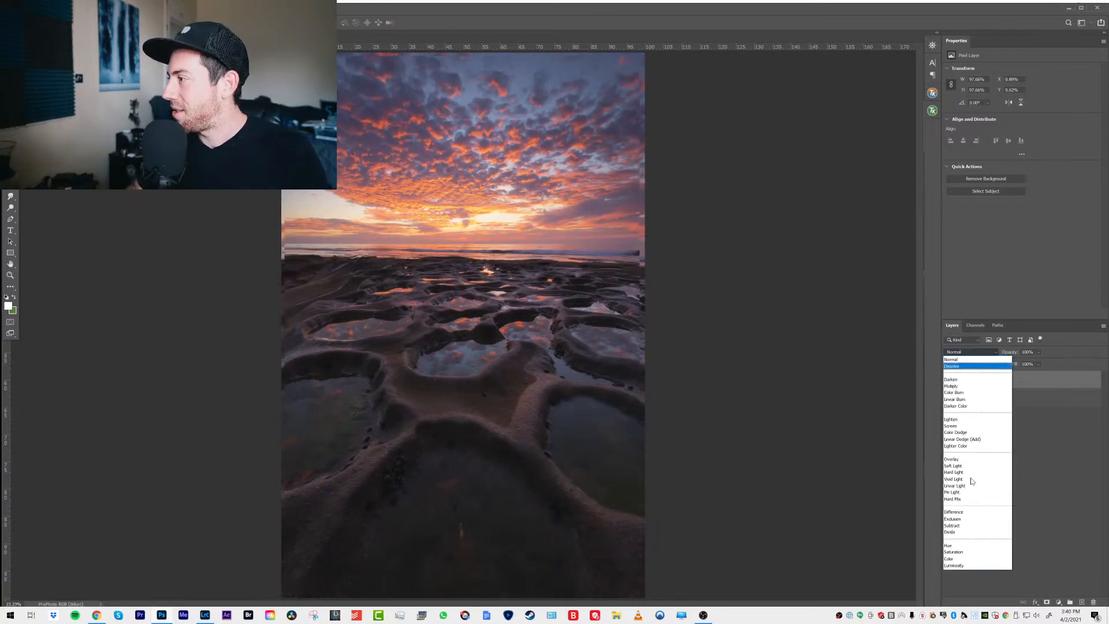
left_click(964, 515)
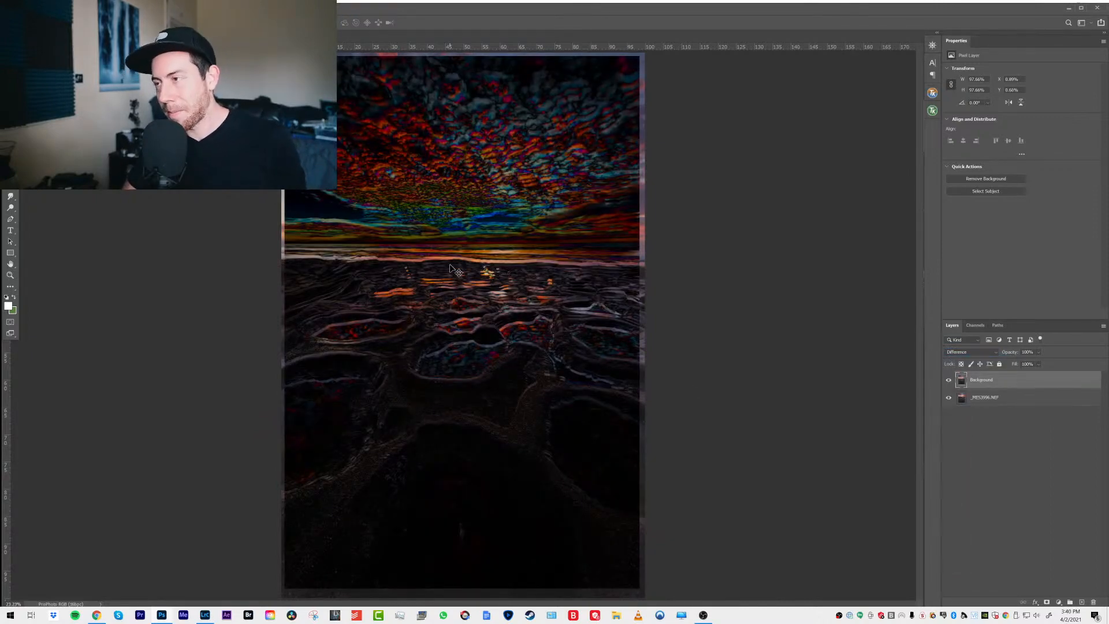
key("Down")
key("Down")
key("Down")
key("Down")
key("Down")
key("Down")
key("Down")
key("shift+Down")
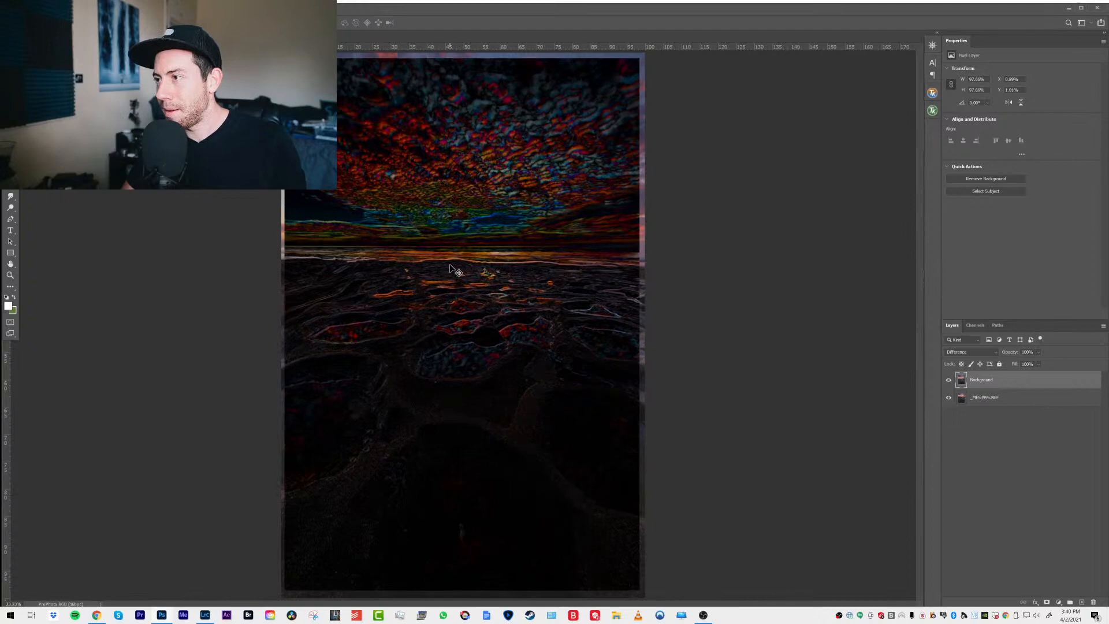
key("shift+Right")
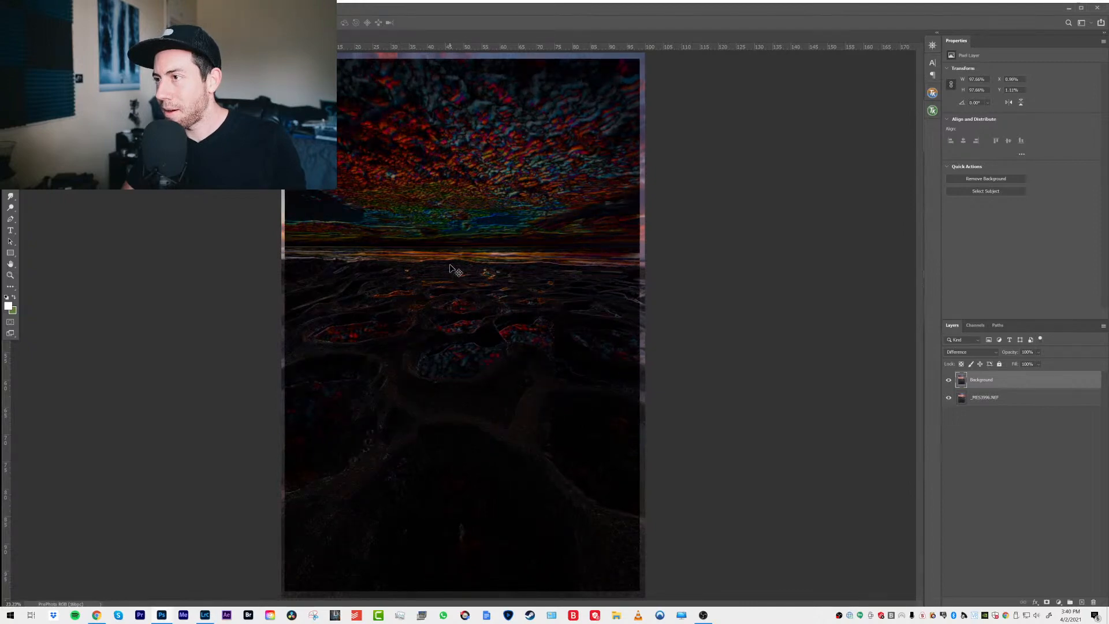
key("Down")
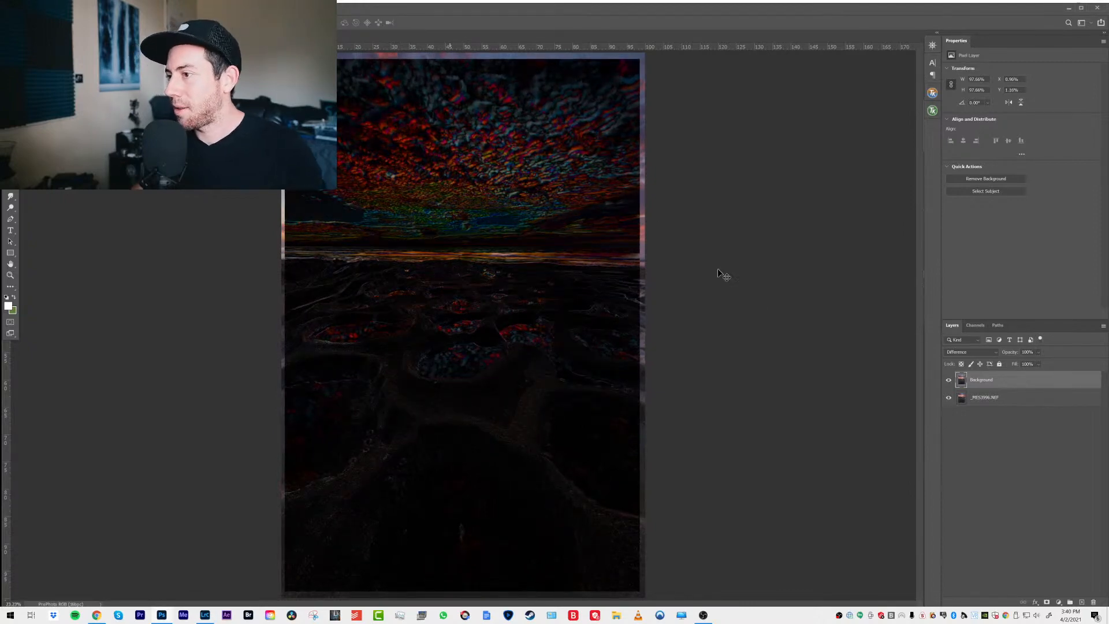
Return the Background layer to Normal blending and verify the refined pool alignment by repeatedly hiding and showing it
left_click(963, 352)
left_click(963, 358)
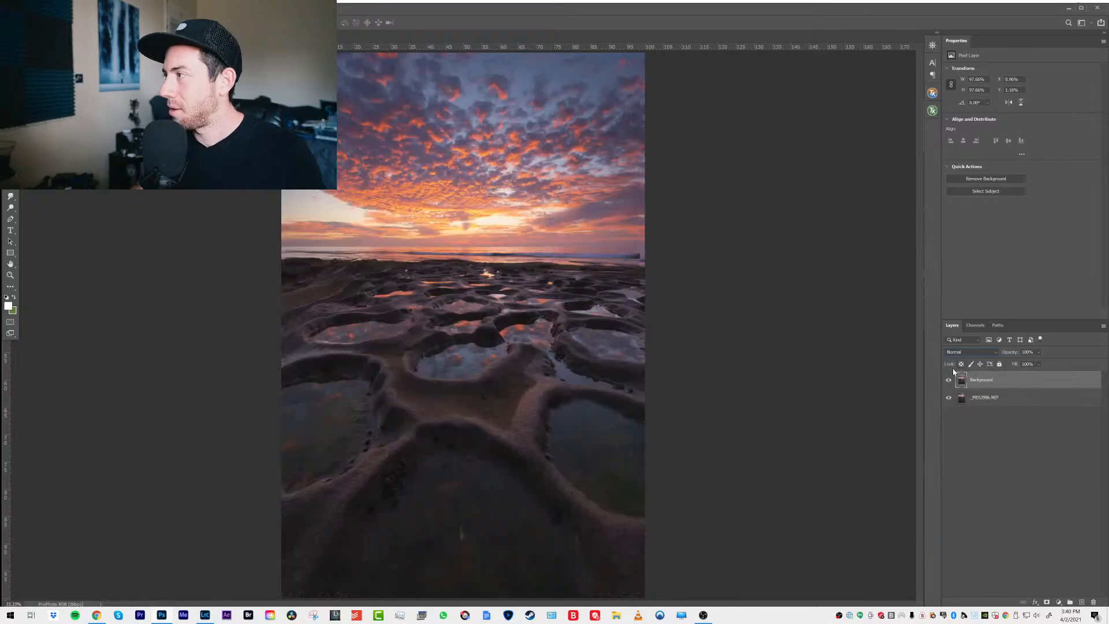
left_click(949, 380)
left_click(948, 380)
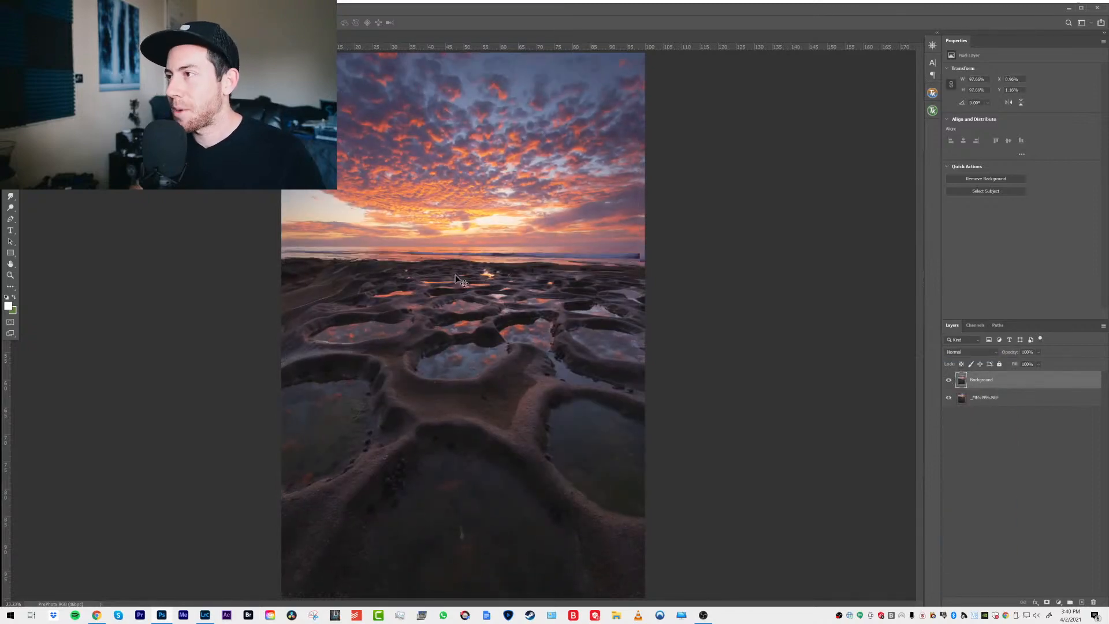
left_click(948, 381)
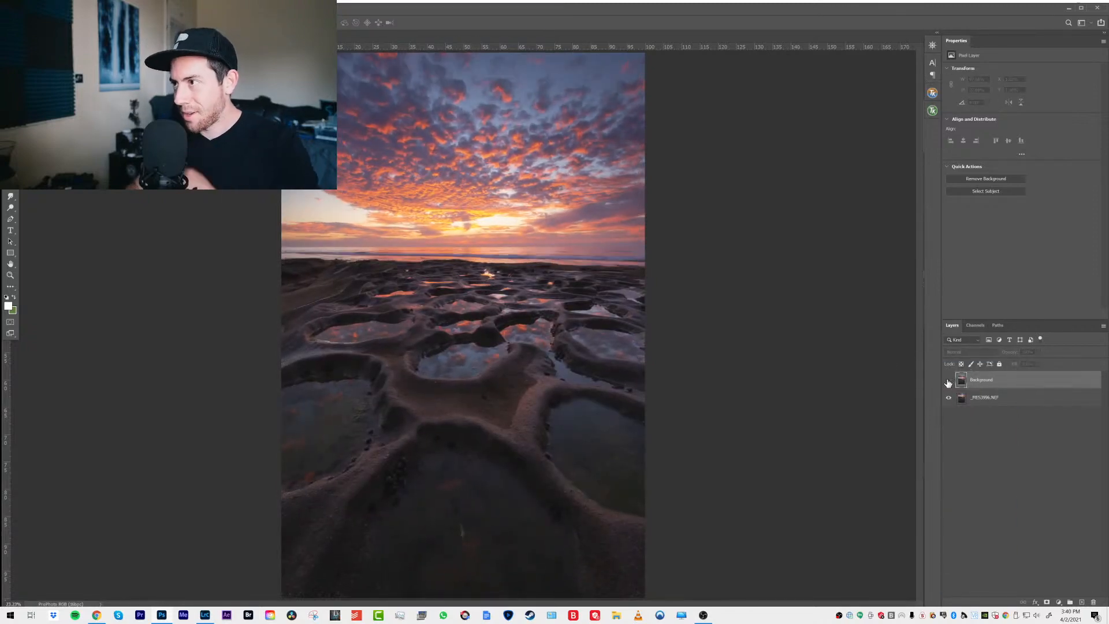
left_click(948, 381)
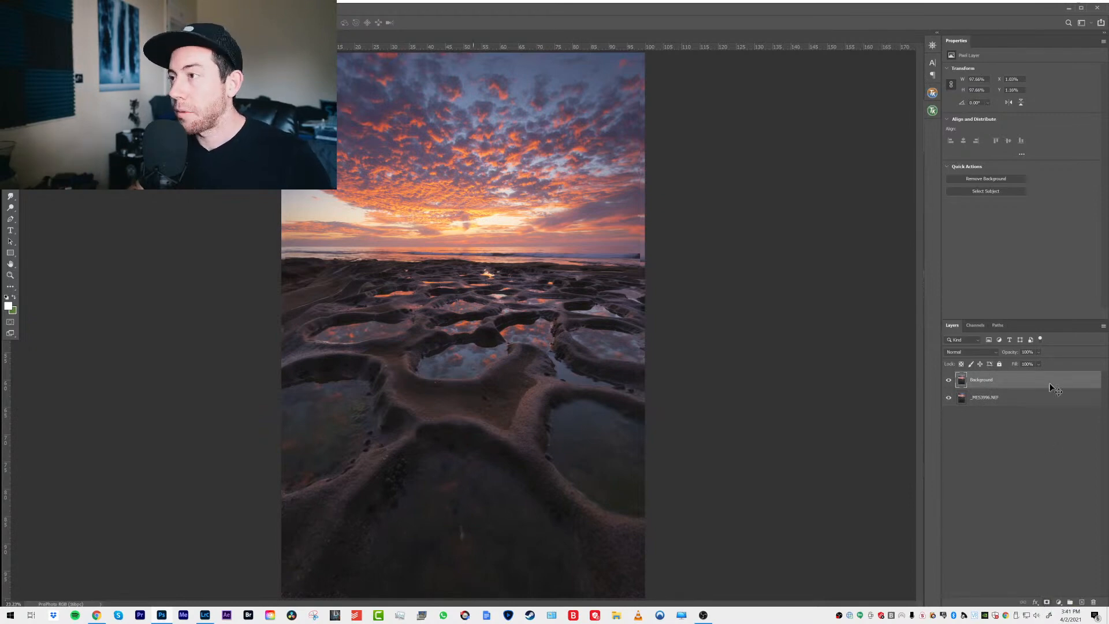
left_click(948, 379)
left_click(948, 380)
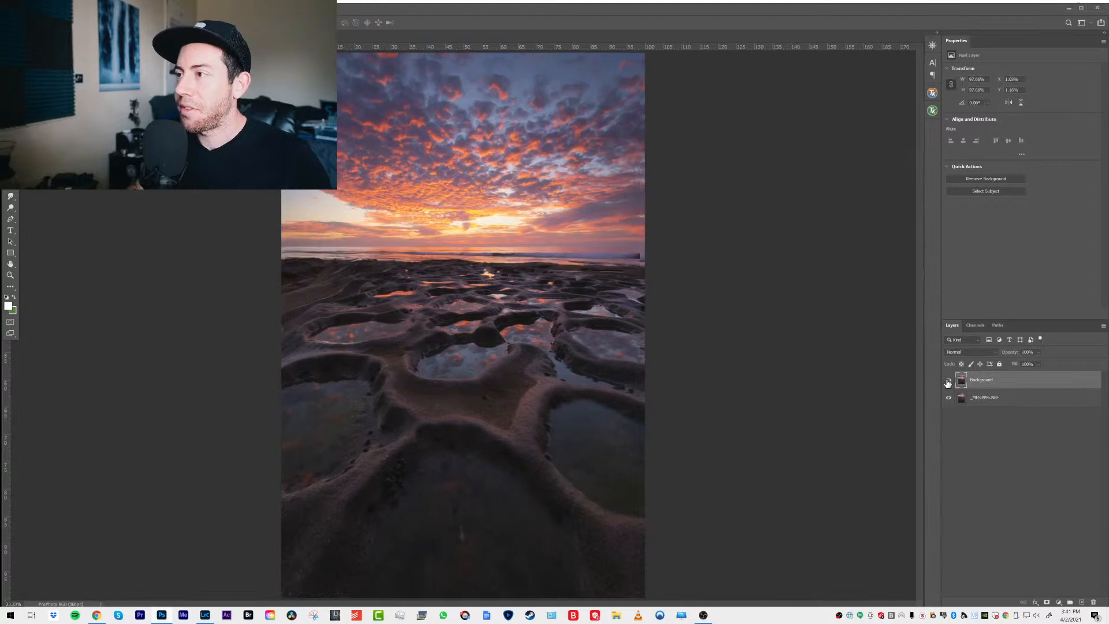
left_click(948, 380)
left_click(948, 379)
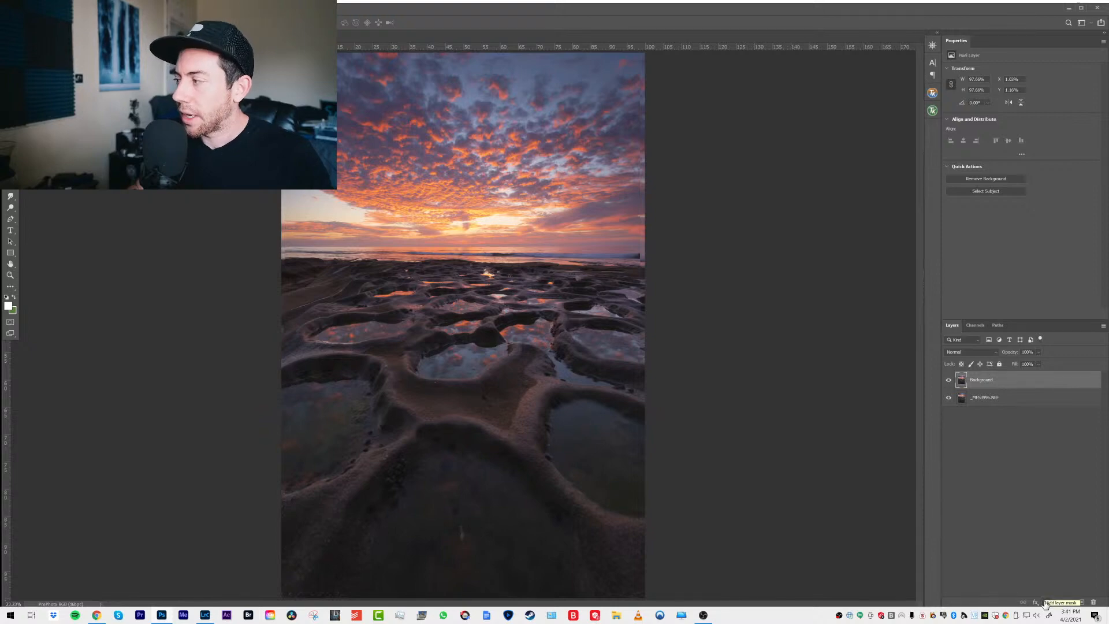
Add a white layer mask to the Background layer, keep the mask selected, and compare the layer hidden and shown
left_click(1045, 602)
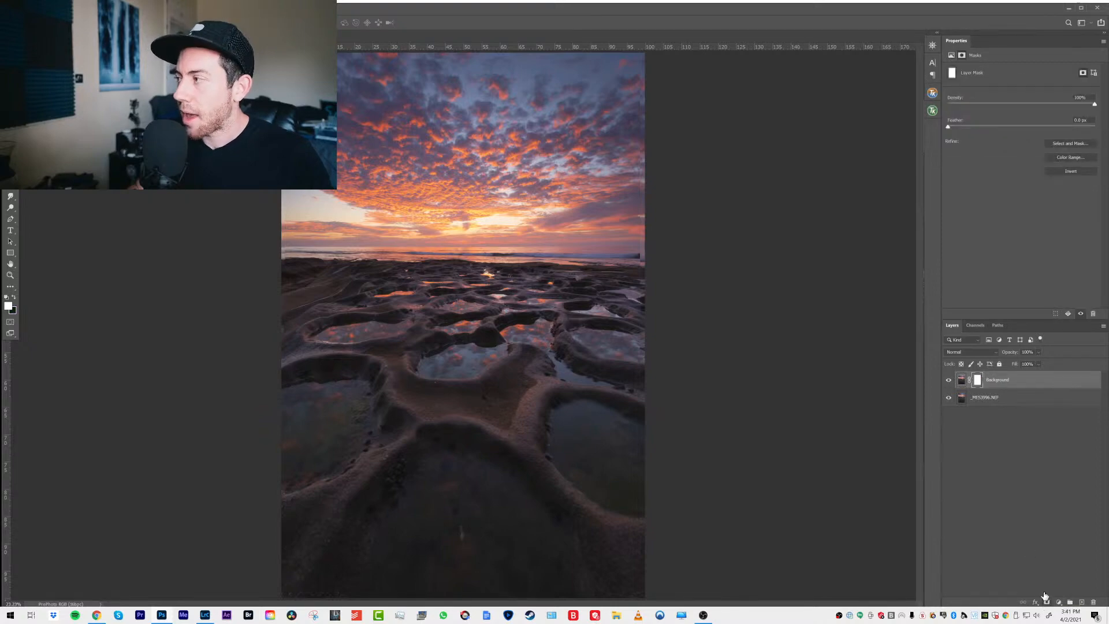
left_click(961, 381)
left_click(977, 382)
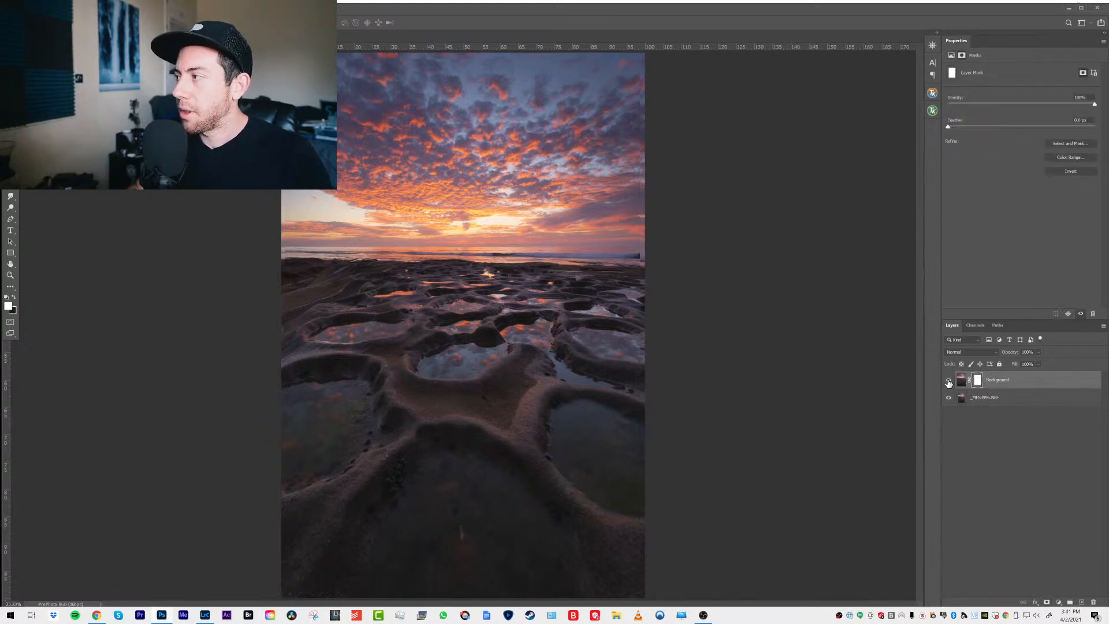
left_click(948, 381)
left_click(948, 381)
left_click(948, 381)
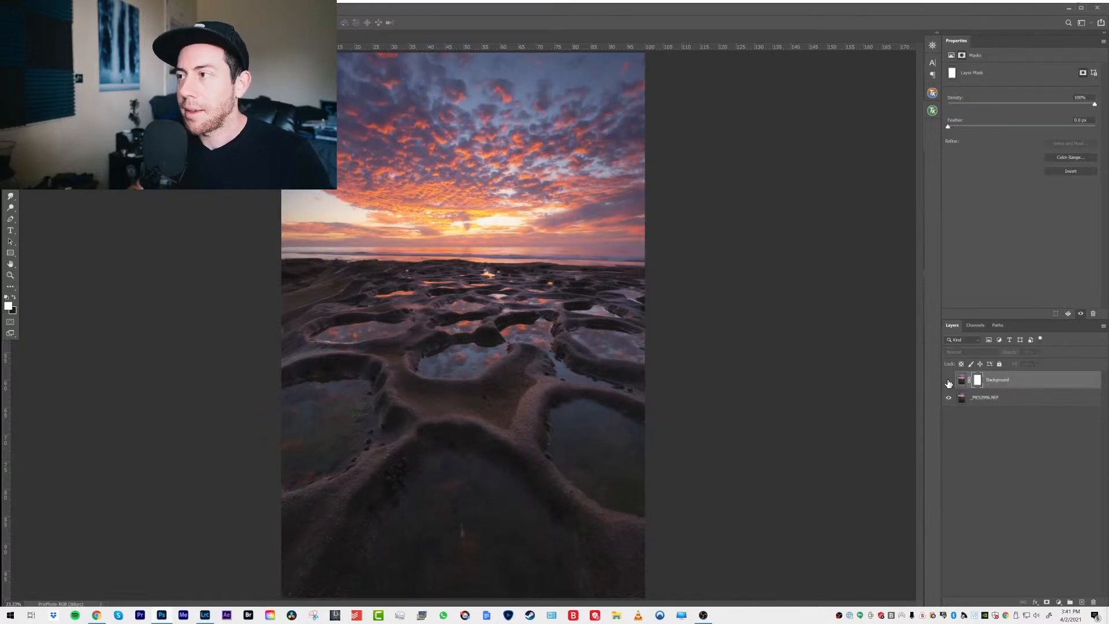
left_click(948, 381)
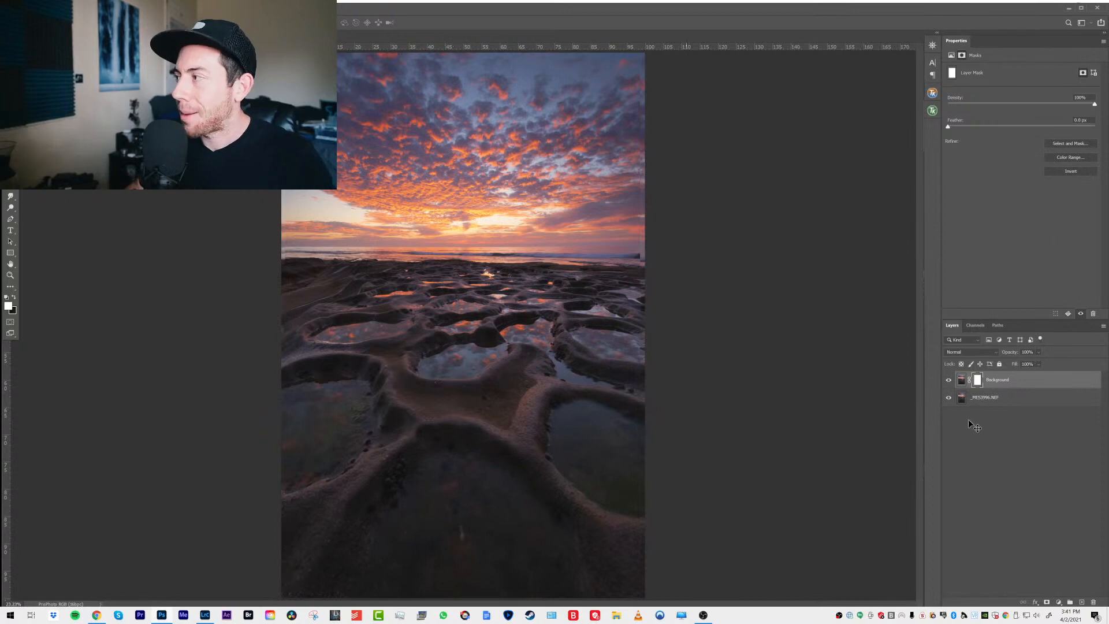
Make black the foreground colour, choose the Brush tool, and inspect the central and distant tide pools up close
key("x")
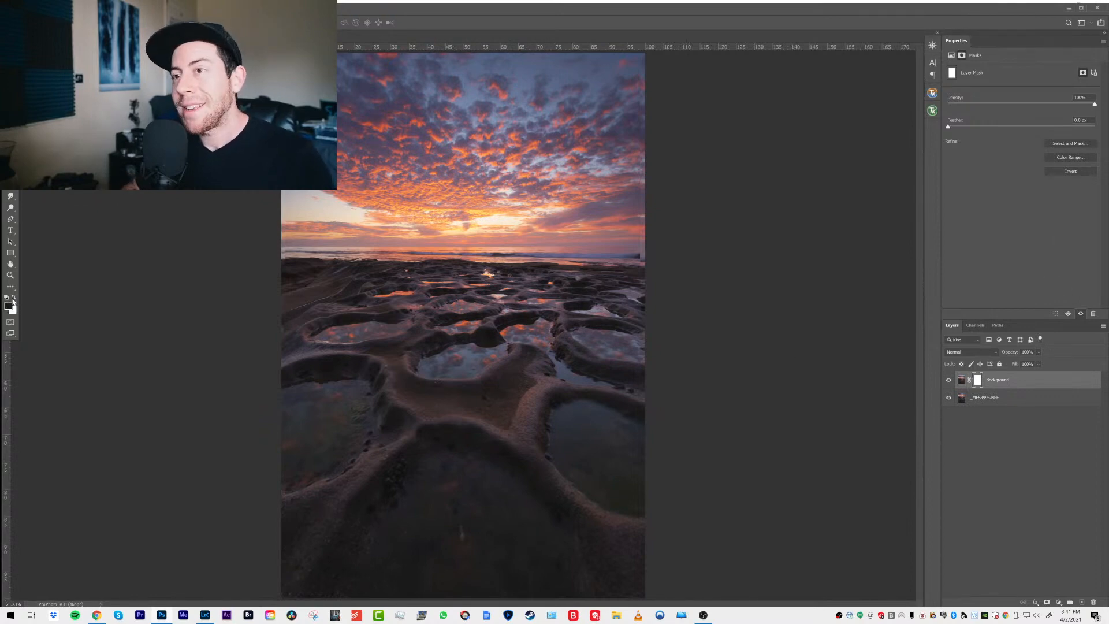
key("b")
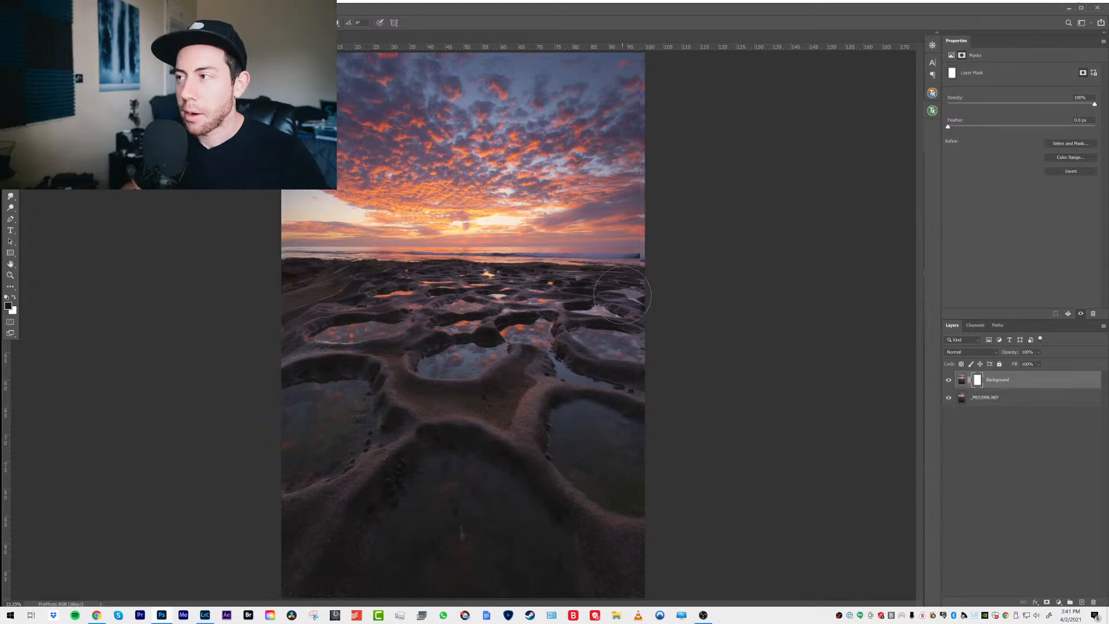
key("z")
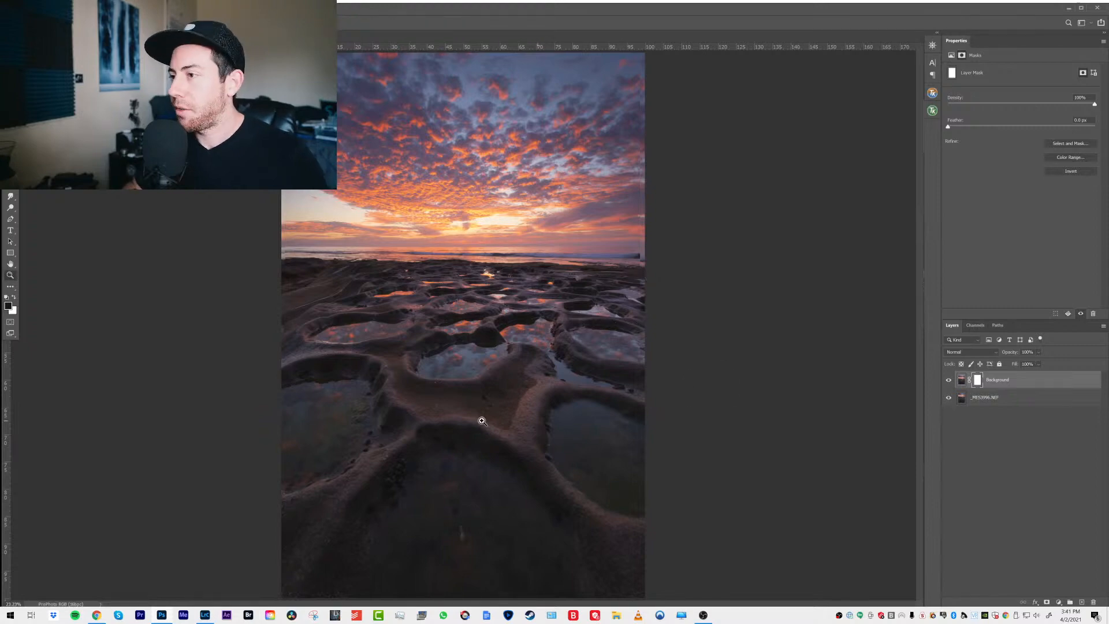
left_click(482, 421)
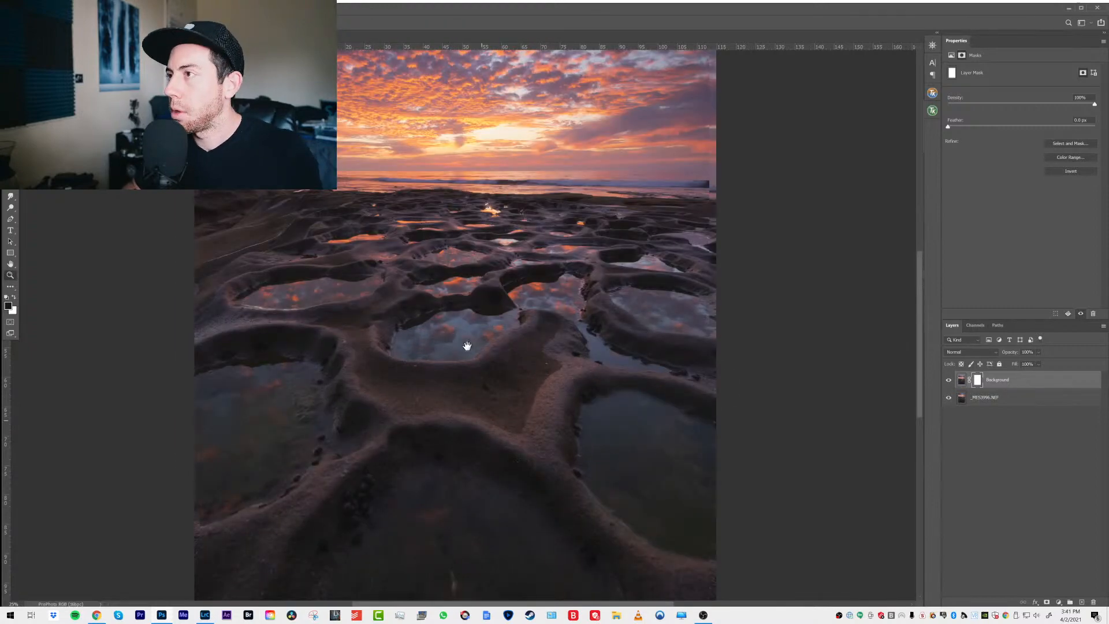
scroll(352, 219, "down", 2)
left_click(344, 232)
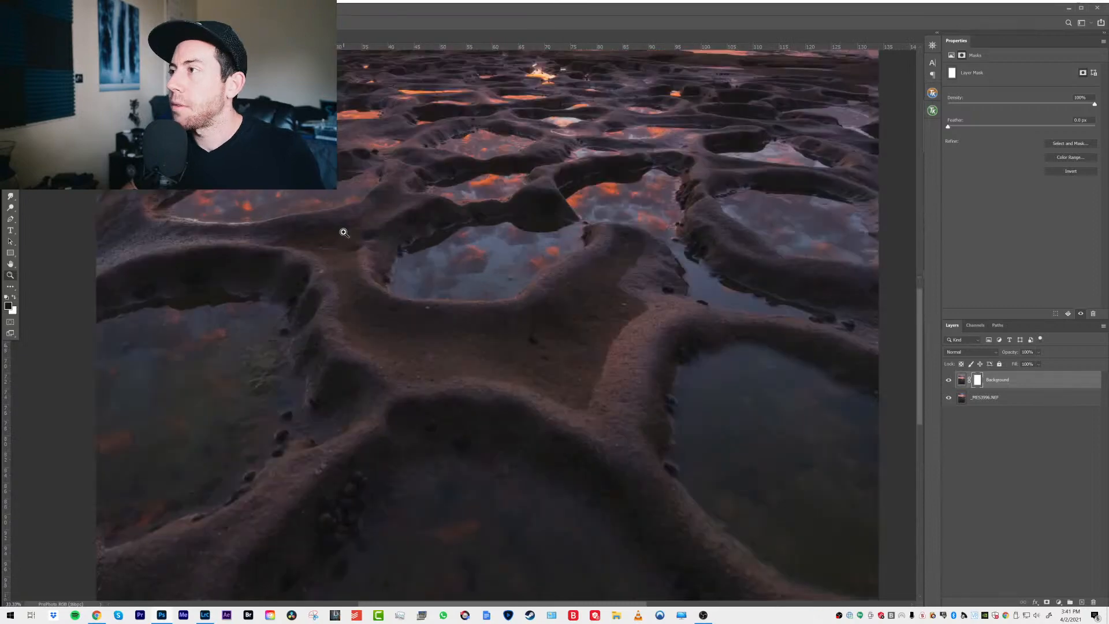
left_click(344, 232)
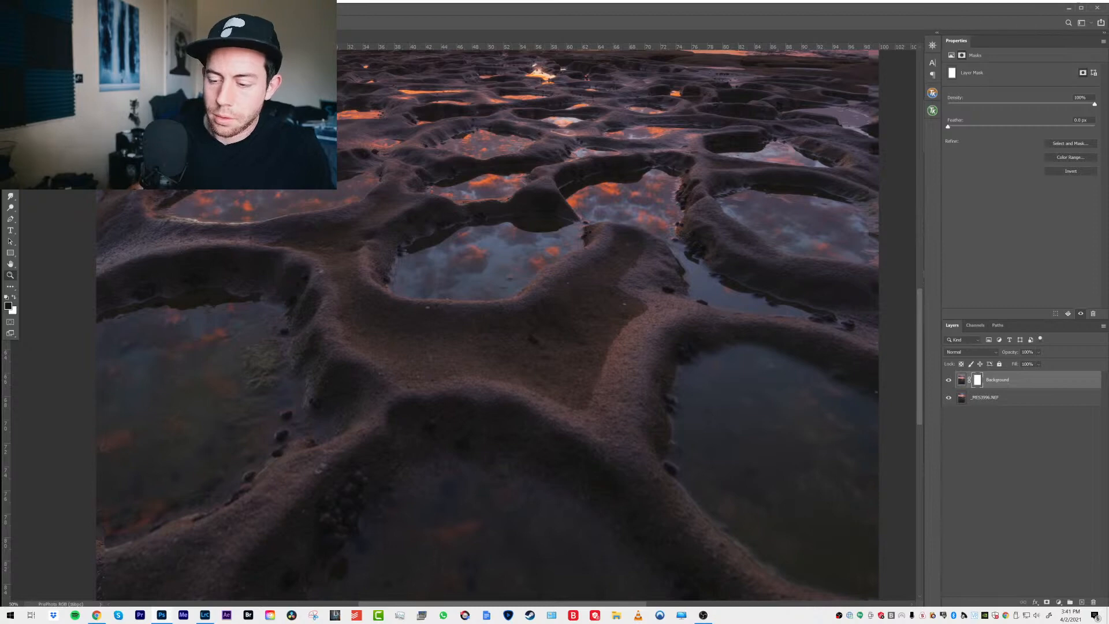
left_click(466, 248)
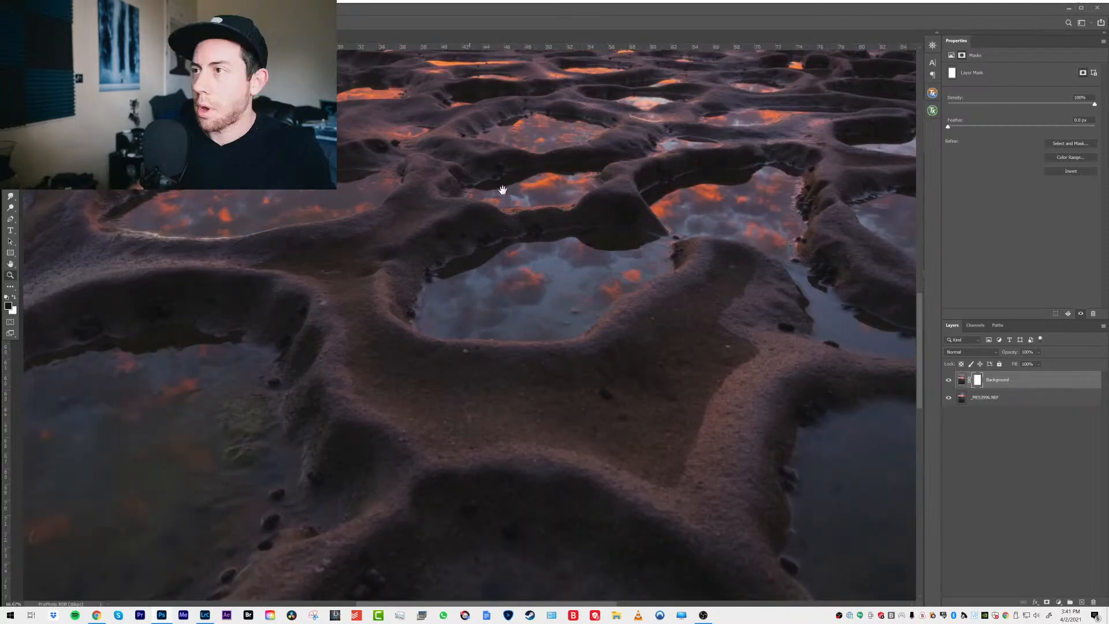
left_click_drag(380, 180, 506, 190)
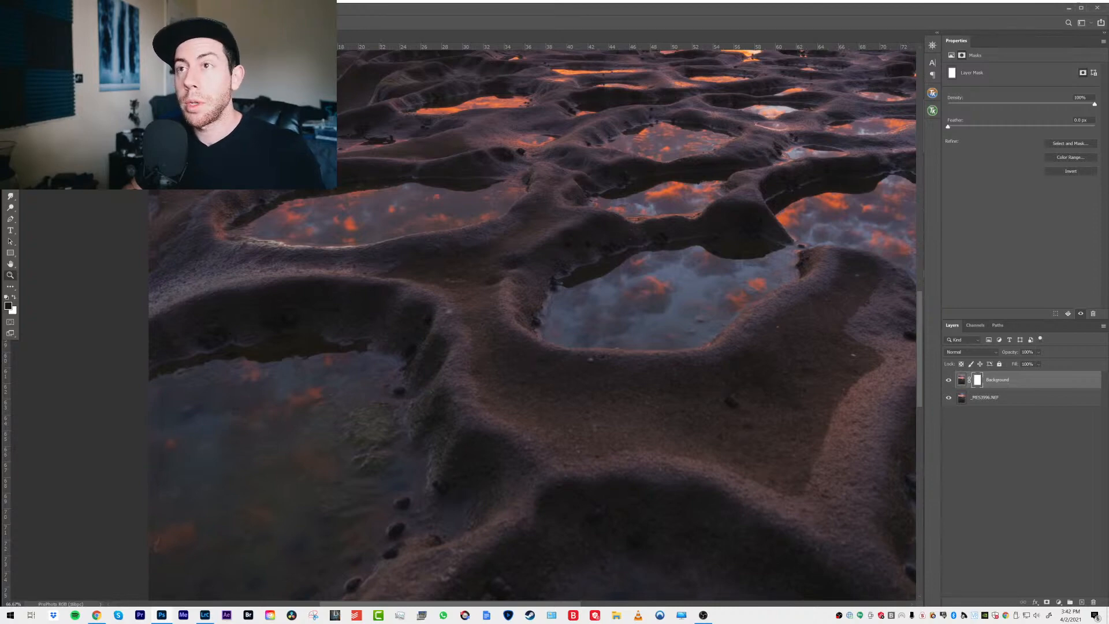
key("b")
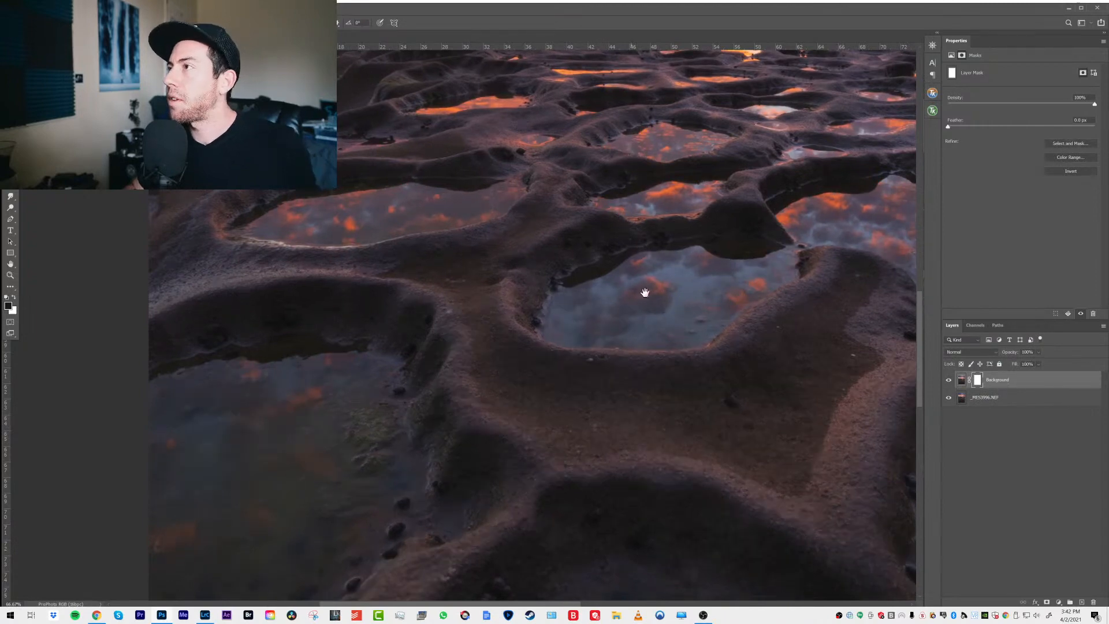
left_click_drag(631, 150, 645, 293)
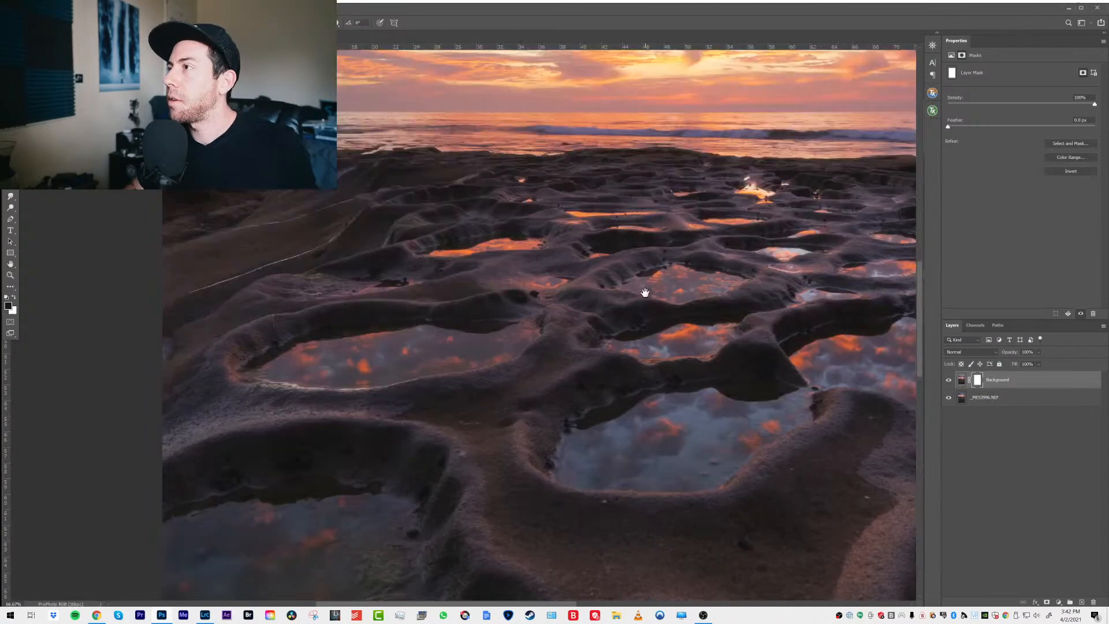
Hide the Background layer and inspect the pools on the layer below, both close up and with the whole image fitted on screen
left_click(949, 381)
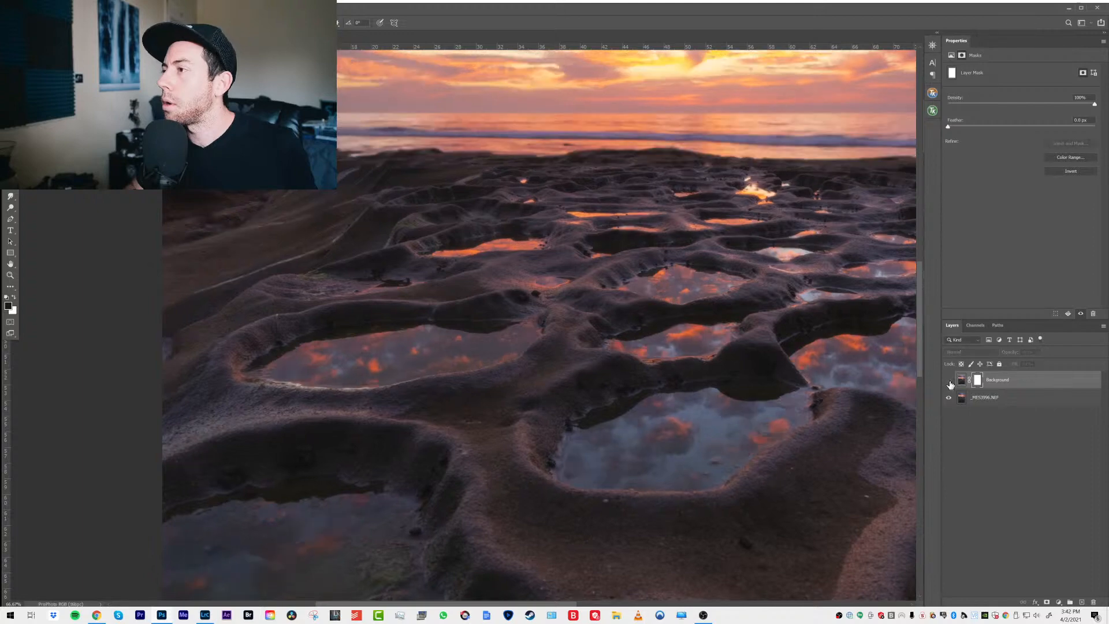
left_click_drag(601, 517, 570, 365)
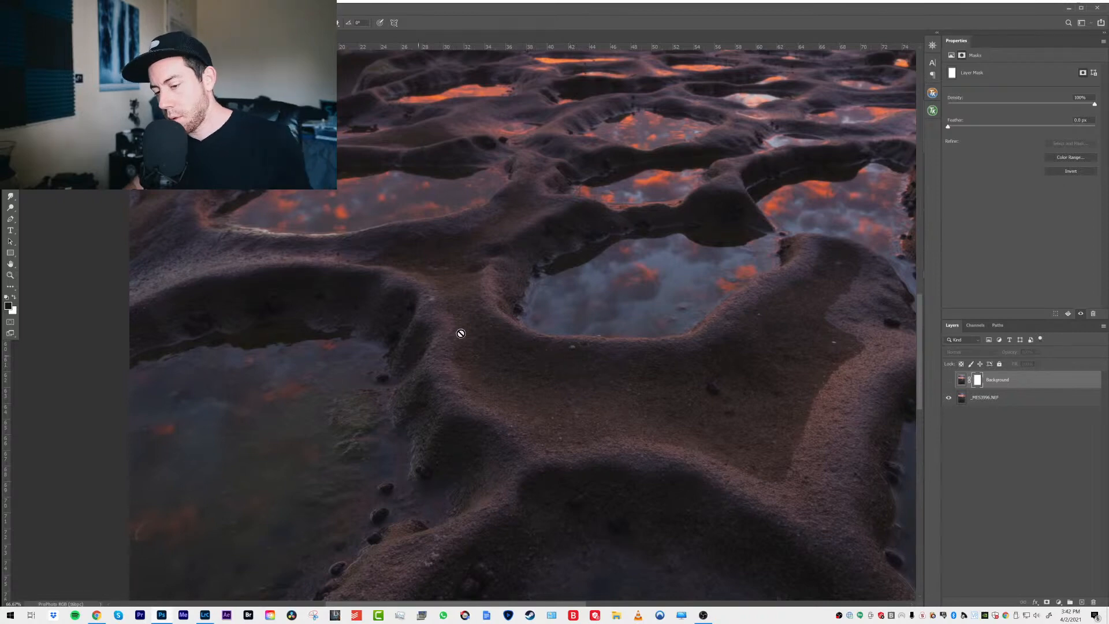
left_click_drag(473, 365, 475, 357)
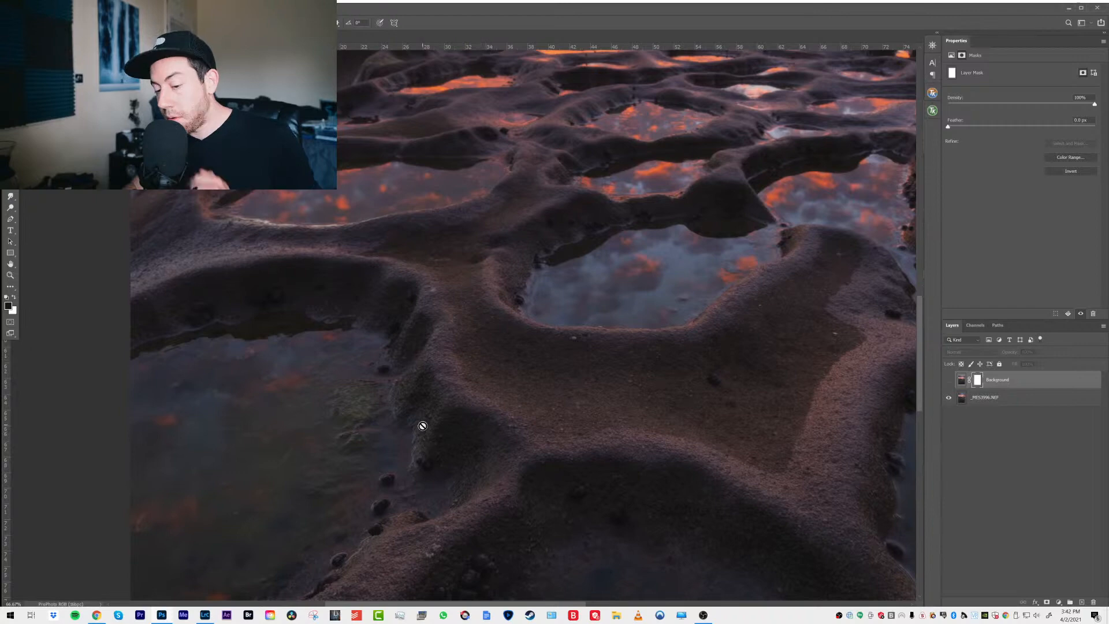
left_click(10, 275)
right_click(501, 301)
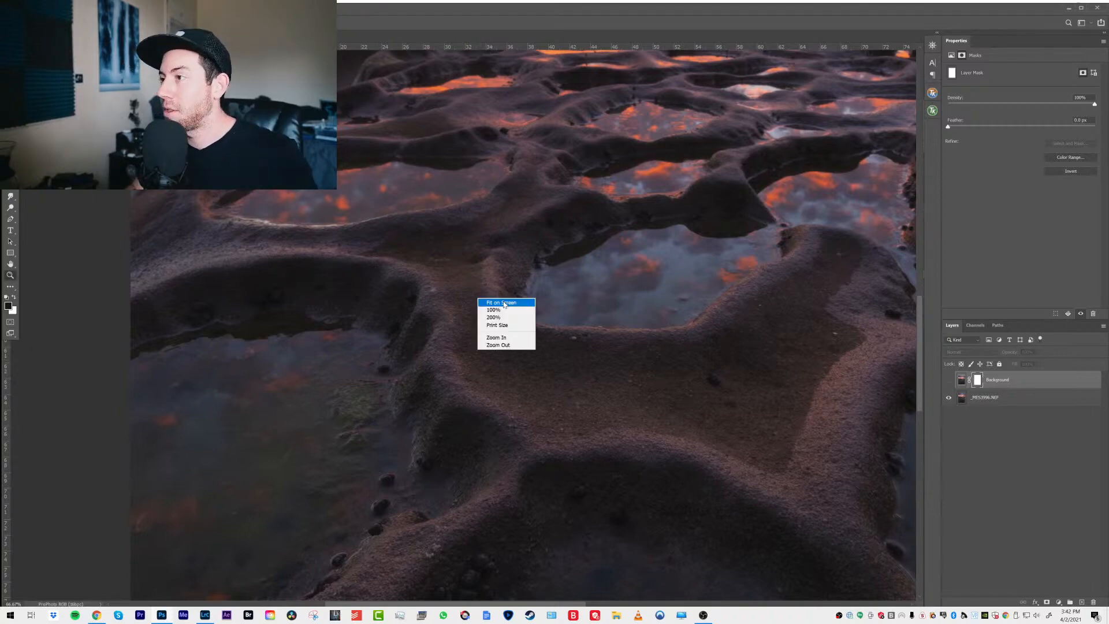
left_click(503, 300)
Delete the Background layer's mask, select both visible layers, and run Auto-Align Layers with the Auto projection
right_click(977, 379)
left_click(989, 397)
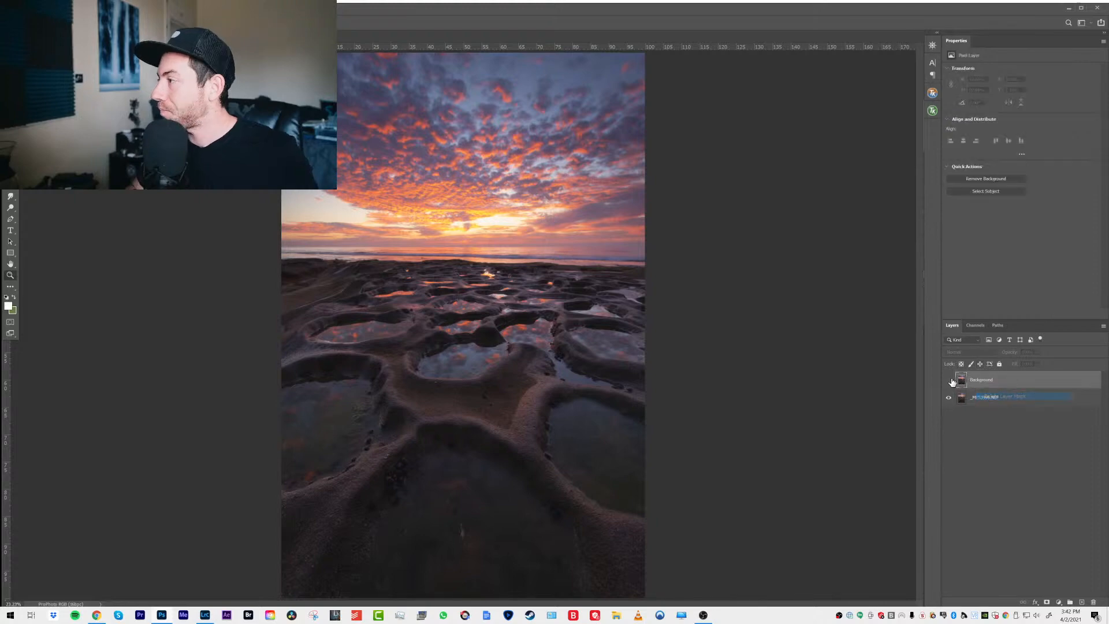
left_click(1003, 402, "shift")
left_click(37, 8)
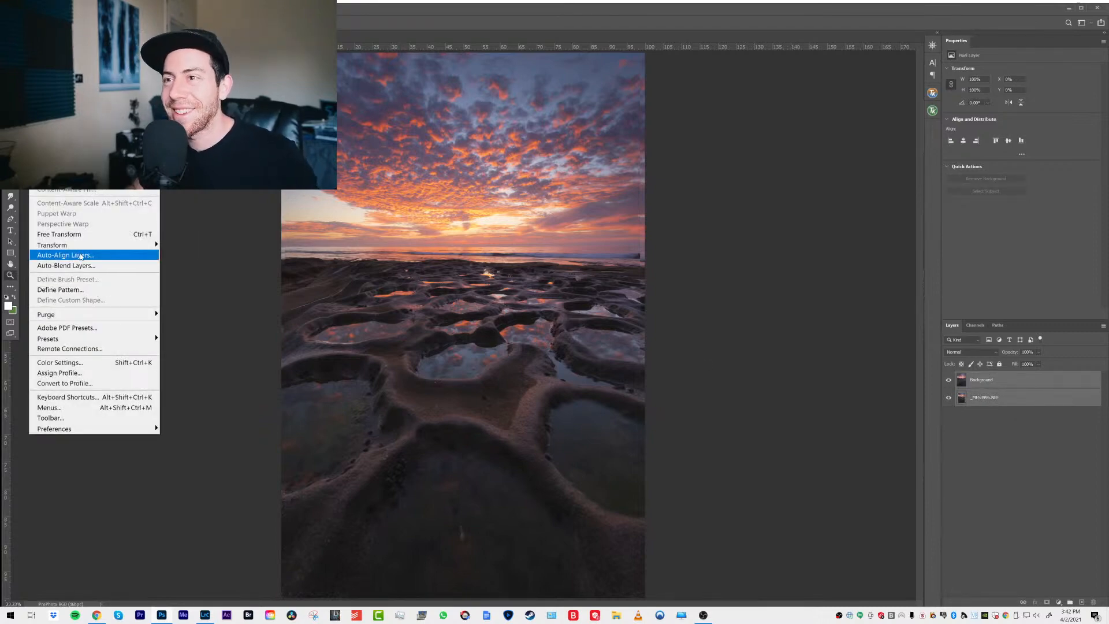
left_click(81, 256)
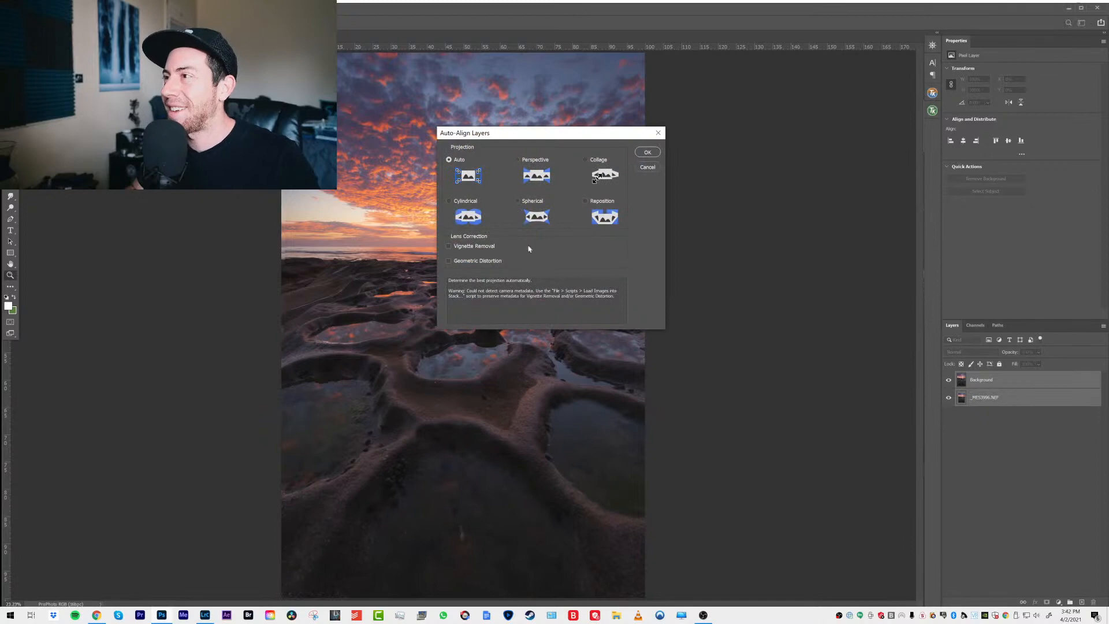
left_click(641, 153)
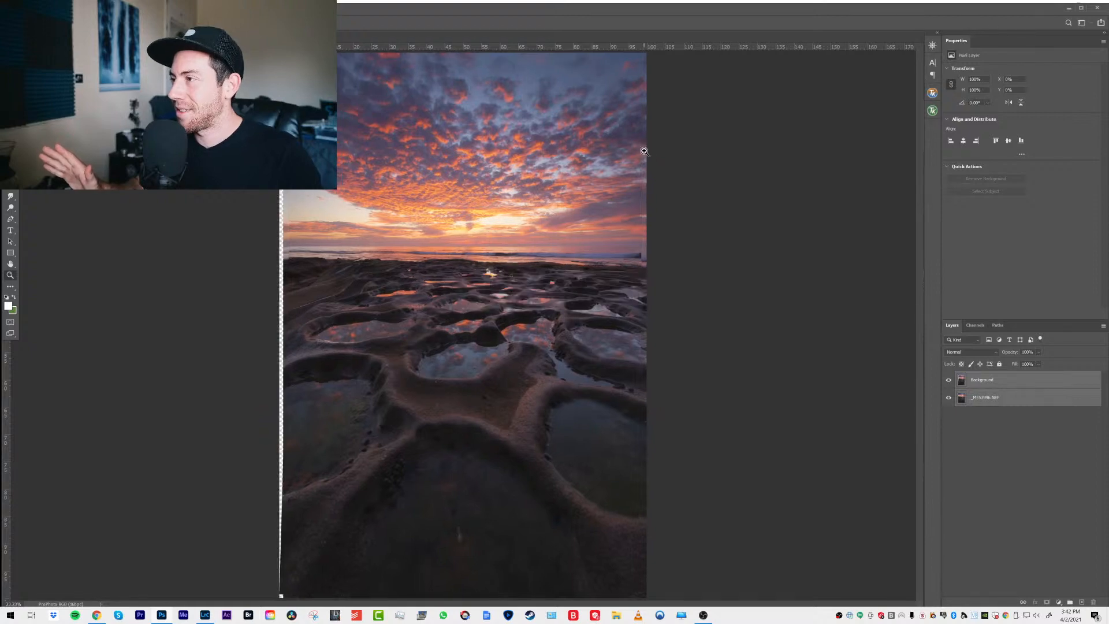
Compare the auto-aligned layers by hiding and showing the Background layer
left_click(948, 380)
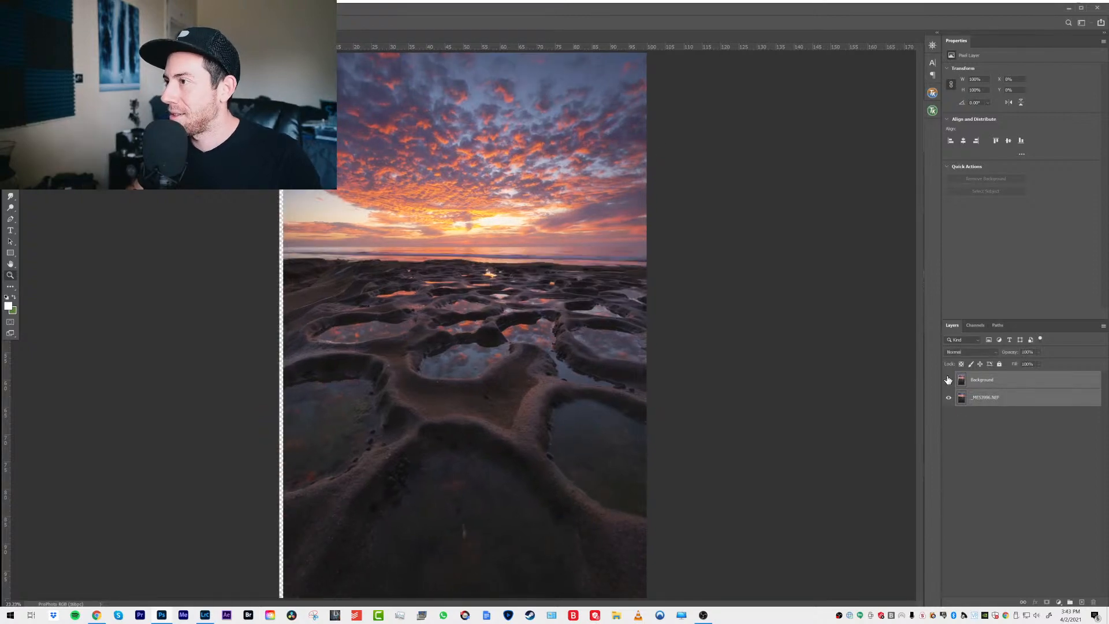
left_click(945, 379)
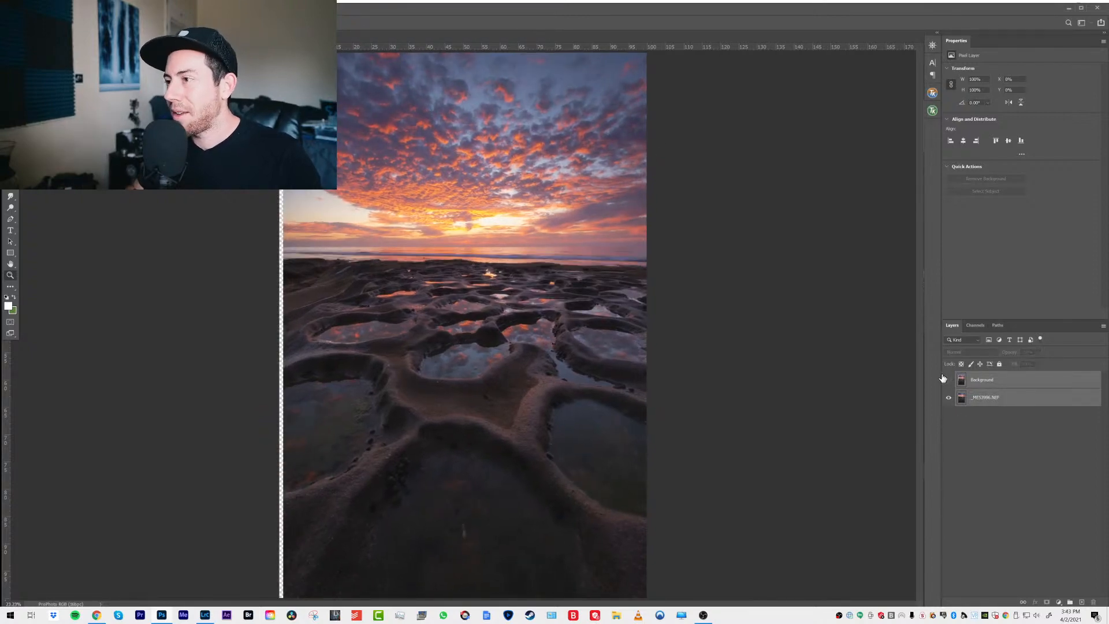
left_click(944, 379)
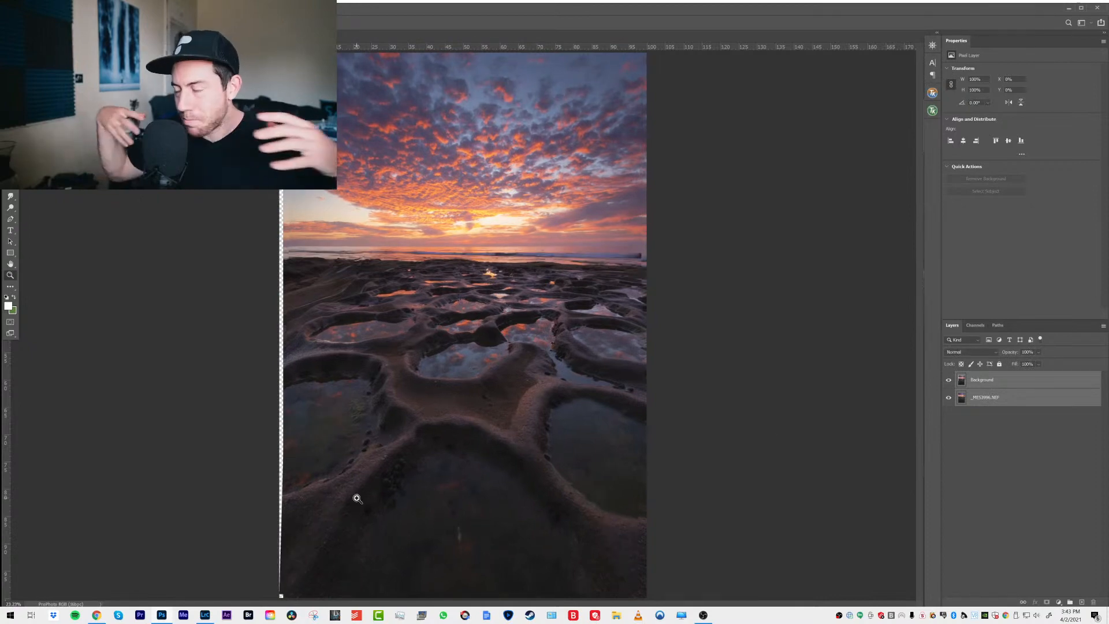
Undo the recent layer visibility changes and try to step back past the automatic alignment
left_click(35, 8)
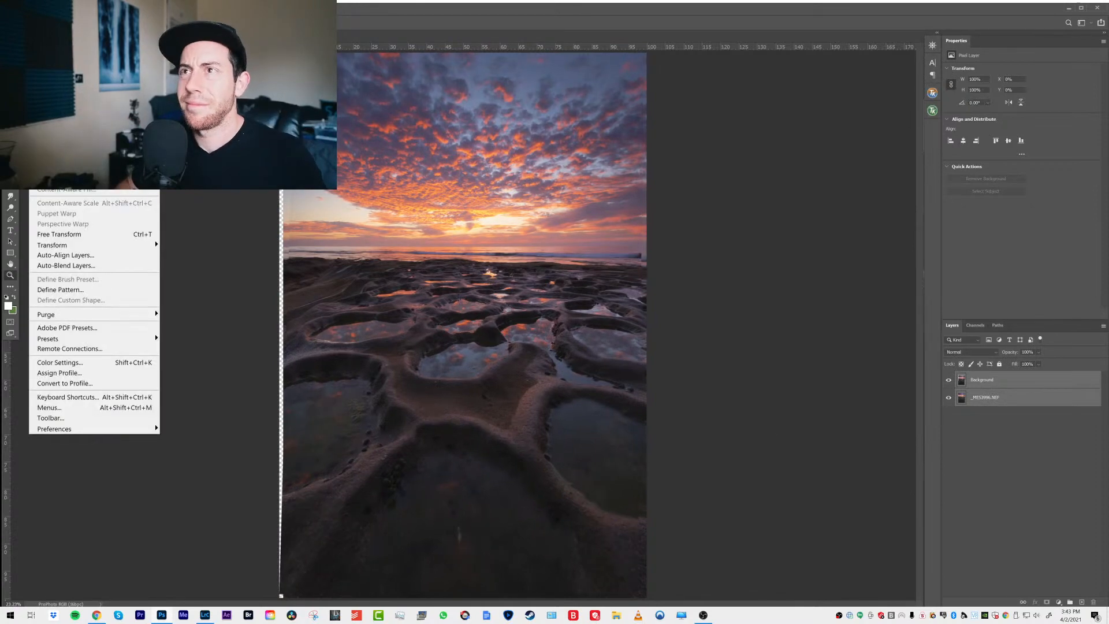
left_click(48, 19)
left_click(35, 8)
left_click(48, 20)
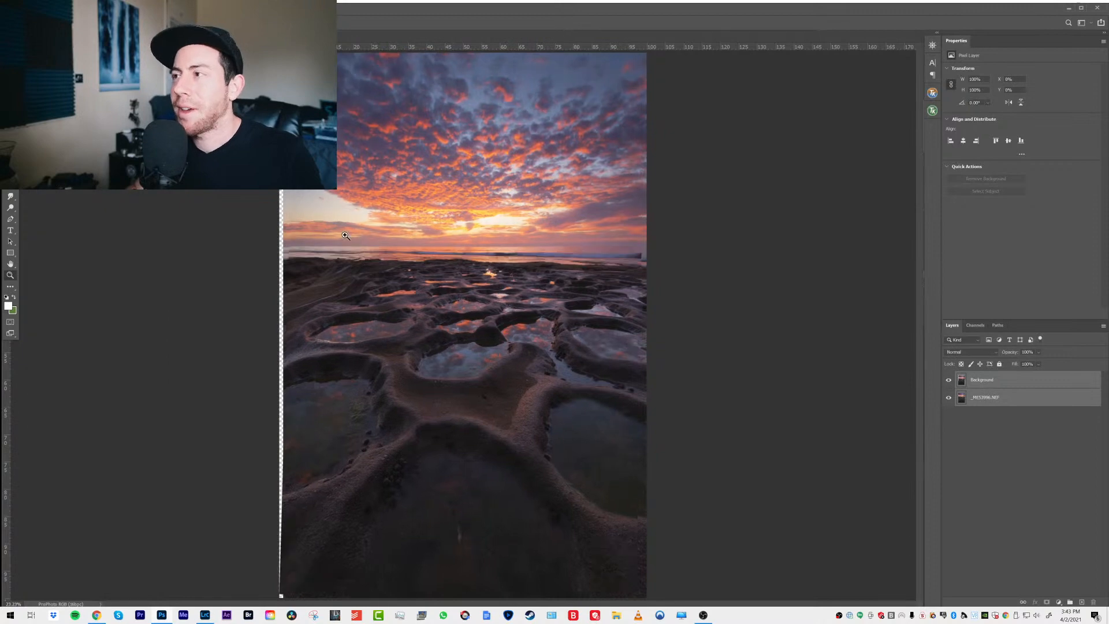
left_click(35, 8)
left_click(49, 20)
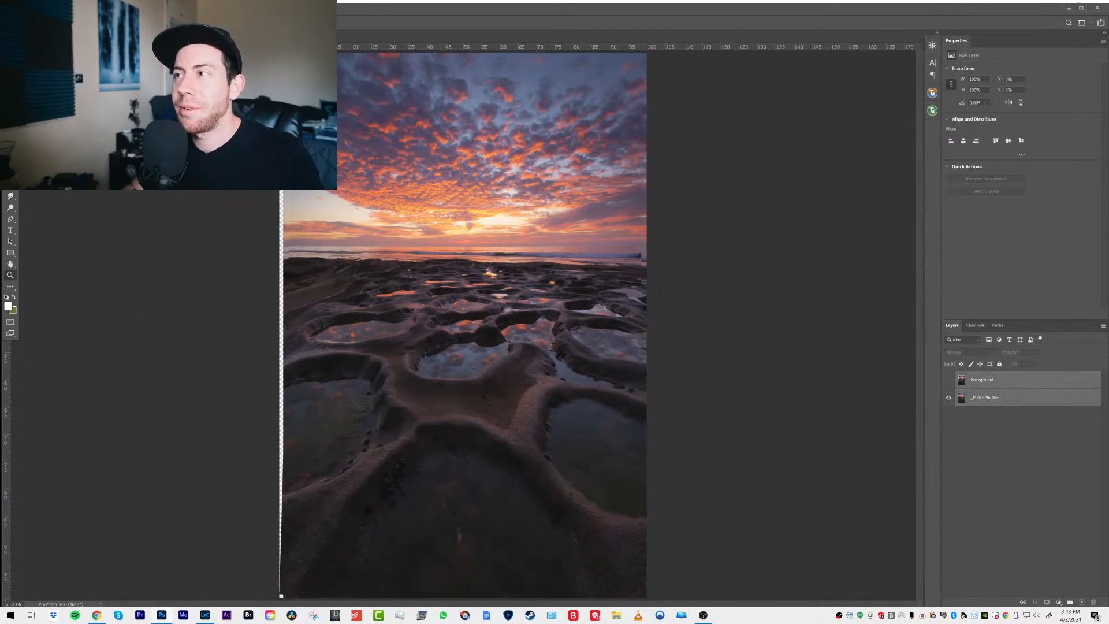
left_click(35, 8)
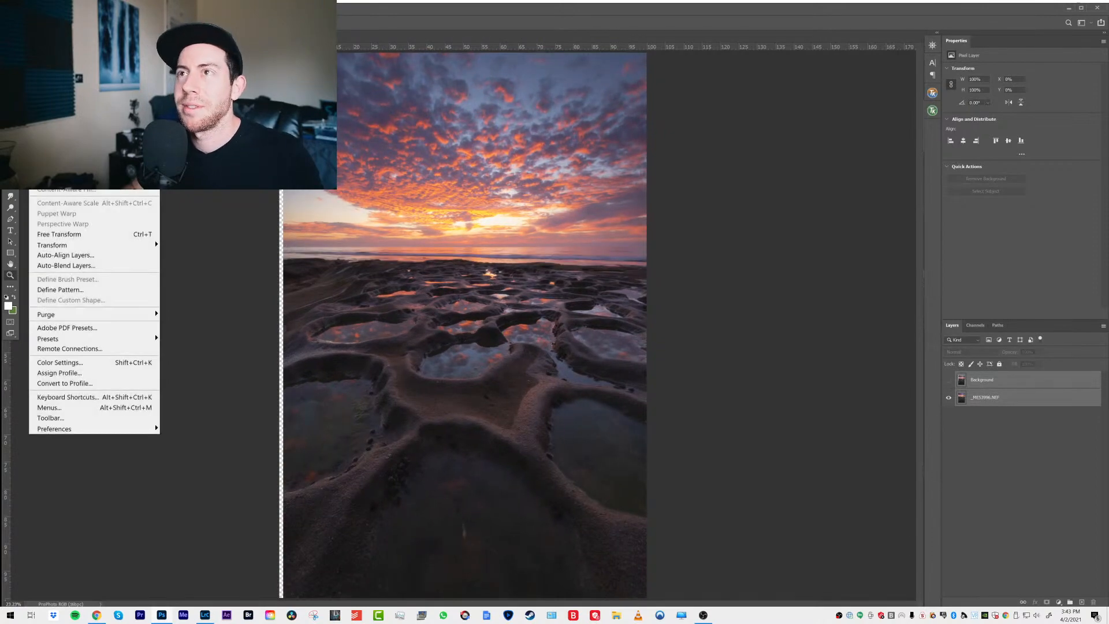
left_click(982, 379)
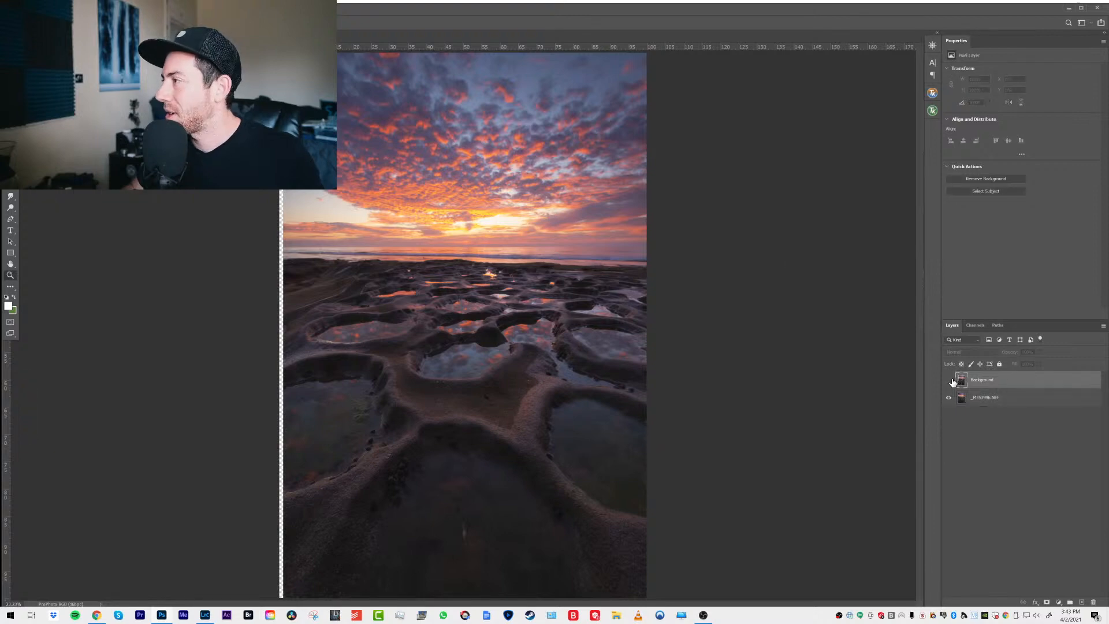
left_click(36, 8)
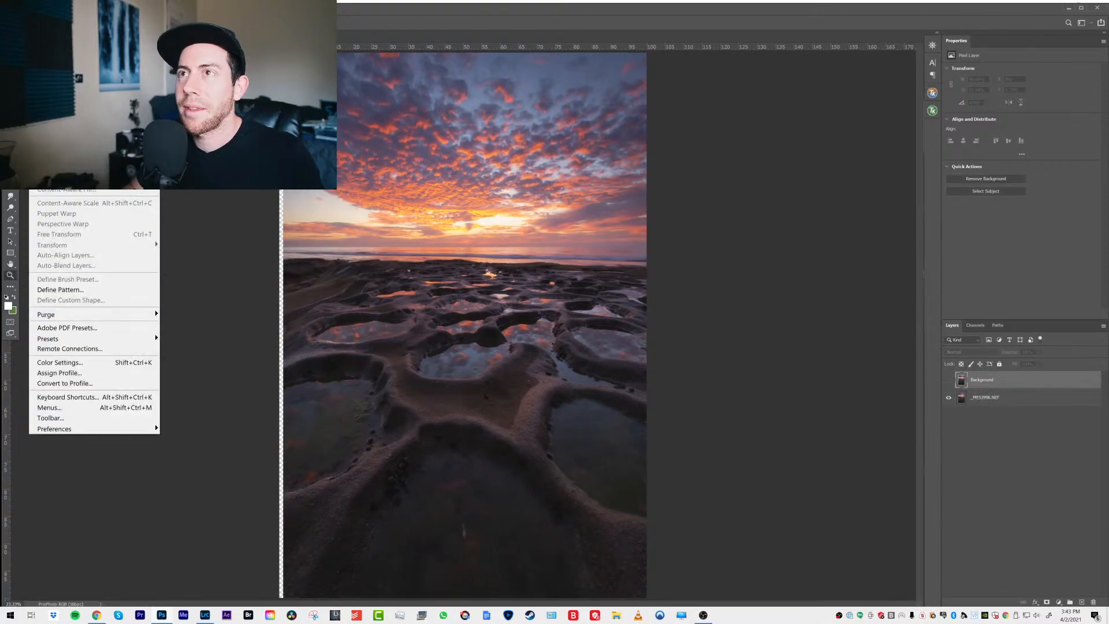
left_click(48, 19)
key("ctrl+z")
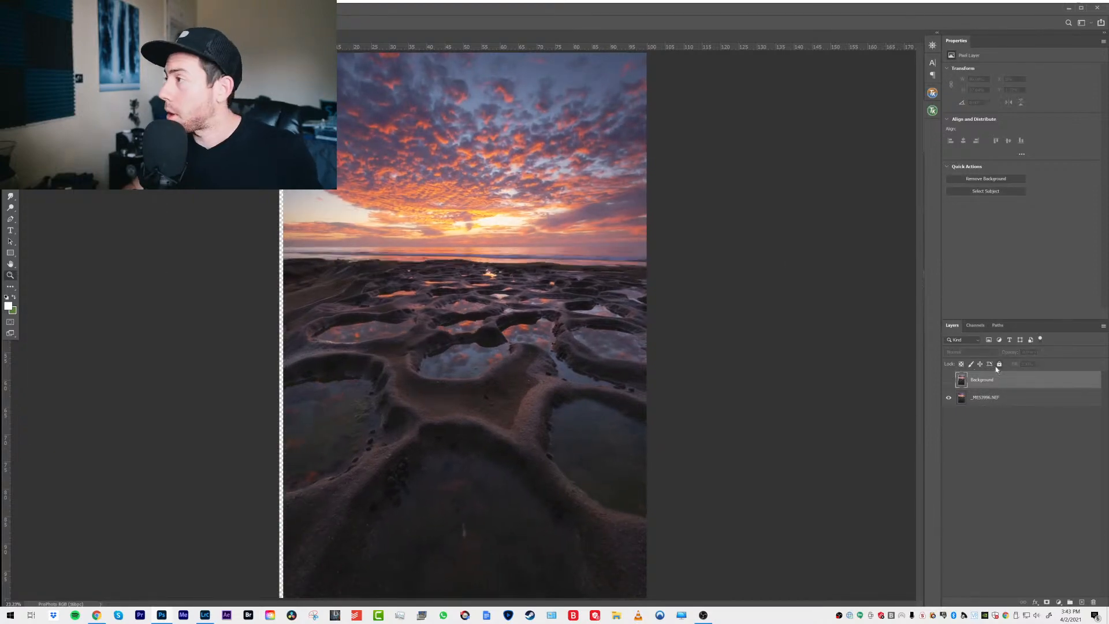
Undo the Auto-Align Layers result, toggle the Background layer to check the manual alignment, and leave it visible
left_click(949, 380)
left_click(949, 380)
left_click(949, 380)
left_click(949, 380)
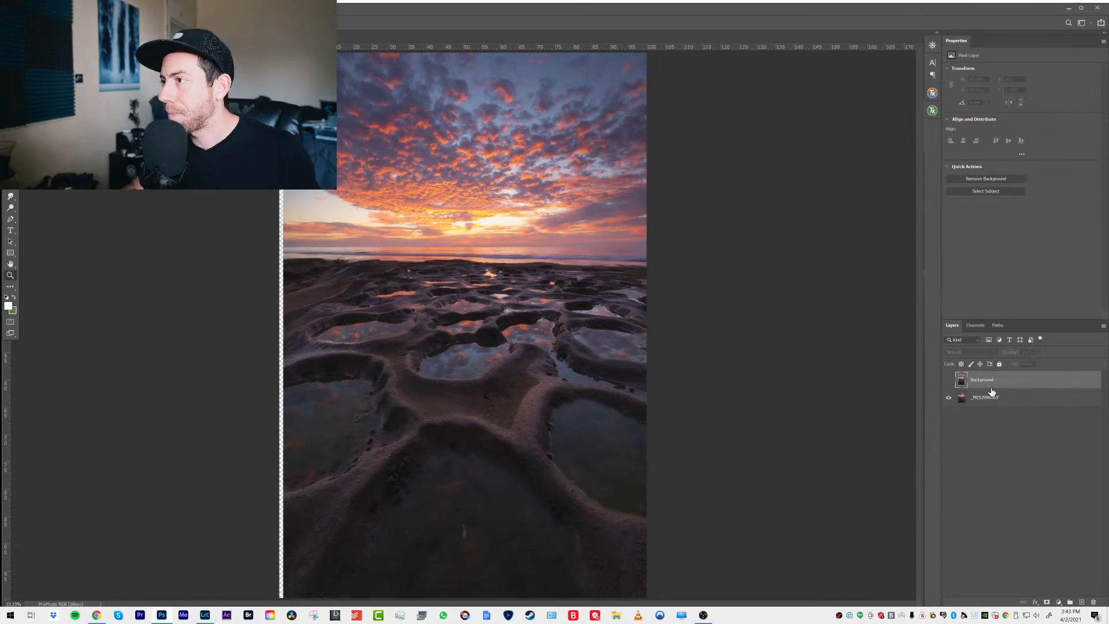
key("ctrl+z")
left_click(948, 381)
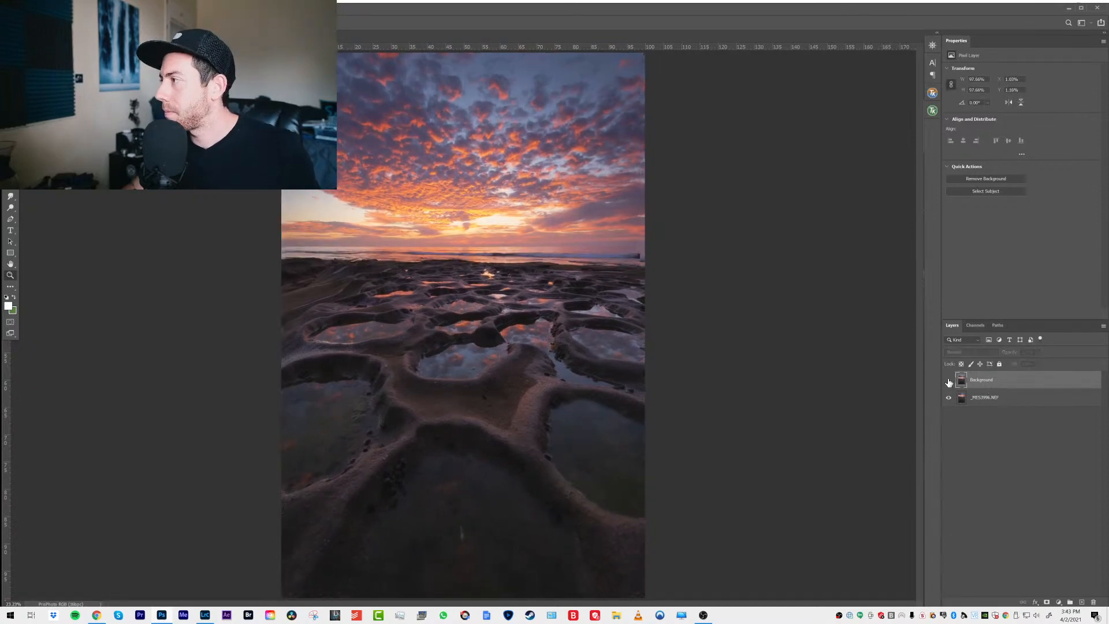
left_click(949, 381)
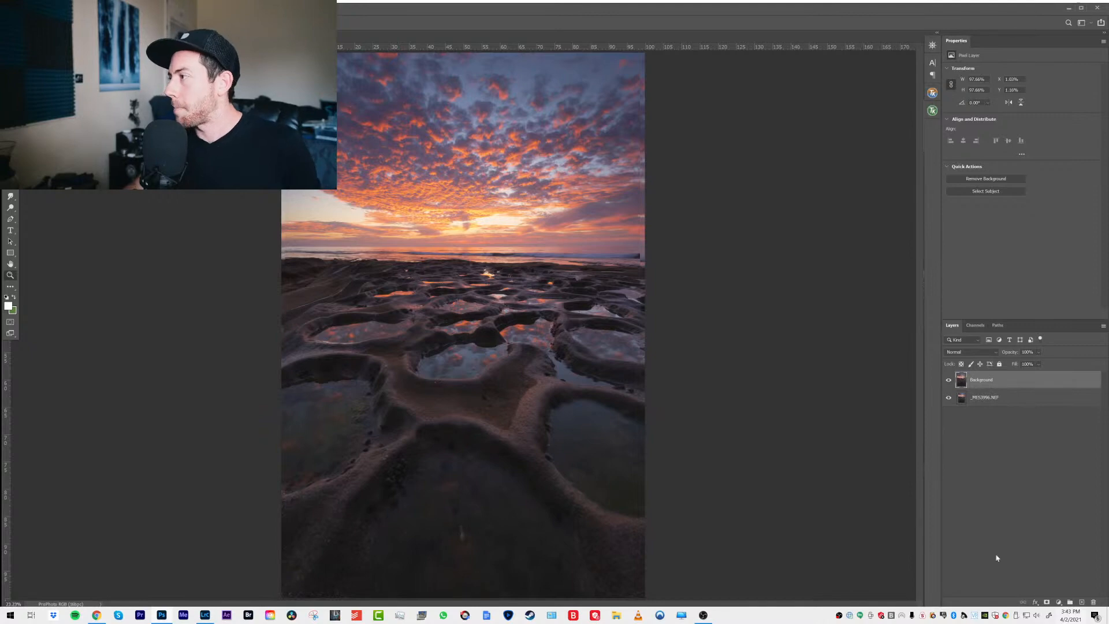
Add a white layer mask to the Background layer and ready the Brush tool with black over the enlarged central pools
left_click(1046, 602)
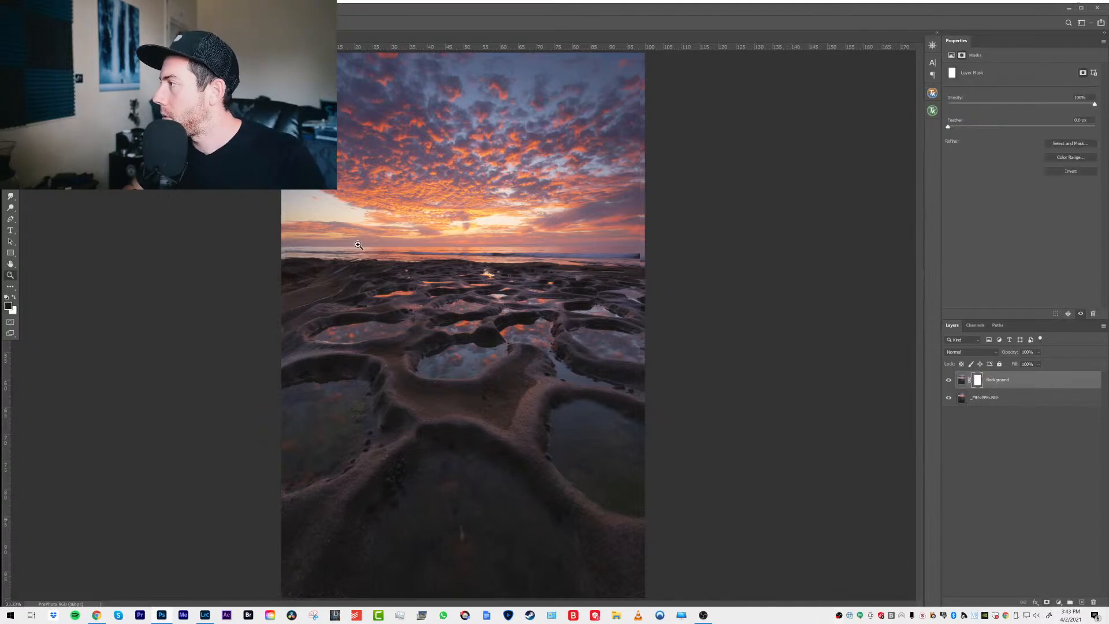
left_click(376, 341)
left_click(377, 375)
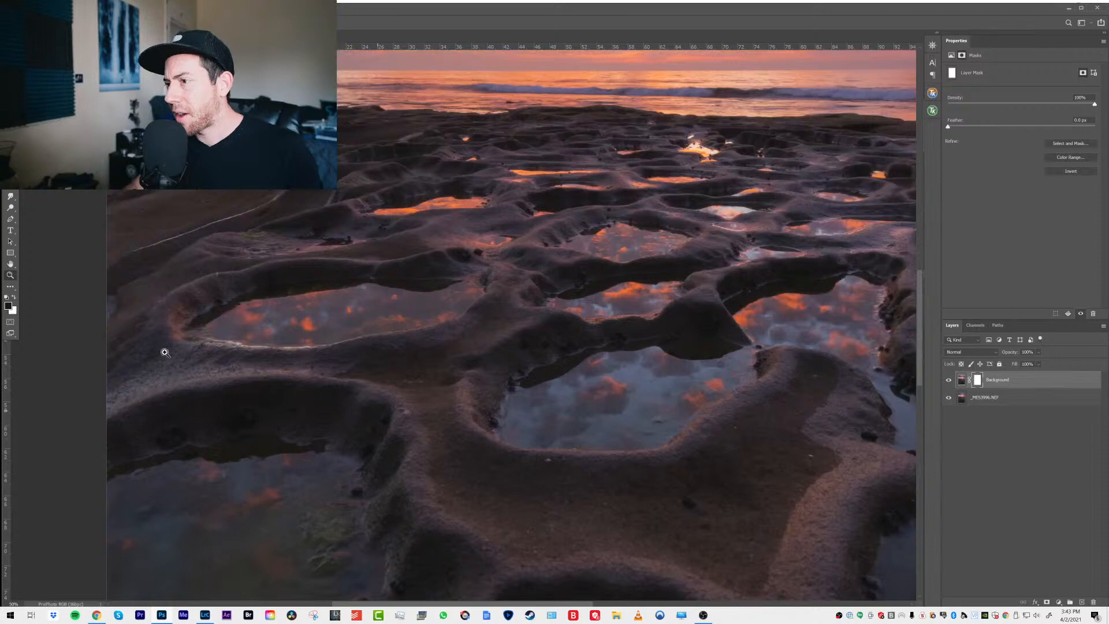
left_click(165, 352)
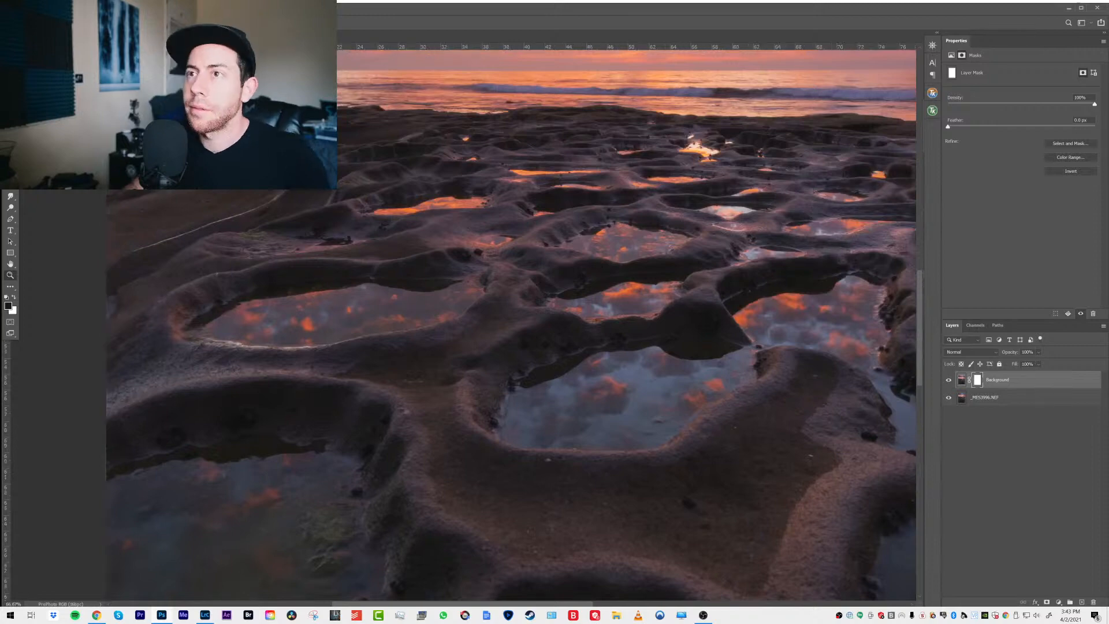
key("b")
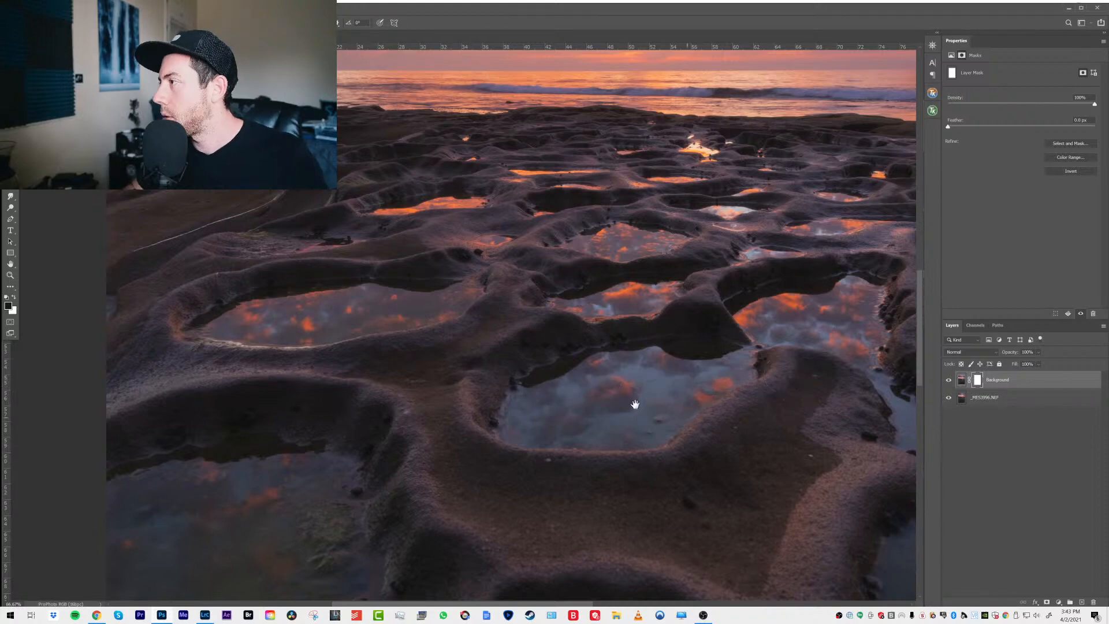
Extend the black mask band on the Background layer across the central pools to the photo's edge, and hide the lower layer to inspect it
left_click_drag(635, 405, 394, 399)
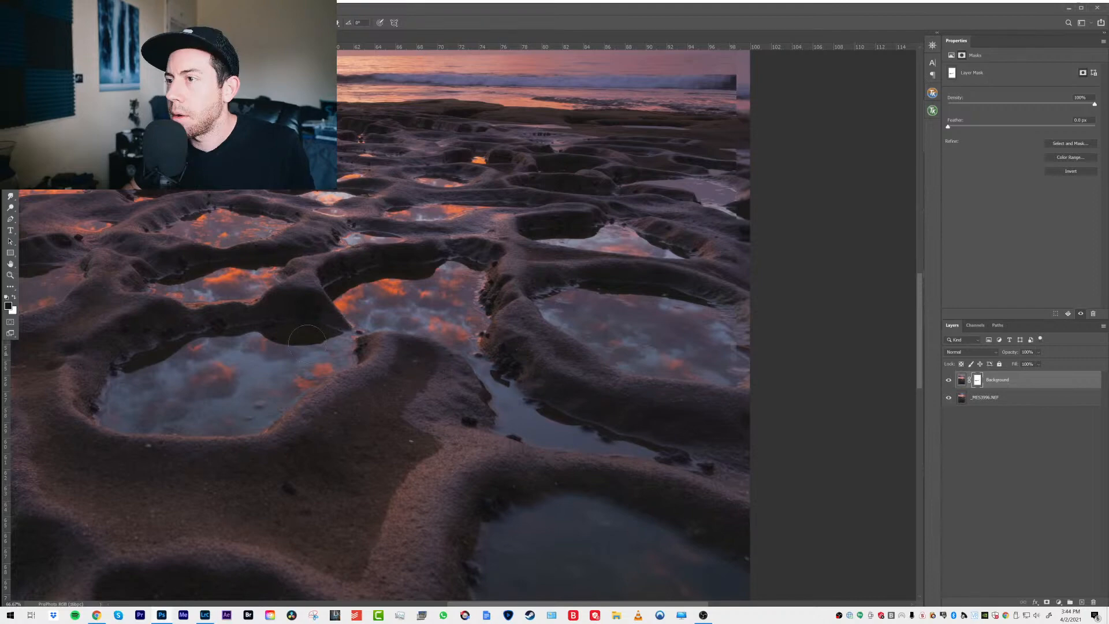
left_click(947, 397)
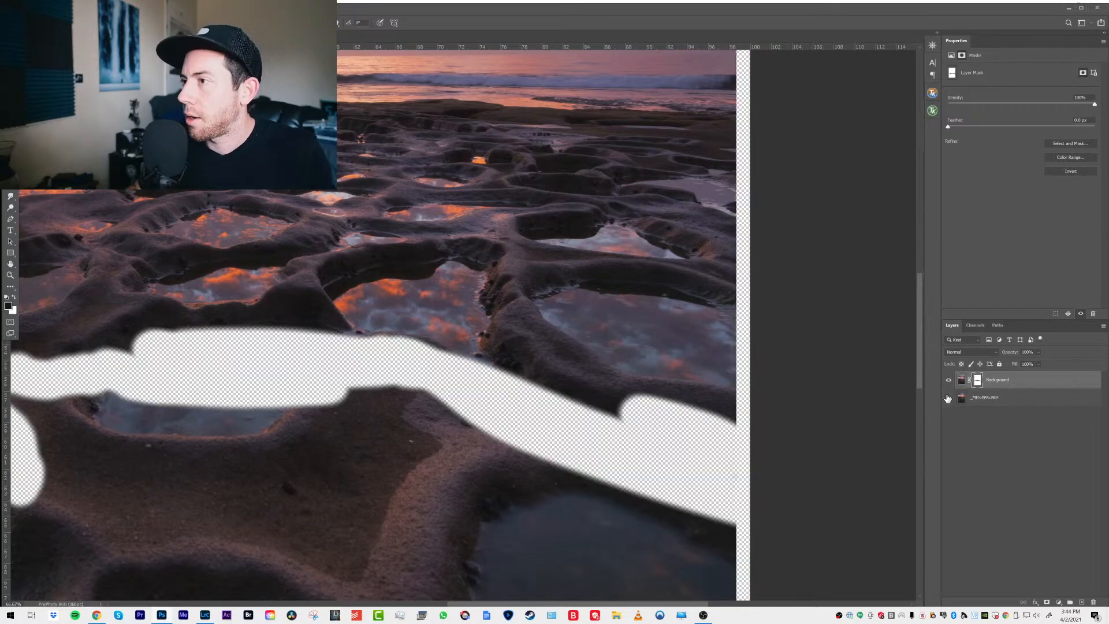
right_click(318, 293)
left_click(322, 294)
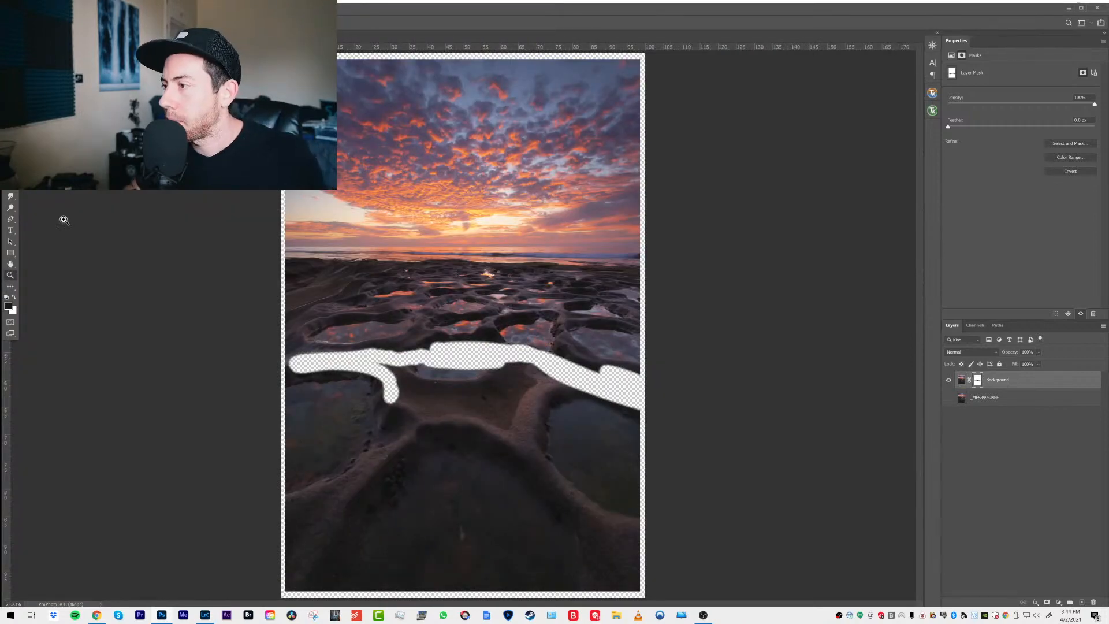
Widen the black-painted band of the Background mask downward across the full image width, over the middle pools and rocks
key("b")
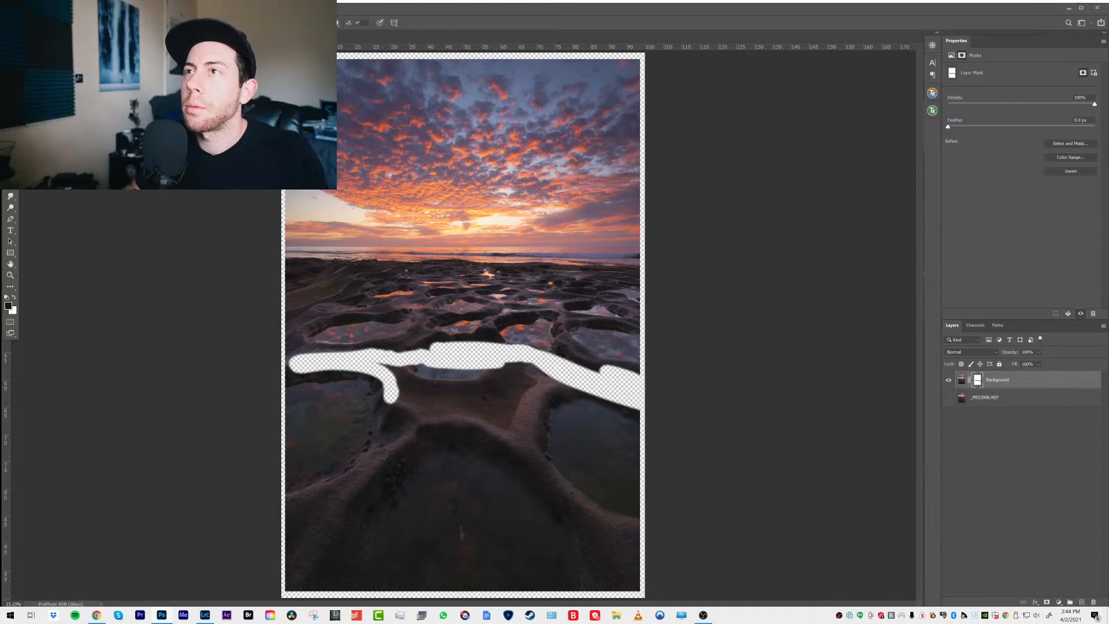
left_click(295, 373)
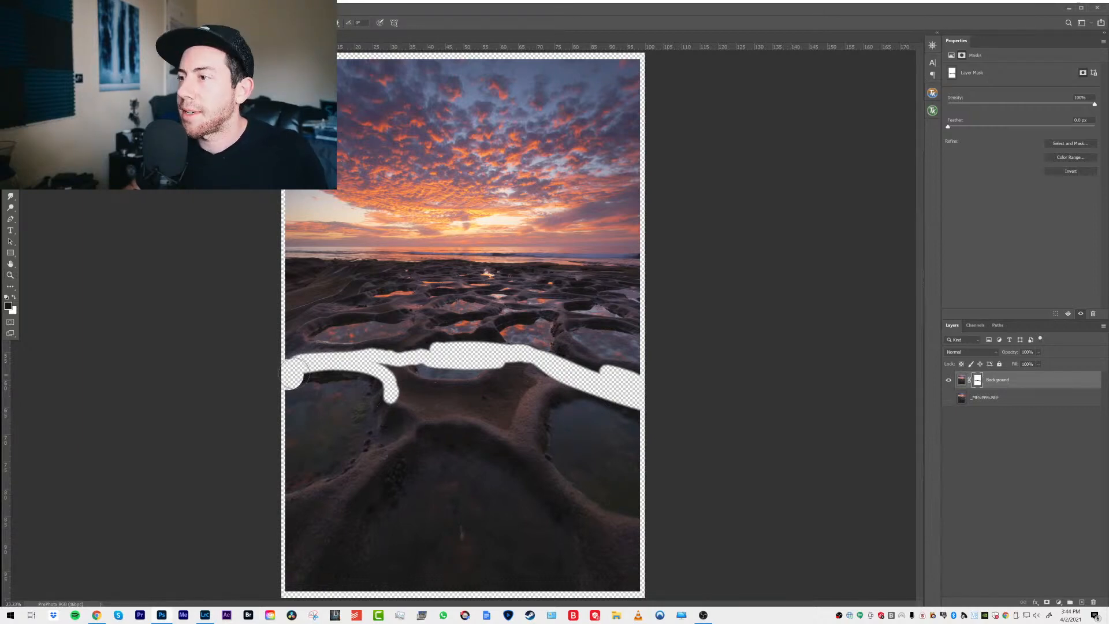
left_click(420, 369, "shift")
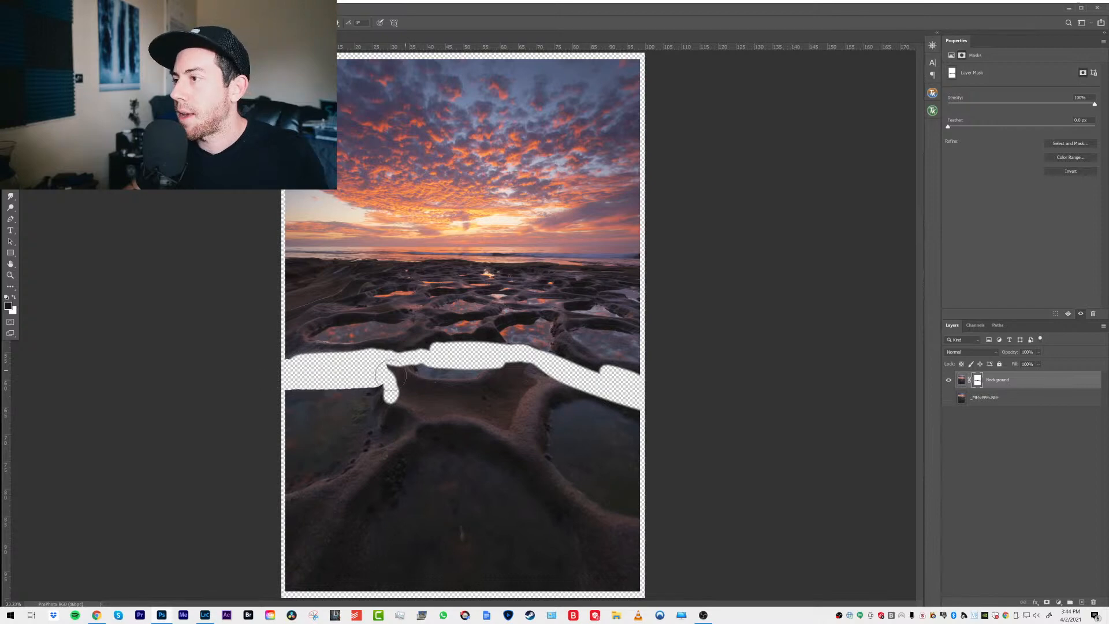
left_click_drag(500, 376, 521, 374)
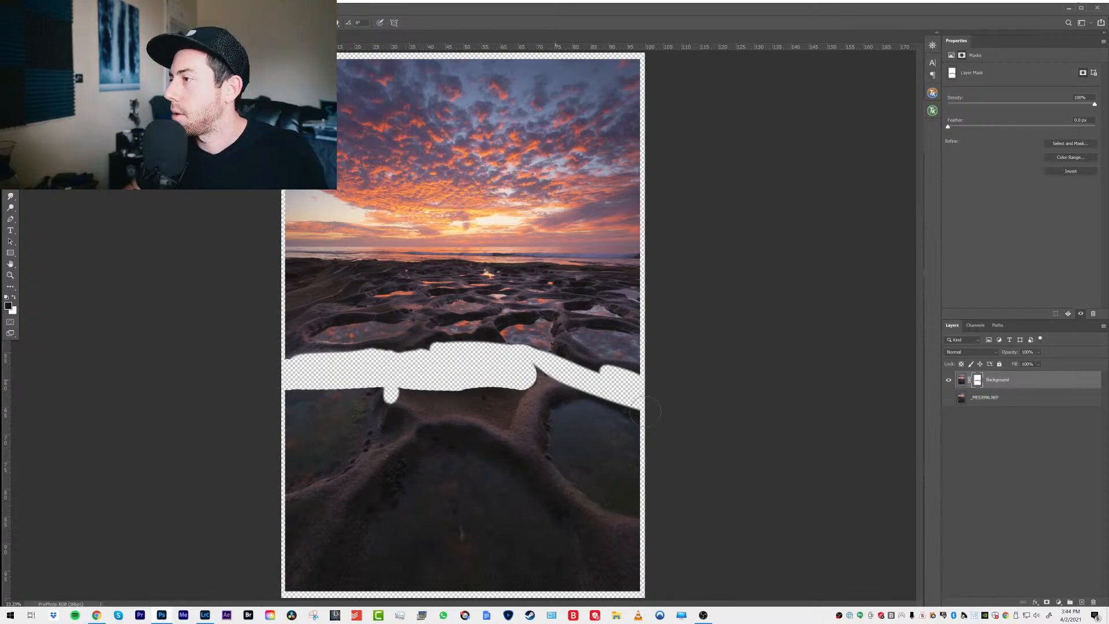
mouse_move(645, 411)
left_mouse_down()
mouse_move(334, 382)
mouse_move(274, 395)
left_mouse_up()
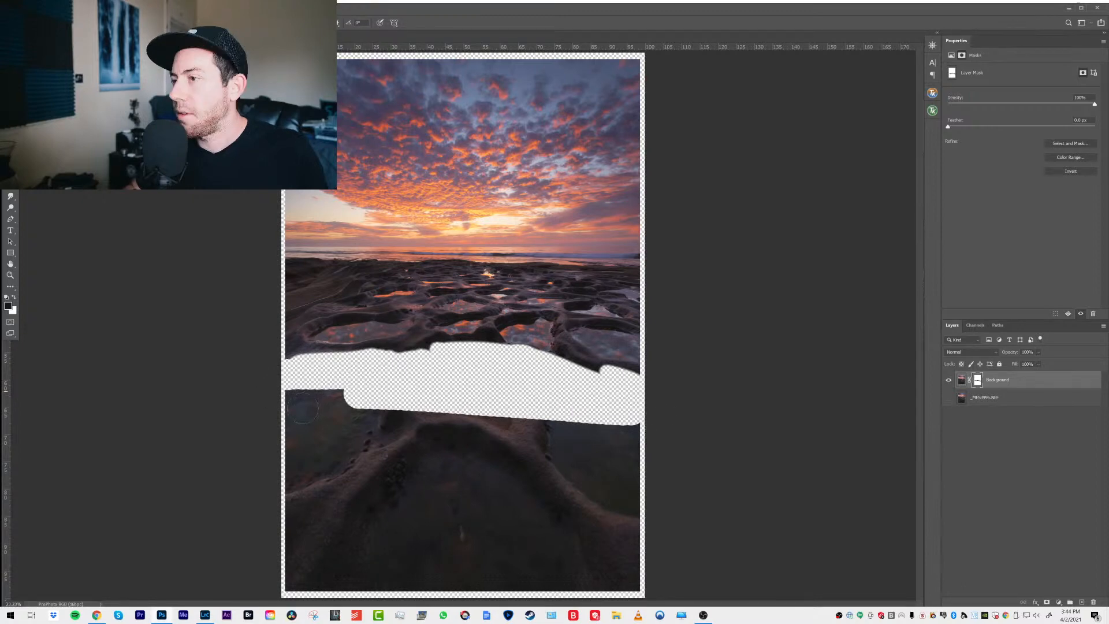
left_click_drag(303, 409, 615, 421)
left_click_drag(615, 421, 297, 394)
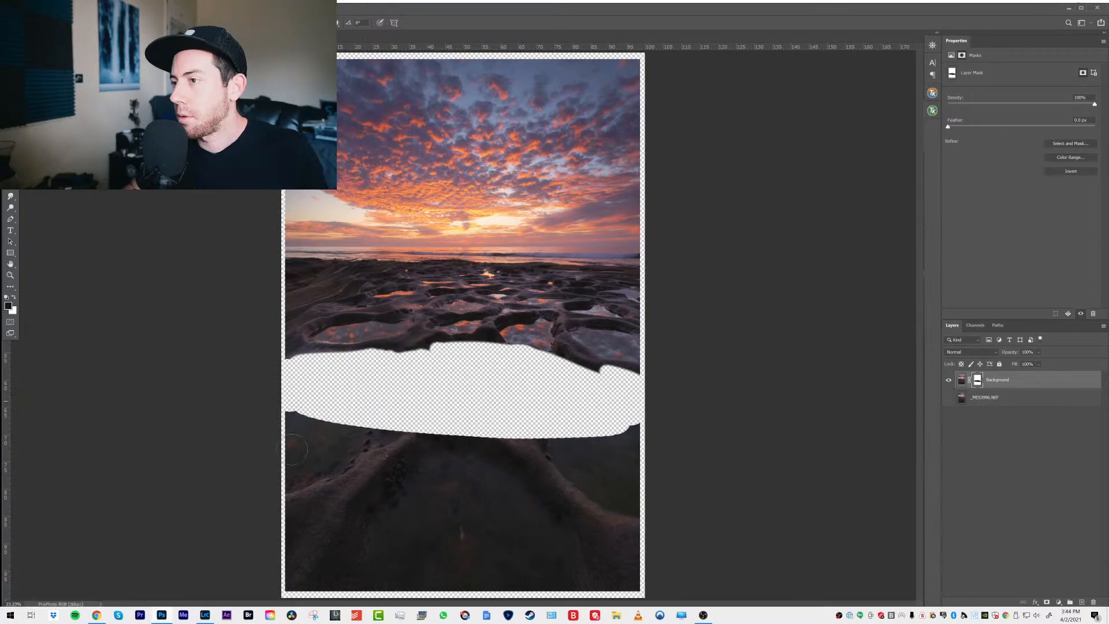
Paint the rest of the foreground black on the Background mask, out to the image borders, using a larger brush for the interior
mouse_move(290, 526)
left_mouse_down()
mouse_move(293, 586)
mouse_move(641, 577)
mouse_move(632, 424)
left_mouse_up()
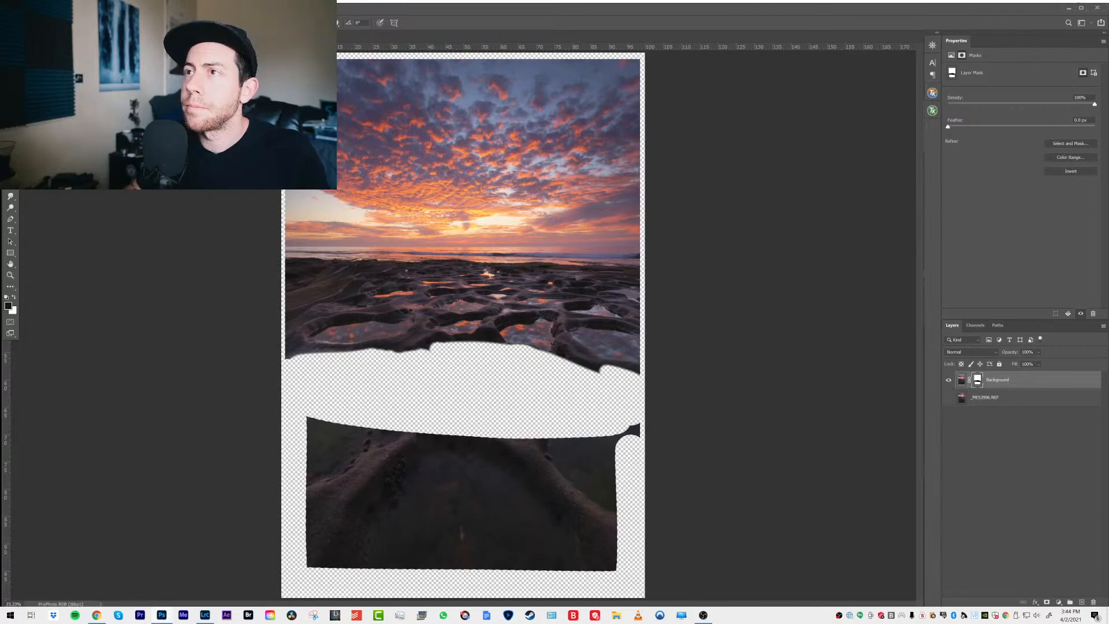
mouse_move(310, 470)
left_mouse_down()
mouse_move(394, 482)
mouse_move(466, 485)
mouse_move(460, 470)
mouse_move(615, 473)
left_mouse_up()
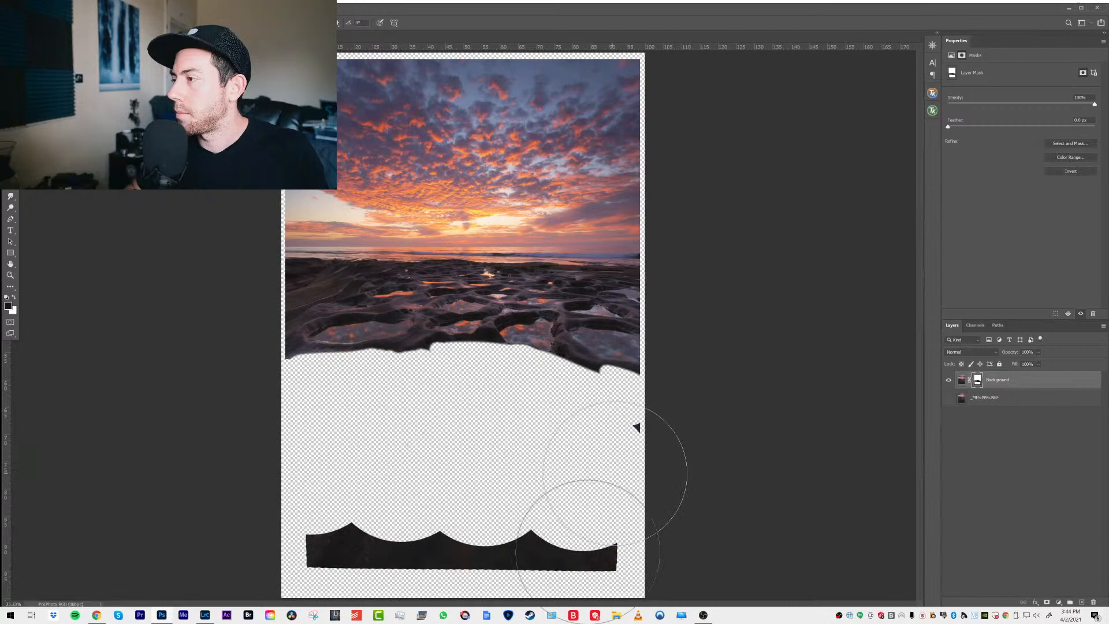
mouse_move(588, 552)
left_mouse_down()
mouse_move(599, 522)
mouse_move(341, 562)
left_mouse_up()
Soften the mask's edge along the rock seam with a small soft black brush, and show the lower layer again
left_click(9, 275)
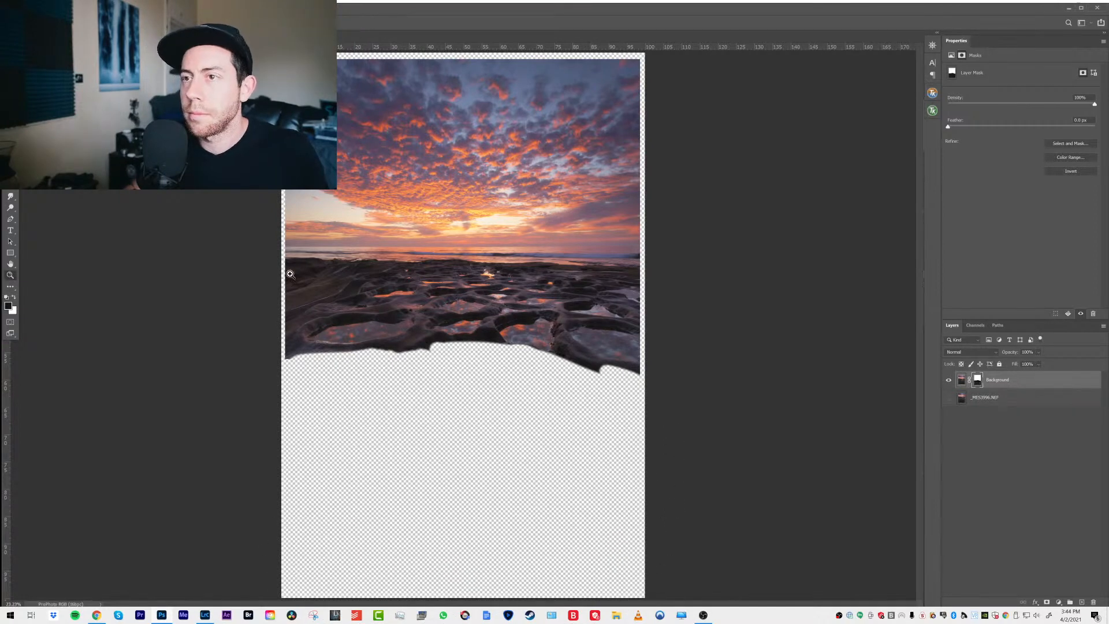
left_click(306, 342)
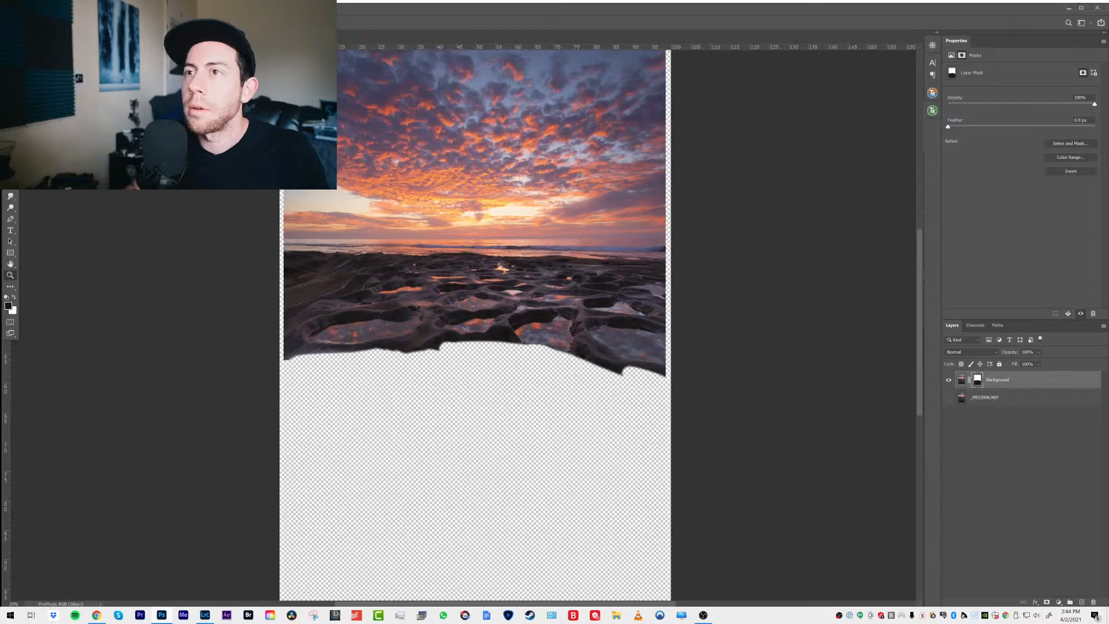
key("b")
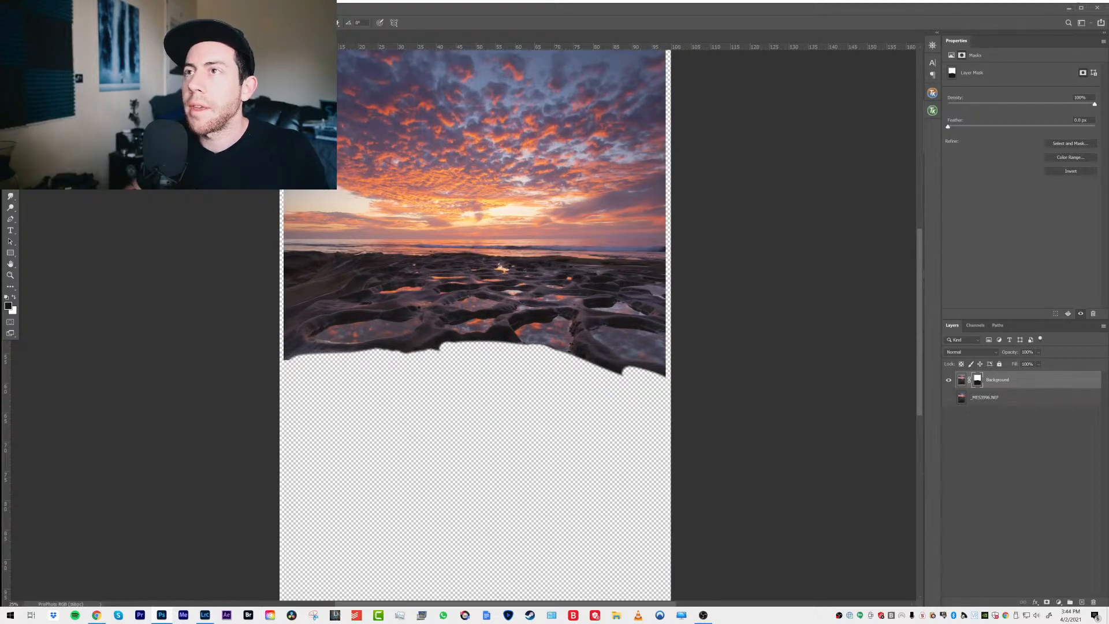
left_click_drag(292, 367, 285, 366)
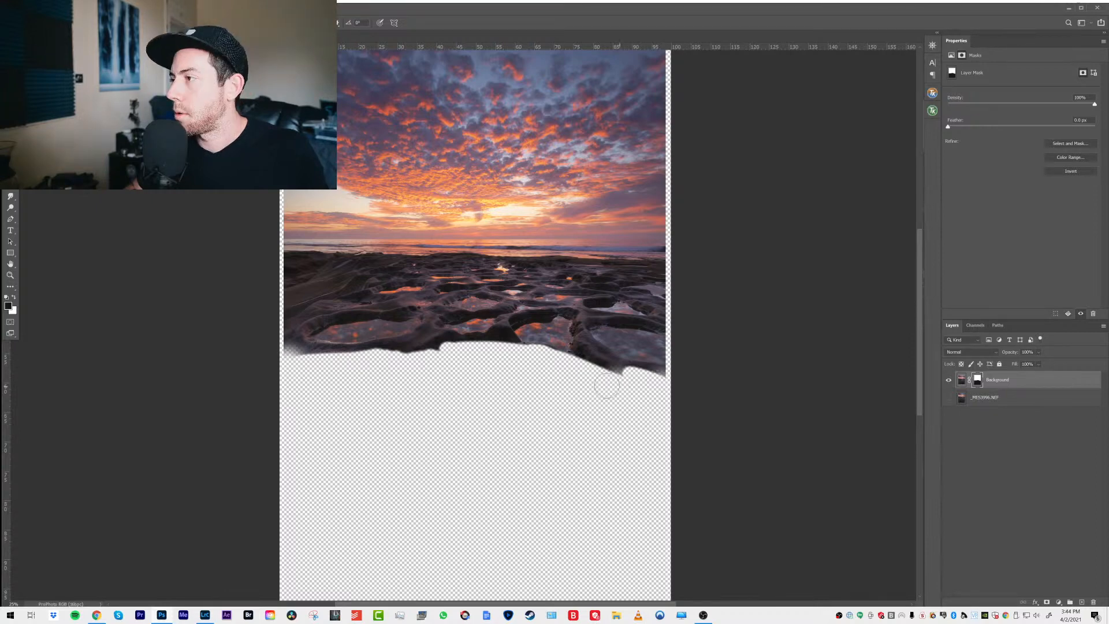
left_click(948, 398)
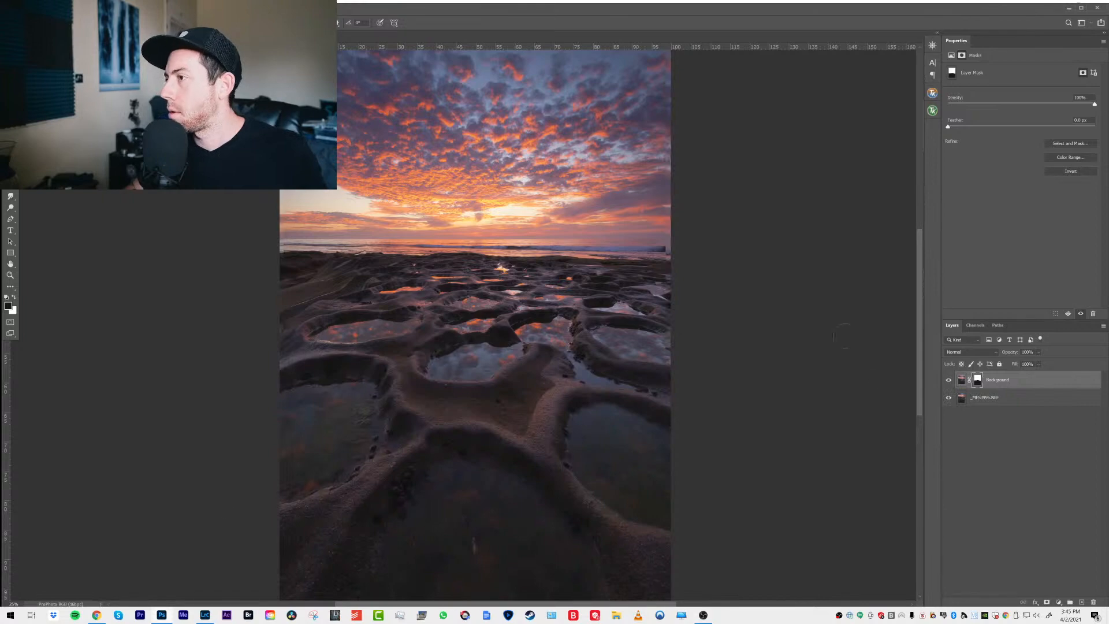
Compare the blend with the lower frame by hiding and showing the masked Background layer twice
left_click(948, 380)
left_click(948, 380)
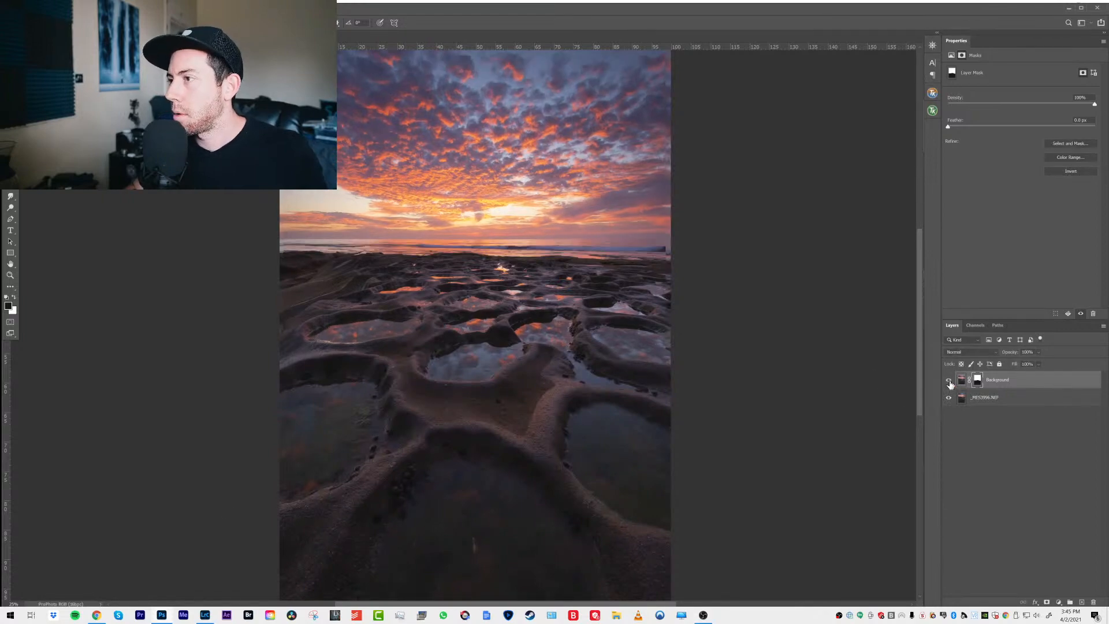
left_click(949, 381)
left_click(949, 381)
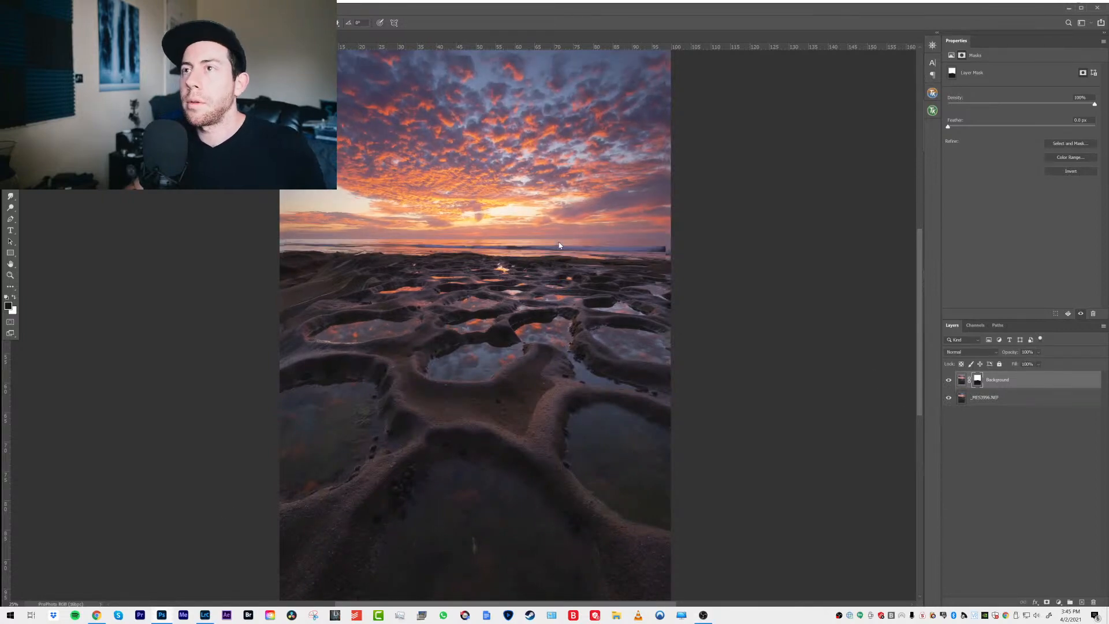
Set the Background layer's blend mode to Difference to check the alignment, and return it to Normal
key("v")
left_click(970, 351)
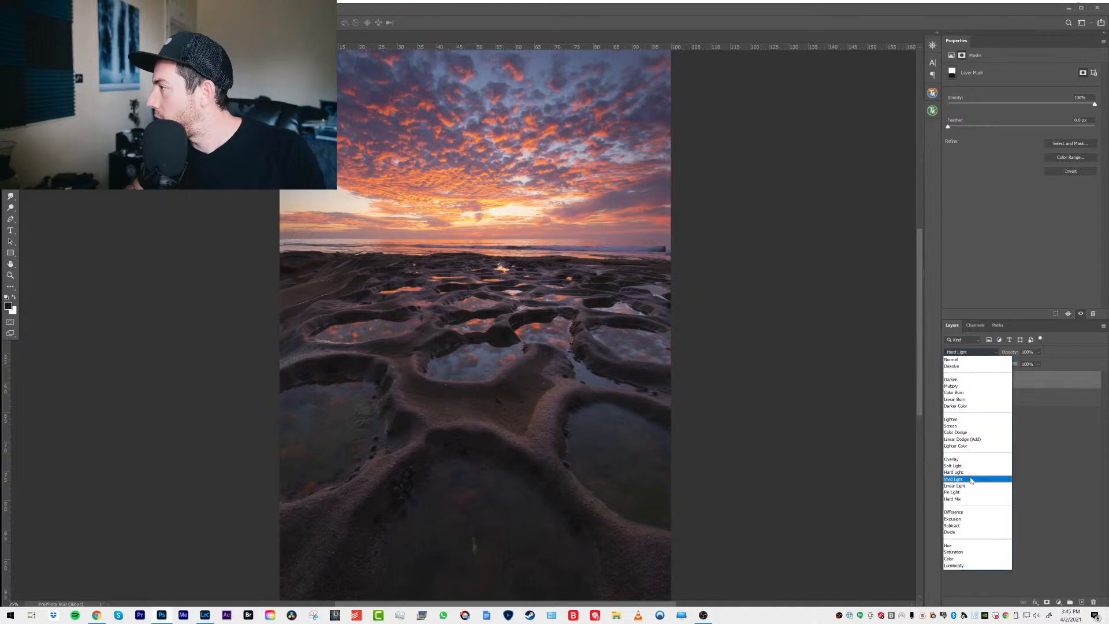
left_click(969, 512)
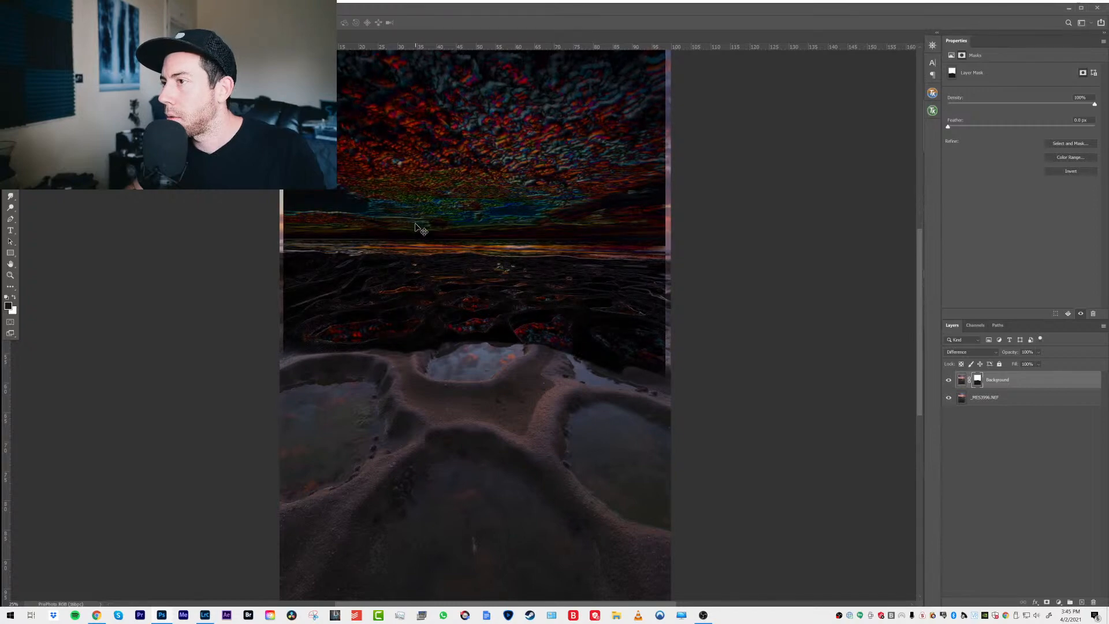
left_click(970, 352)
left_click(963, 357)
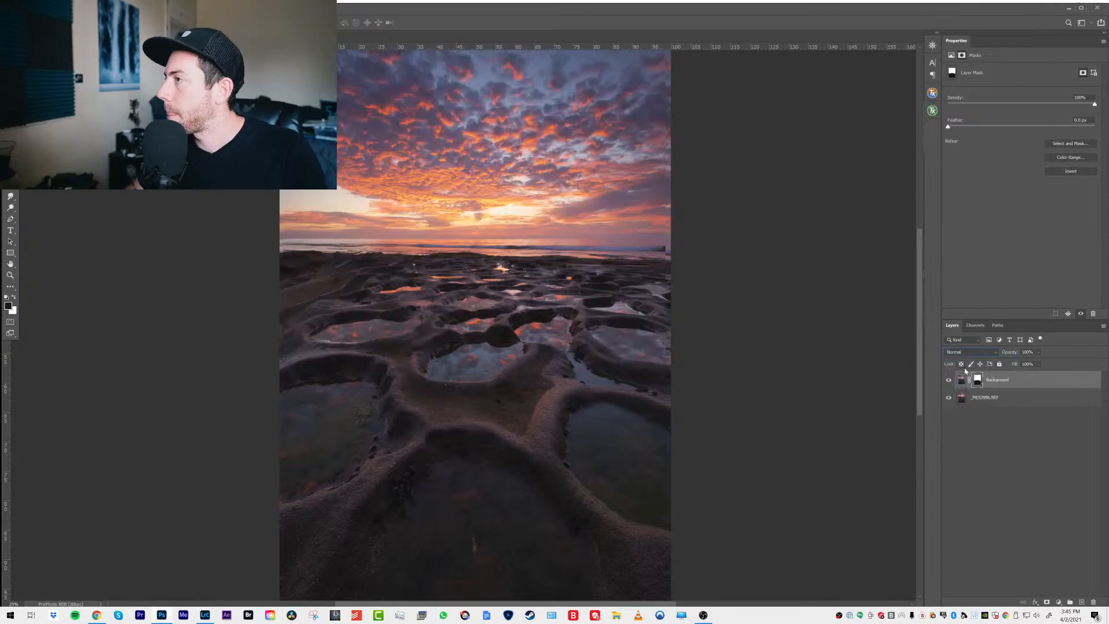
Compare the blended image with and without the Background layer by toggling that layer's visibility
left_click(949, 380)
left_click(949, 380)
left_click(949, 380)
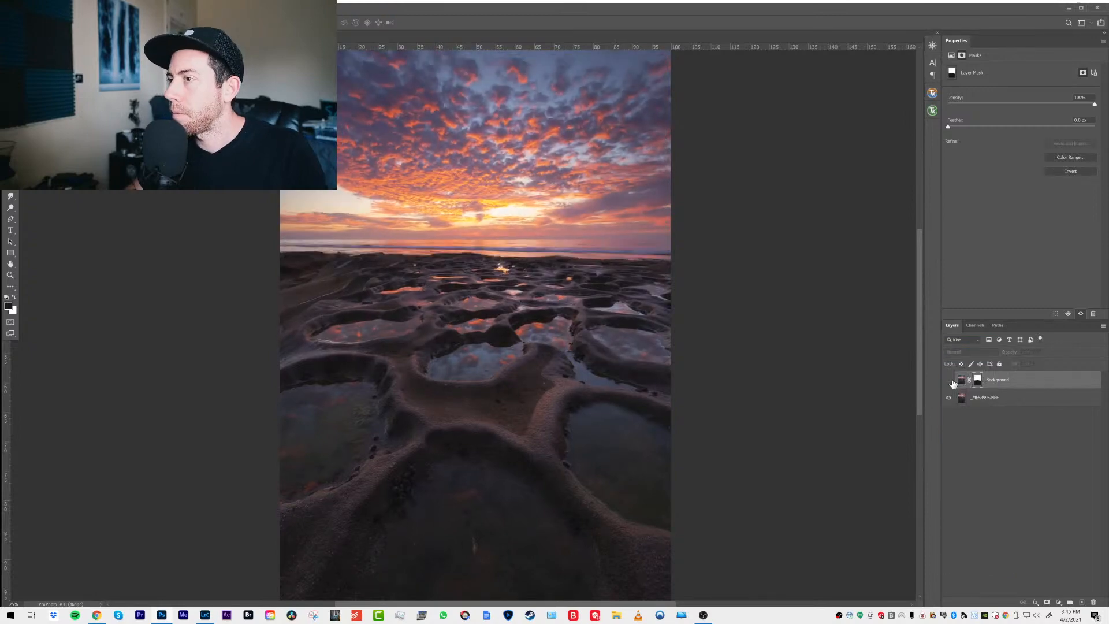
left_click(949, 380)
left_click(948, 380)
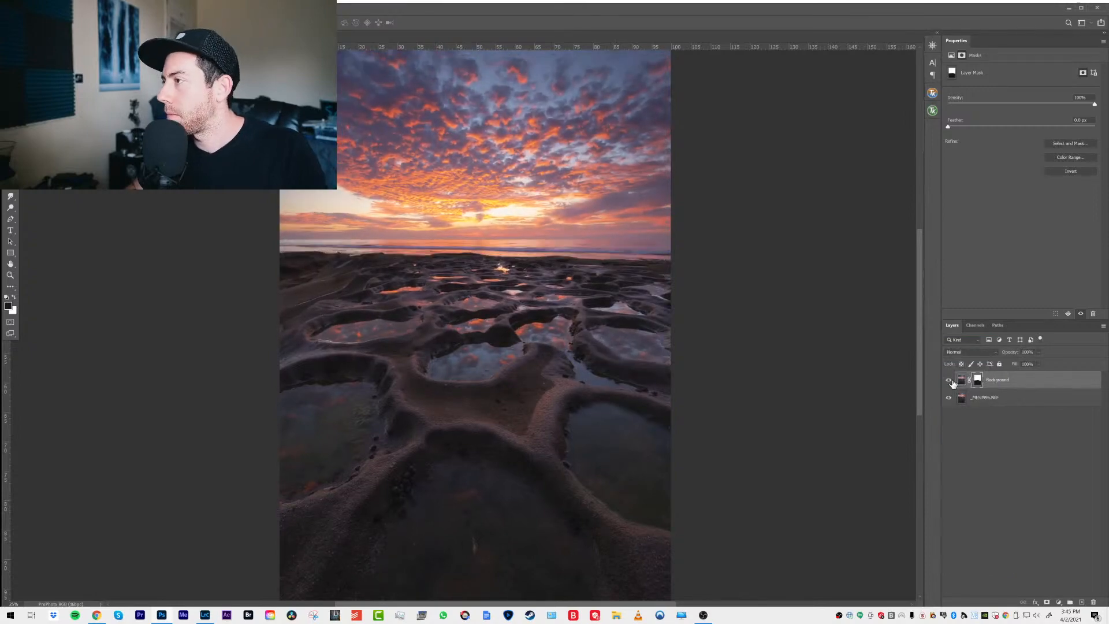
left_click(948, 380)
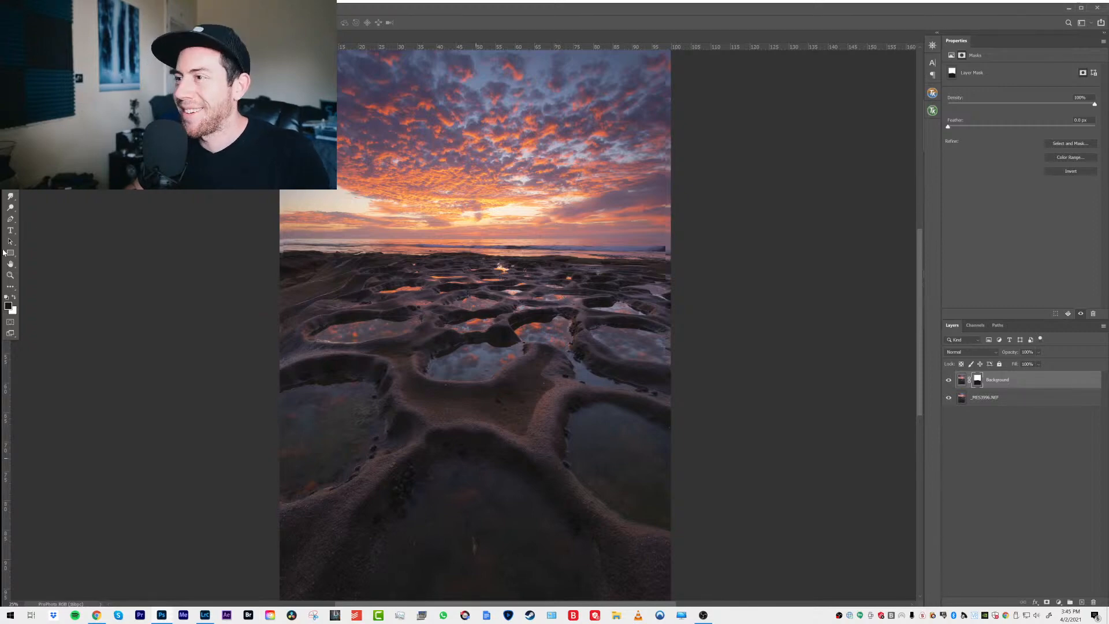
Examine the mask transition around the tide pools at close magnification across the midground, and return to the full image
left_click(10, 275)
left_click(331, 336)
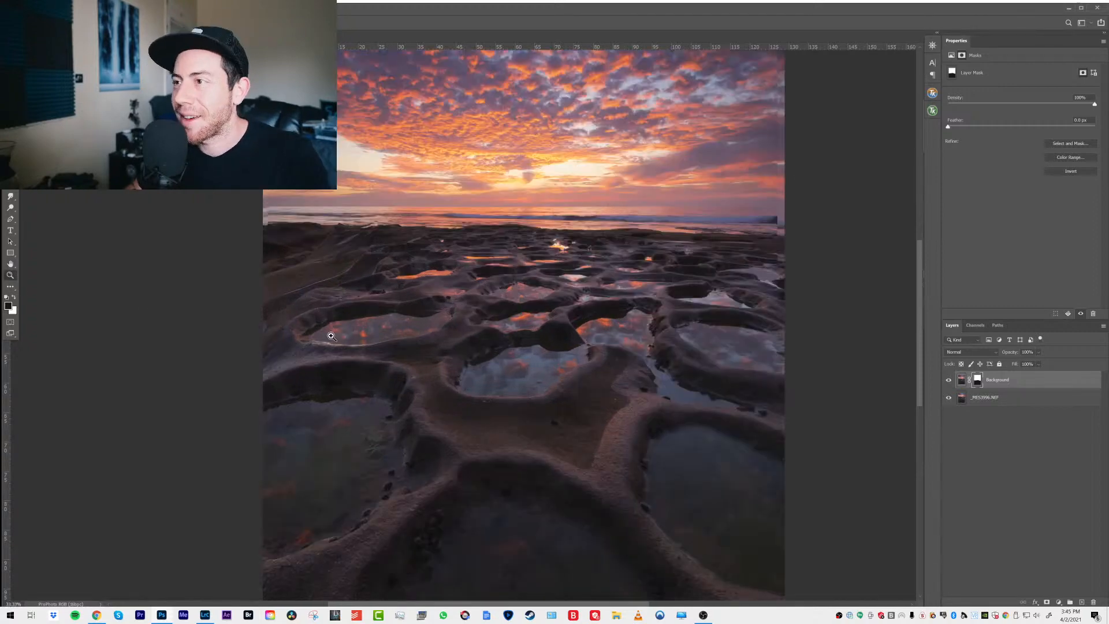
left_click(331, 336)
left_click(262, 329)
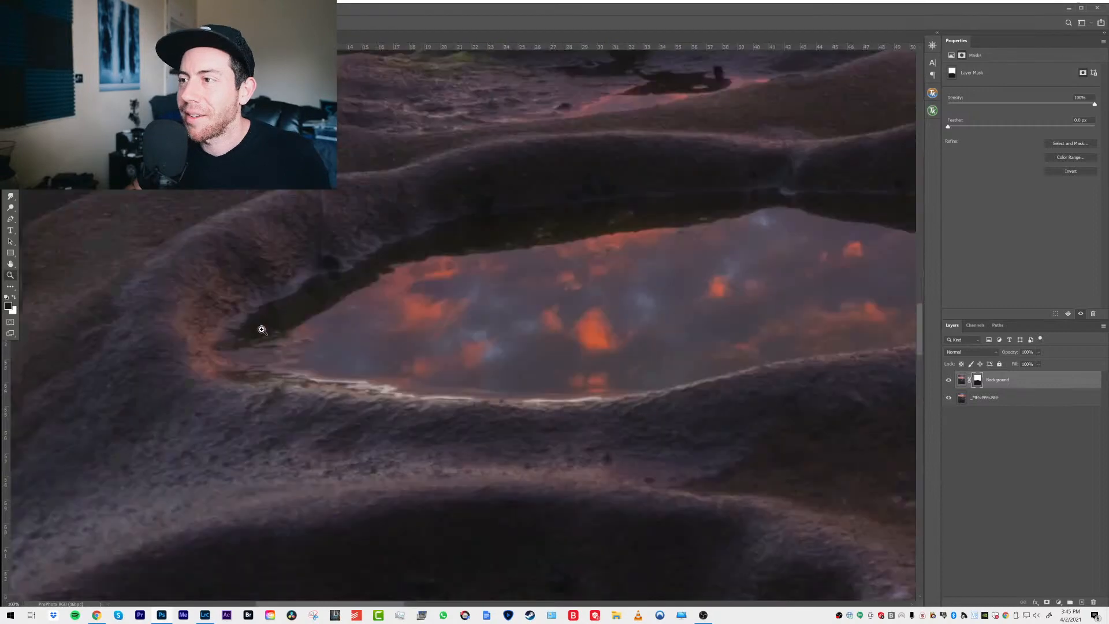
left_click_drag(839, 244, 415, 362)
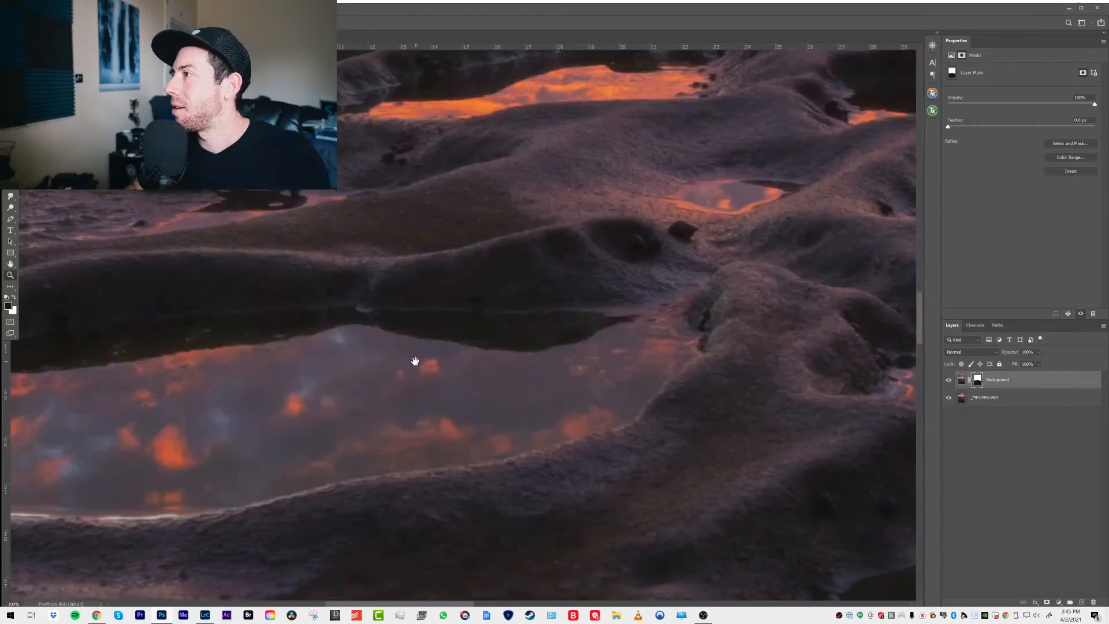
left_click_drag(855, 248, 439, 294)
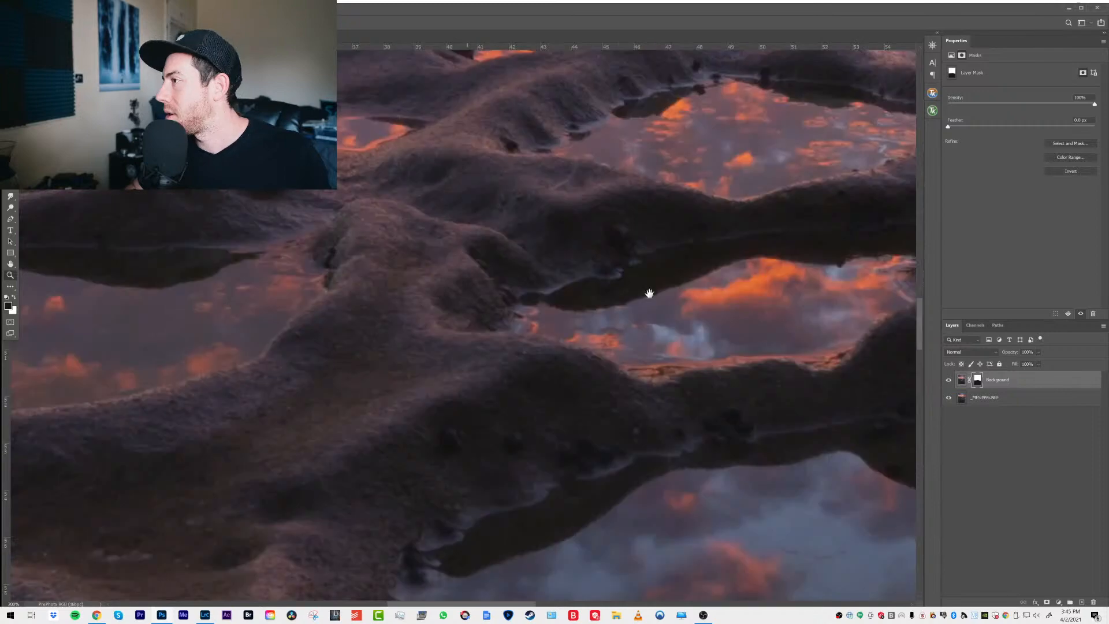
left_click_drag(822, 296, 552, 287)
left_click_drag(901, 318, 502, 294)
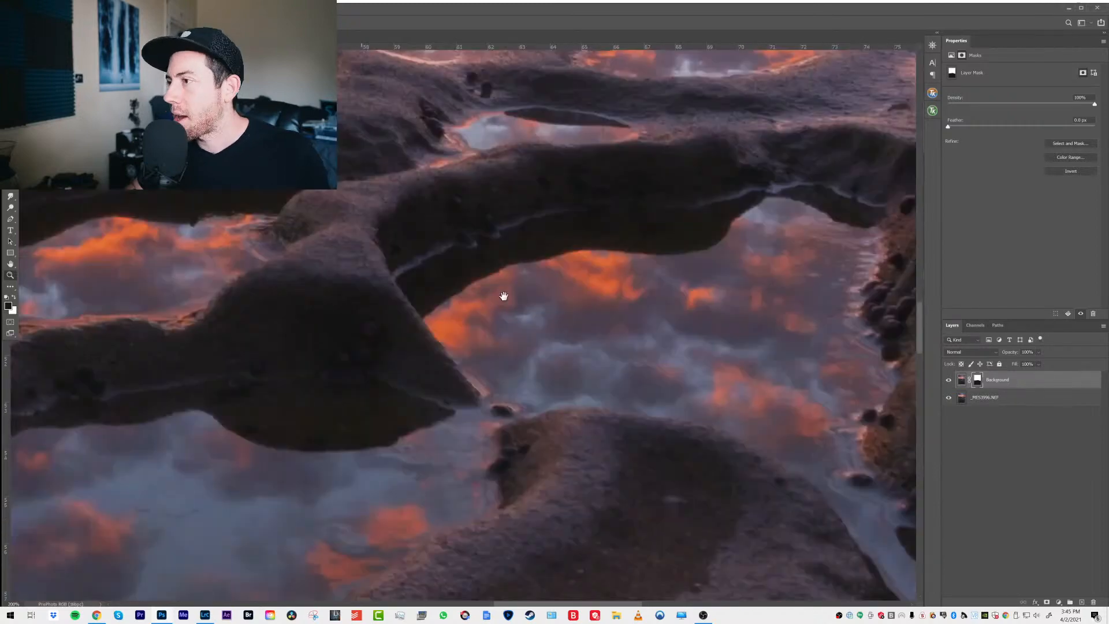
left_click_drag(349, 289, 638, 317)
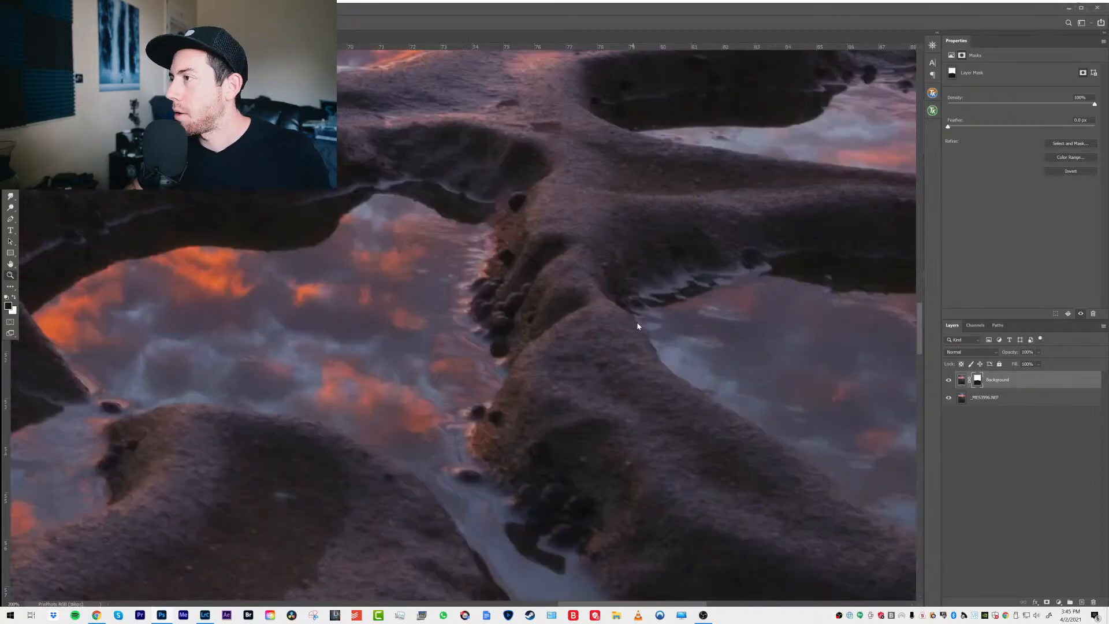
right_click(632, 318)
left_click(632, 328)
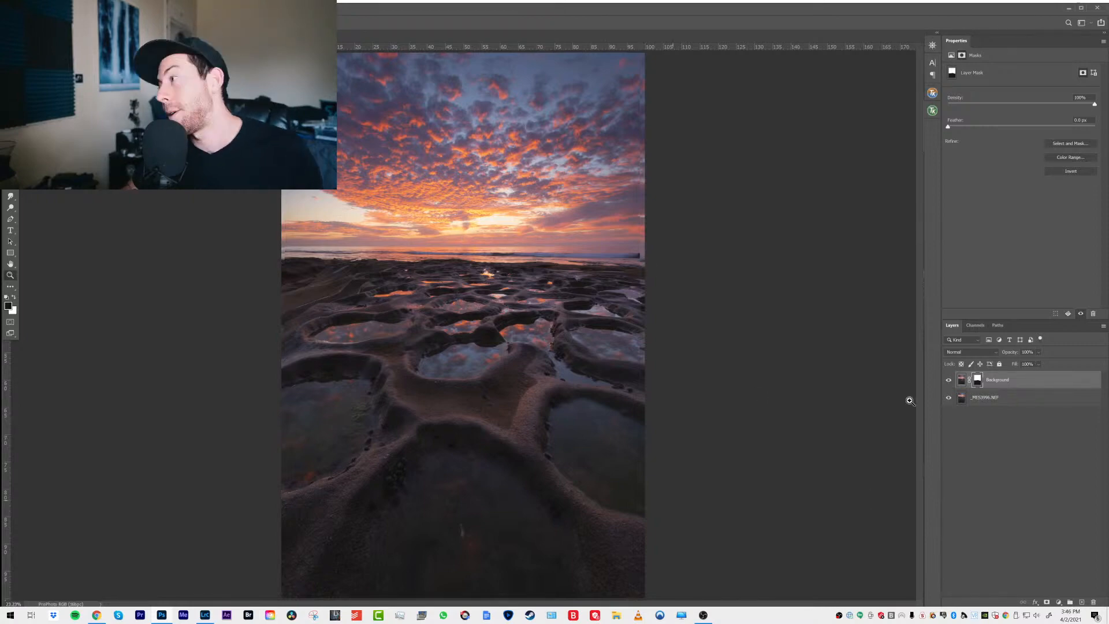
Select the Background layer's image instead of its mask and compare the picture with that layer off and on
left_click(995, 383)
left_click(948, 381)
left_click(949, 380)
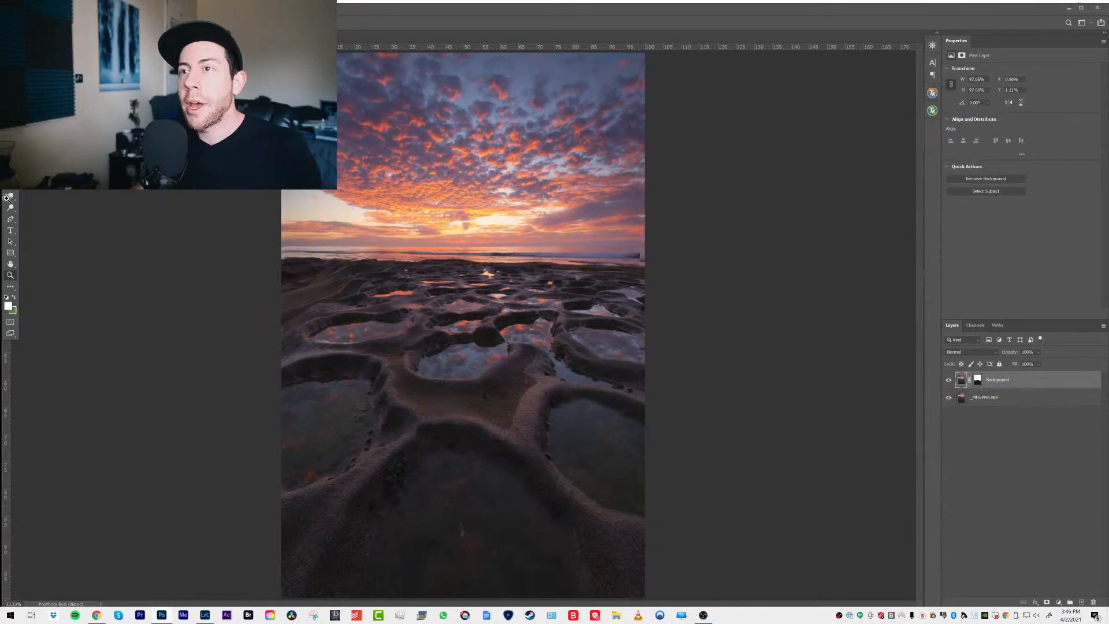
key("g")
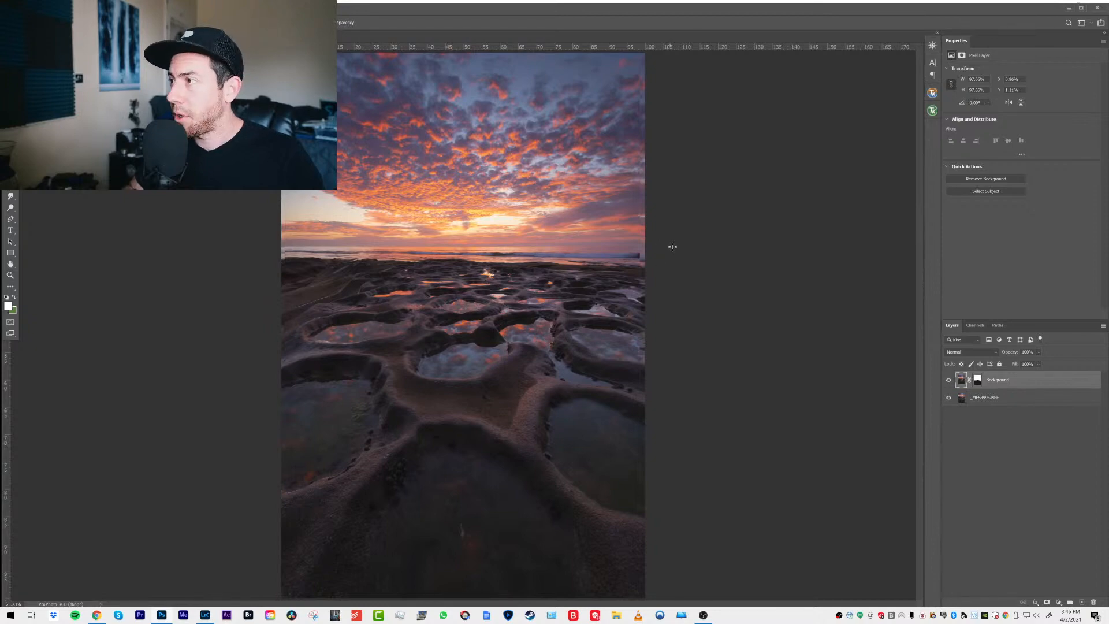
Crop the canvas to the edges of the Background layer's image, hiding the bottom layer during the crop and showing it again
left_click(948, 397)
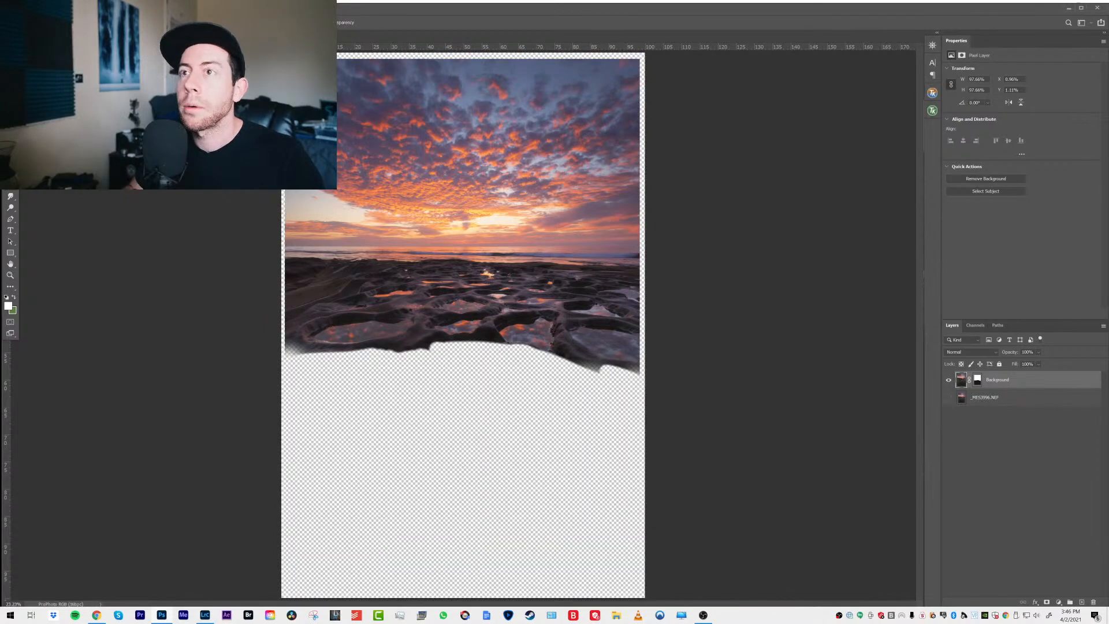
key("c")
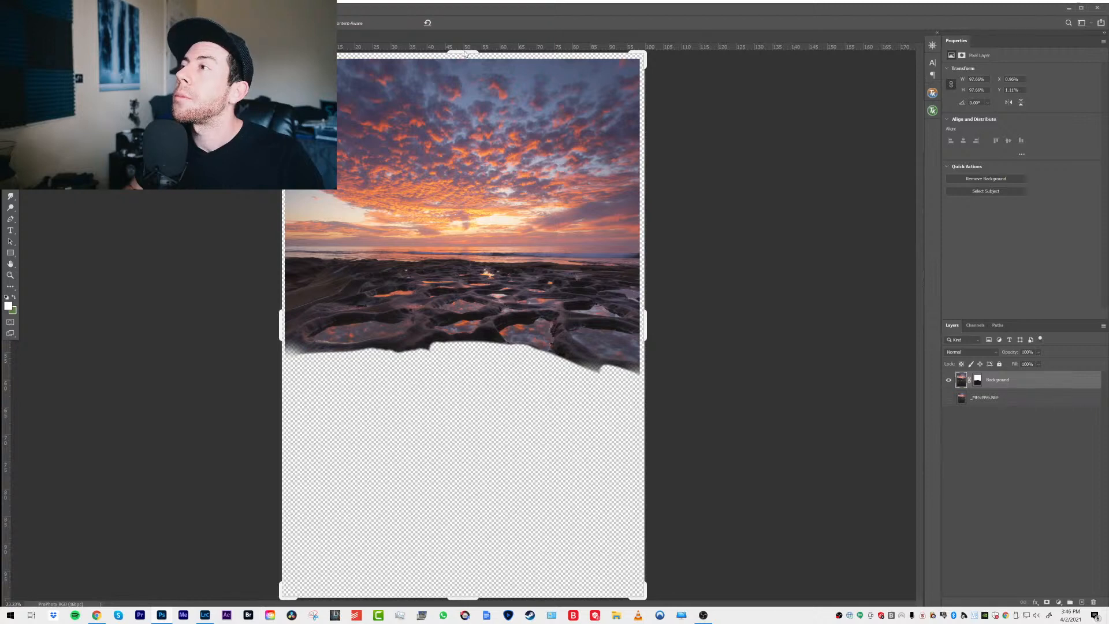
left_click_drag(464, 53, 464, 57)
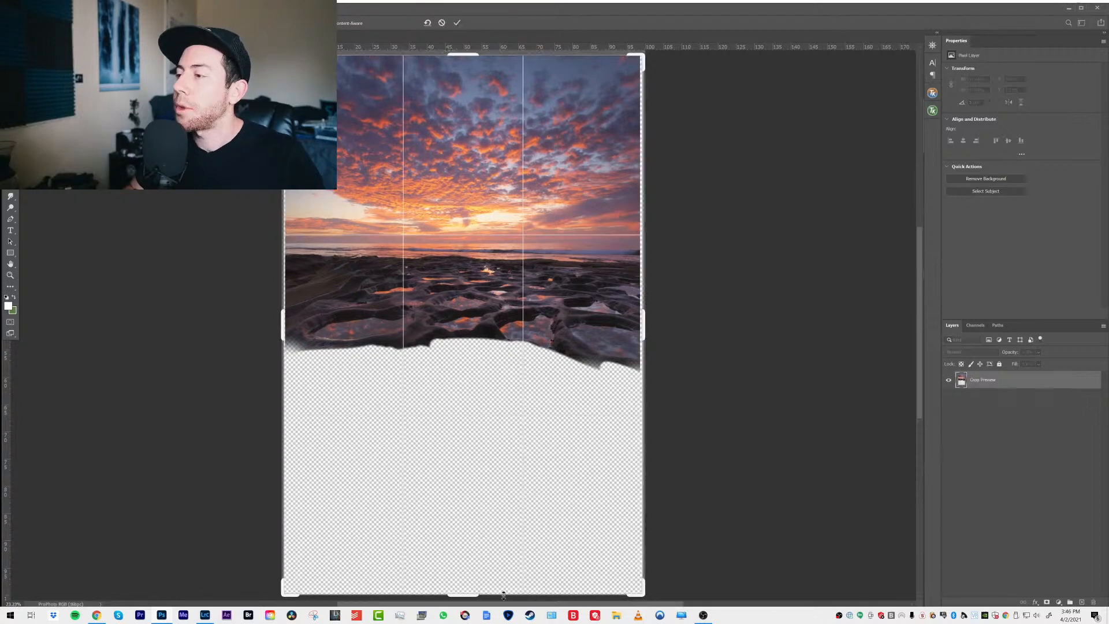
left_click_drag(468, 595, 466, 594)
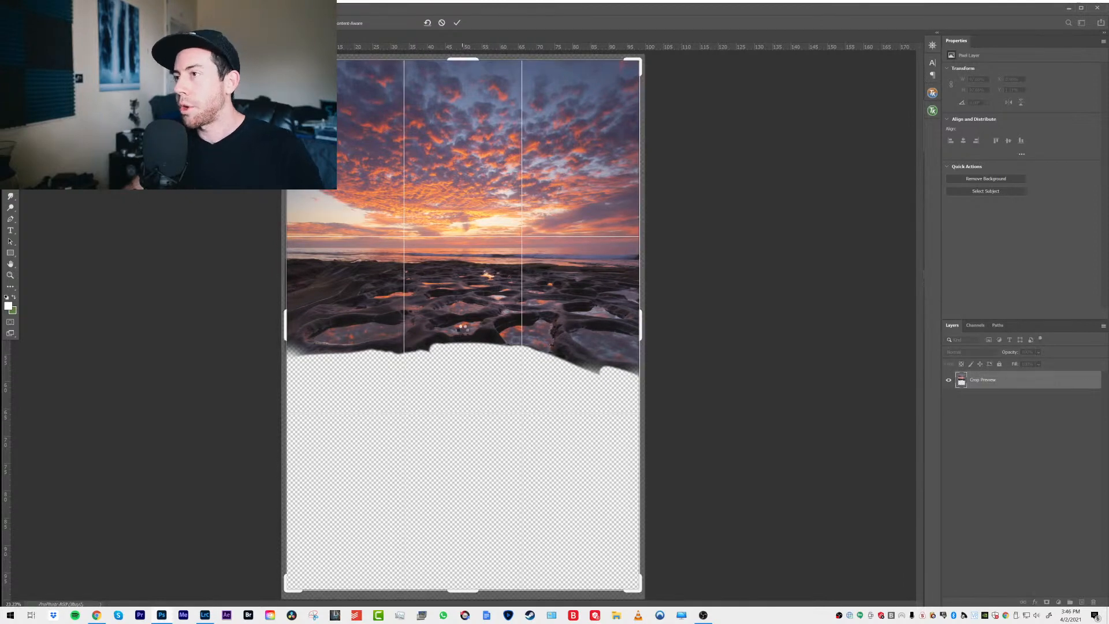
double_click(468, 336)
left_click(949, 397)
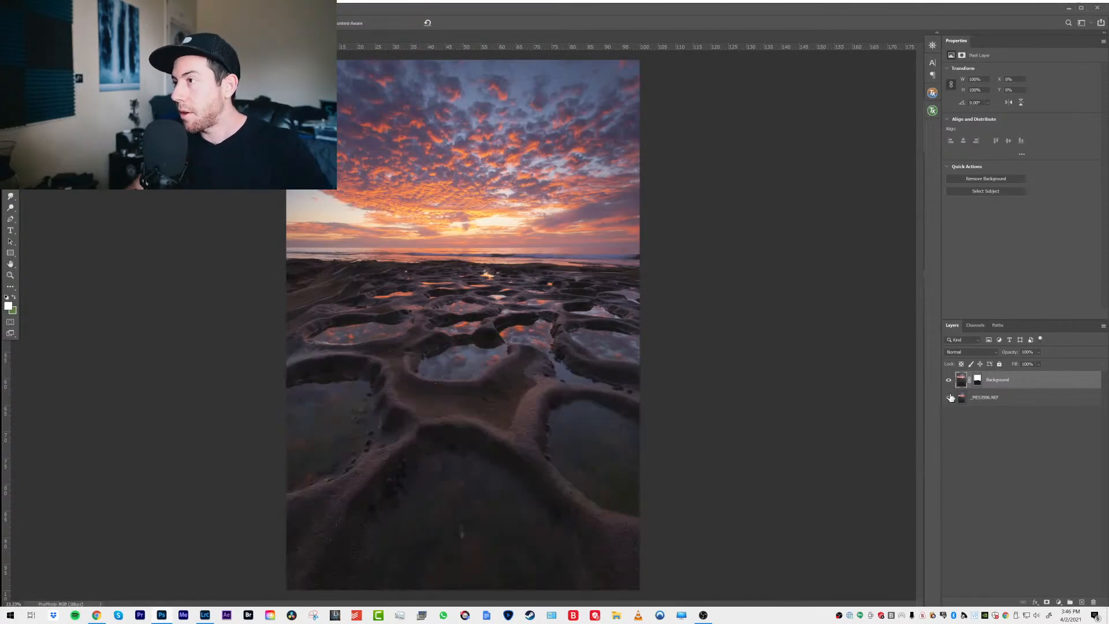
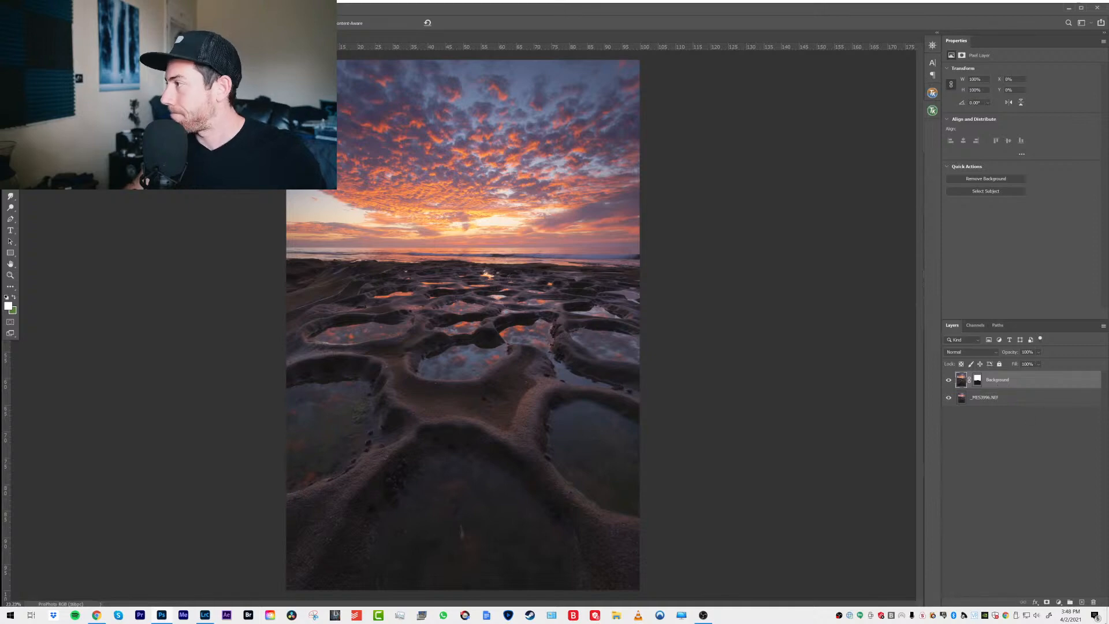
Add a new empty layer above the Background layer and name it "dodge and burn"
left_click(1082, 602)
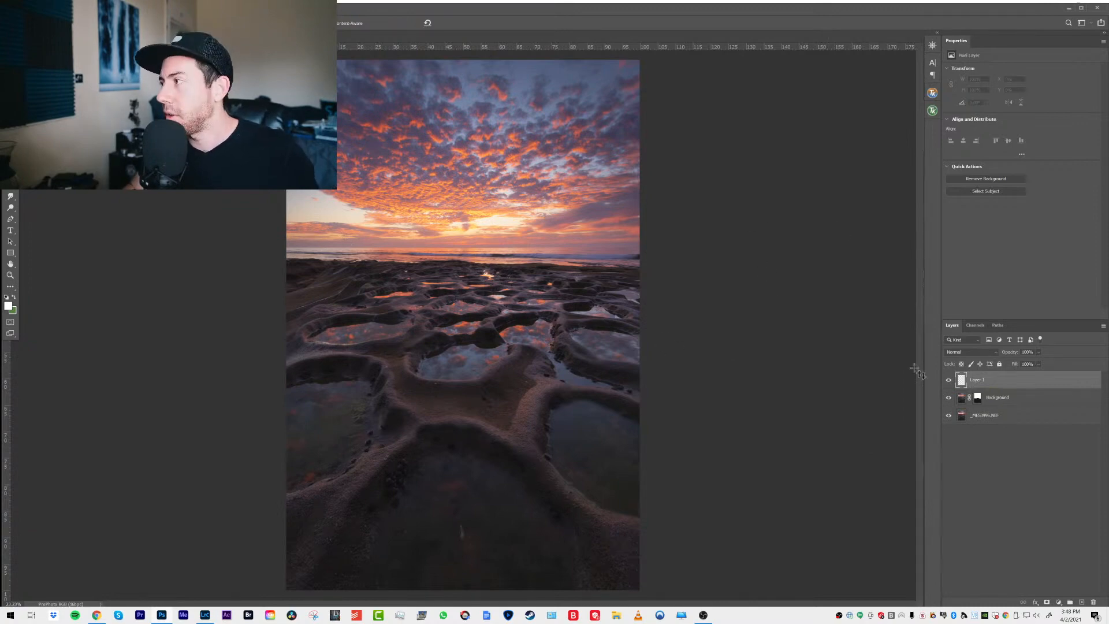
double_click(977, 380)
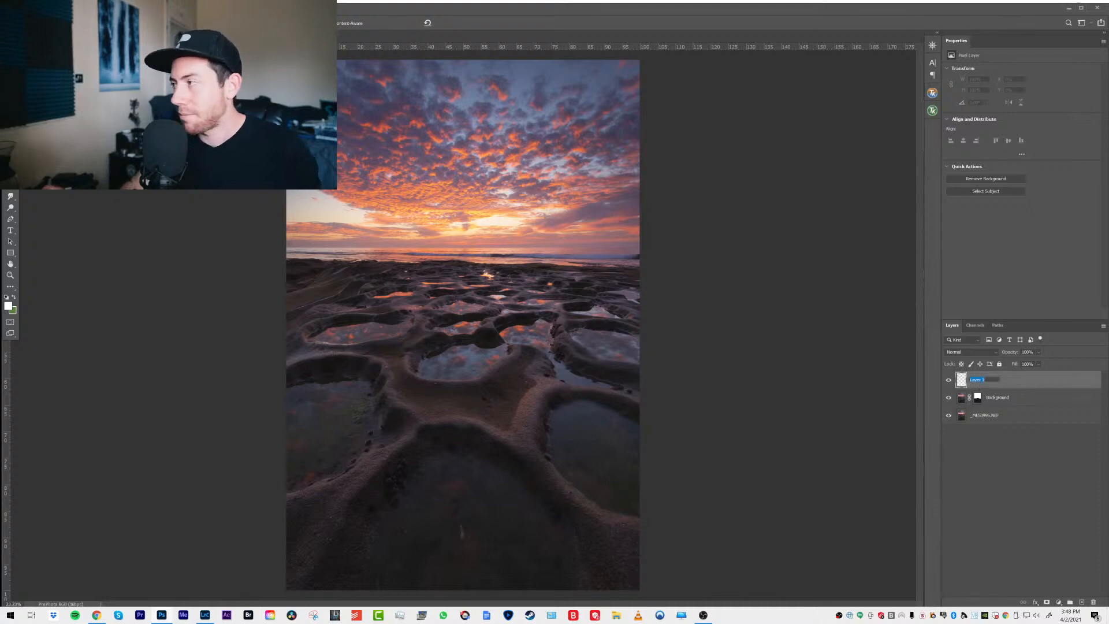
type("dodge and burn")
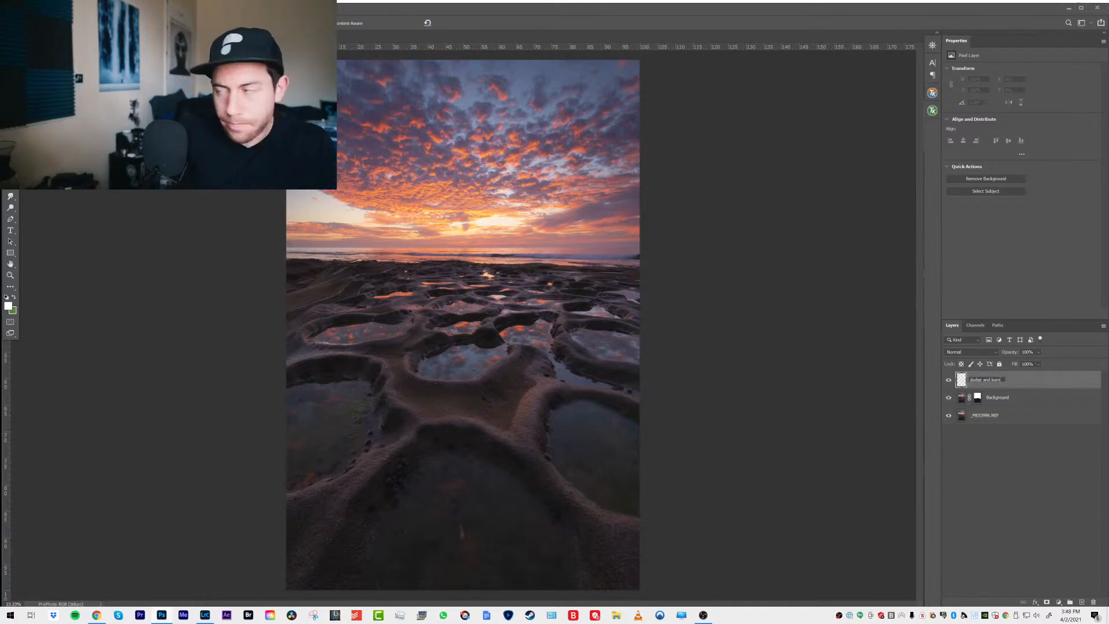
key("Return")
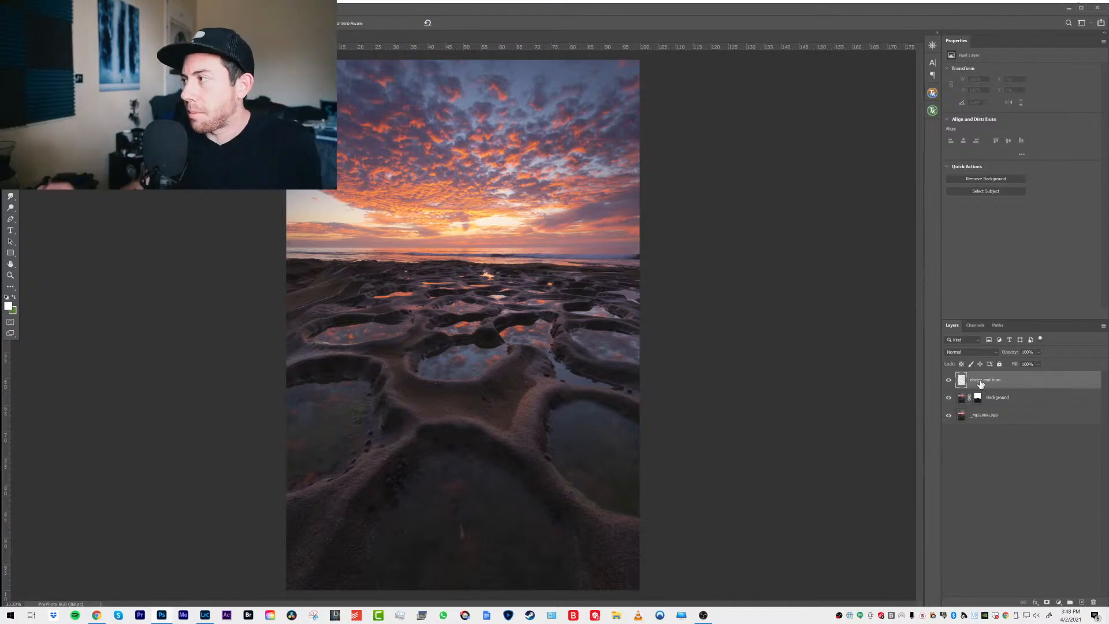
Set the dodge and burn layer's blend mode to Overlay
left_click(968, 354)
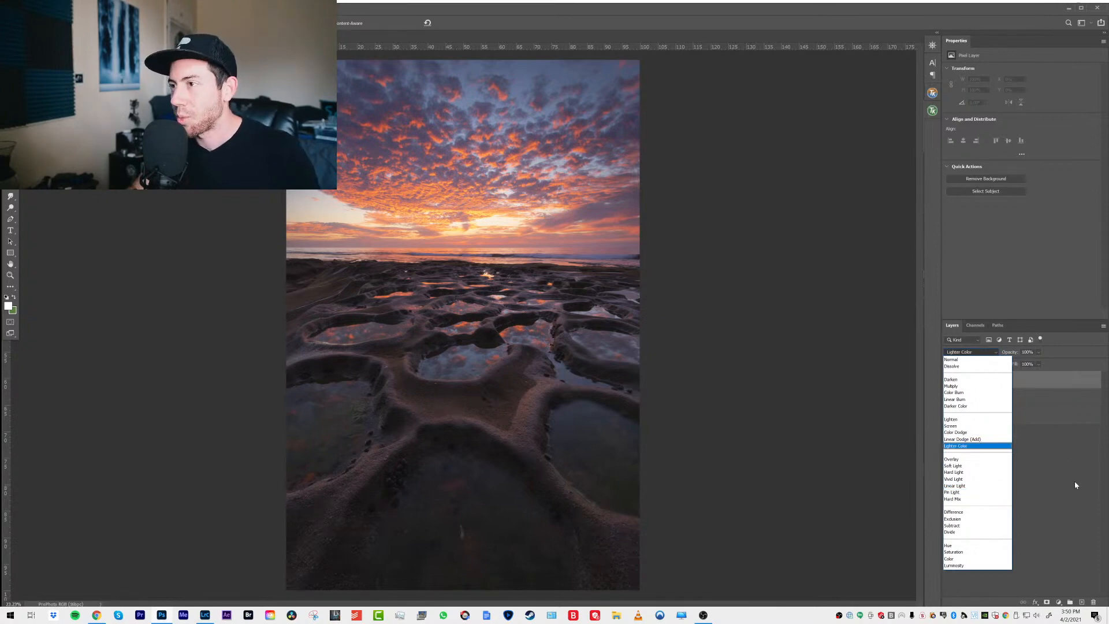
key("Escape")
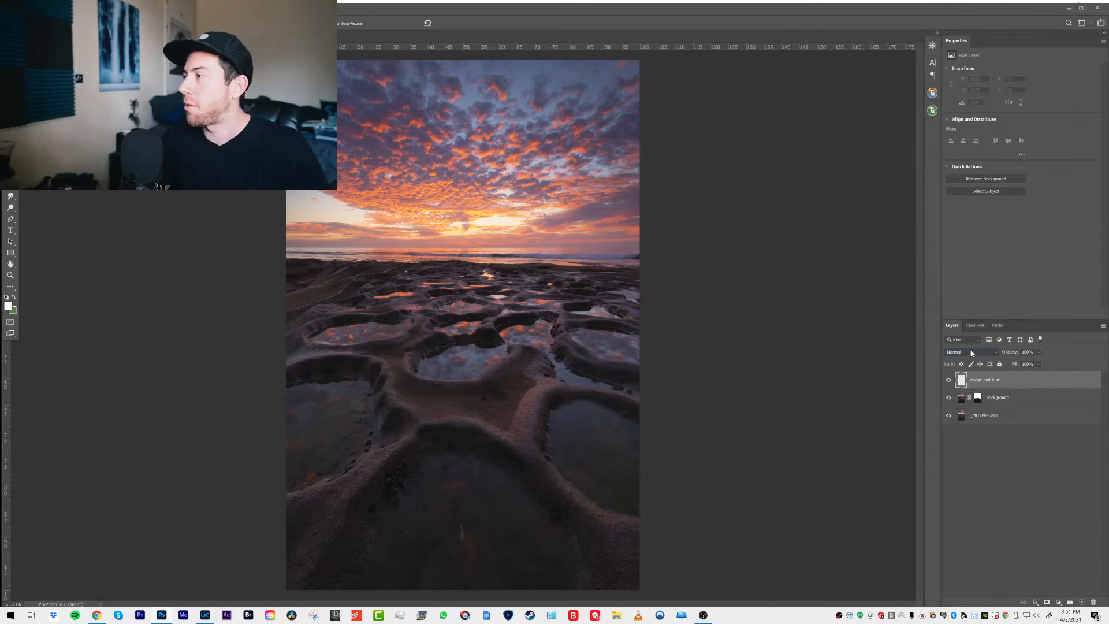
left_click(971, 353)
left_click(971, 460)
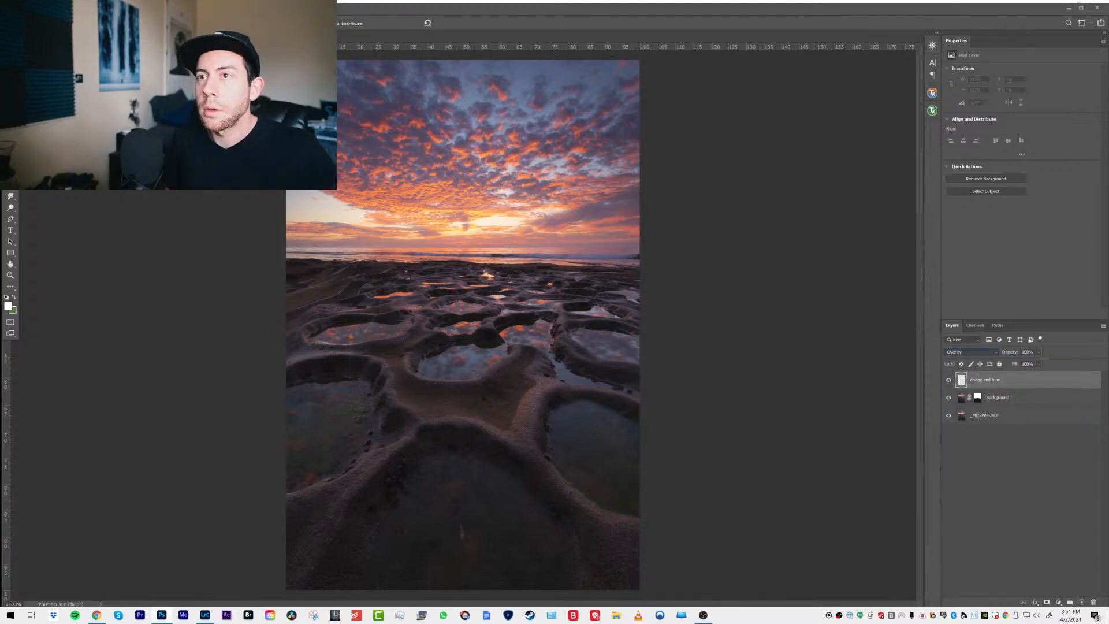
Switch to the Brush tool and dismiss the handwriting input panel
key("b")
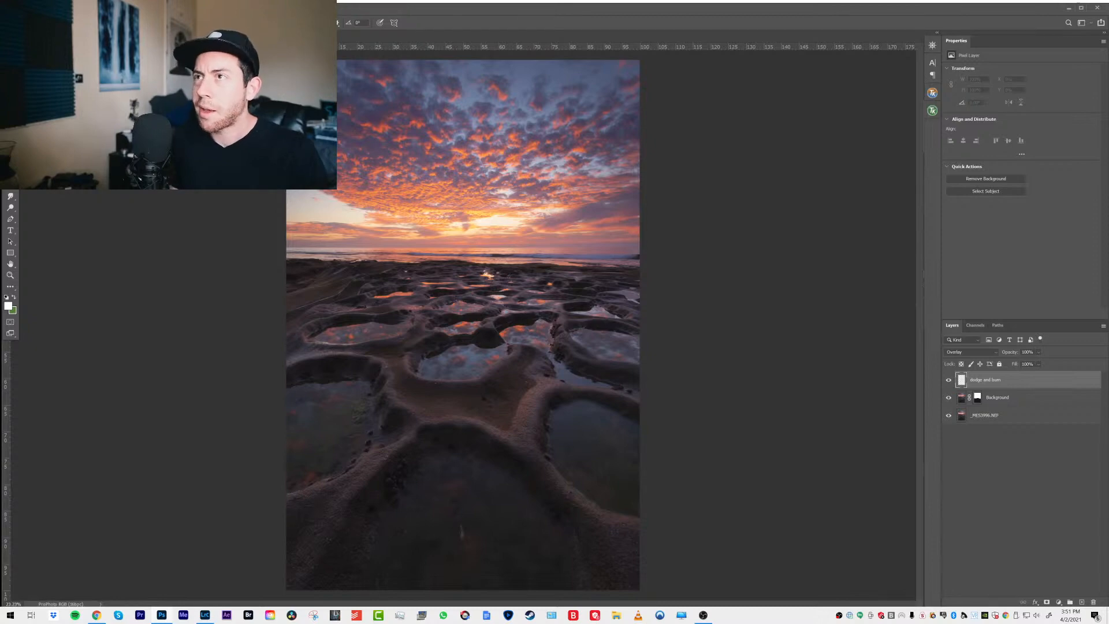
left_click(258, 22)
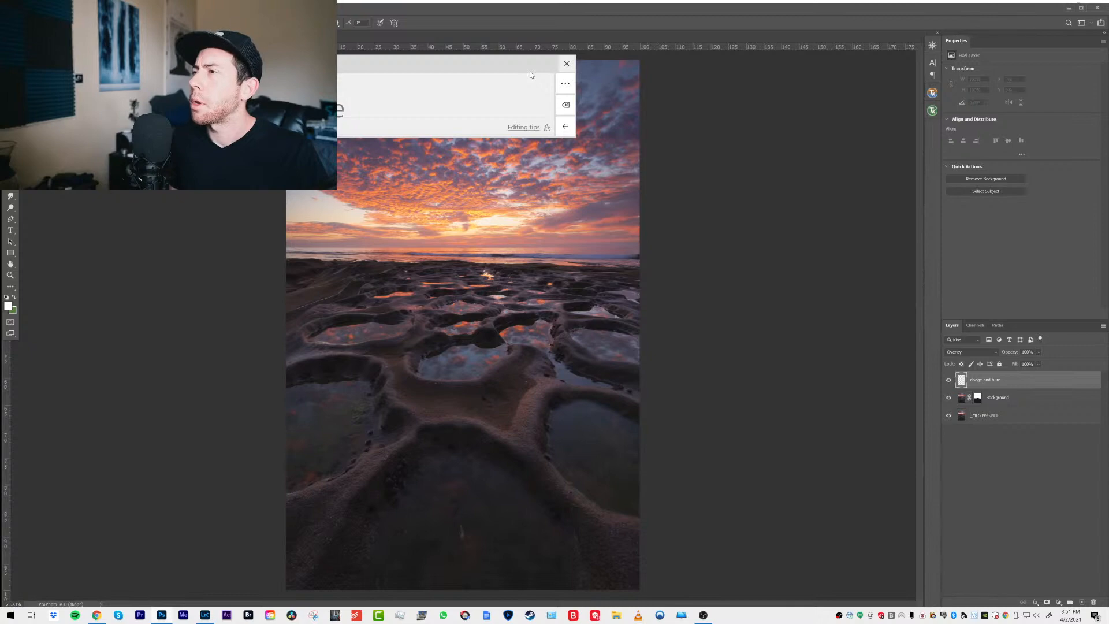
left_click(566, 63)
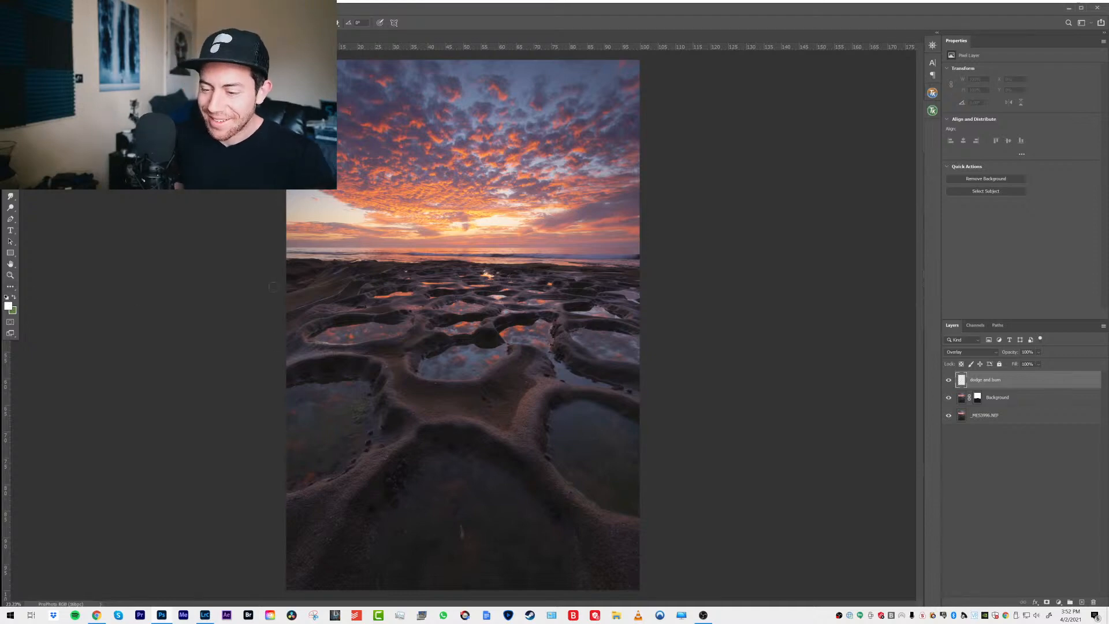
Set the foreground colour to a pale warm orange with hue 32°, saturation 18% and brightness 97%
left_click(8, 306)
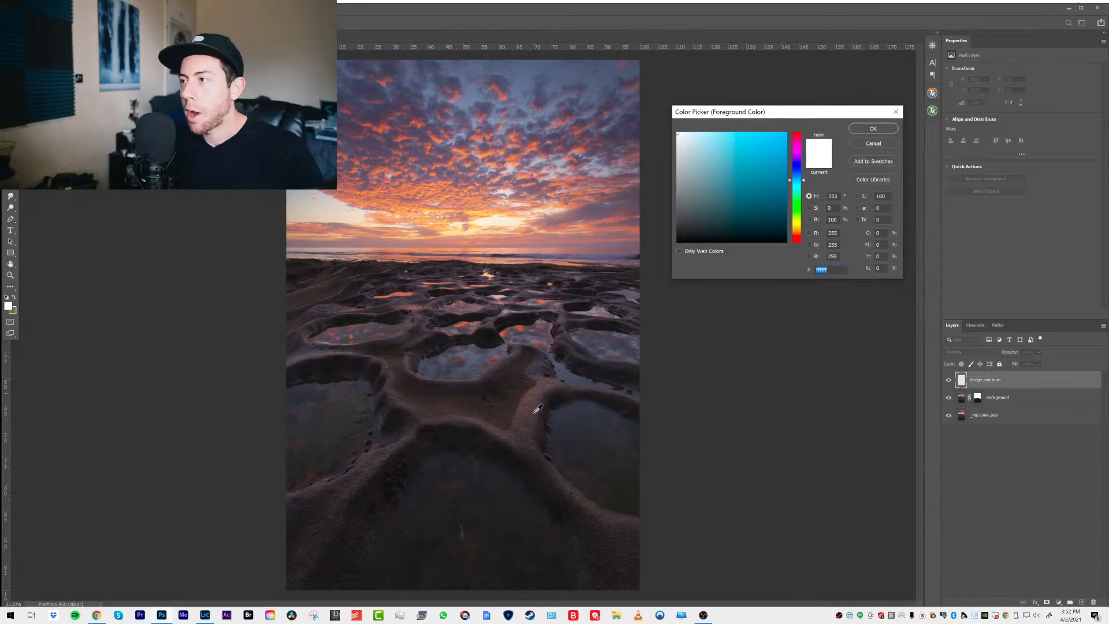
left_click(687, 134)
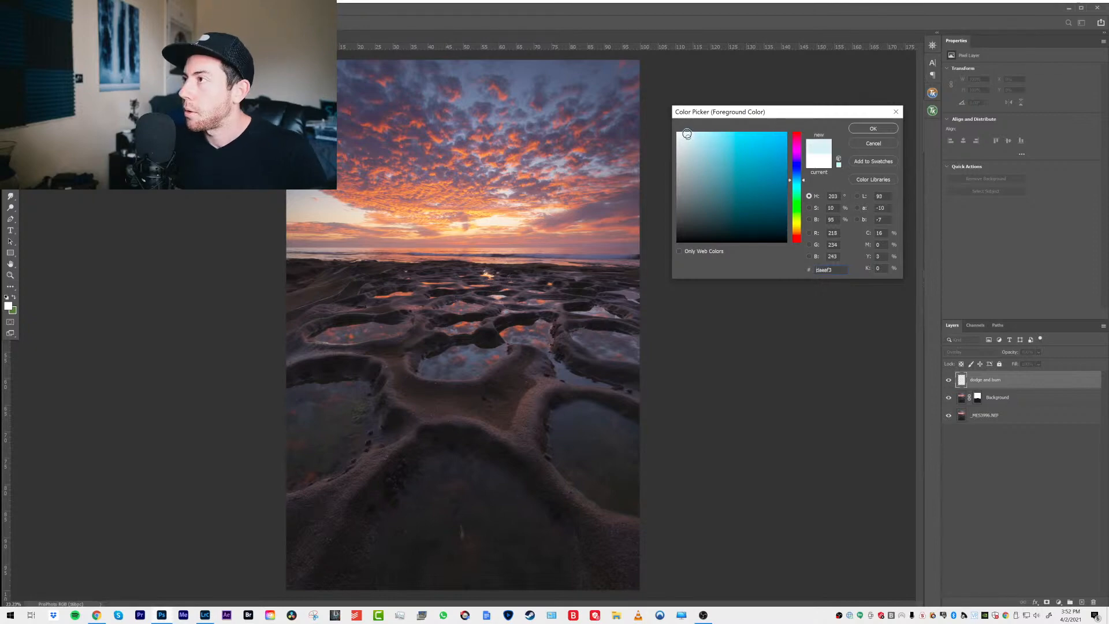
left_click(797, 228)
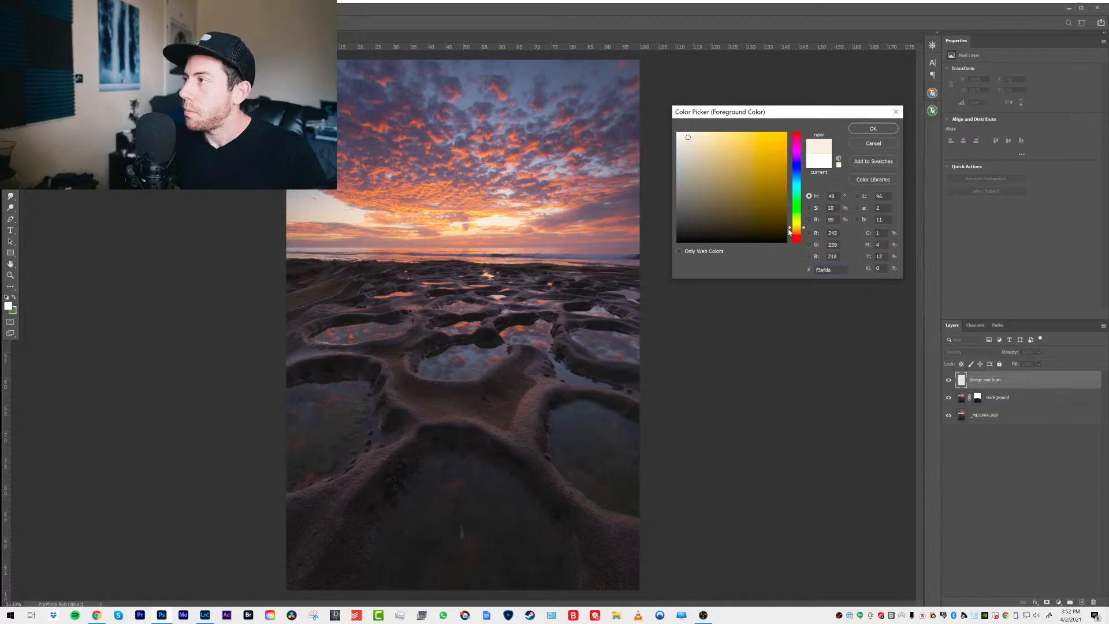
left_click_drag(799, 234, 799, 234)
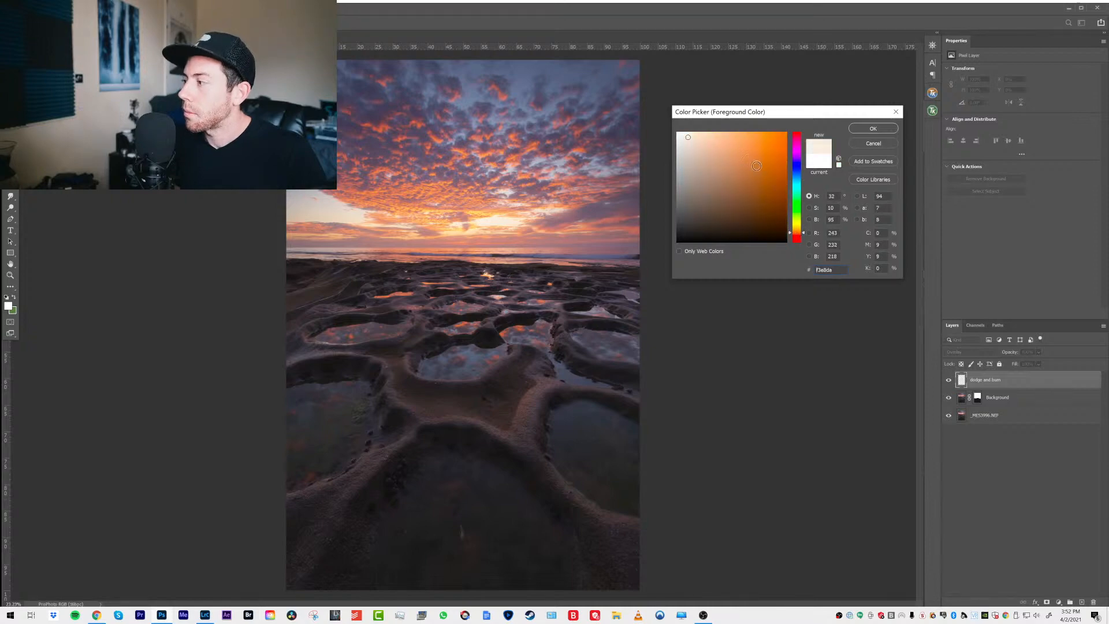
left_click(697, 135)
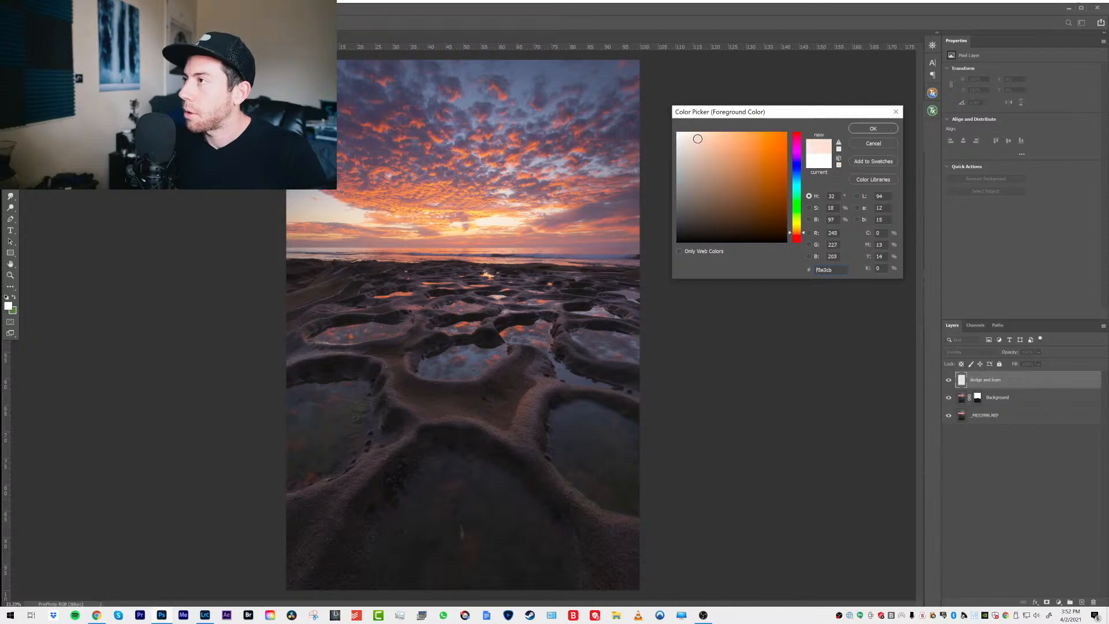
left_click(872, 128)
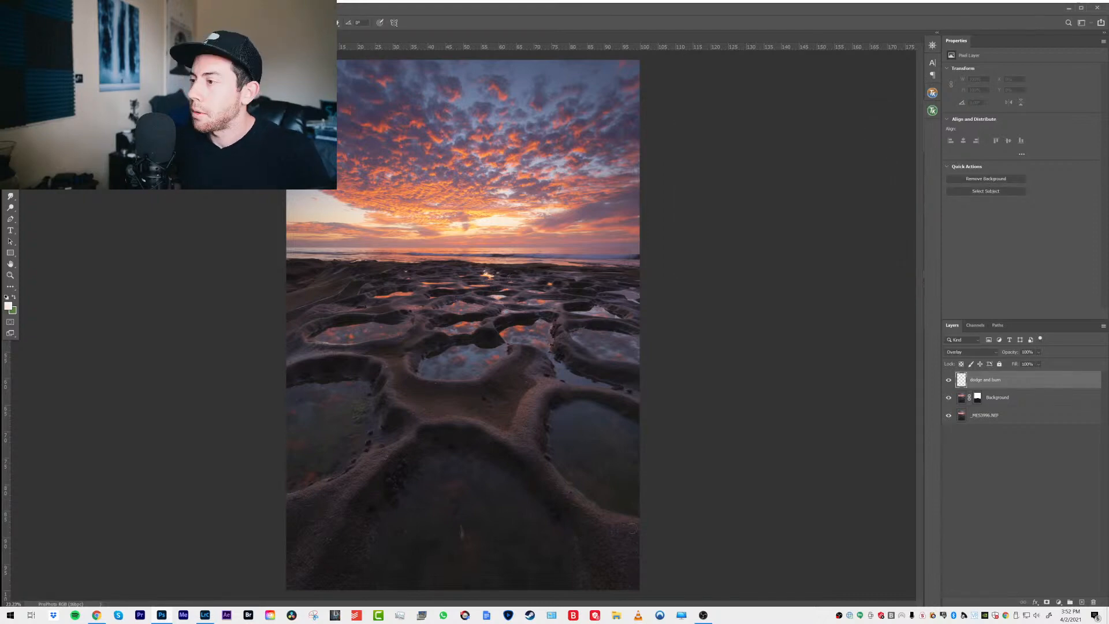
Dodge the foreground rock ridges with soft warm orange brush strokes on the dodge and burn layer and compare the image without it
left_click_drag(588, 510, 549, 468)
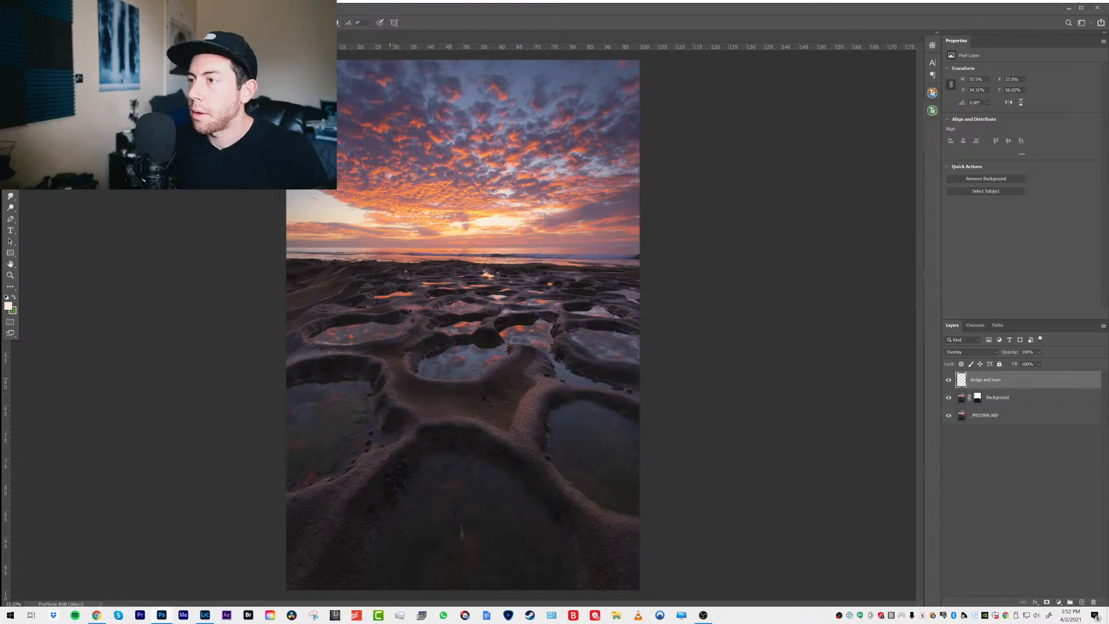
left_click_drag(350, 353, 369, 357)
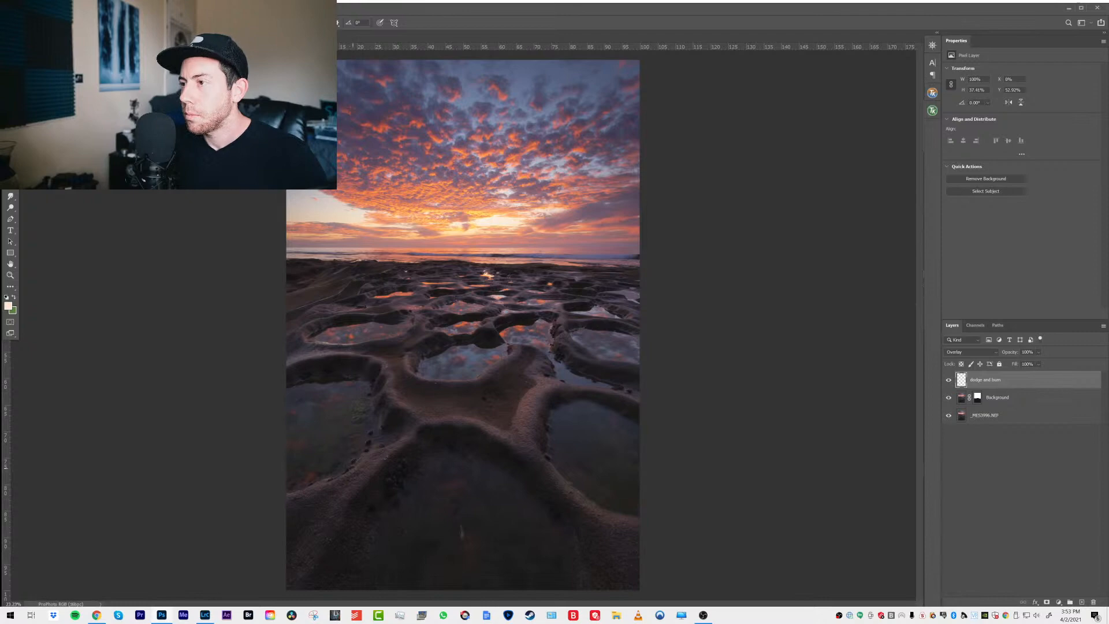
left_click(948, 380)
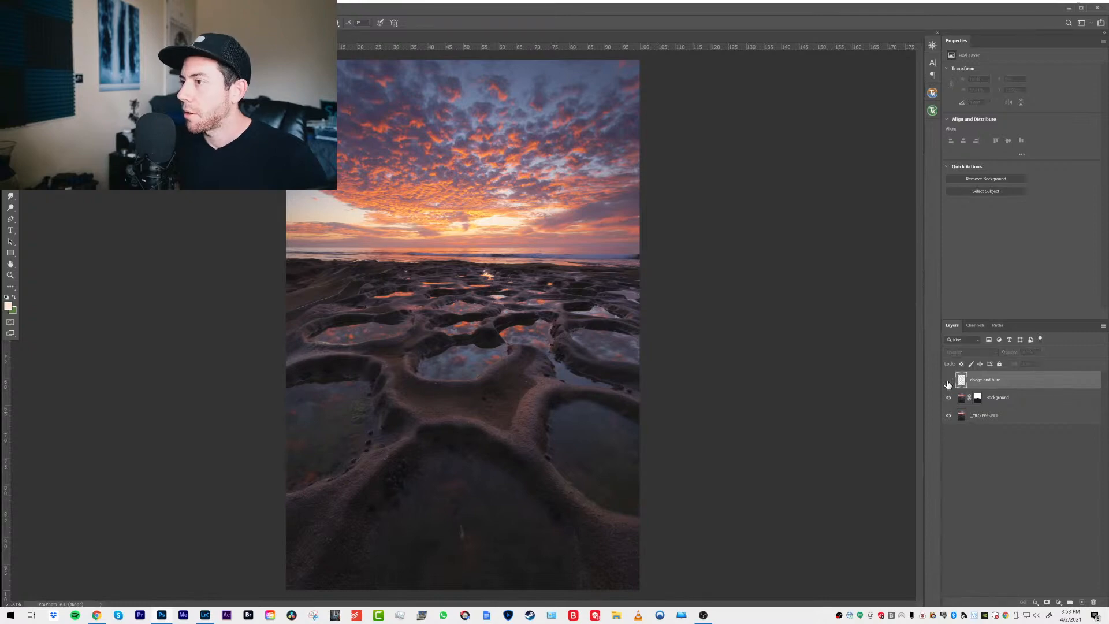
left_click(948, 381)
left_click(948, 382)
left_click(948, 382)
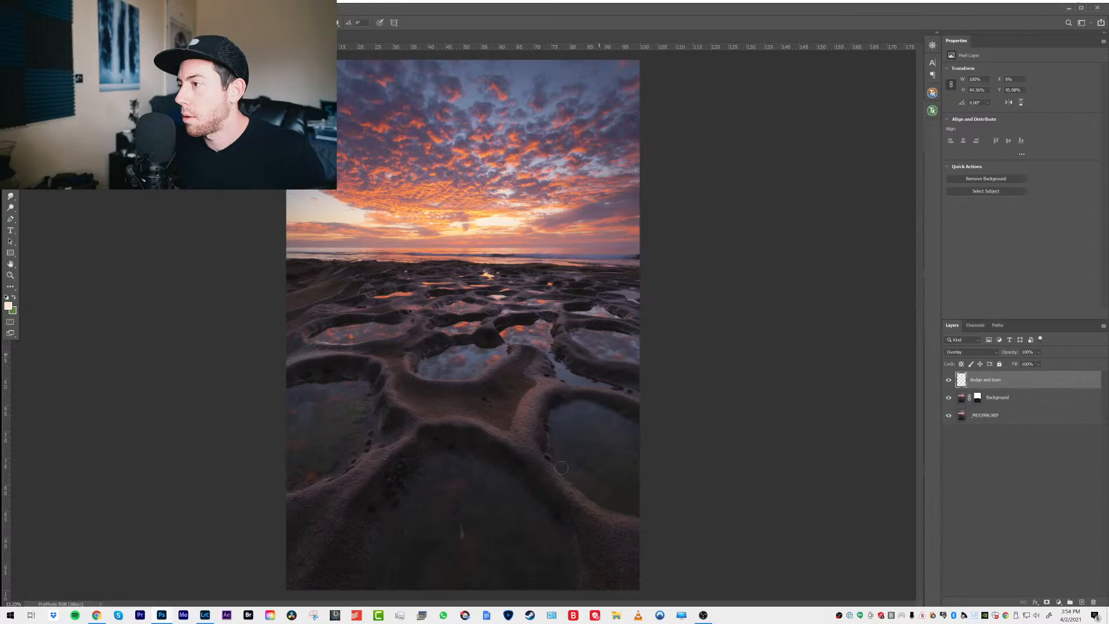
Set the foreground colour to pure white, ffffff
left_click(8, 306)
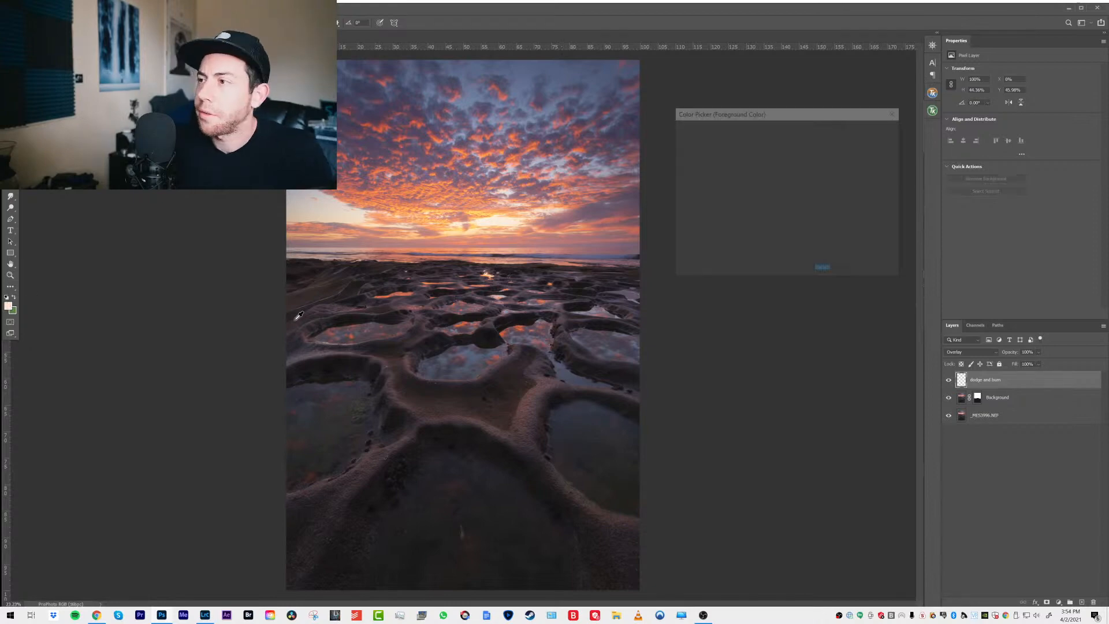
type("ffffff")
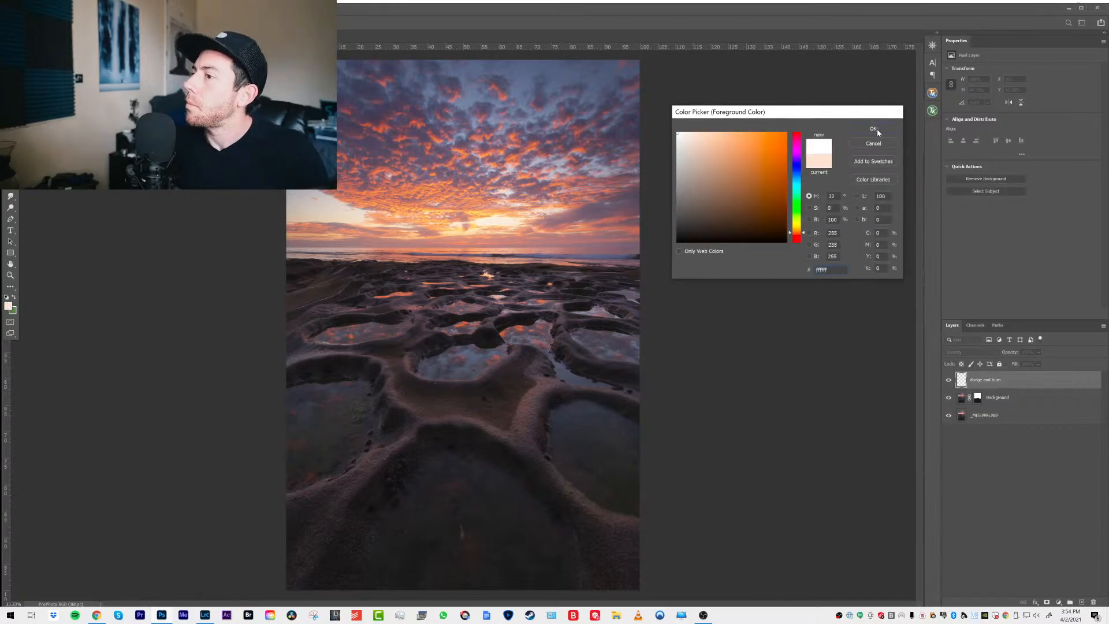
left_click(873, 128)
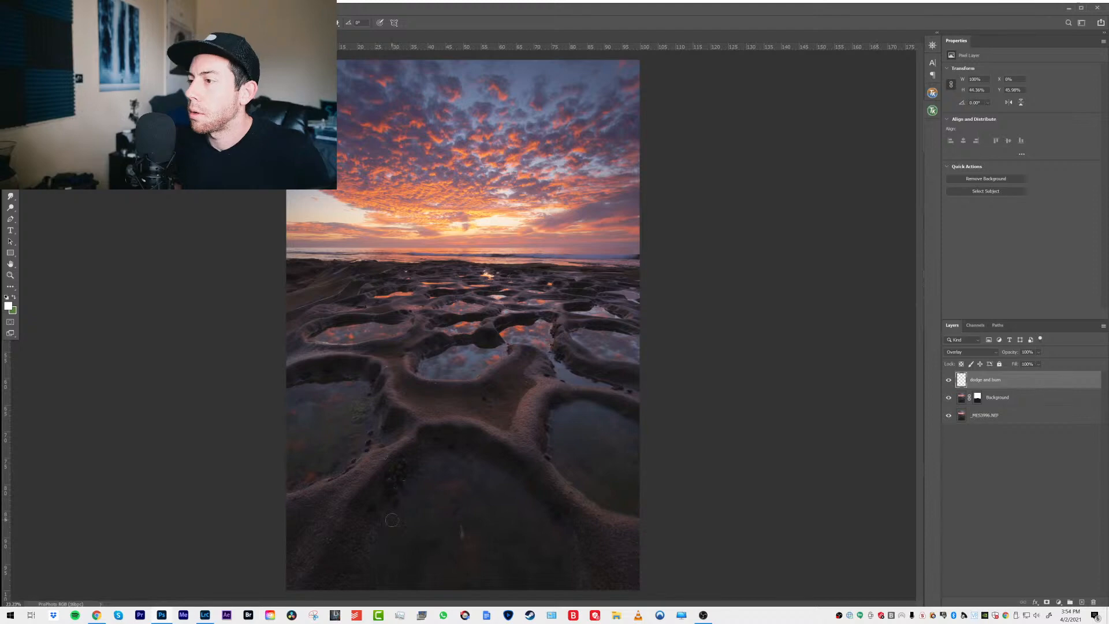
Paint white over the foreground pools and the rocks up to the horizon on the dodge and burn layer, comparing before and after
left_click_drag(392, 520, 399, 536)
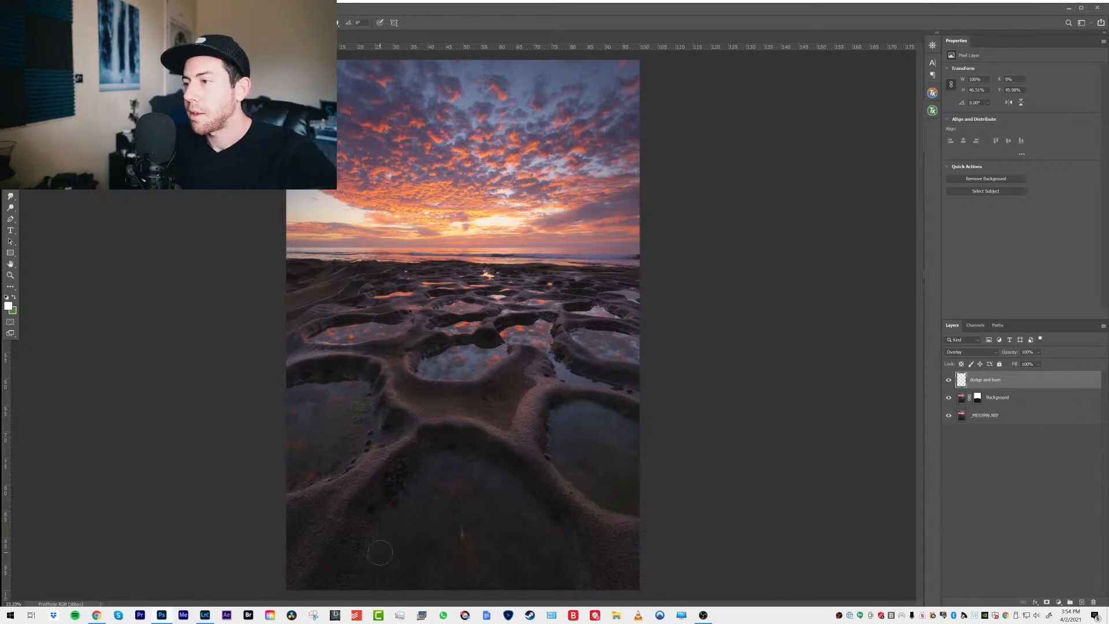
mouse_move(536, 544)
left_mouse_down()
mouse_move(462, 563)
mouse_move(502, 508)
mouse_move(386, 559)
mouse_move(452, 490)
left_mouse_up()
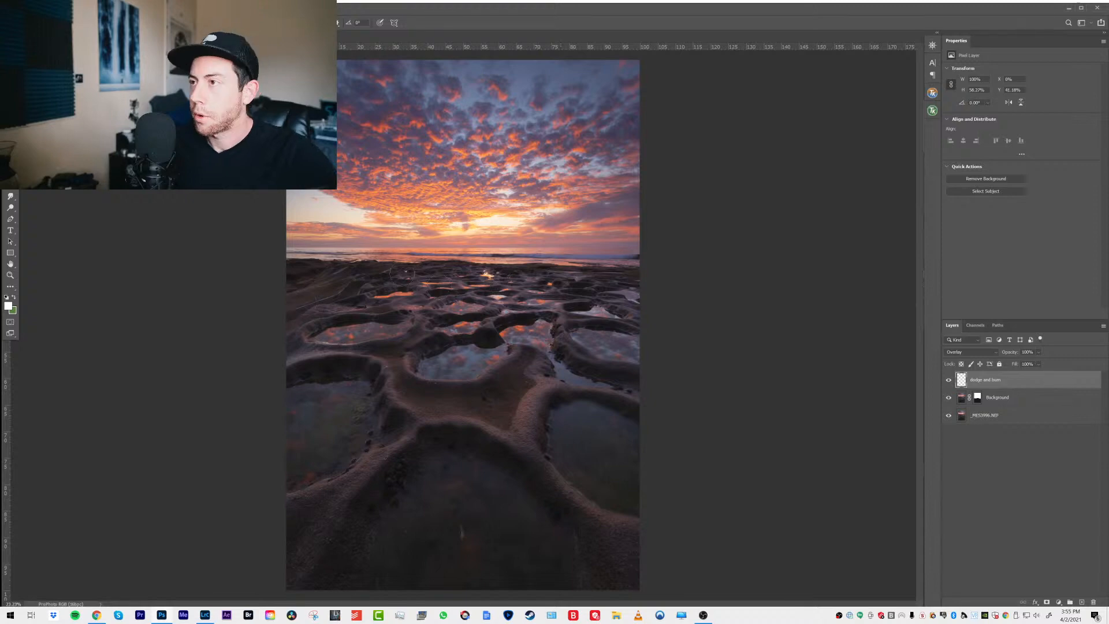
mouse_move(332, 289)
left_mouse_down()
mouse_move(308, 293)
mouse_move(307, 272)
left_mouse_up()
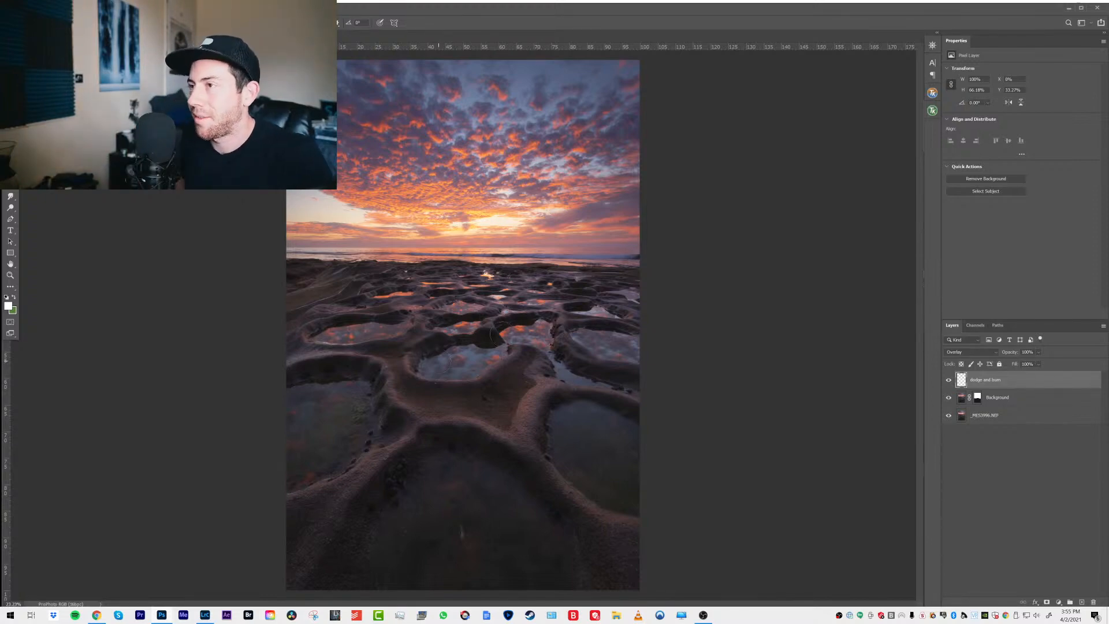
left_click(949, 380)
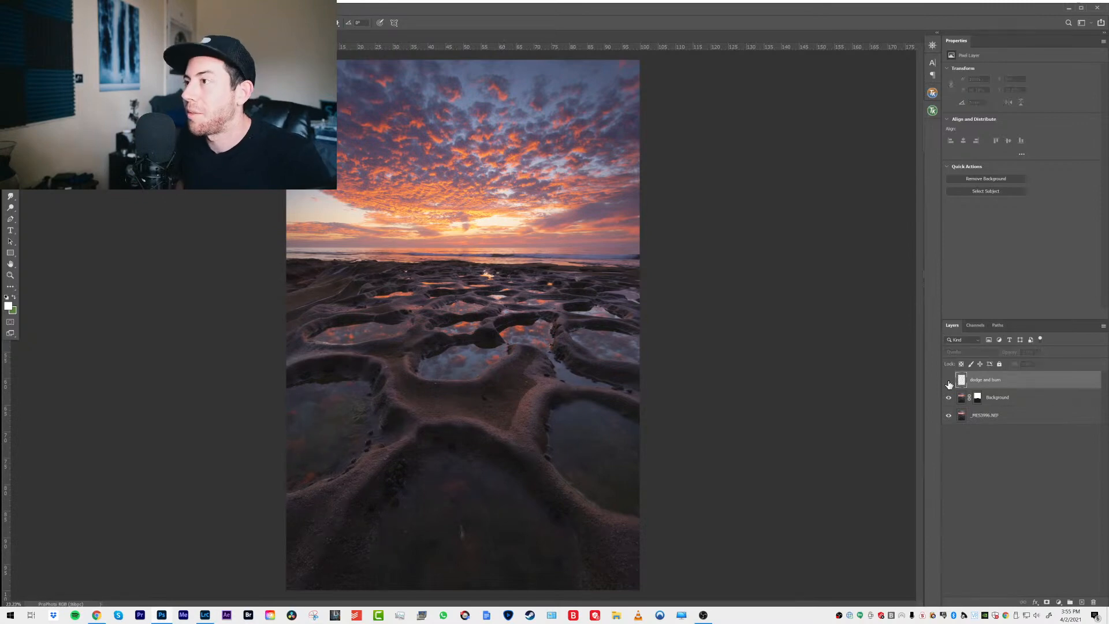
left_click(948, 380)
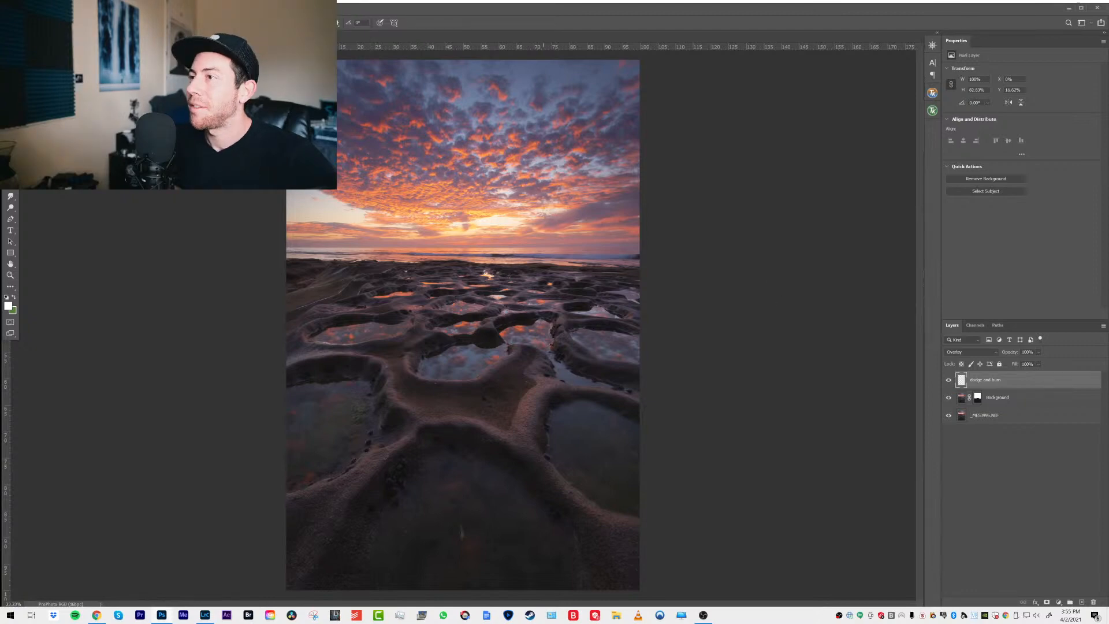
Add a new empty layer above the dodge and burn layer and name it "dodge horizon"
left_click(1082, 604)
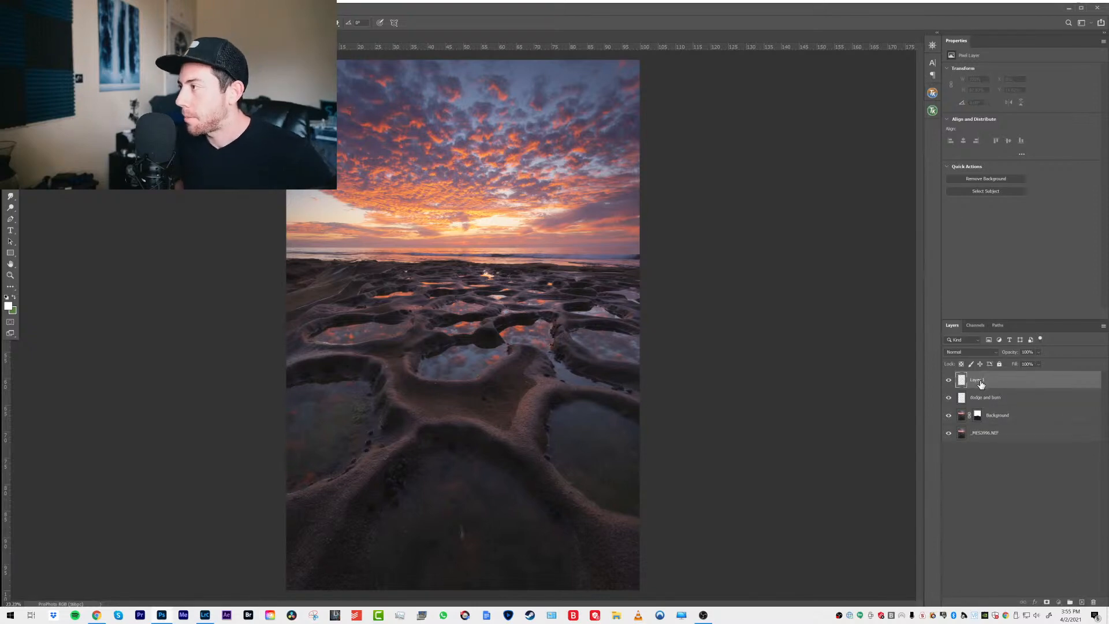
double_click(977, 380)
type("dodge horizon")
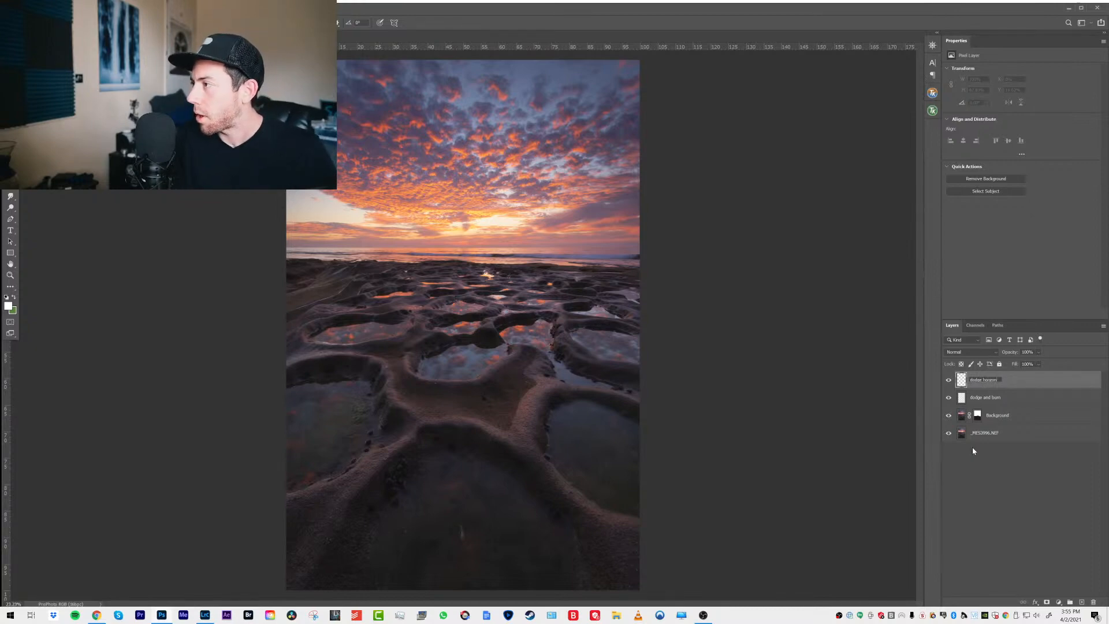
key("Return")
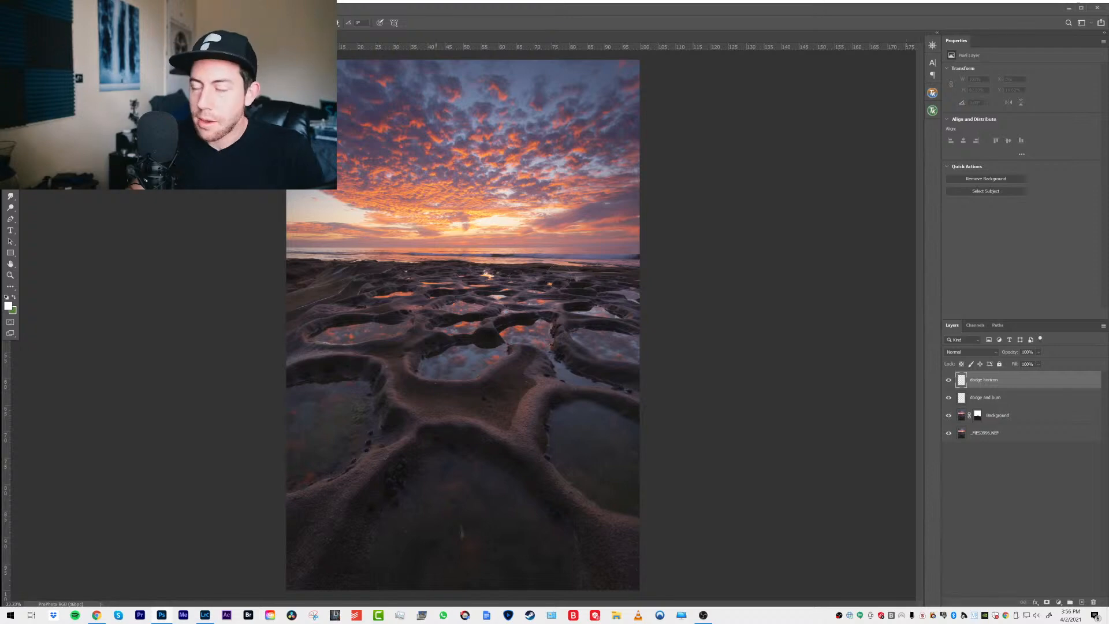
Set the foreground colour to a pale warm orange with hue 32°, saturation 24% and brightness 100%
left_click(8, 306)
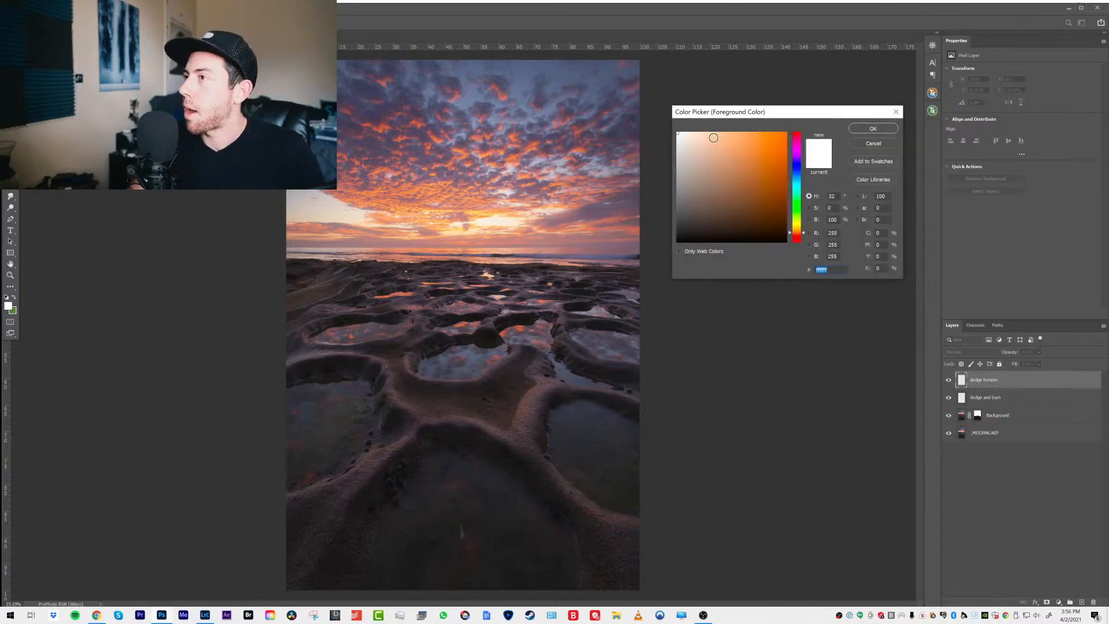
left_click_drag(714, 137, 703, 133)
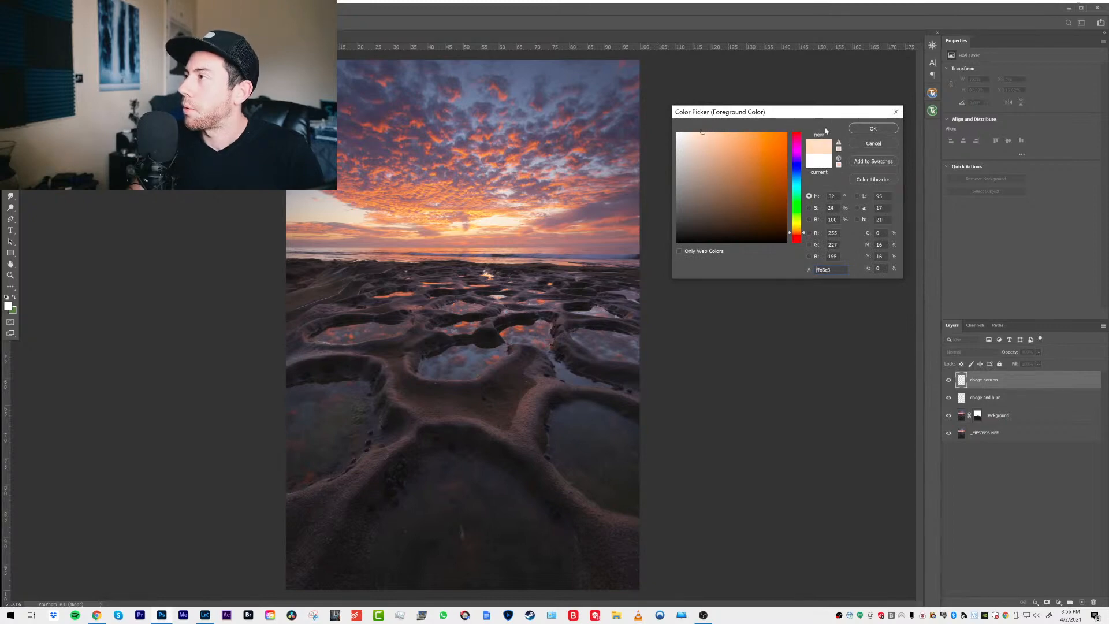
left_click(873, 128)
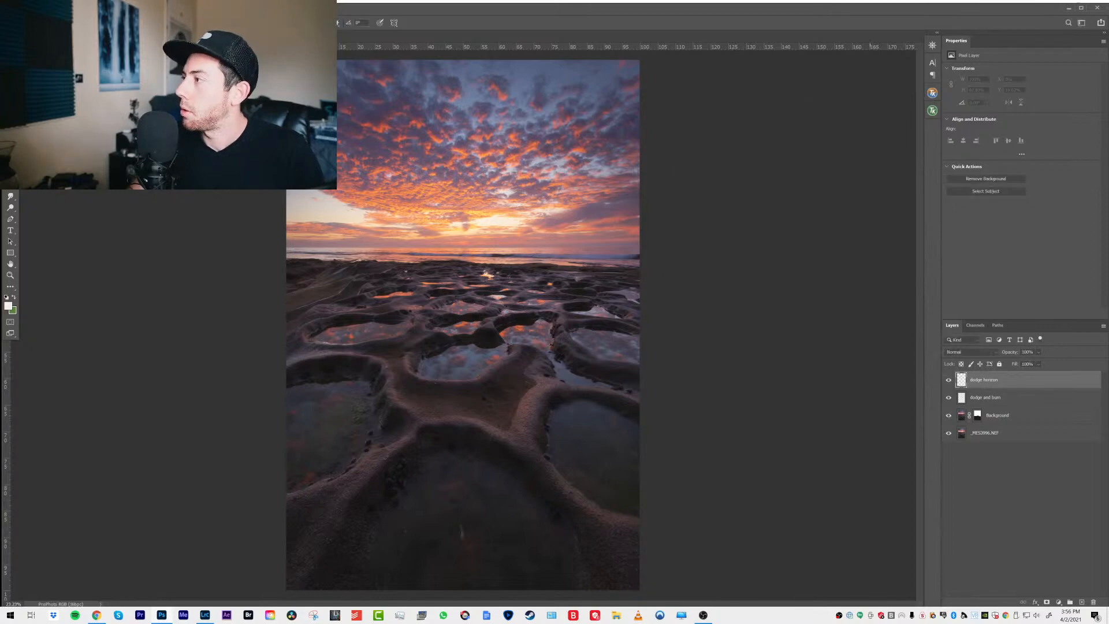
Set the dodge horizon layer to Soft Light and brush the warm orange along the full width of the horizon
left_click(975, 352)
left_click(977, 461)
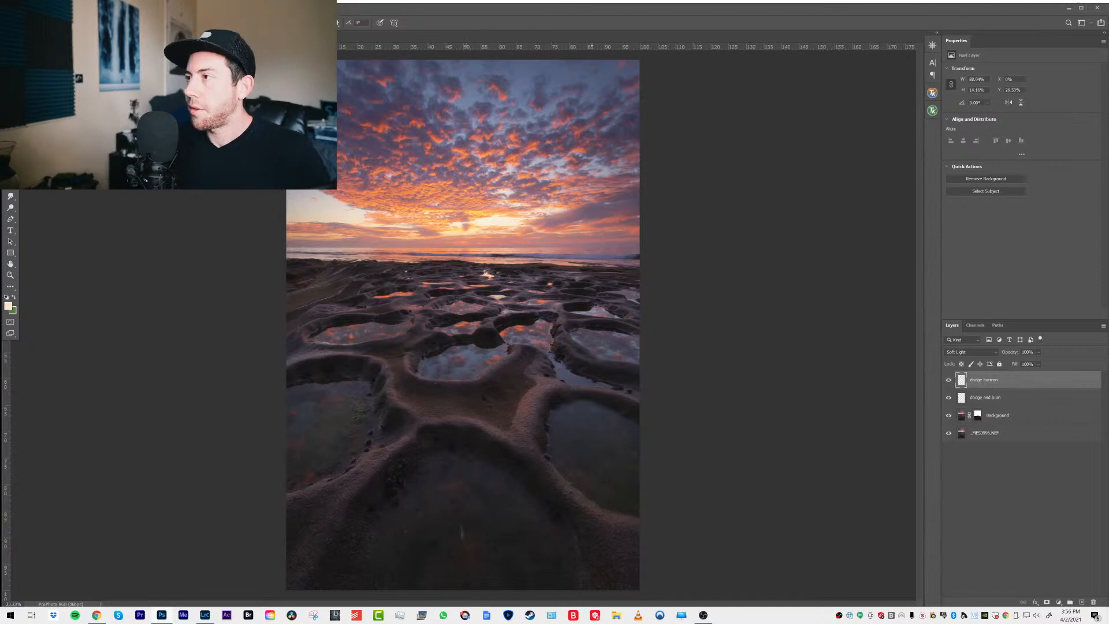
left_click_drag(595, 246, 456, 266)
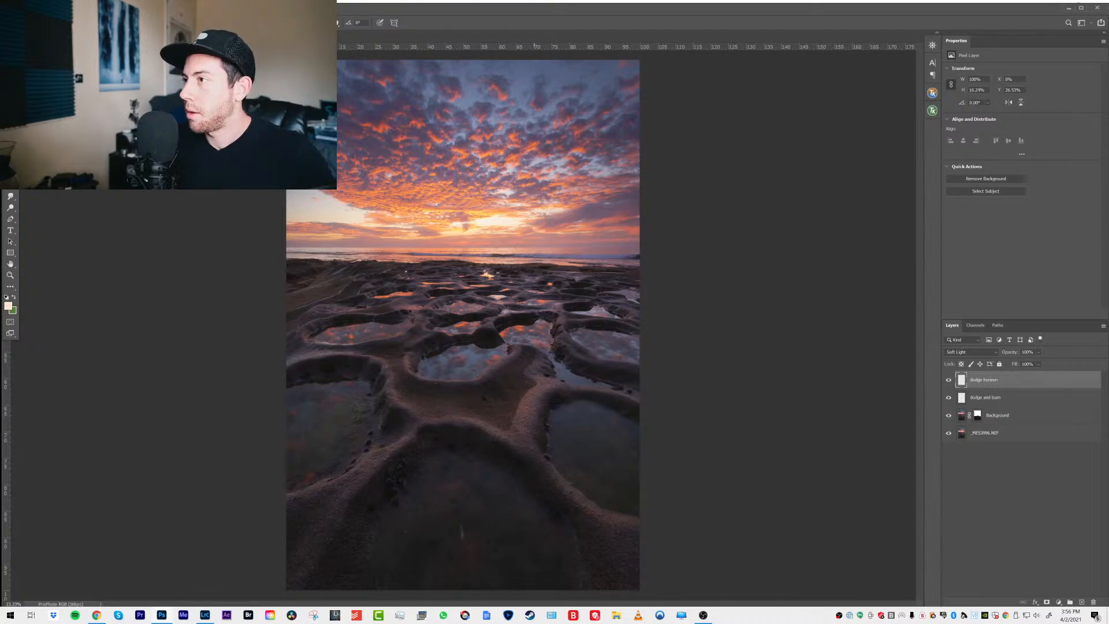
left_click_drag(545, 268, 354, 268)
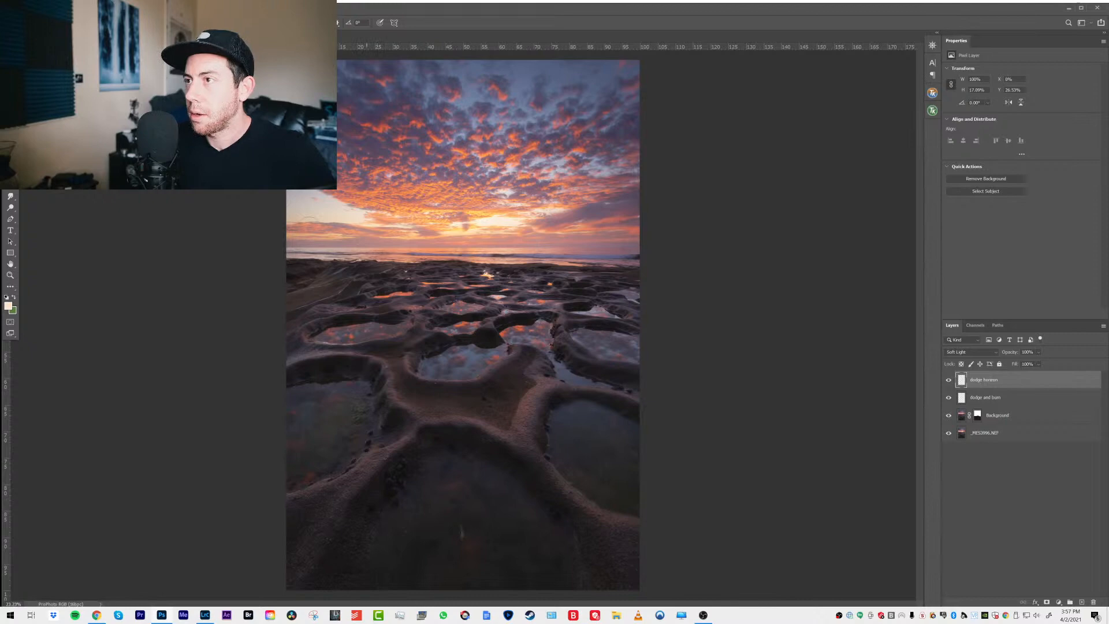
left_click_drag(304, 245, 392, 247)
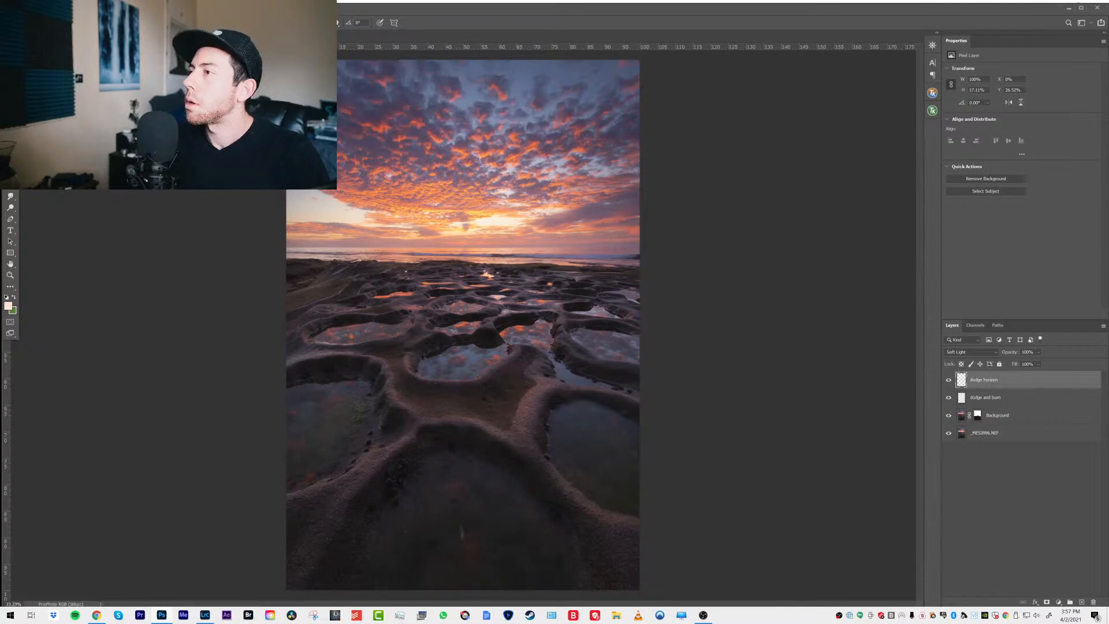
Compare the image with and without the dodge horizon layer to judge the glow along the horizon
left_click(948, 382)
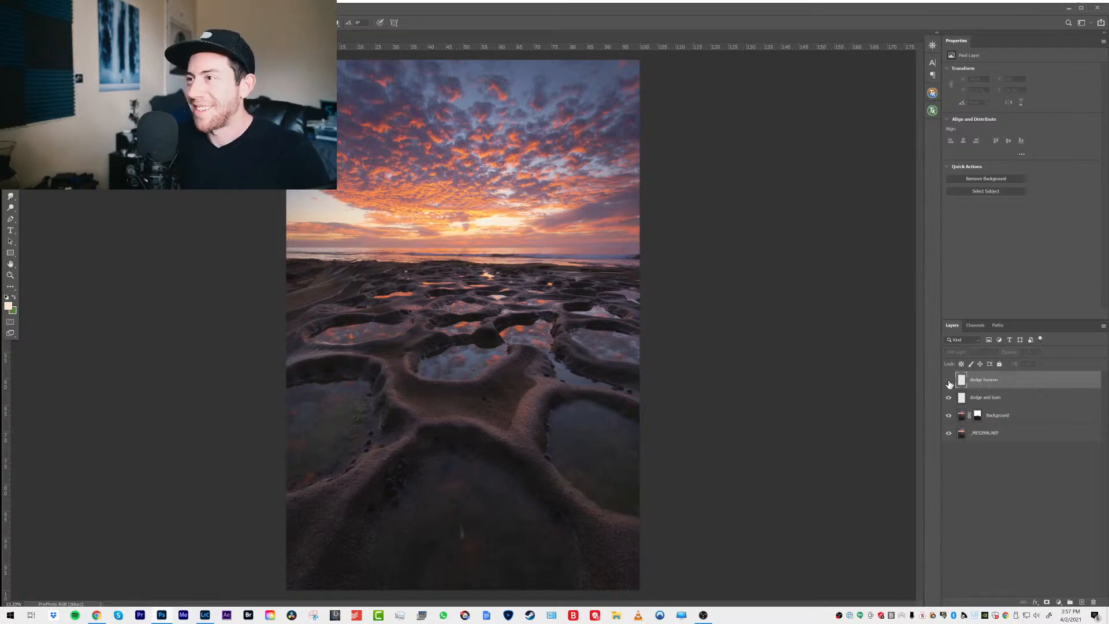
left_click(948, 382)
left_click(948, 384)
left_click(948, 381)
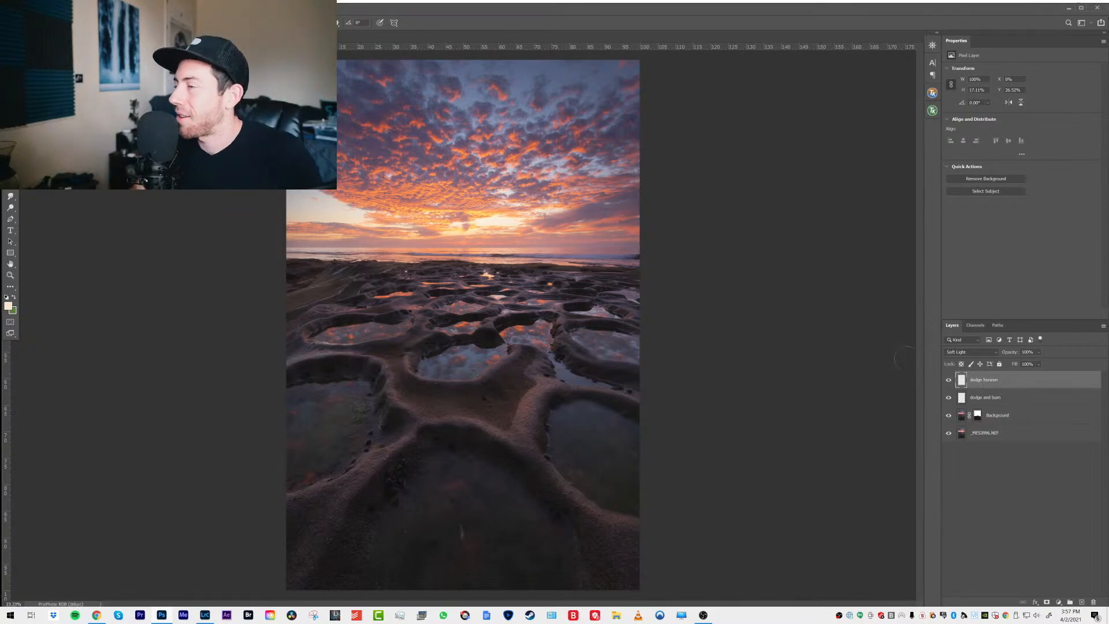
left_click(946, 382)
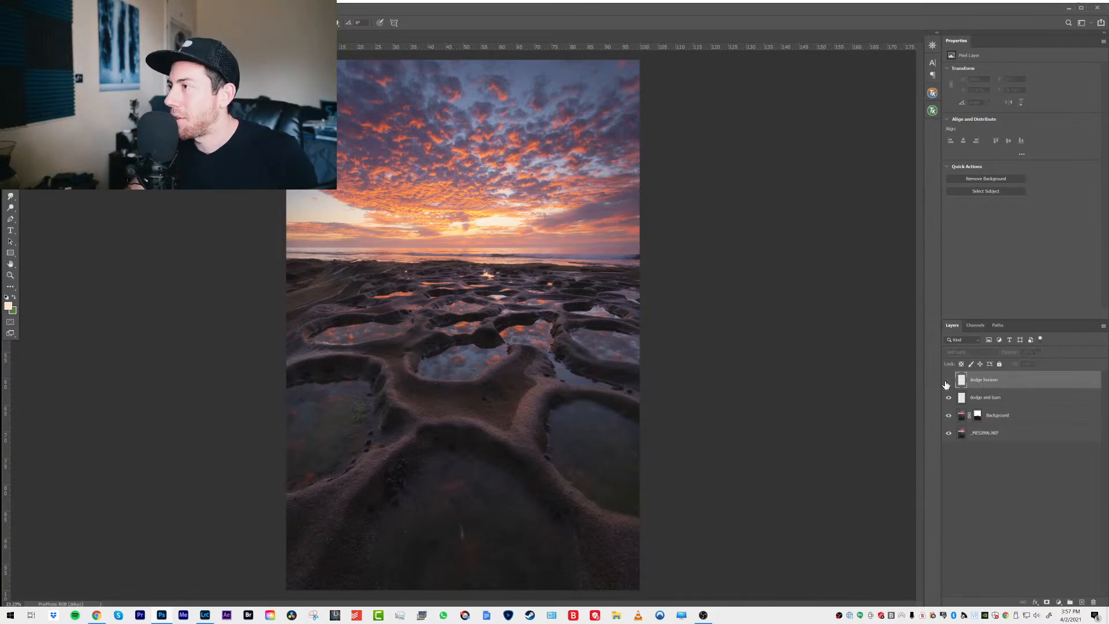
left_click(947, 381)
left_click(947, 381)
left_click(948, 381)
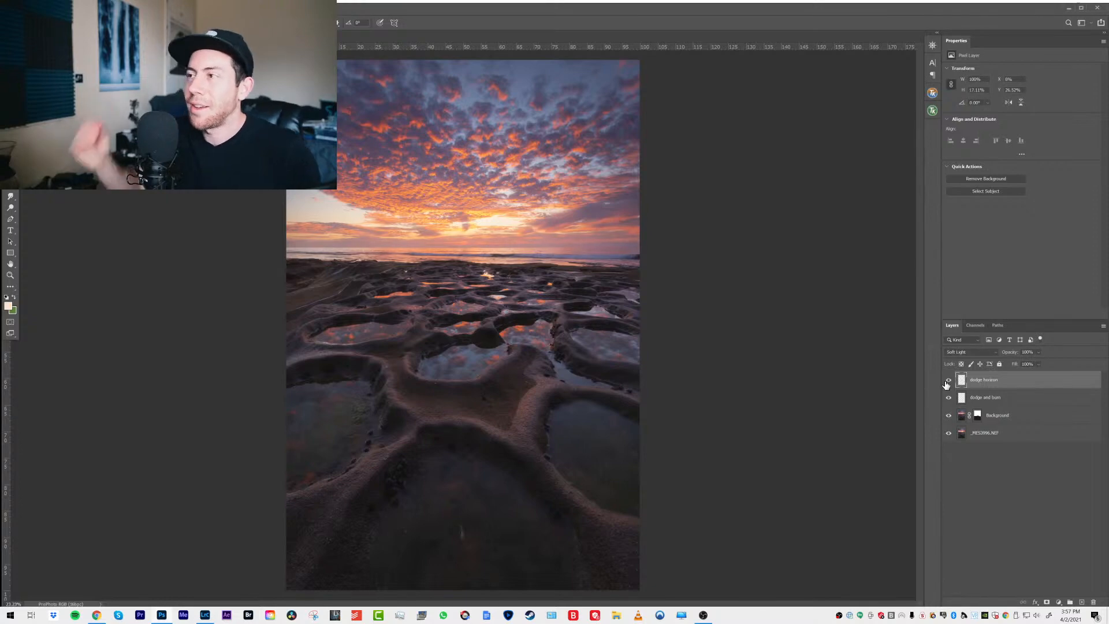
Try a lower opacity on the dodge horizon layer and check its effect against the hidden layer
left_click(1039, 352)
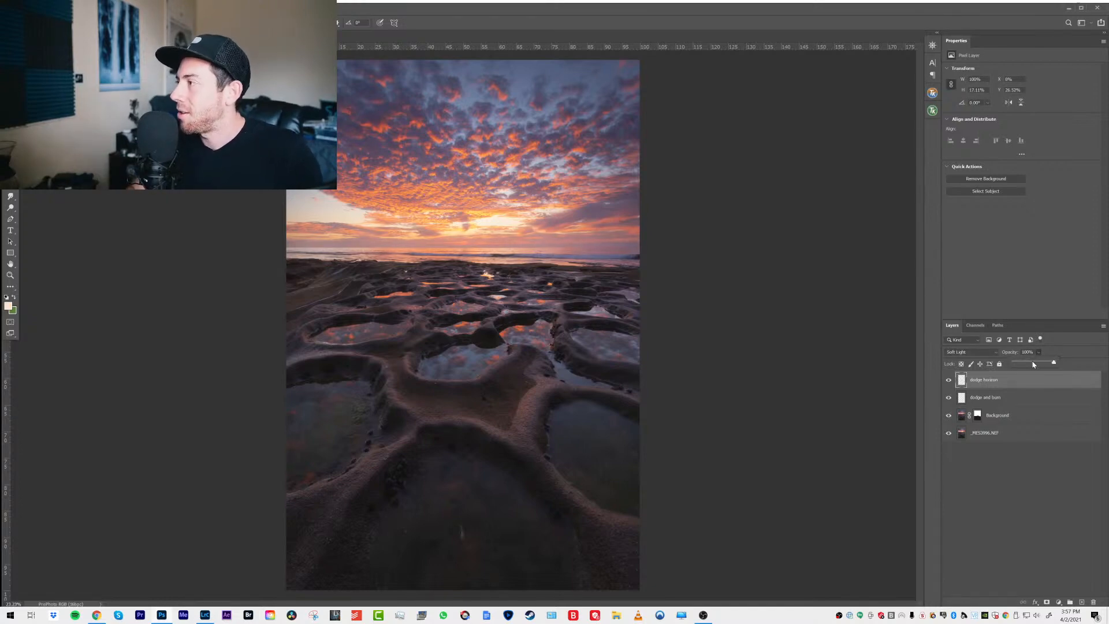
left_click(1022, 378)
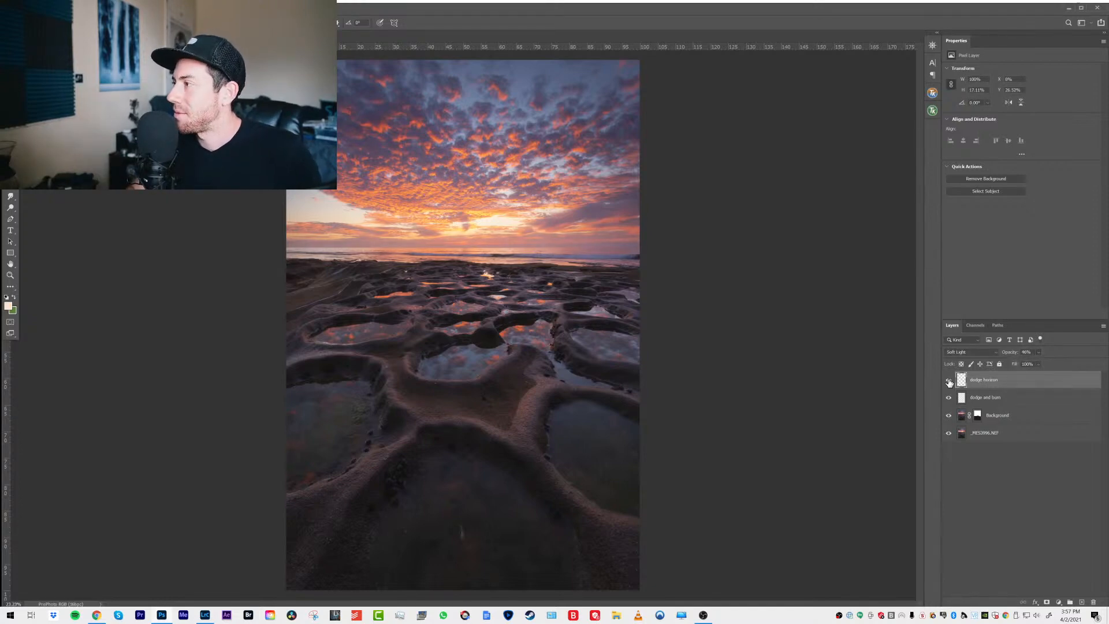
left_click(948, 381)
left_click(949, 381)
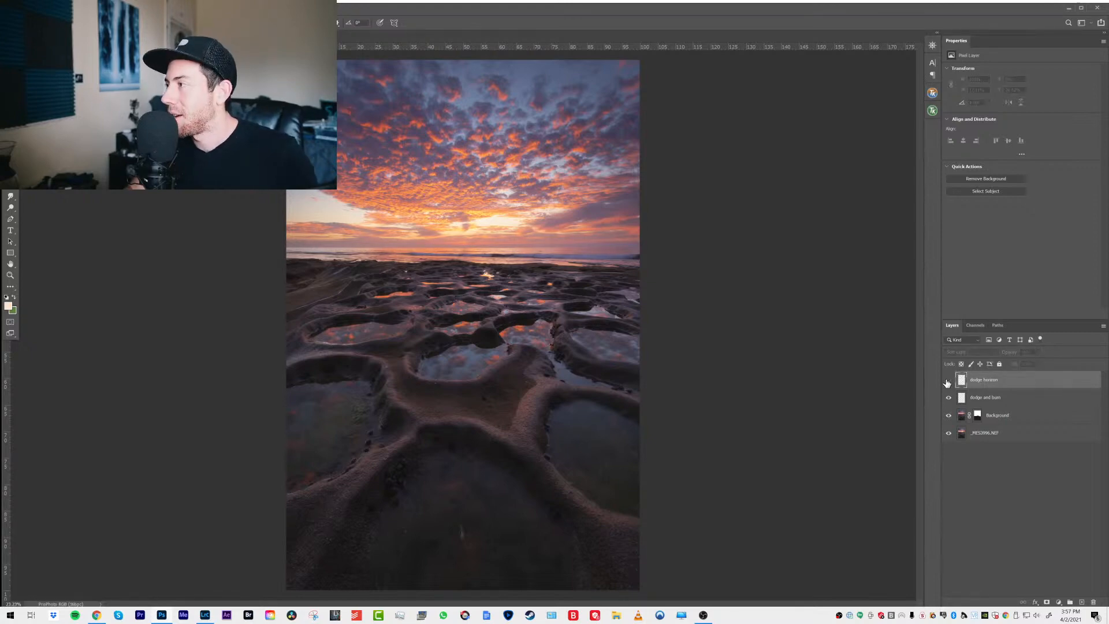
left_click(1043, 381)
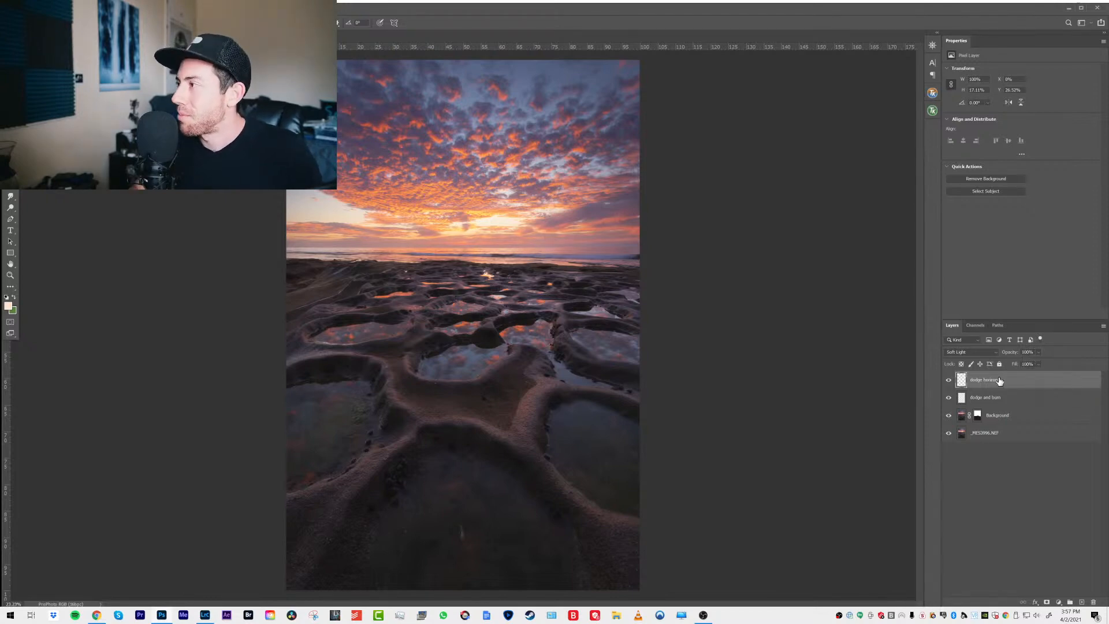
Try strengthening the glow with a duplicate of the dodge horizon layer at adjusted opacity, and delete the copy
left_click_drag(1016, 383, 1079, 600)
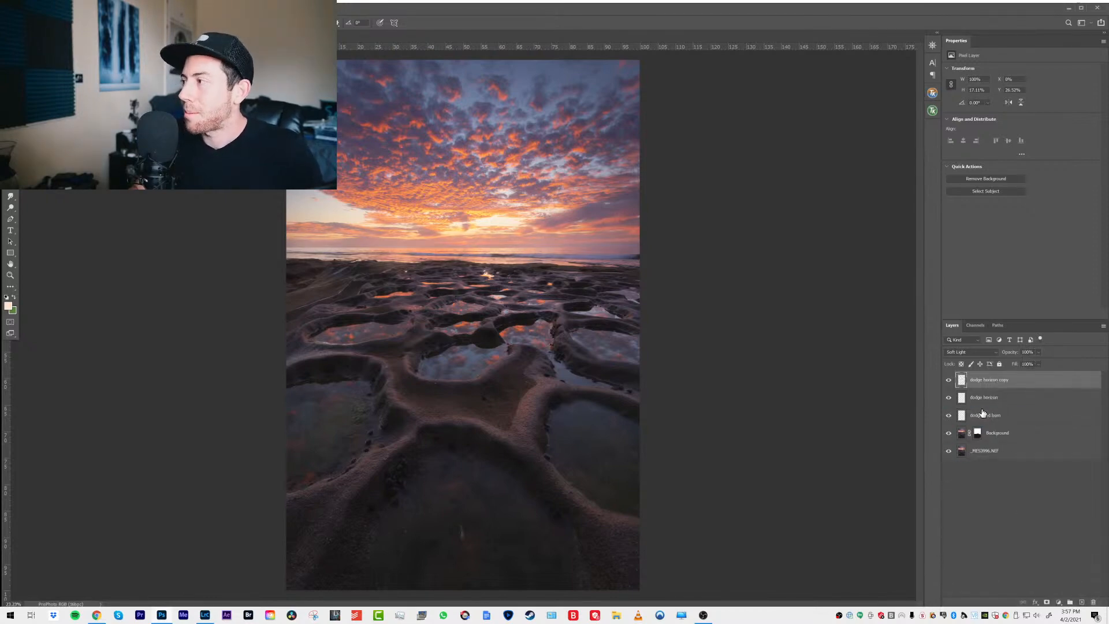
left_click(947, 381)
left_click(947, 382)
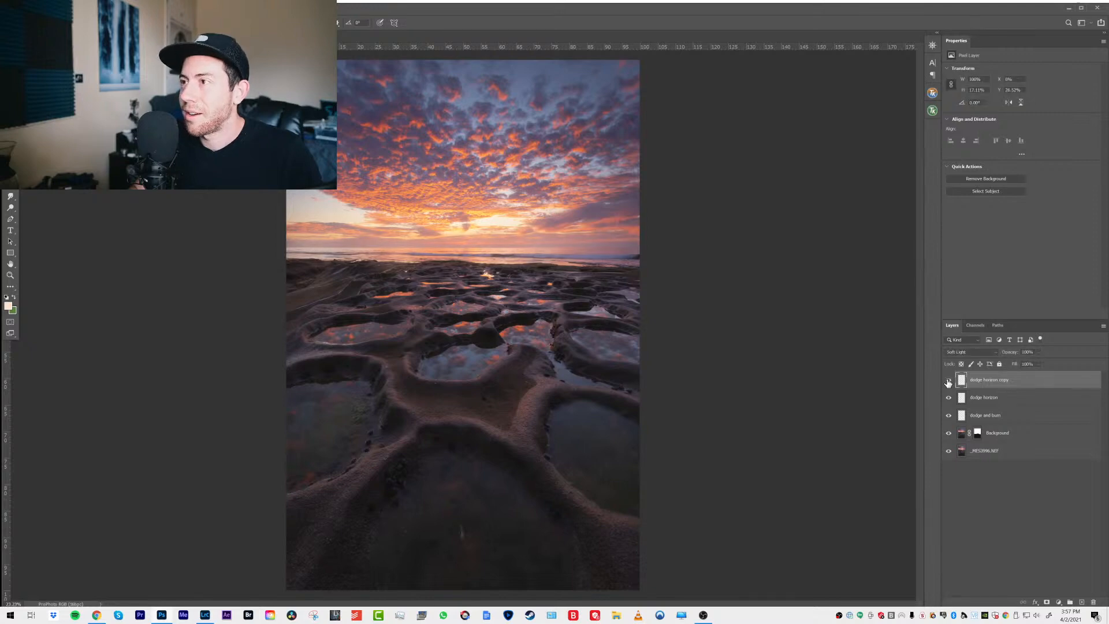
left_click(1038, 352)
left_click(1023, 363)
mouse_move(1039, 383)
left_mouse_down()
mouse_move(1040, 453)
mouse_move(1091, 600)
left_mouse_up()
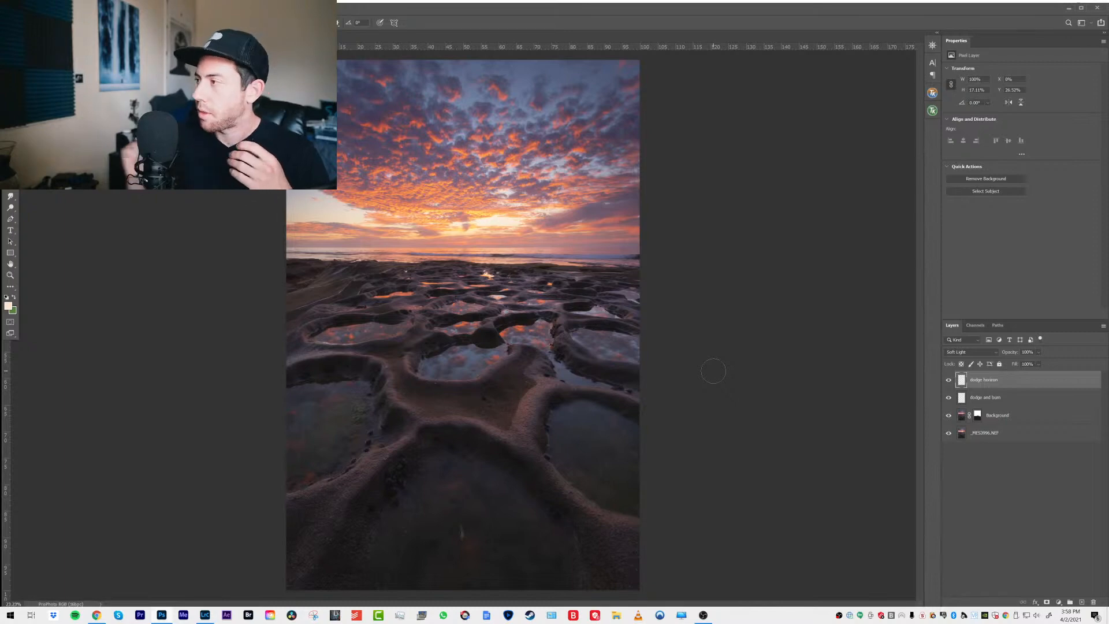
Check the horizon glow once more by hiding and showing the dodge horizon layer
left_click(949, 380)
left_click(949, 381)
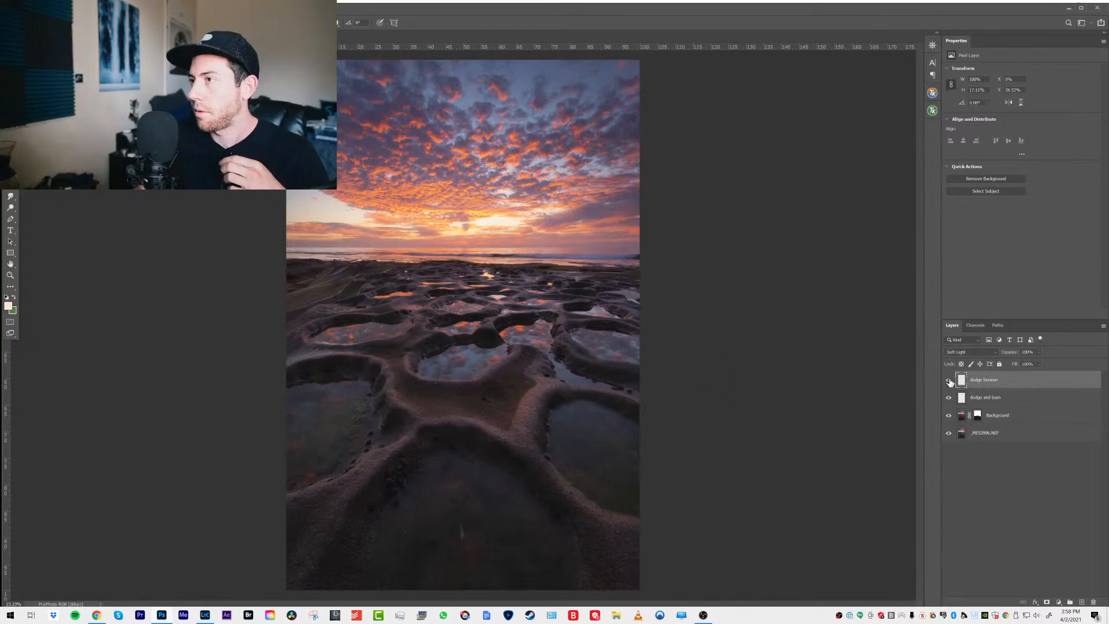
left_click(948, 381)
left_click(948, 382)
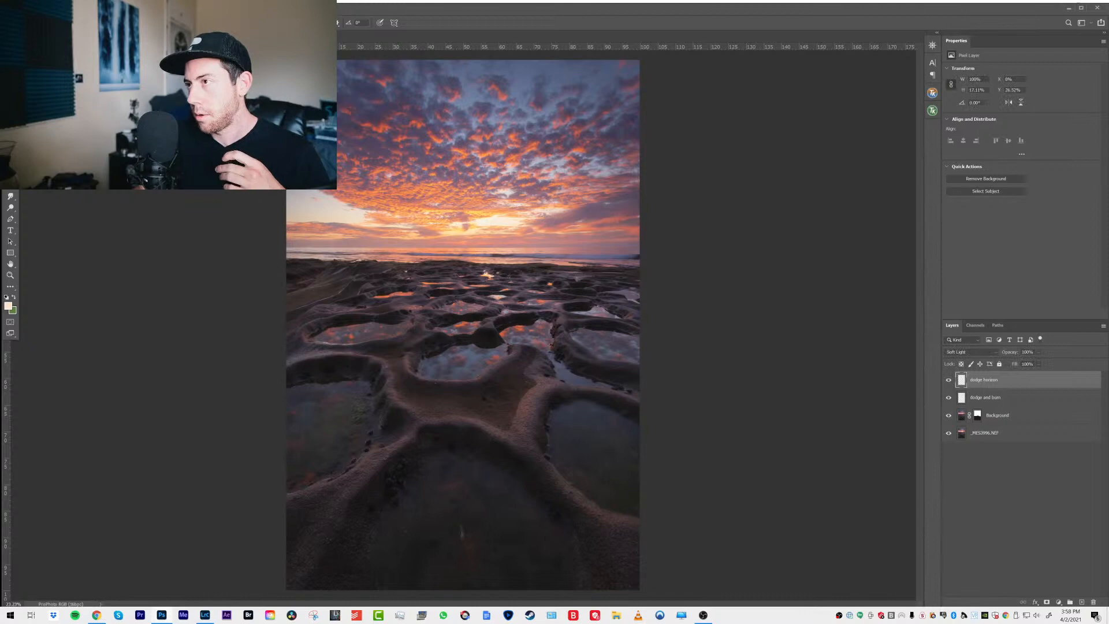
Hide the dodge horizon layer and compare the foreground rocks with and without the dodge and burn layer
left_click(948, 381)
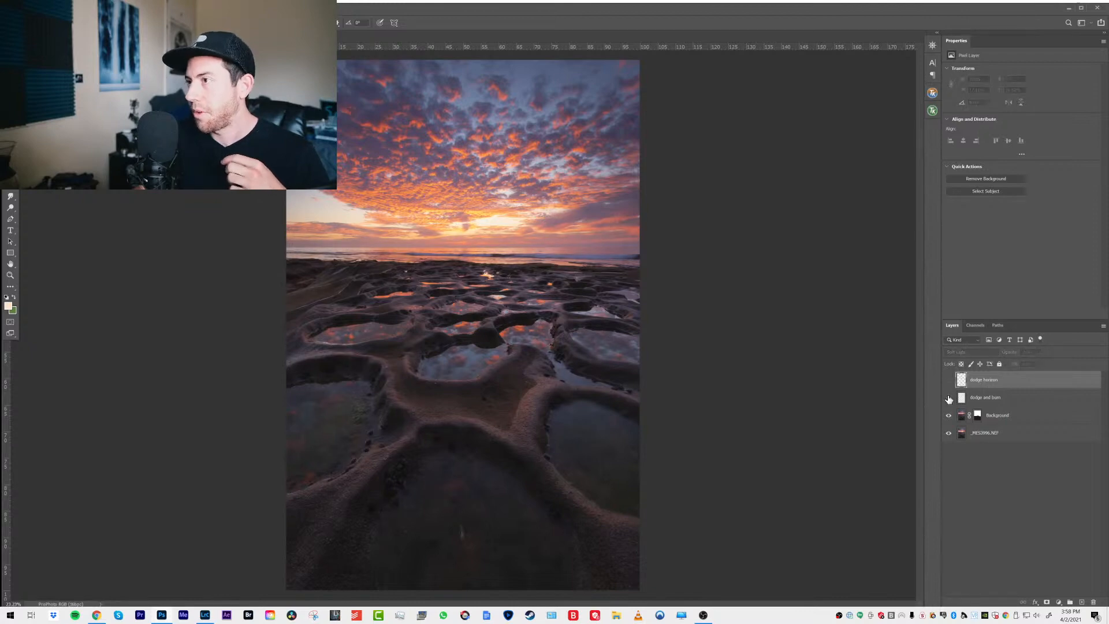
left_click(948, 398)
left_click(948, 399)
left_click(949, 399)
left_click(948, 398)
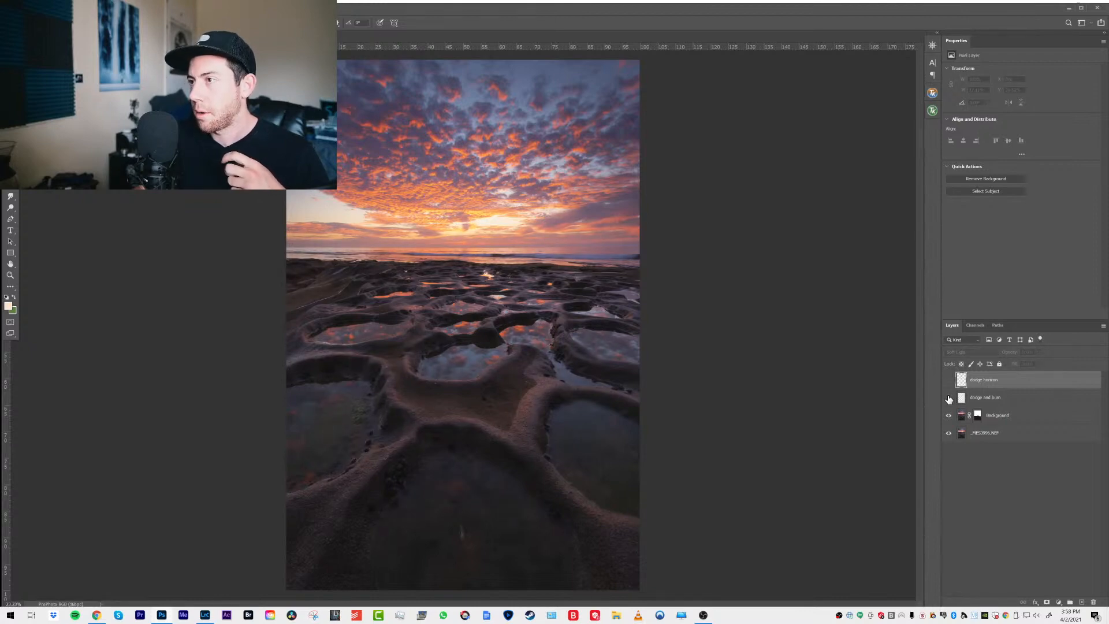
left_click(948, 398)
Duplicate the dodge and burn layer, judge the copy's effect on the rocks, and reduce the copy's opacity to 15%
mouse_move(998, 399)
left_mouse_down()
mouse_move(1026, 431)
mouse_move(1063, 589)
mouse_move(1081, 602)
left_mouse_up()
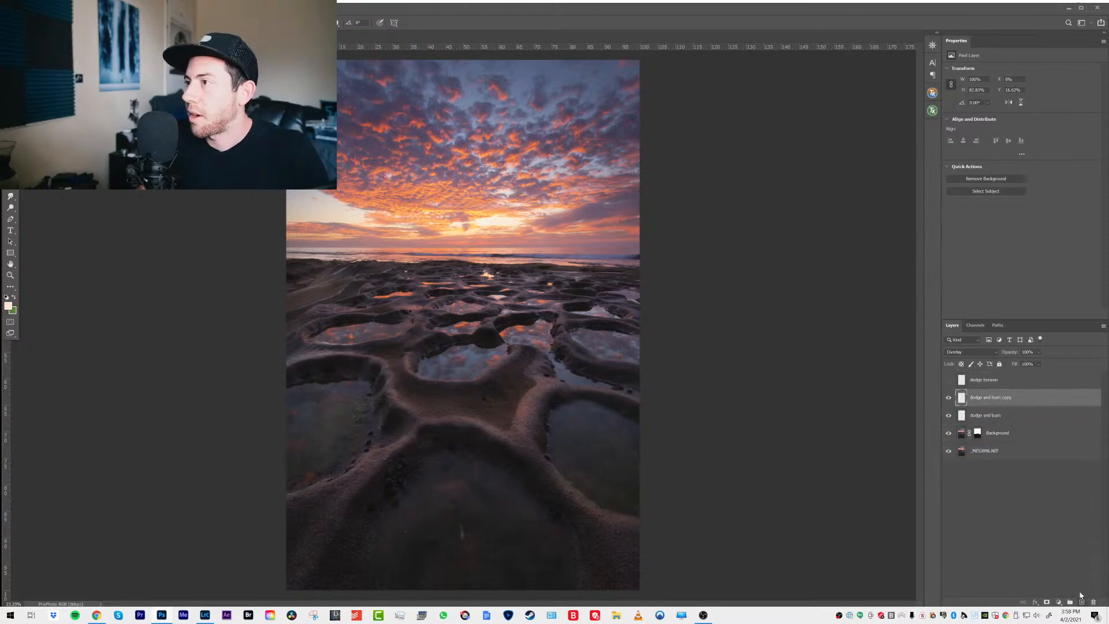
left_click(948, 399)
left_click(948, 398)
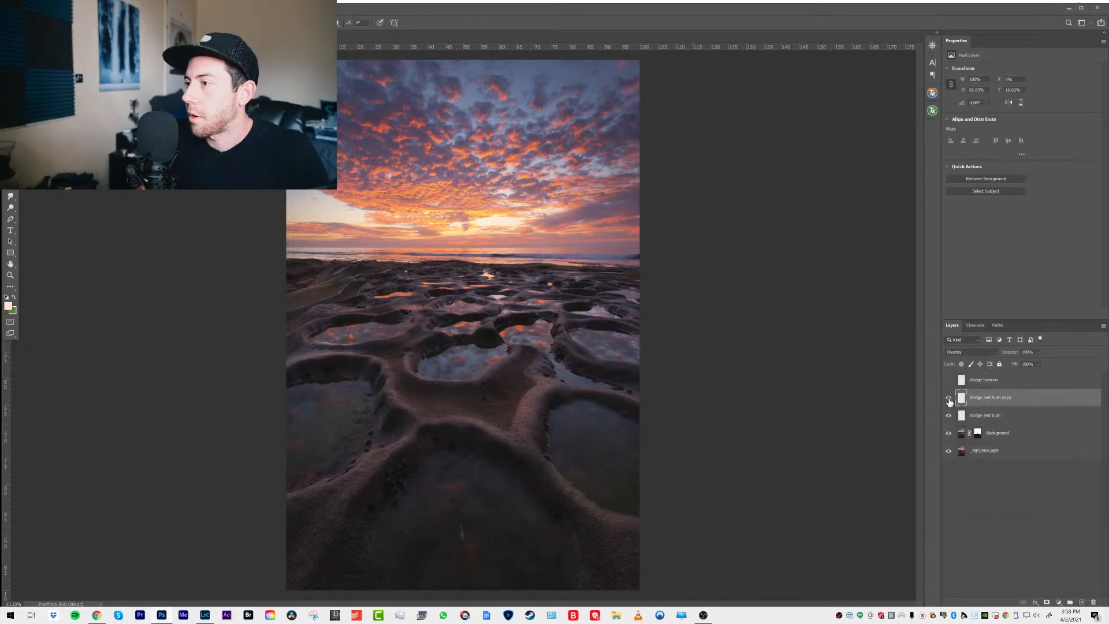
left_click(948, 399)
left_click(949, 399)
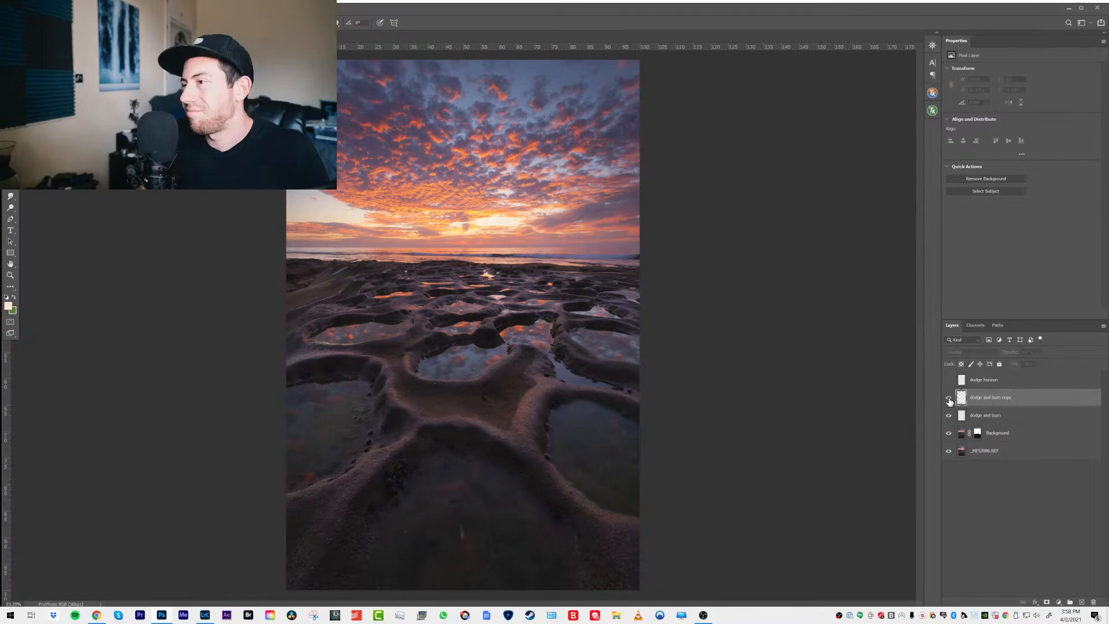
left_click(948, 398)
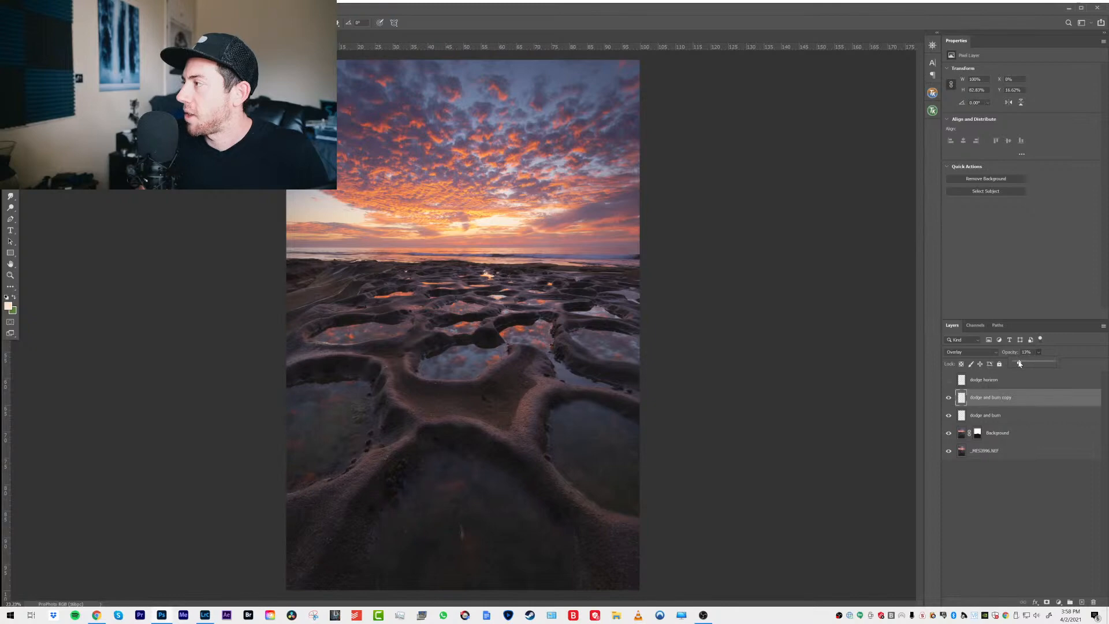
left_click_drag(1018, 363, 1020, 363)
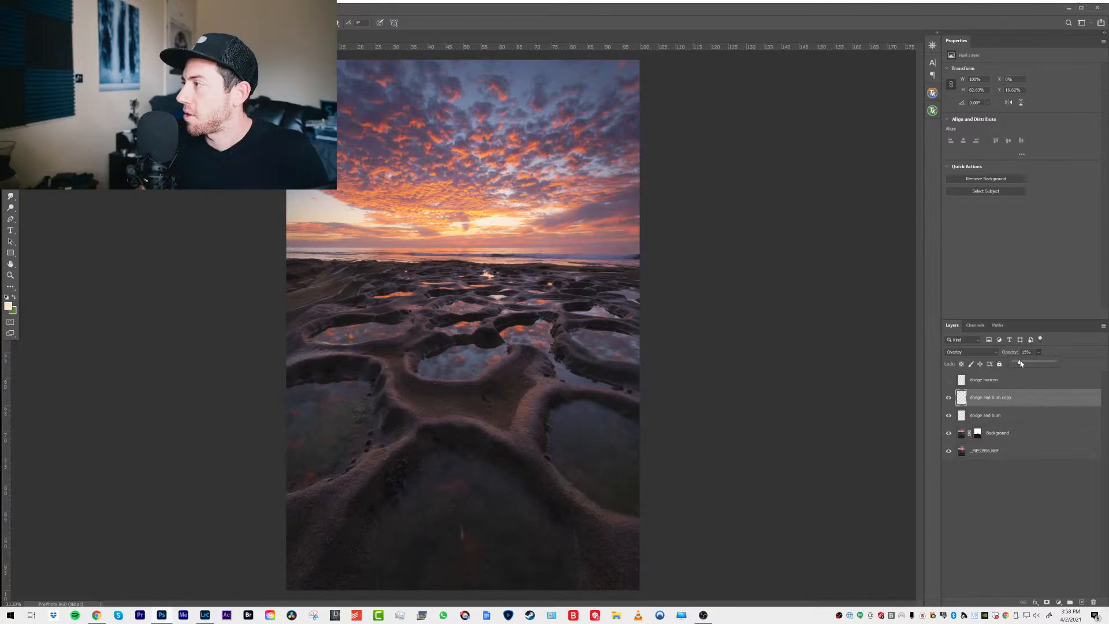
Compare the foreground rocks with and without the 15% dodge and burn copy
left_click(949, 400)
left_click(949, 399)
left_click(949, 400)
left_click(949, 399)
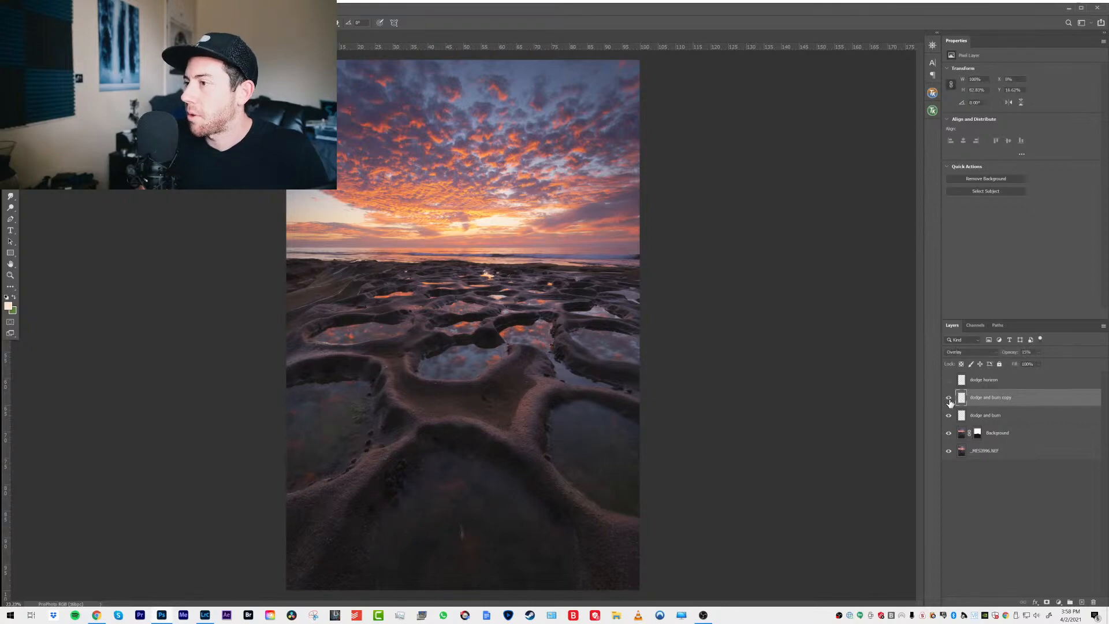
key("alt+shift+f")
Show the dodge horizon layer again and compare the horizon with and without it
left_click(948, 379)
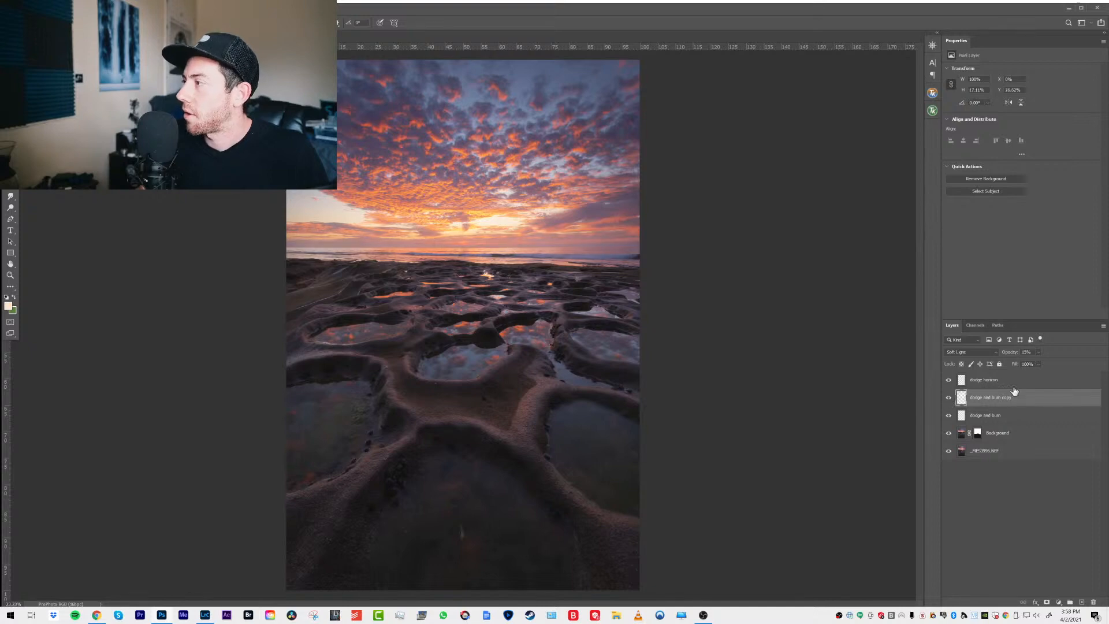
left_click(1001, 380)
left_click(947, 379)
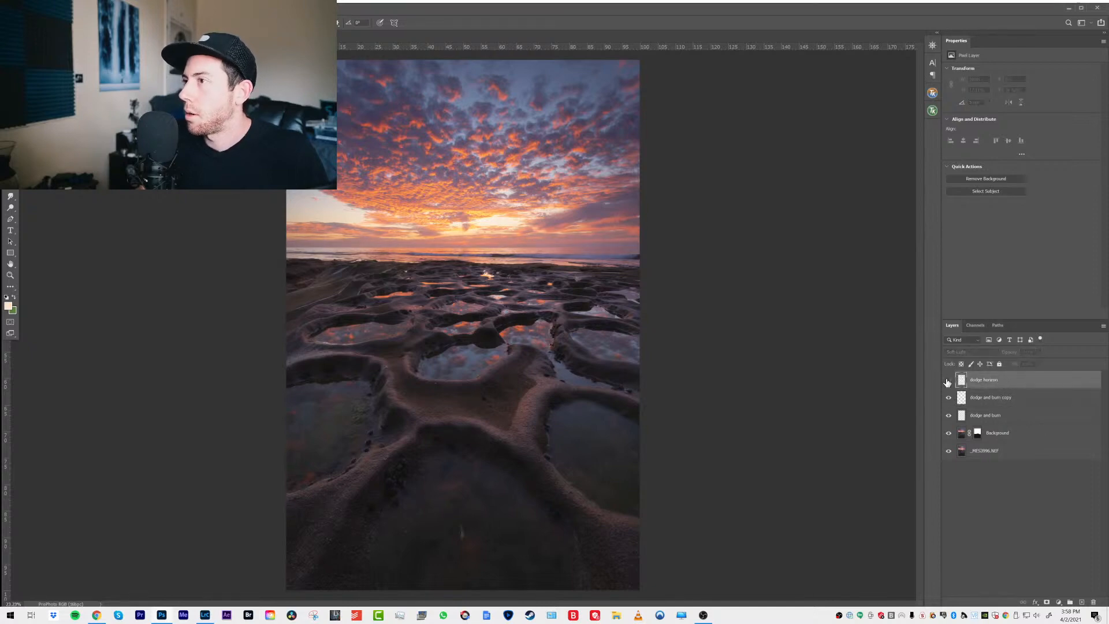
left_click(947, 380)
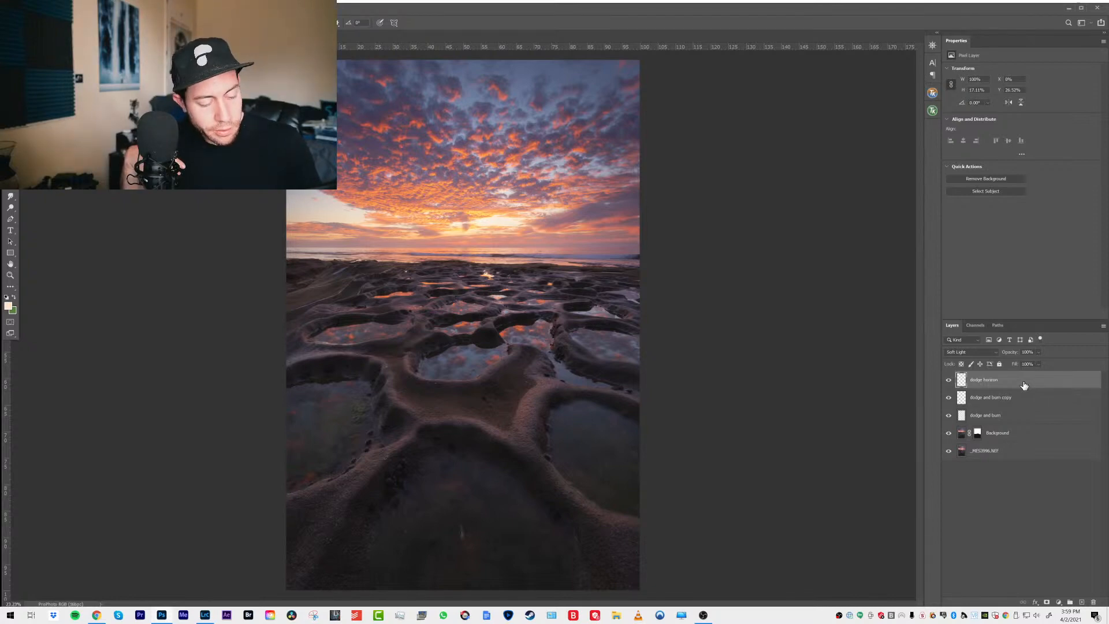
Stamp all visible layers into a new merged layer at the top and rename it "stack"
key("ctrl+shift+alt+e")
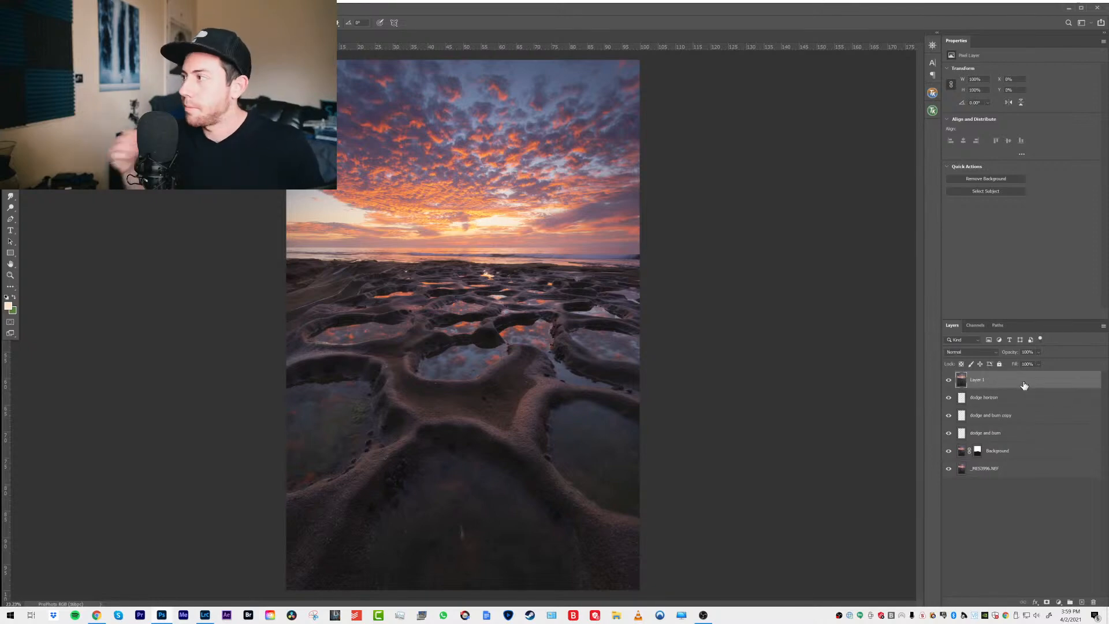
double_click(976, 380)
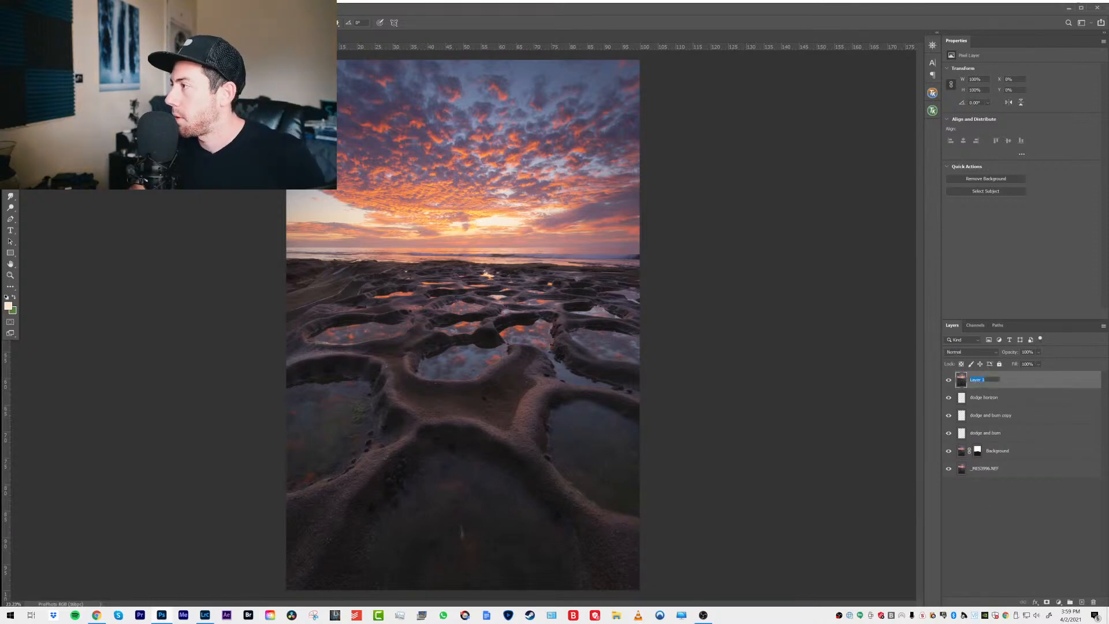
type("start")
key("Return")
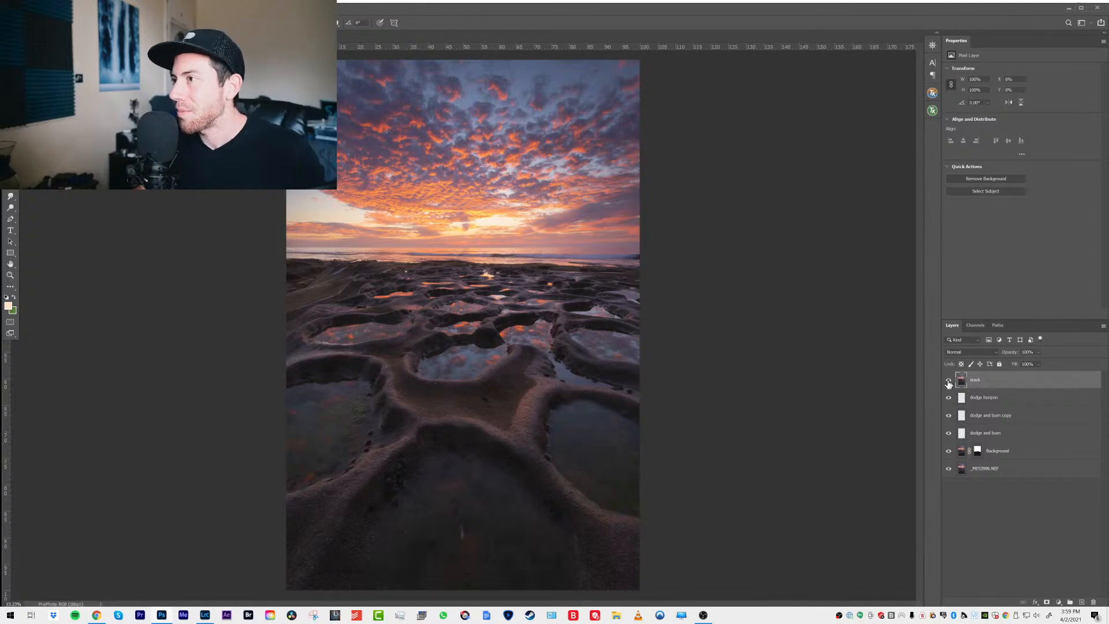
Check the RGB values of the brightest sky around the sun in the Info readout, then put the readout away
key("z")
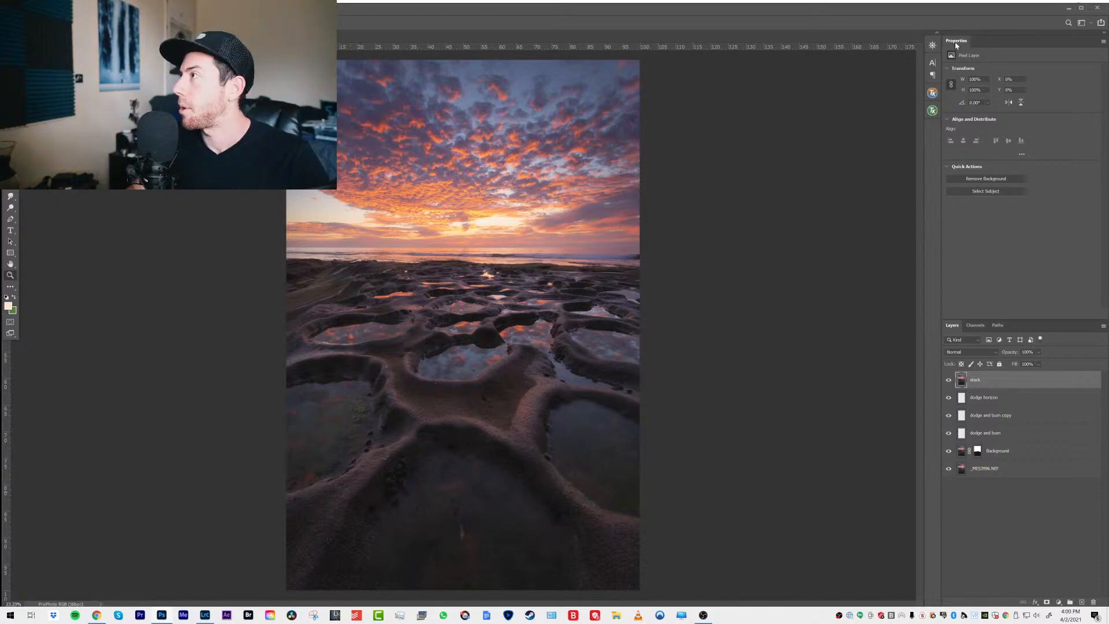
left_click(171, 8)
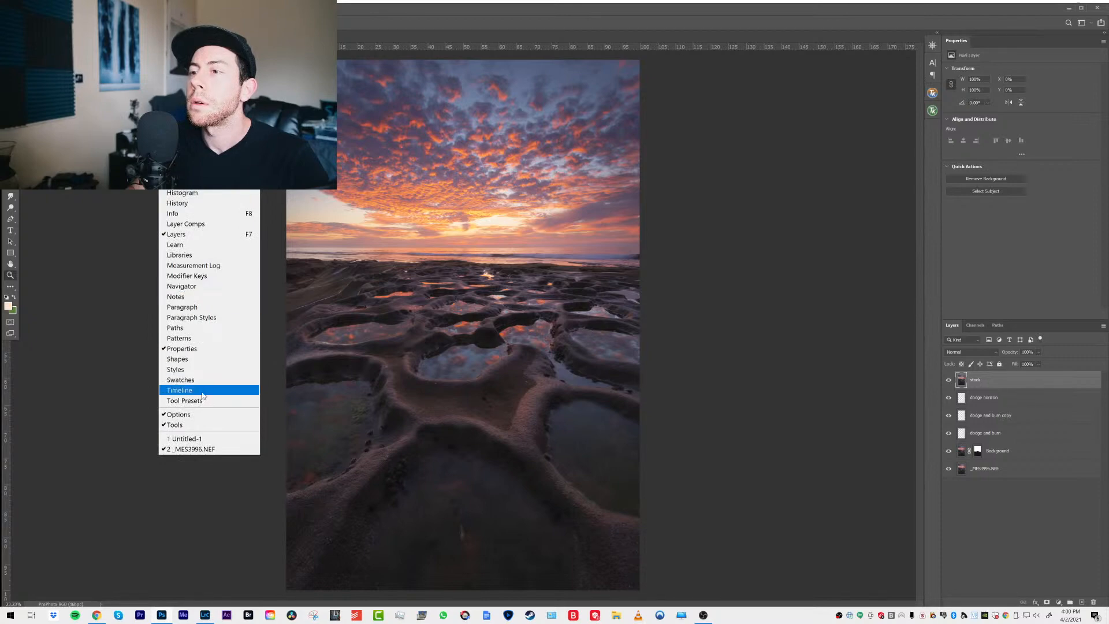
left_click(190, 213)
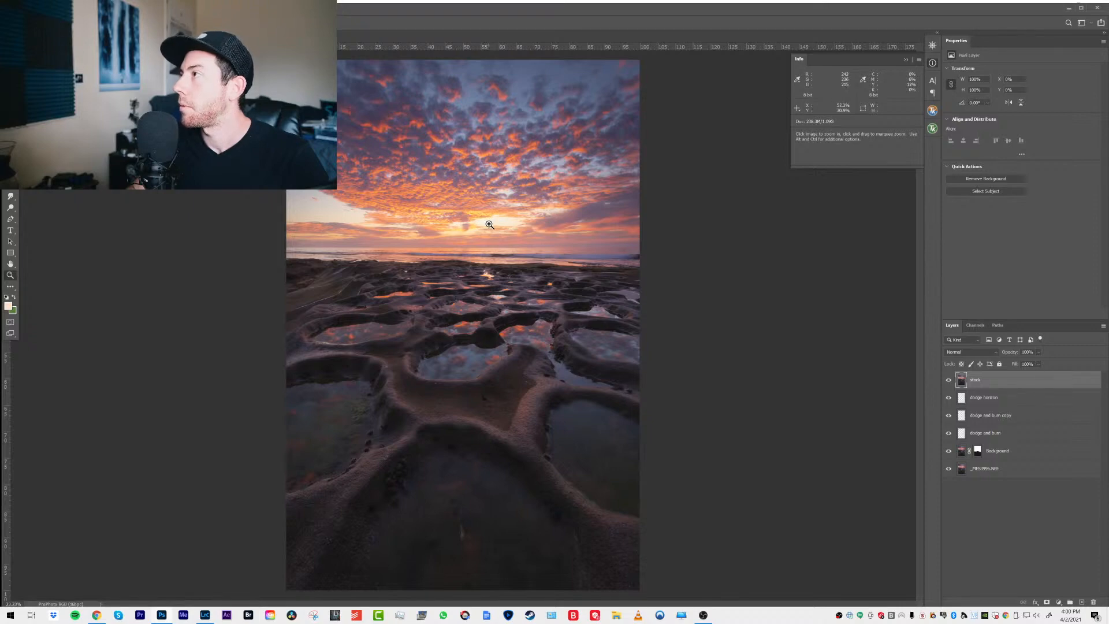
left_click(904, 61)
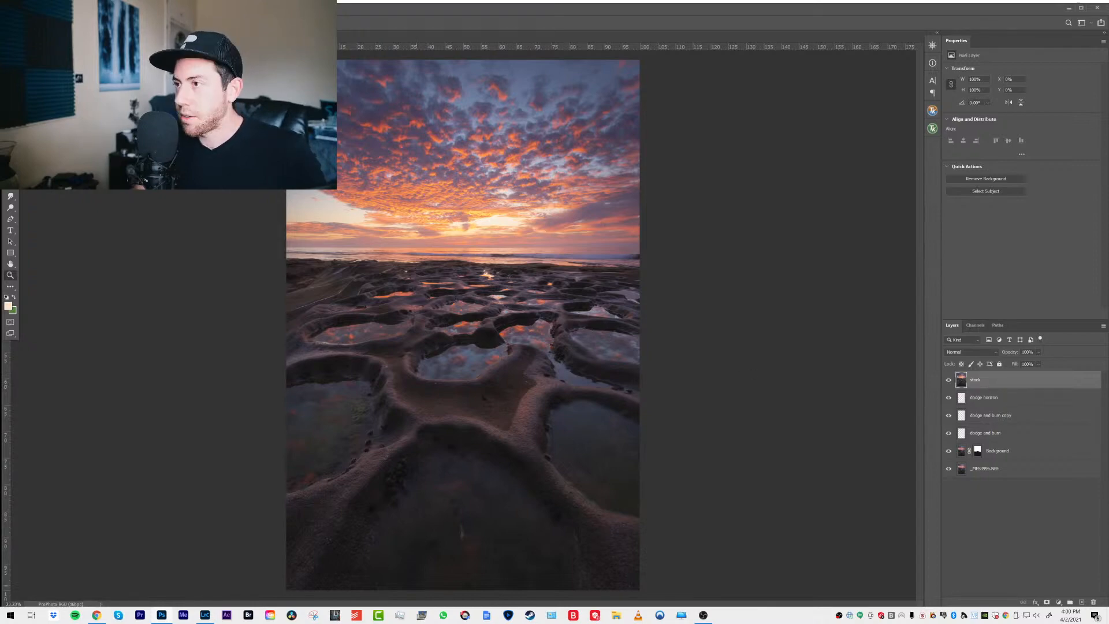
Heal the distracting light spots in the foreground pool and on its rock rim on the stack layer
key("j")
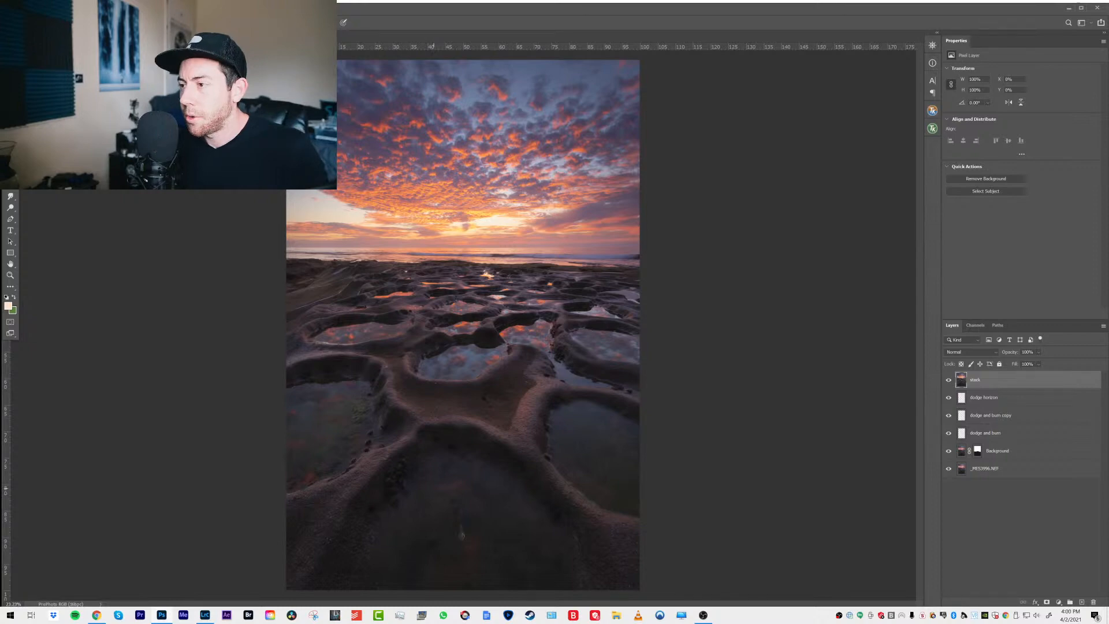
left_click_drag(462, 534, 462, 536)
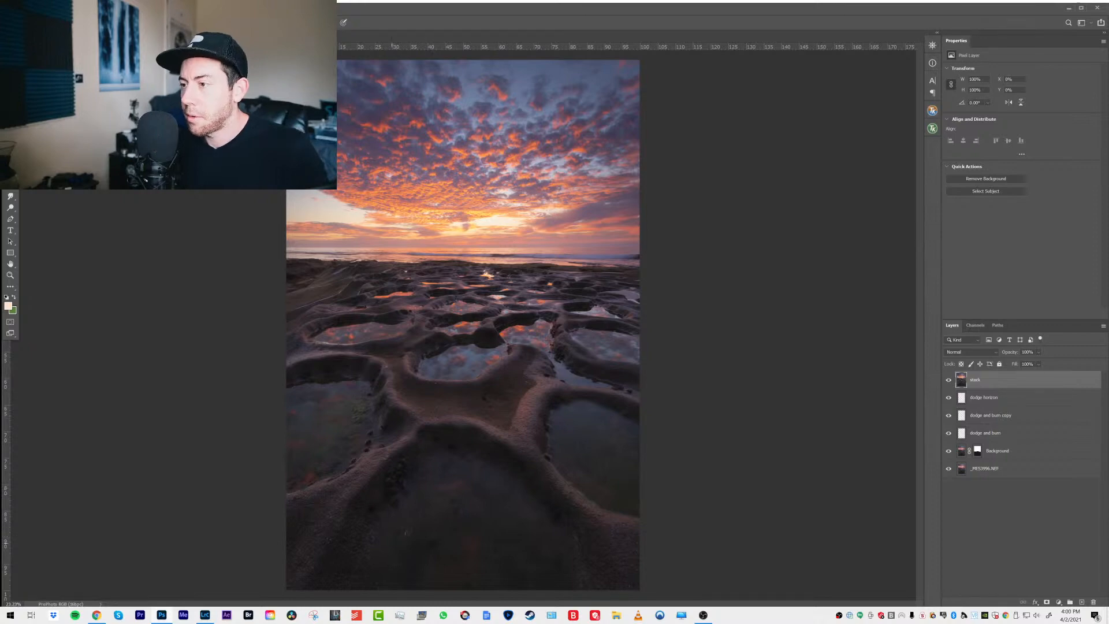
left_click_drag(387, 455, 385, 460)
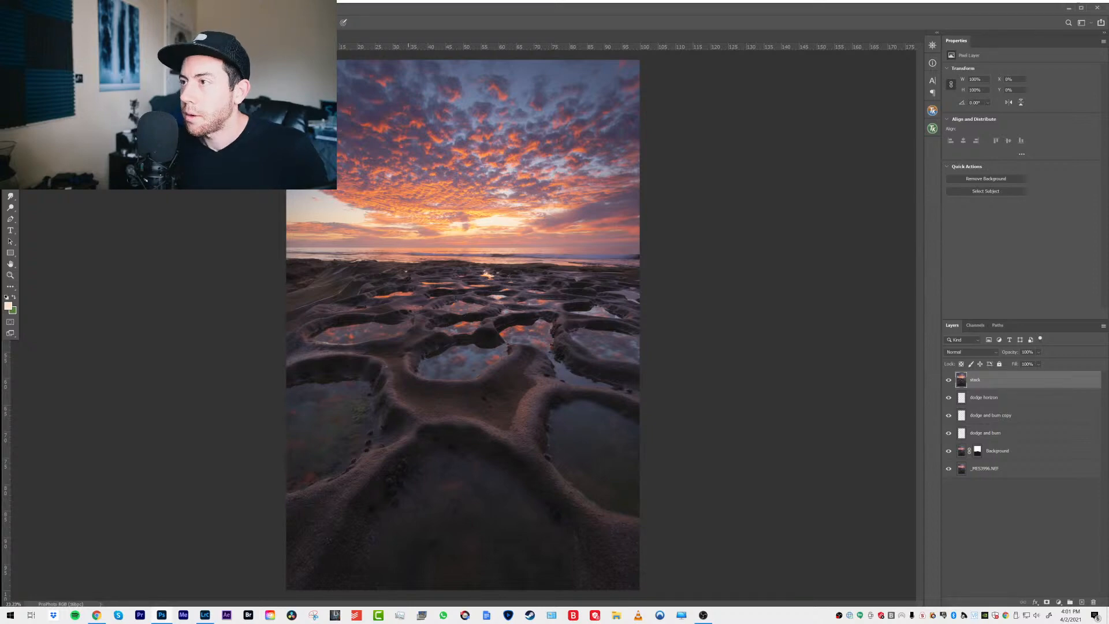
Heal the small bright specks on the distant rocks and beside the sun's reflection just below the horizon
left_click(10, 275)
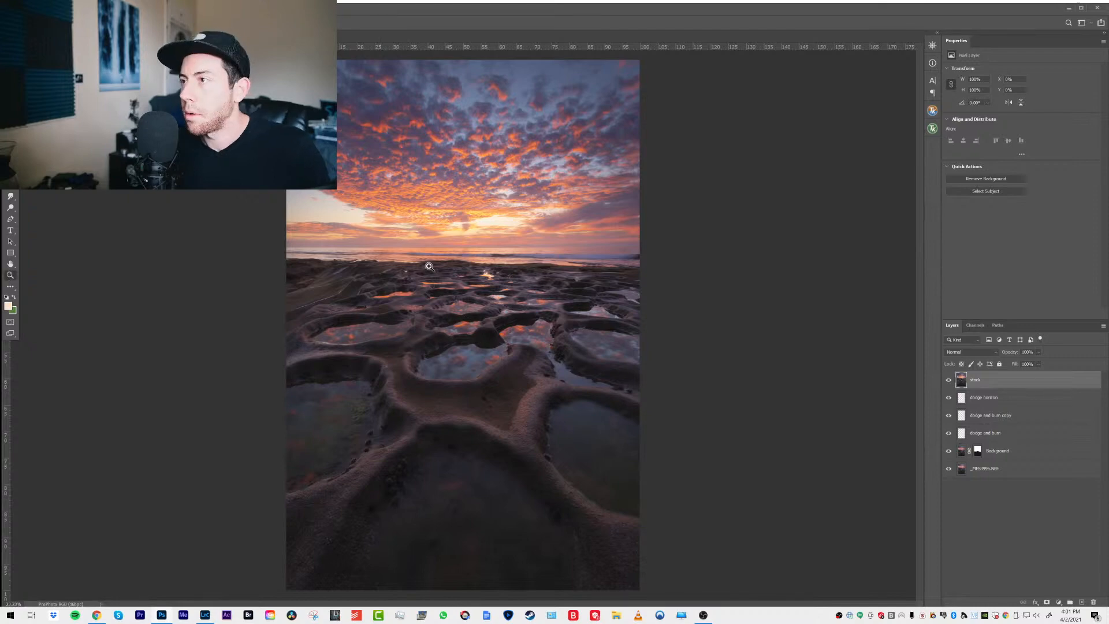
left_click(429, 266)
left_click(434, 285)
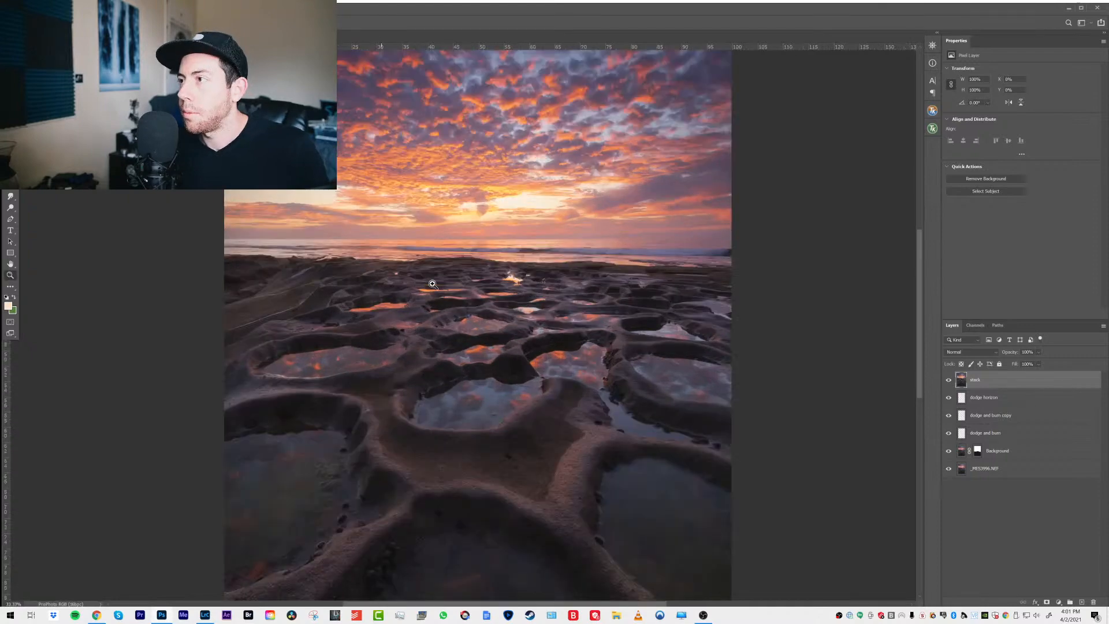
left_click(446, 285)
left_click(445, 285)
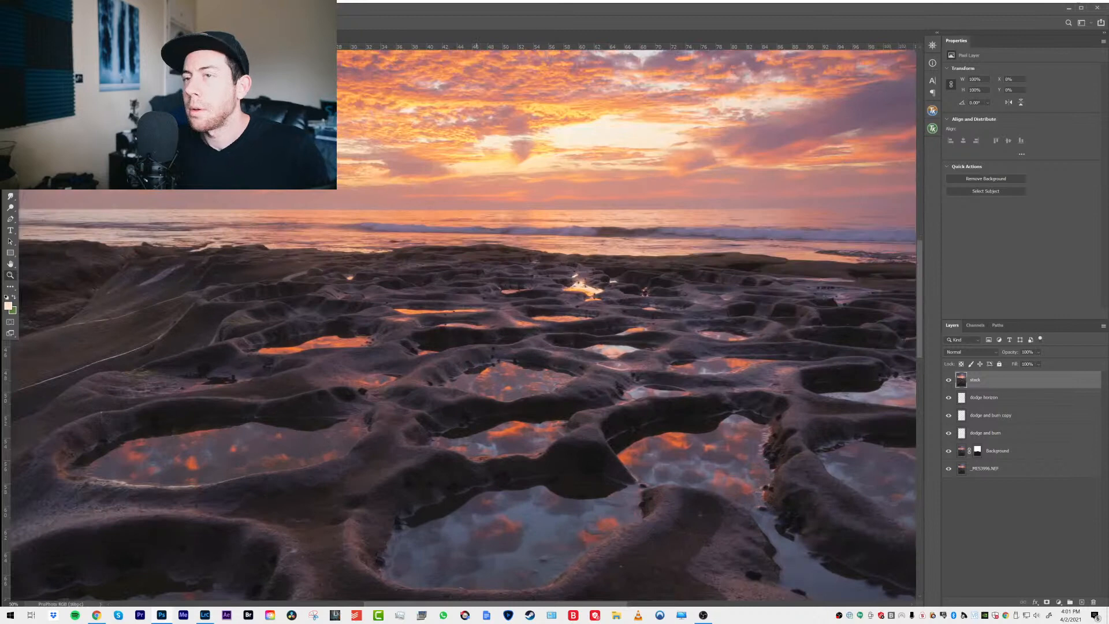
key("b")
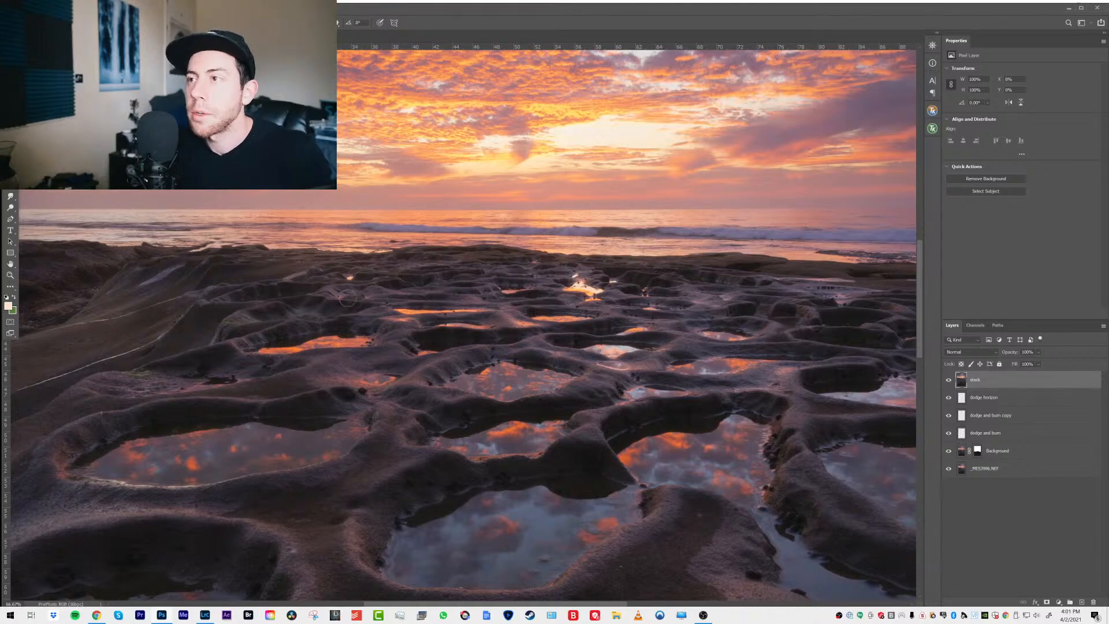
key("j")
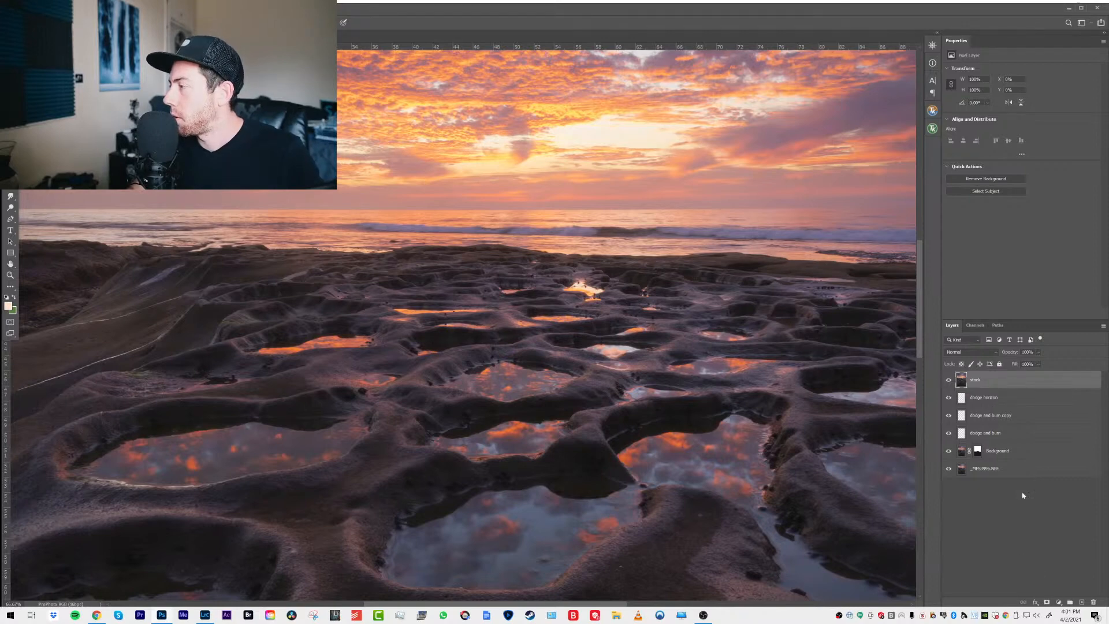
Add a new empty layer above the stack layer and name it "burn"
left_click(1082, 601)
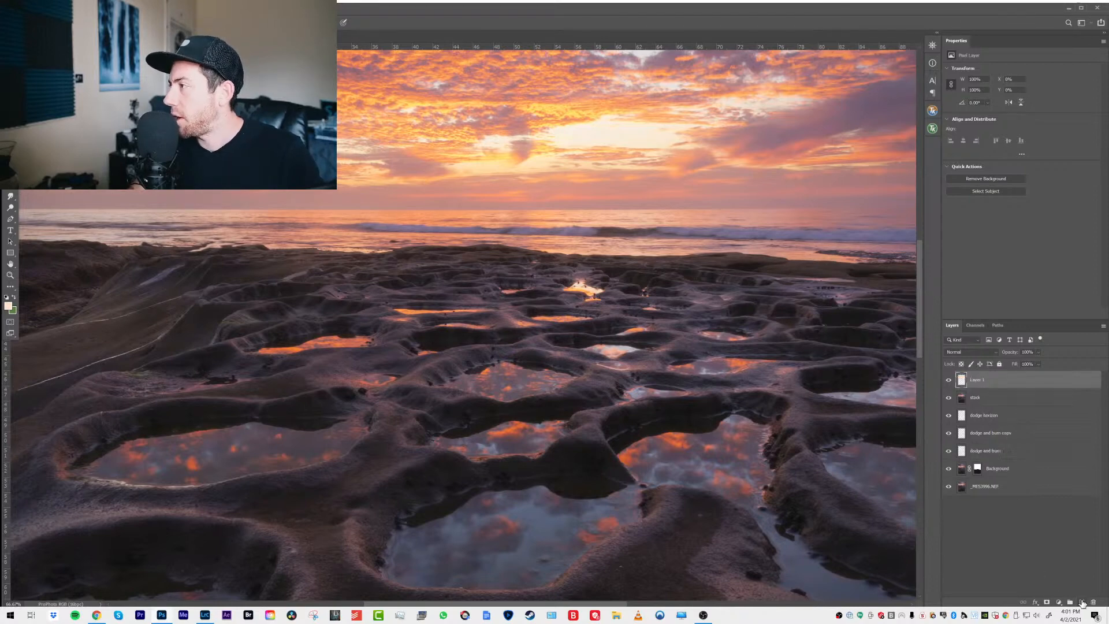
double_click(976, 379)
type("burn")
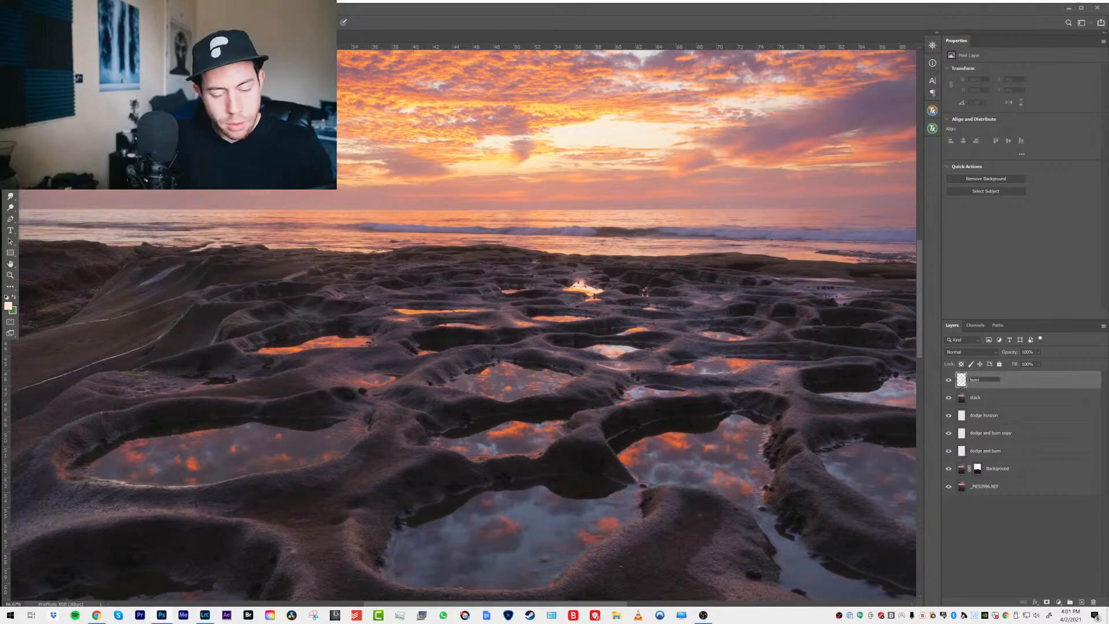
key("Return")
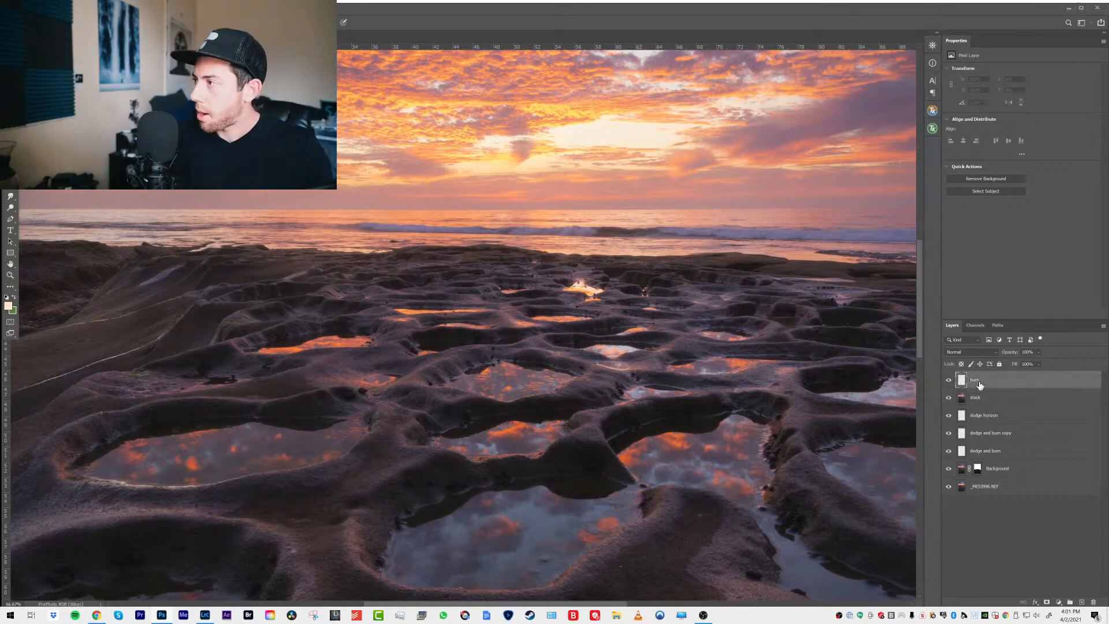
Set the foreground colour to black (#000000) and brush over the bright sun reflection among the distant rocks on the burn layer
key("b")
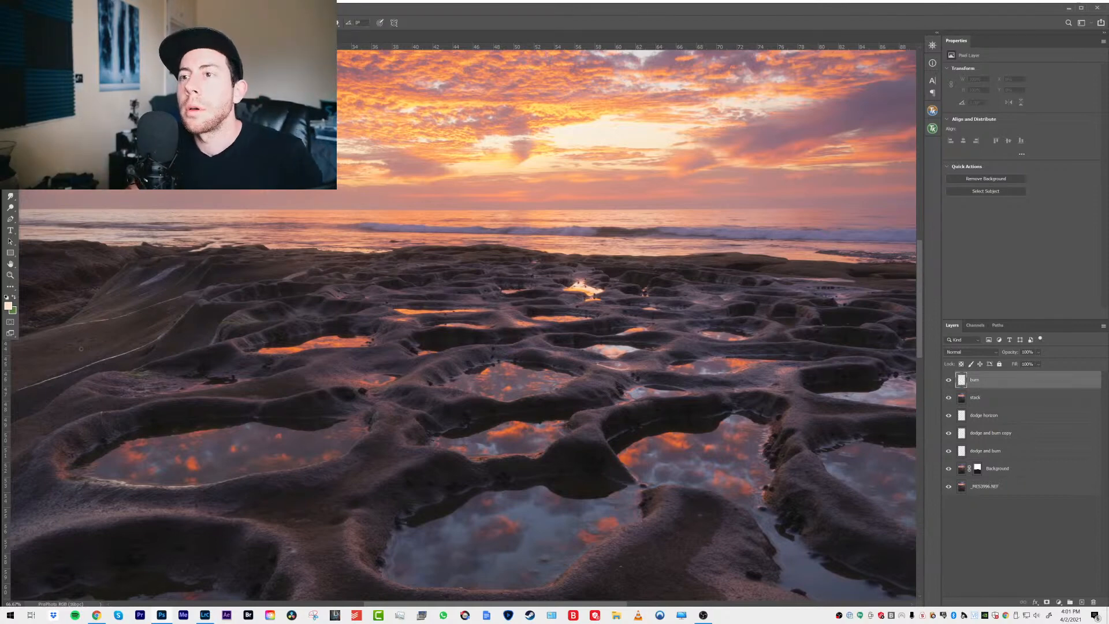
left_click(8, 306)
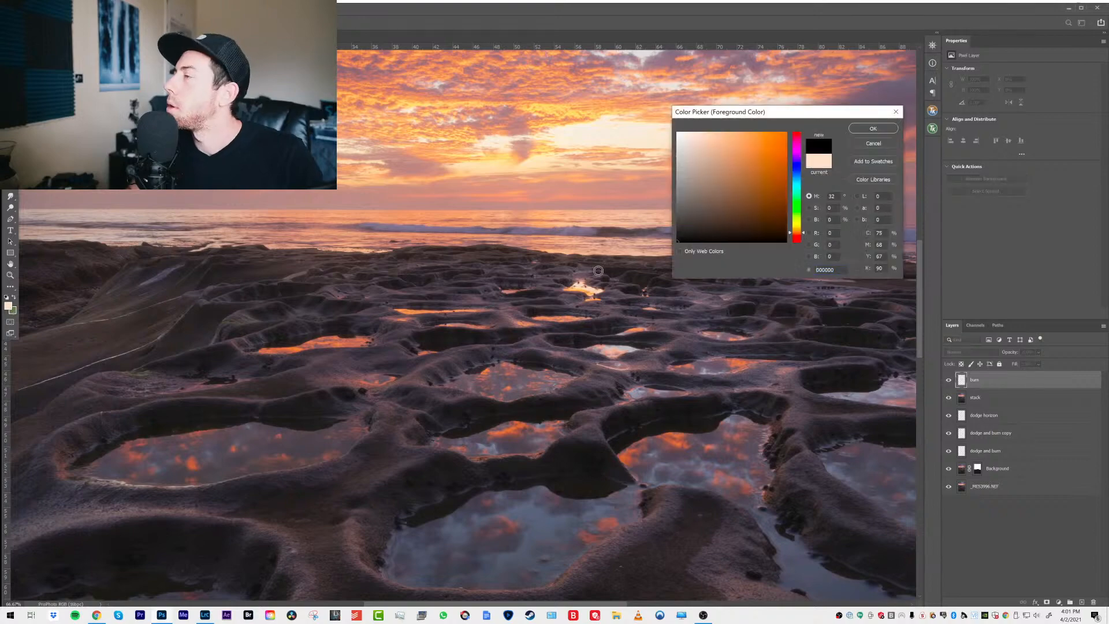
left_click(866, 128)
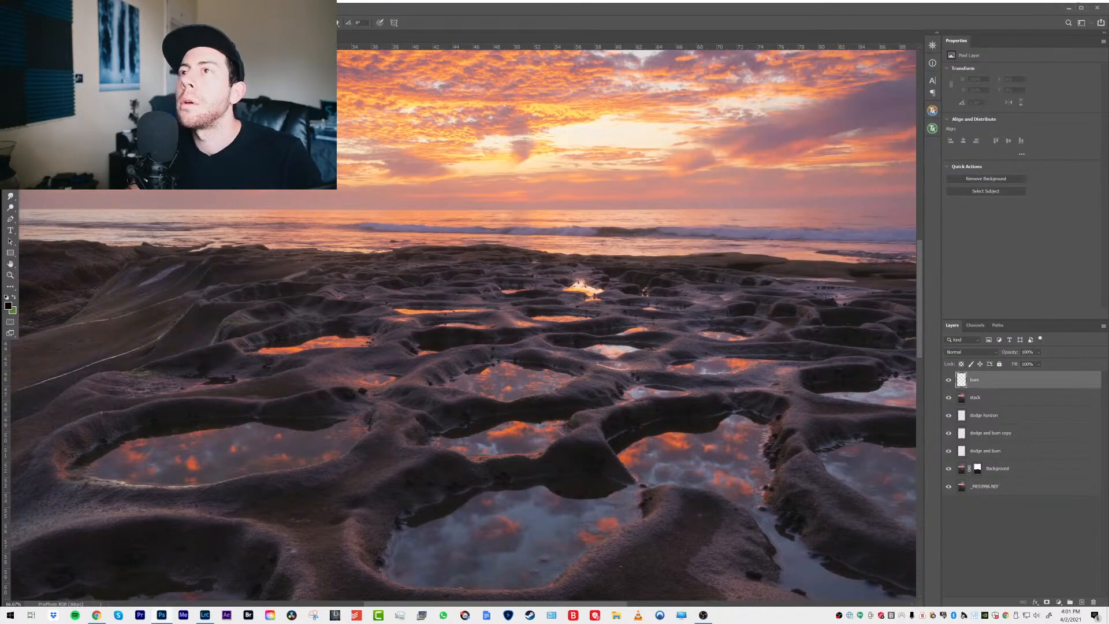
left_click(165, 617)
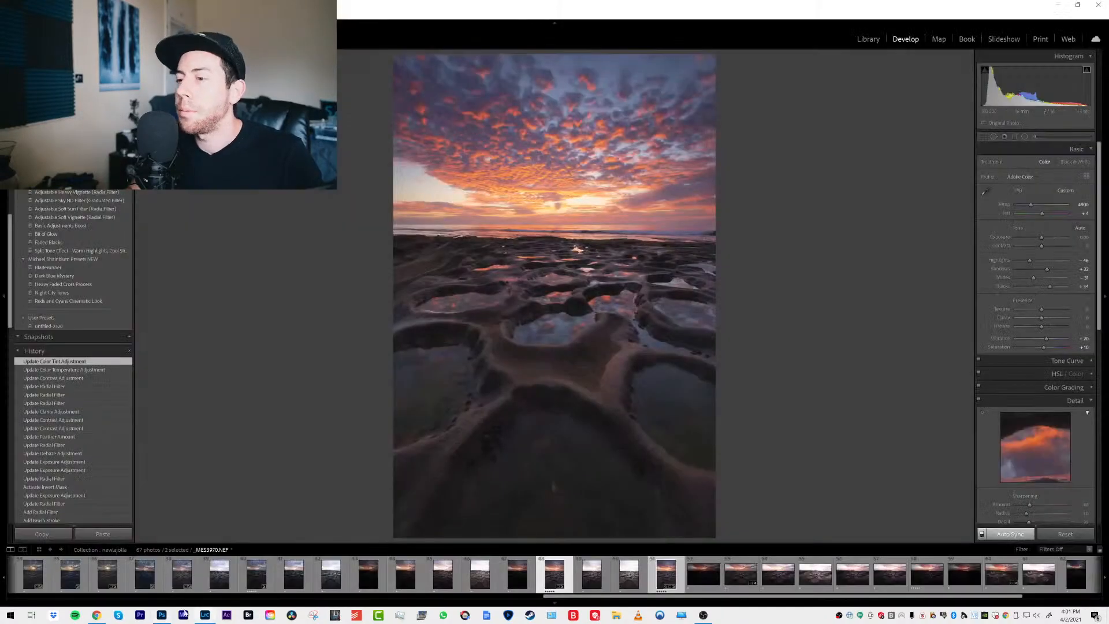
left_click(165, 616)
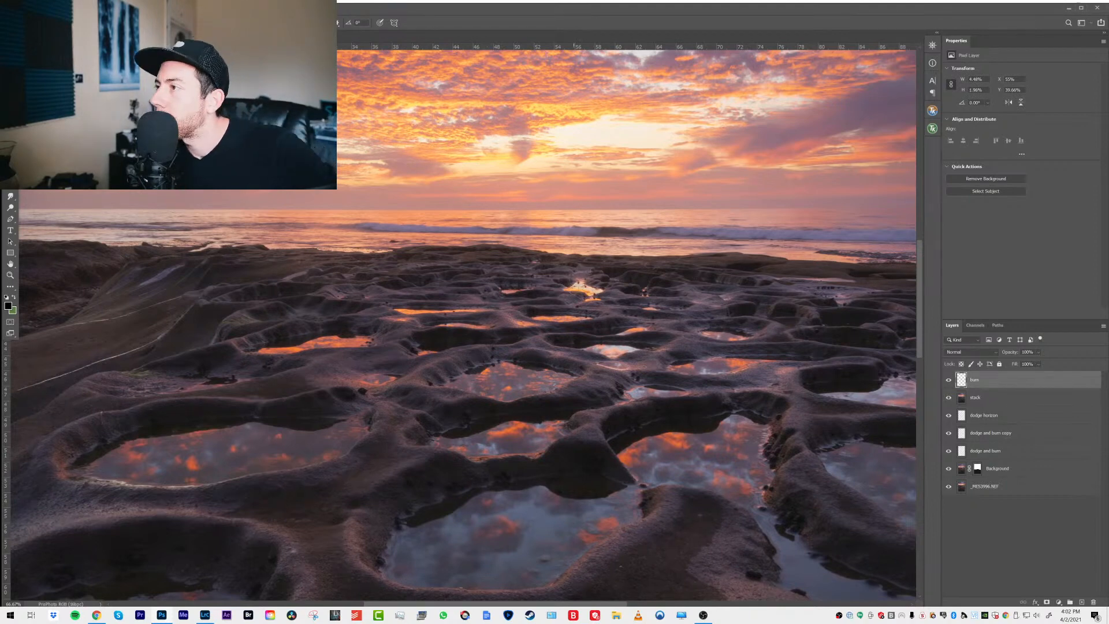
left_click_drag(574, 289, 585, 289)
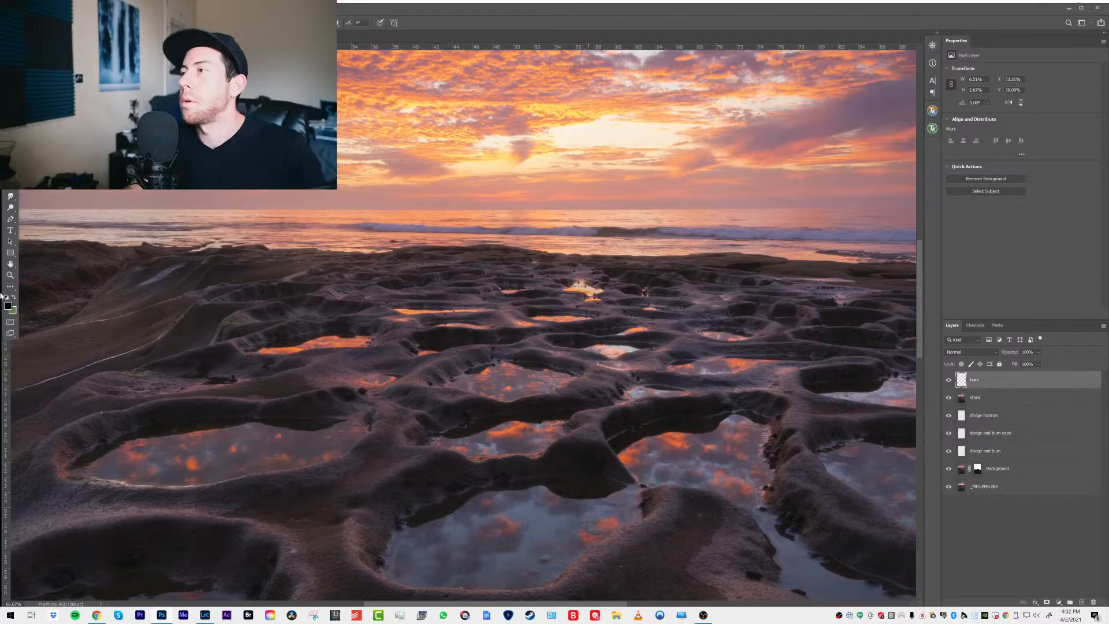
Merge the burn layer with the stack layer beneath it into a single layer
left_click(10, 276)
right_click(443, 288)
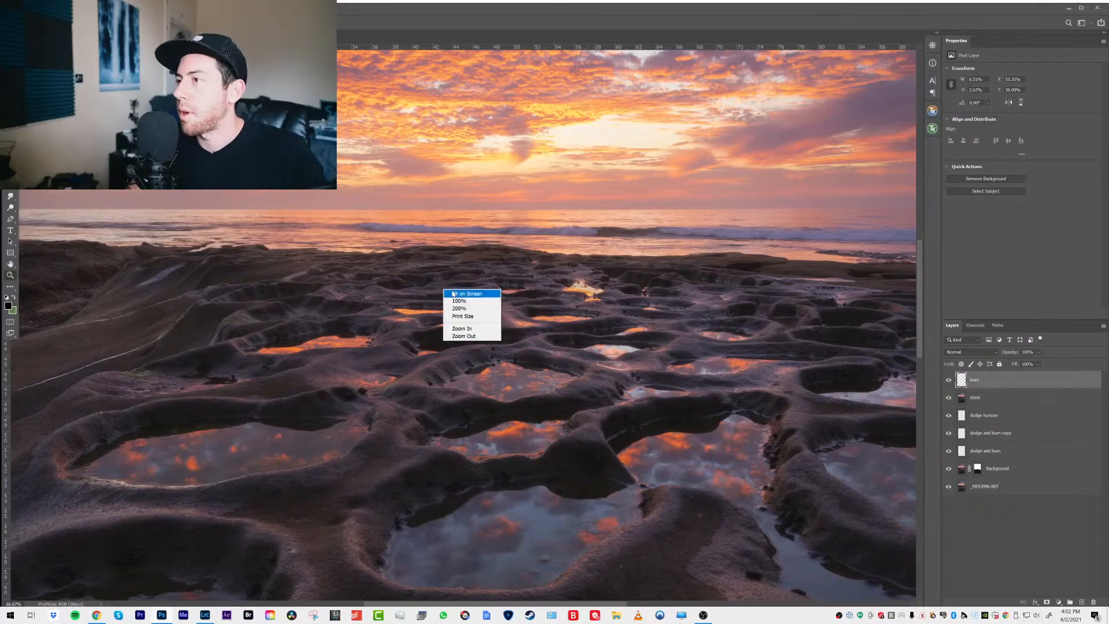
left_click(468, 293)
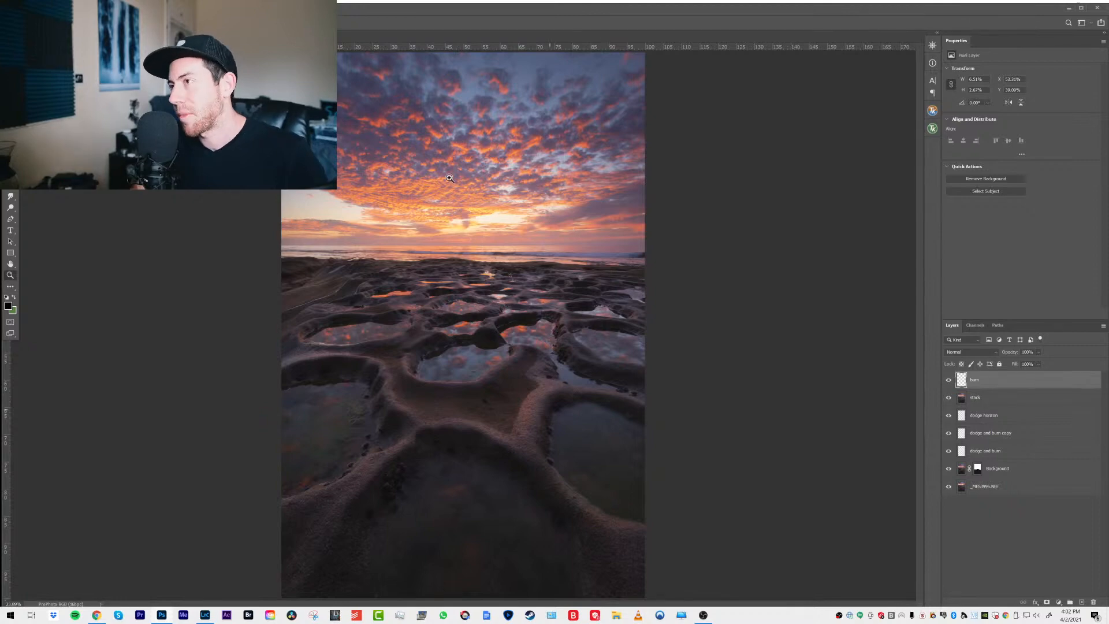
left_click(1014, 399)
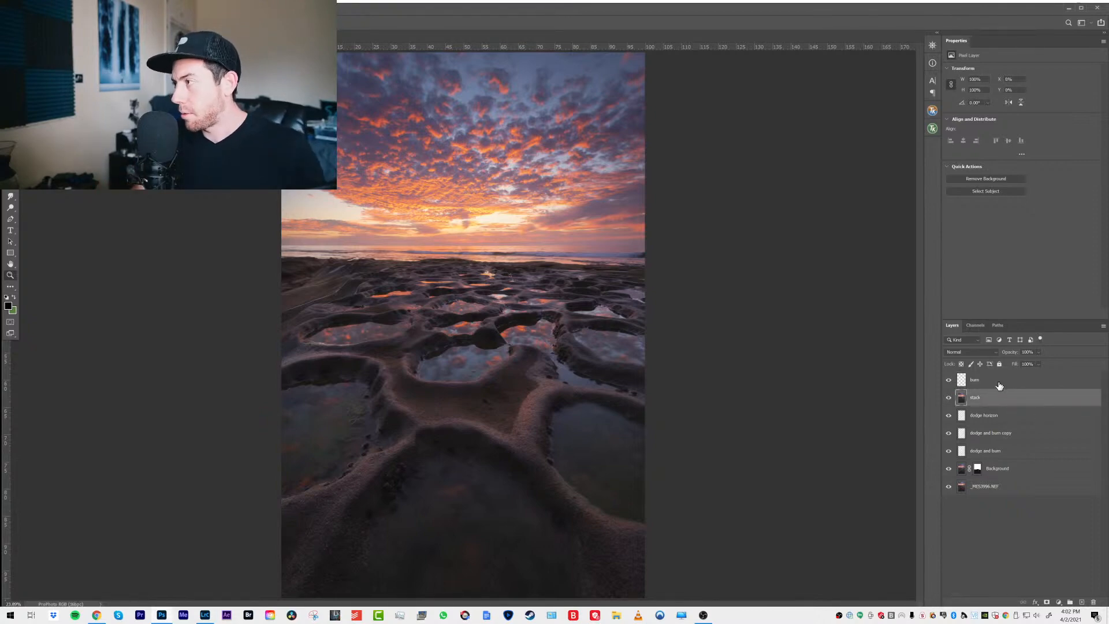
left_click(998, 386, "shift")
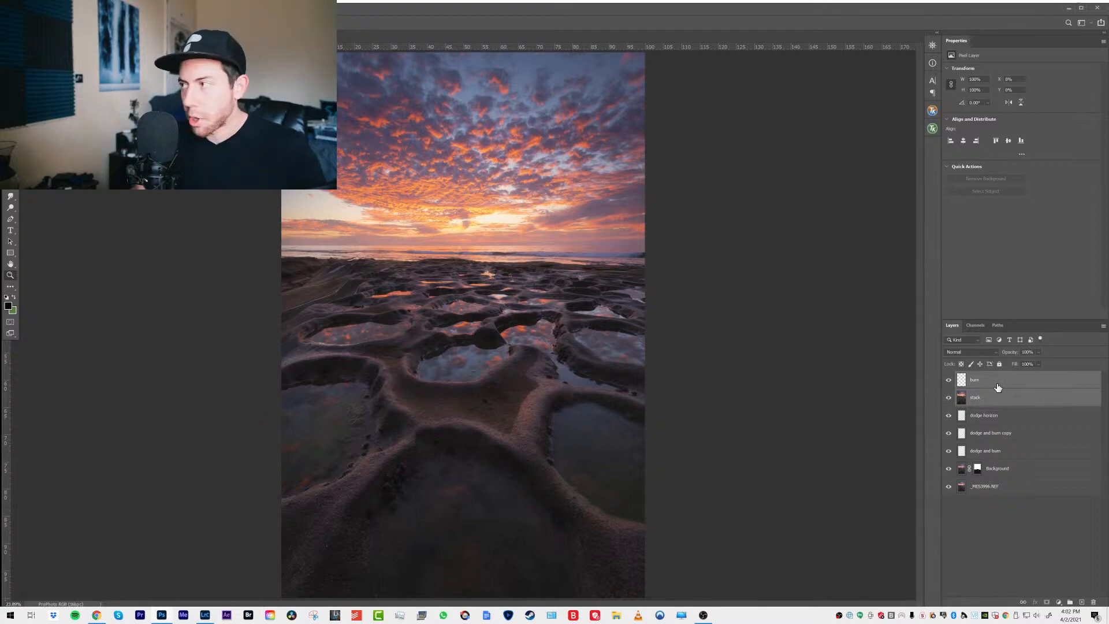
key("ctrl+e")
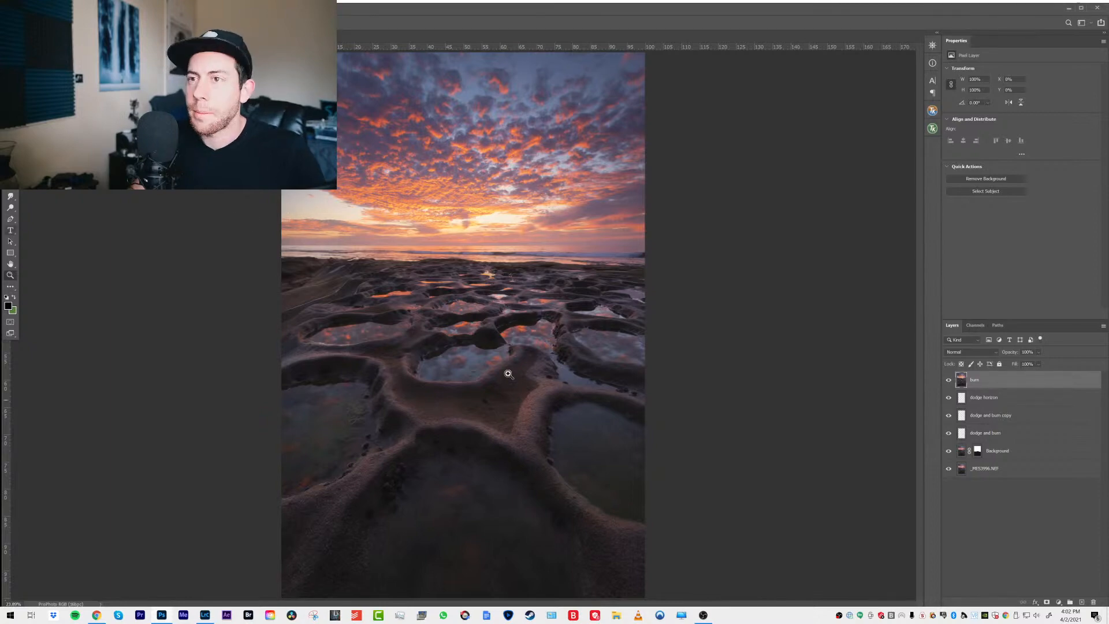
Check the merged image at 100% and duplicate the merged burn layer
right_click(478, 308)
left_click(488, 318)
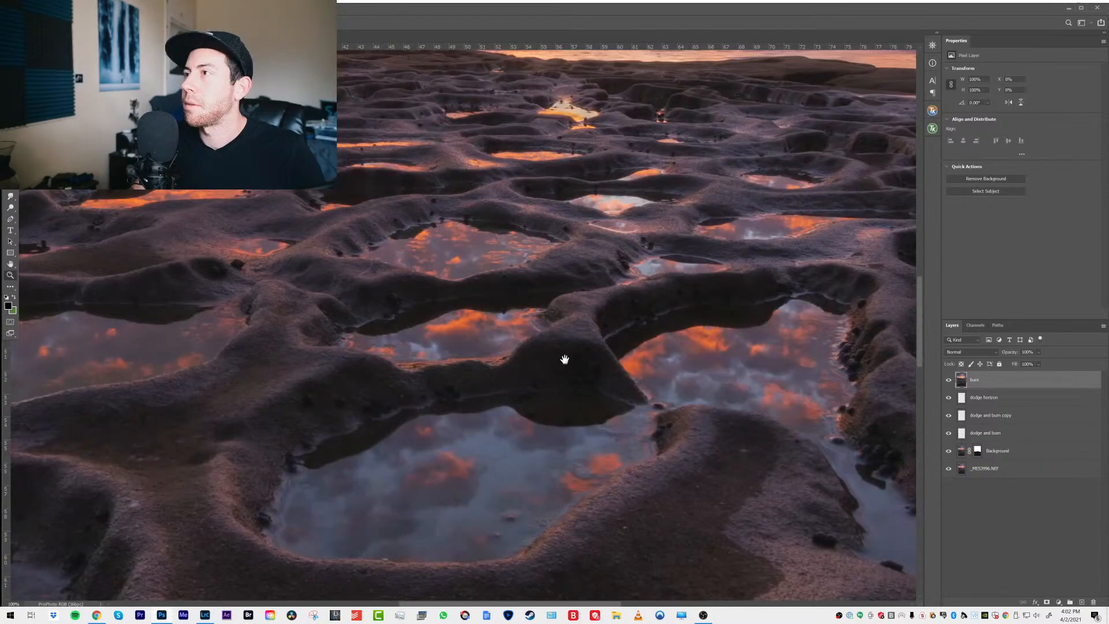
scroll(565, 360, "up", 10)
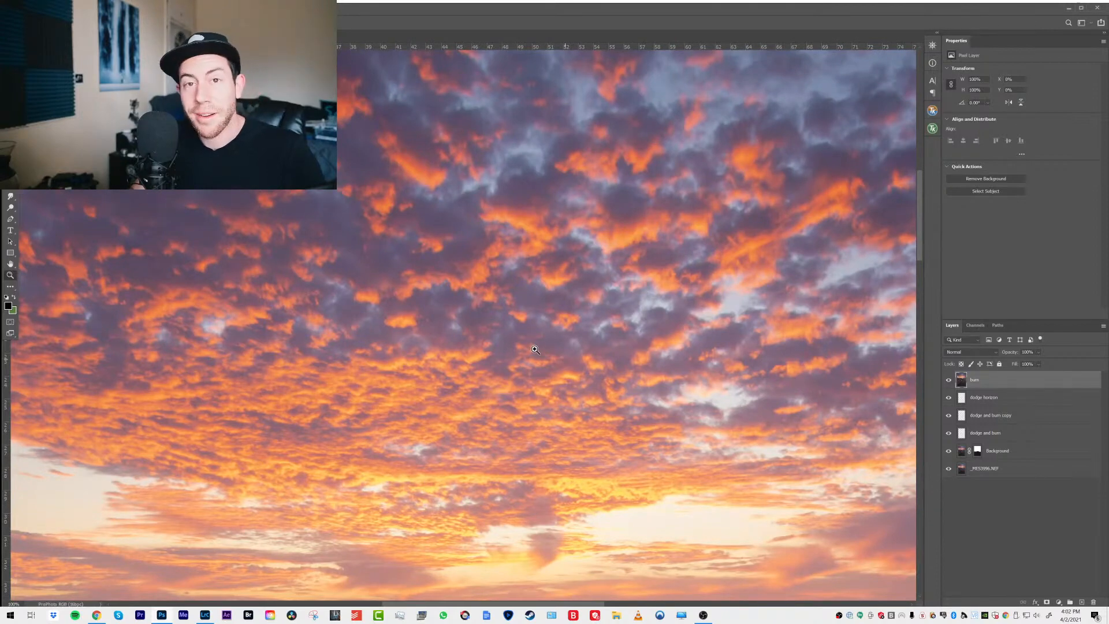
key("ctrl+0")
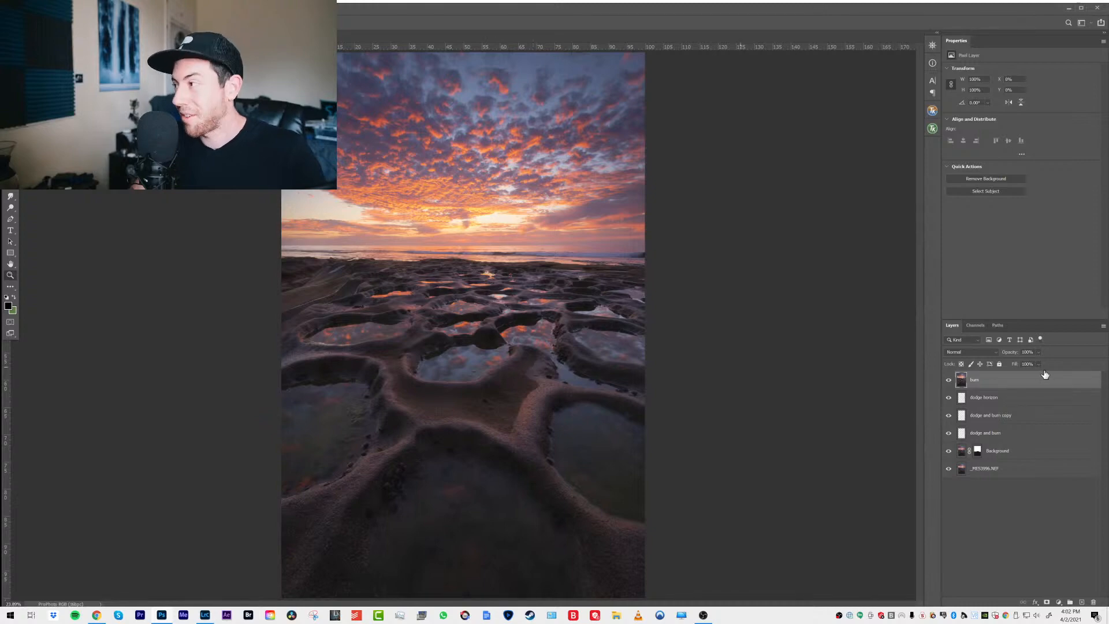
right_click(990, 389)
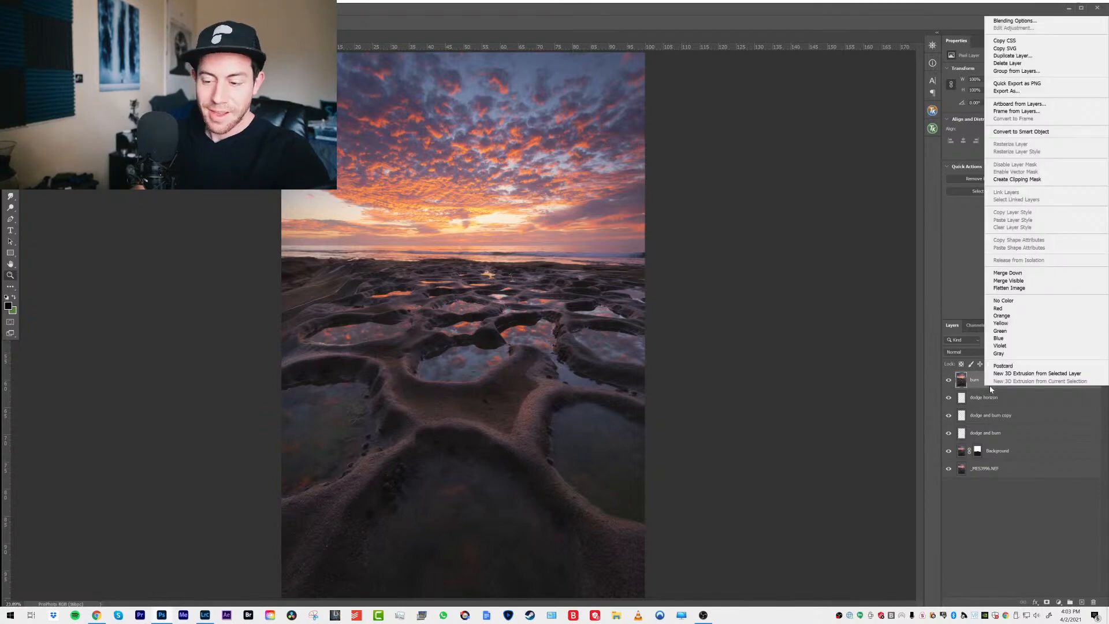
left_click(857, 424)
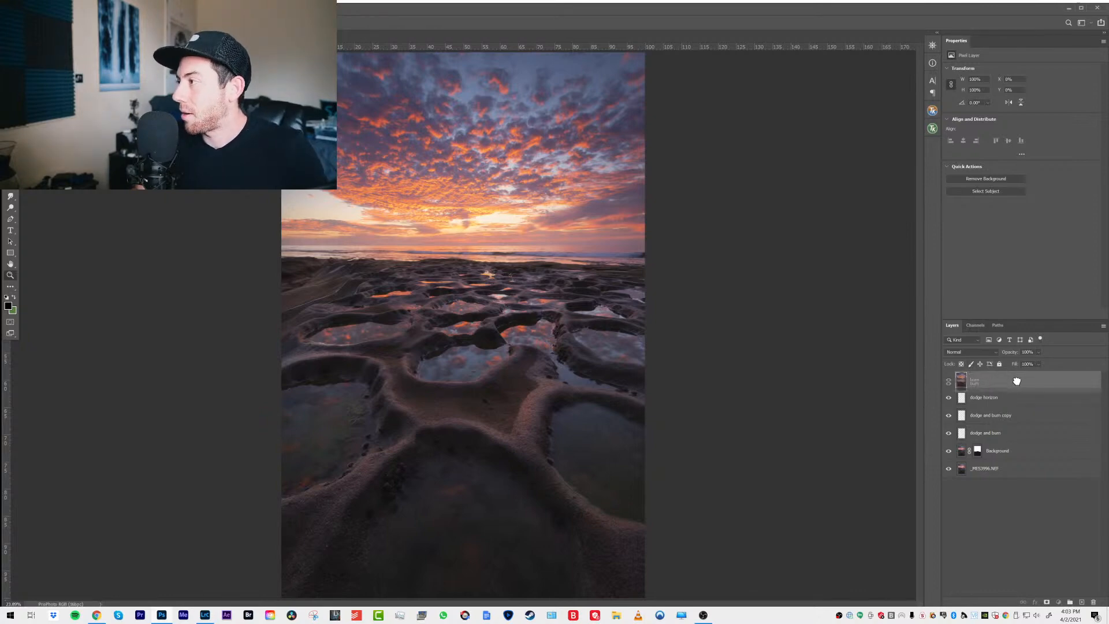
left_click_drag(1015, 379, 1081, 603)
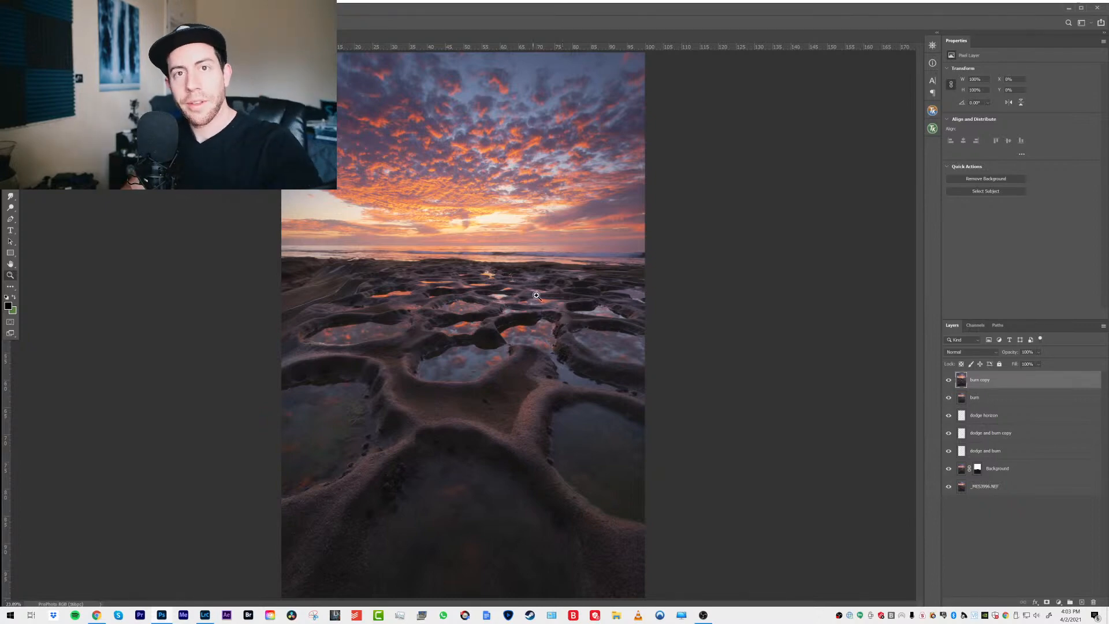
Compare blur strengths and apply a Gaussian Blur with a radius of 23.5 pixels to the burn copy layer
mouse_move(704, 615)
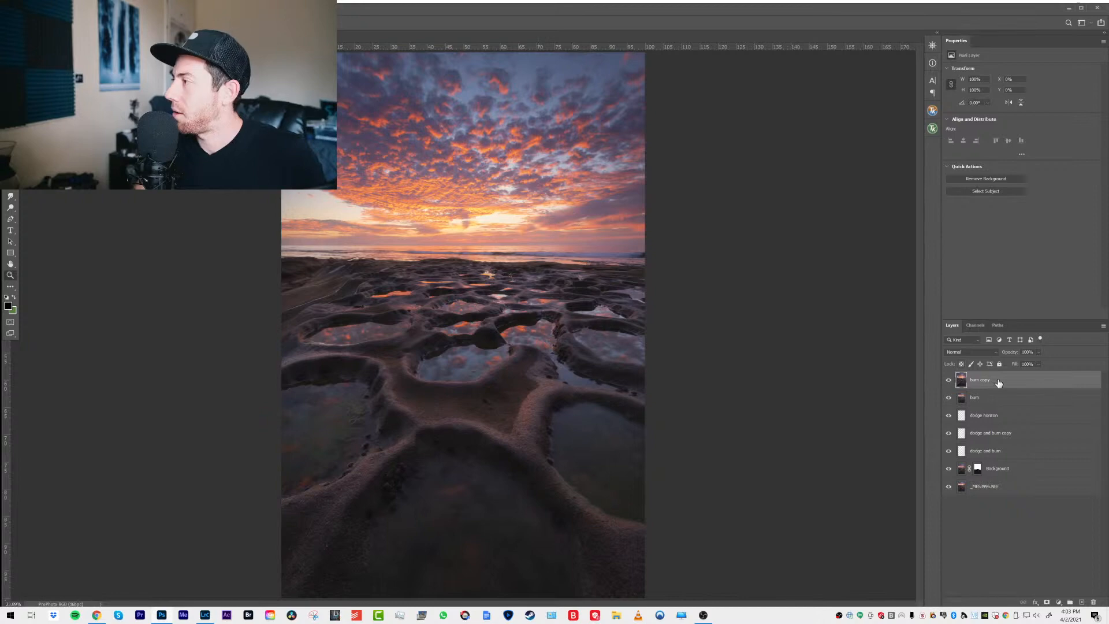
left_click(123, 7)
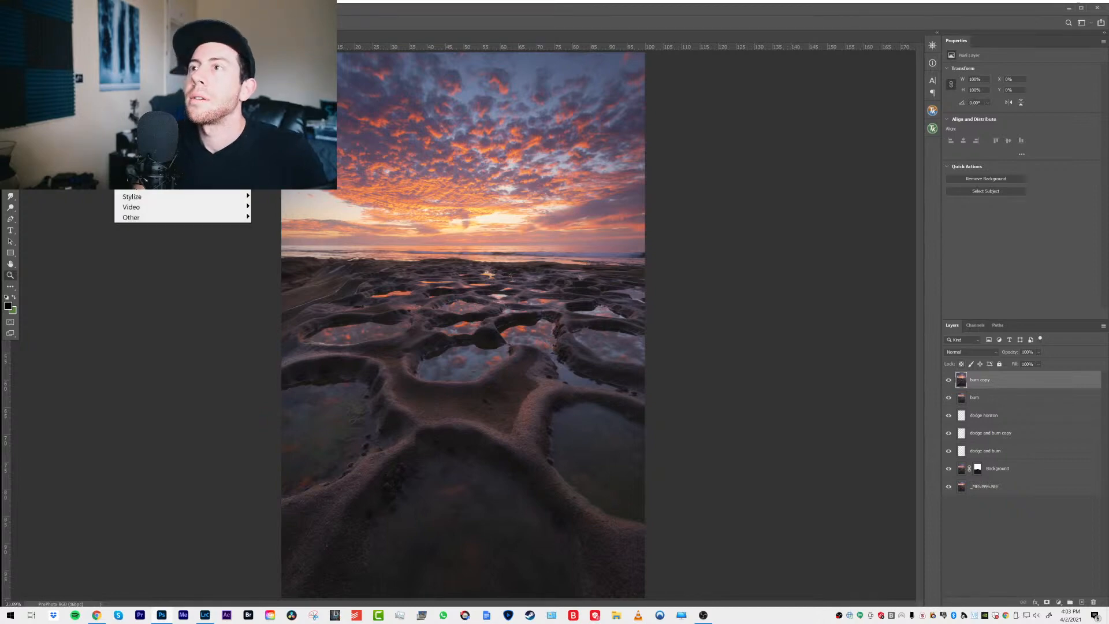
mouse_move(144, 124)
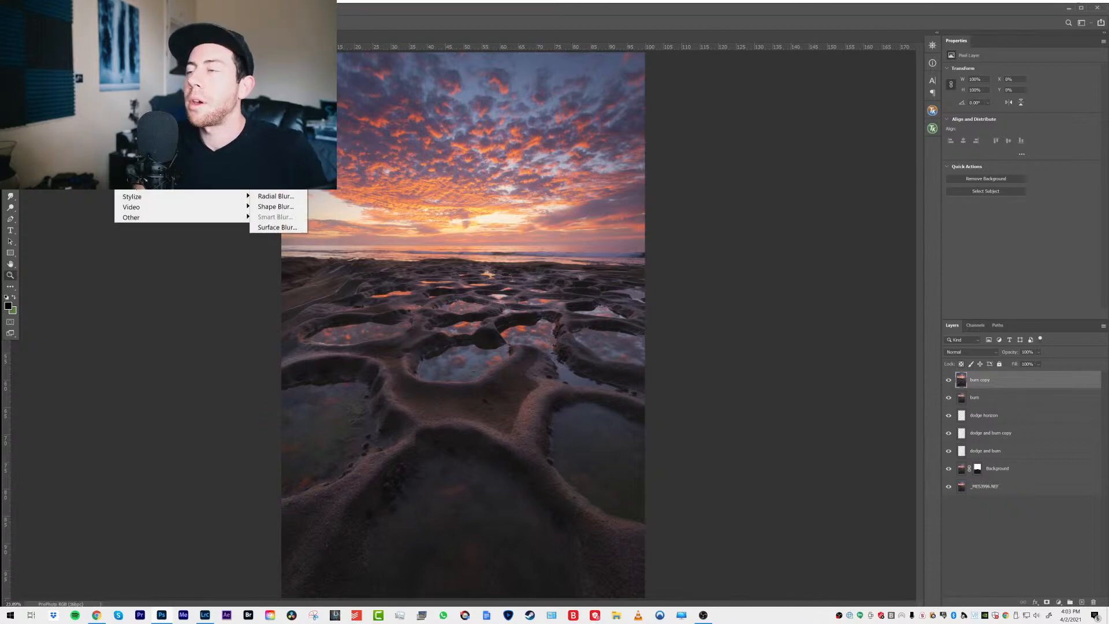
left_click(278, 165)
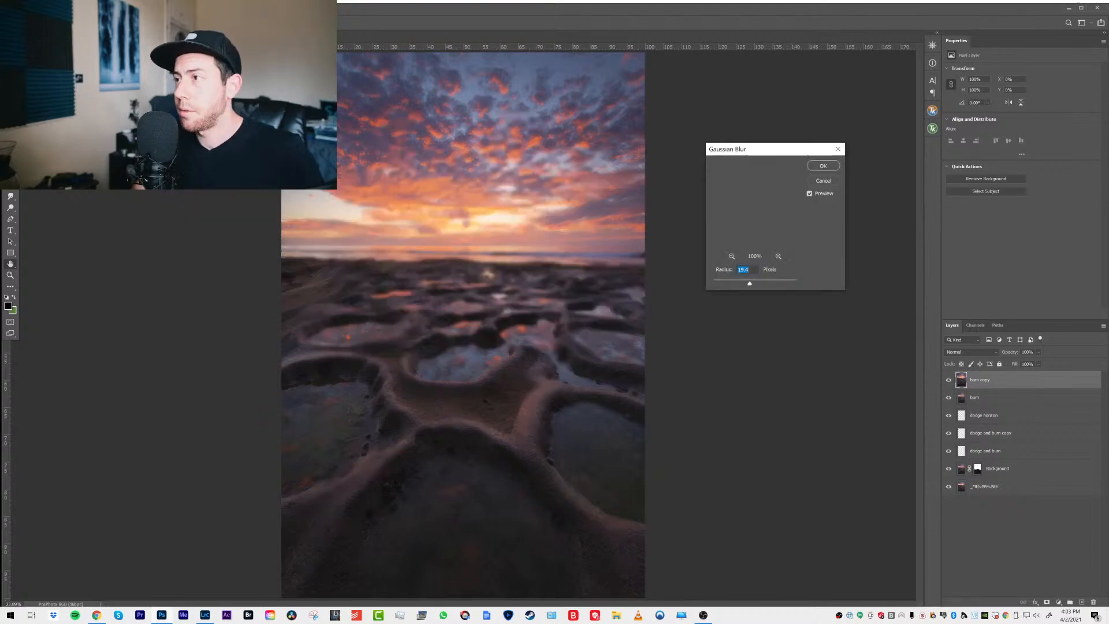
left_click_drag(743, 283, 749, 285)
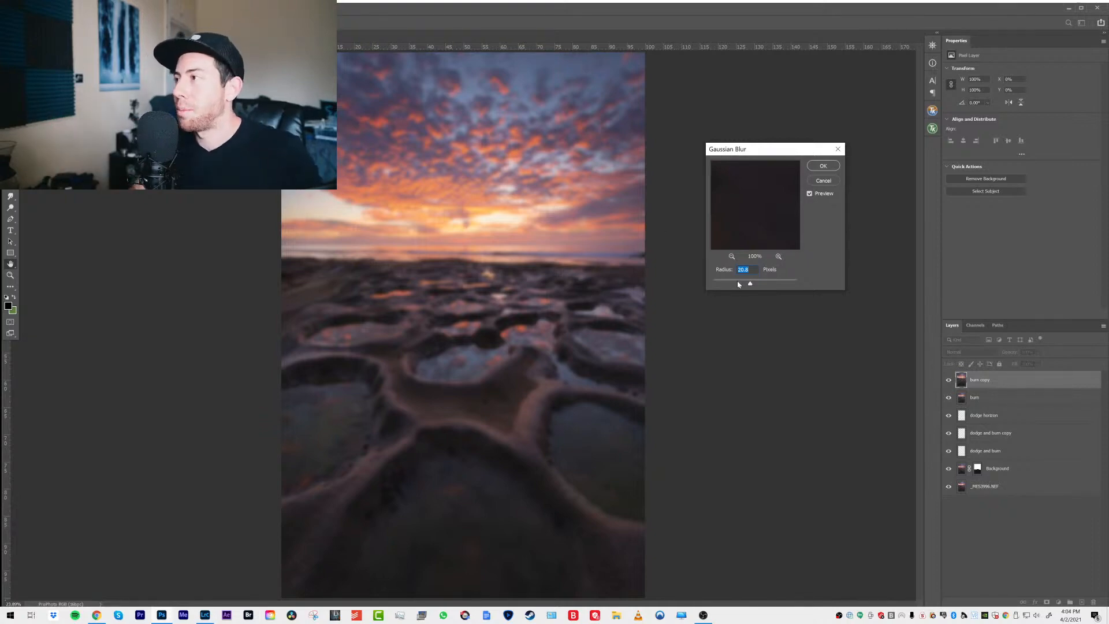
left_click(775, 280)
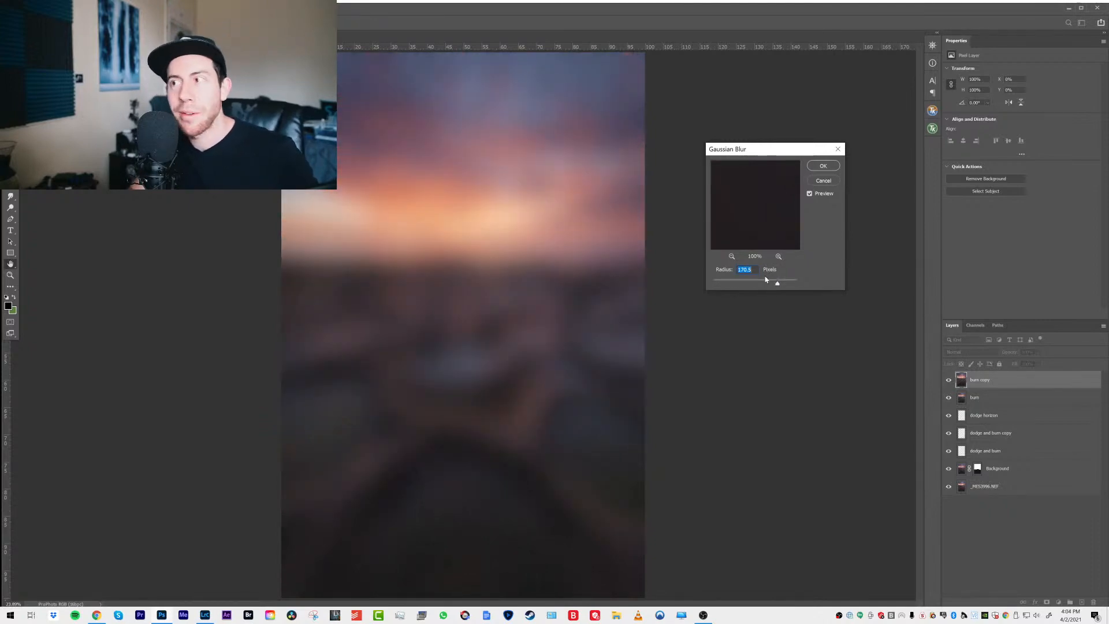
left_click(726, 283)
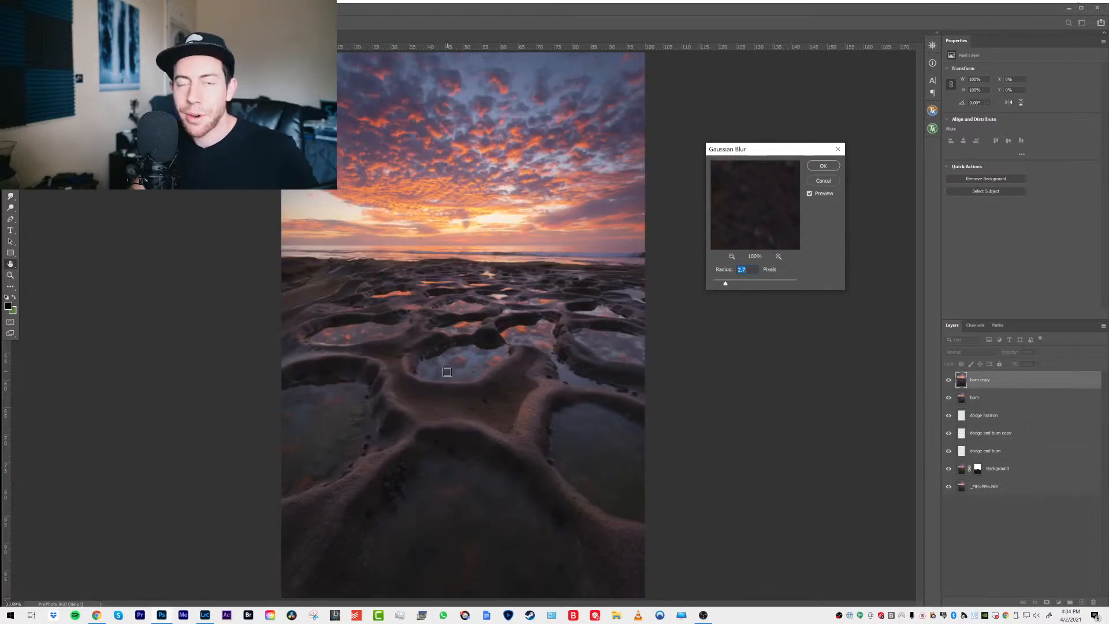
left_click(747, 283)
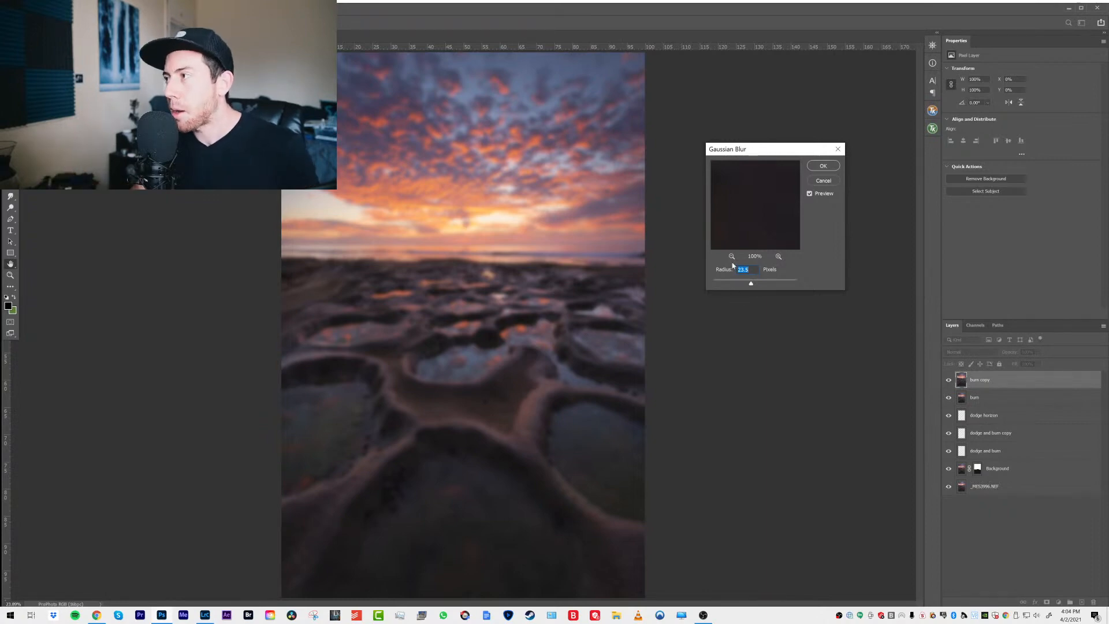
left_click(818, 166)
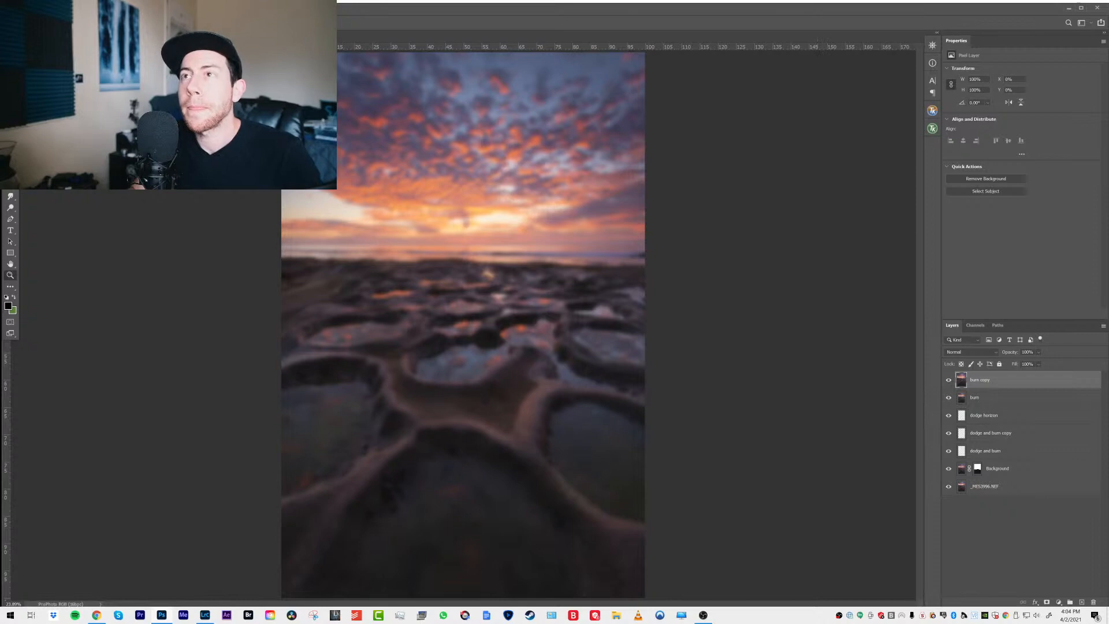
Apply a Brightness/Contrast adjustment to the burn copy layer with contrast at 100 and brightness raised slightly
left_click(52, 8)
mouse_move(71, 33)
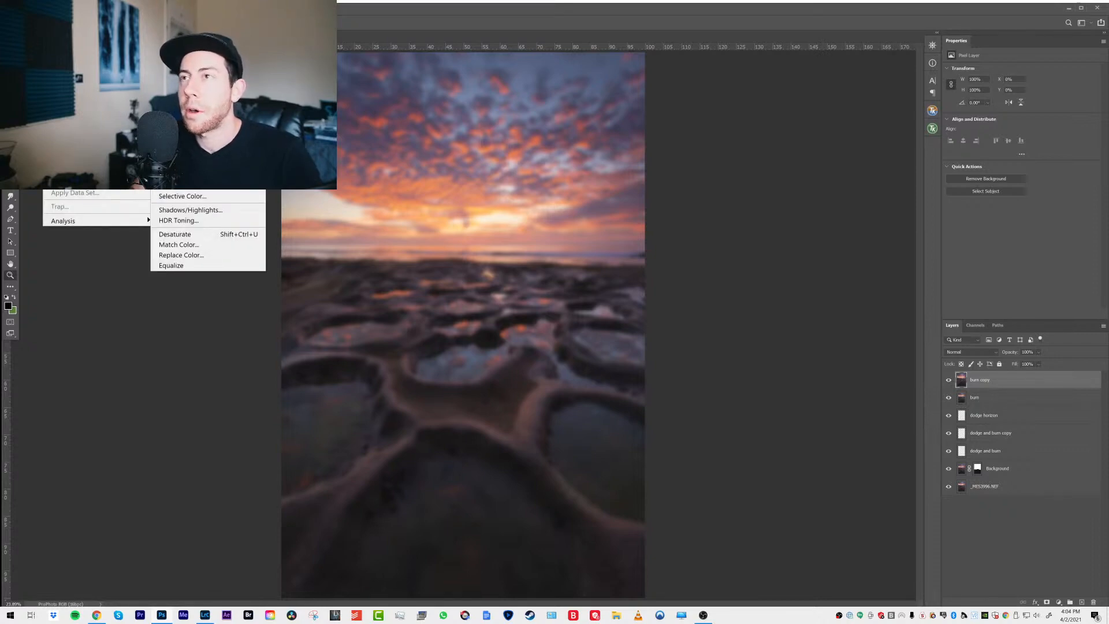
left_click(179, 33)
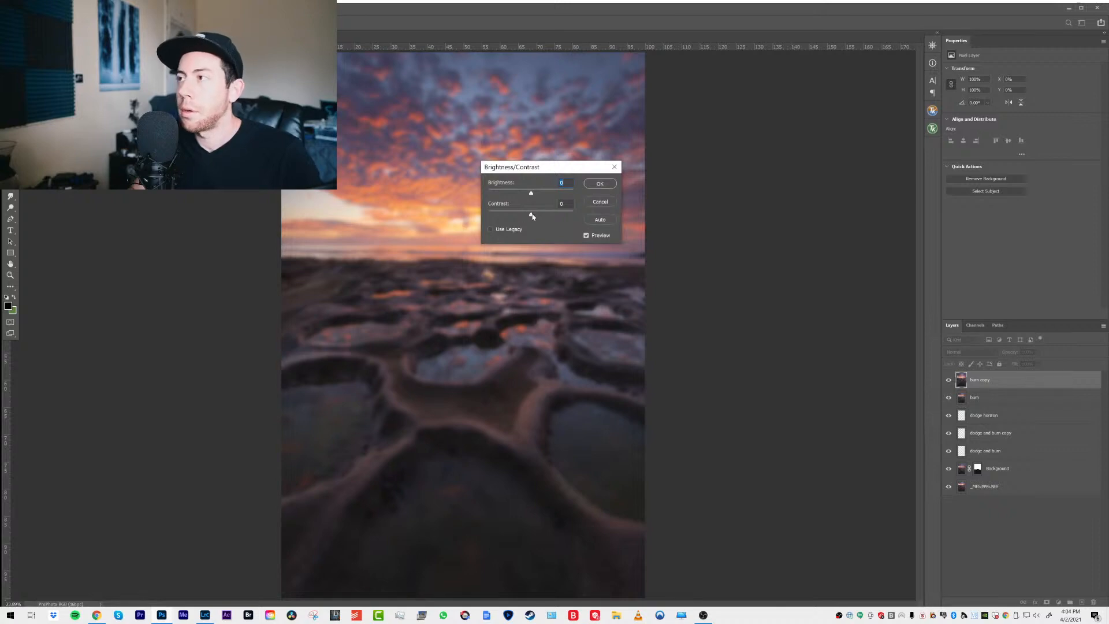
left_click_drag(531, 215, 614, 218)
key("Tab")
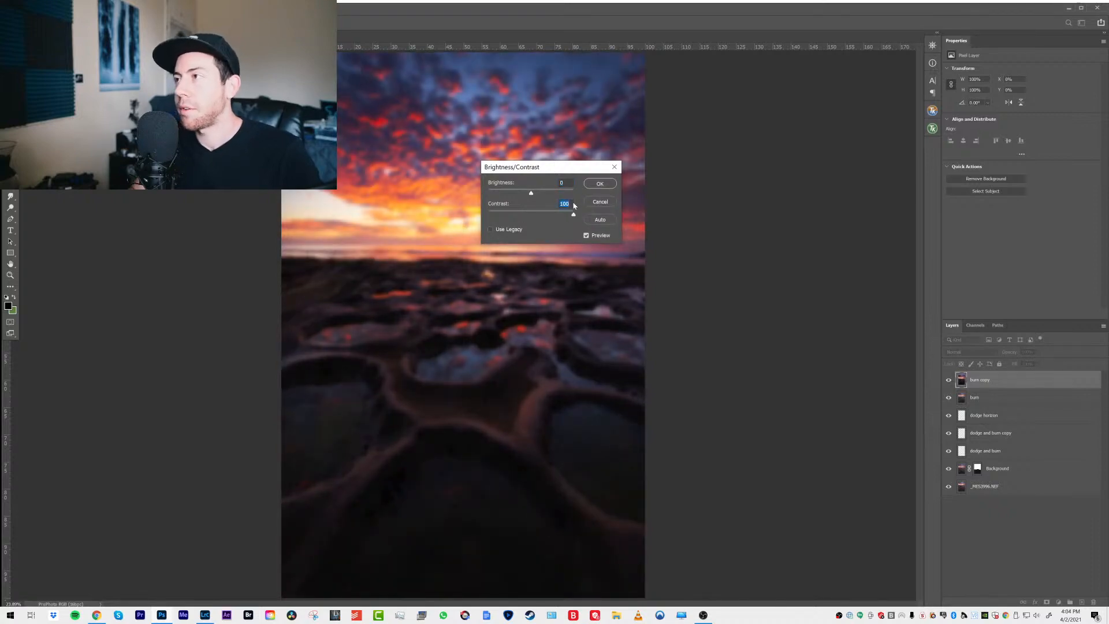
key("shift+Tab")
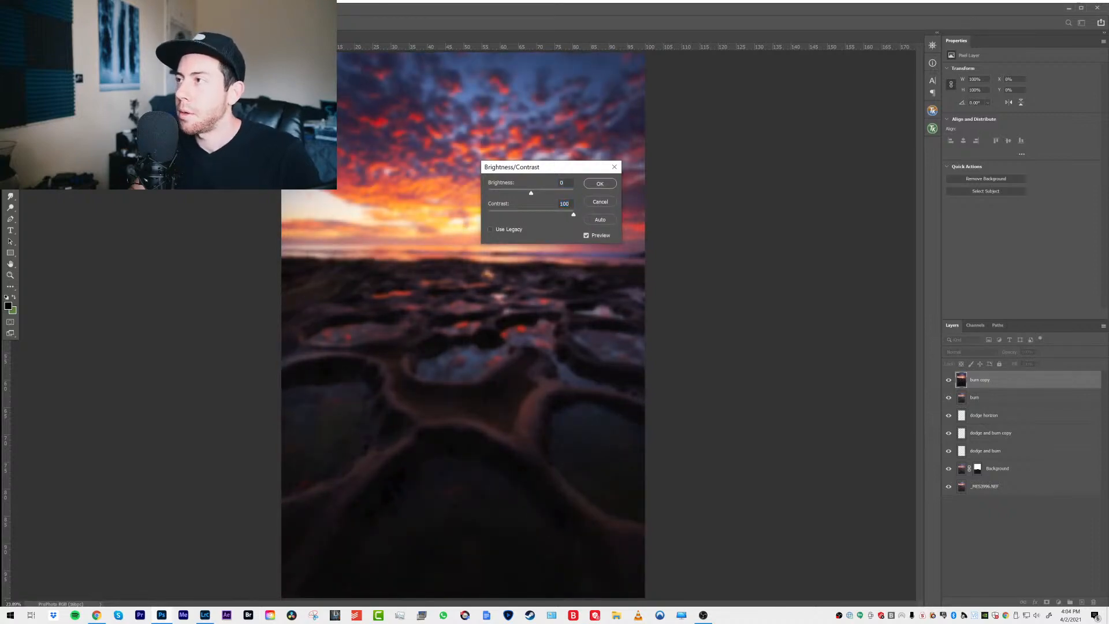
key("Up")
key("Up")
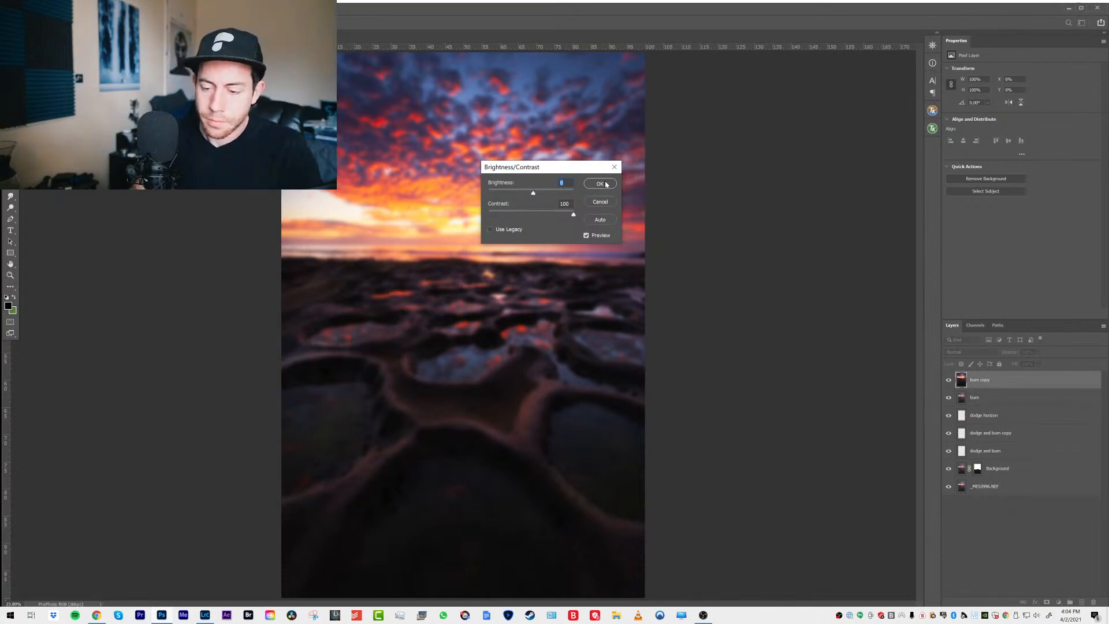
left_click(605, 184)
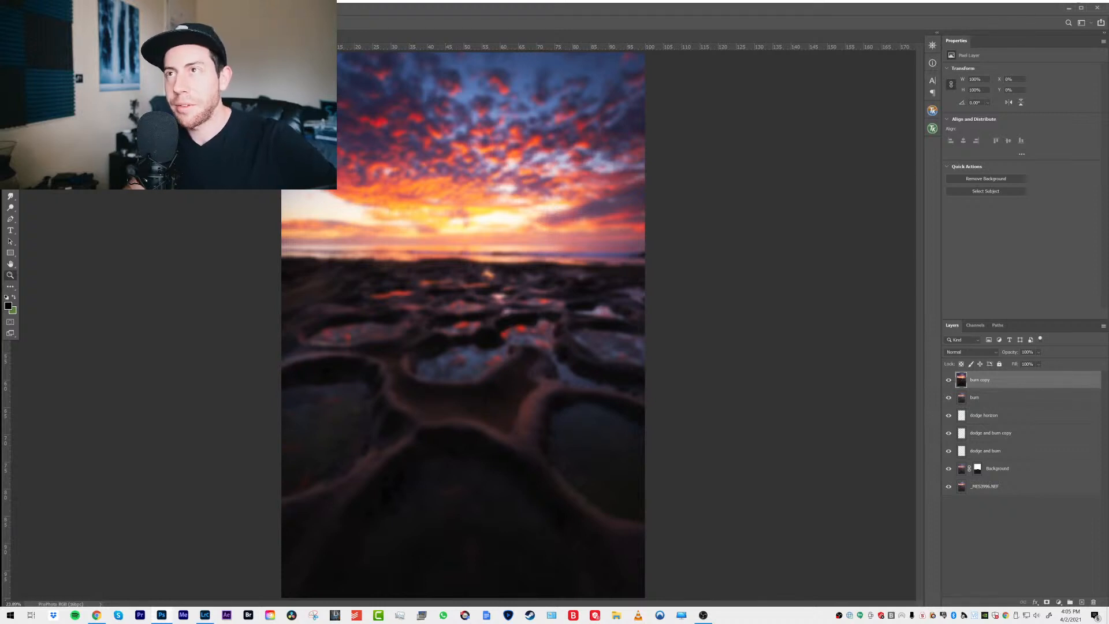
left_click(51, 8)
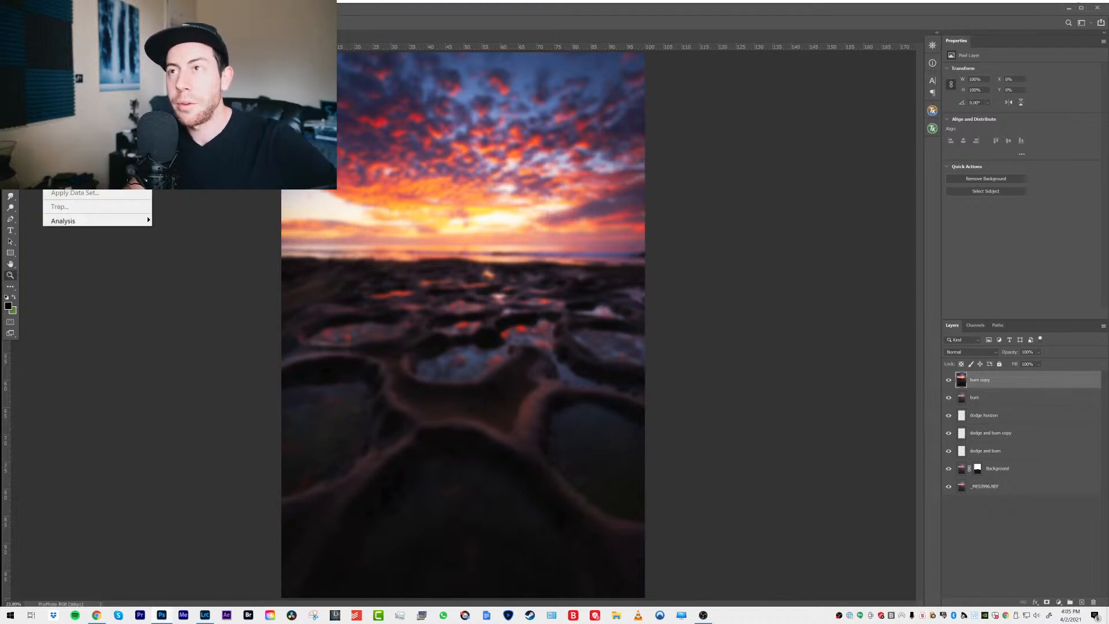
mouse_move(71, 8)
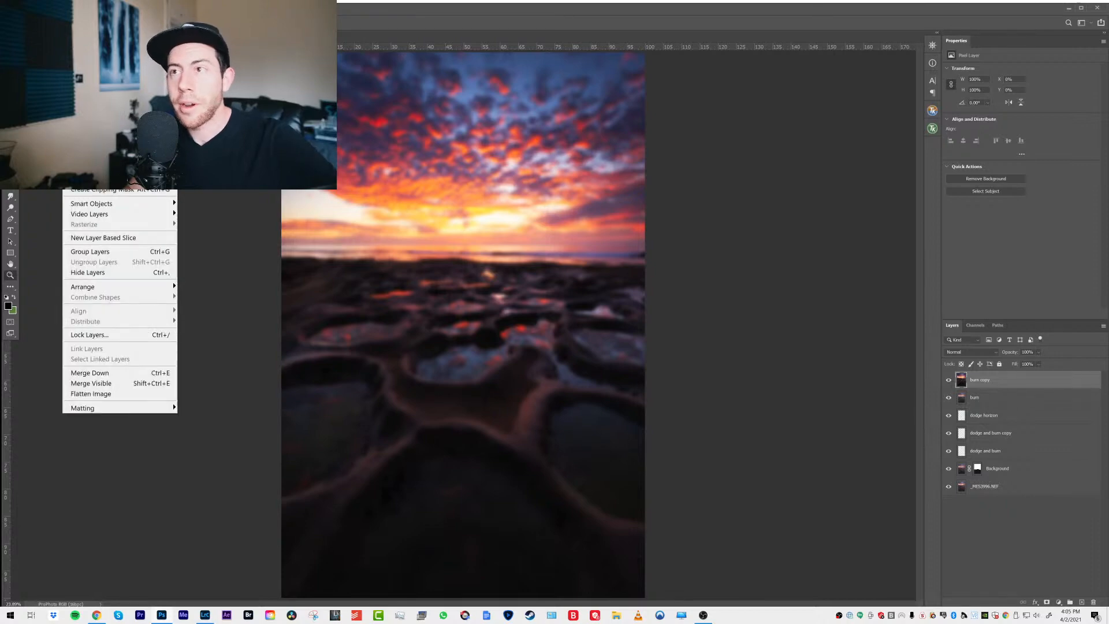
mouse_move(35, 8)
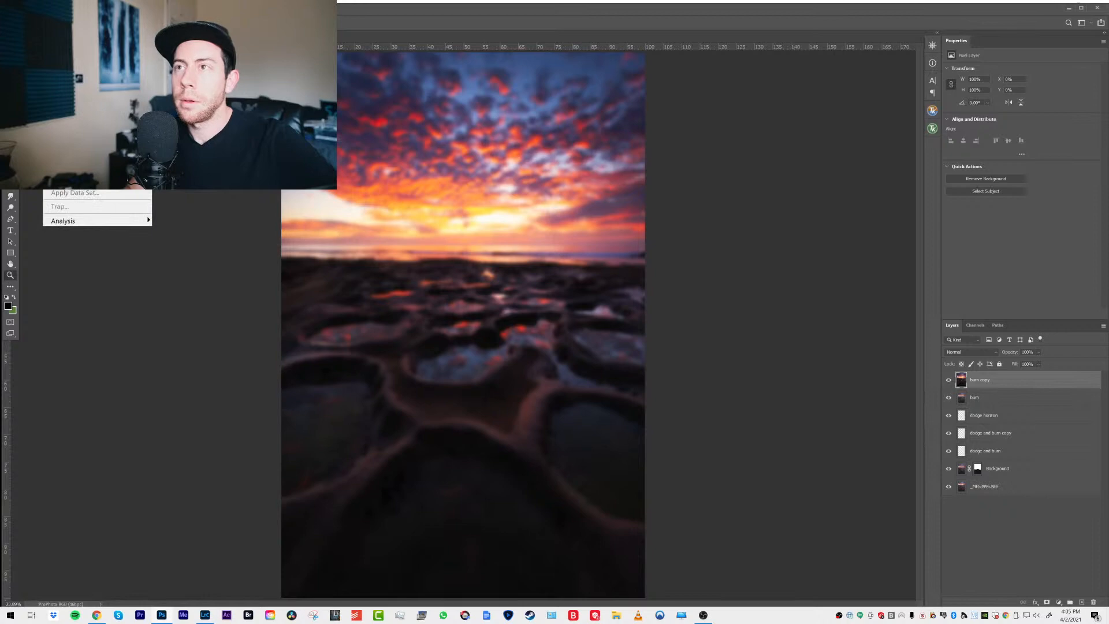
mouse_move(69, 33)
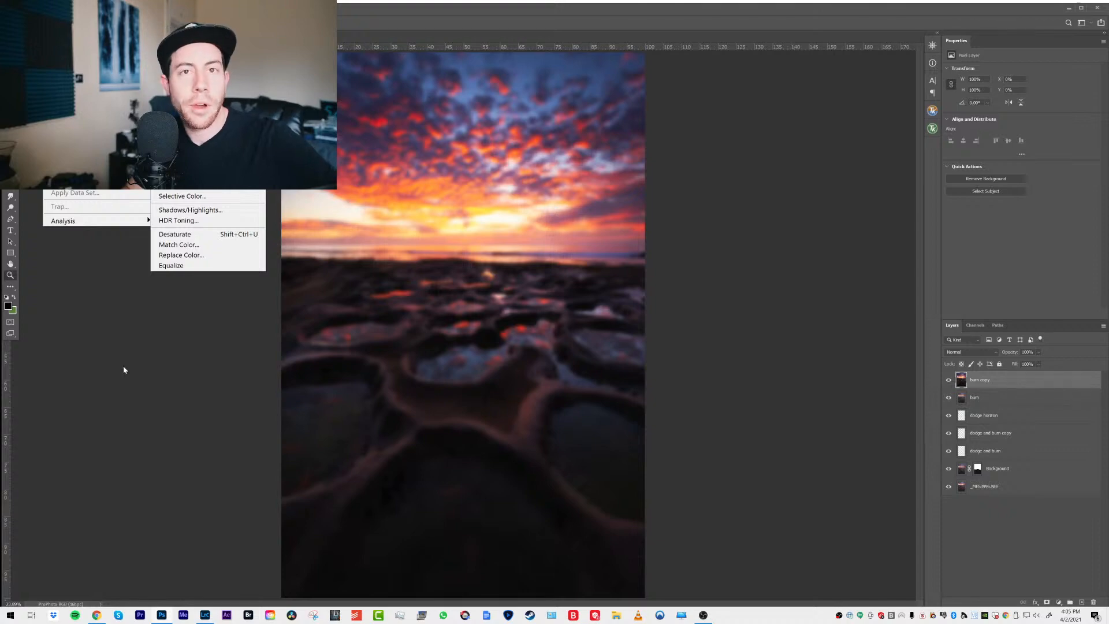
left_click(133, 407)
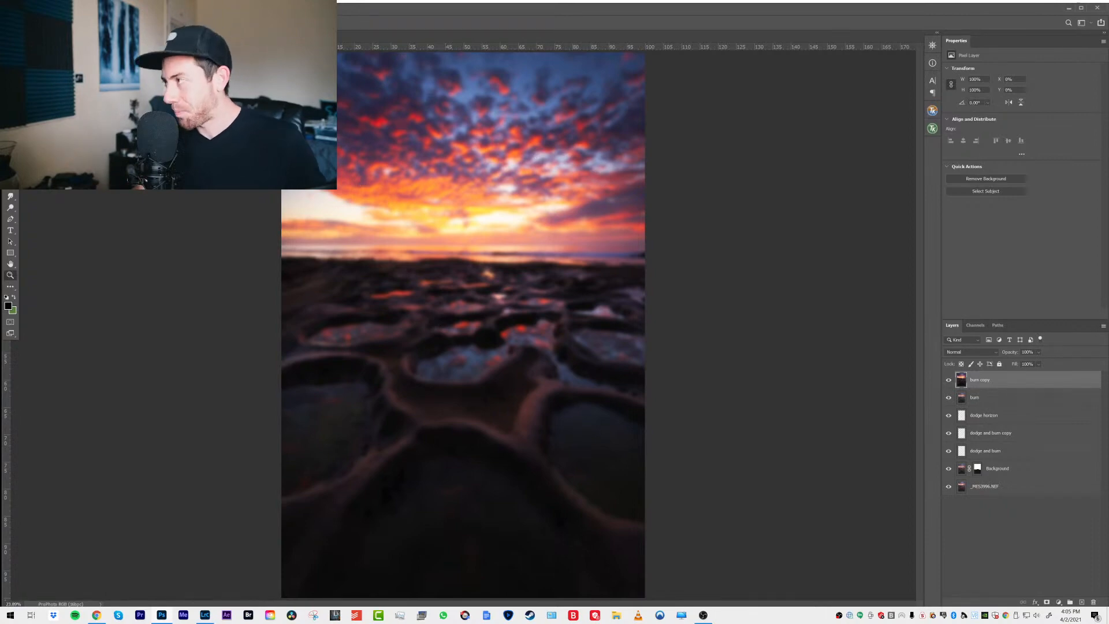
Try low opacities on the blurred burn copy layer and set its opacity to 45%
left_click(1010, 354)
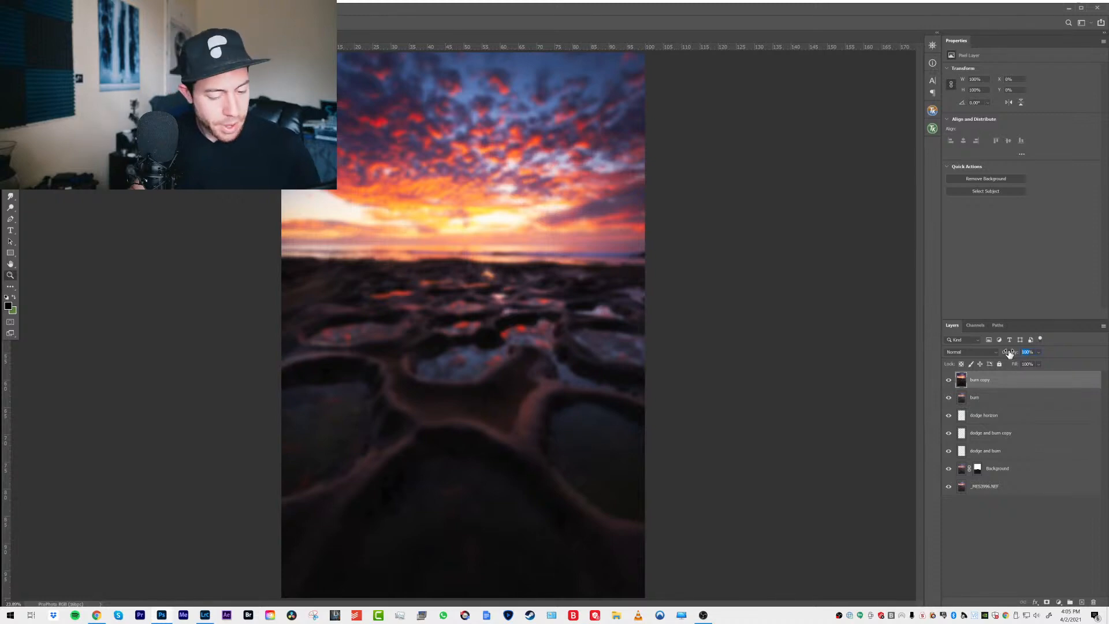
type("5")
key("Return")
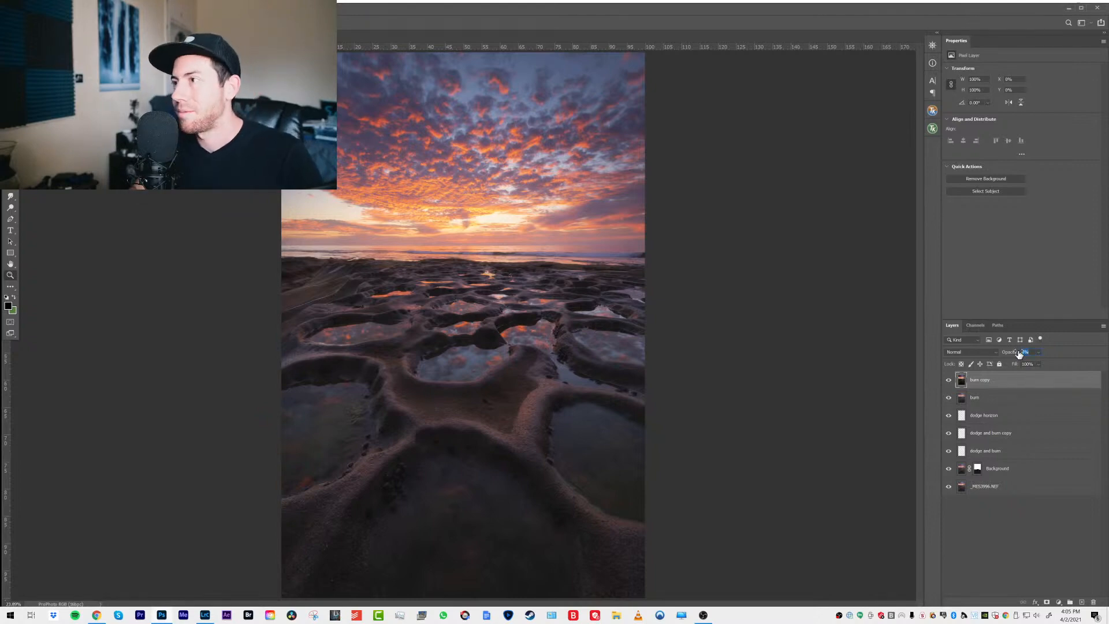
key("shift+Up")
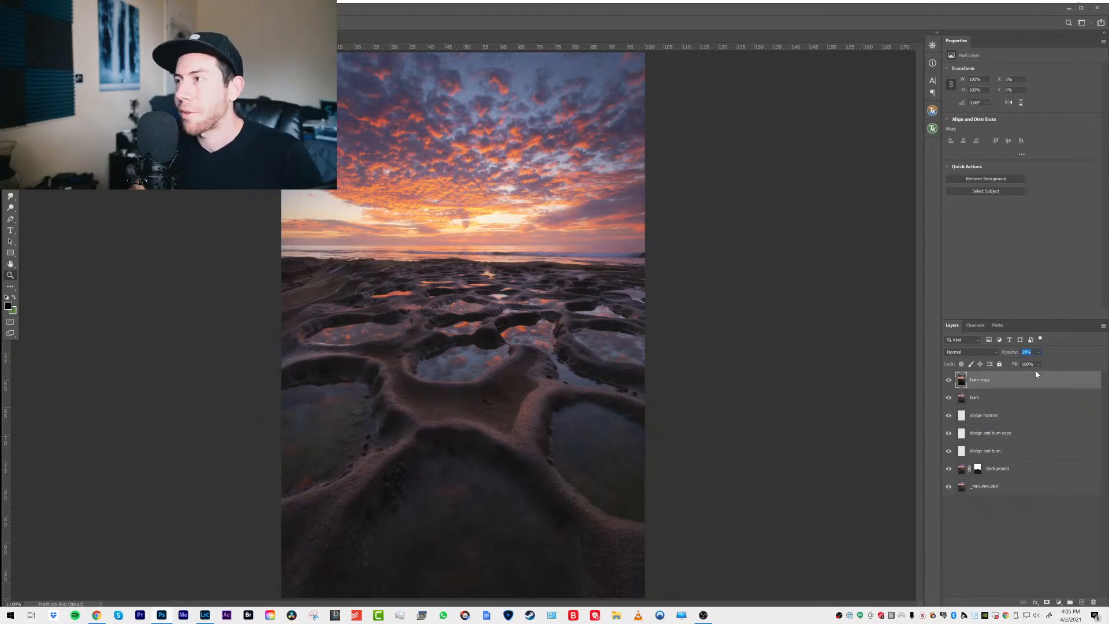
type("45")
key("Return")
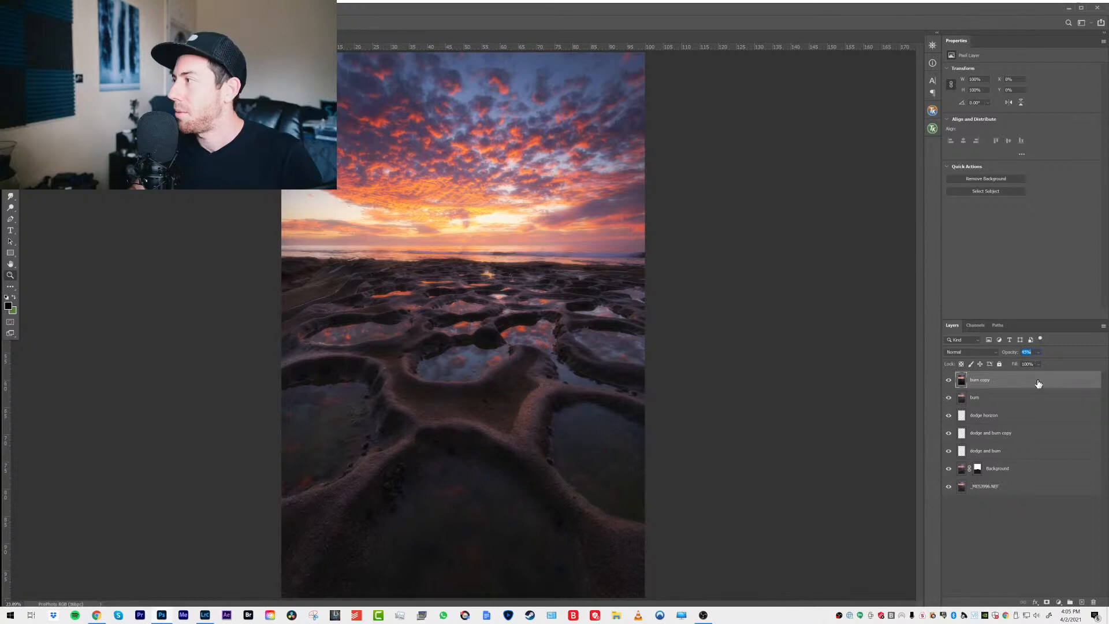
Lower the burn copy layer's opacity to 10% and compare the image with the layer hidden and shown
left_click(1038, 352)
left_click_drag(1037, 363, 1034, 364)
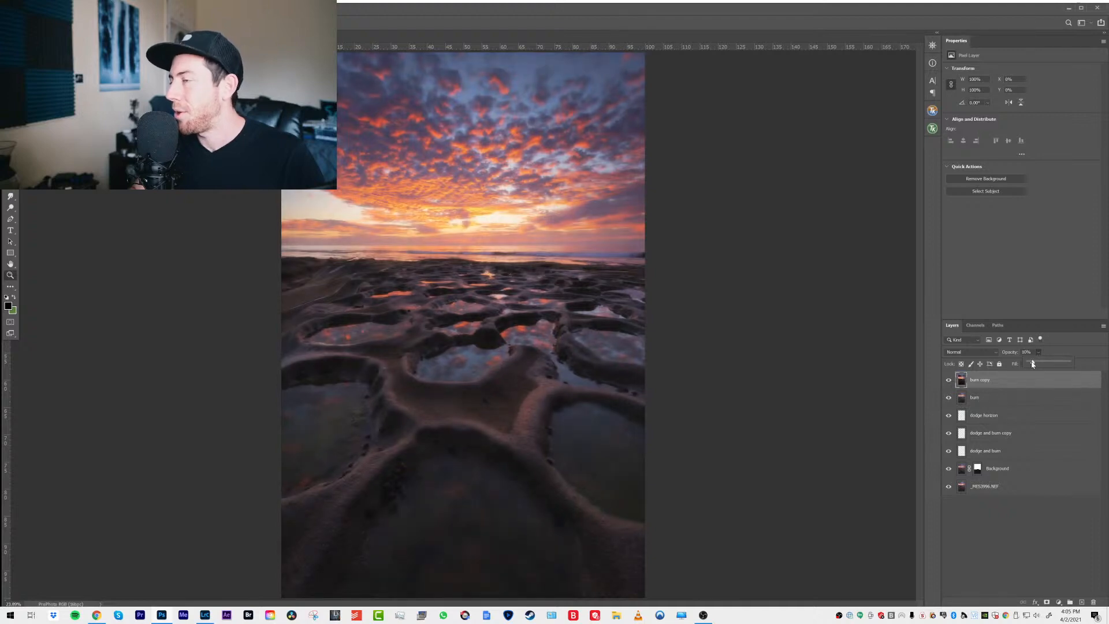
left_click(1006, 391)
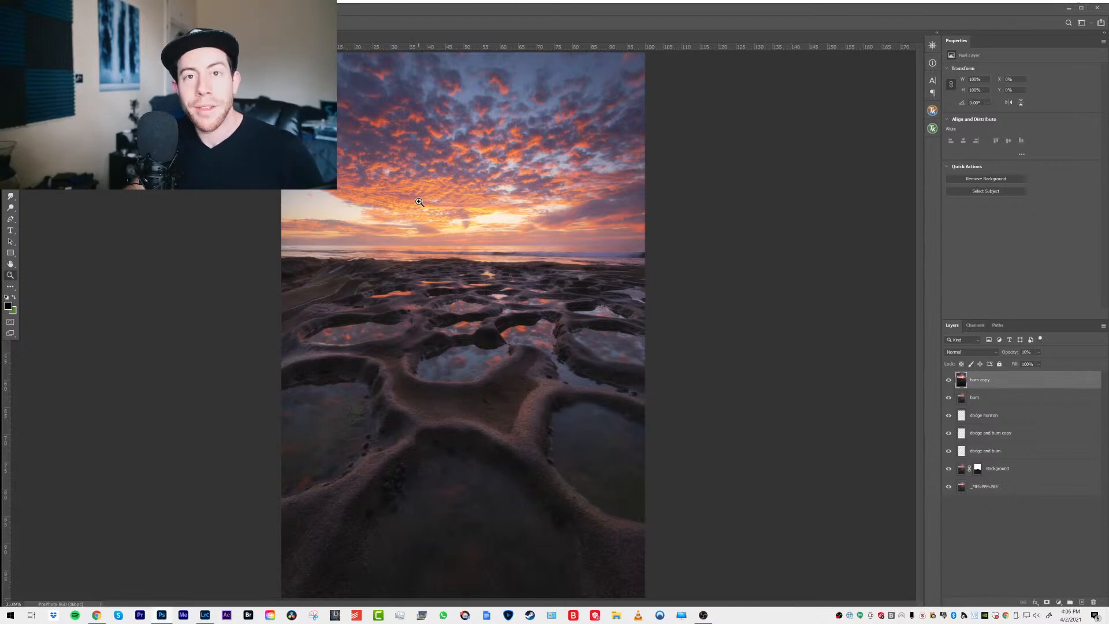
left_click(945, 378)
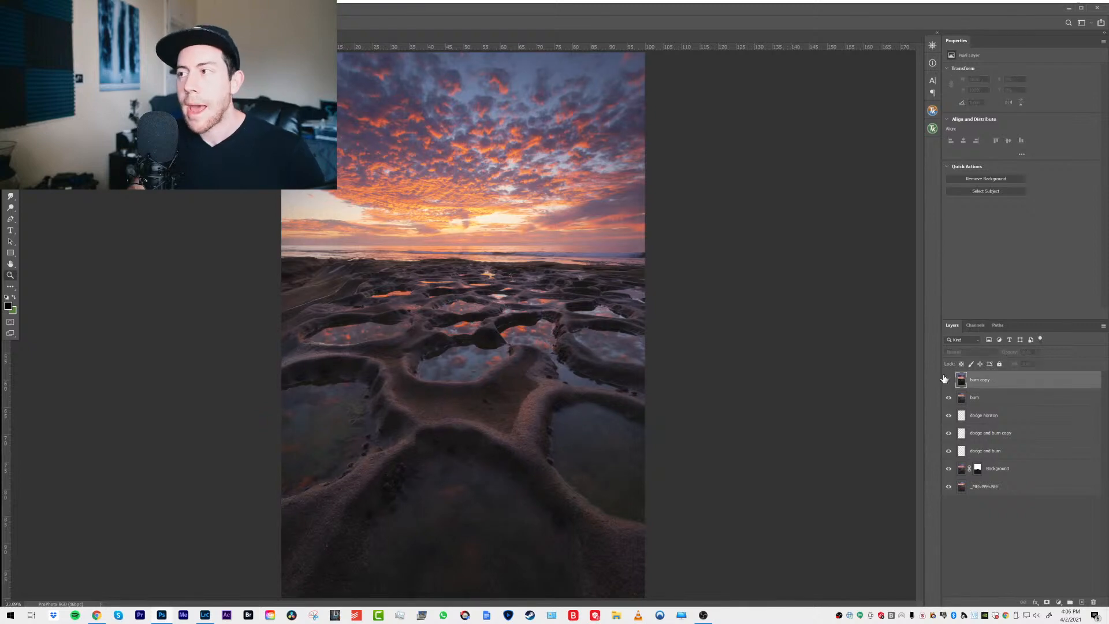
left_click(945, 379)
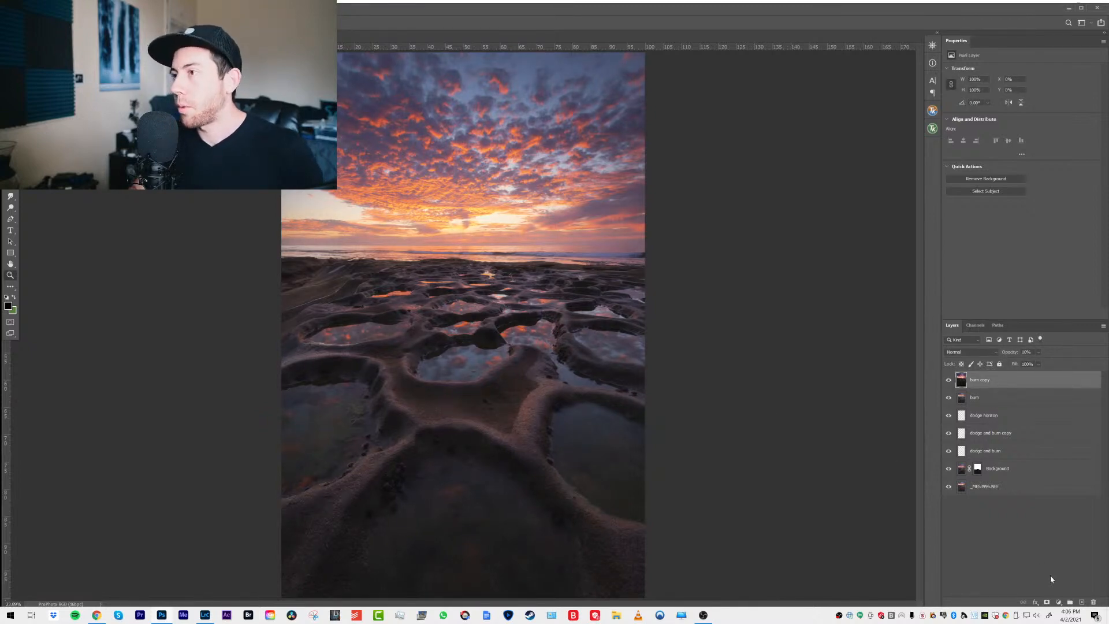
Add a layer mask to the burn copy layer and fade out its foreground with a gradient starting at the horizon
left_click(1046, 603)
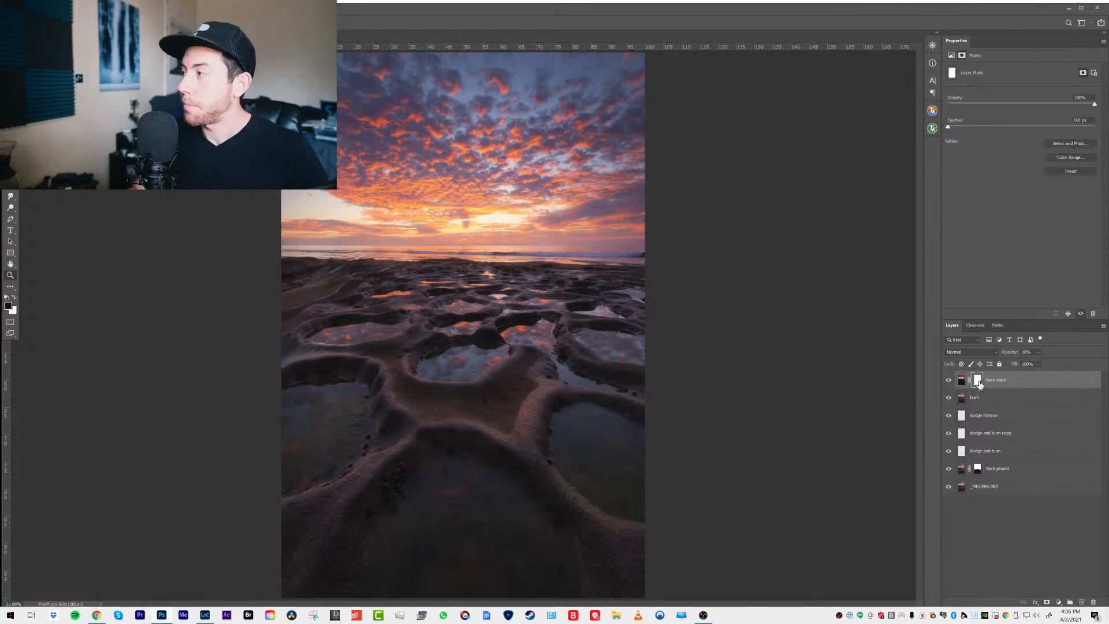
left_click(12, 187)
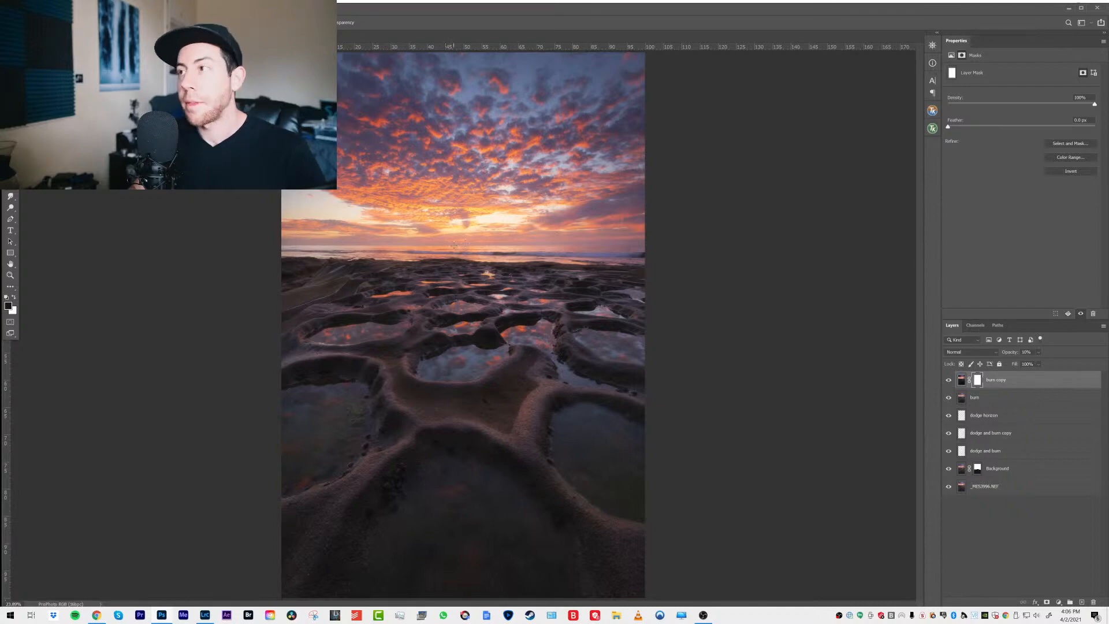
left_click_drag(453, 245, 459, 362)
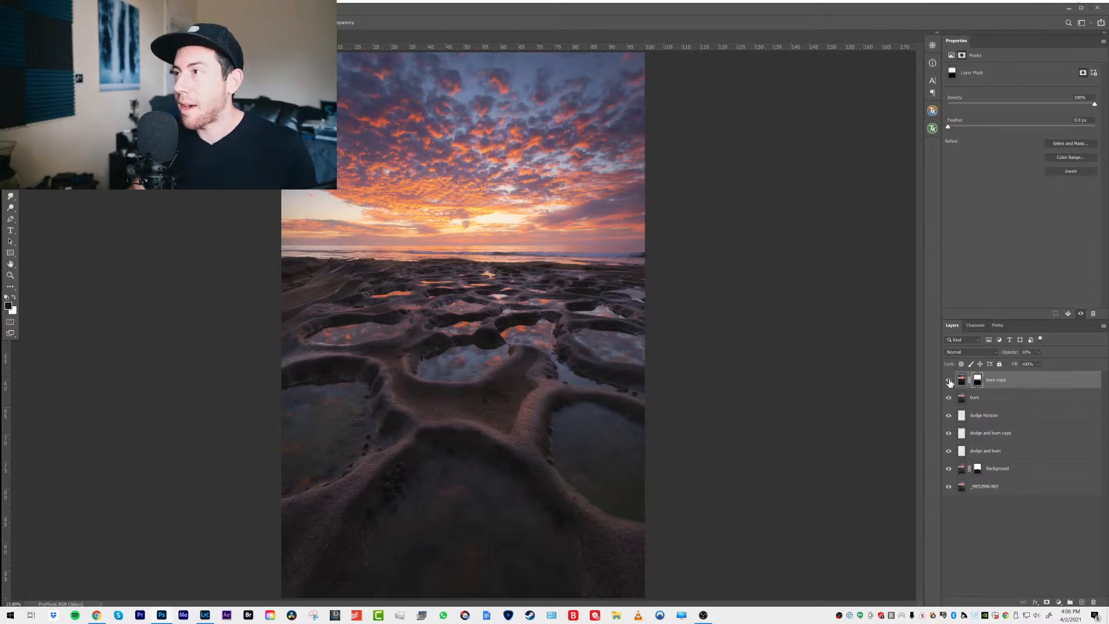
Compare the sky up close with the burn copy layer hidden and shown, and set the layer's opacity to 9%
left_click(10, 275)
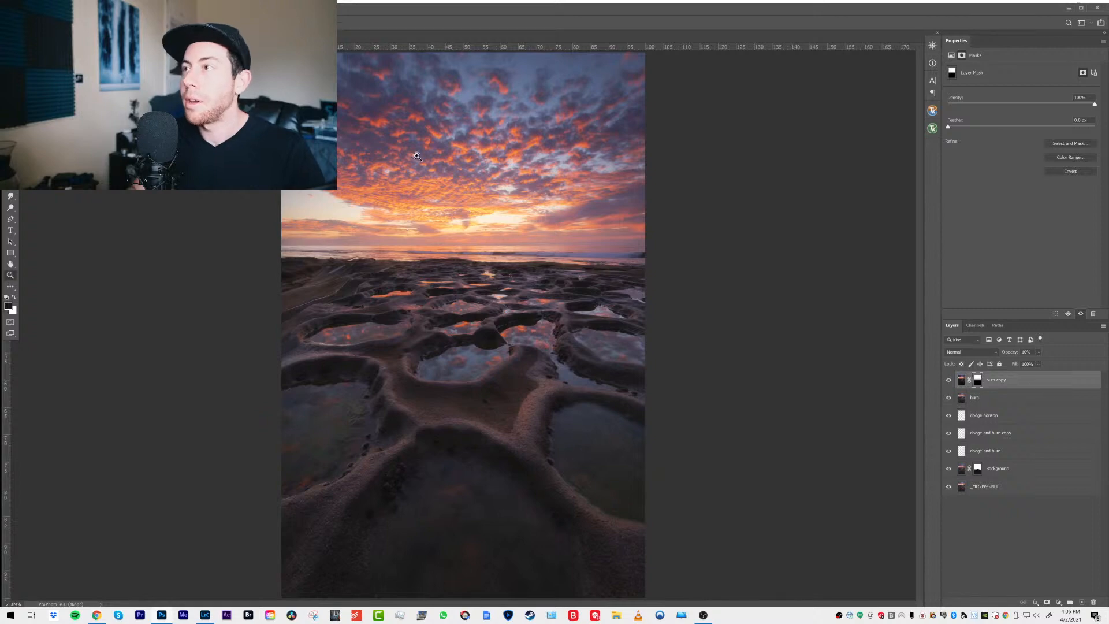
left_click(439, 147)
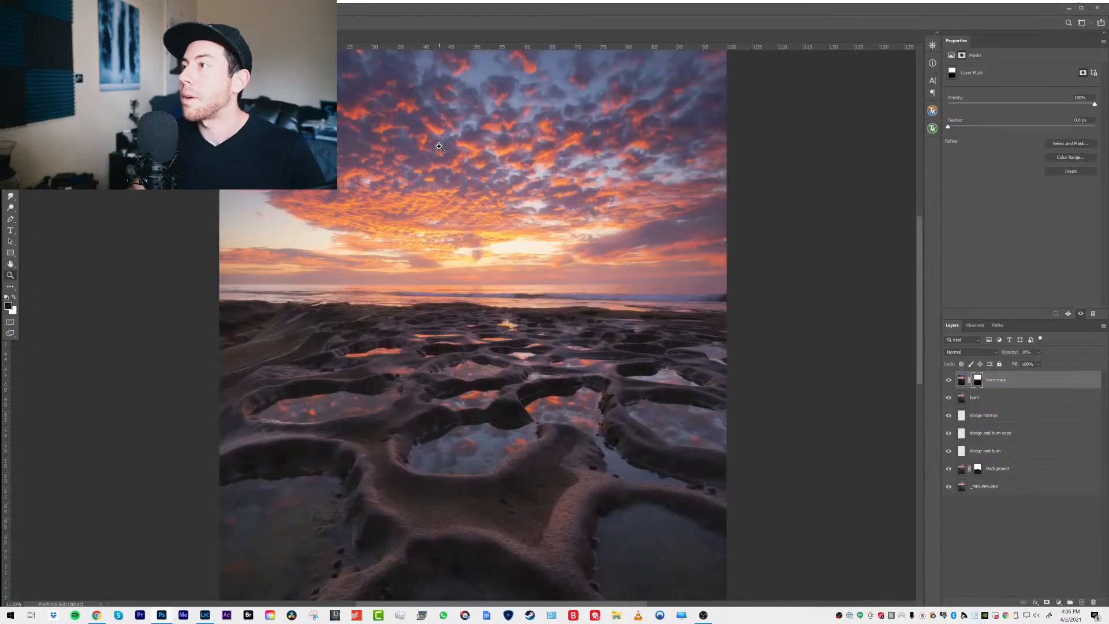
left_click(438, 146)
left_click(948, 380)
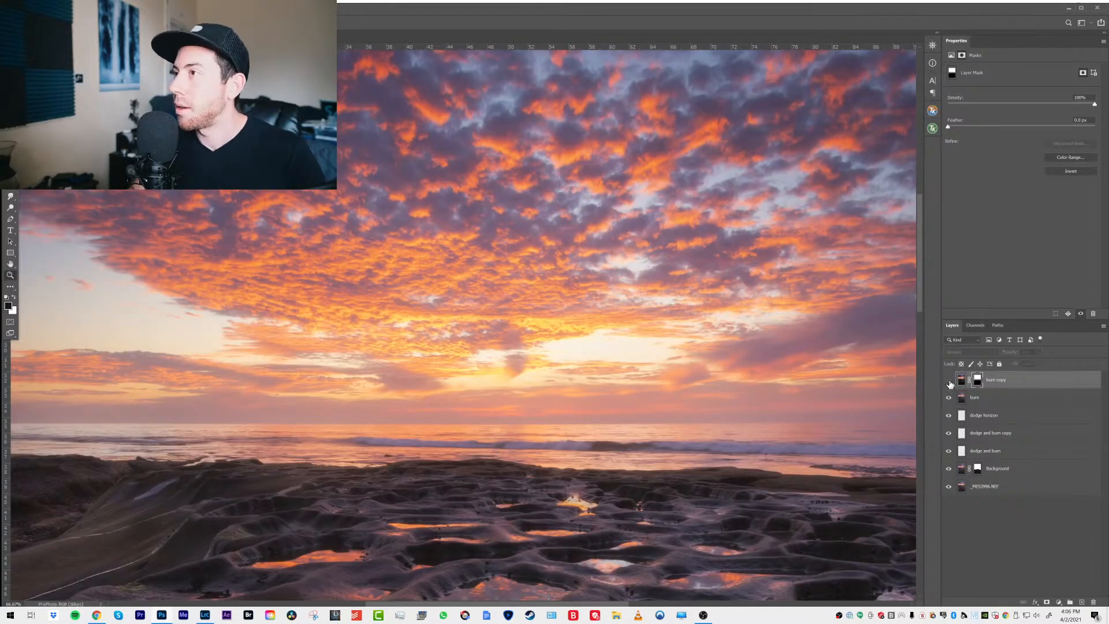
left_click(949, 380)
left_click(948, 380)
left_click(948, 380)
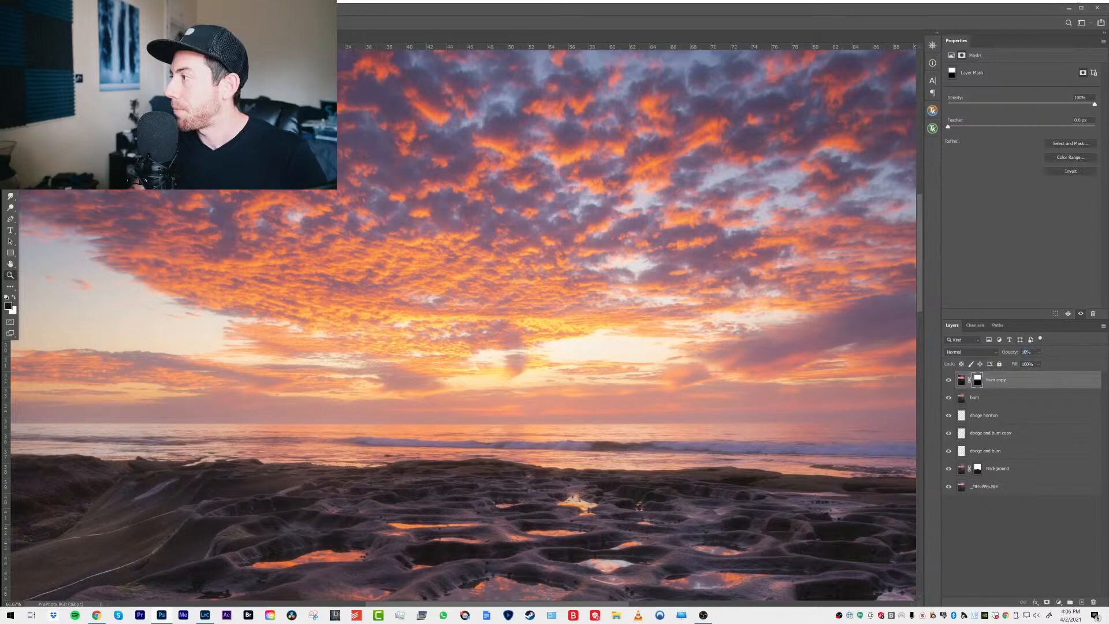
type("9")
key("Return")
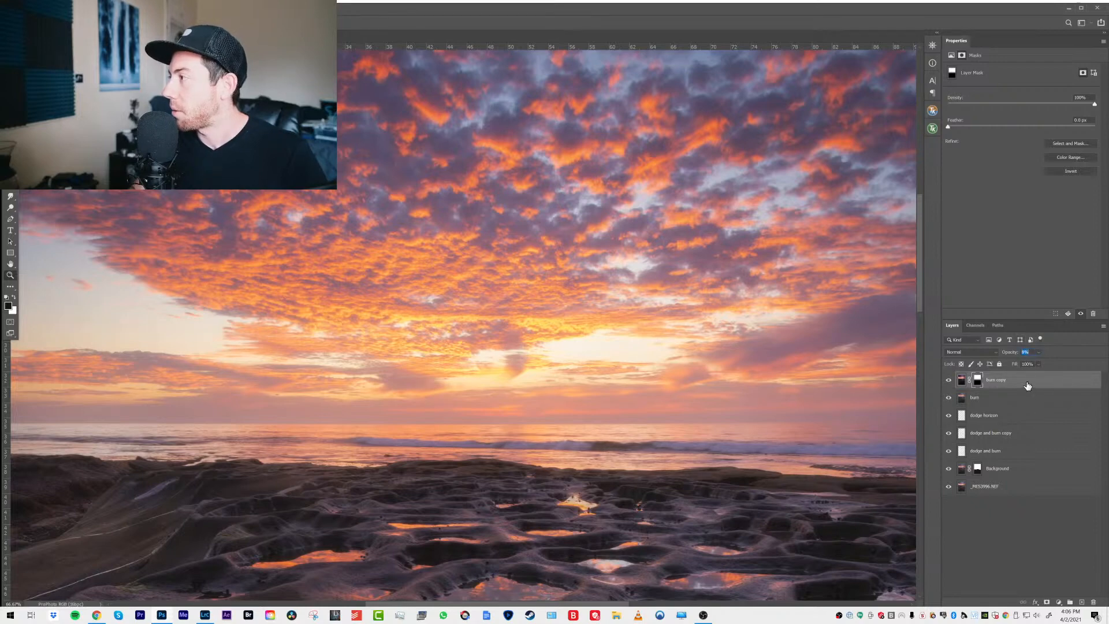
left_click(962, 380)
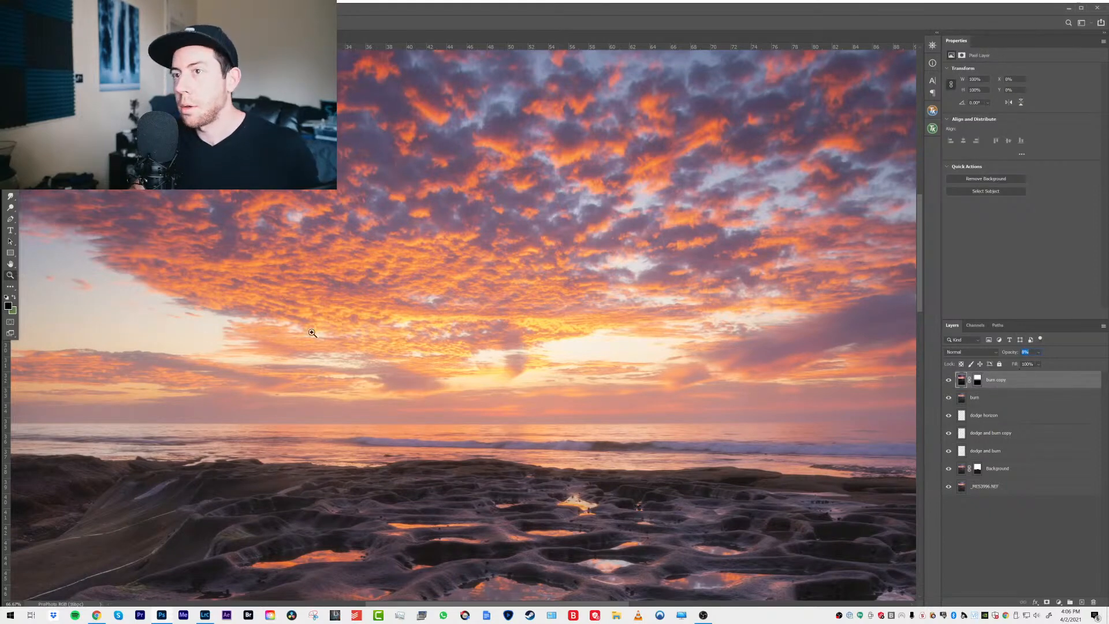
right_click(480, 296)
left_click(482, 298)
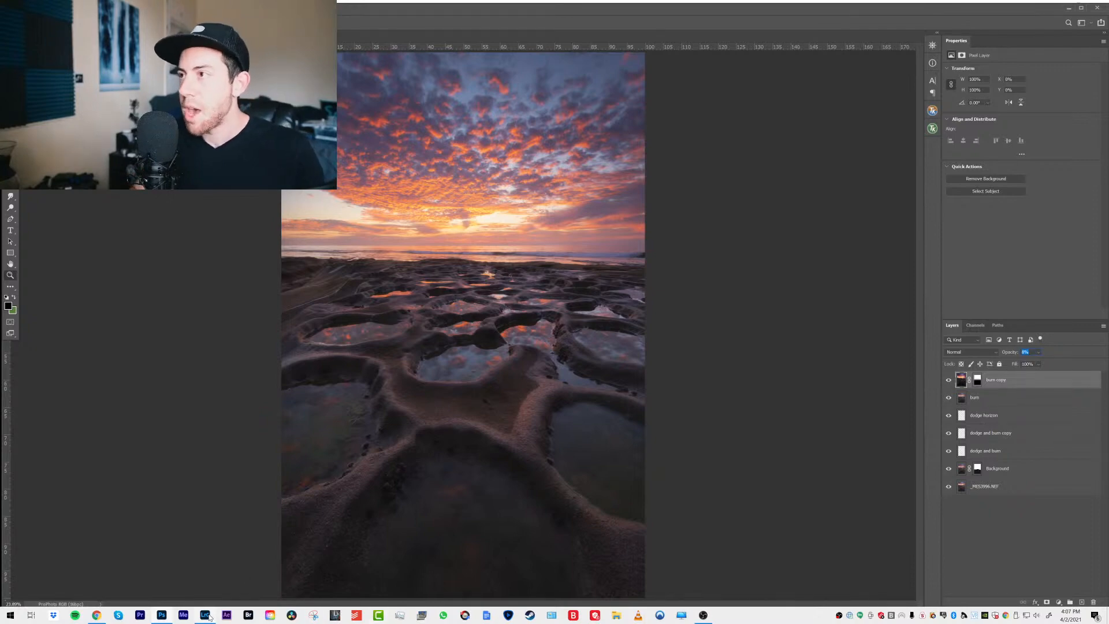
Switch to Lightroom, show the tide pool photo's unedited version, and compare it with the finished Photoshop image
mouse_move(209, 617)
mouse_move(243, 566)
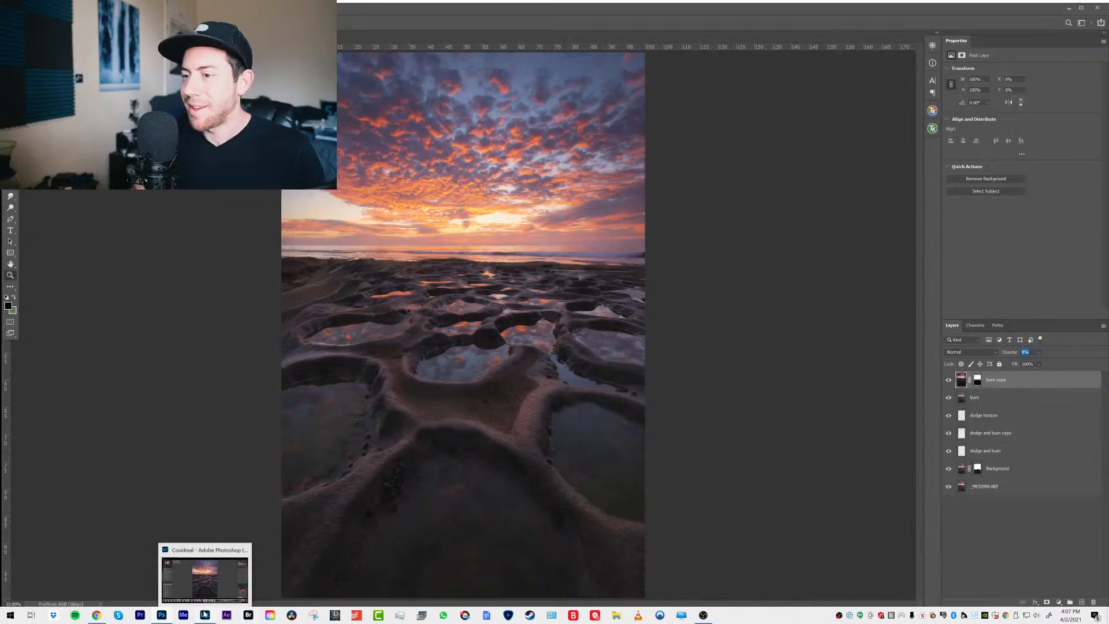
left_click(205, 616)
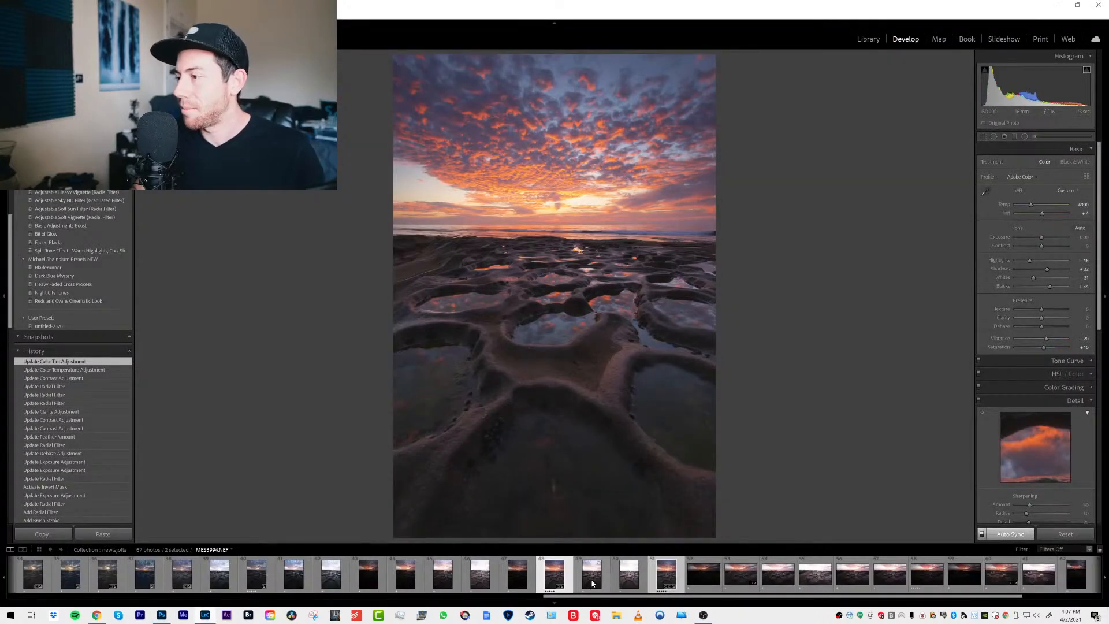
left_click(588, 580)
left_click(560, 582)
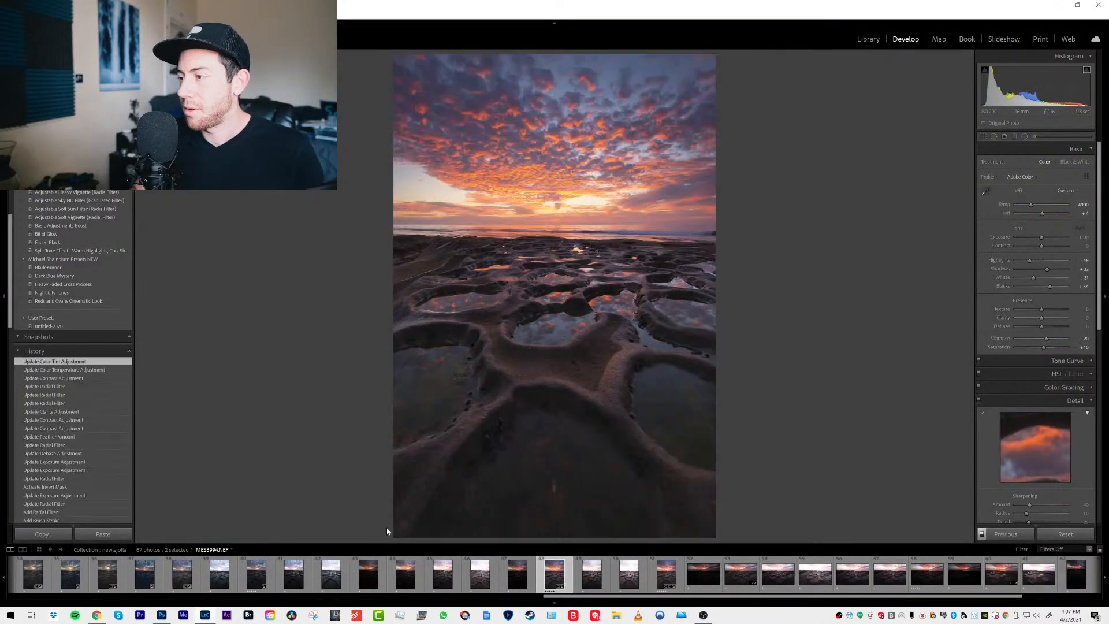
key("backslash")
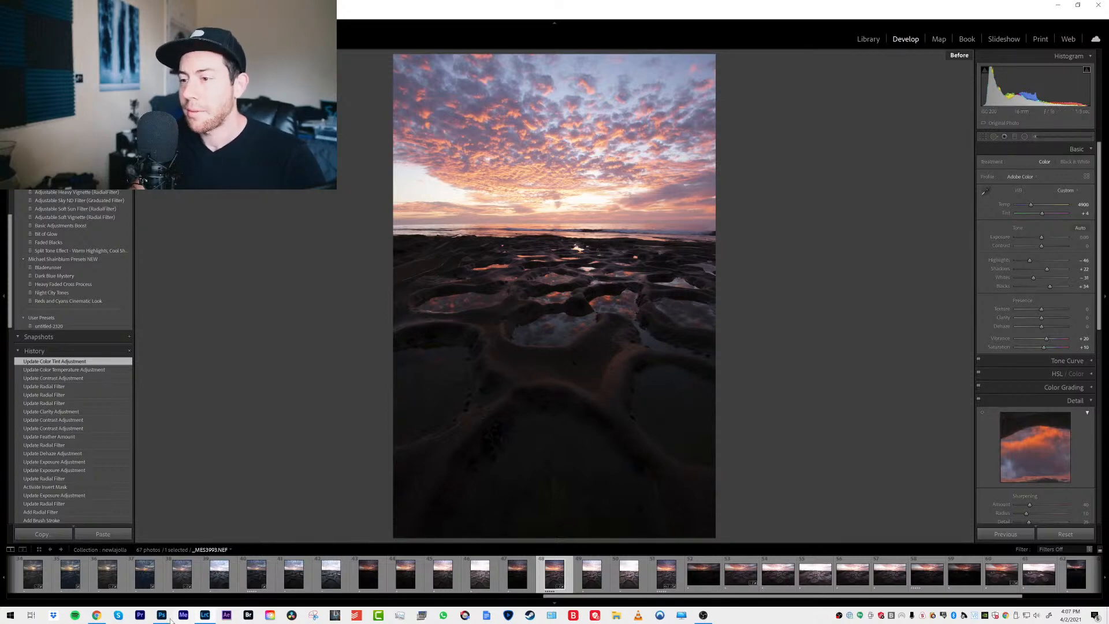
key("alt+Tab")
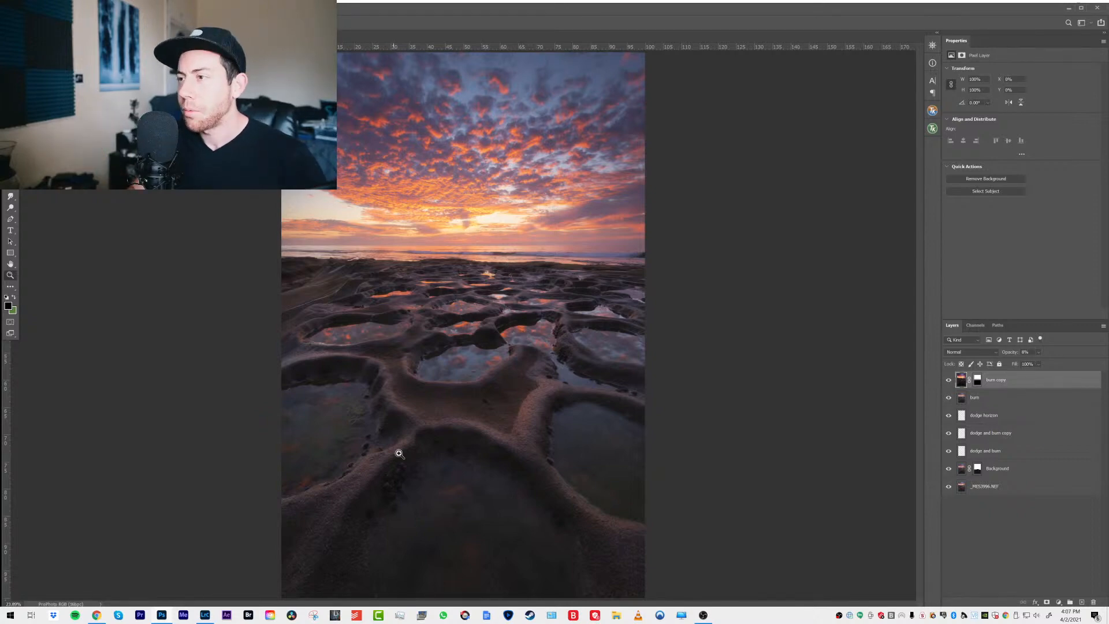
left_click(204, 614)
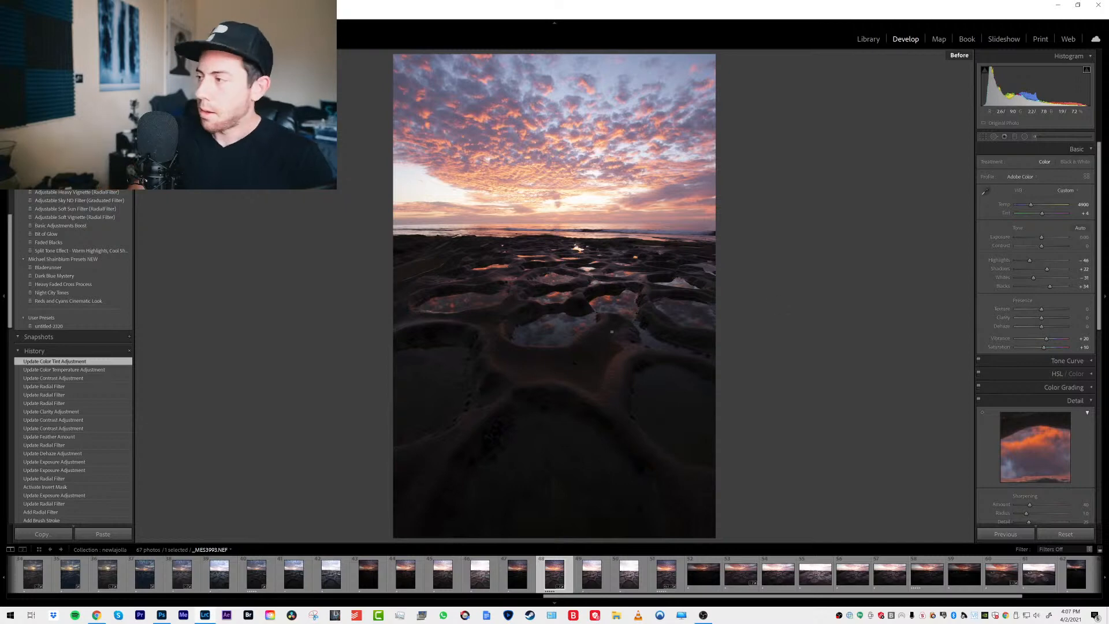
Switch to OBS, resize the webcam source to a slightly smaller overlay, and return to Lightroom
left_click(703, 616)
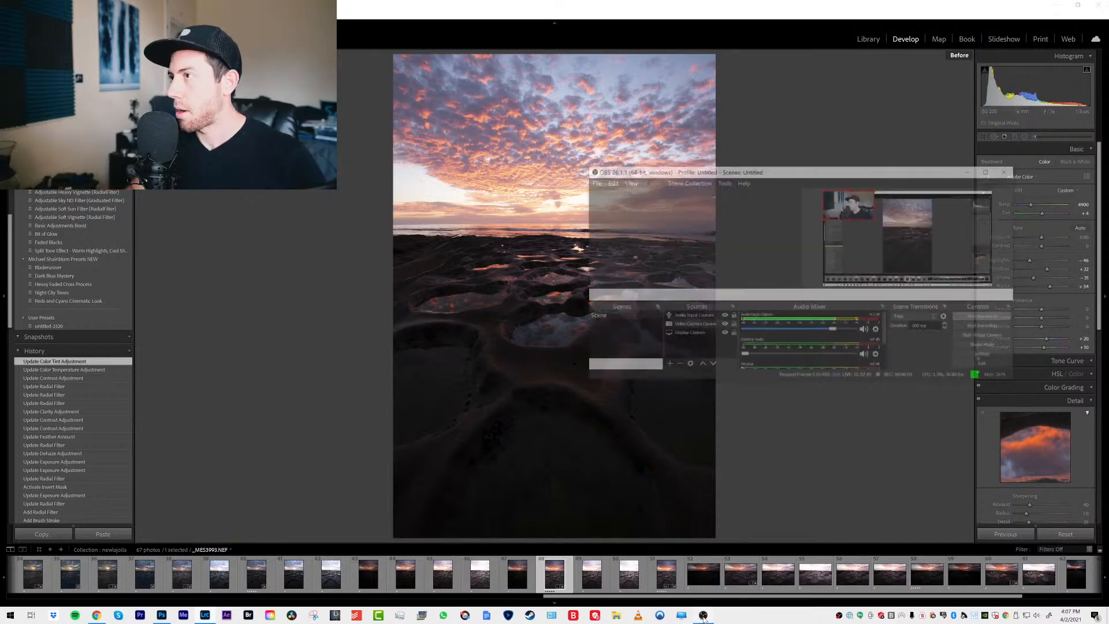
left_click(1012, 117)
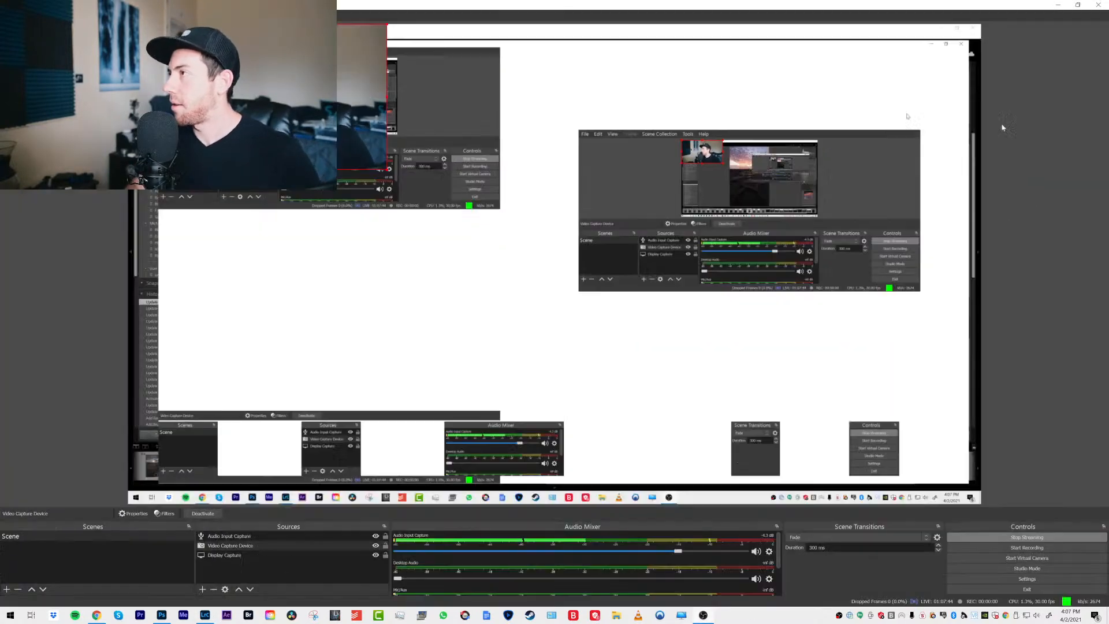
left_click_drag(388, 172, 882, 448)
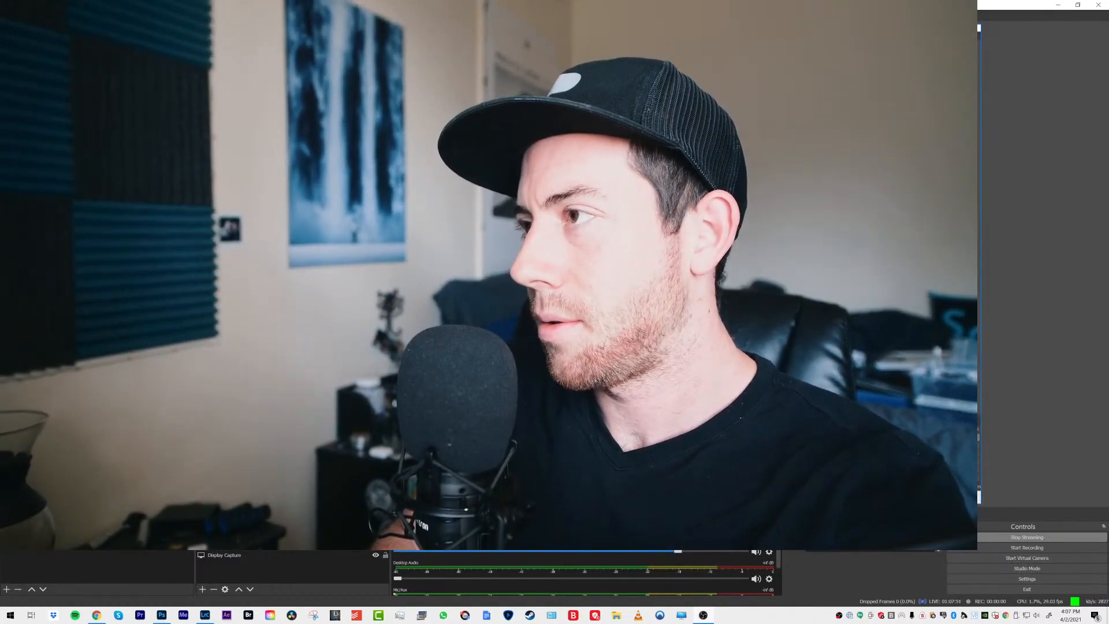
left_click_drag(881, 448, 346, 145)
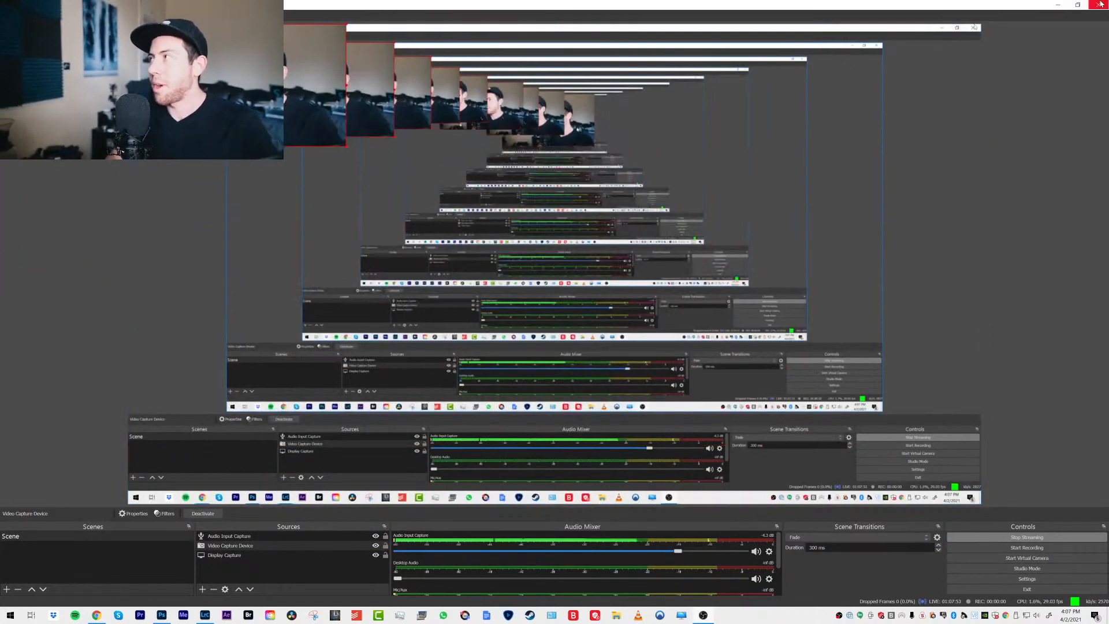
left_click(1057, 5)
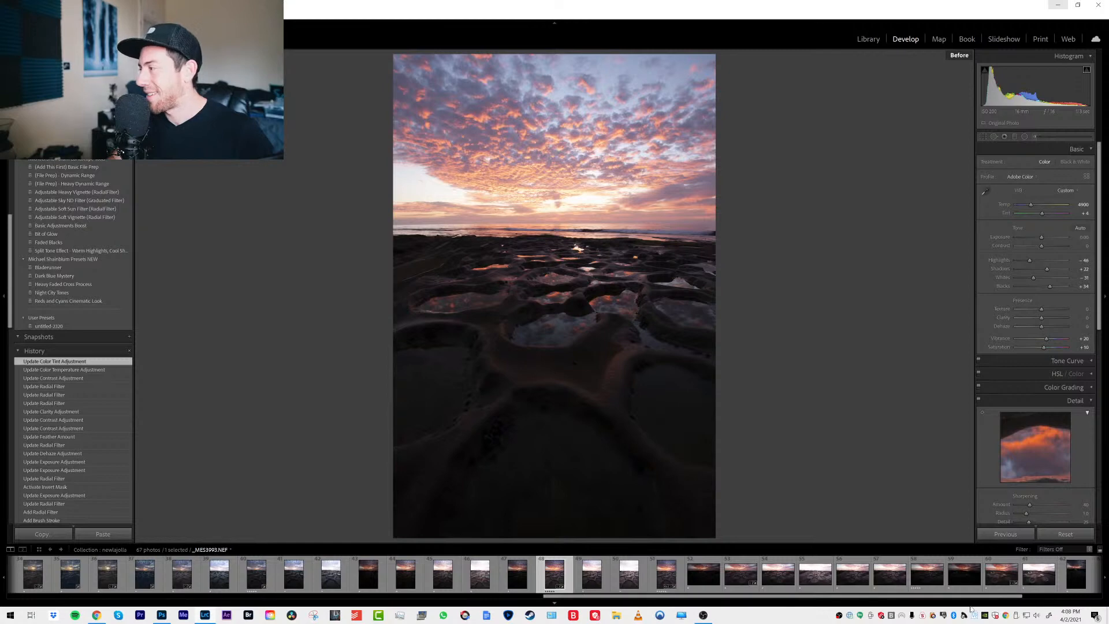
Select photo _MES4016.NEF and set highlights to -54, exposure to +1.31, shadows to +30 and blacks to +34
left_click_drag(973, 599, 1072, 600)
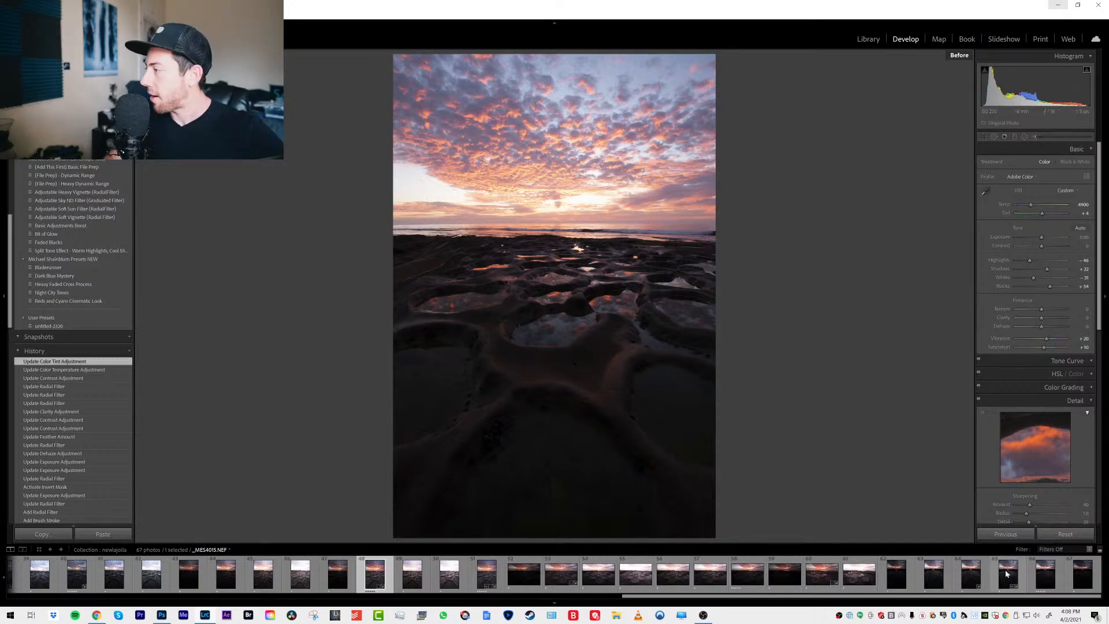
left_click(1033, 573)
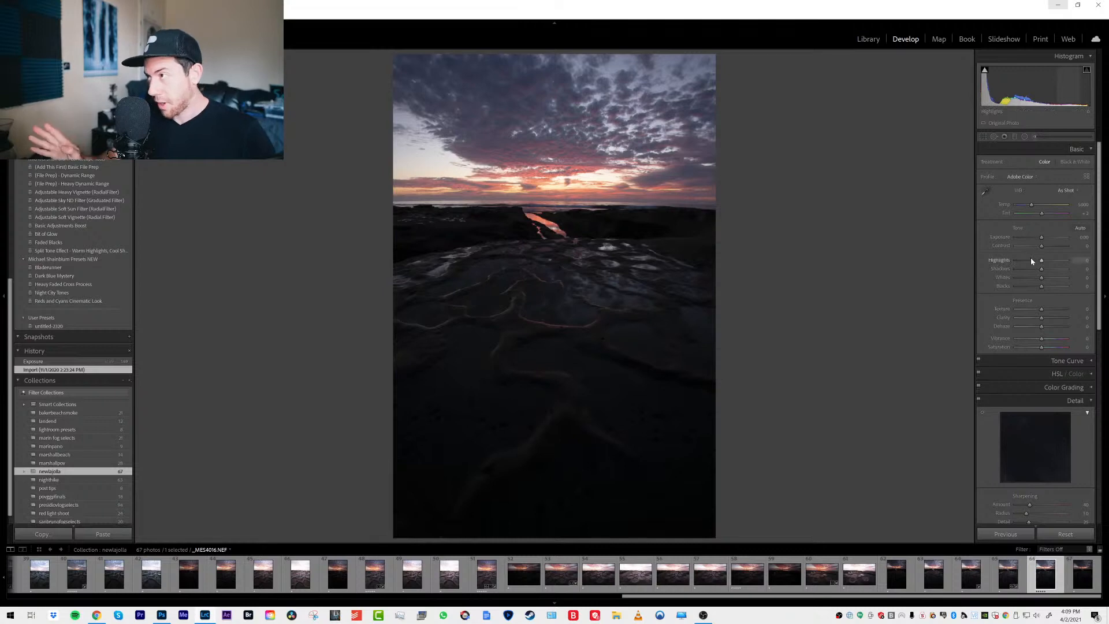
left_click_drag(1032, 261, 1048, 238)
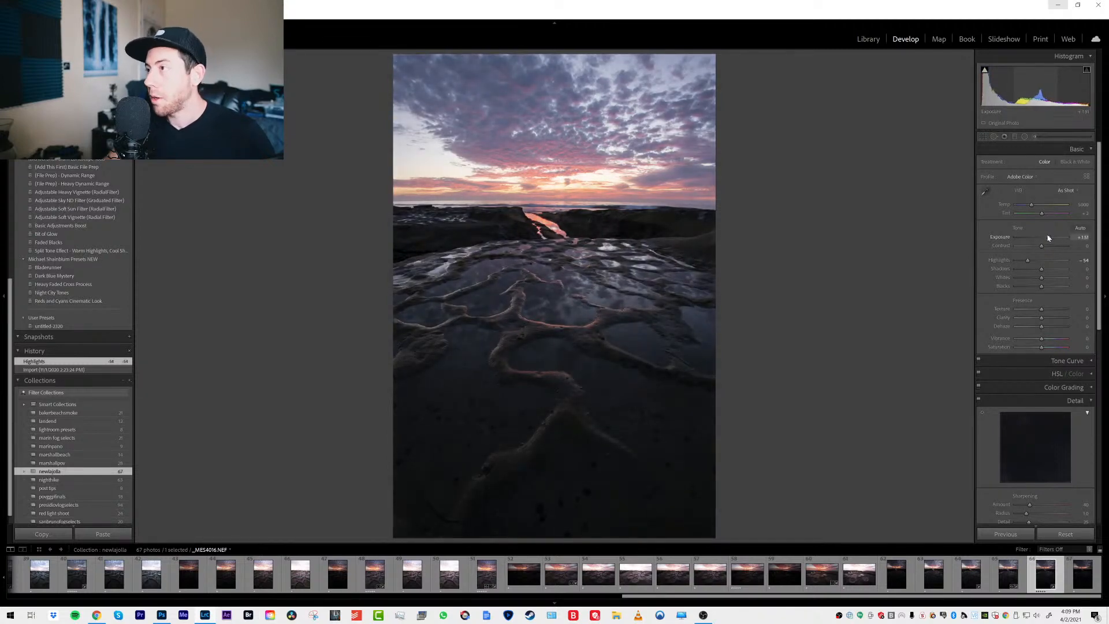
left_click(1050, 269)
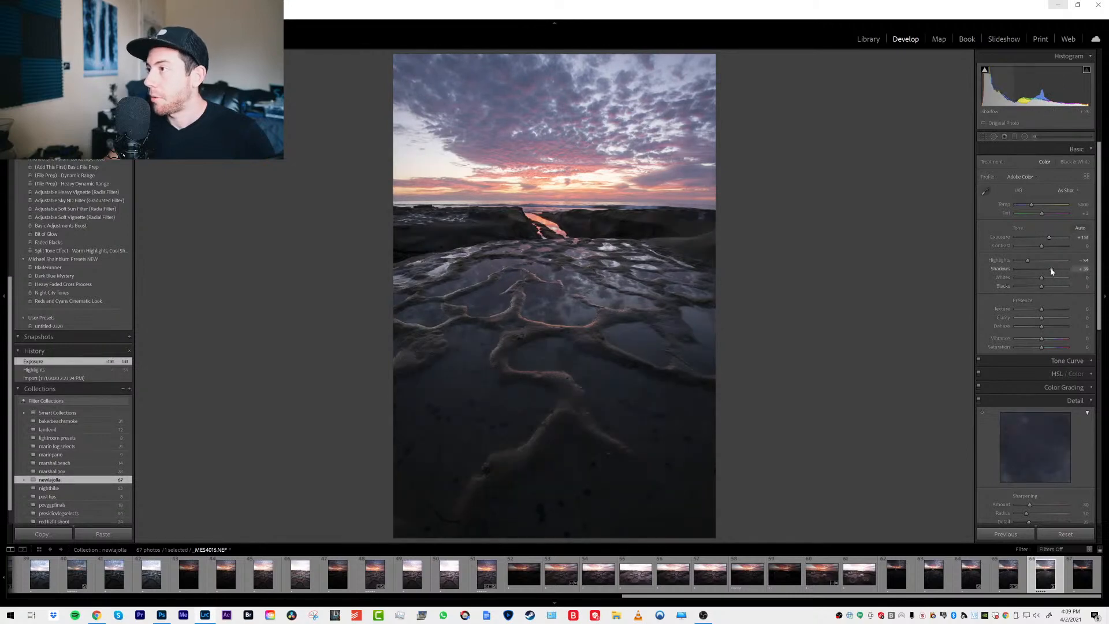
left_click_drag(1050, 289, 1050, 289)
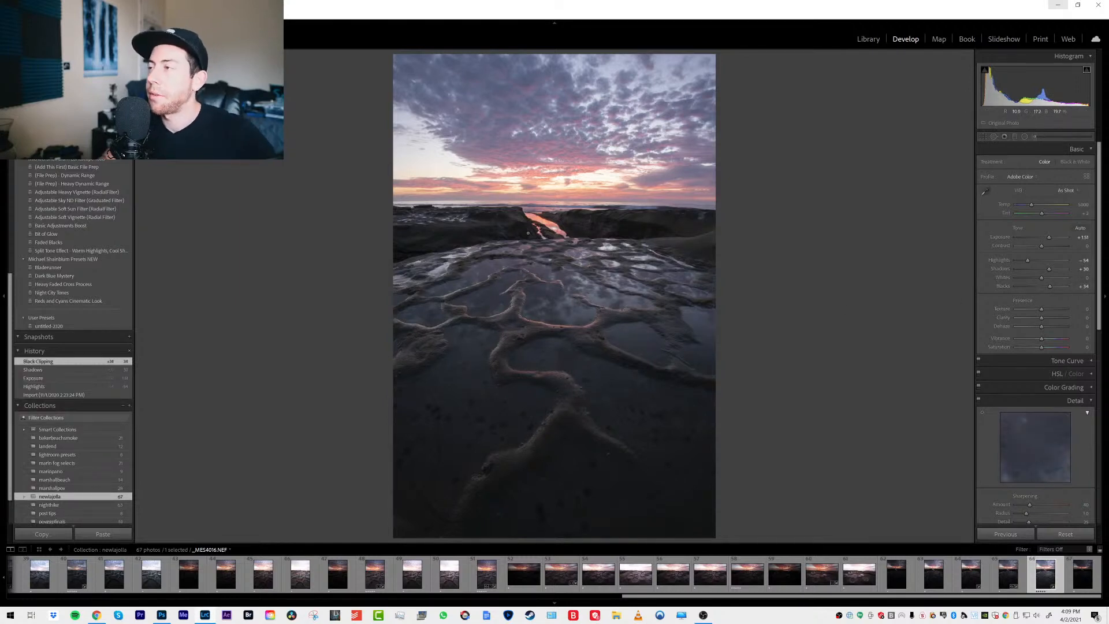
Inspect the water channel up close, and set vibrance to +37, saturation to +7 and whites to -20
left_click(543, 230)
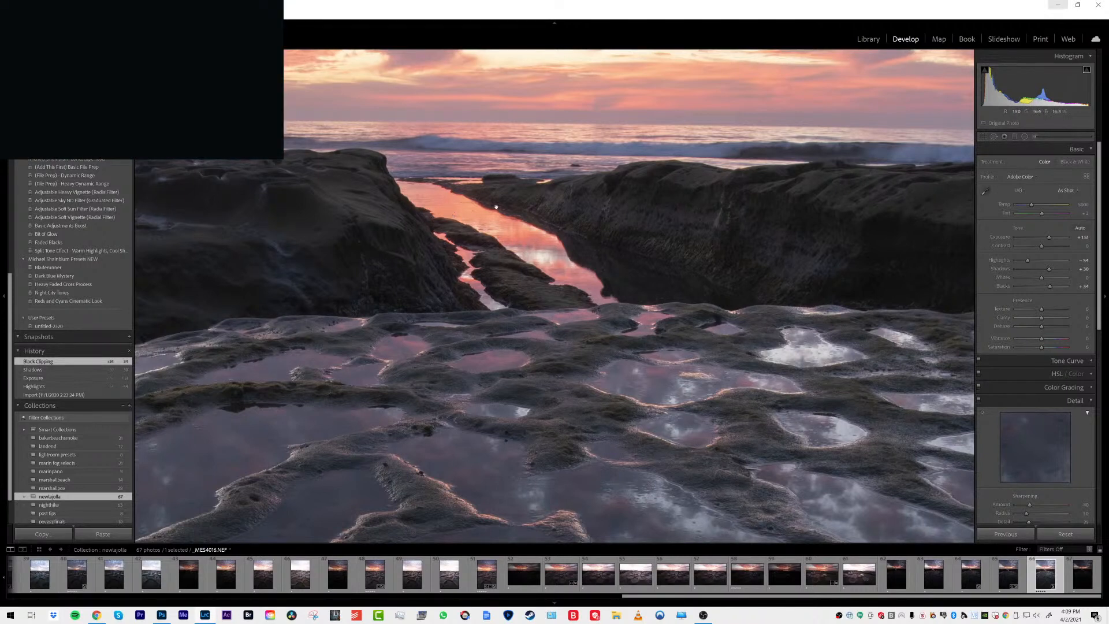
left_click(599, 223)
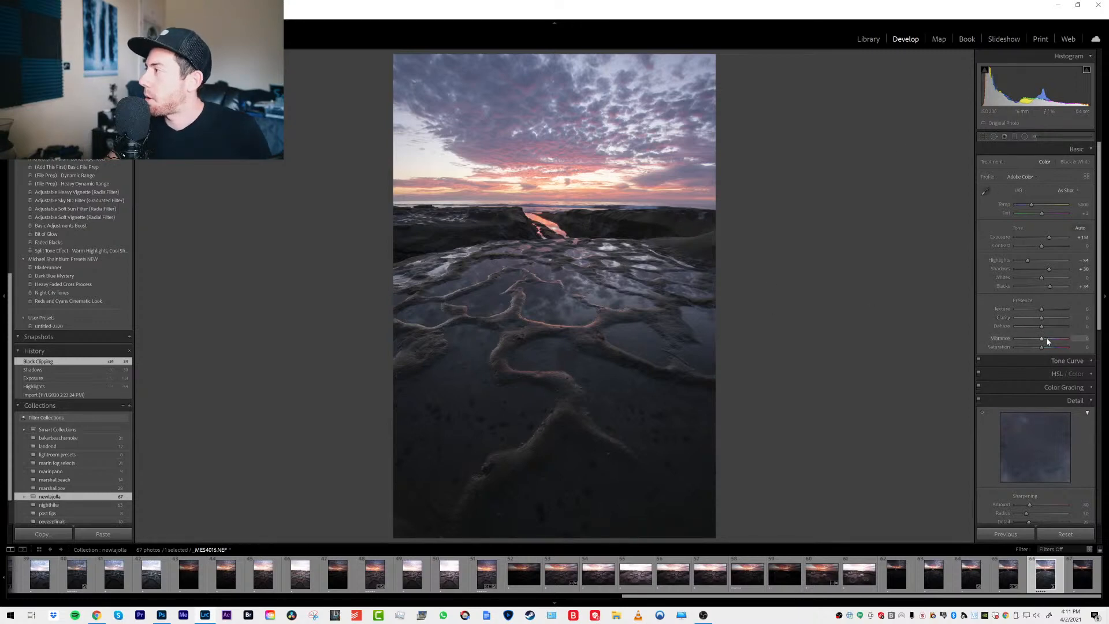
left_click_drag(1042, 338, 1052, 342)
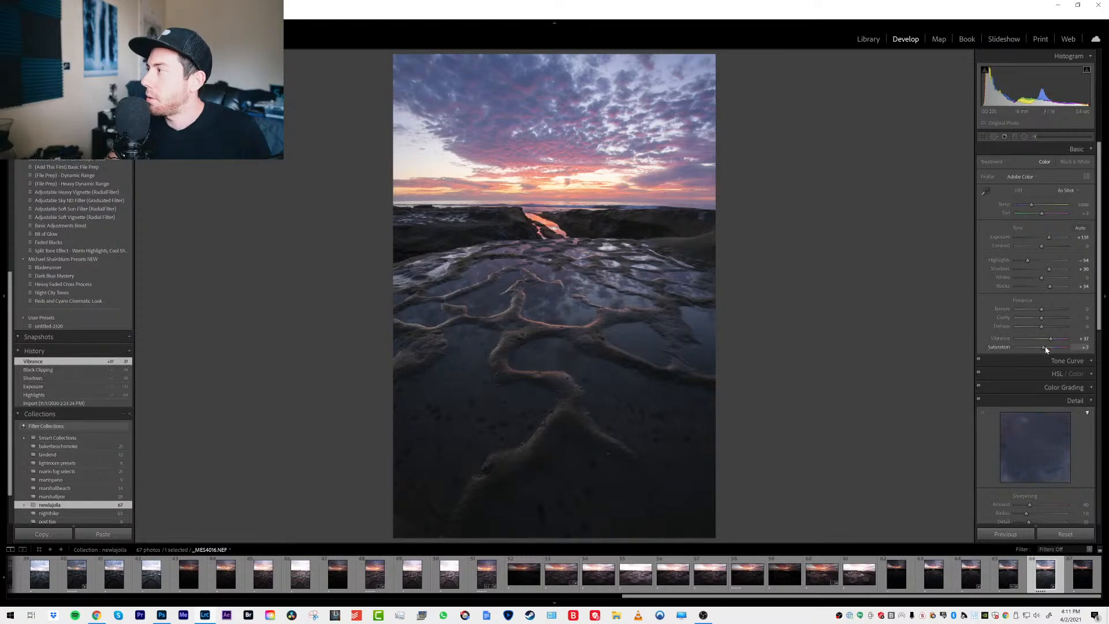
left_click_drag(1044, 346, 1045, 345)
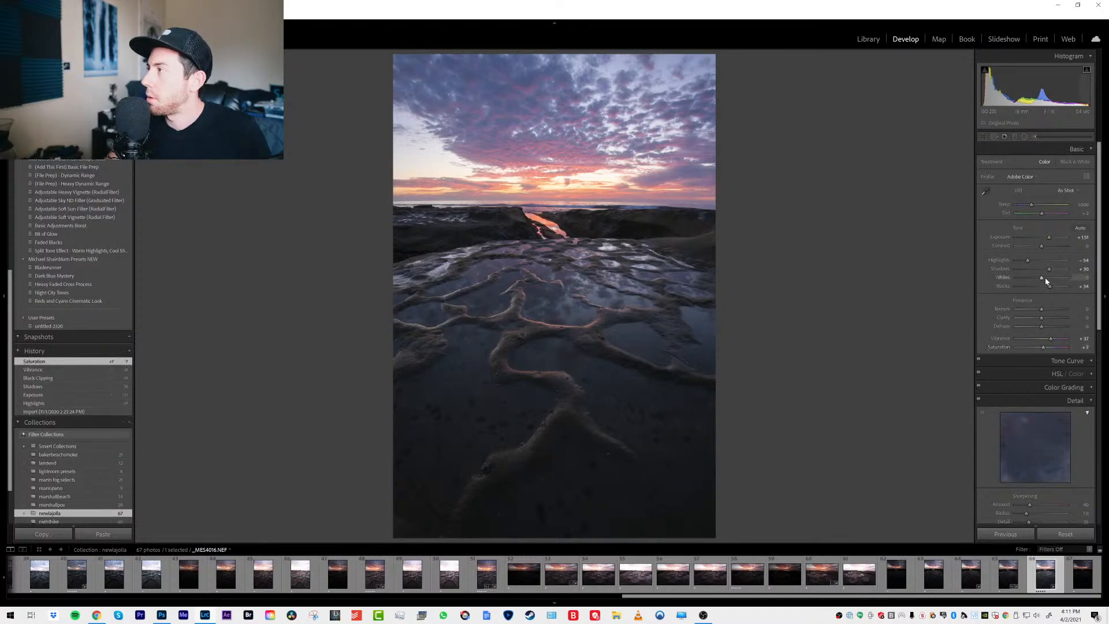
left_click_drag(1045, 277, 1036, 280)
left_click_drag(1042, 320, 1043, 321)
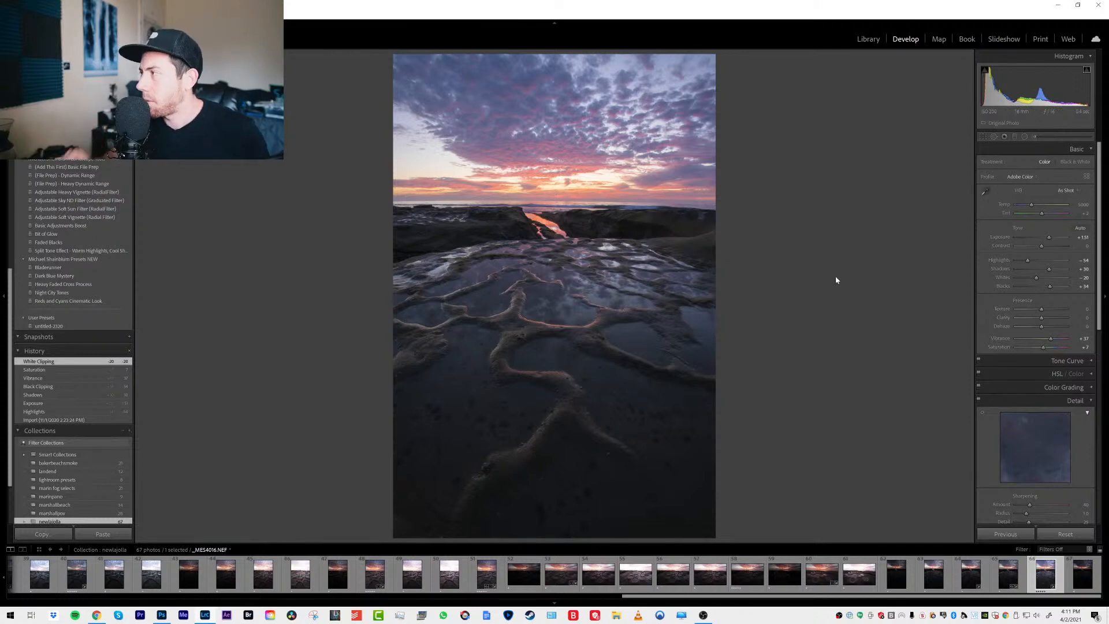
Examine the tide pools, rock ridges and water channel up close for noise and detail
scroll(1025, 322, "down", 2)
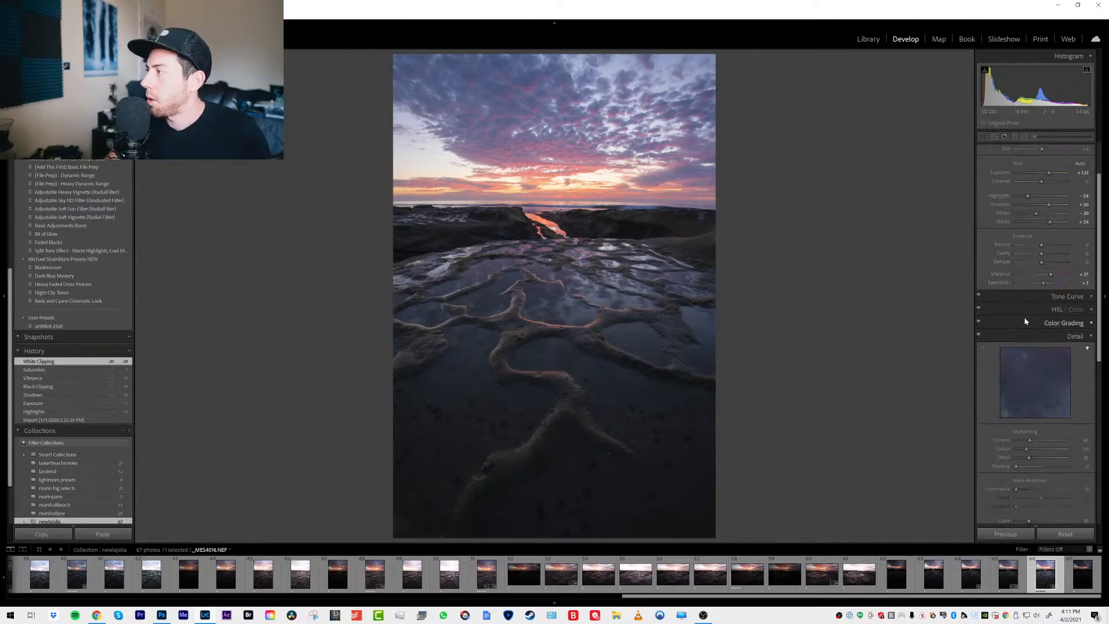
left_click(521, 363)
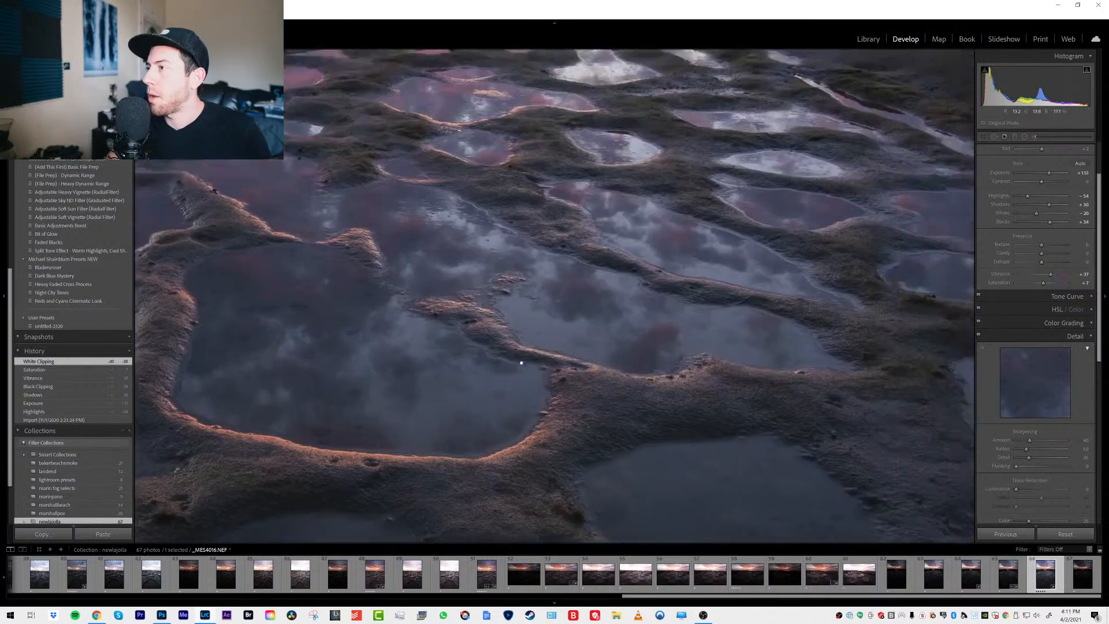
left_click_drag(521, 363, 431, 455)
left_click_drag(388, 365, 844, 258)
left_click_drag(427, 289, 466, 290)
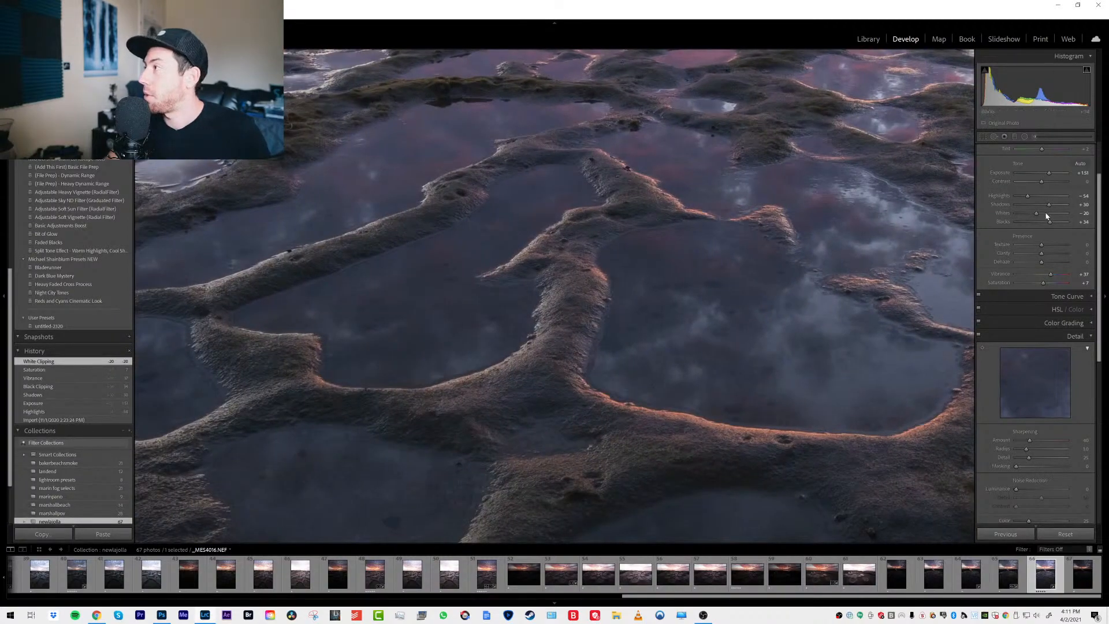
left_click_drag(480, 258, 789, 281)
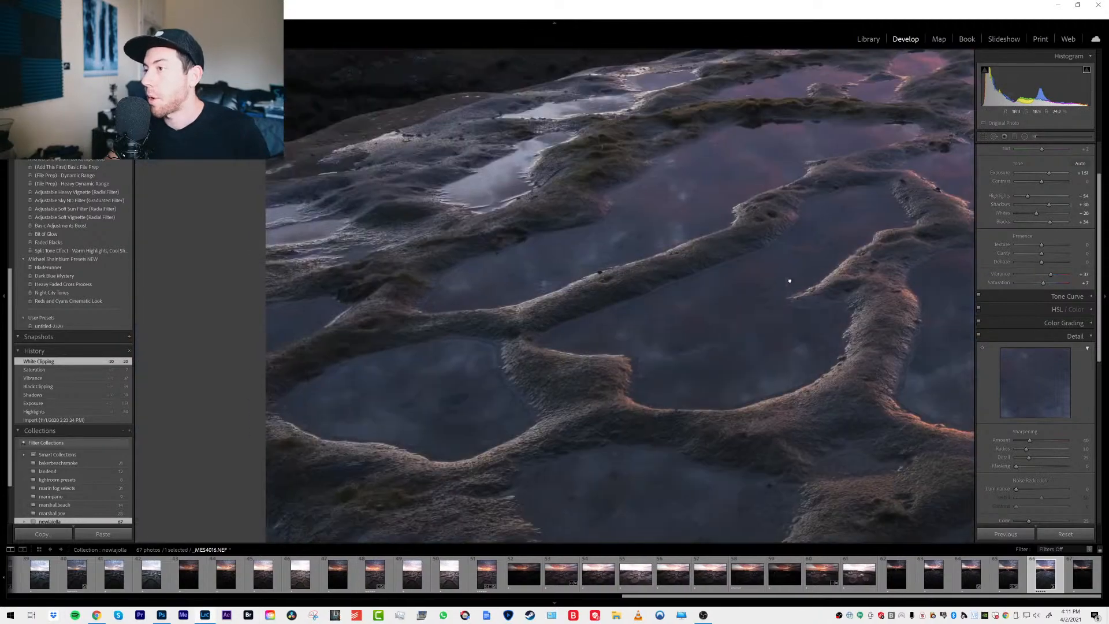
left_click(538, 427)
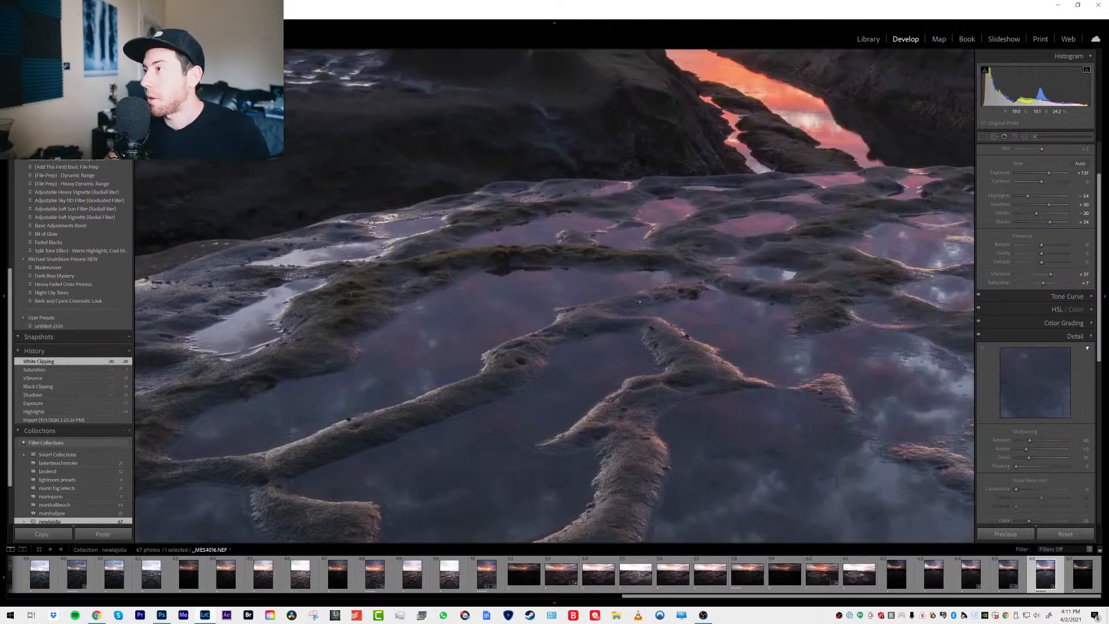
left_click(640, 301)
Compare the edited photo with its unedited version several times at full view
key("backslash")
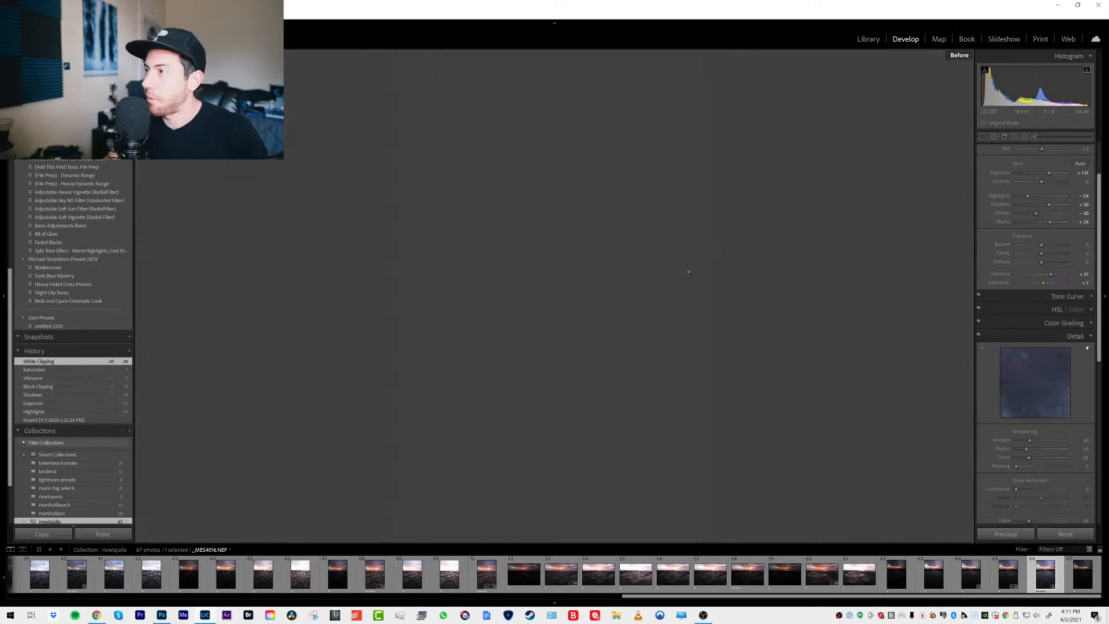
key("backslash")
key("backslash")
key("backslash")
key("backslash")
key("backslash")
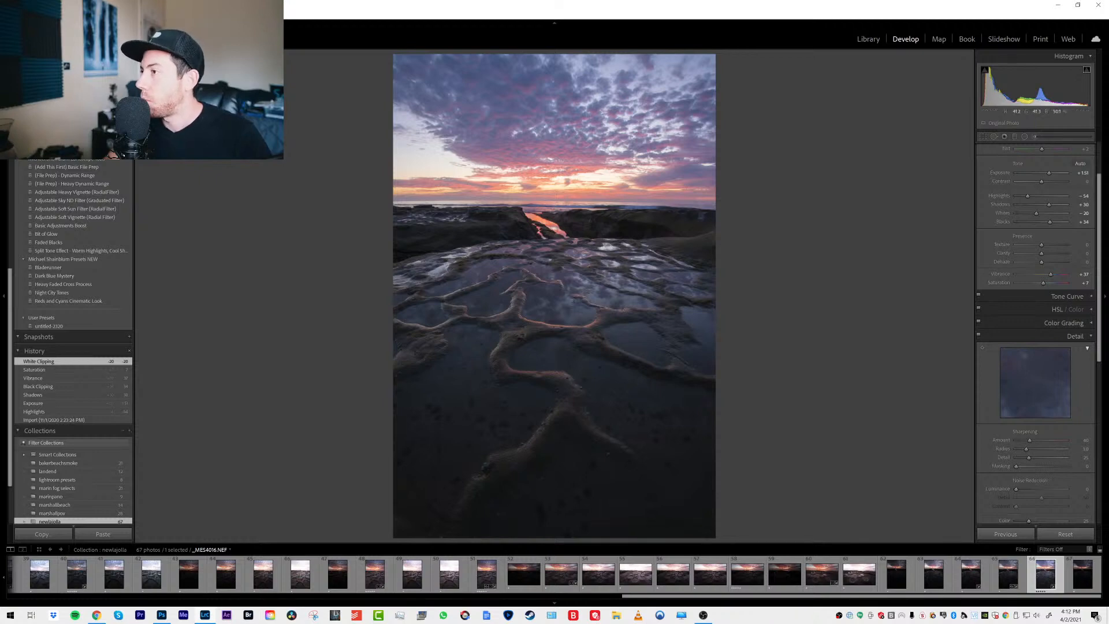
Set luminance noise reduction to 27, checking the smoothing up close on the tide pools
left_click(574, 278)
left_click_drag(691, 389, 693, 281)
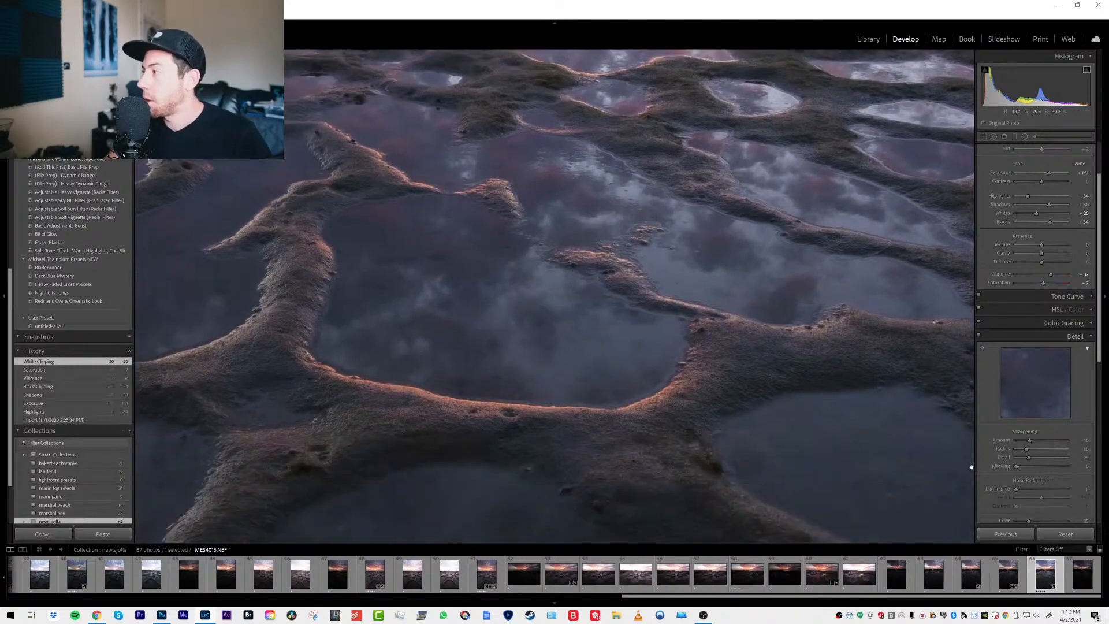
scroll(1037, 462, "down", 2)
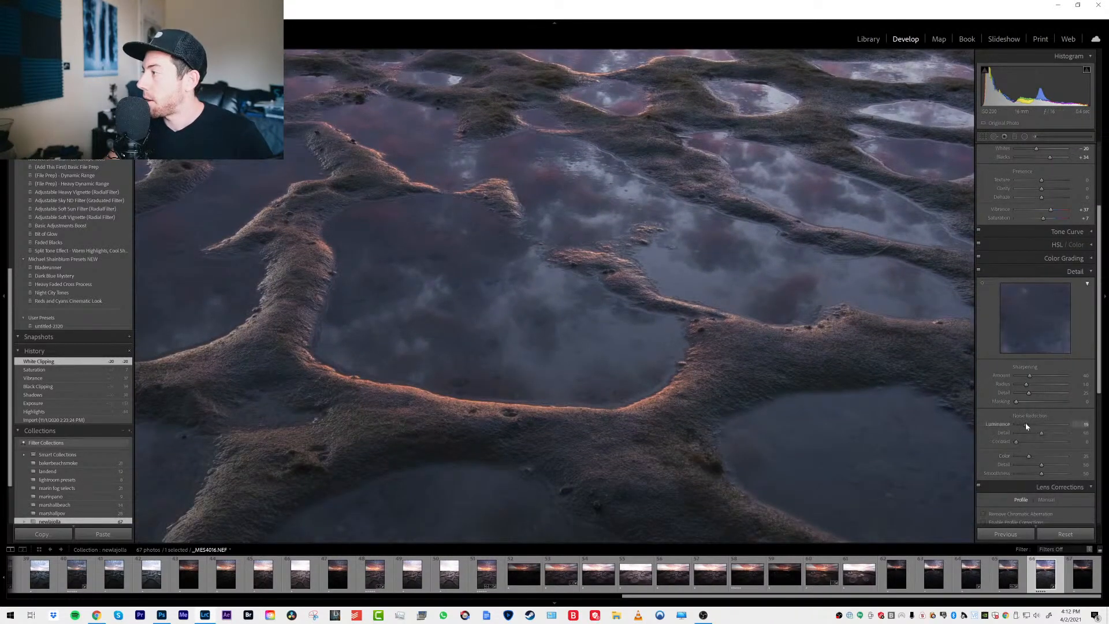
mouse_move(1026, 426)
left_mouse_down()
mouse_move(1047, 424)
mouse_move(1032, 427)
left_mouse_up()
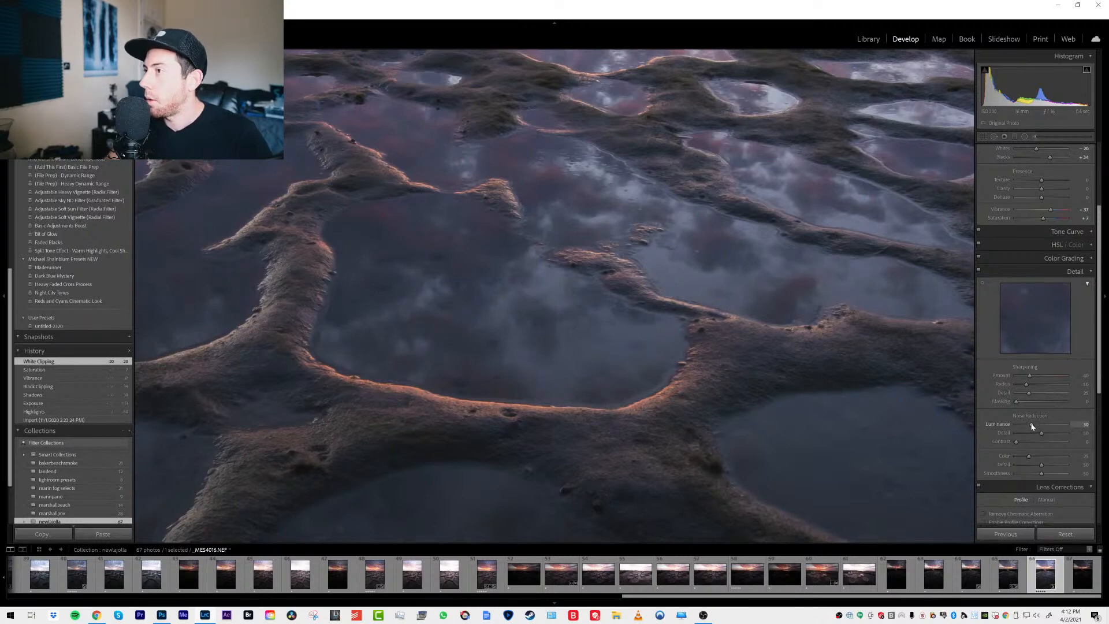
left_click_drag(368, 252, 577, 373)
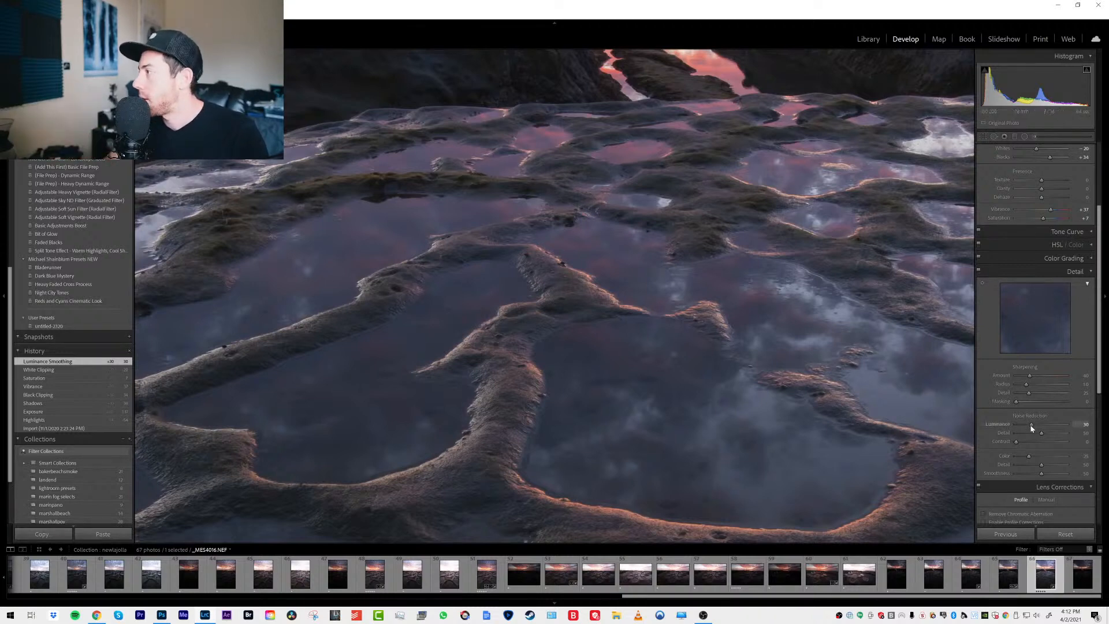
left_click_drag(1029, 426, 1029, 426)
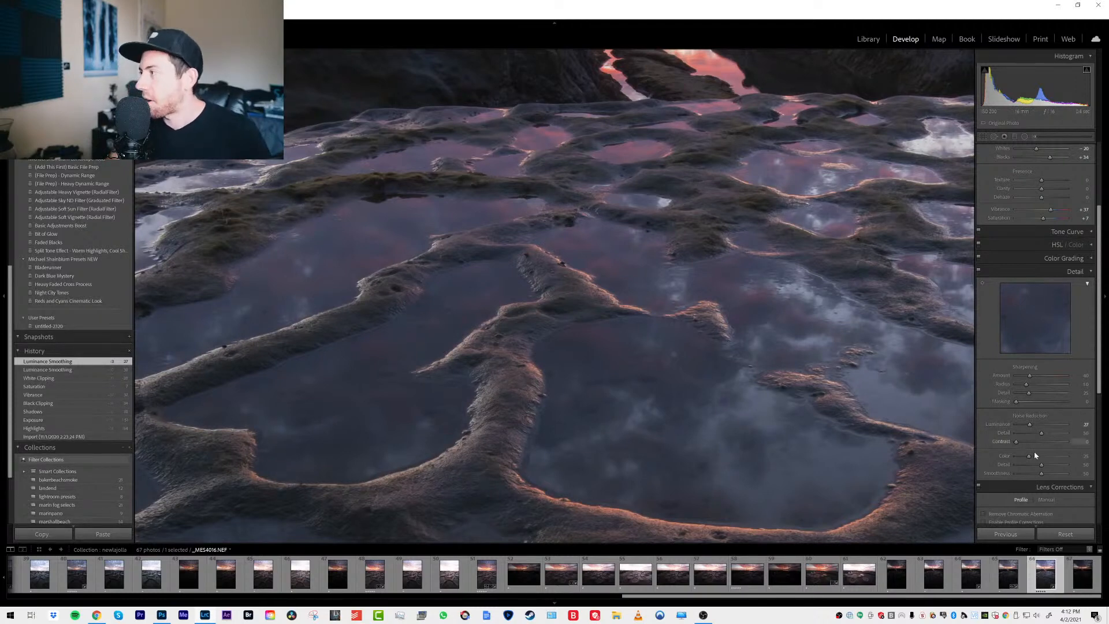
left_click_drag(417, 322, 560, 321)
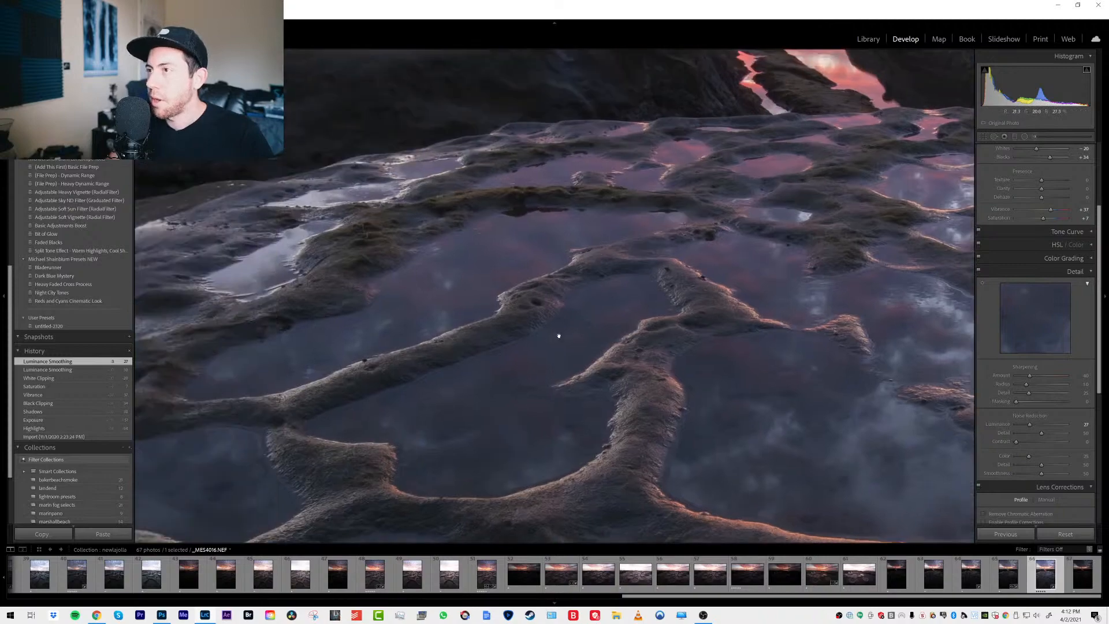
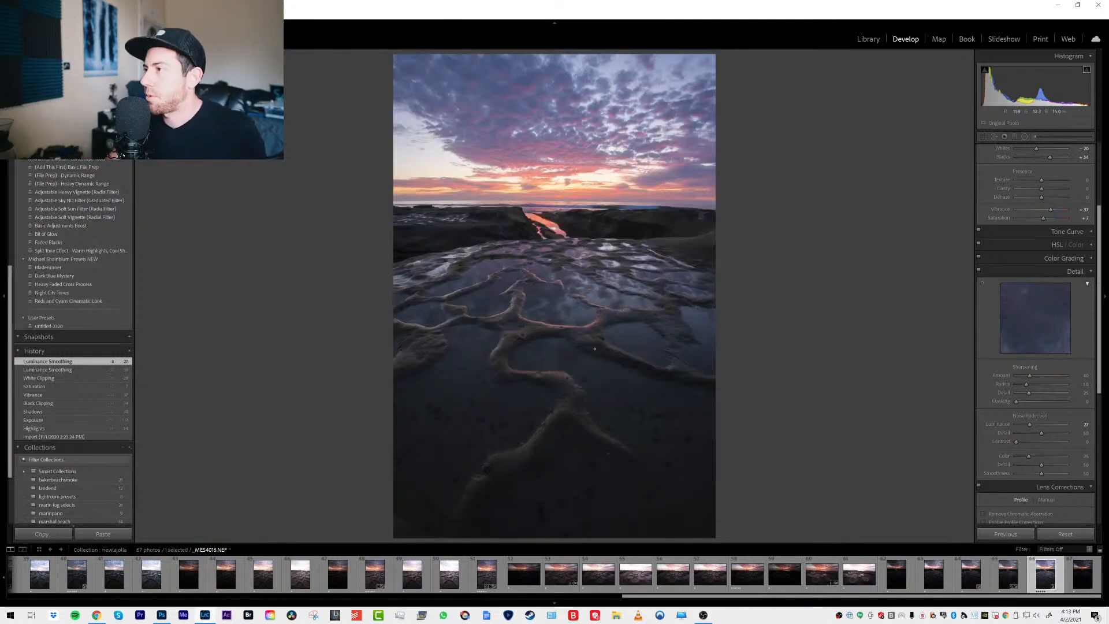
Remove chromatic aberration and enable the lens profile corrections for the photo
scroll(1039, 469, "down", 2)
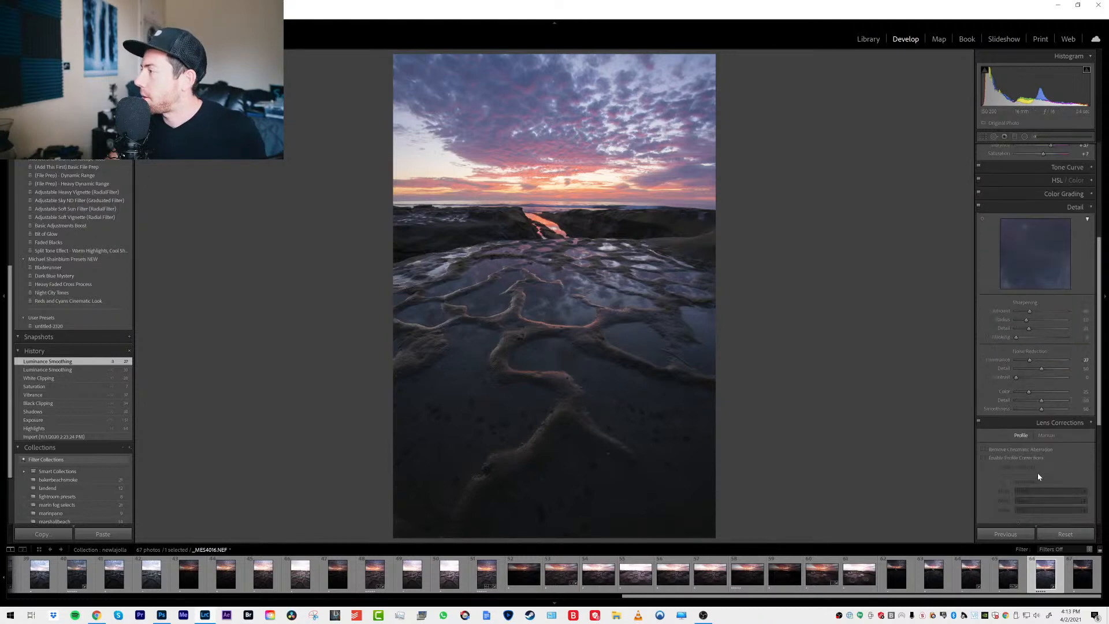
scroll(1032, 407, "down", 3)
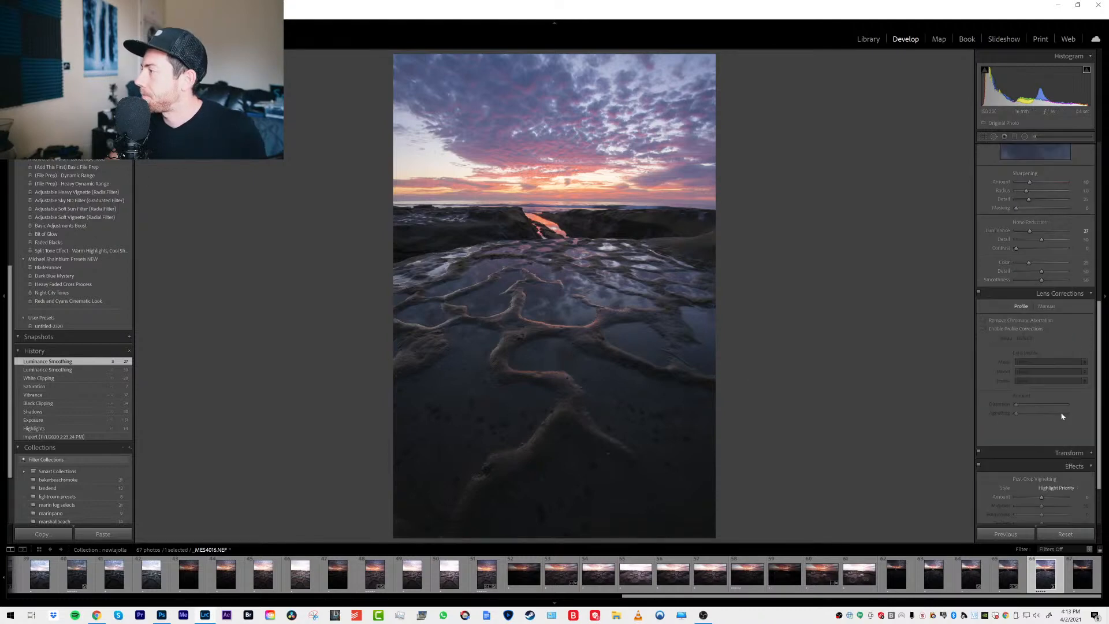
left_click(1027, 322)
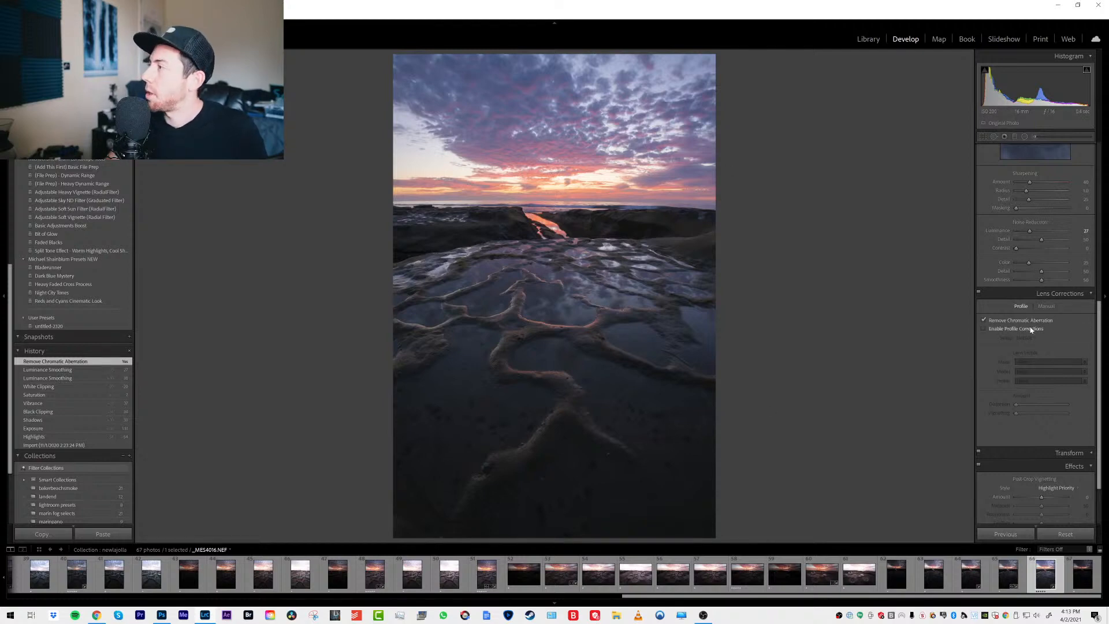
left_click(1022, 329)
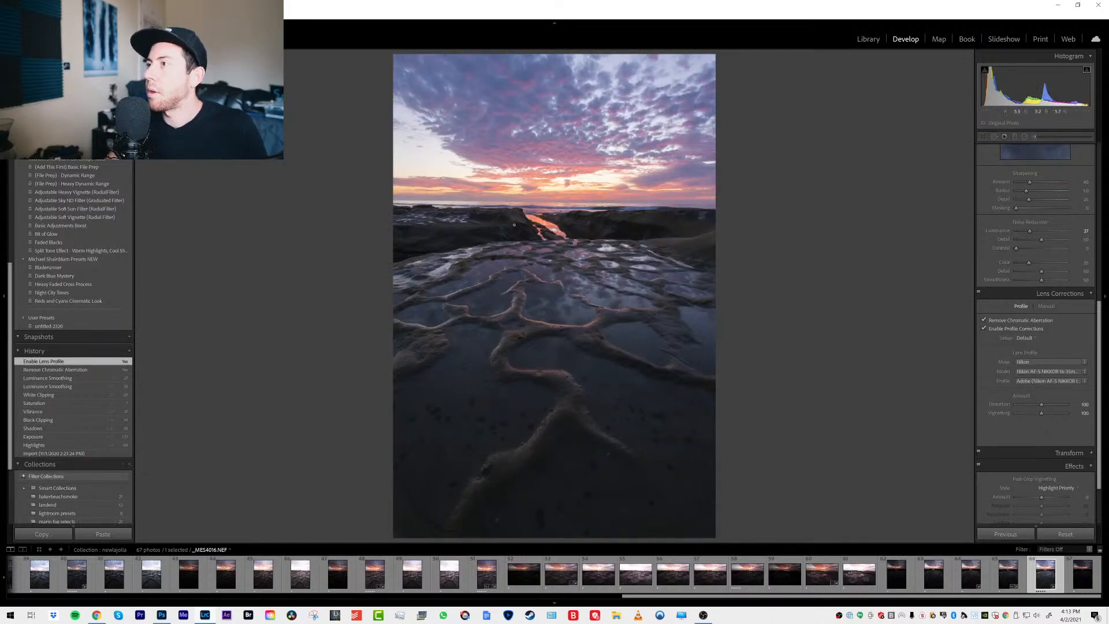
Straighten the photo by rotating the crop slightly counterclockwise until the horizon is level, keeping the original aspect ratio
scroll(1014, 337, "up", 6)
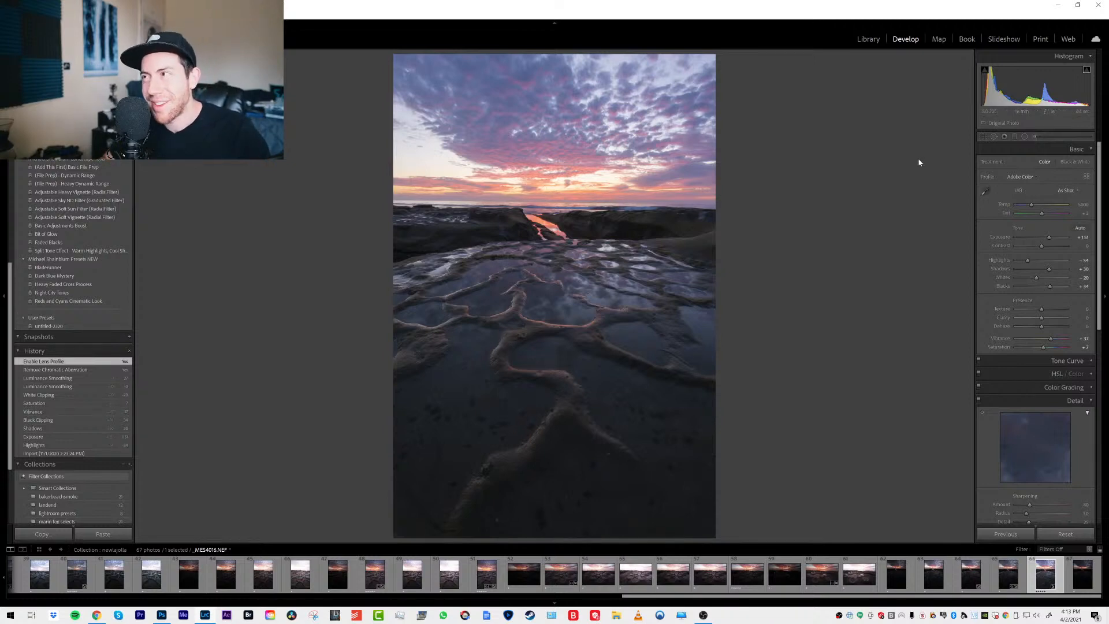
left_click(982, 137)
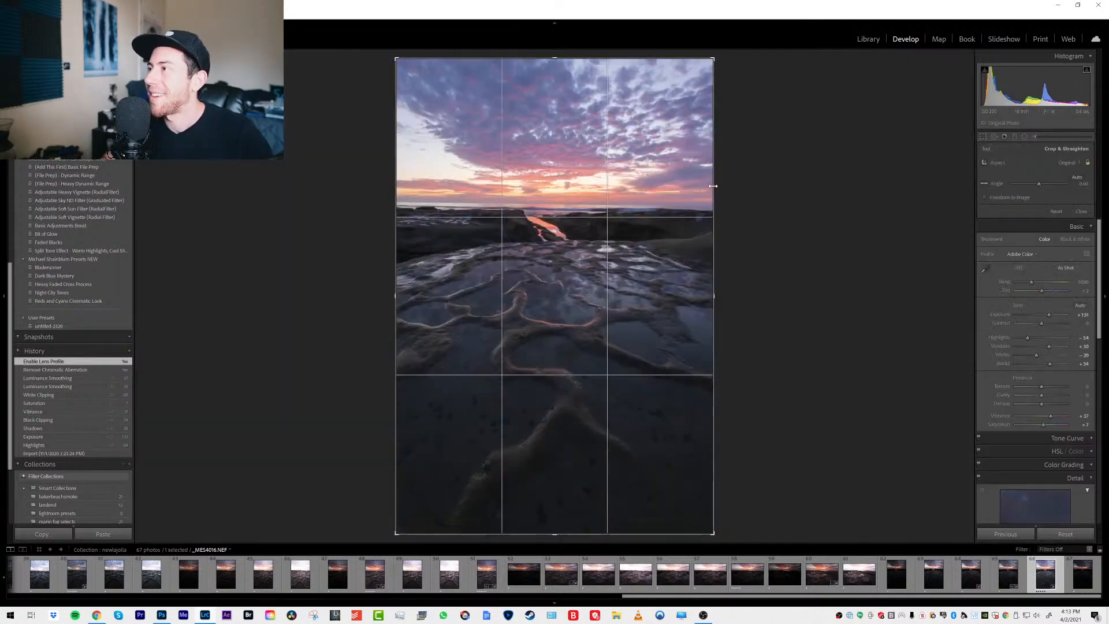
left_click_drag(725, 193, 725, 185)
key("Return")
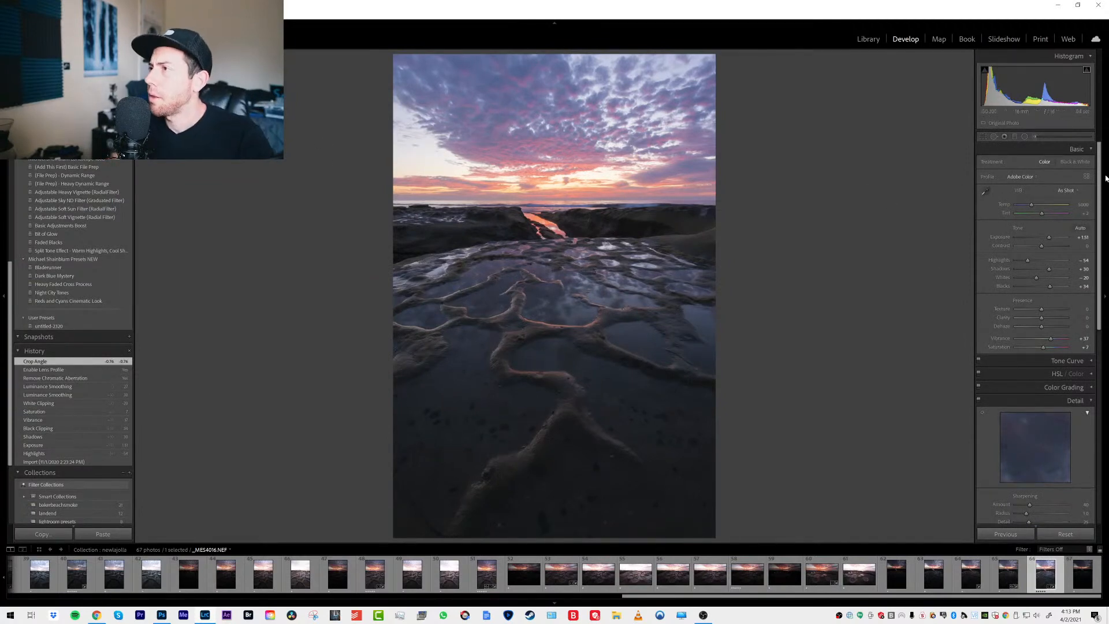
Warm the white balance temperature to 5350 and check the horizon and water channel up close
left_click(1080, 204)
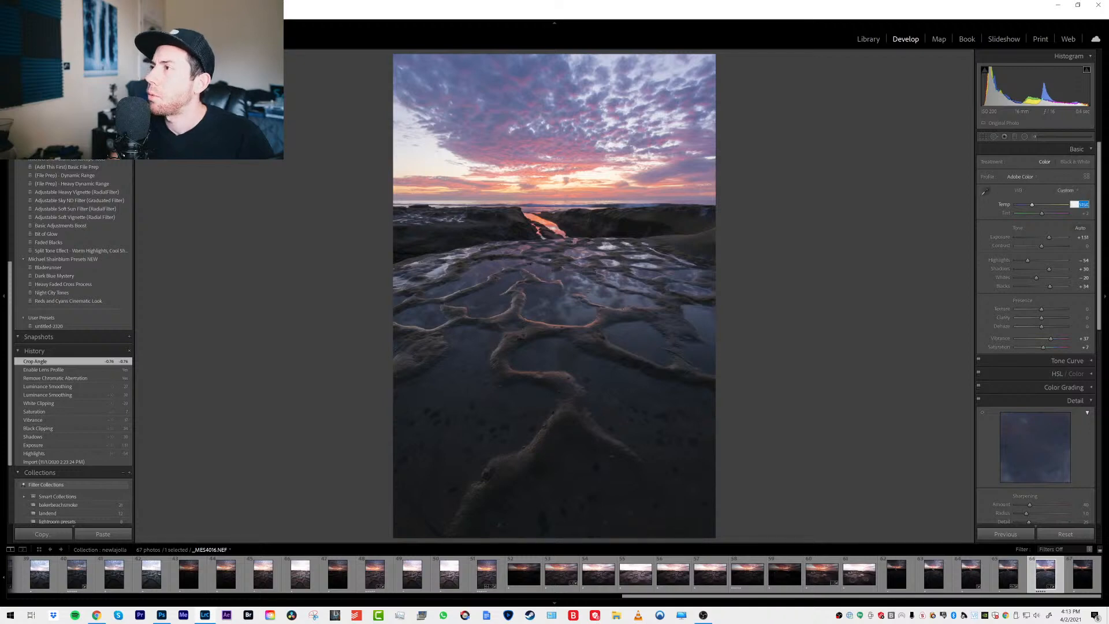
key("Up")
key("Up")
key("Up")
key("Up")
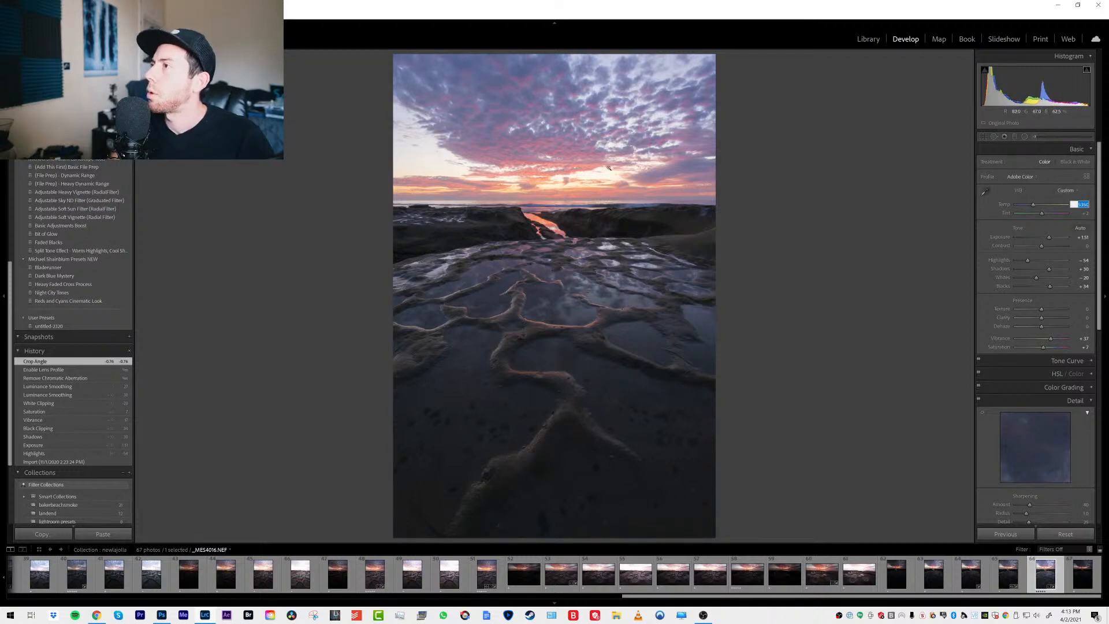
key("Up")
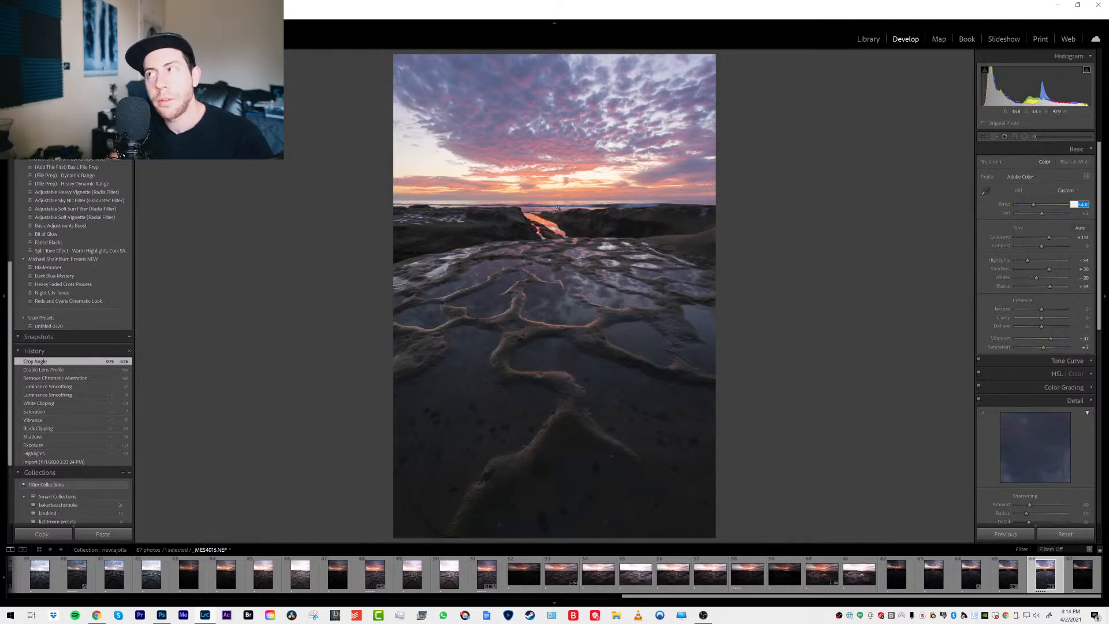
key("Return")
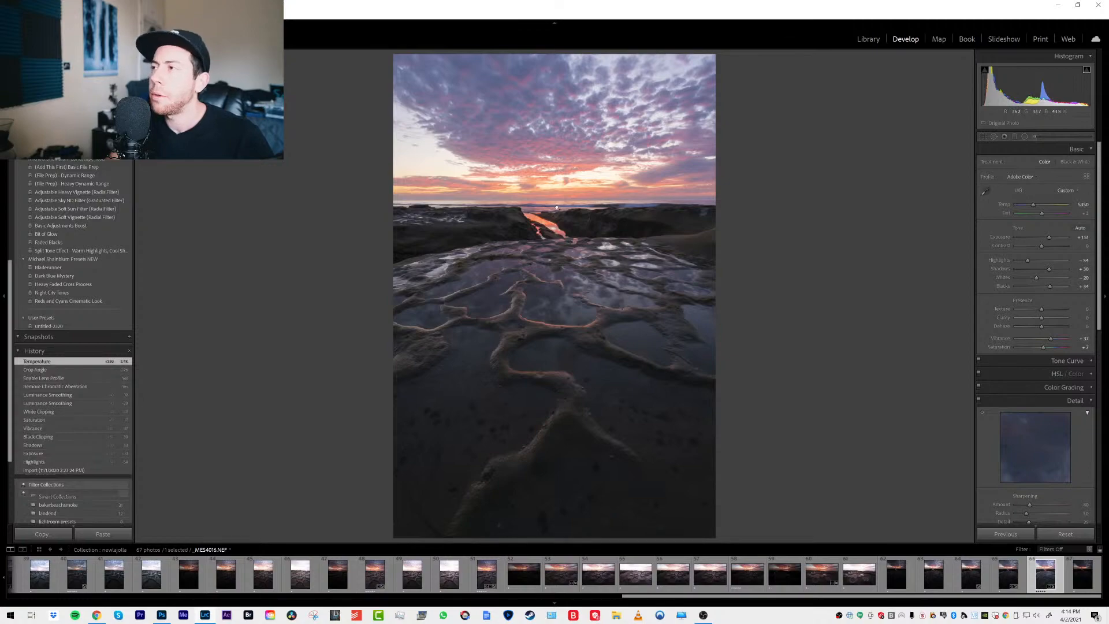
left_click(549, 243)
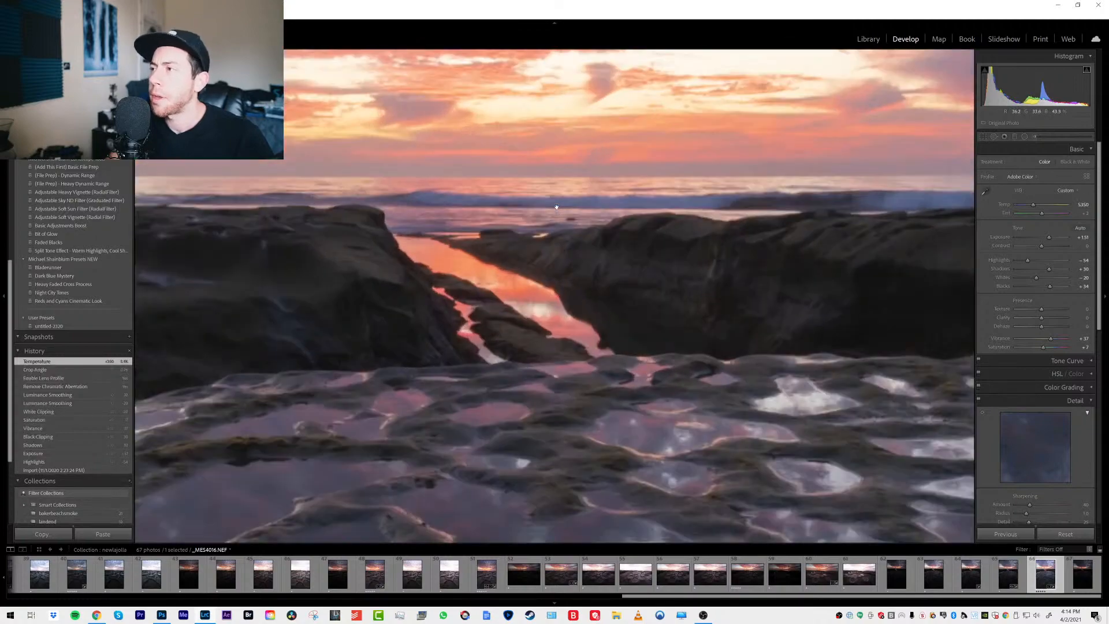
left_click(540, 332)
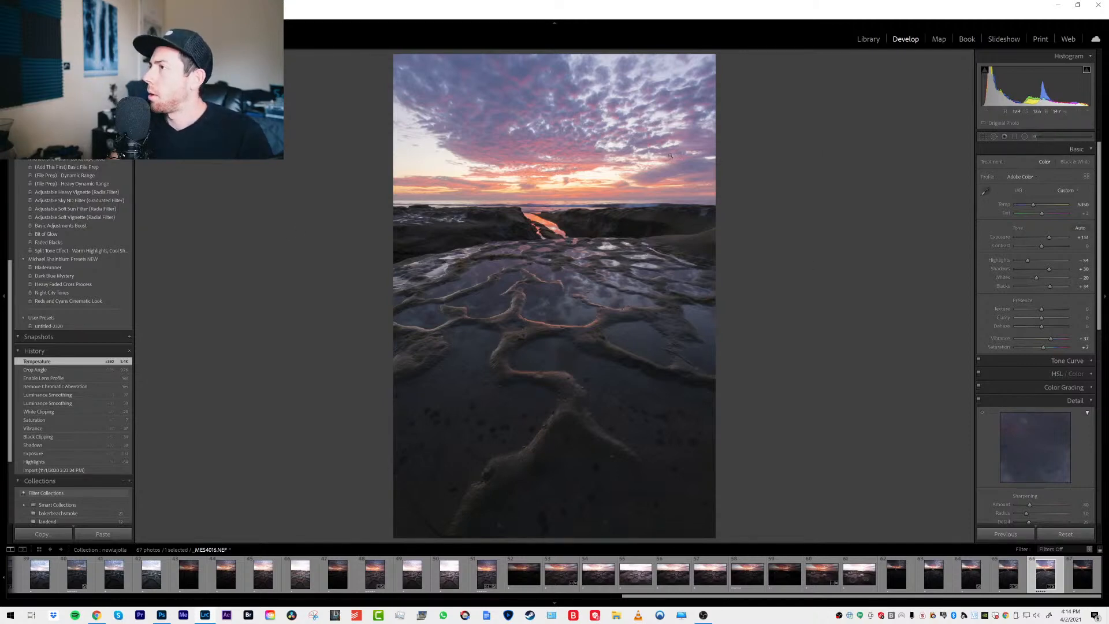
Add a large radial filter centred on the foreground ridges, extending beyond the photo's sides, with exposure at -0.94
left_click(1024, 138)
left_click_drag(553, 349, 850, 61)
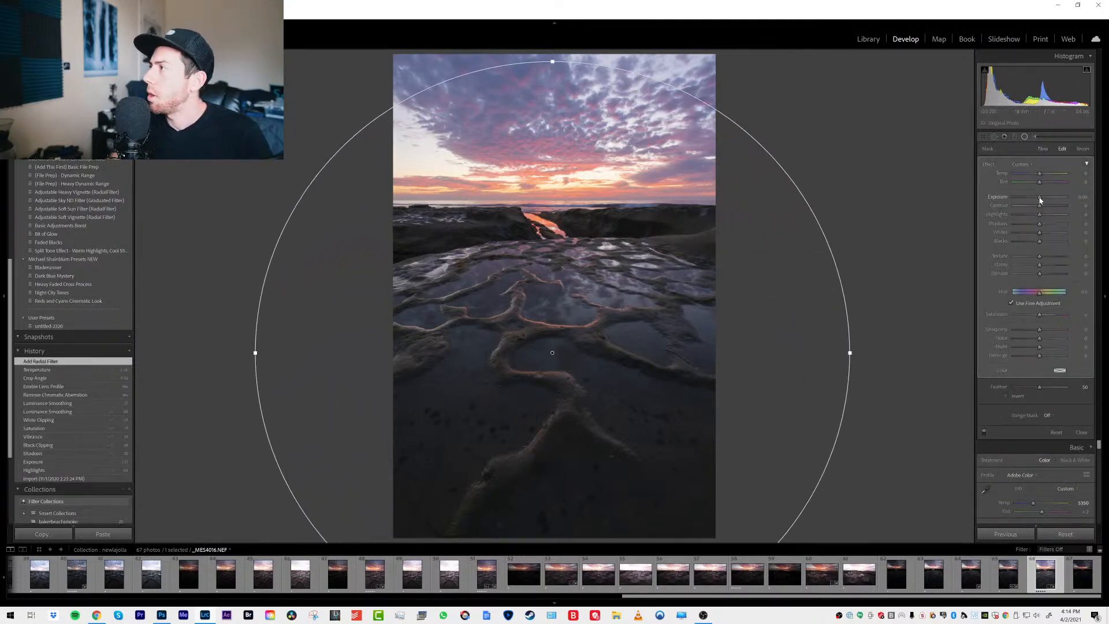
left_click_drag(1040, 197, 1033, 199)
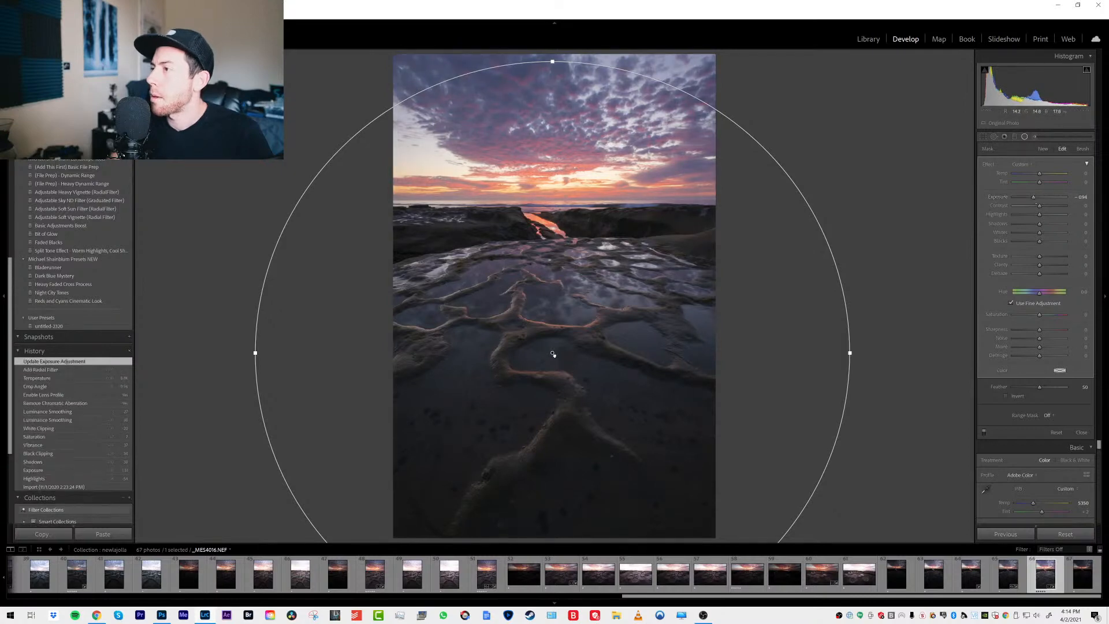
left_click_drag(553, 353, 555, 358)
Erase the radial filter's darkening across the lower foreground with a size 34 mask brush
left_click(1082, 149)
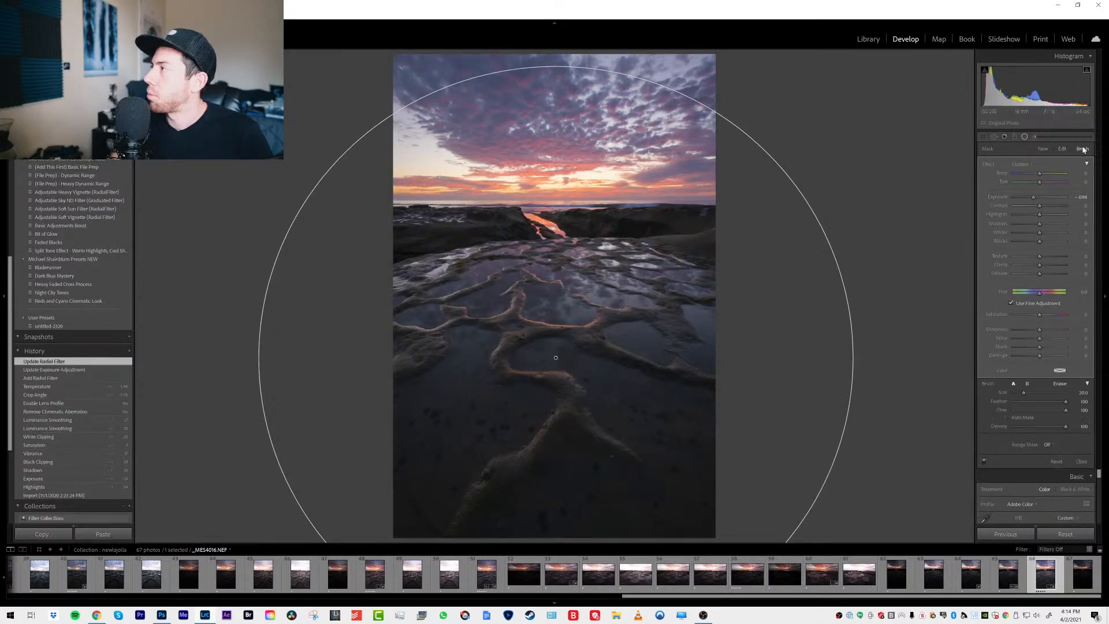
left_click(1060, 383)
scroll(592, 340, "up", 3)
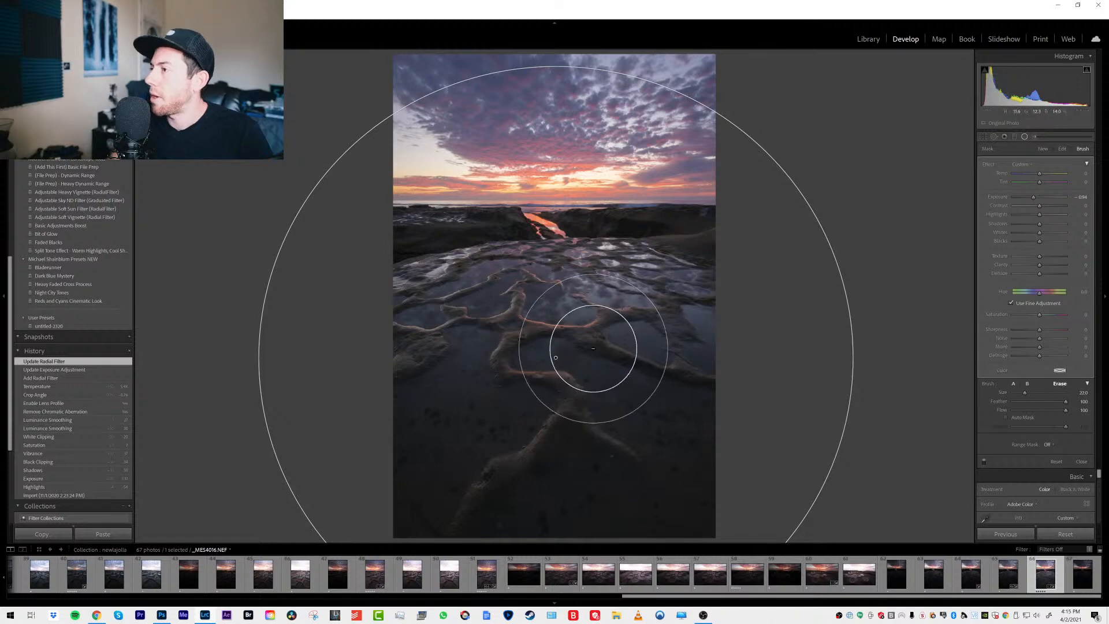
scroll(594, 332, "up", 3)
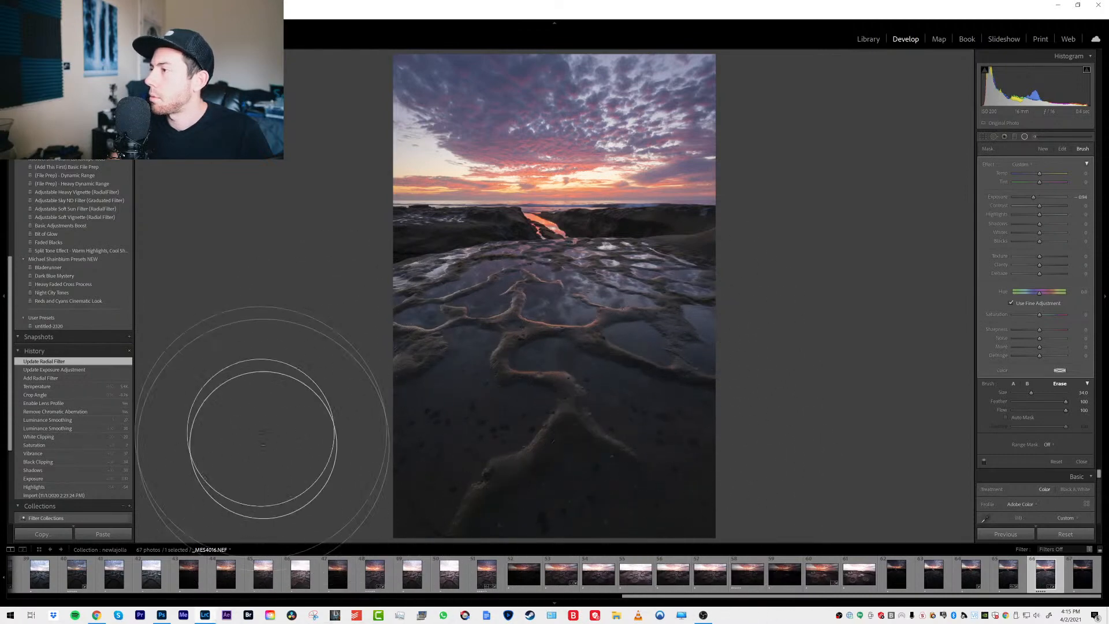
mouse_move(698, 404)
left_mouse_down()
mouse_move(284, 426)
mouse_move(730, 528)
mouse_move(231, 410)
left_mouse_up()
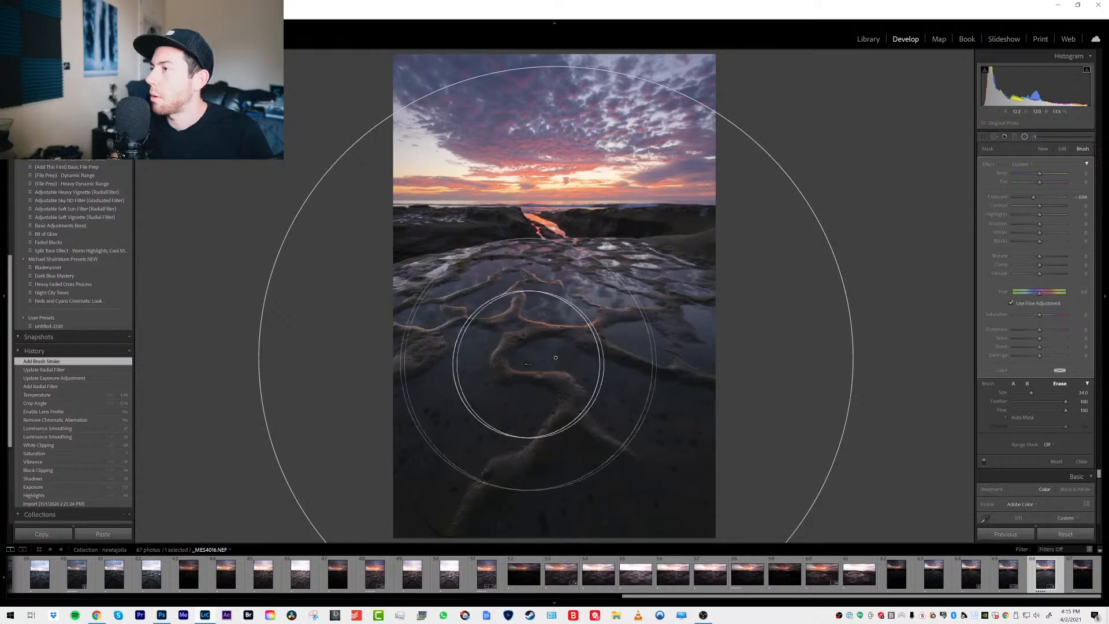
Nudge the large radial filter slightly upward and cool its temperature to -10
left_click_drag(555, 358, 556, 356)
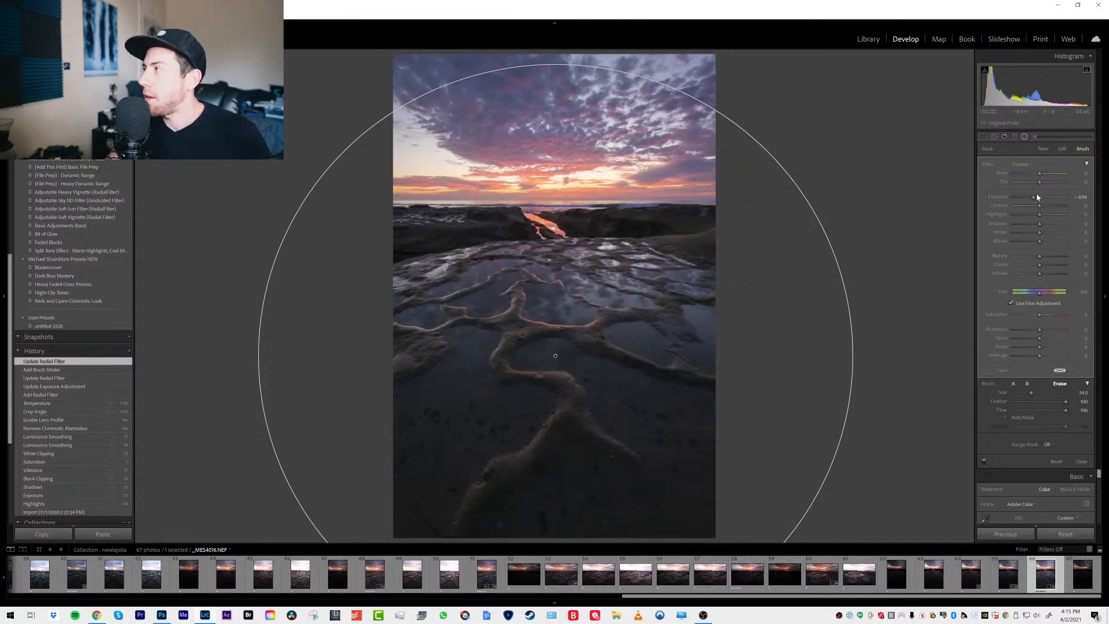
left_click_drag(1041, 177, 1039, 178)
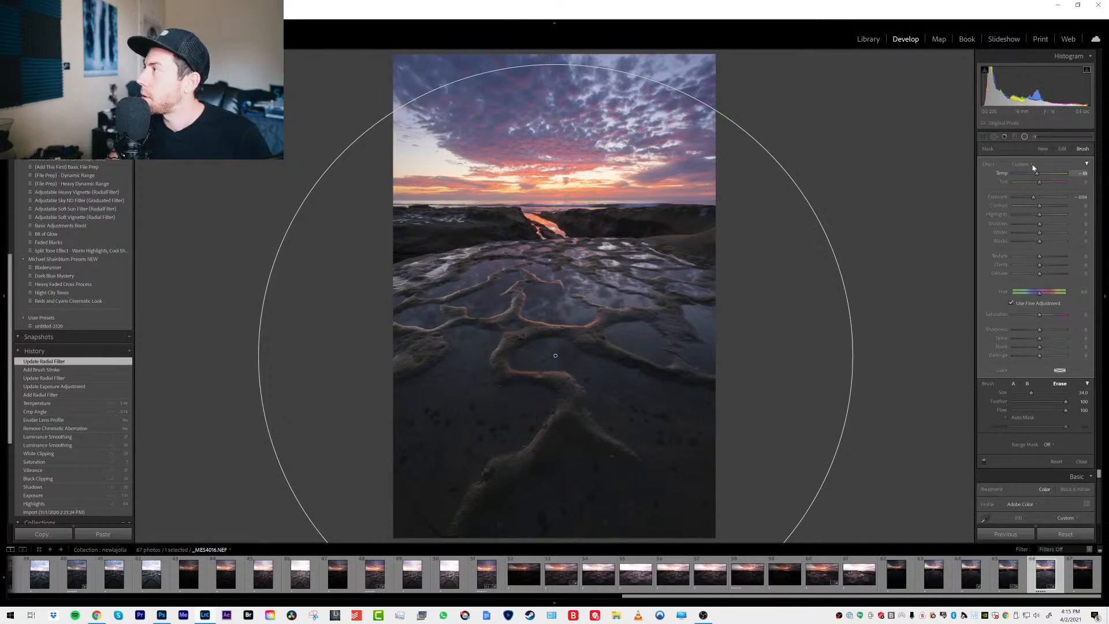
left_click(1025, 137)
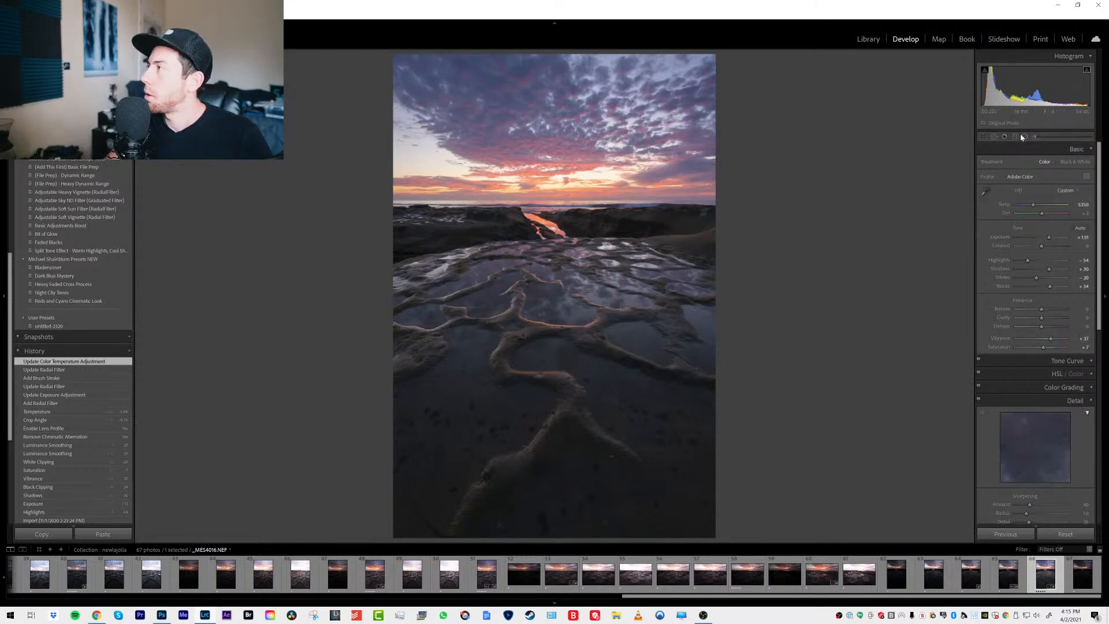
left_click(1035, 137)
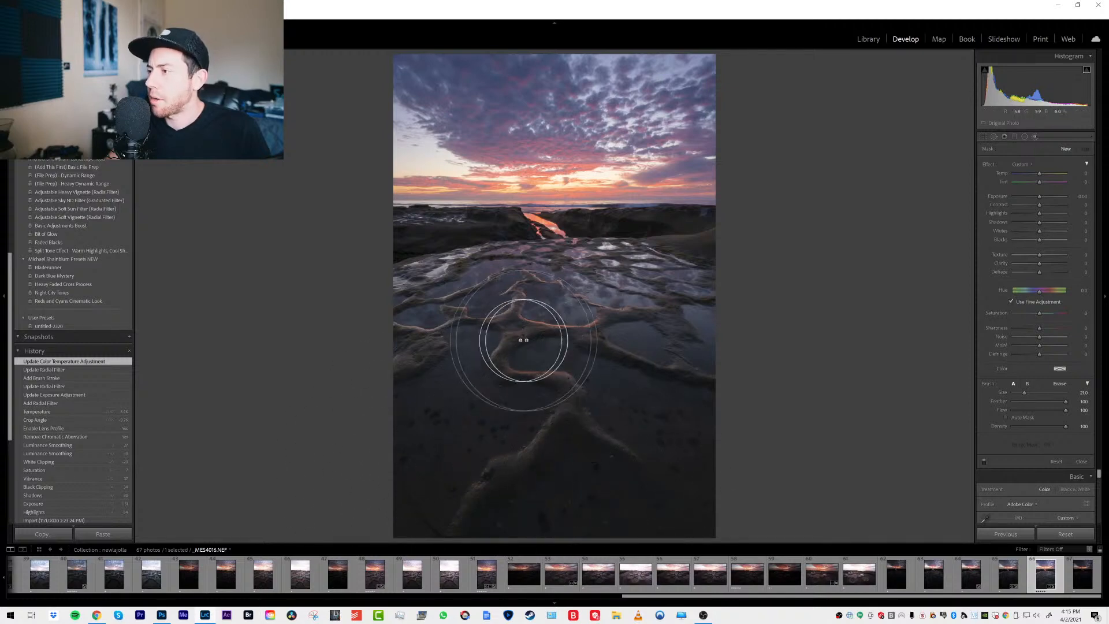
scroll(524, 370, "up", 7)
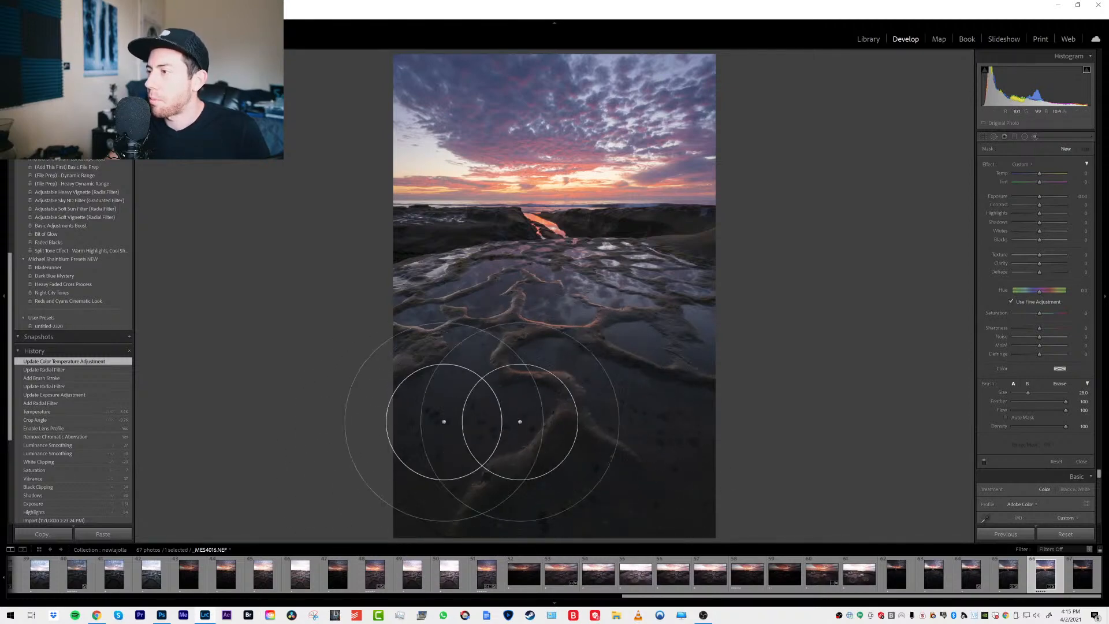
key("m")
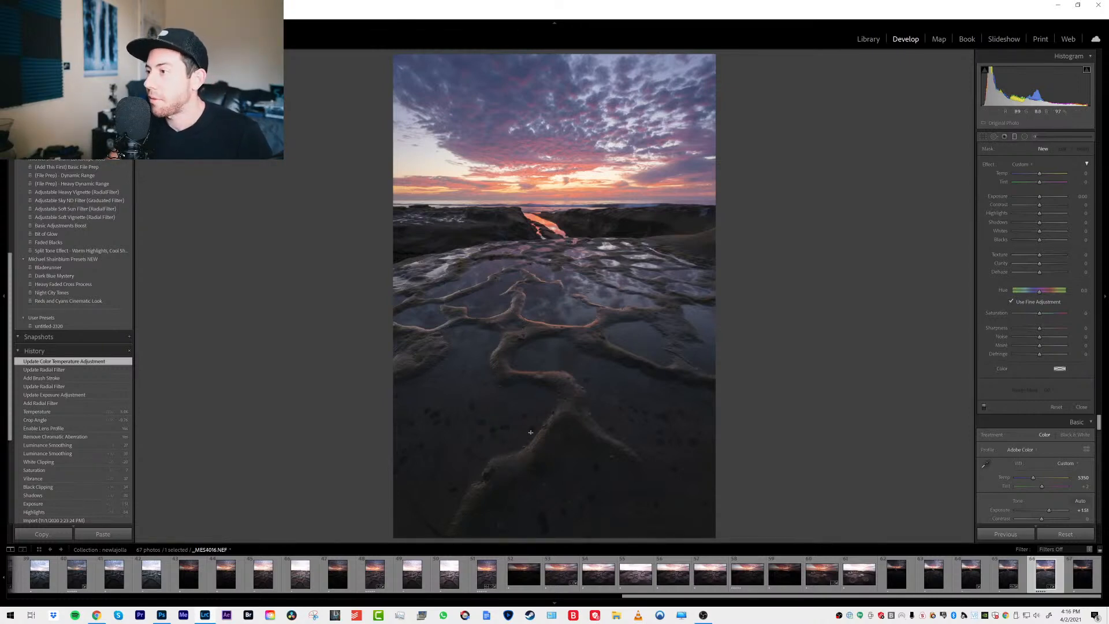
left_click(1013, 134)
Examine the dark foreground ridges, then the water channel and horizon up close for exposure and detail
left_click(501, 487)
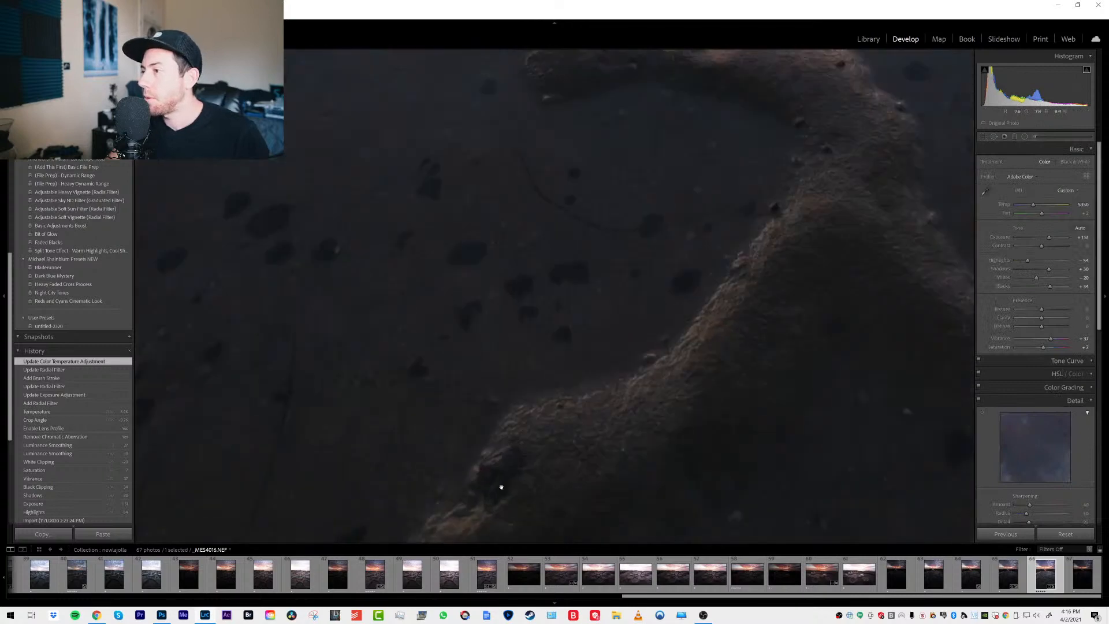
left_click_drag(717, 324, 446, 486)
left_click(496, 381)
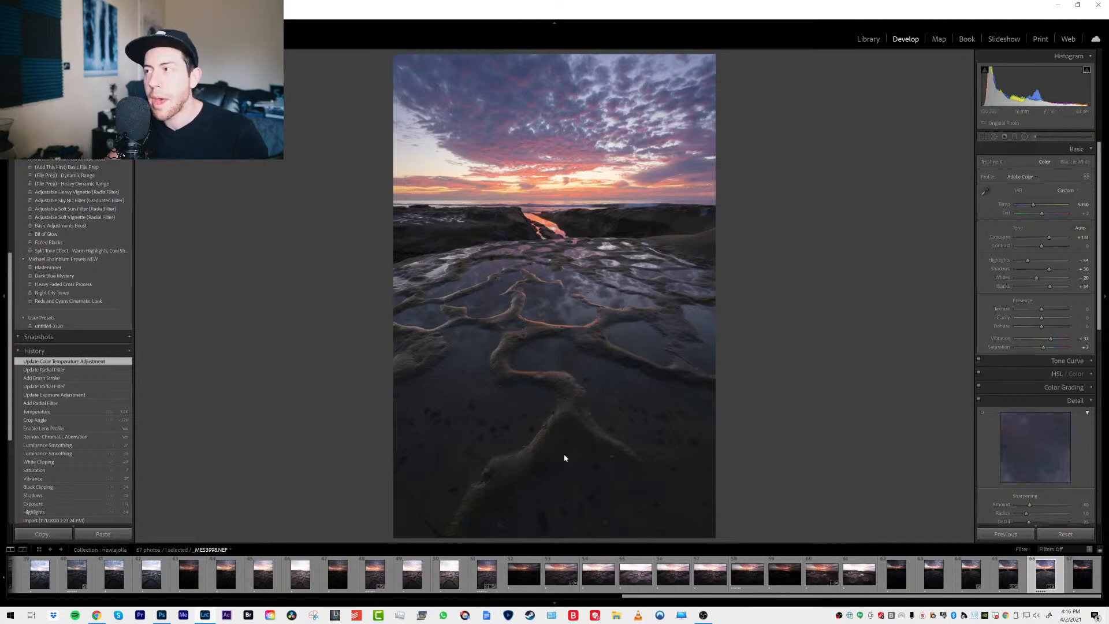
left_click(530, 466)
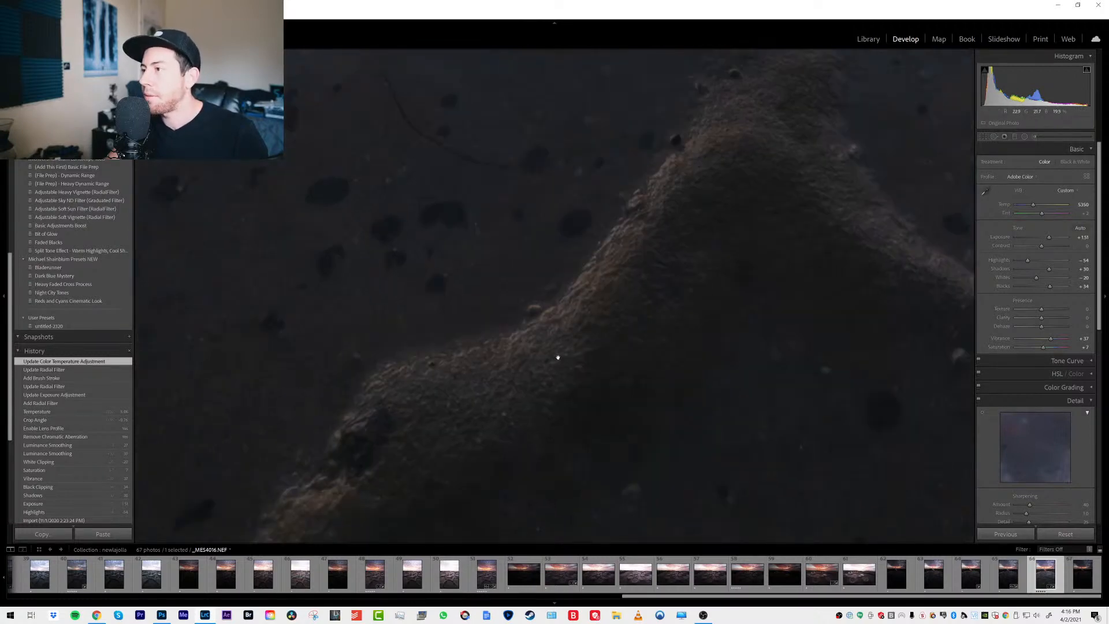
left_click_drag(607, 259, 449, 330)
left_click(434, 156)
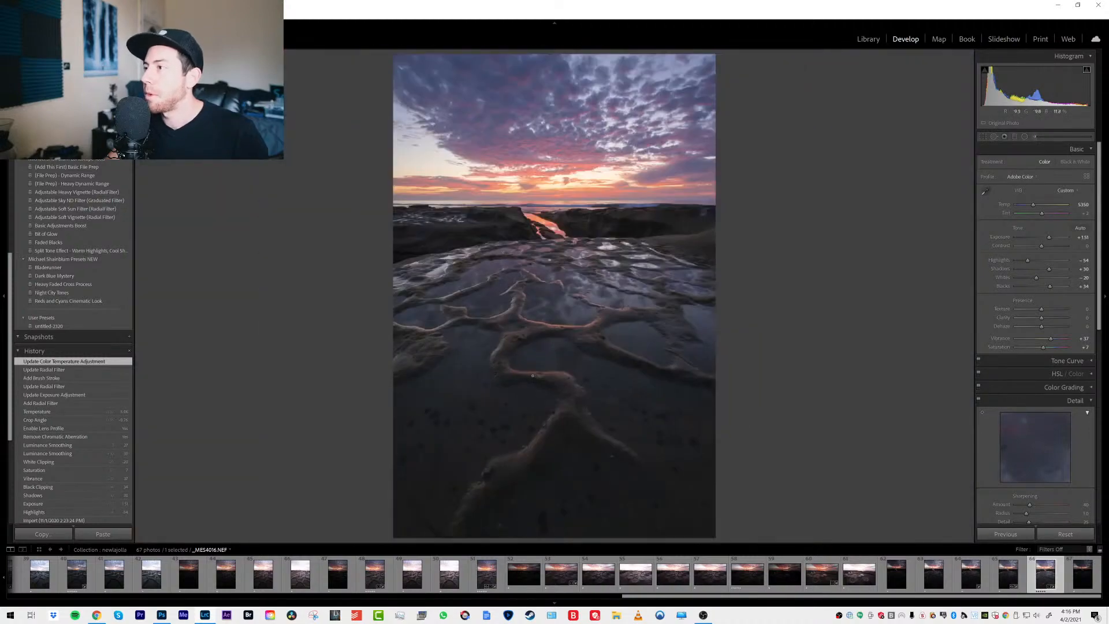
left_click(533, 375)
left_click(499, 338)
left_click(539, 211)
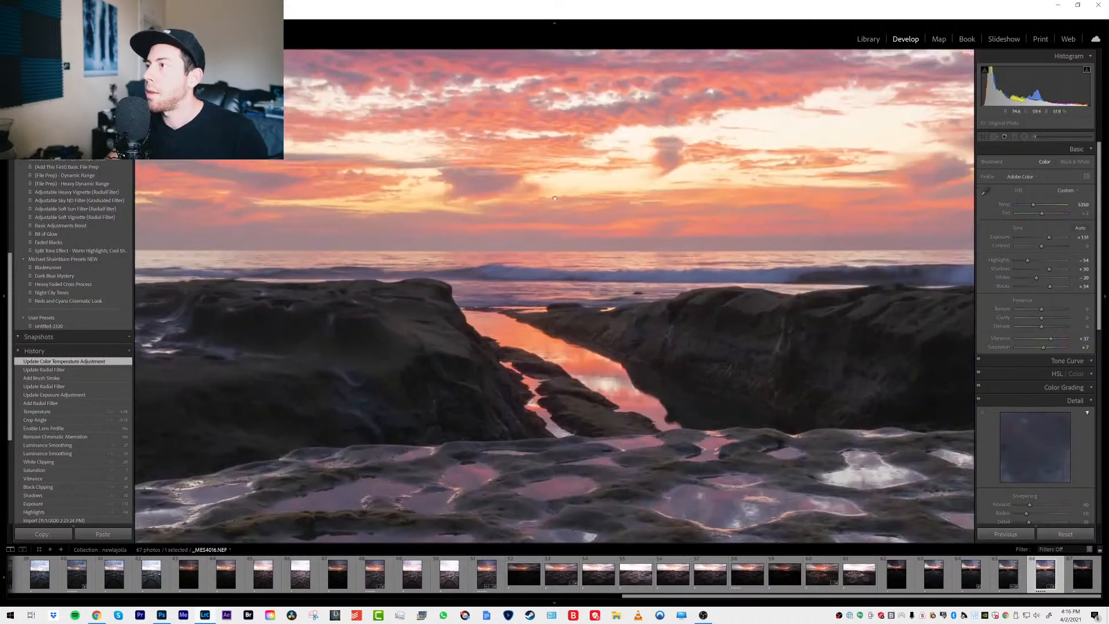
left_click_drag(543, 226, 580, 516)
left_click(581, 516)
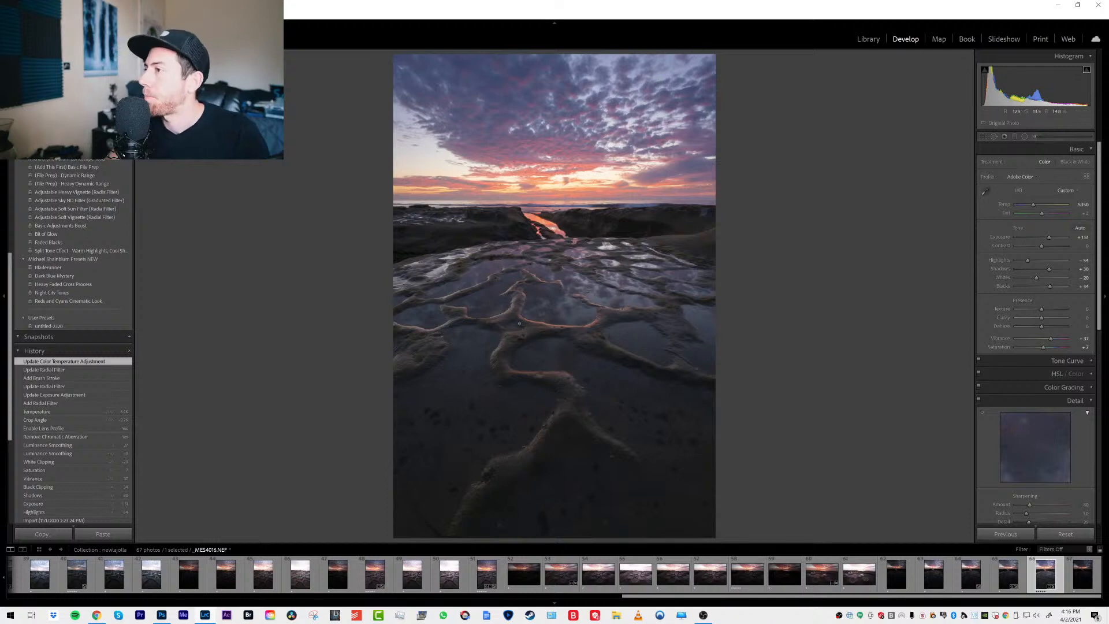
Add a graduated filter from the lower foreground up to the rocks below the horizon, slightly raising its exposure
left_click(1014, 136)
left_click_drag(555, 472, 566, 218)
left_click_drag(638, 216, 637, 216)
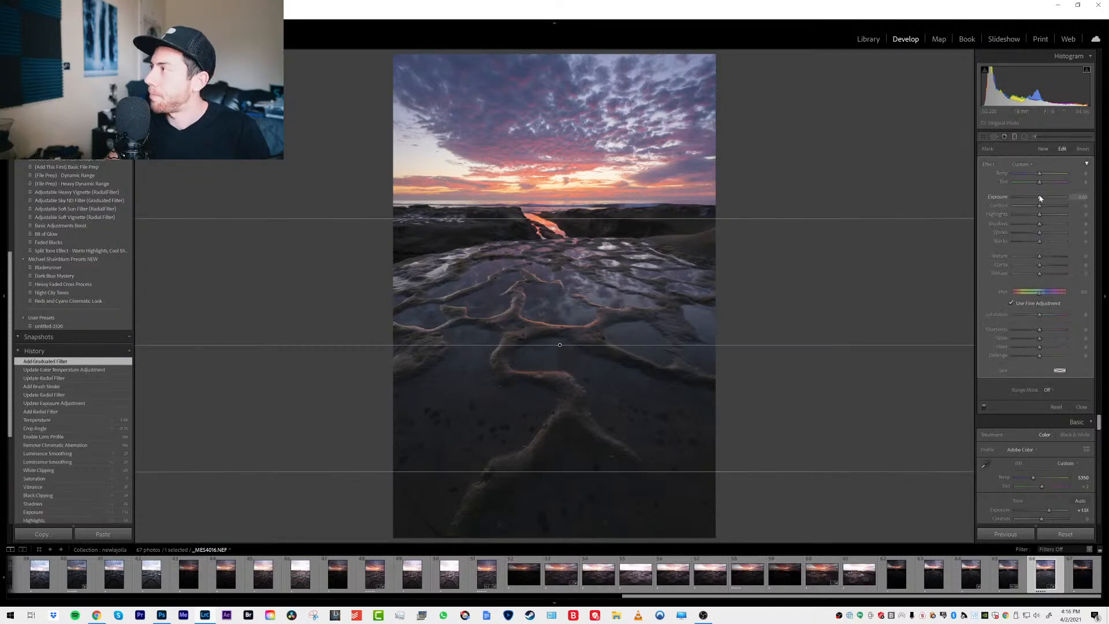
left_click_drag(1039, 197, 1042, 199)
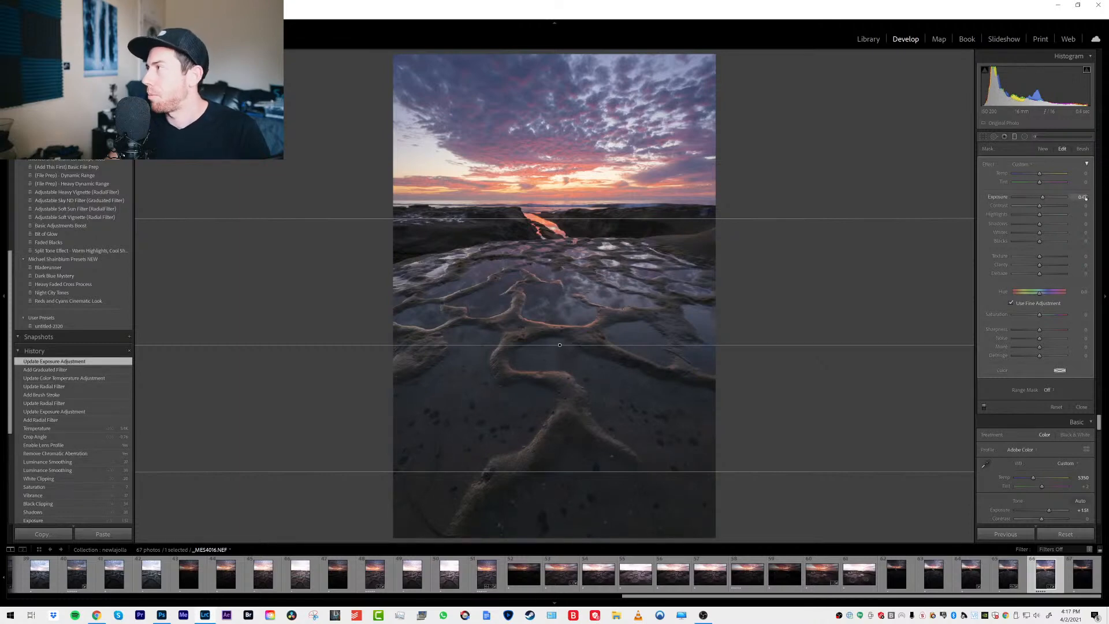
left_click(1015, 137)
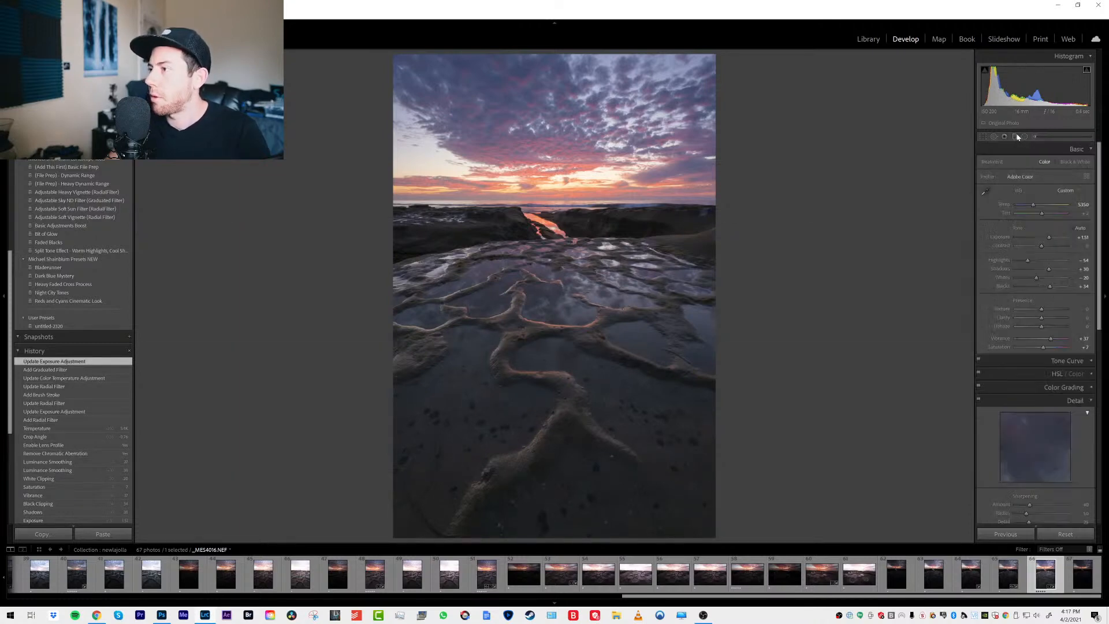
Paint a size 25 adjustment brush stroke over the foreground ridges and set its clarity to 16
left_click(1034, 136)
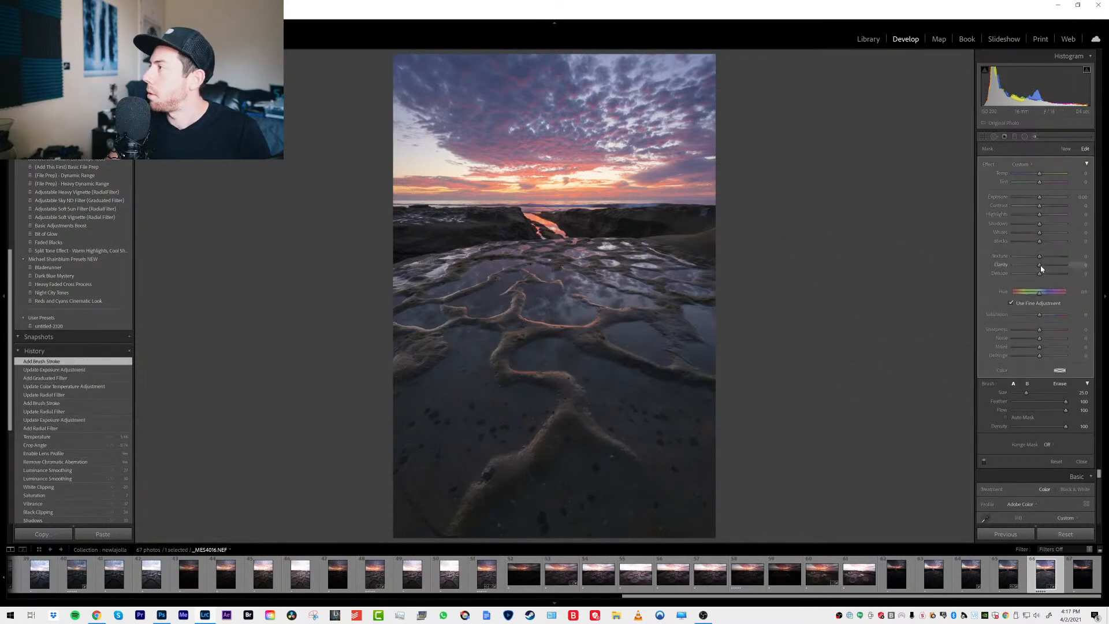
mouse_move(1039, 264)
left_mouse_down()
mouse_move(1070, 260)
mouse_move(1048, 266)
left_mouse_up()
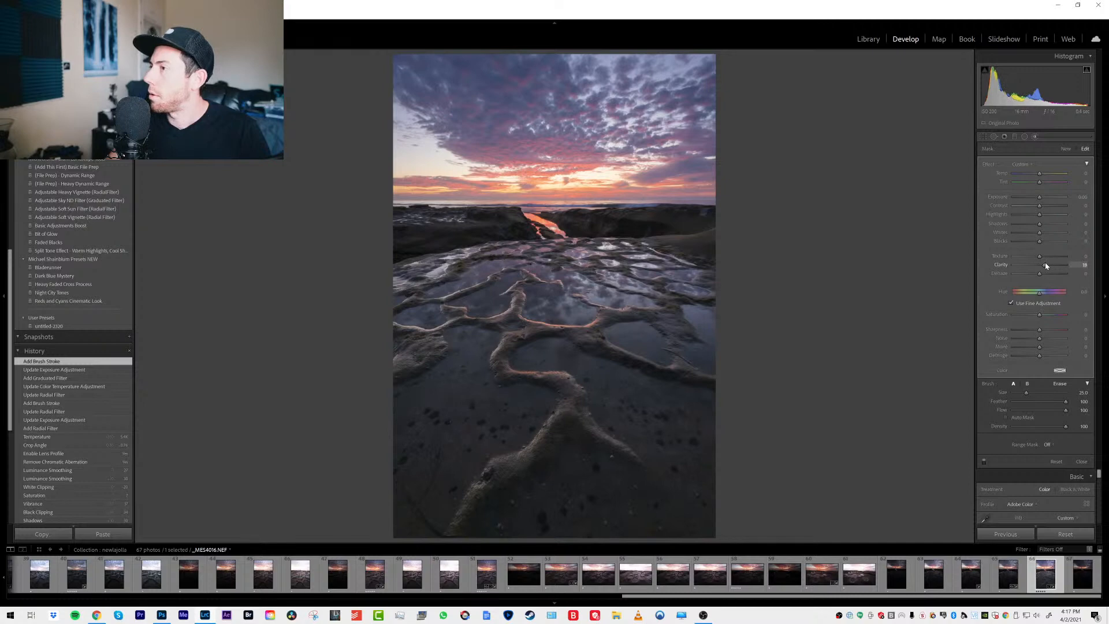
left_click_drag(1046, 265, 1043, 263)
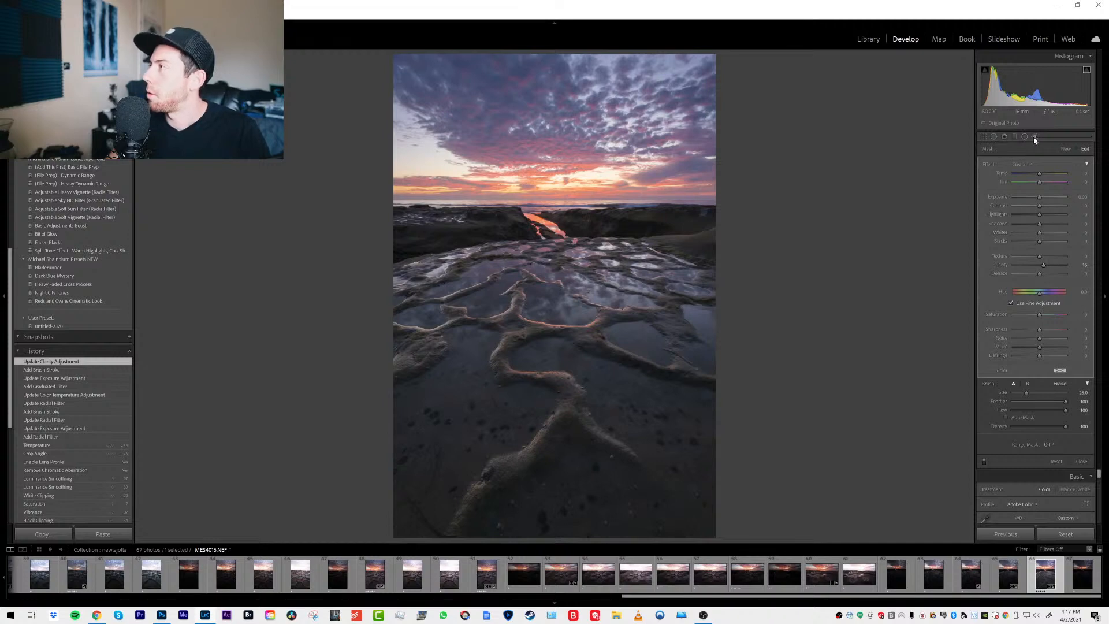
key("k")
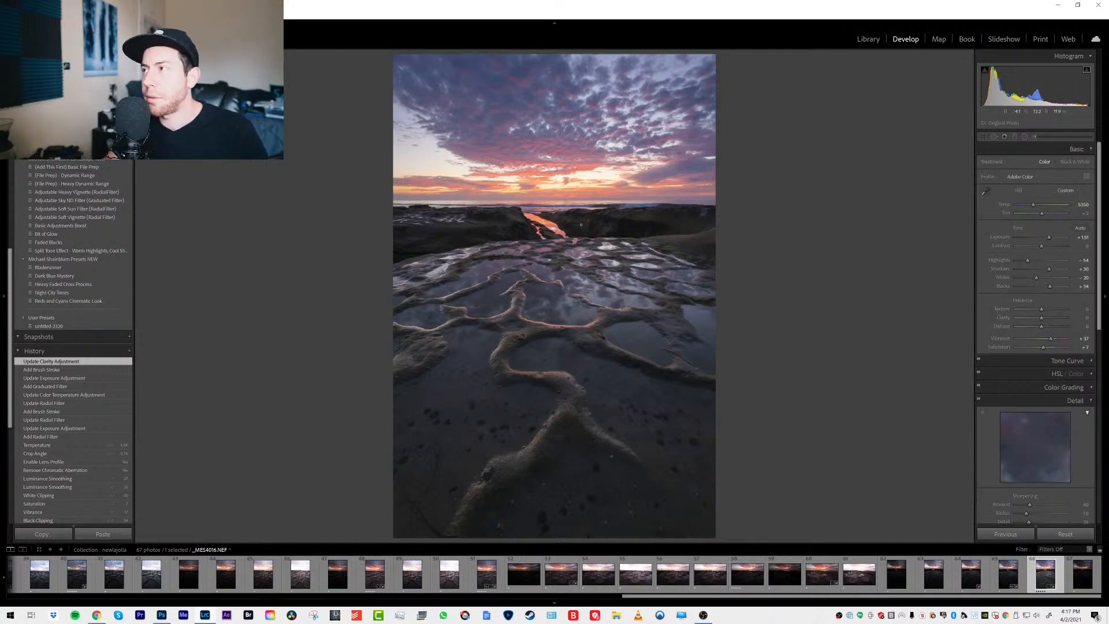
Paint the dark rocks along the horizon with a size 16 adjustment brush, setting shadows to 17 and blacks to 21
left_click(1035, 136)
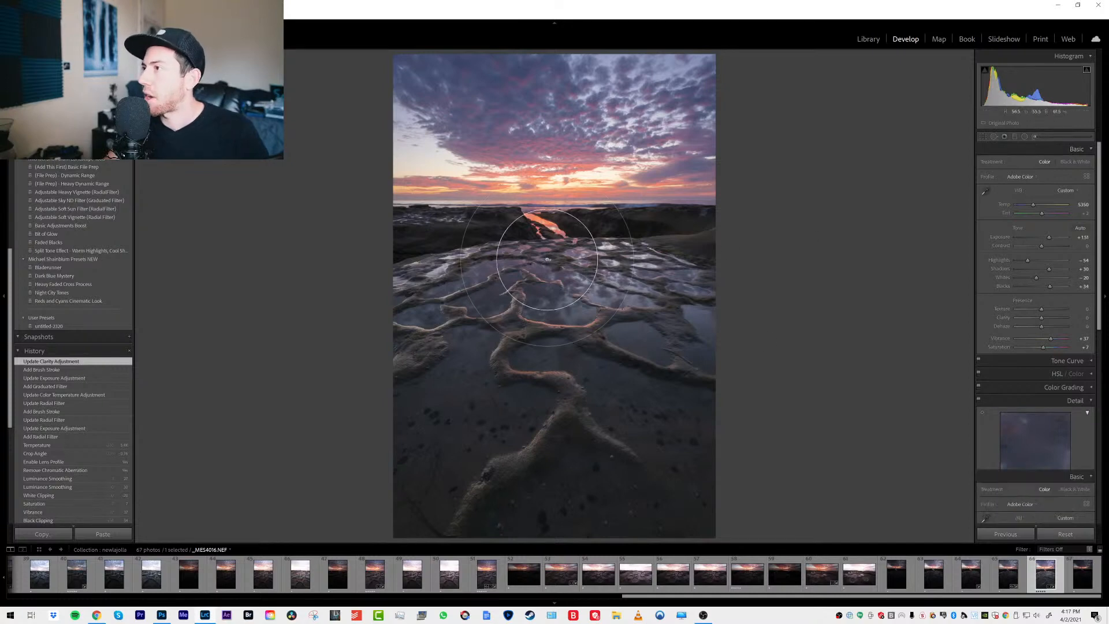
scroll(524, 238, "down", 9)
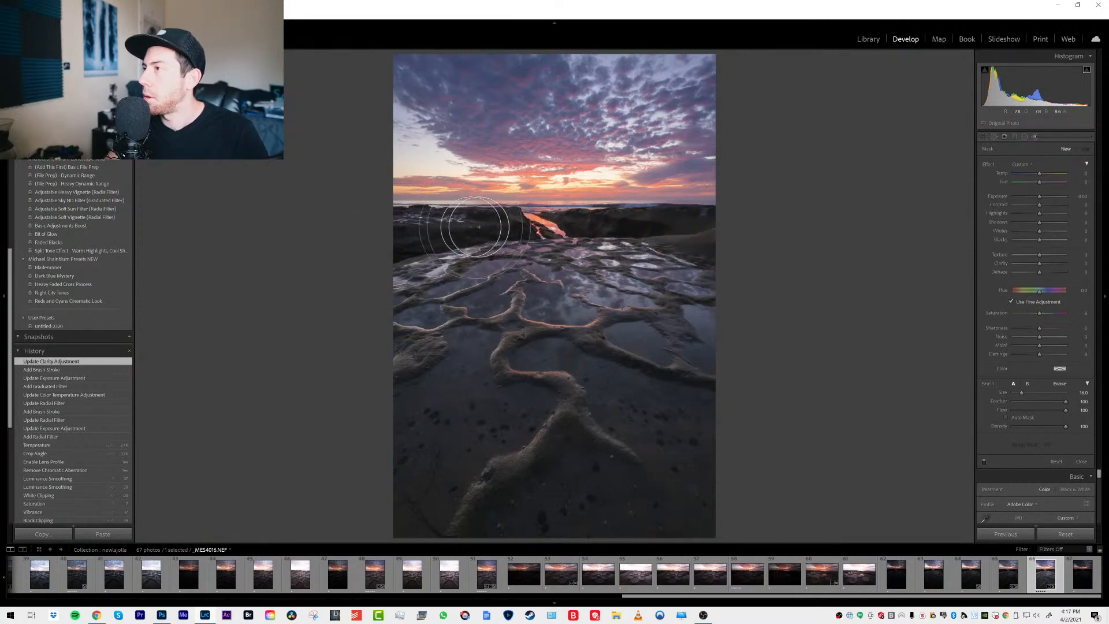
left_click_drag(500, 214, 832, 212)
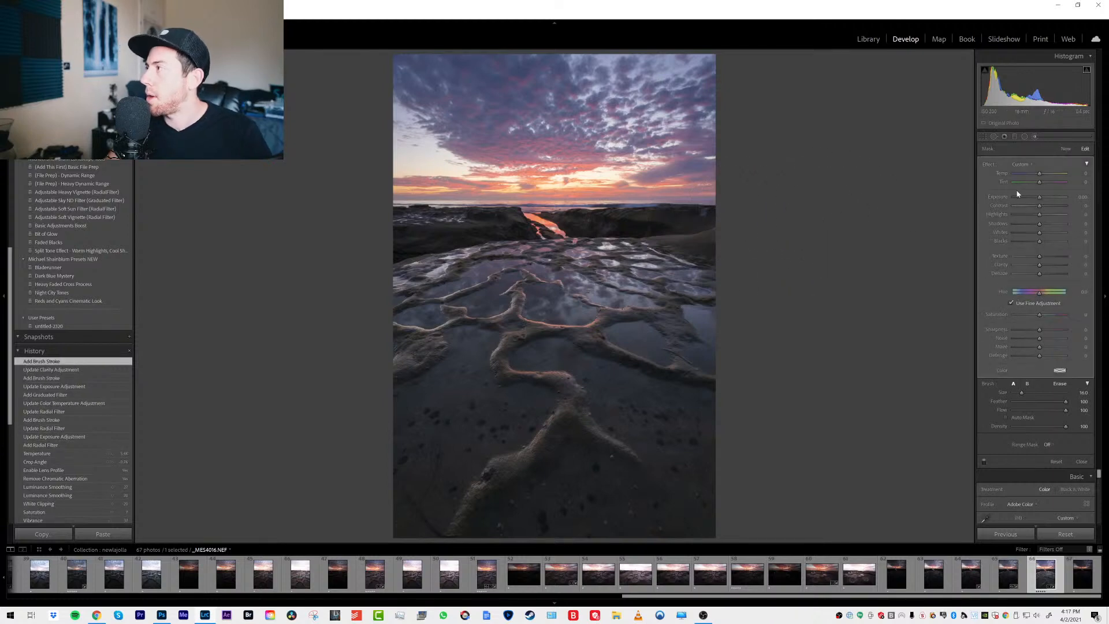
left_click_drag(1040, 227, 1044, 245)
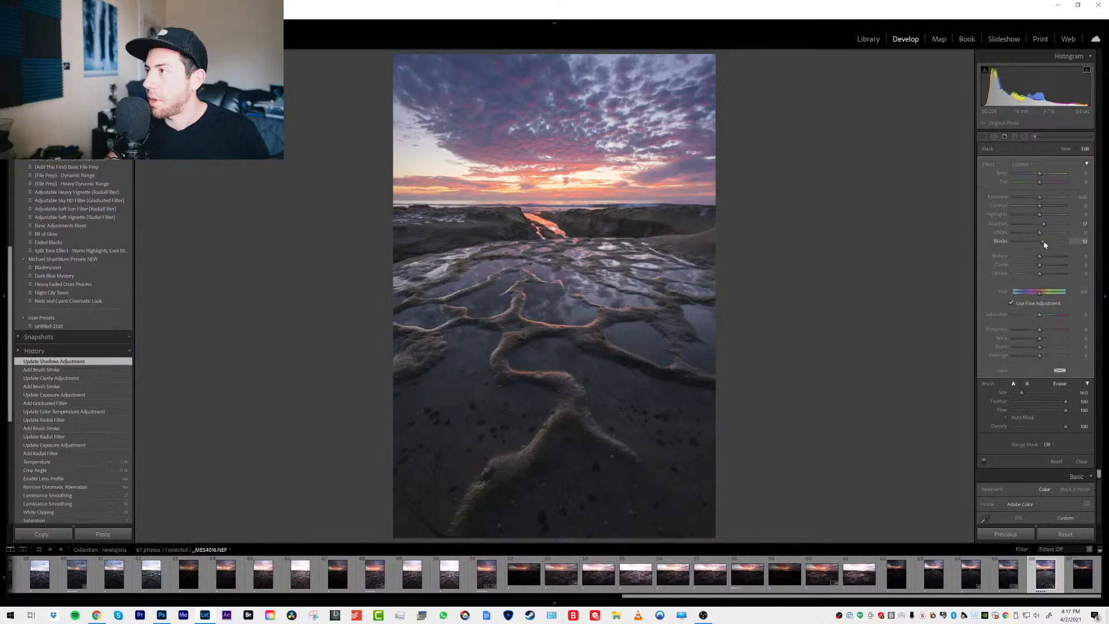
left_click_drag(1045, 243, 1046, 242)
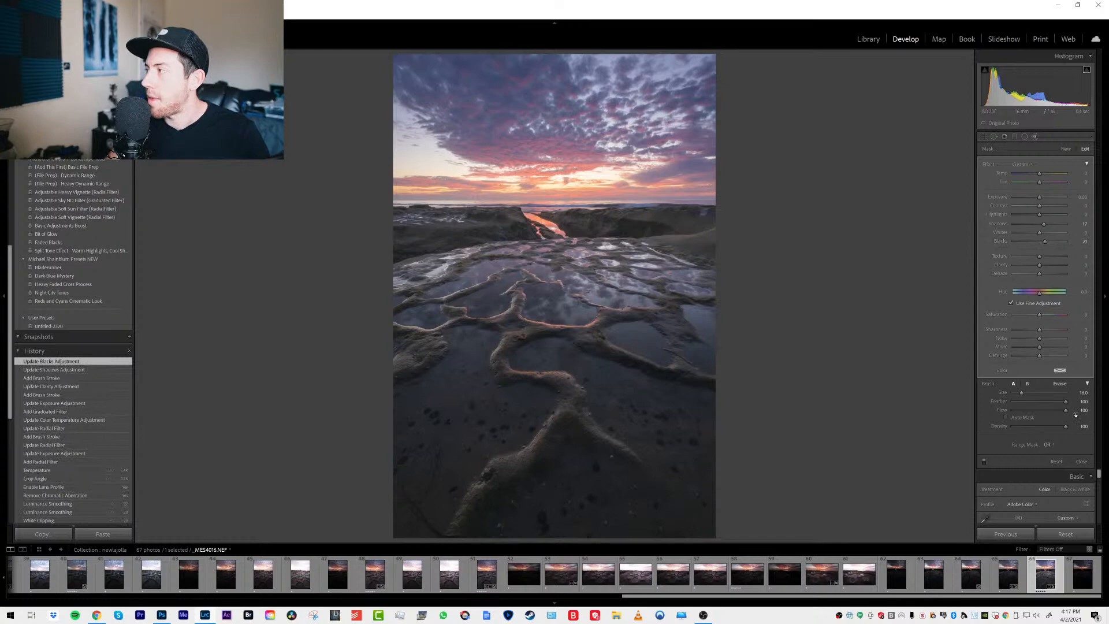
Limit the horizon rock brush to darker tones with a Luminance range mask, and slightly reduce its blacks and shadows
left_click(1047, 445)
left_click(1050, 474)
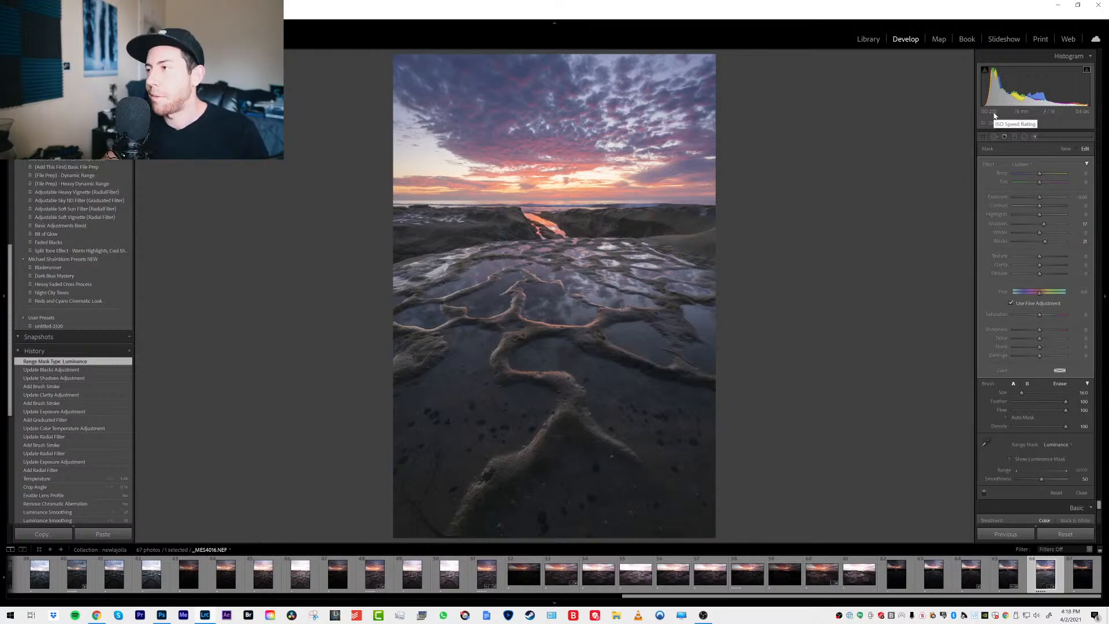
left_click(1010, 459)
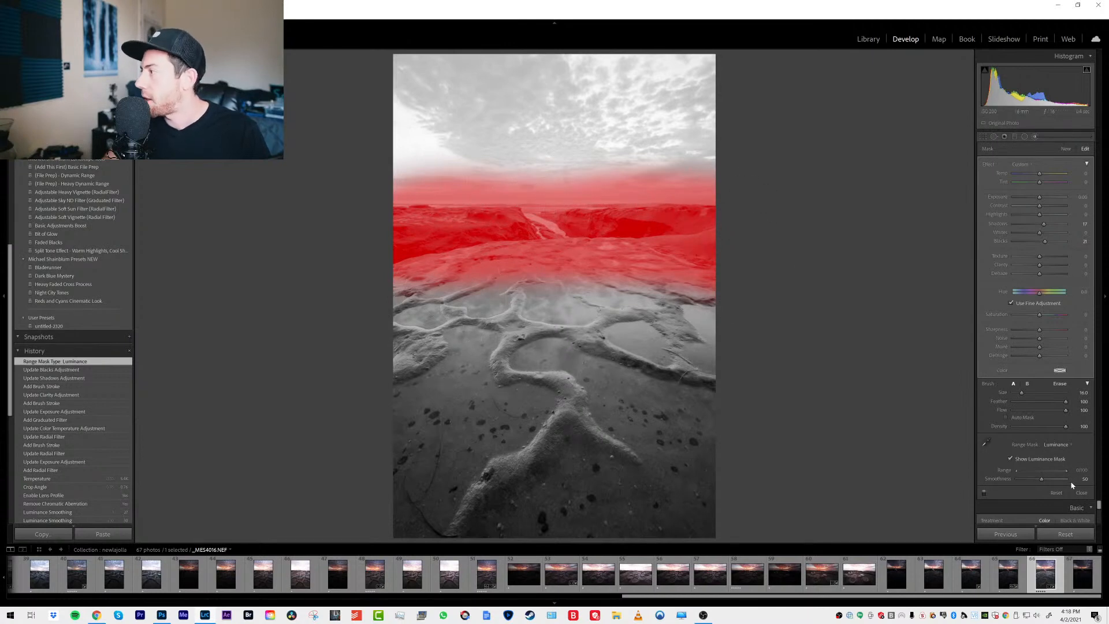
left_click_drag(1067, 474, 1046, 473)
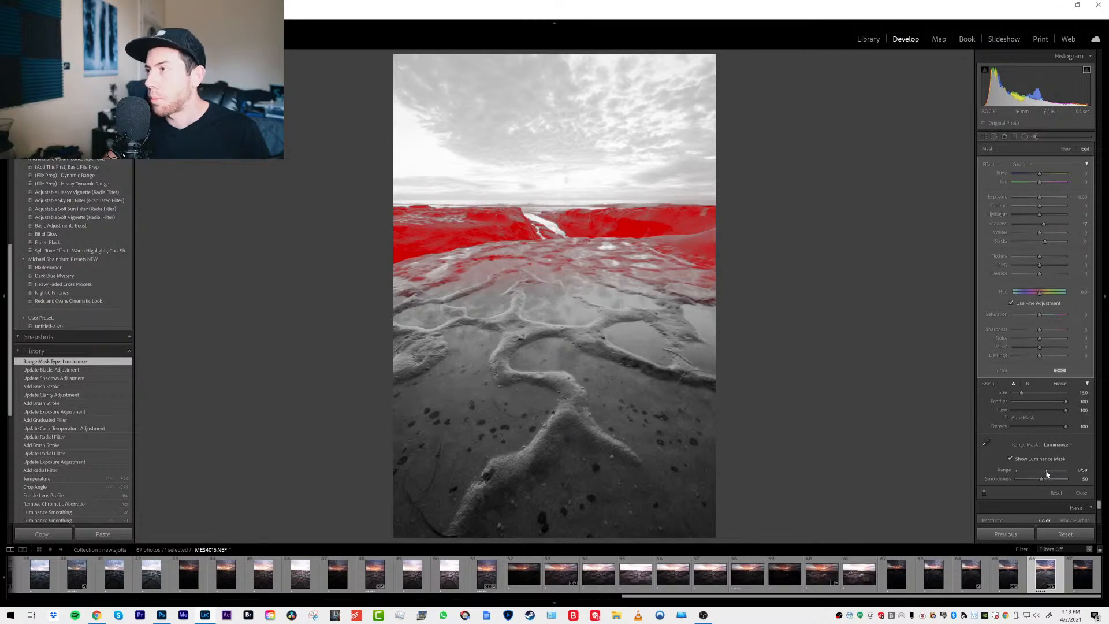
left_click(1010, 460)
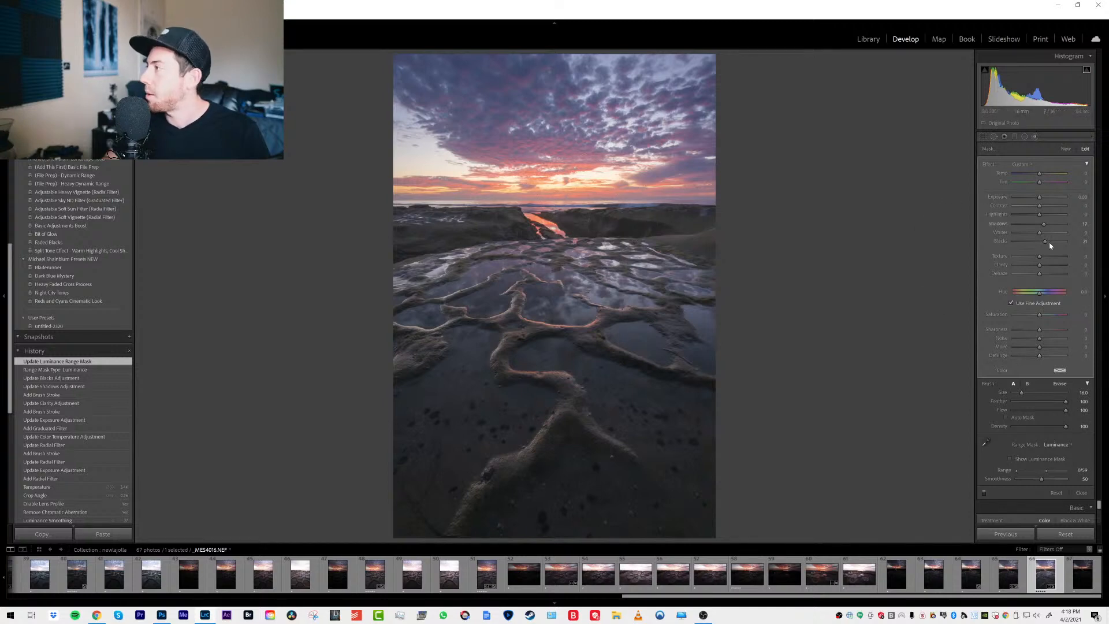
left_click_drag(1045, 241, 1043, 224)
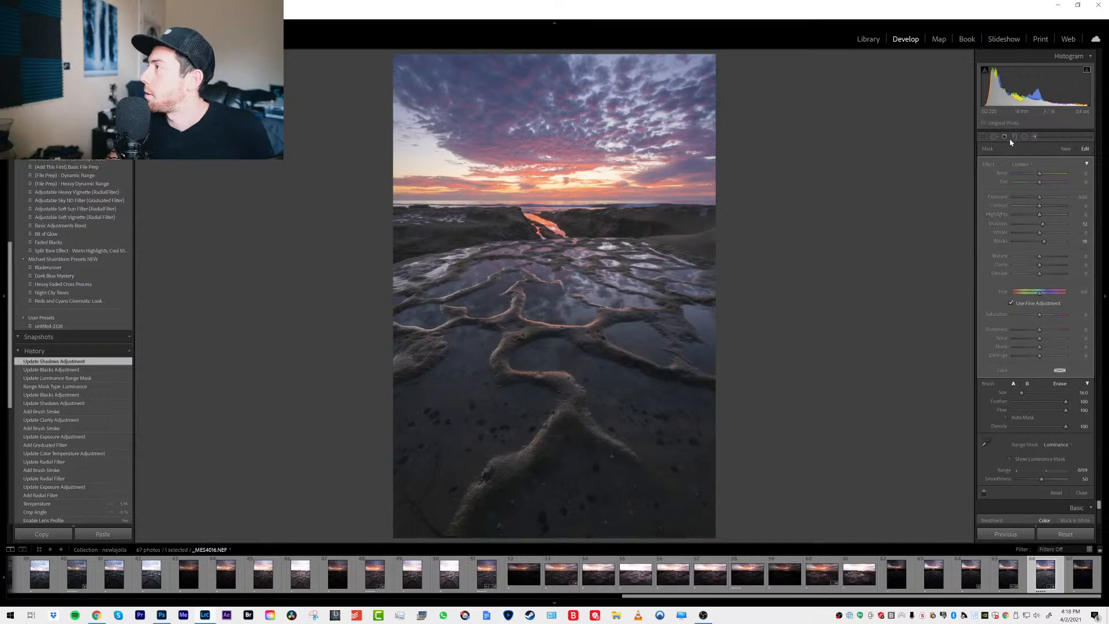
Shift the large foreground radial filter slightly up and to the right, and lower its exposure to about -1.2
left_click(1024, 136)
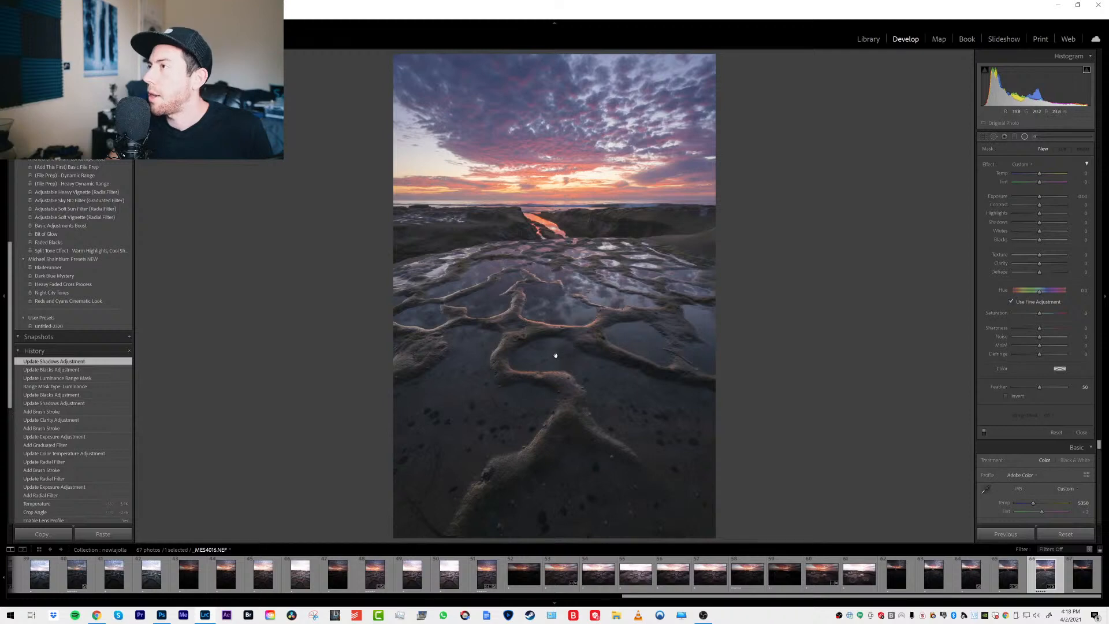
left_click_drag(555, 355, 768, 563)
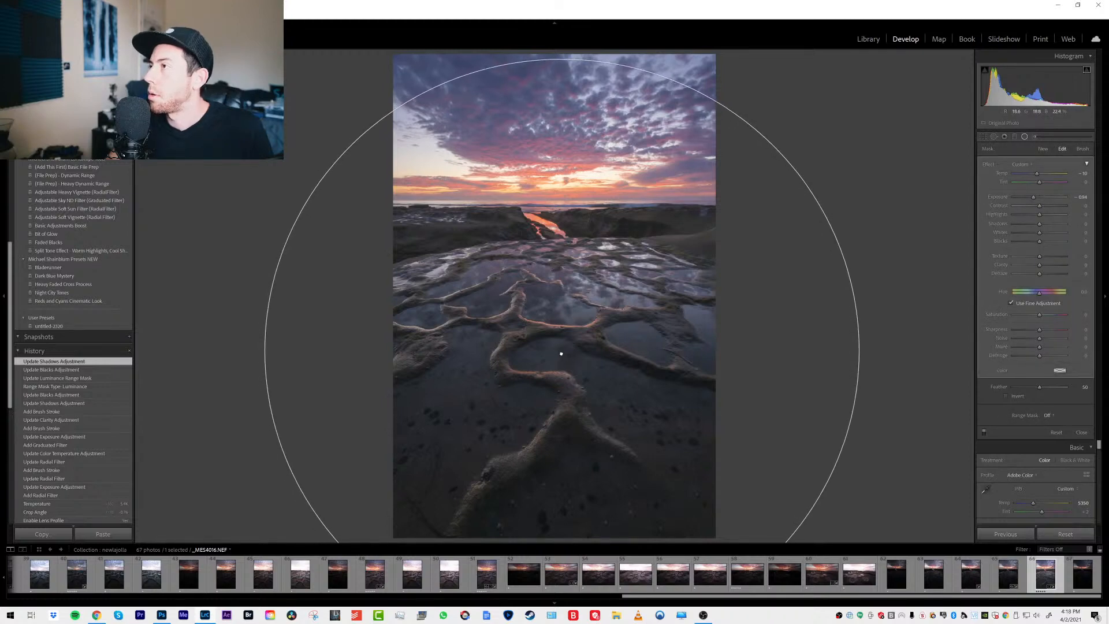
left_click_drag(560, 354, 561, 355)
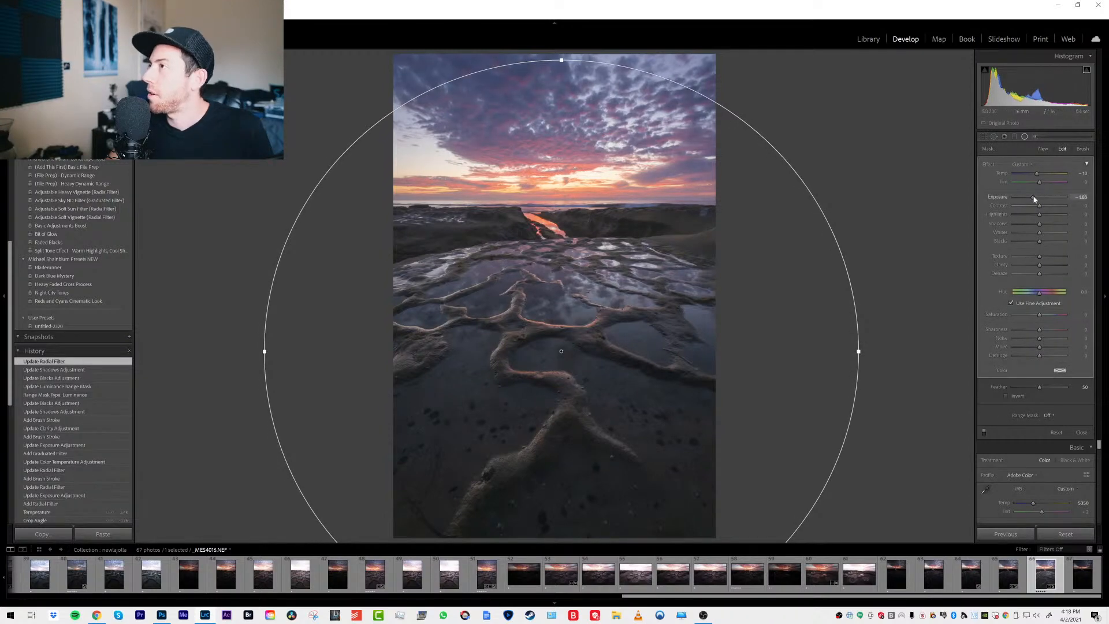
left_click_drag(1034, 198, 1033, 198)
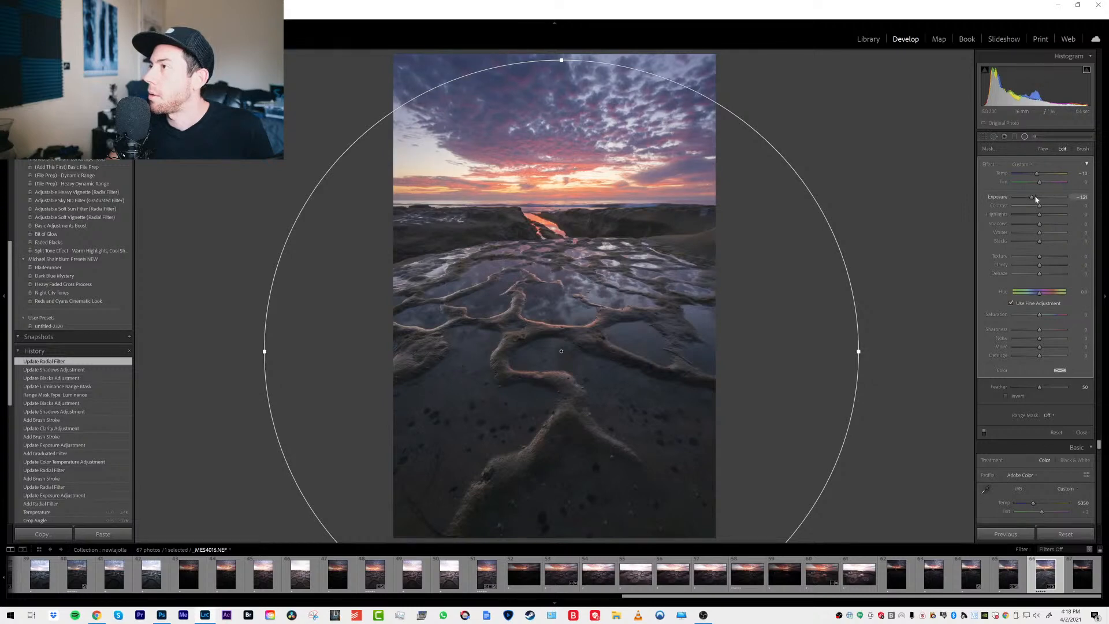
left_click(1024, 138)
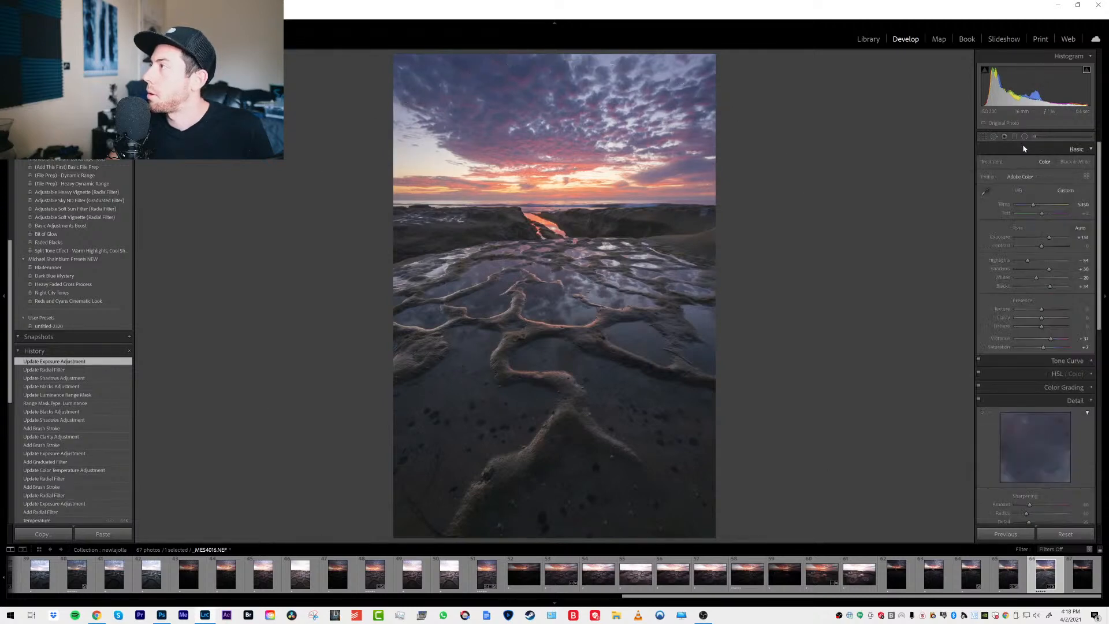
key("shift+m")
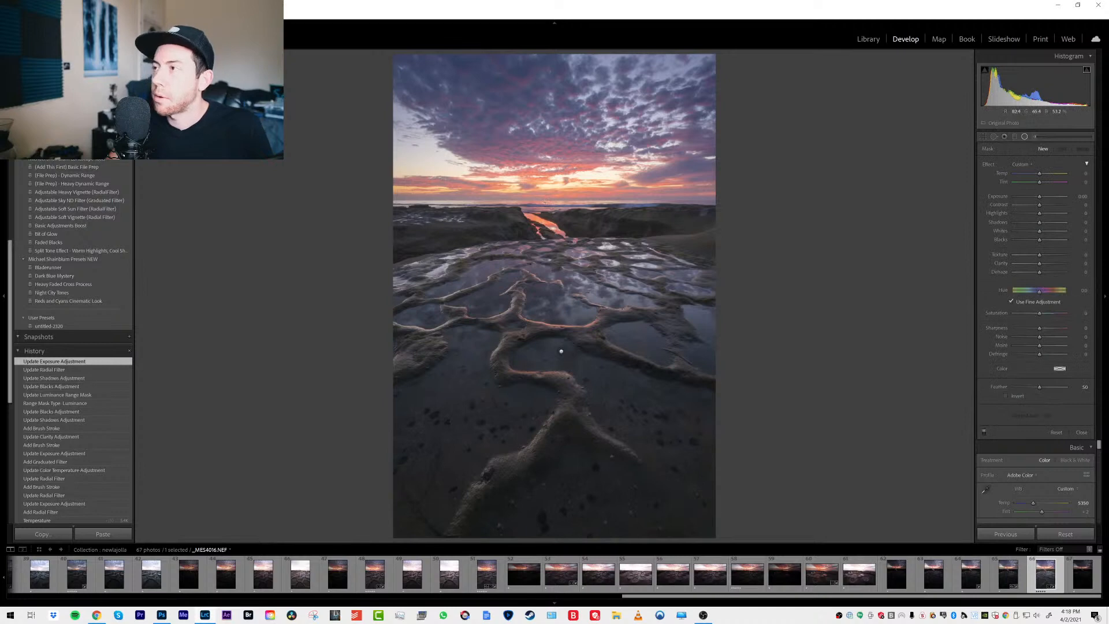
Add a wide, flat elliptical radial filter spanning beyond both image edges, centred on the sunset glow just above the horizon
left_click_drag(545, 202, 859, 146)
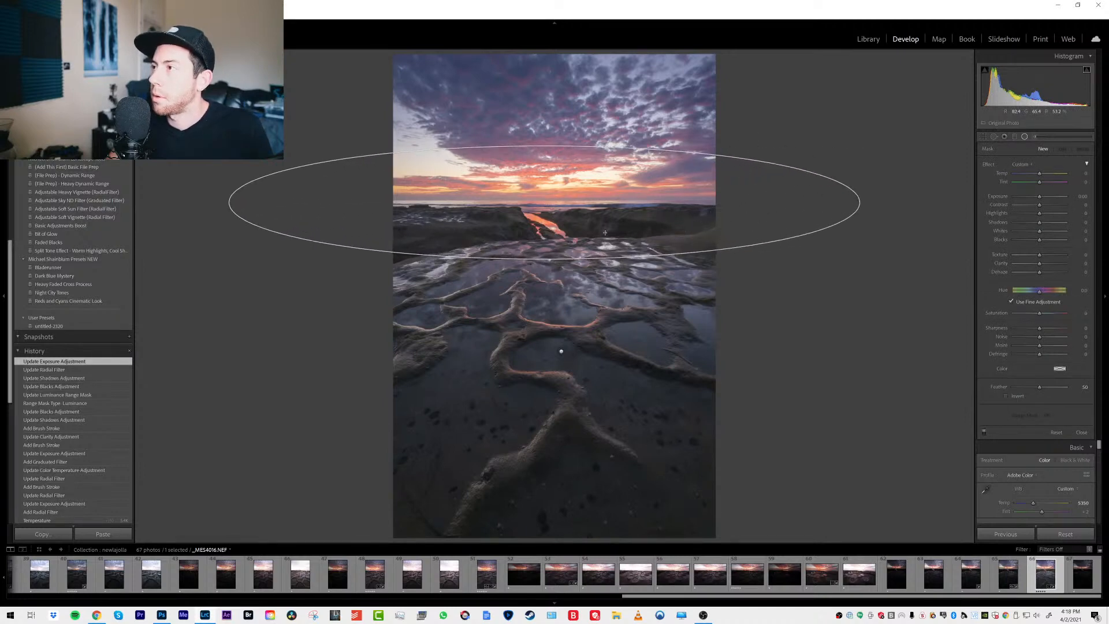
left_click_drag(545, 202, 549, 193)
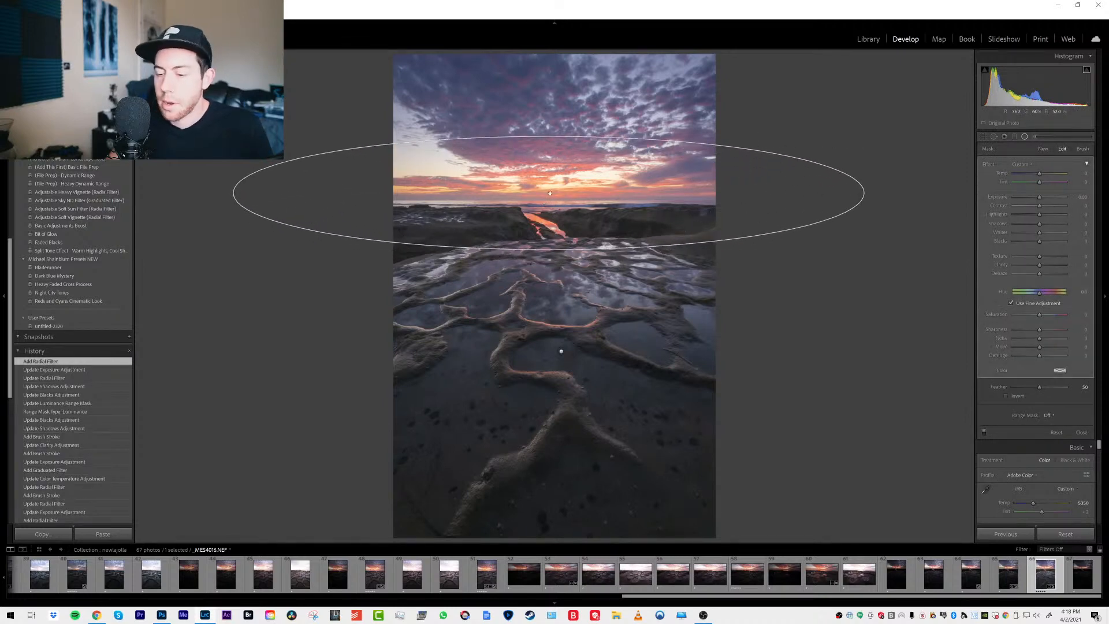
mouse_move(549, 193)
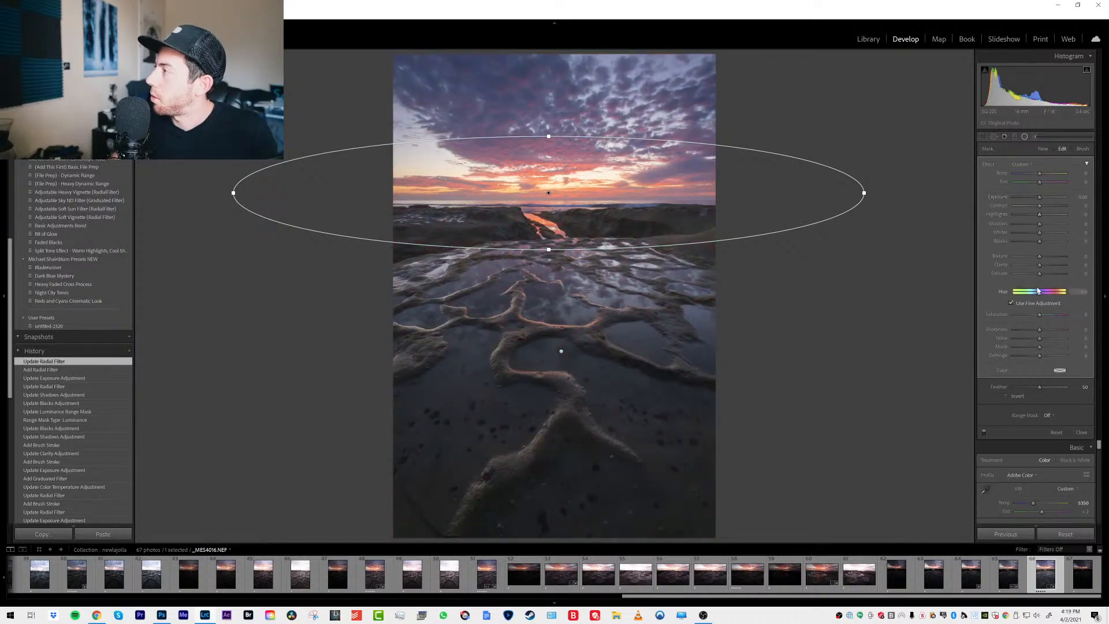
Confine the horizon radial filter to the inside of its ellipse, set contrast to 12, and slightly lower its dehaze and clarity
left_click_drag(1040, 273, 1037, 277)
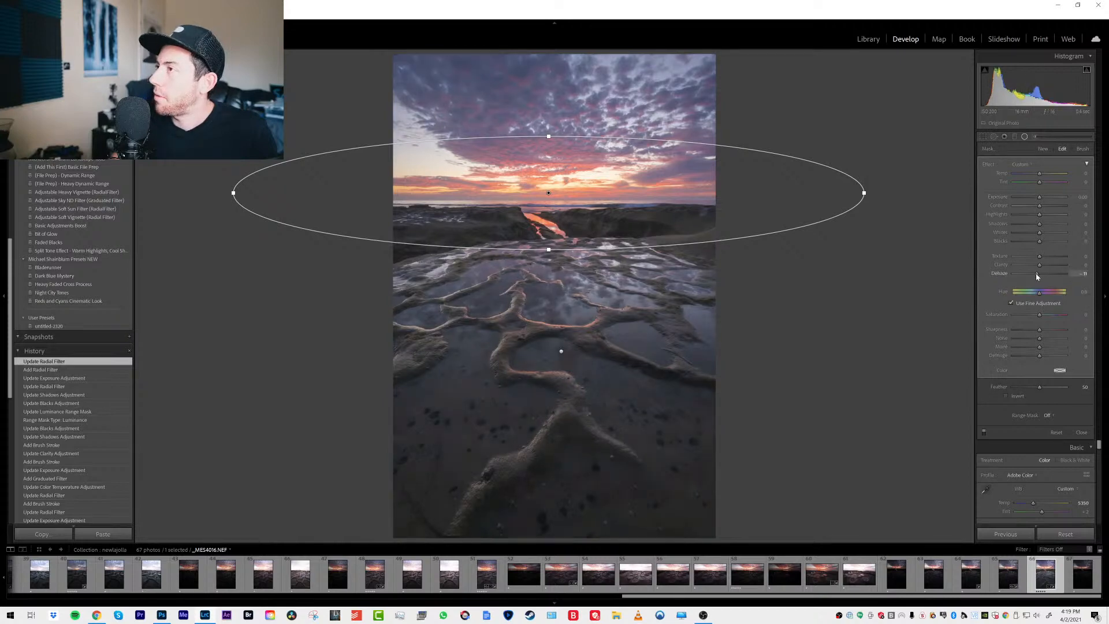
left_click(1007, 396)
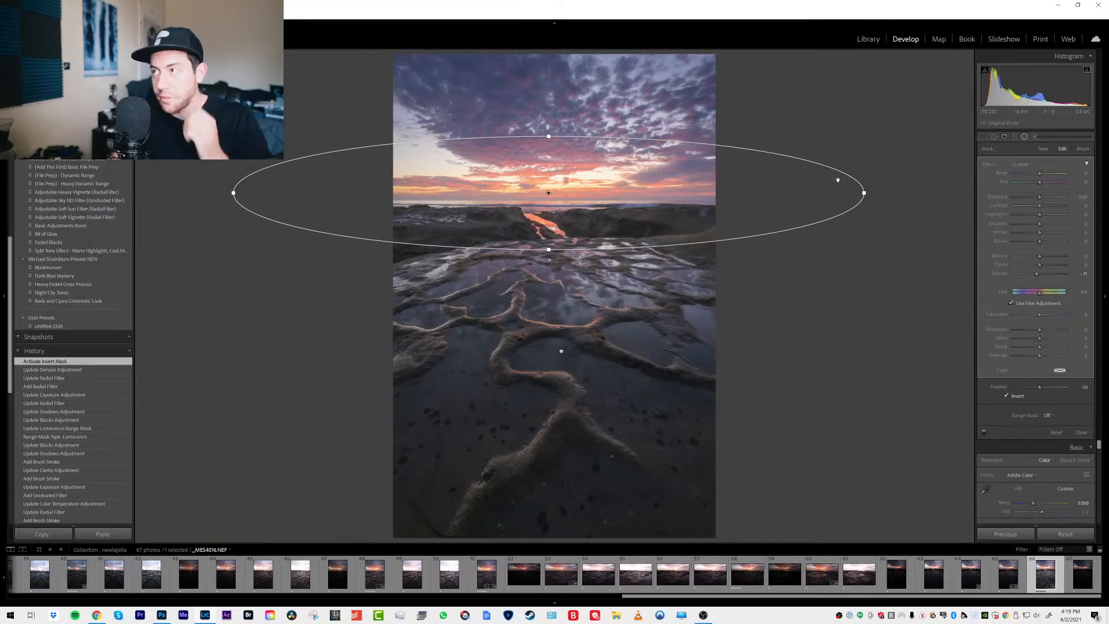
left_click_drag(1040, 205, 1045, 208)
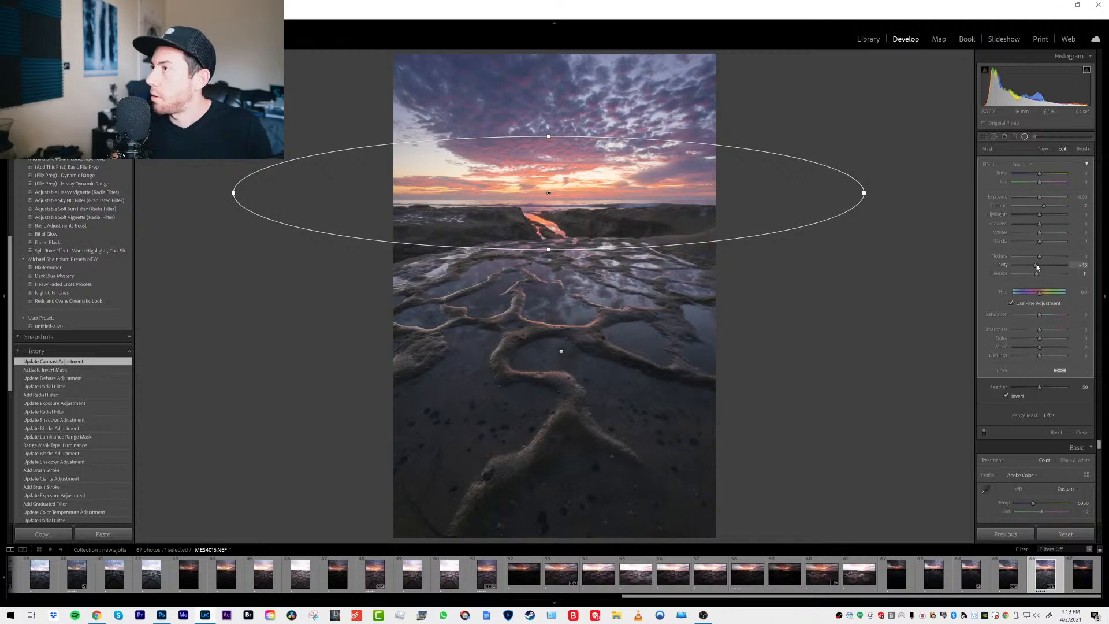
left_click(1024, 137)
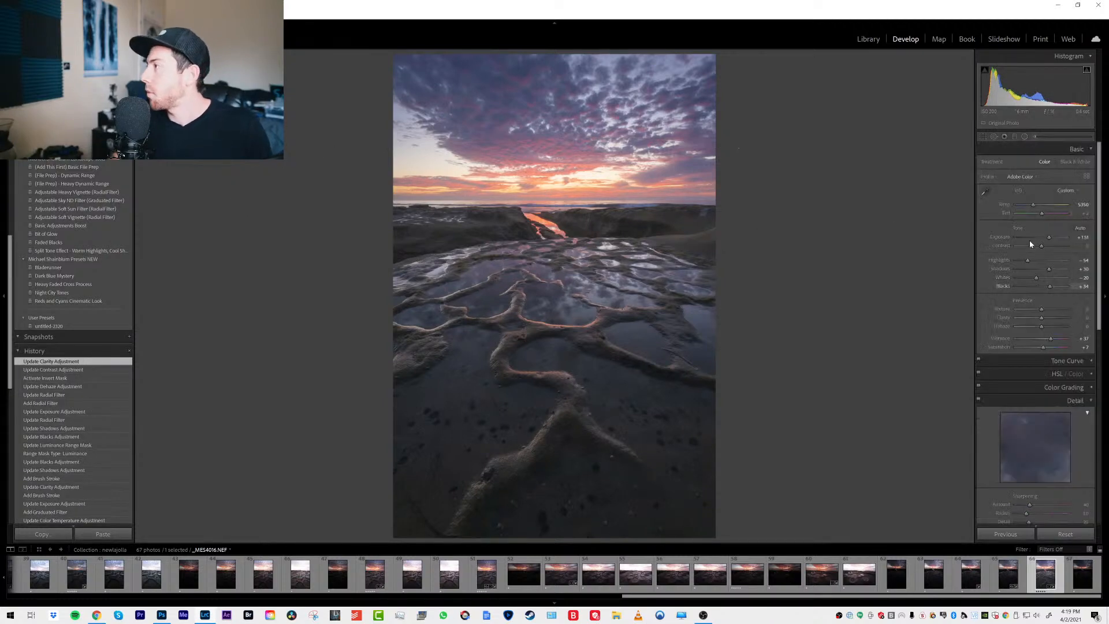
Paint a size 16 adjustment brush stroke across the bright sky along the horizon, setting whites to -16 and slightly lowering highlights
key("k")
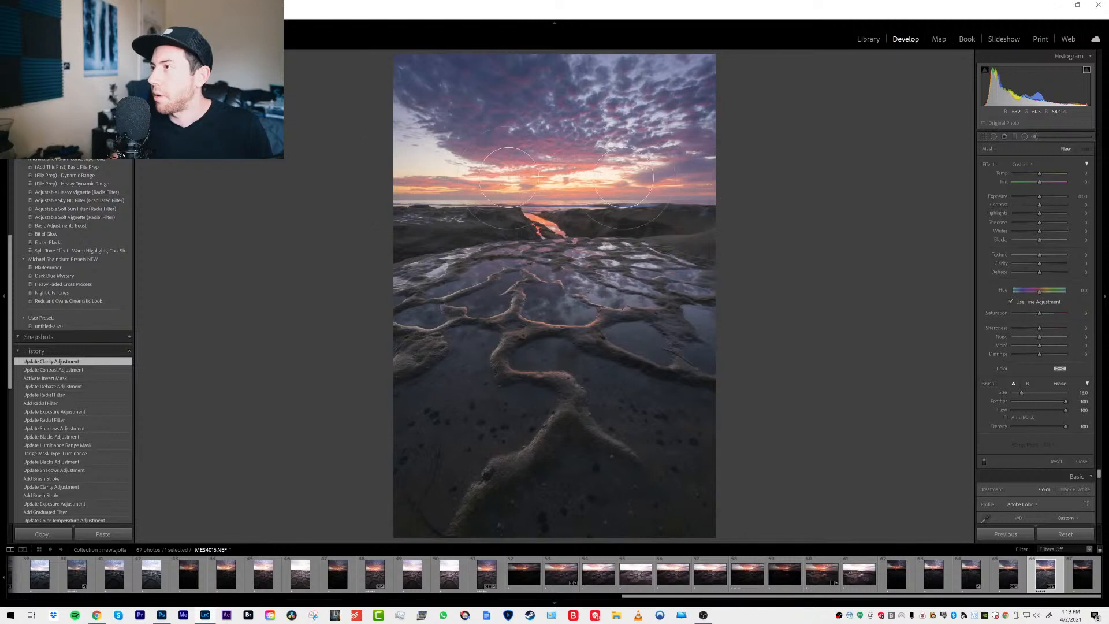
left_click(746, 178)
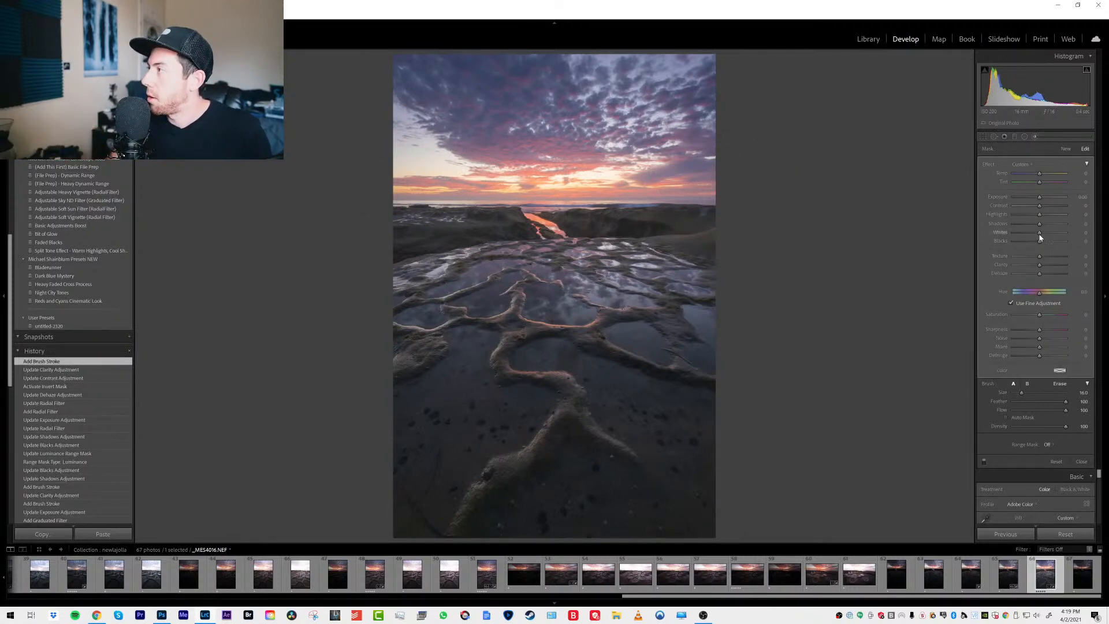
left_click_drag(1039, 233, 1037, 217)
Limit the sky brush to bright tones with a 76/100 Luminance range mask, and fine-tune its whites to -20 and its highlights slightly upward
left_click(1047, 444)
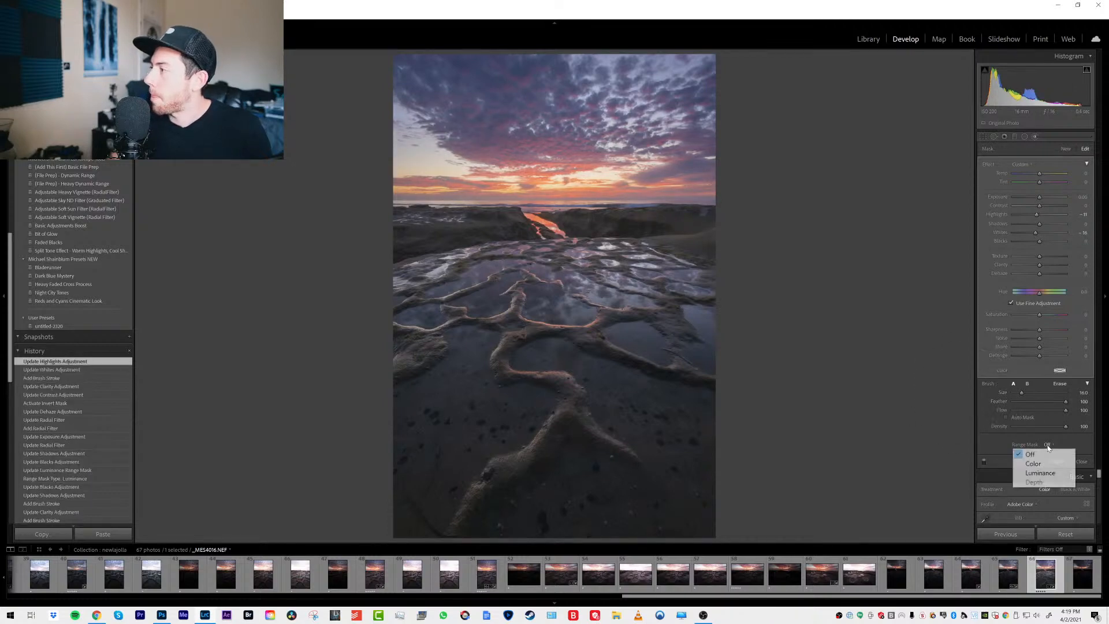
left_click(1040, 473)
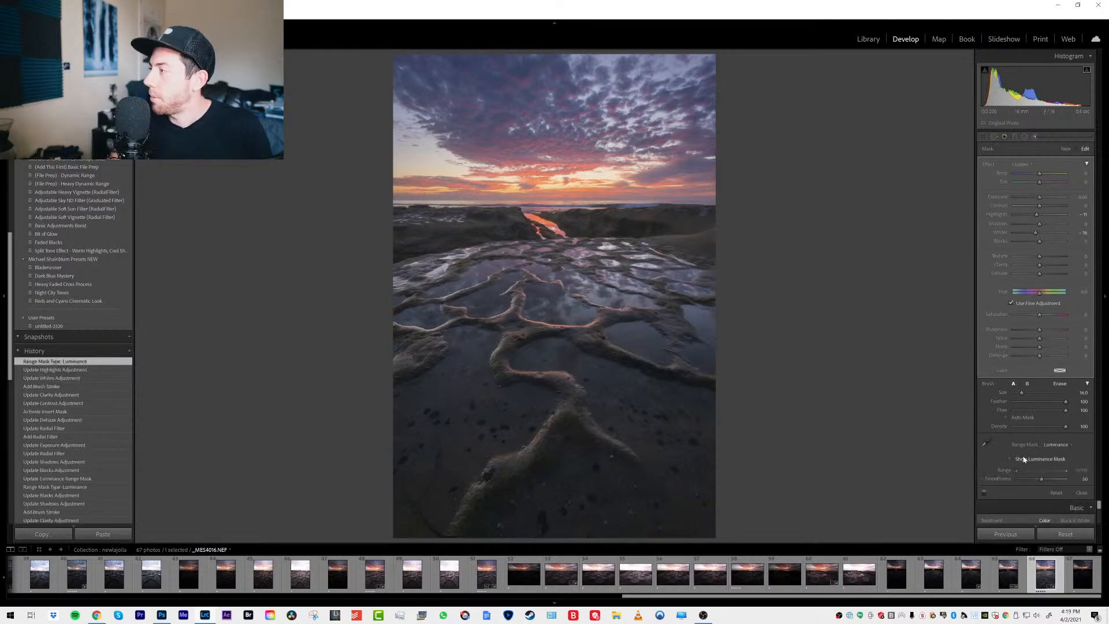
left_click(1023, 460)
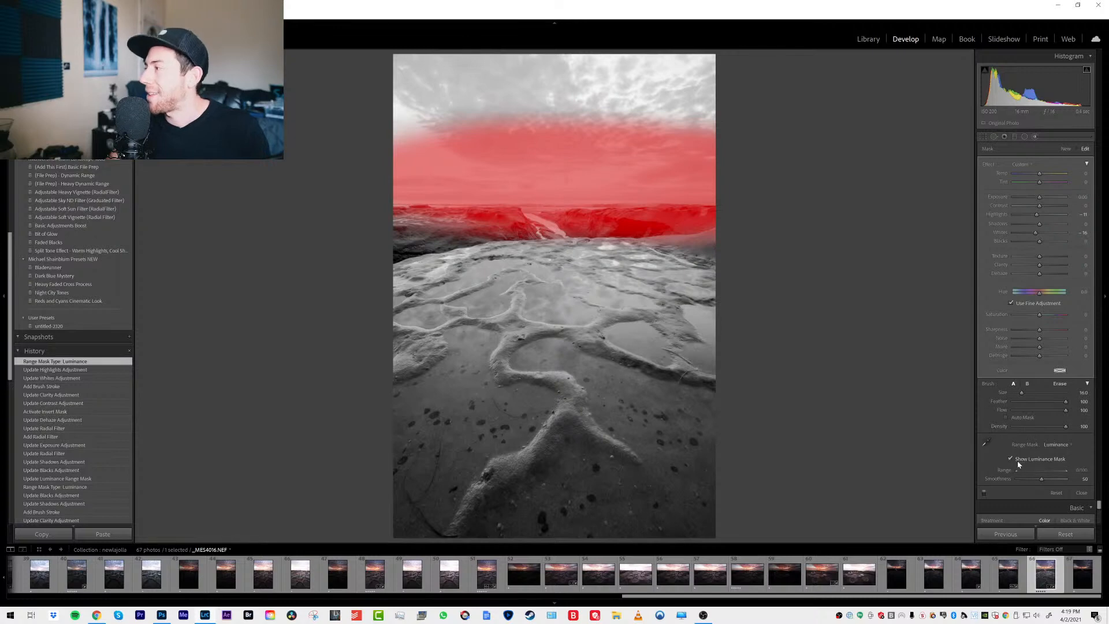
left_click_drag(1018, 471, 1053, 476)
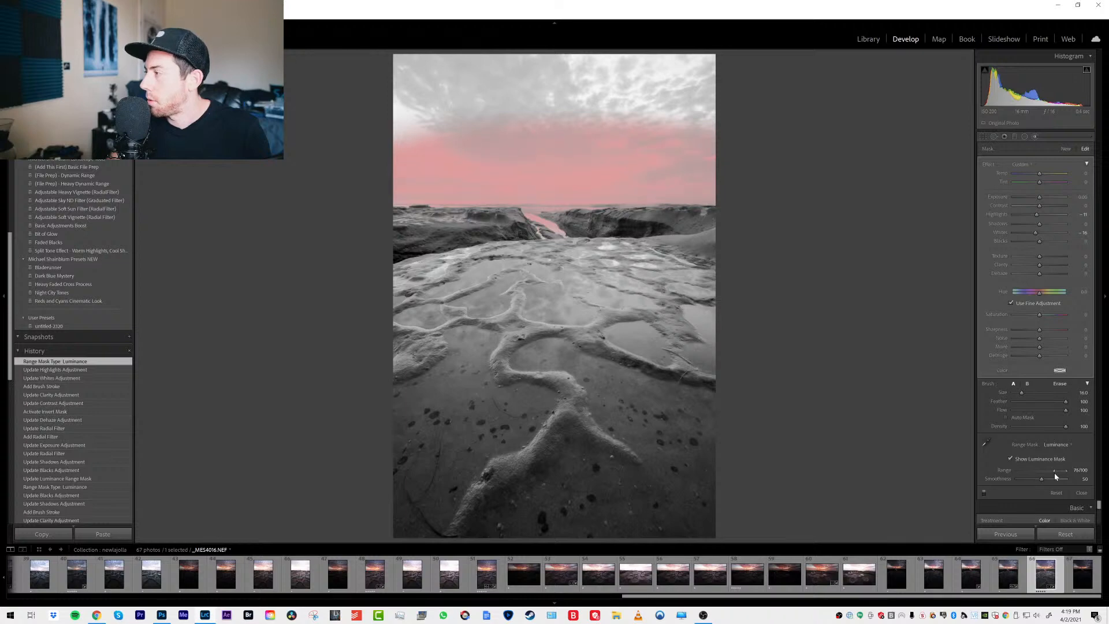
left_click_drag(1054, 473, 1054, 473)
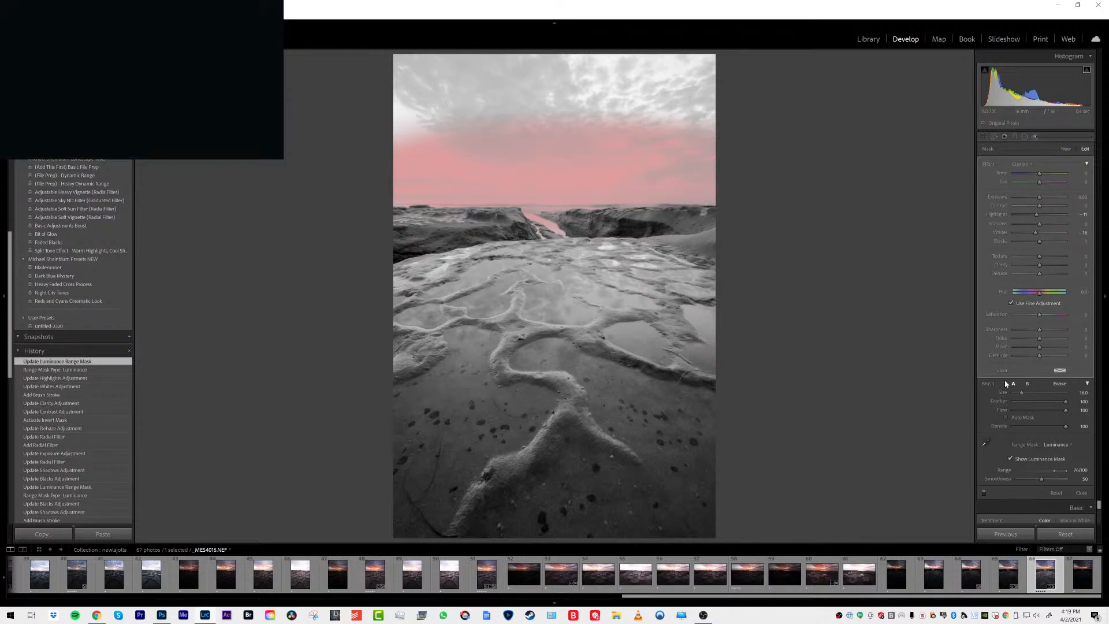
left_click(1011, 458)
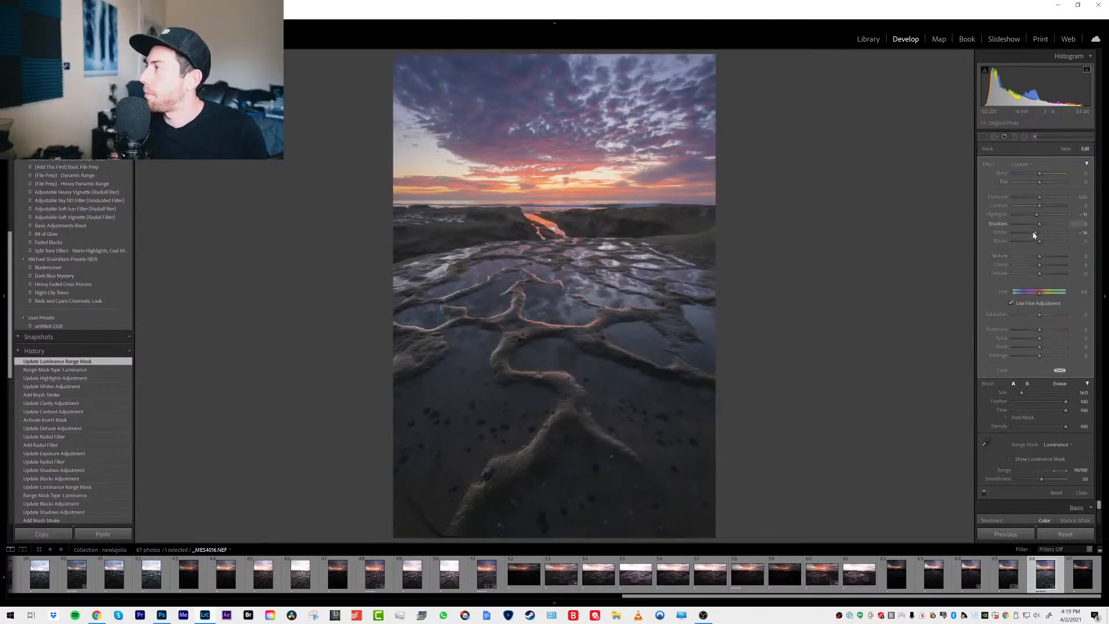
left_click_drag(1036, 233, 1037, 216)
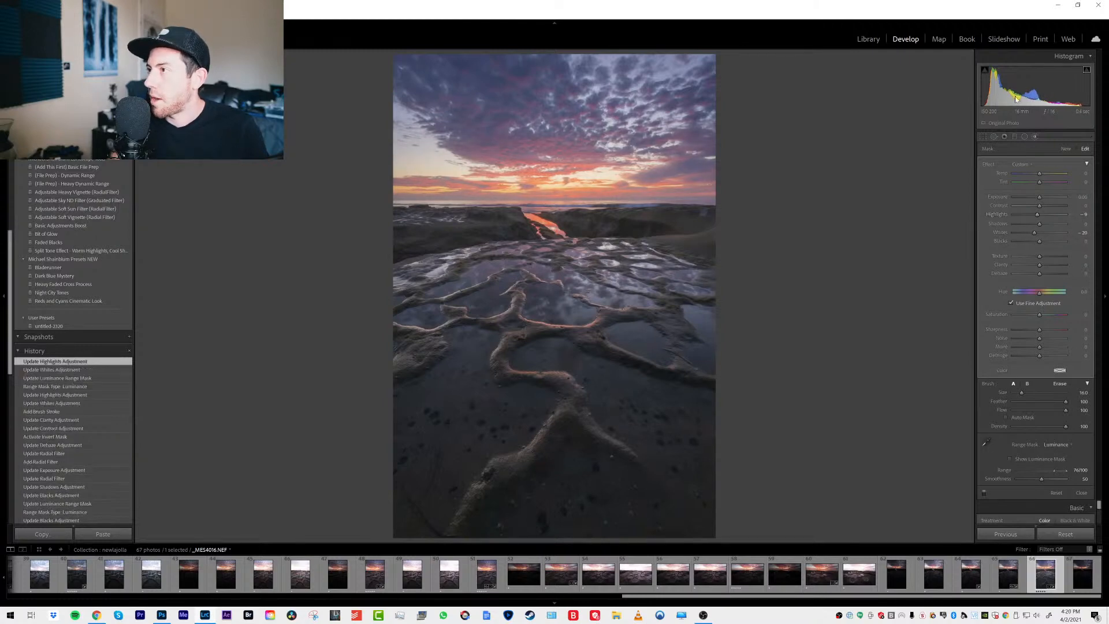
left_click(1033, 137)
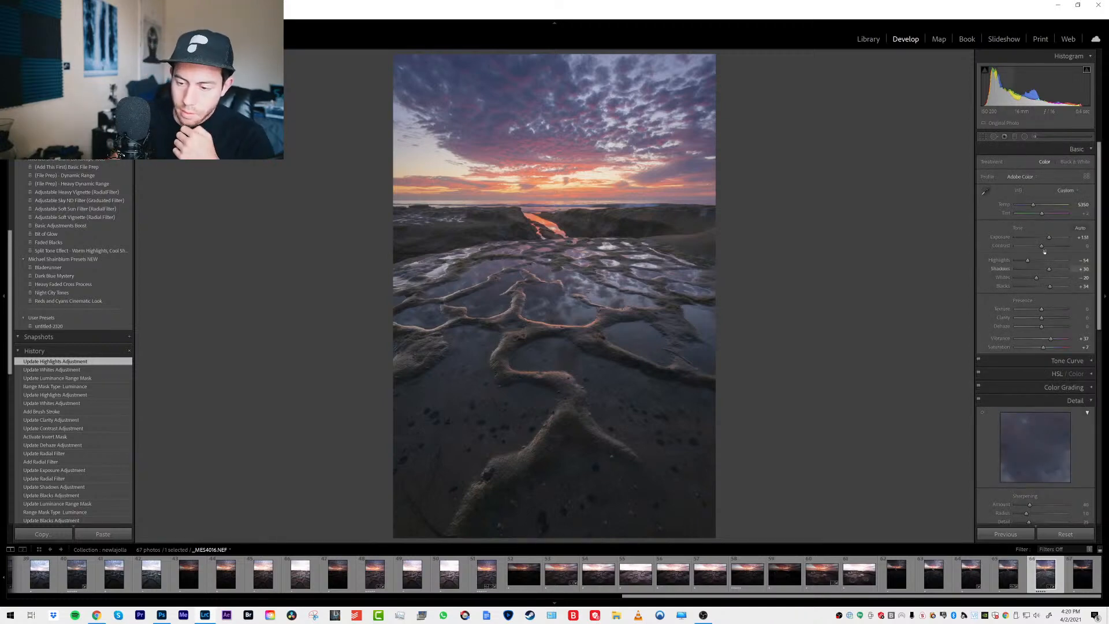
Give the highlights a warm orange tint in Color Grading with hue 34 and saturation 27
scroll(1060, 253, "down", 3)
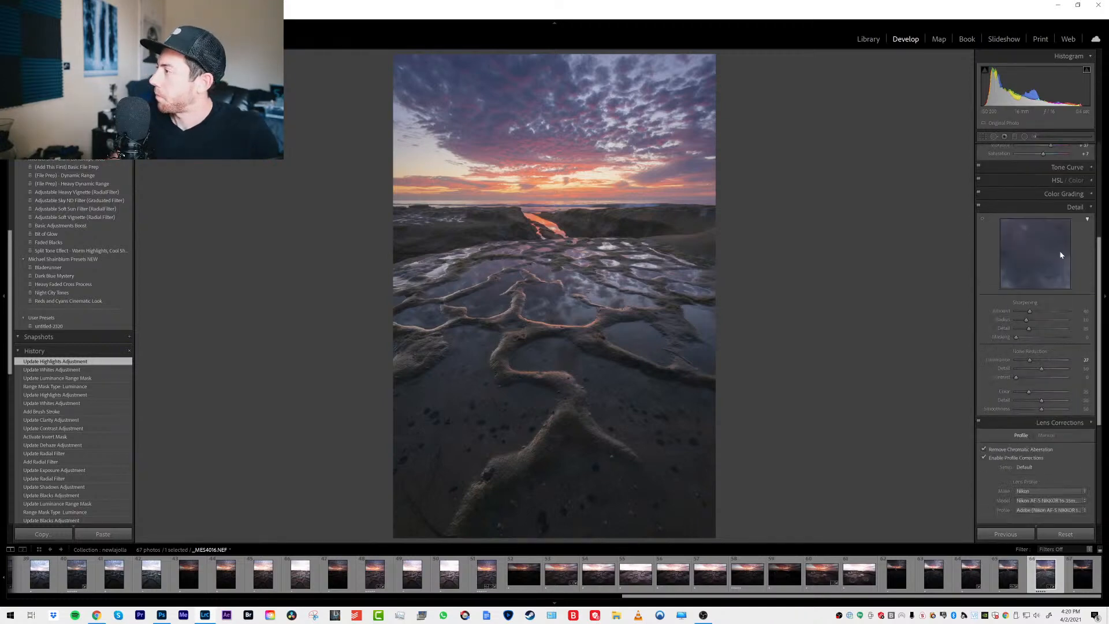
scroll(1060, 254, "down", 1)
scroll(1051, 249, "up", 2)
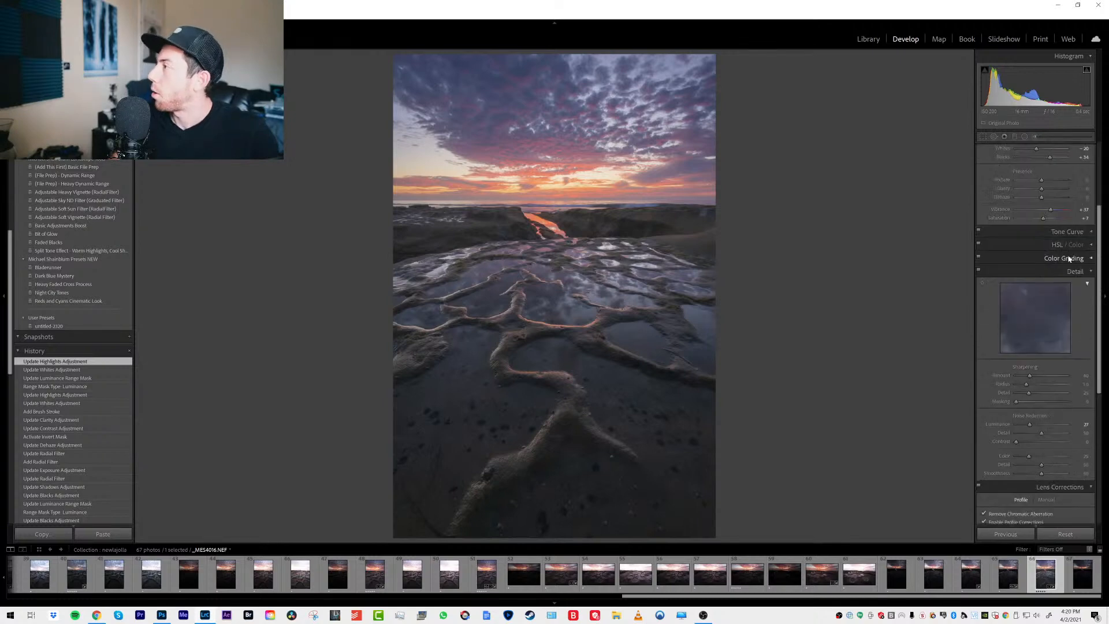
left_click(1073, 259)
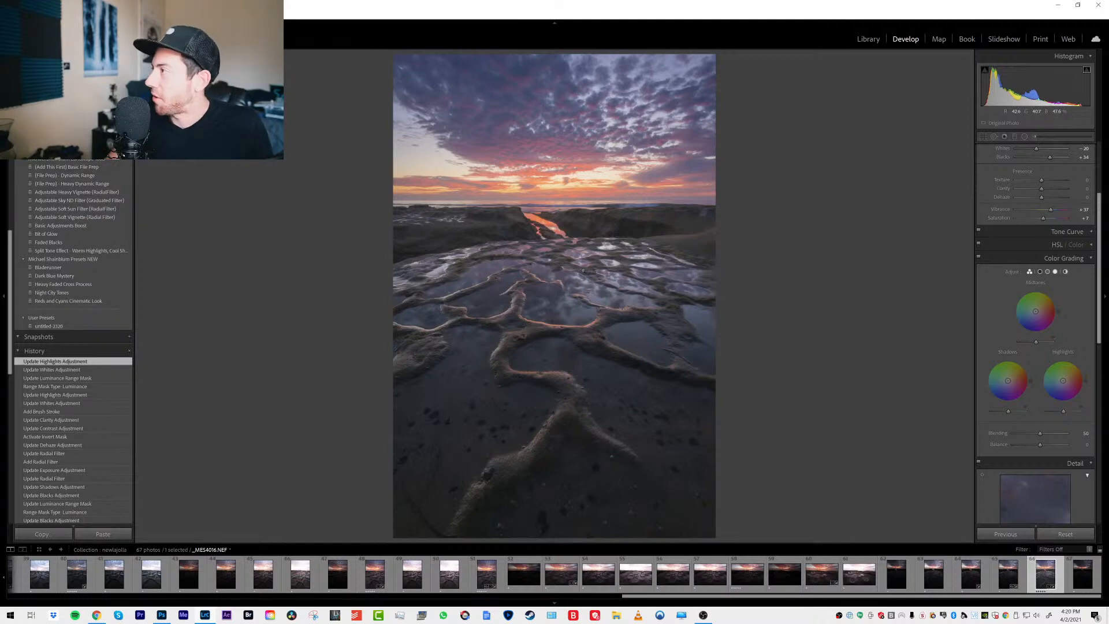
scroll(980, 242, "up", 3)
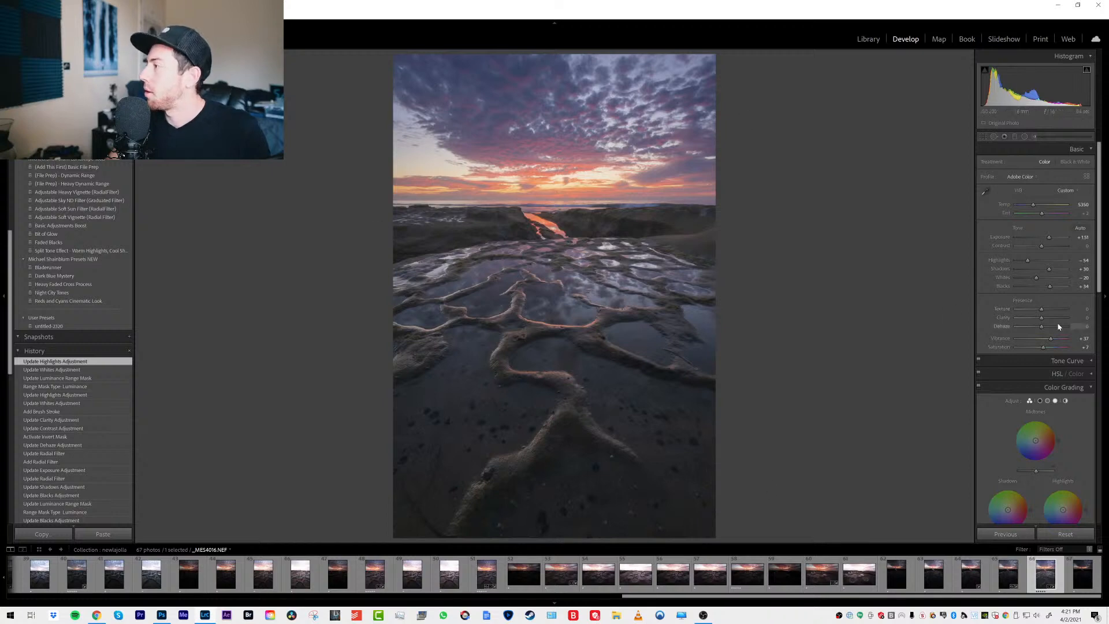
scroll(1070, 360, "down", 2)
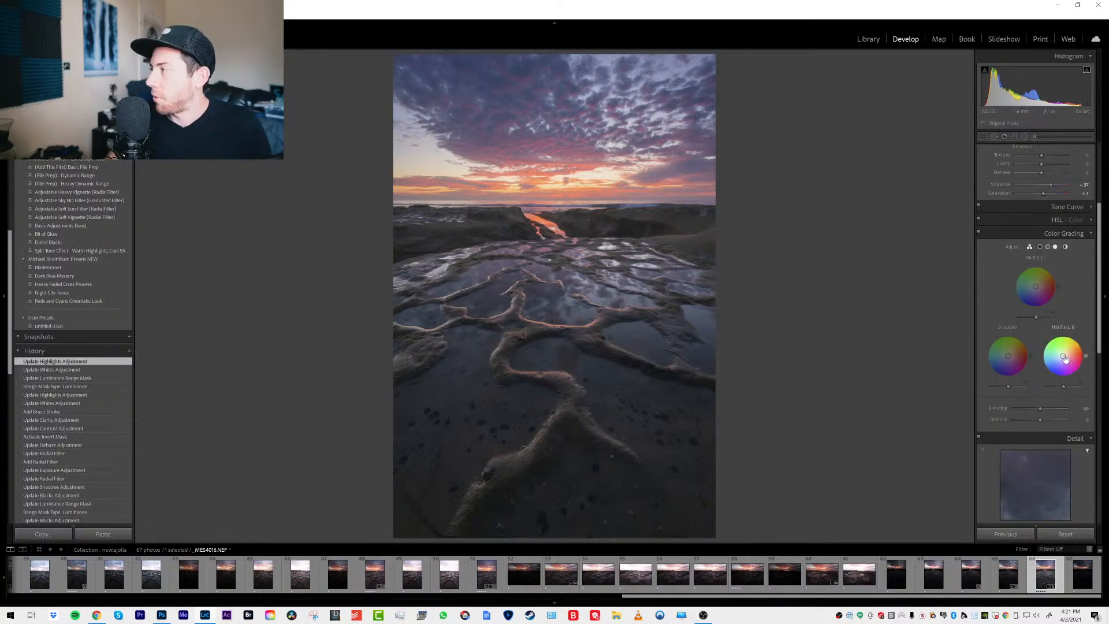
left_click_drag(1065, 359, 1071, 352)
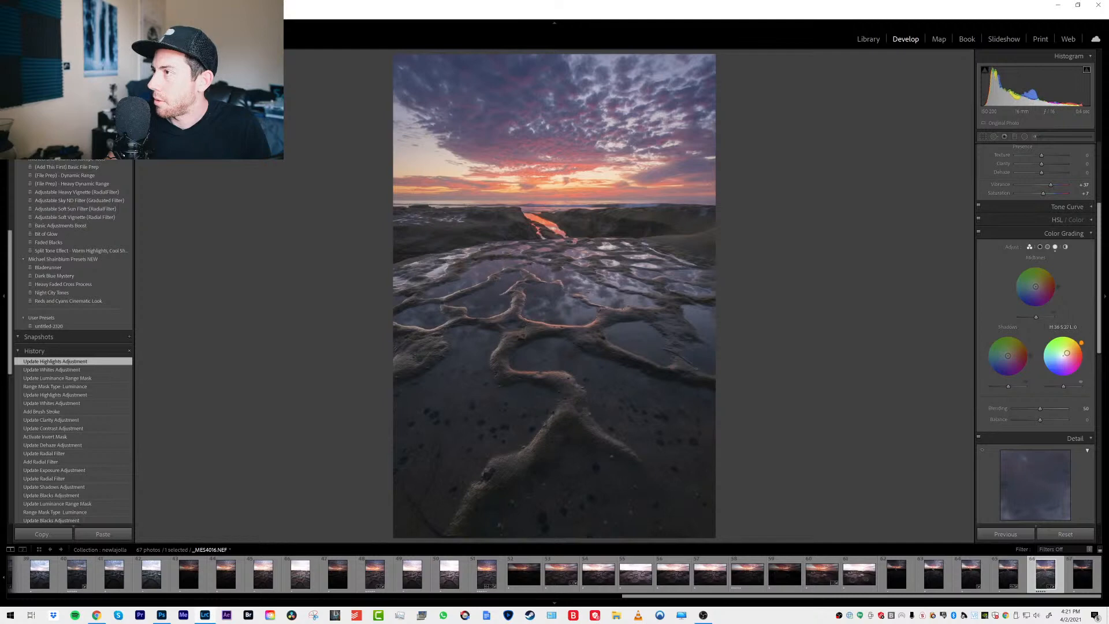
left_click_drag(1067, 352, 1067, 353)
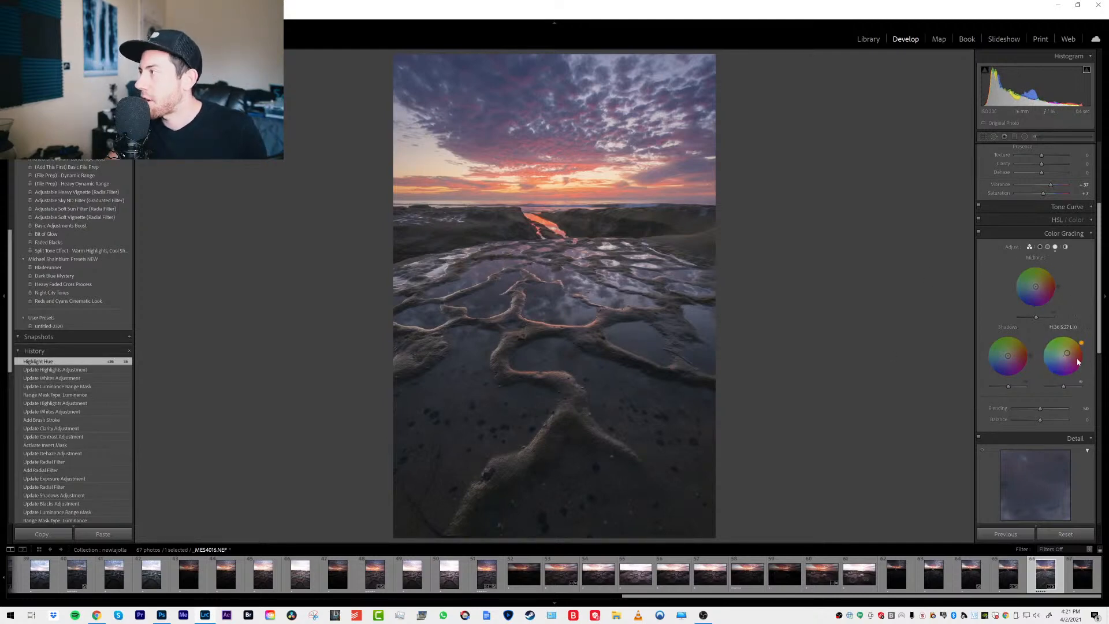
mouse_move(1081, 344)
left_mouse_down()
mouse_move(1086, 358)
mouse_move(1068, 334)
mouse_move(1044, 343)
mouse_move(1079, 340)
left_mouse_up()
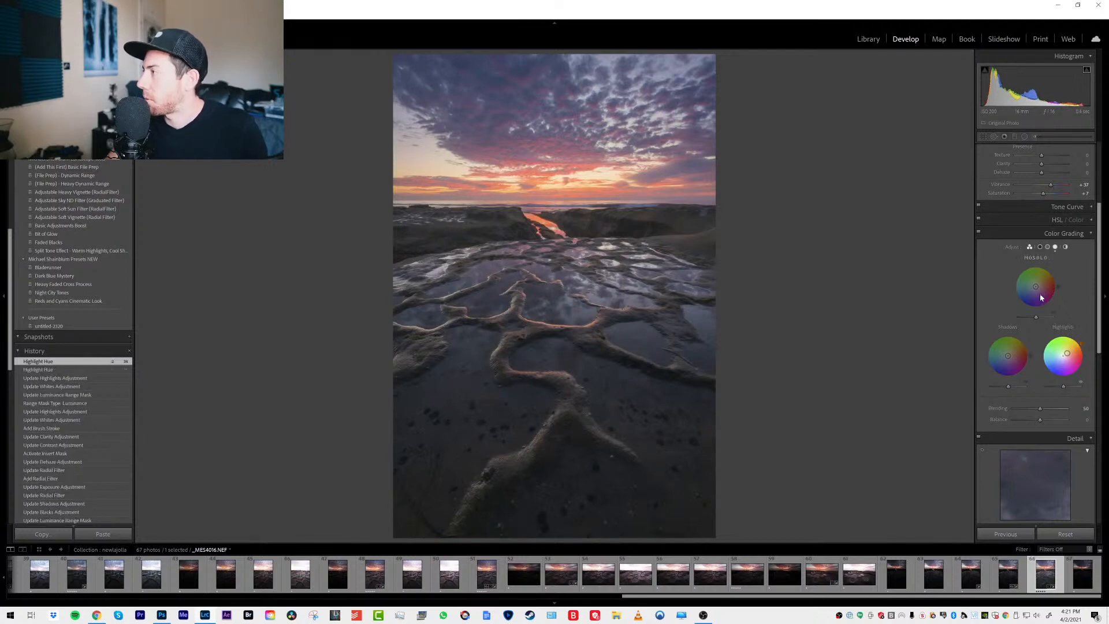
Tint the Color Grading midtones slightly blue and raise the highlights' luminance to +4
left_click_drag(1035, 287, 1032, 287)
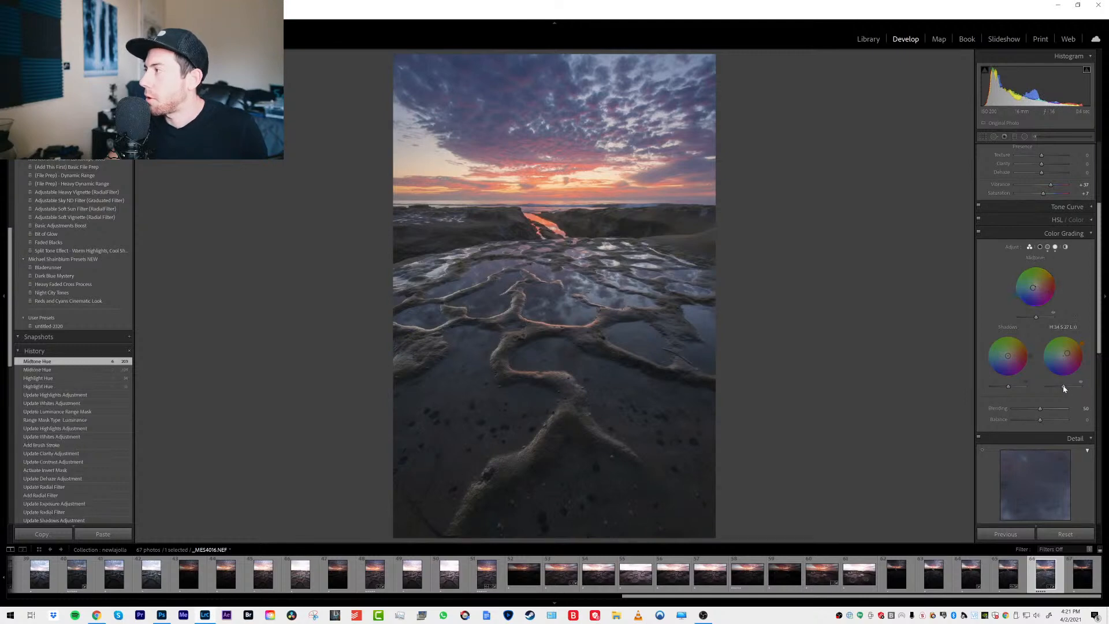
mouse_move(1064, 386)
left_mouse_down()
mouse_move(1076, 387)
mouse_move(1064, 388)
left_mouse_up()
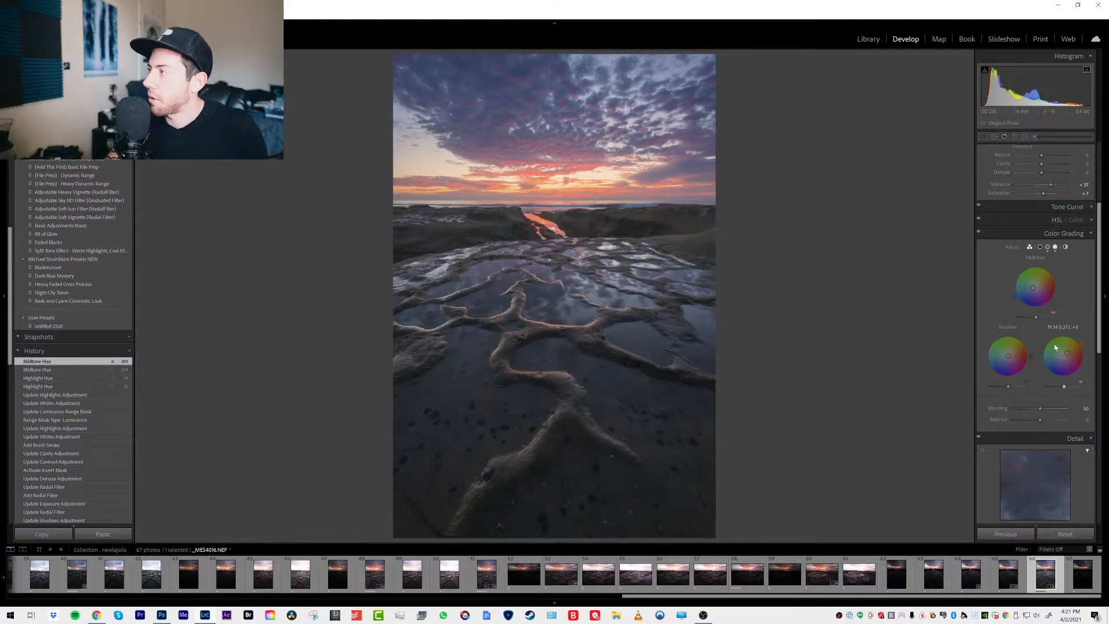
Lower the midtone luminance slightly, tint the shadows a subtle blue, and slightly raise the Color Grading blending and balance
left_click_drag(1035, 317, 1006, 356)
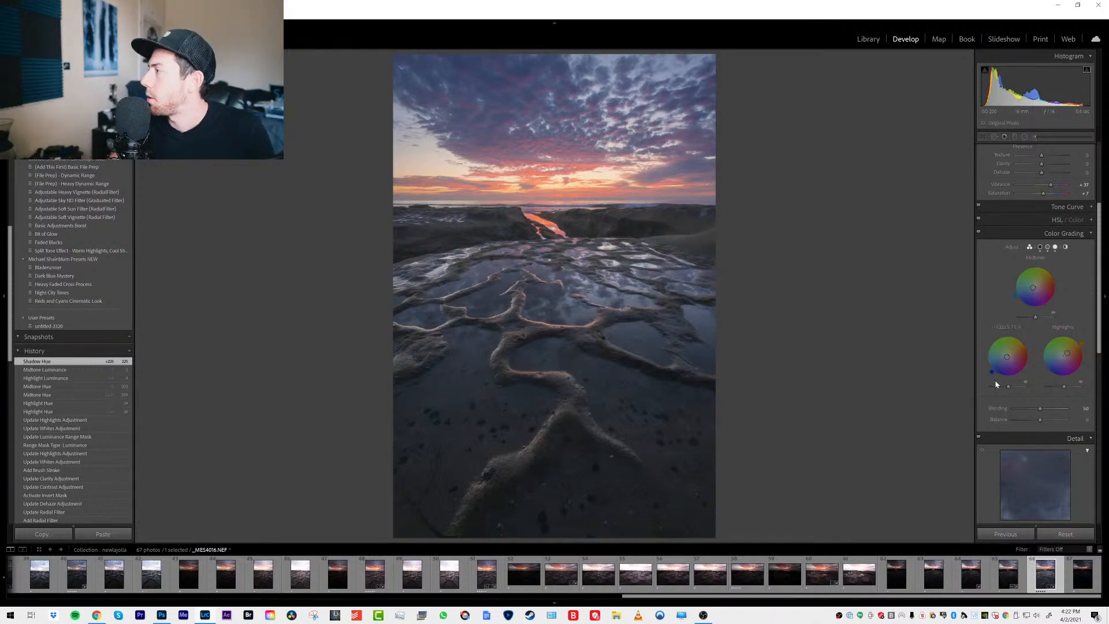
mouse_move(986, 362)
left_mouse_down()
mouse_move(985, 350)
mouse_move(989, 368)
left_mouse_up()
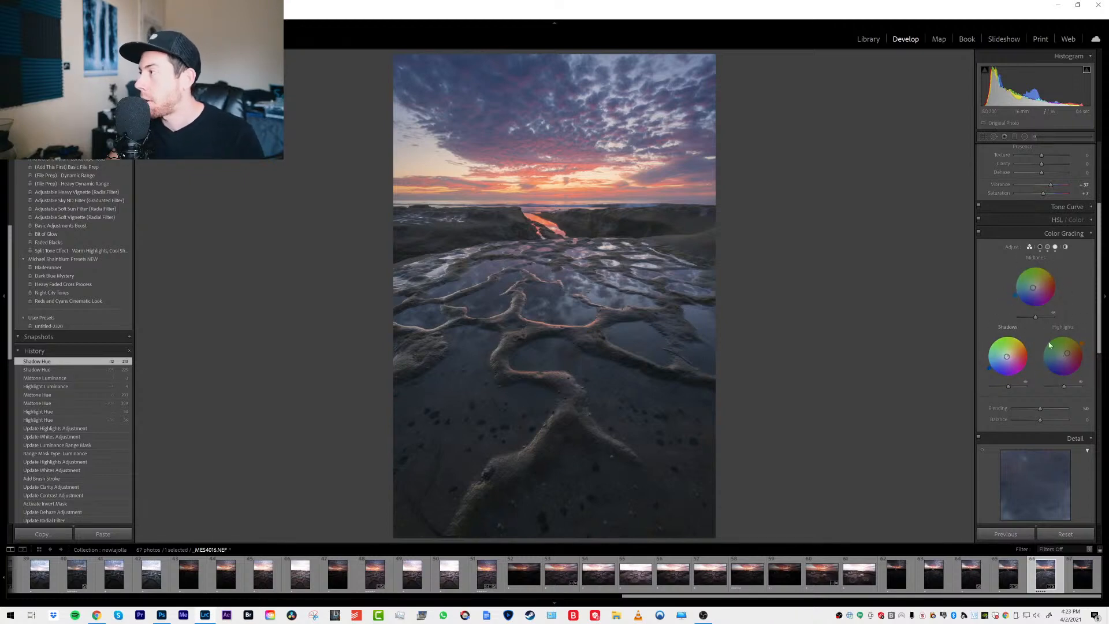
left_click_drag(1021, 411, 1042, 422)
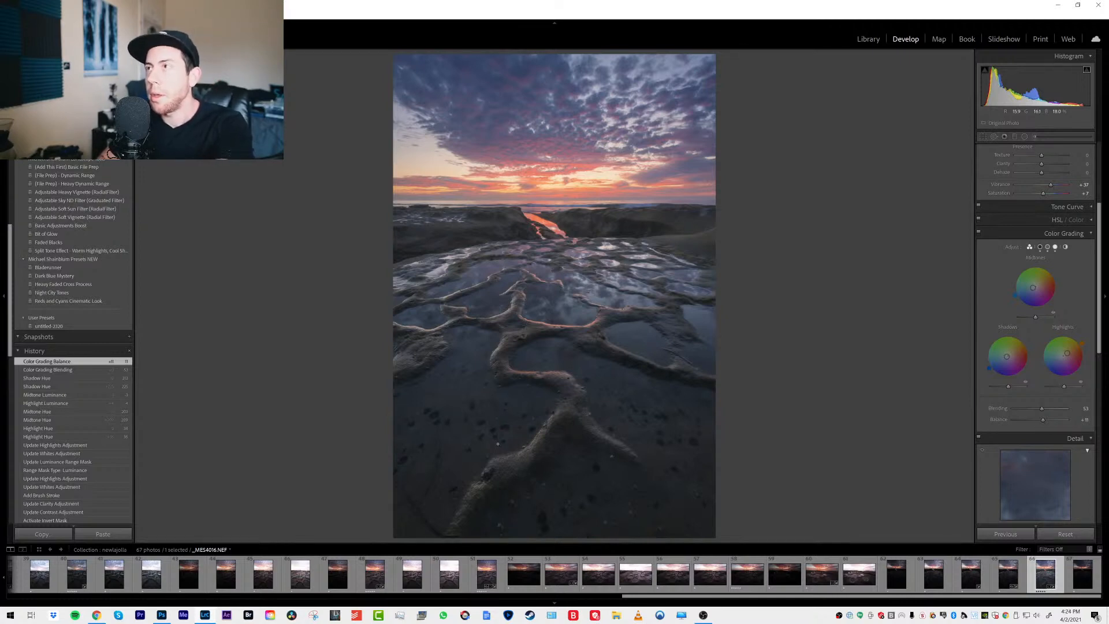
Try shifting the Blue Primary hue toward negative values in Calibration, and undo the shift
scroll(1055, 349, "down", 5)
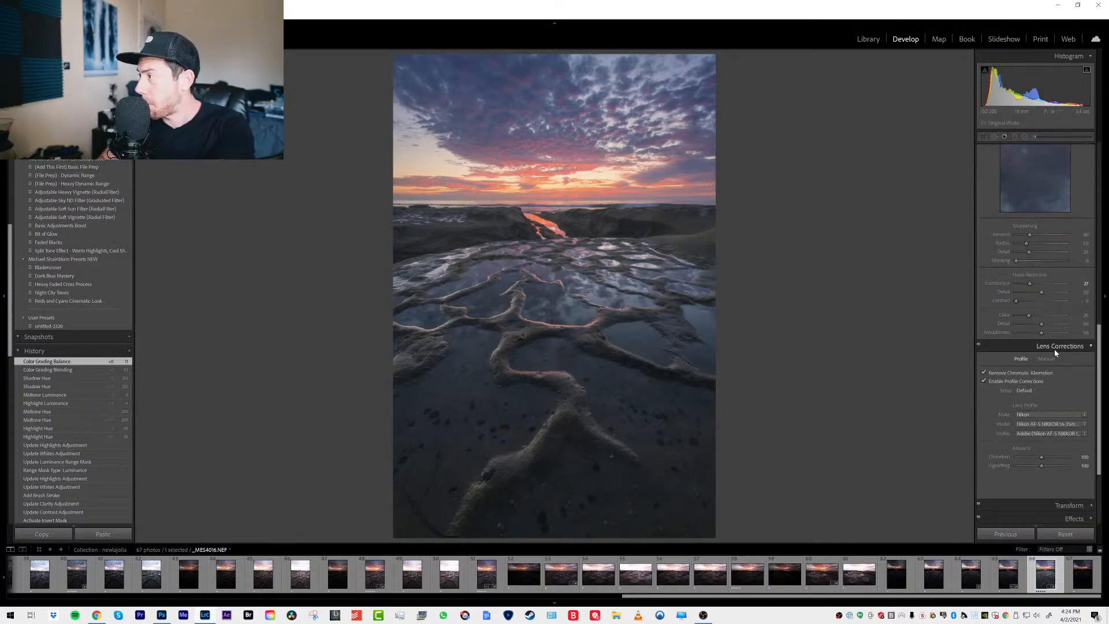
scroll(1055, 349, "down", 3)
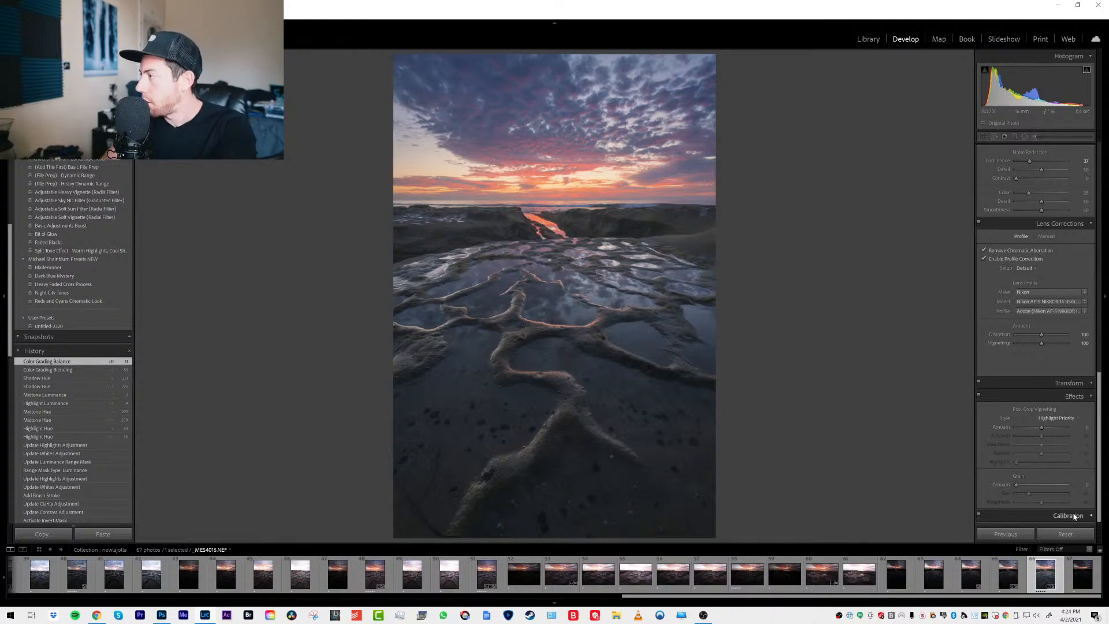
left_click(1046, 515)
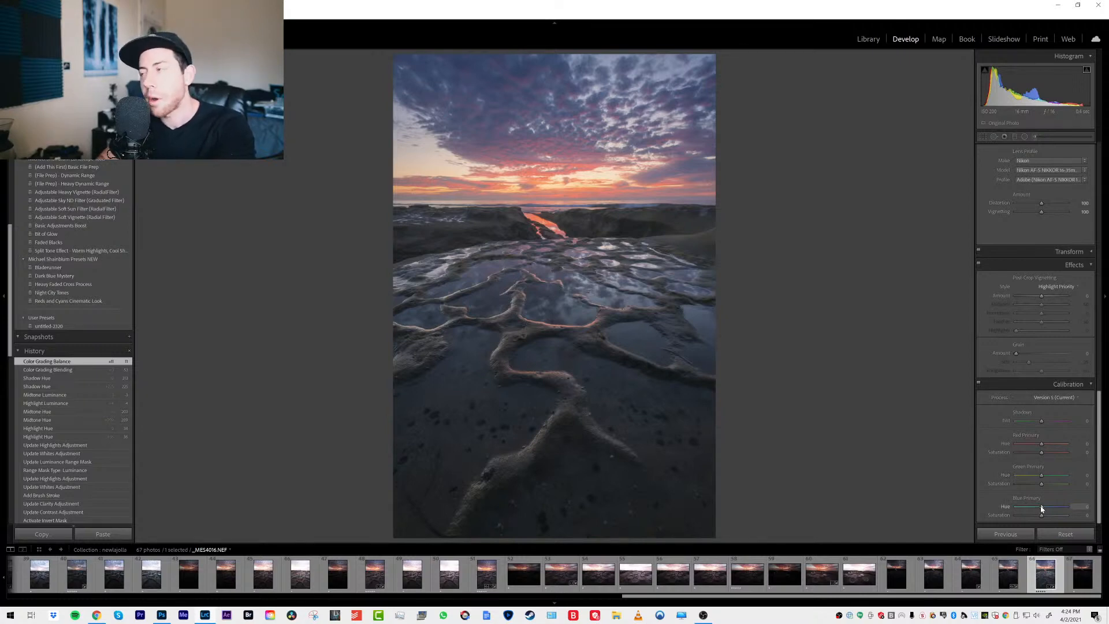
left_click_drag(1041, 508, 1032, 507)
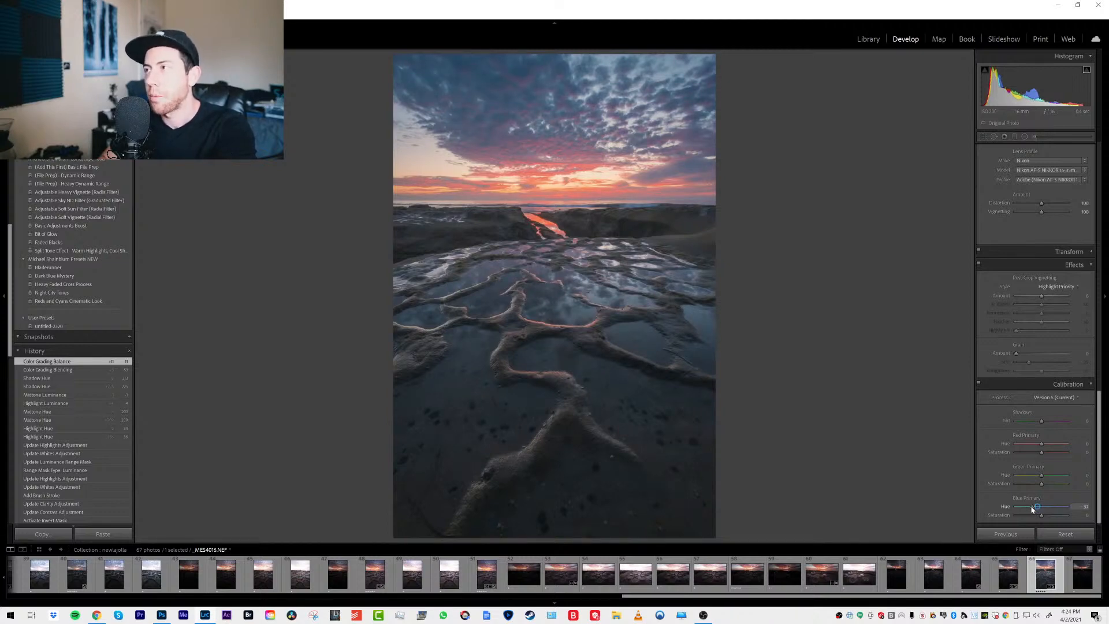
key("ctrl+z")
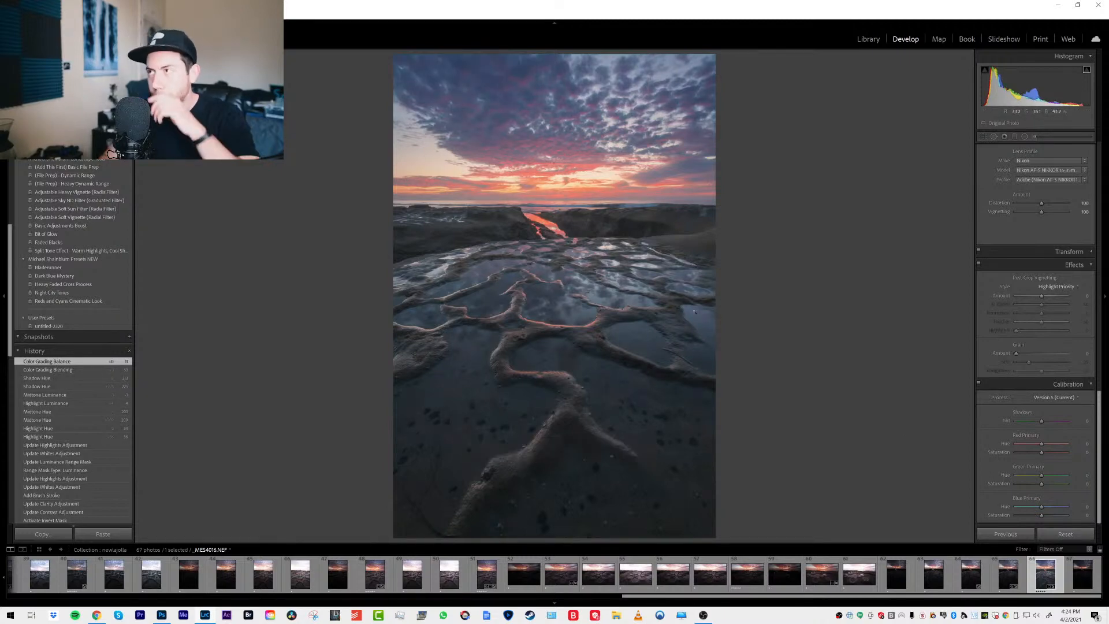
Try shifting the Green Primary hue slightly toward negative values in Calibration, and undo the shift
left_click_drag(1042, 474, 1038, 479)
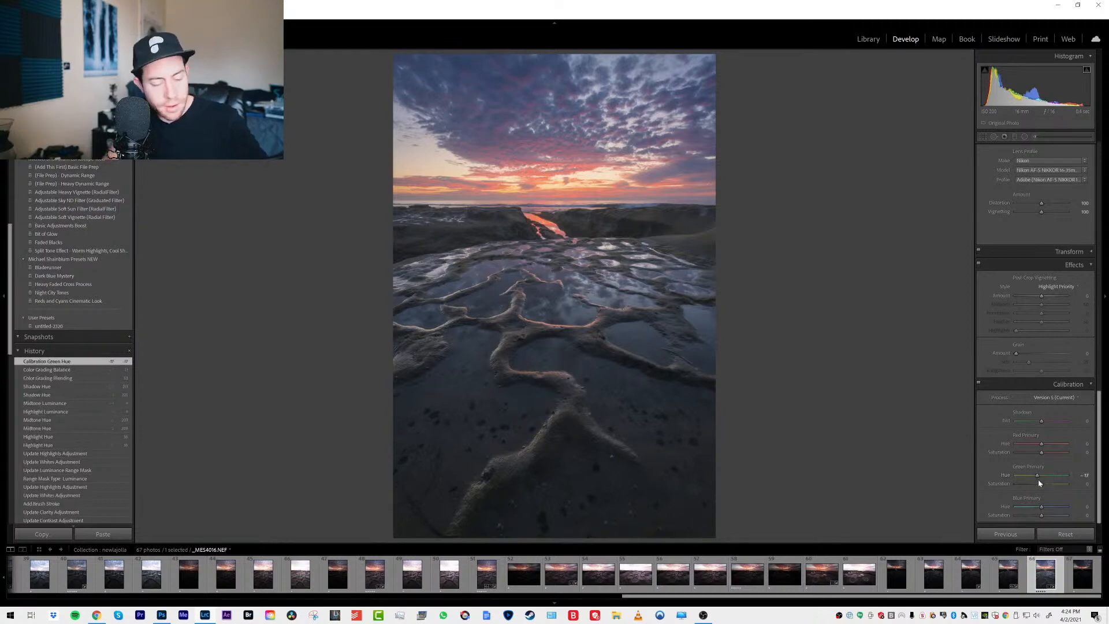
key("ctrl+z")
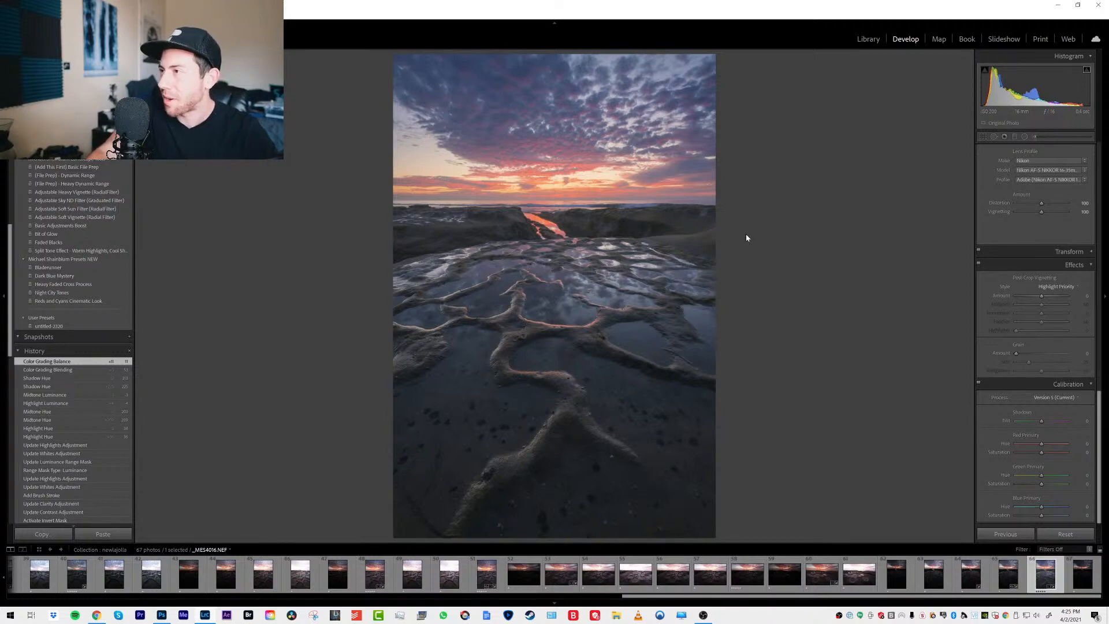
Inspect the horizon rocks and tide pools at close range, and return to the full photo view
left_click(570, 246)
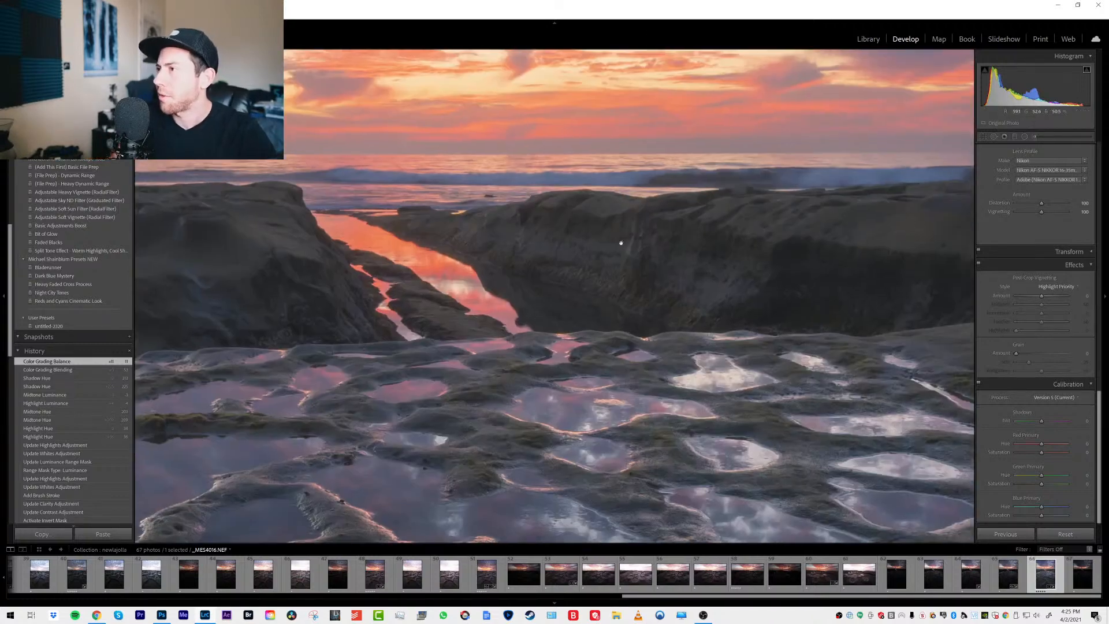
left_click_drag(694, 293, 564, 235)
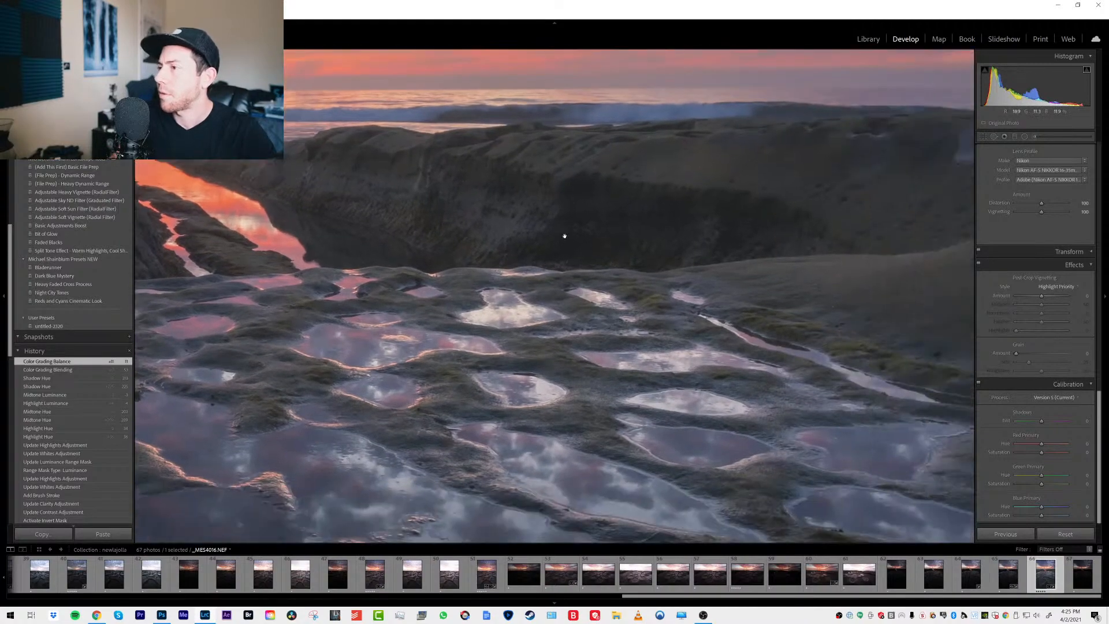
left_click(323, 356)
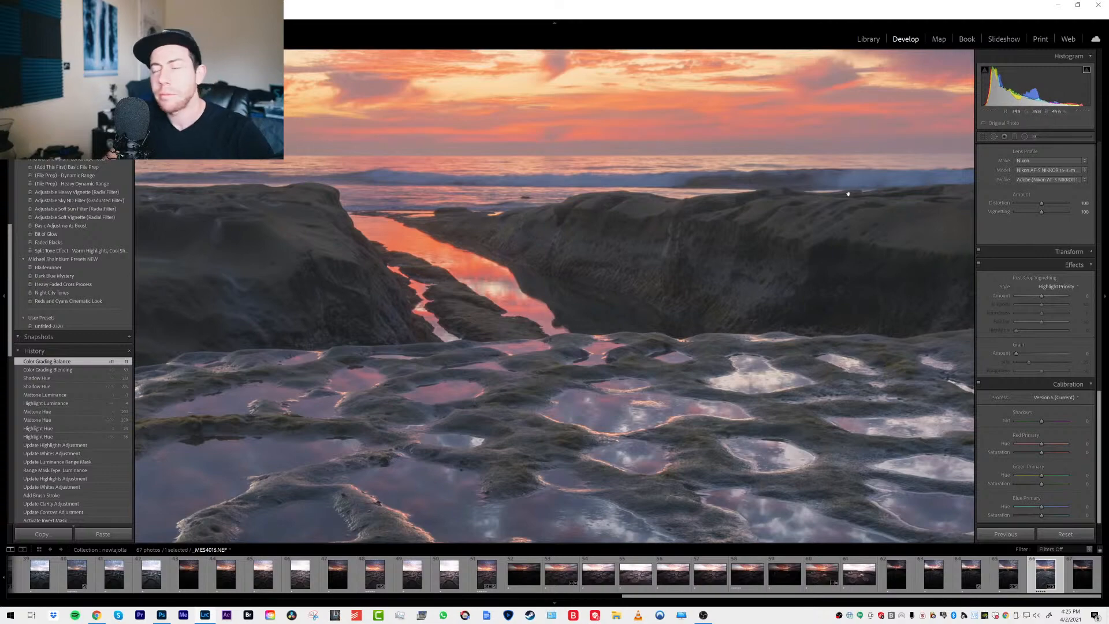
left_click(466, 209)
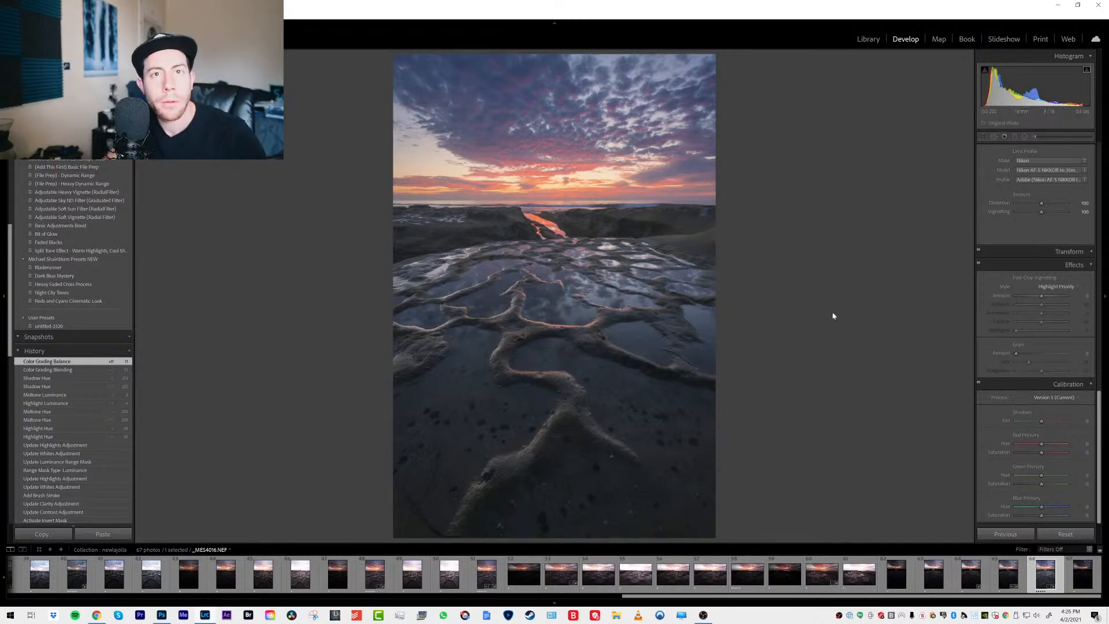
Compare the photo against white and black workspace backgrounds, and leave the background color set to White
right_click(855, 190)
left_click(879, 204)
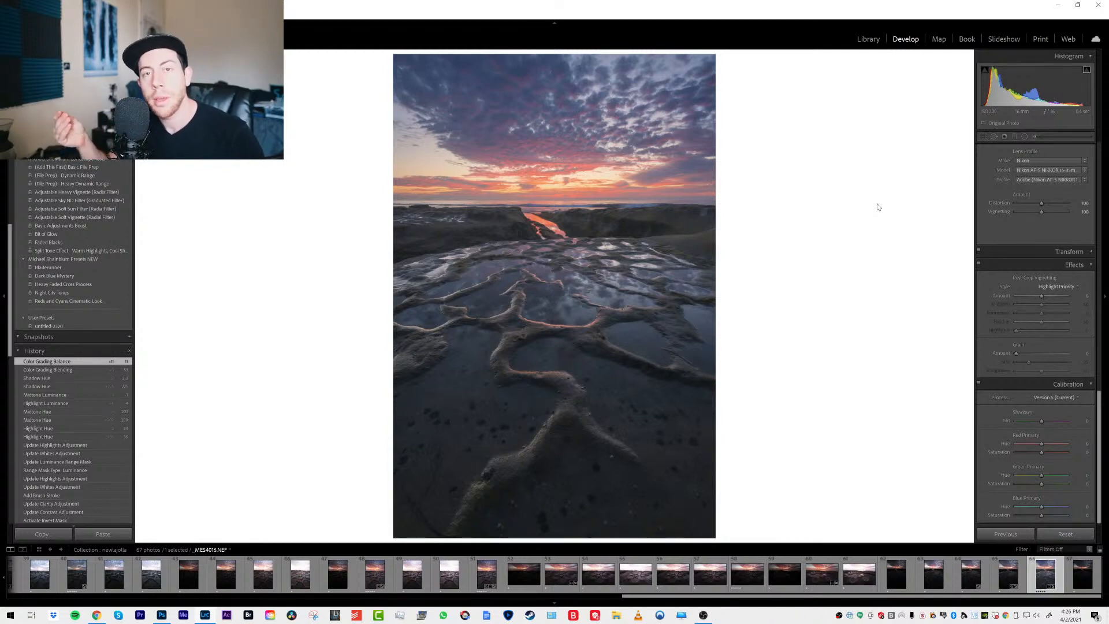
right_click(872, 187)
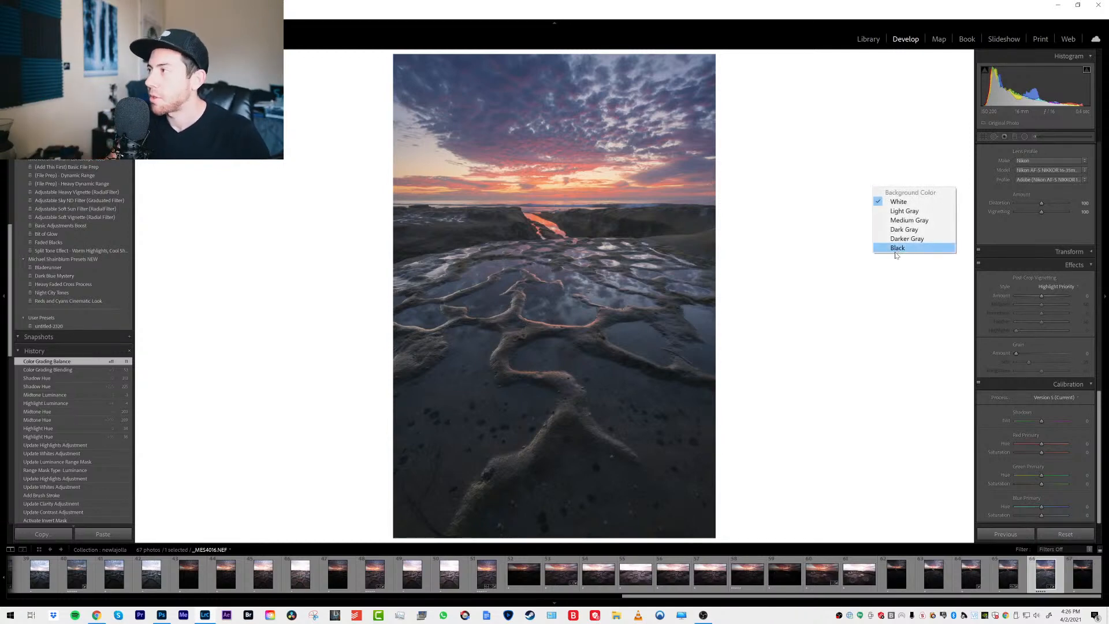
left_click(895, 248)
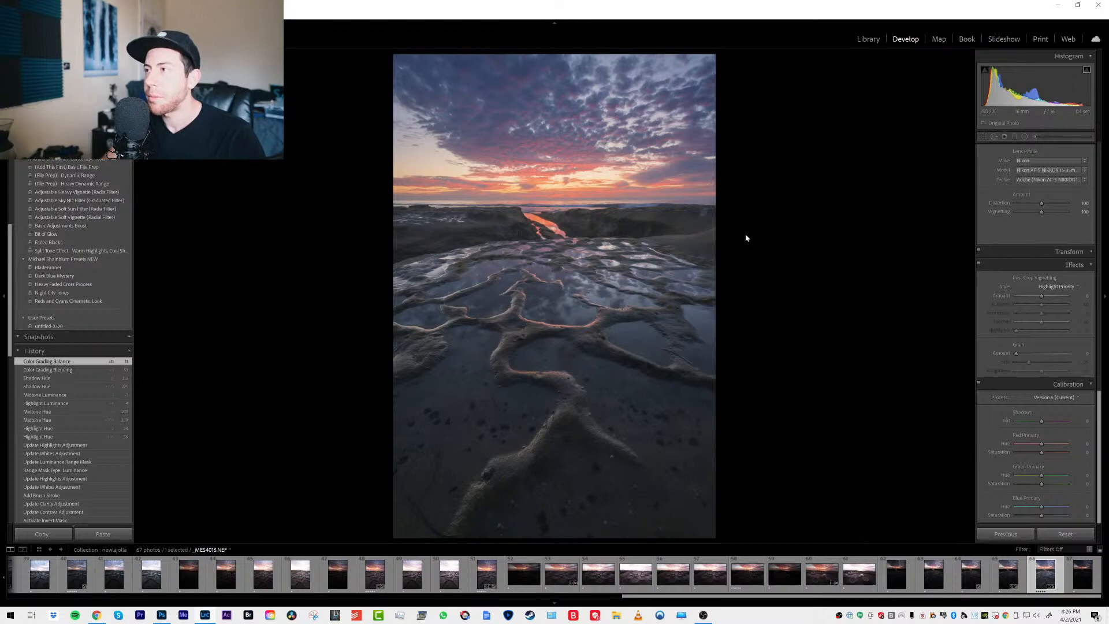
right_click(736, 247)
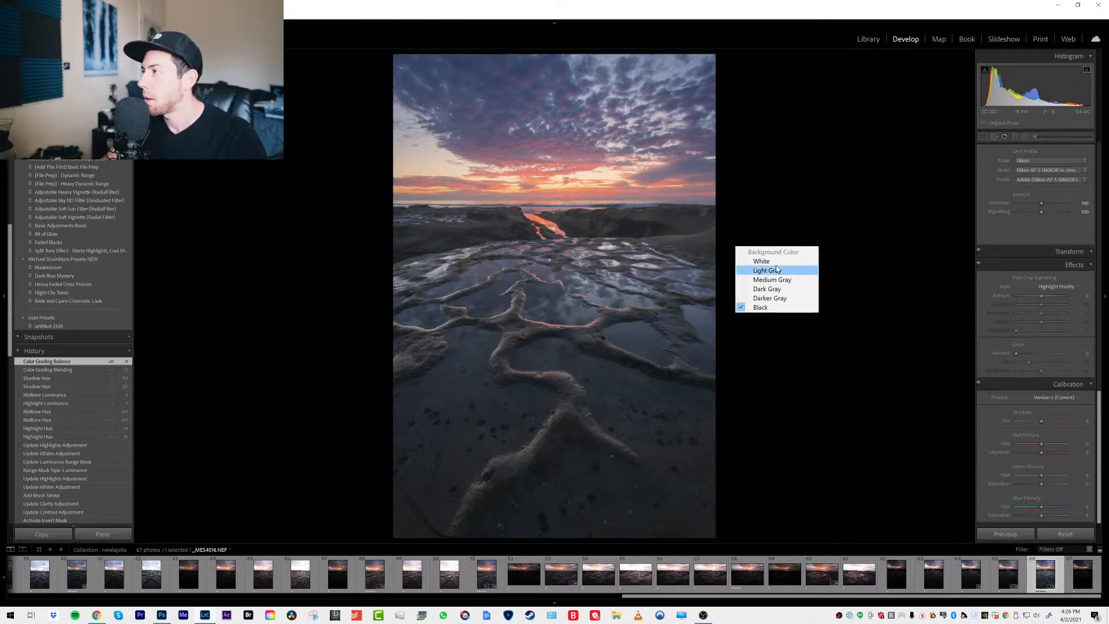
left_click(768, 261)
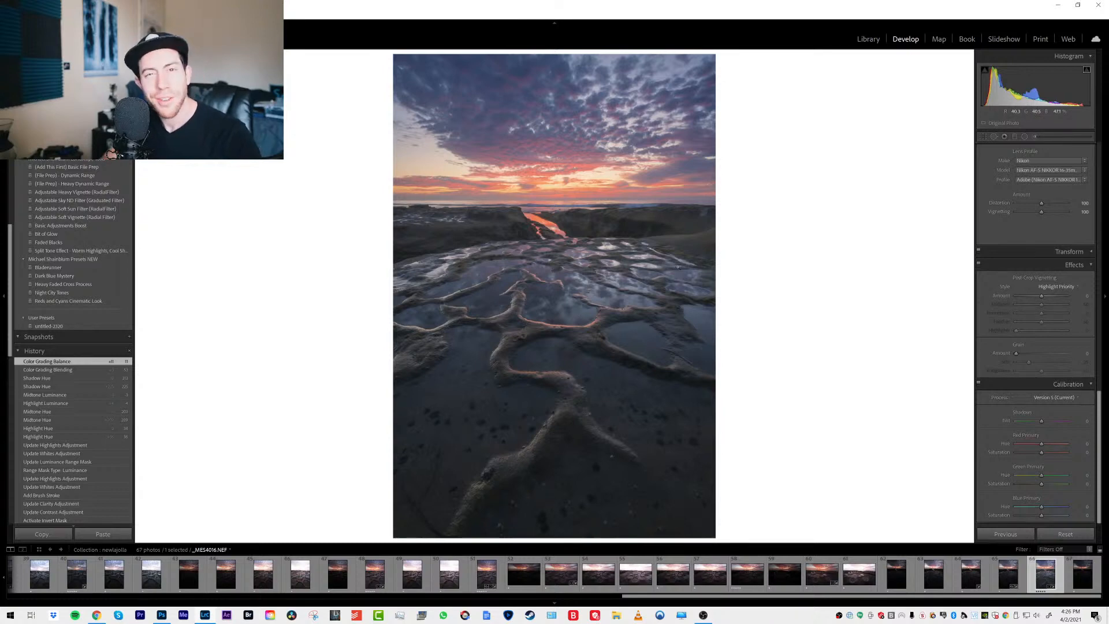
Raise the photo's overall Exposure slightly in the Basic adjustments, and return to the full photo view
scroll(1066, 206, "up", 5)
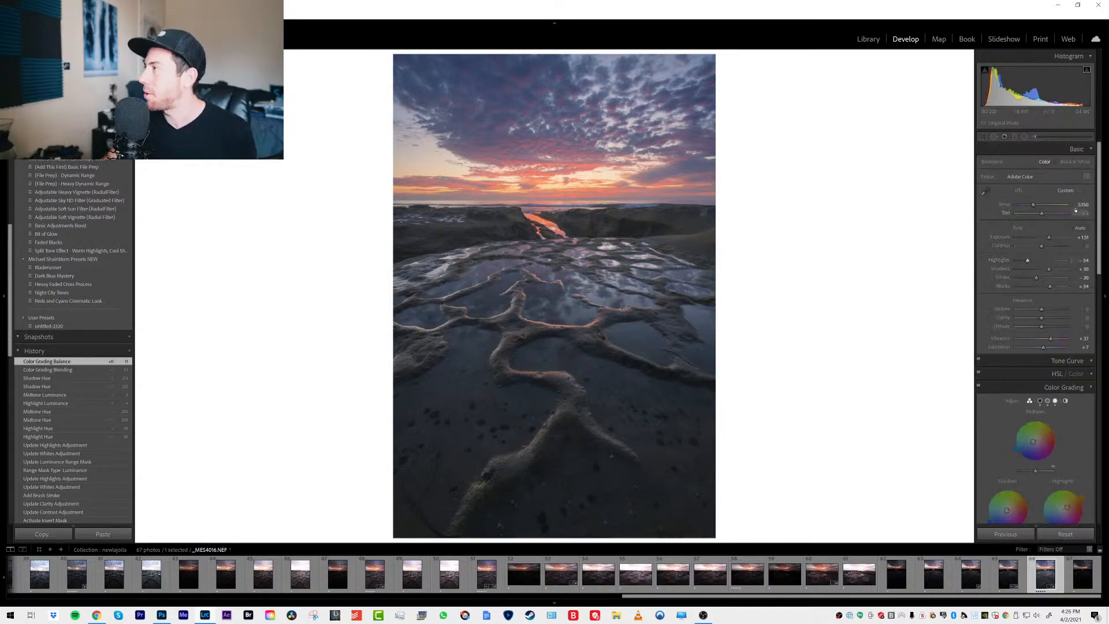
left_click(1079, 237)
key("Up")
key("Up")
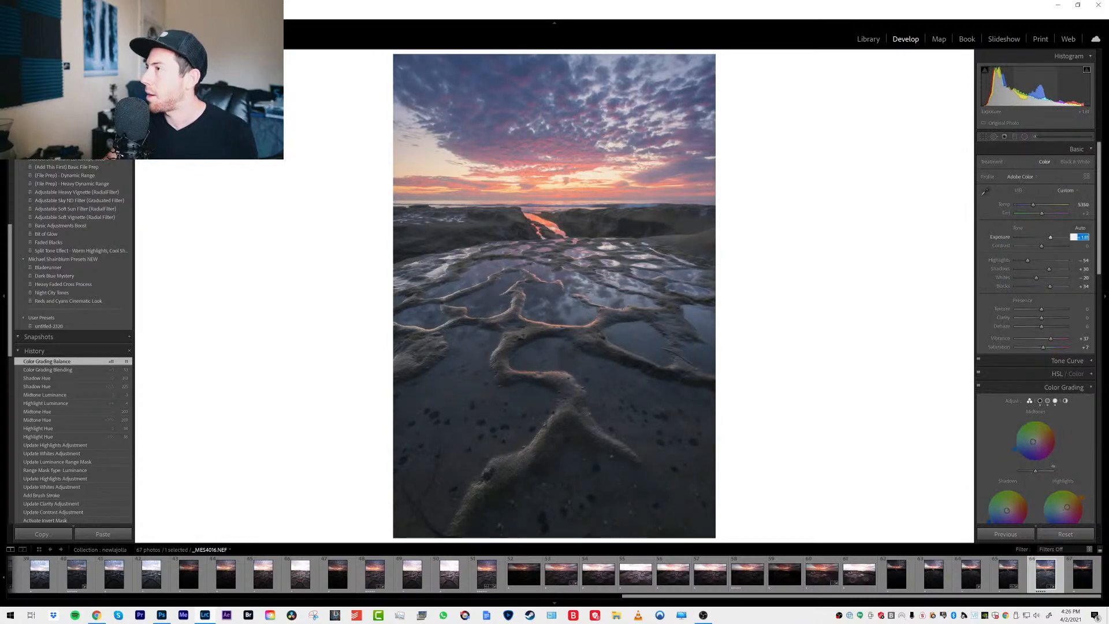
key("Down")
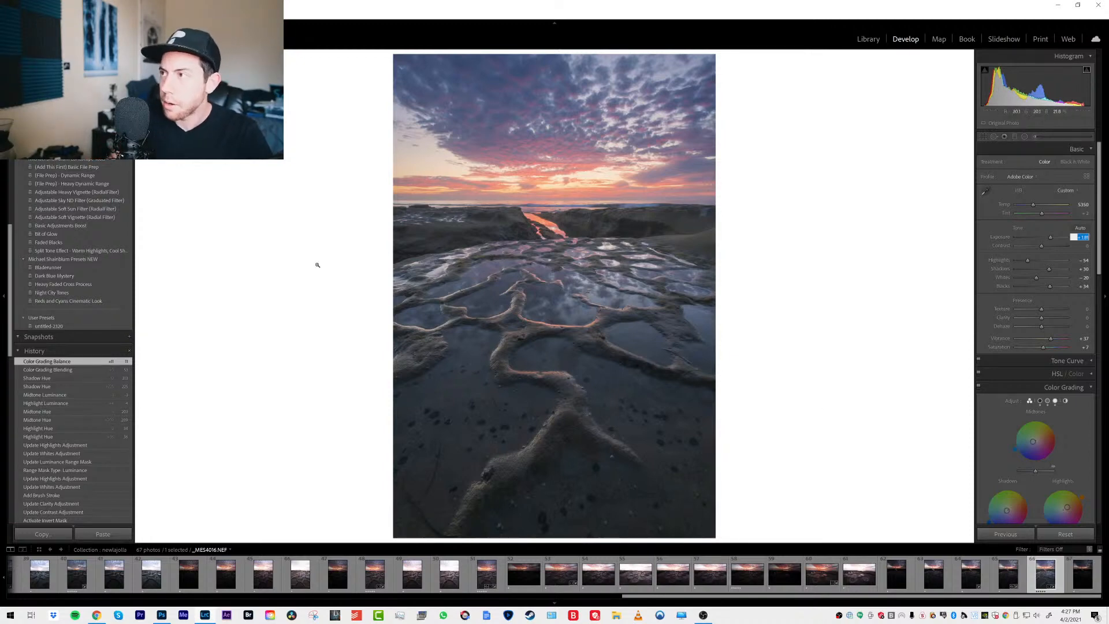
type("\\")
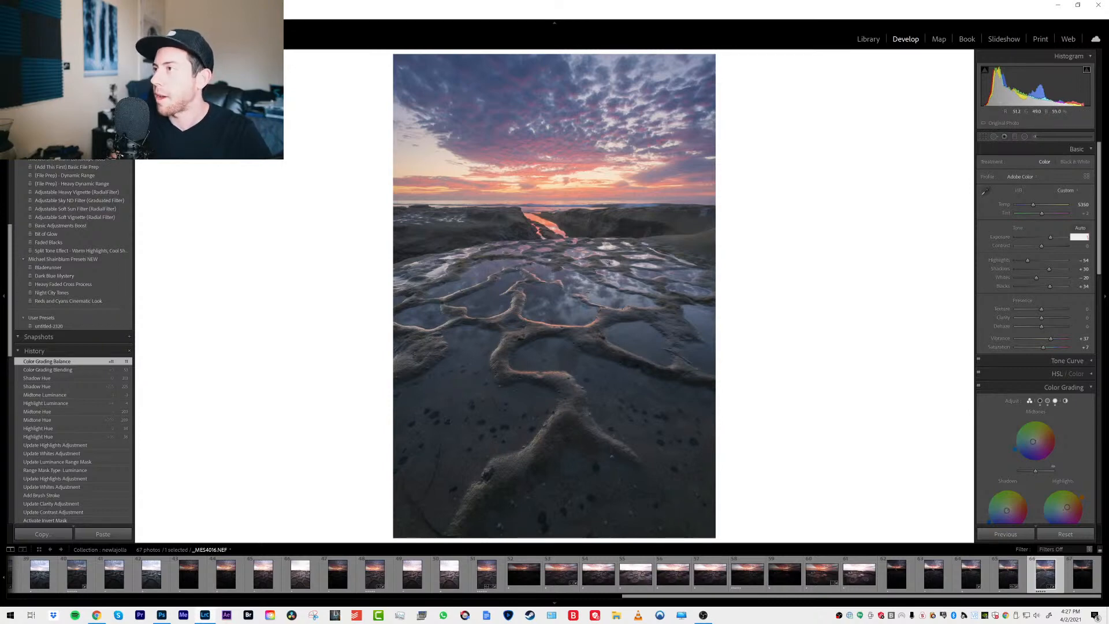
key("Return")
left_click(606, 320)
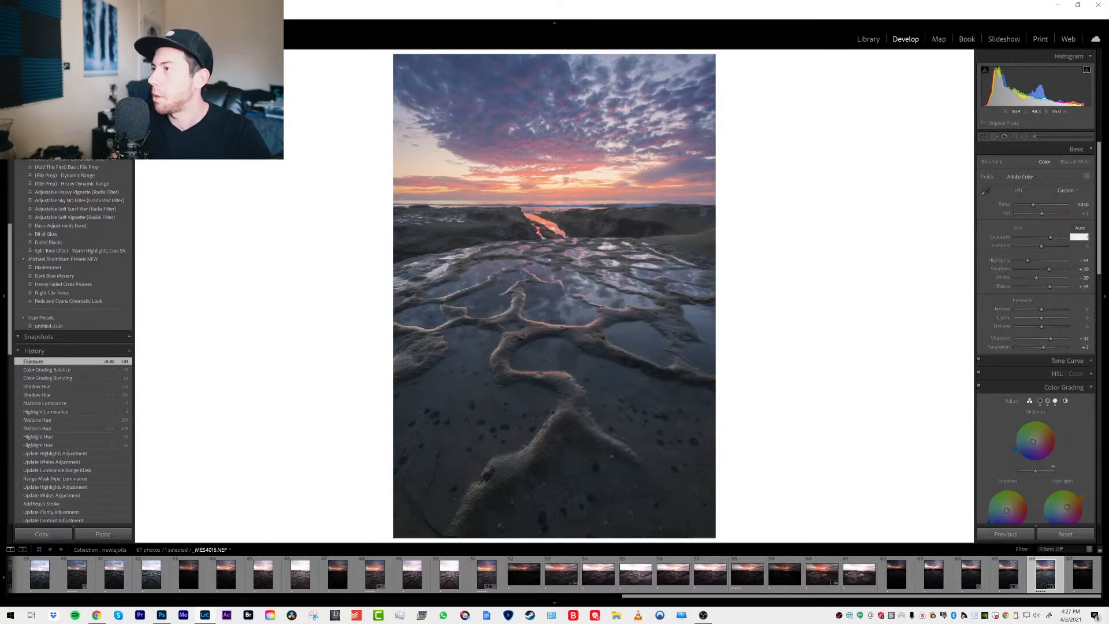
left_click(651, 470)
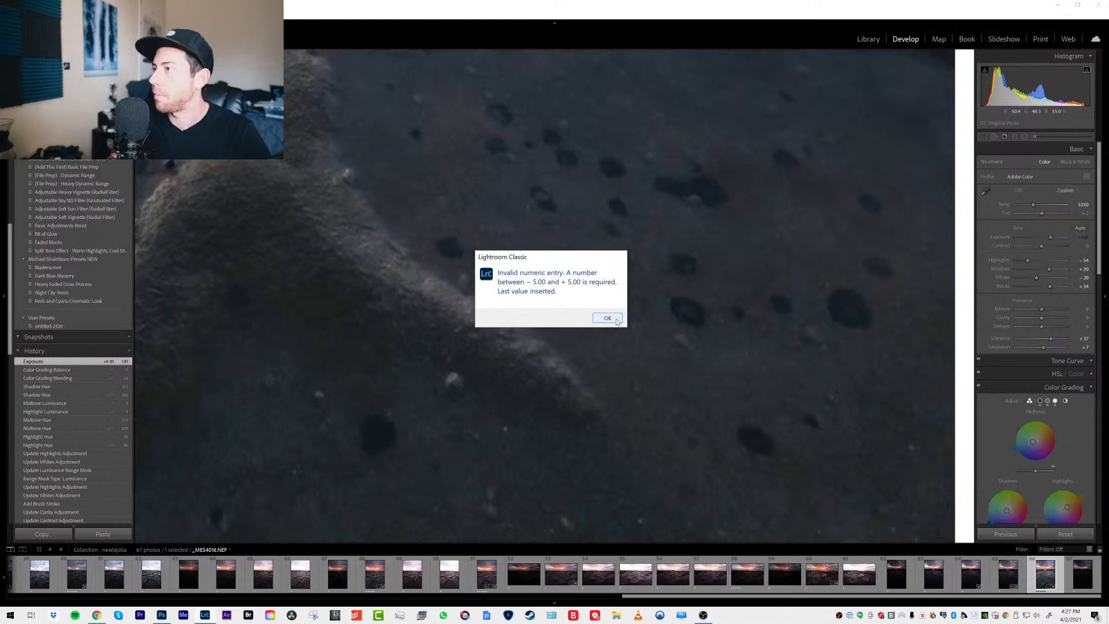
left_click(607, 318)
left_click(483, 247)
Compare the edit with the before view and the original Import state in History, and return to the latest Exposure state
key("backslash")
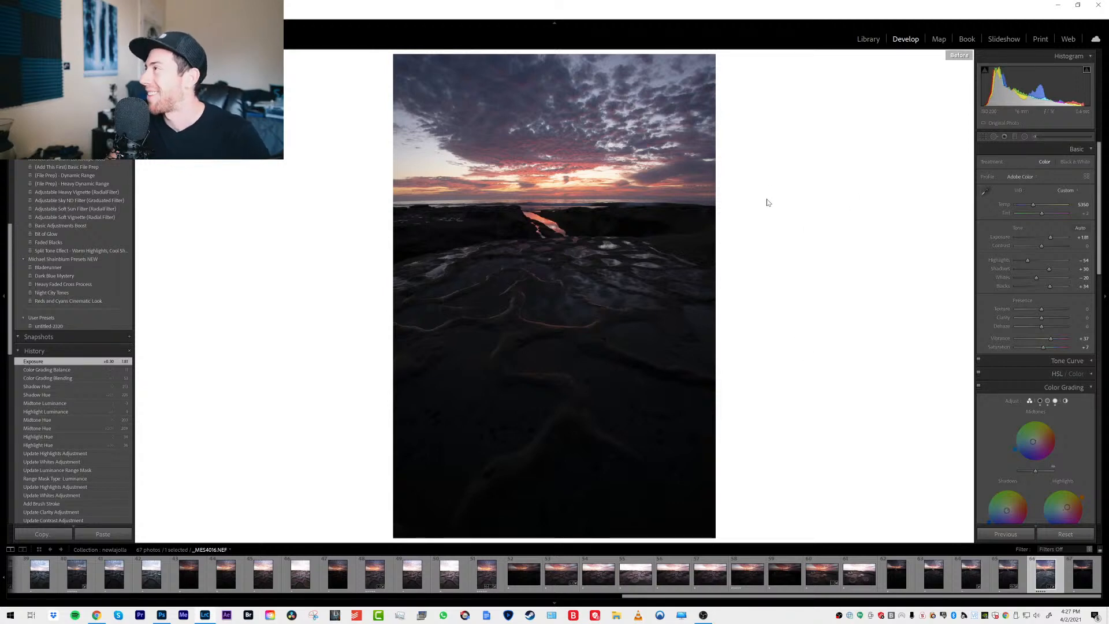
key("backslash")
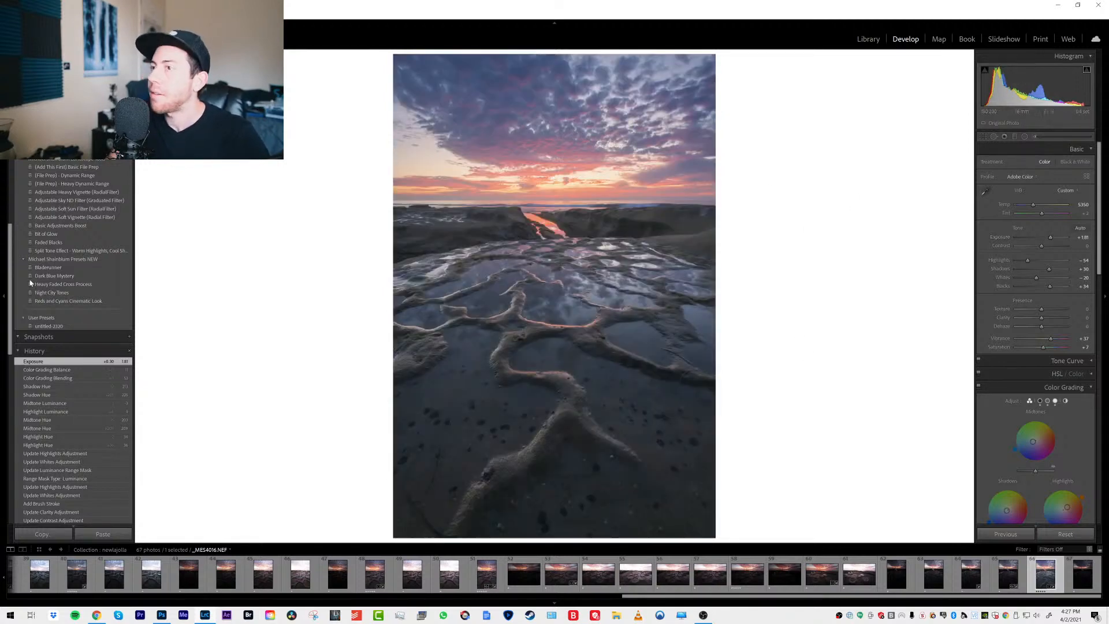
scroll(101, 435, "down", 5)
scroll(101, 432, "down", 3)
left_click(64, 436)
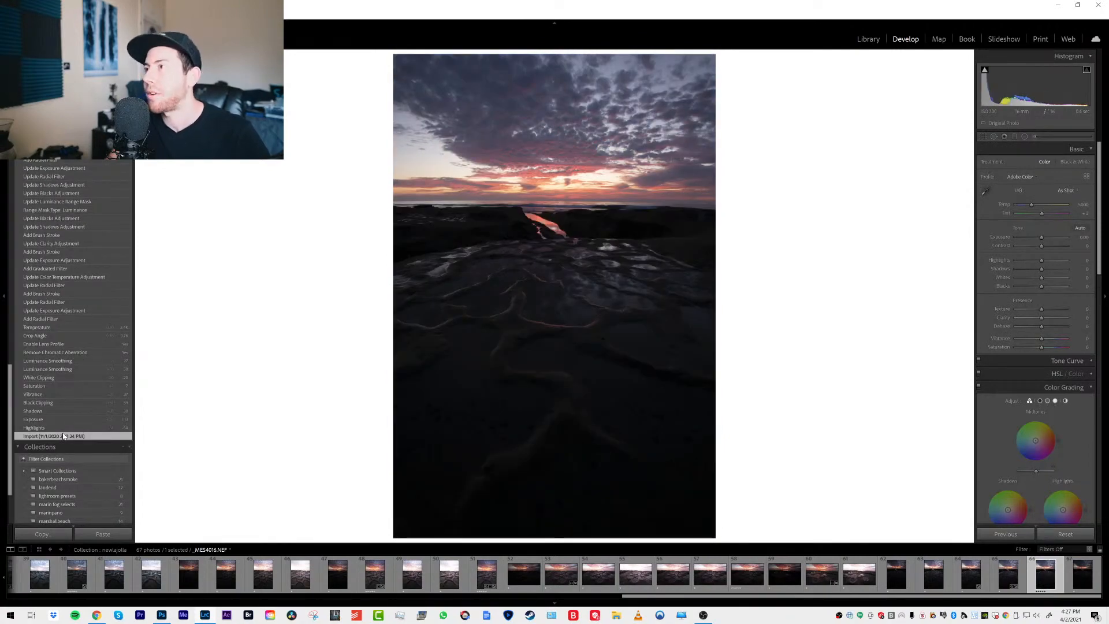
scroll(71, 330, "up", 10)
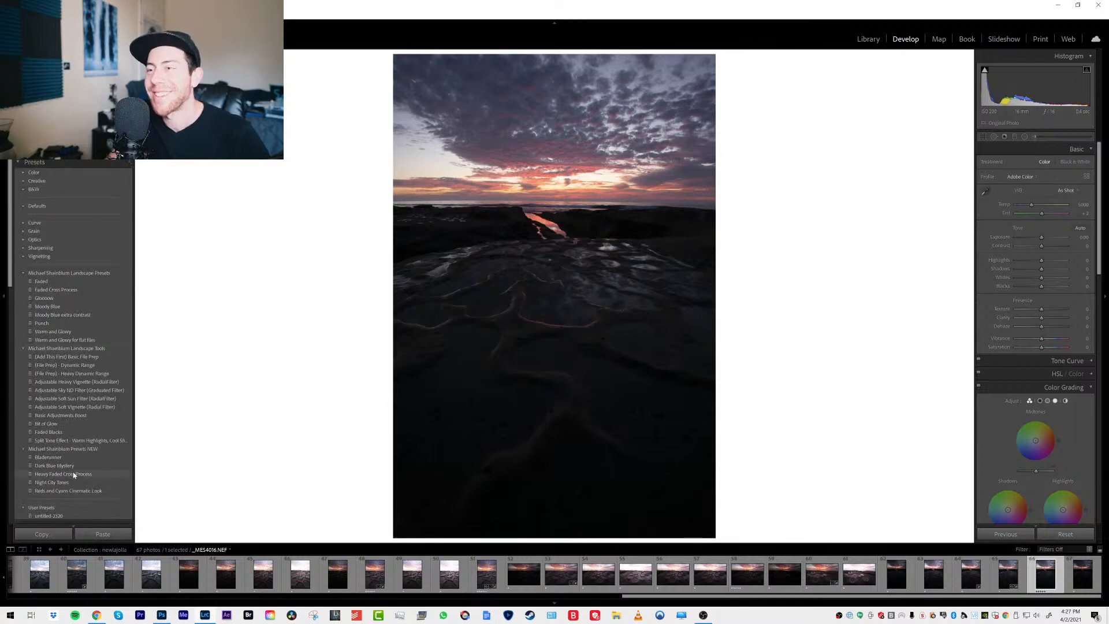
scroll(85, 450, "down", 4)
left_click(71, 399)
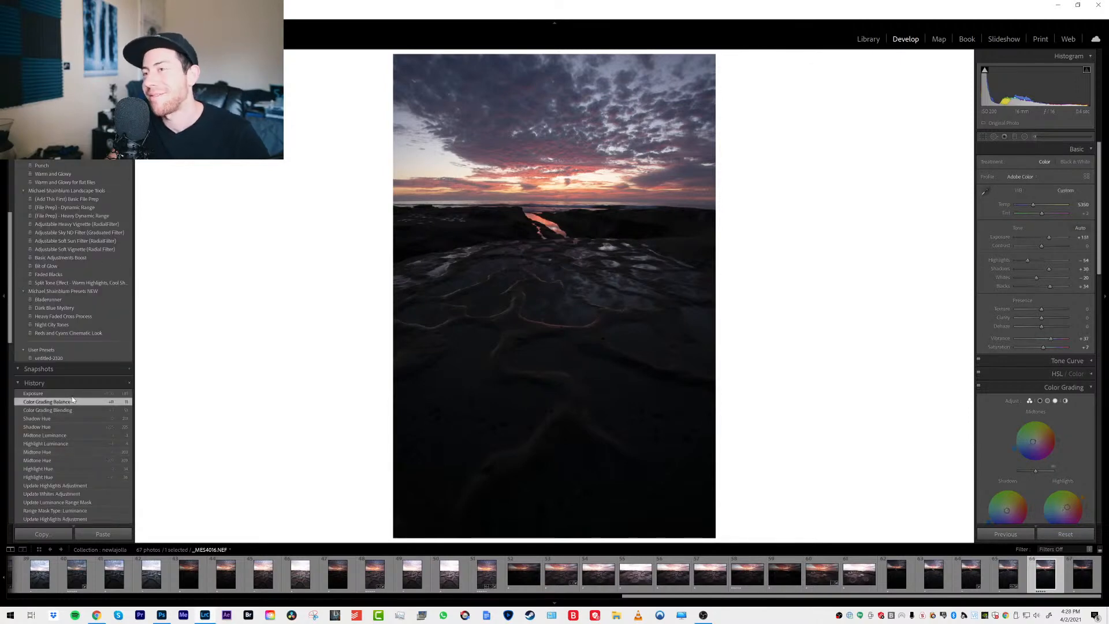
left_click(70, 393)
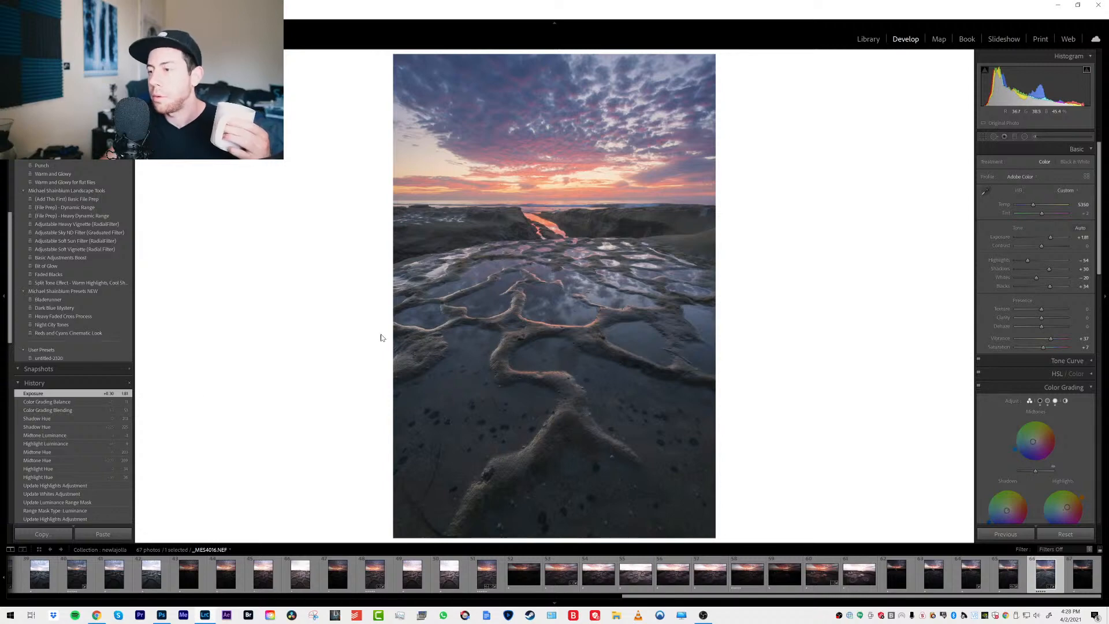
Switch to Photoshop and expand the collapsed panels to show the TK Combo and TK RapidMask2 tools
mouse_move(159, 618)
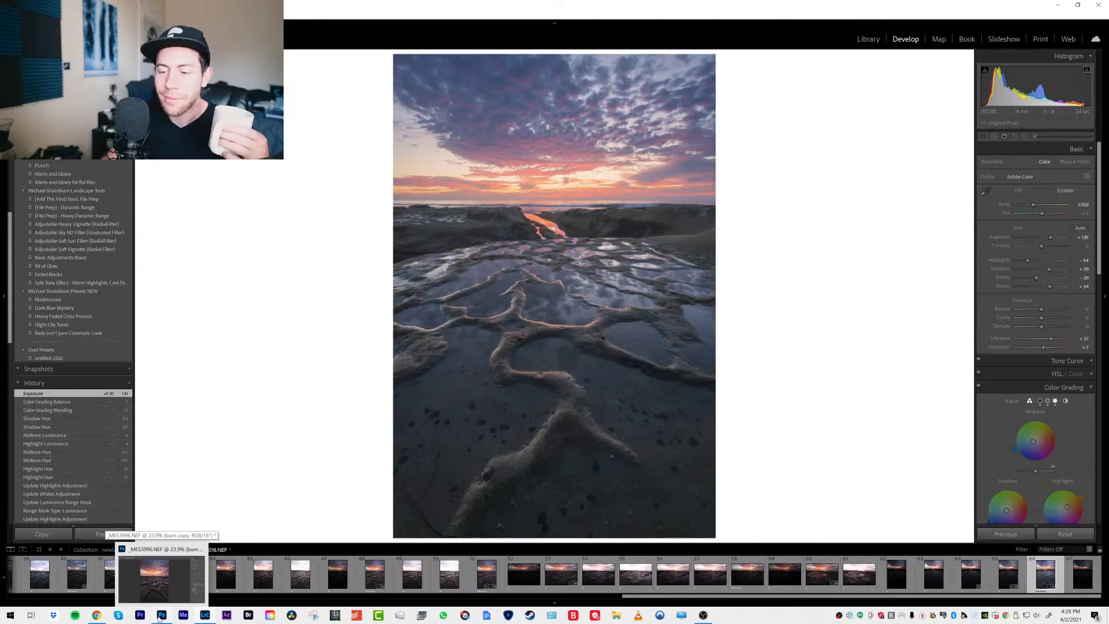
left_click(159, 616)
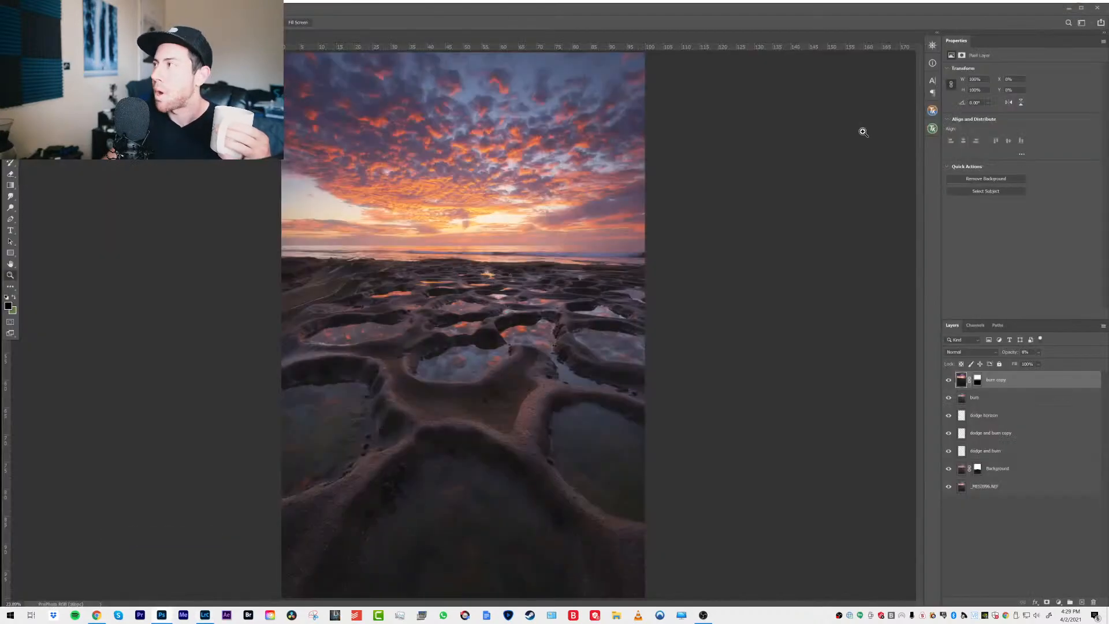
left_click(938, 33)
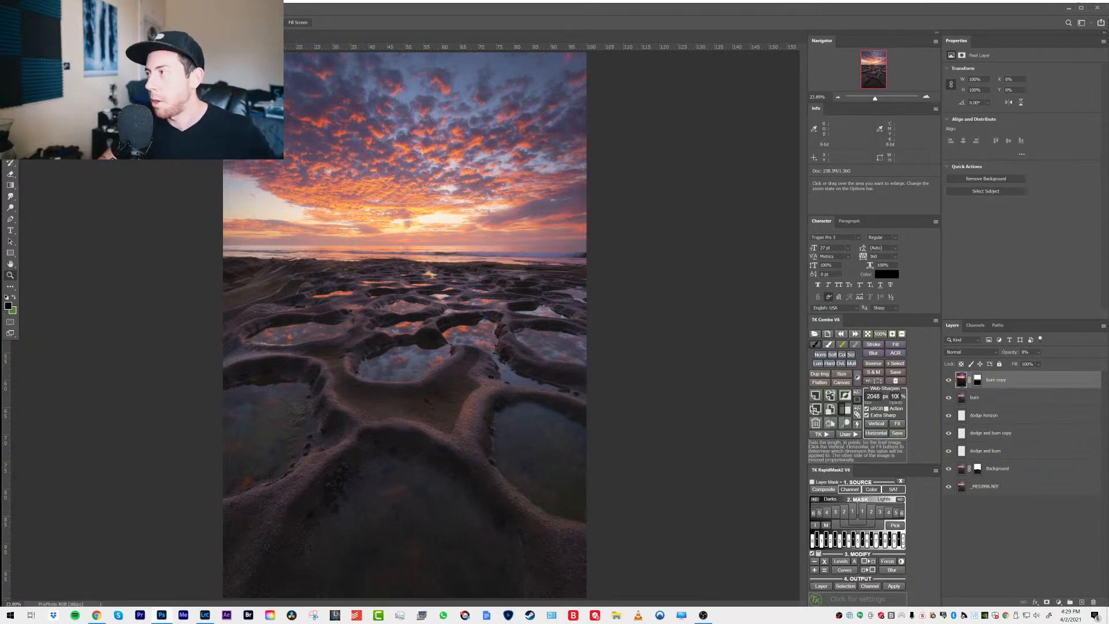
left_click(873, 396)
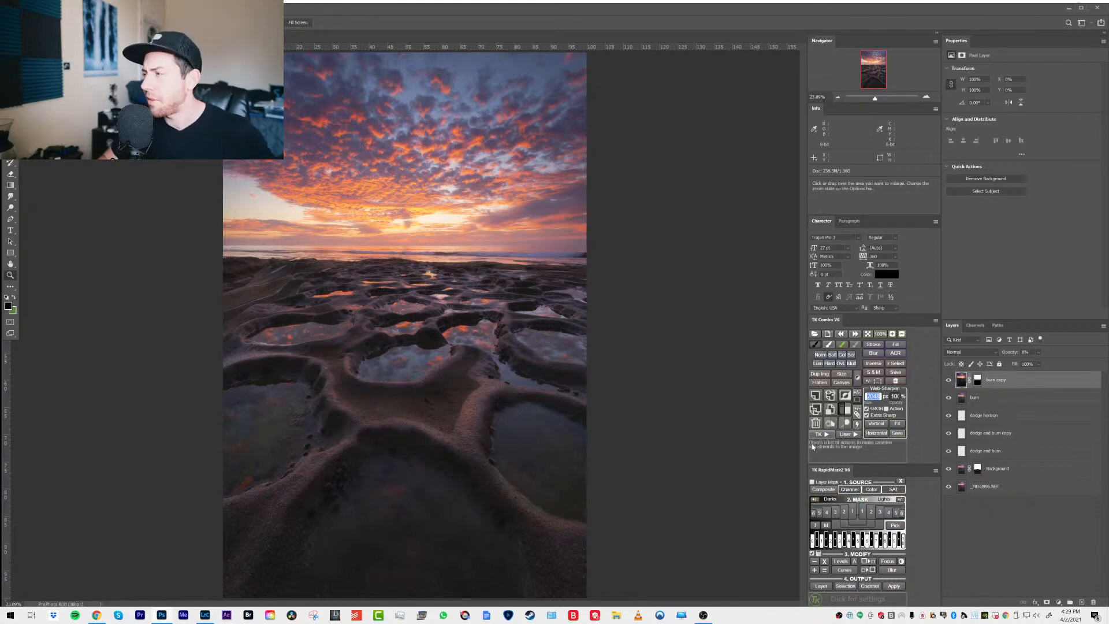
left_click(850, 489)
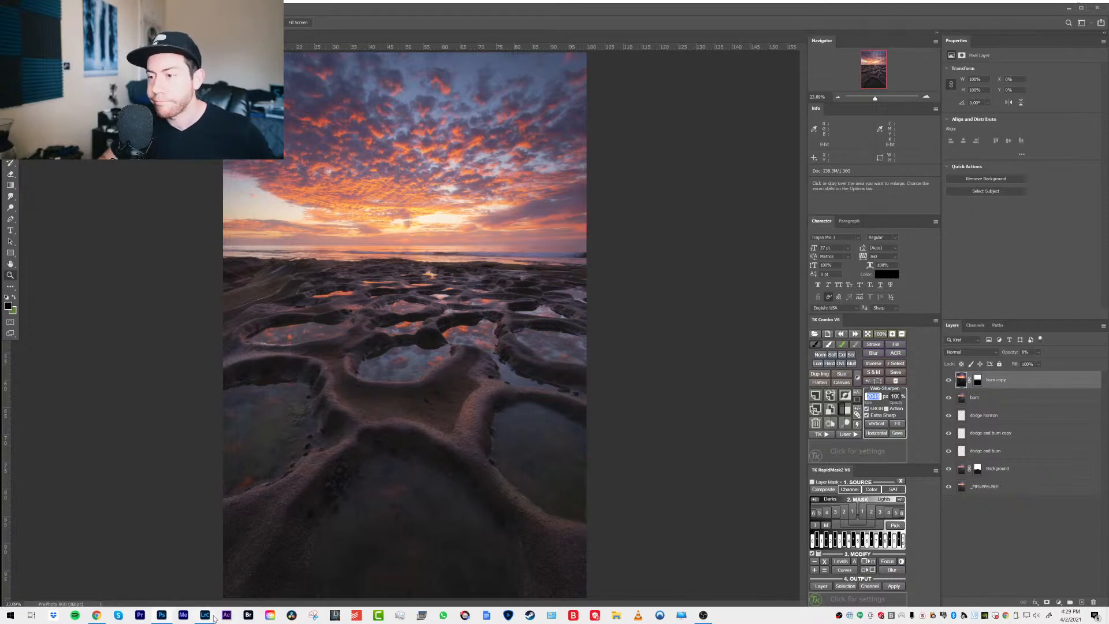
mouse_move(207, 619)
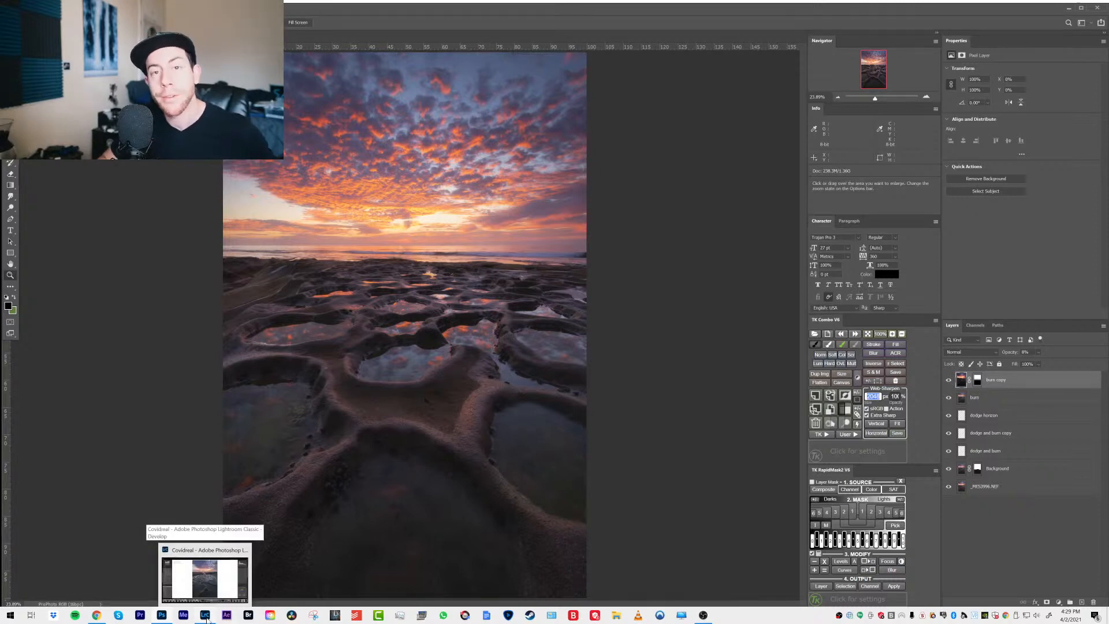
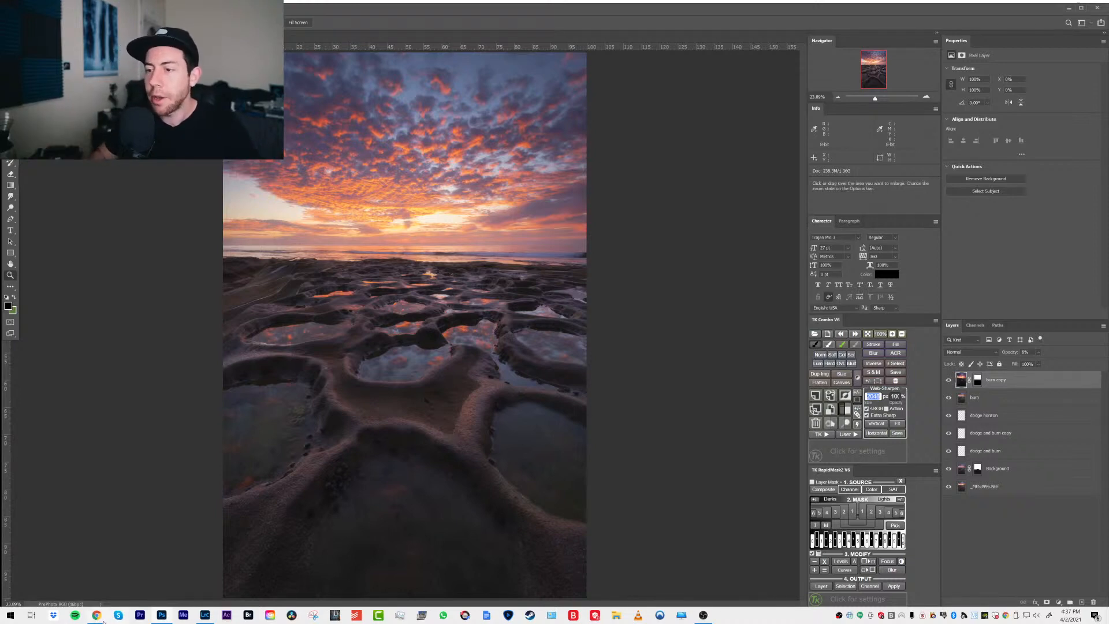
Switch to Chrome and search the web for "noaa san francisco" in a new tab
mouse_move(102, 621)
left_click(106, 589)
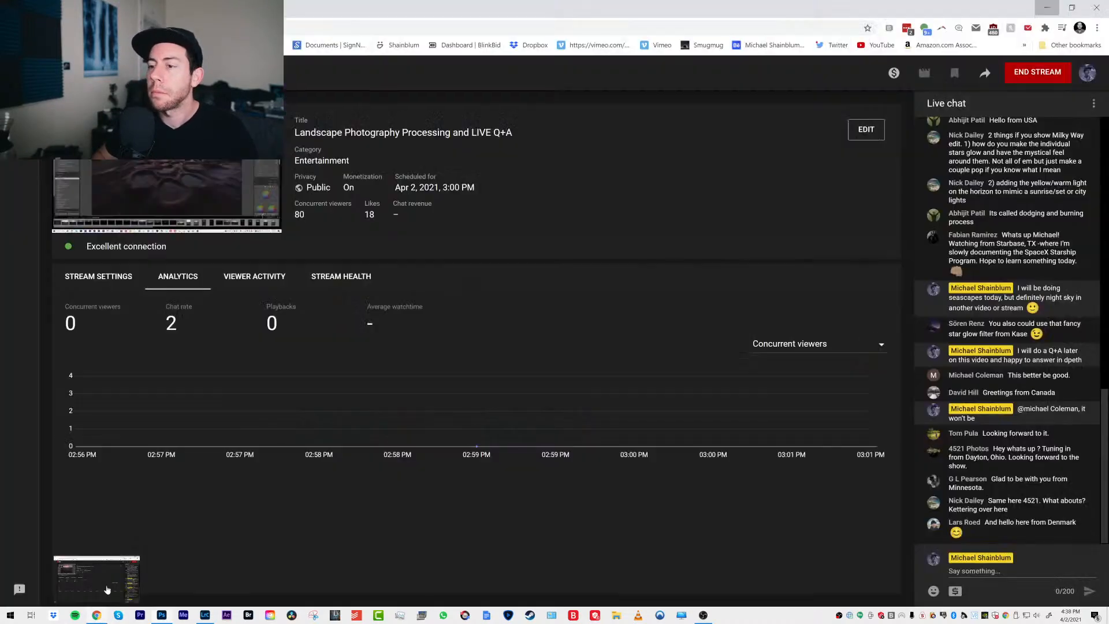
left_click(154, 8)
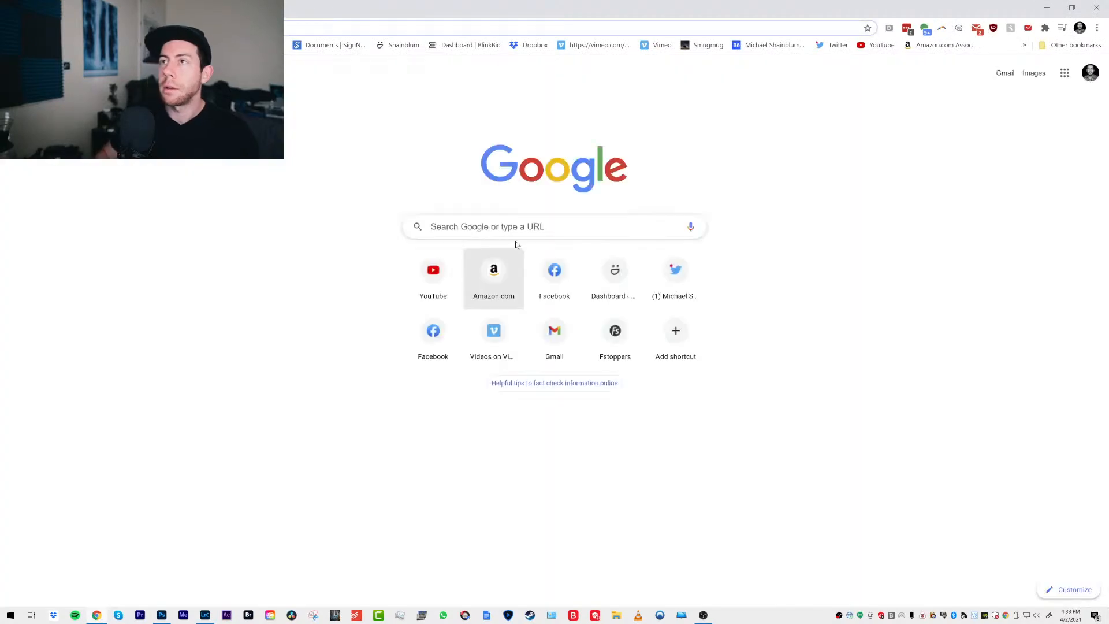
type("noaa")
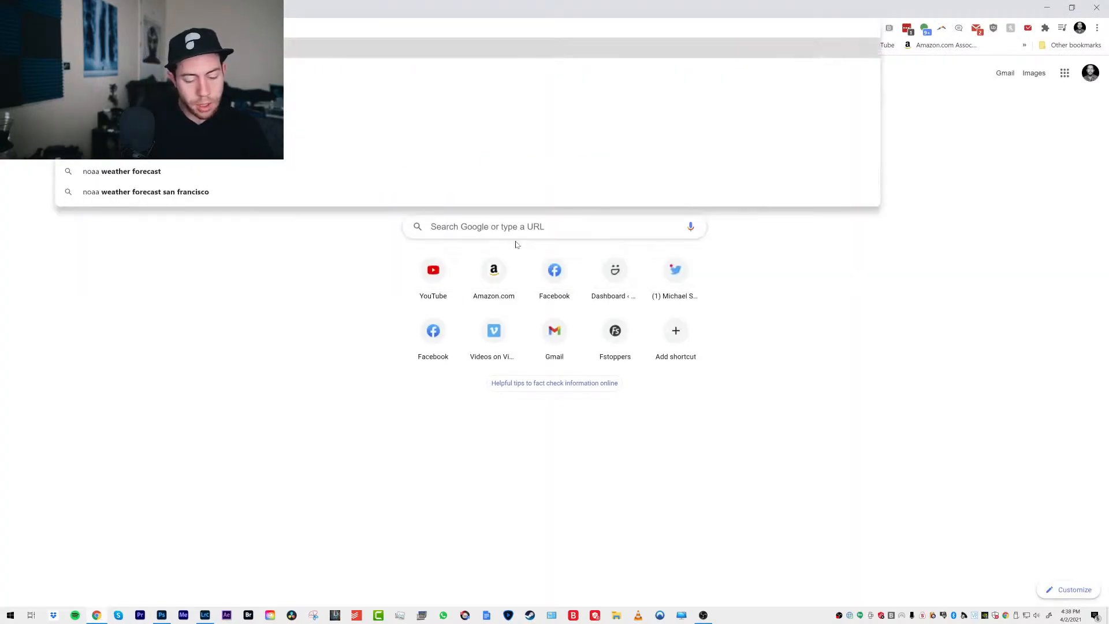
type(" san francisco")
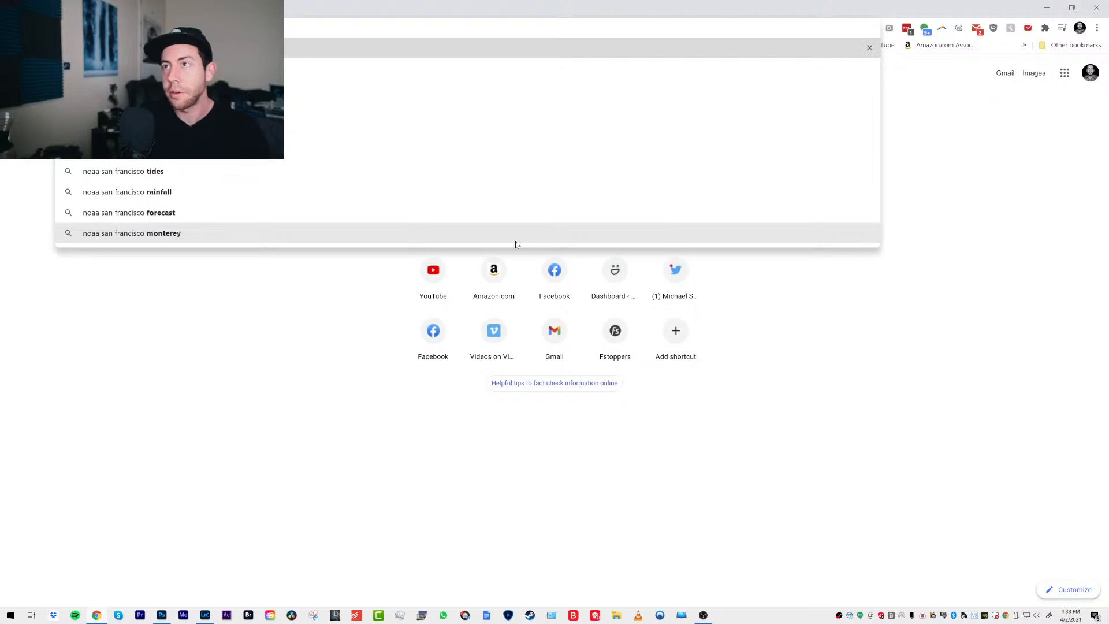
key("Return")
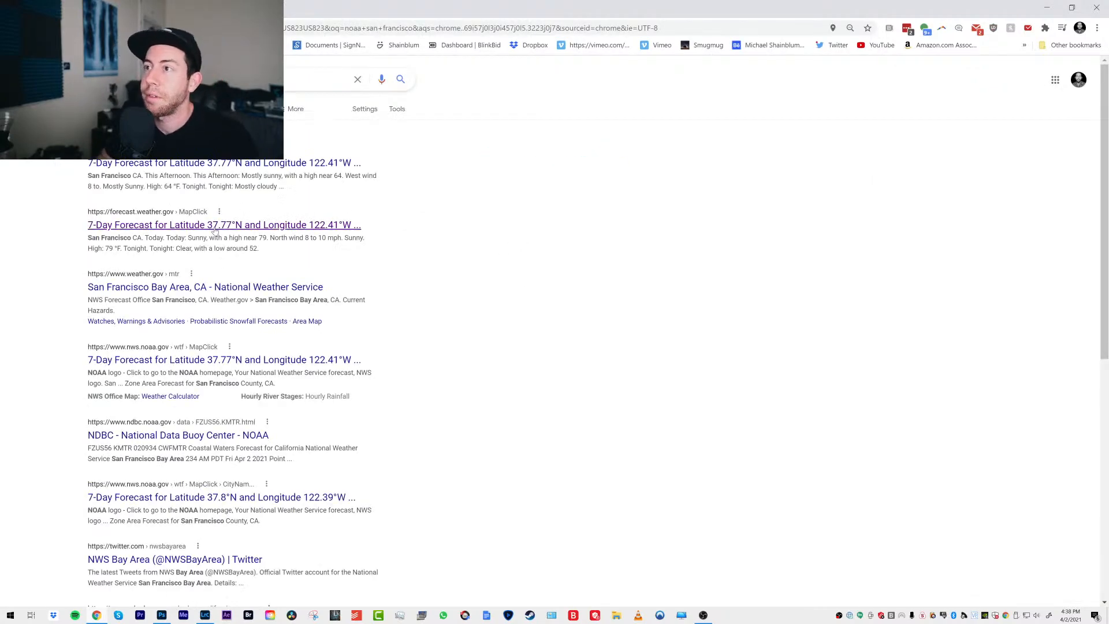
Open the first 7-day San Francisco forecast result, open its Hourly Weather Forecast, and examine the temperature, wind and sky cover graphs
left_click(223, 167)
scroll(493, 413, "down", 6)
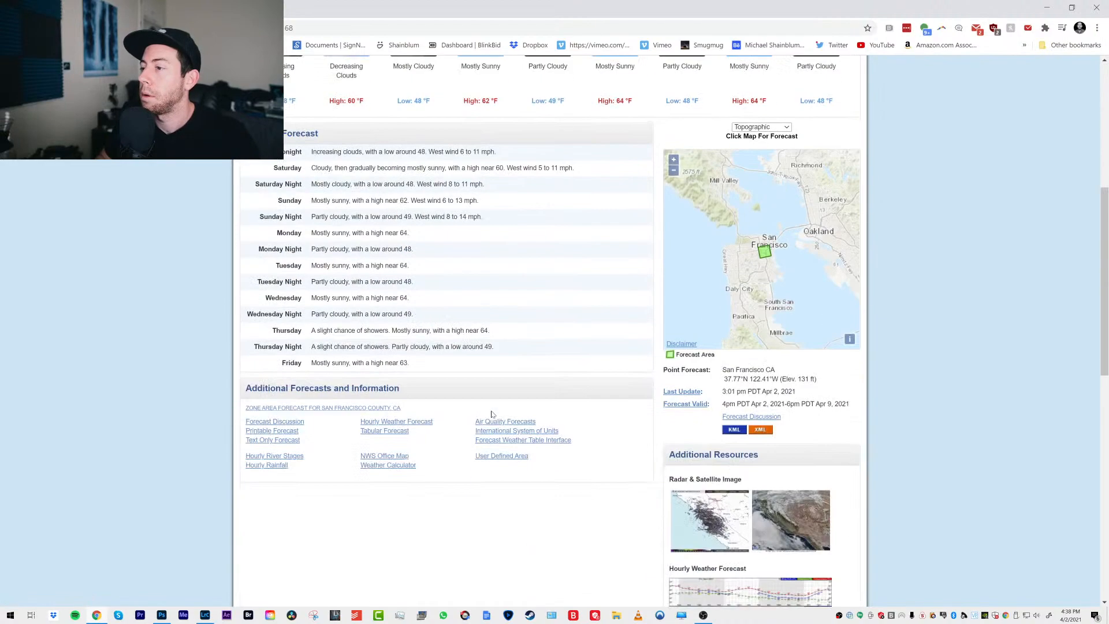
left_click(382, 422)
scroll(717, 441, "down", 2)
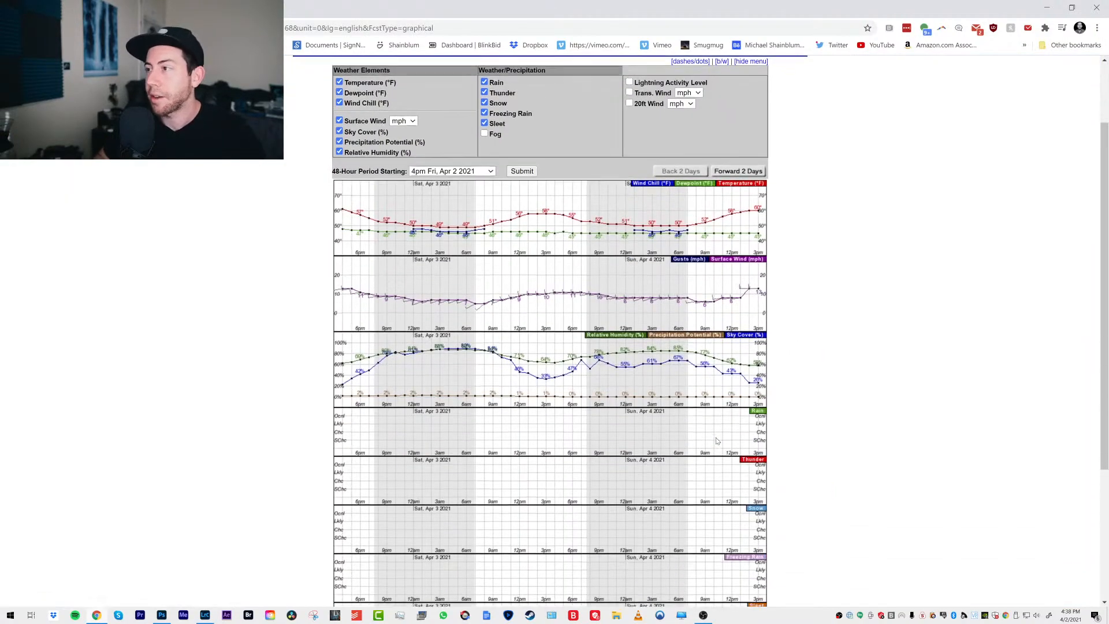
scroll(717, 441, "down", 2)
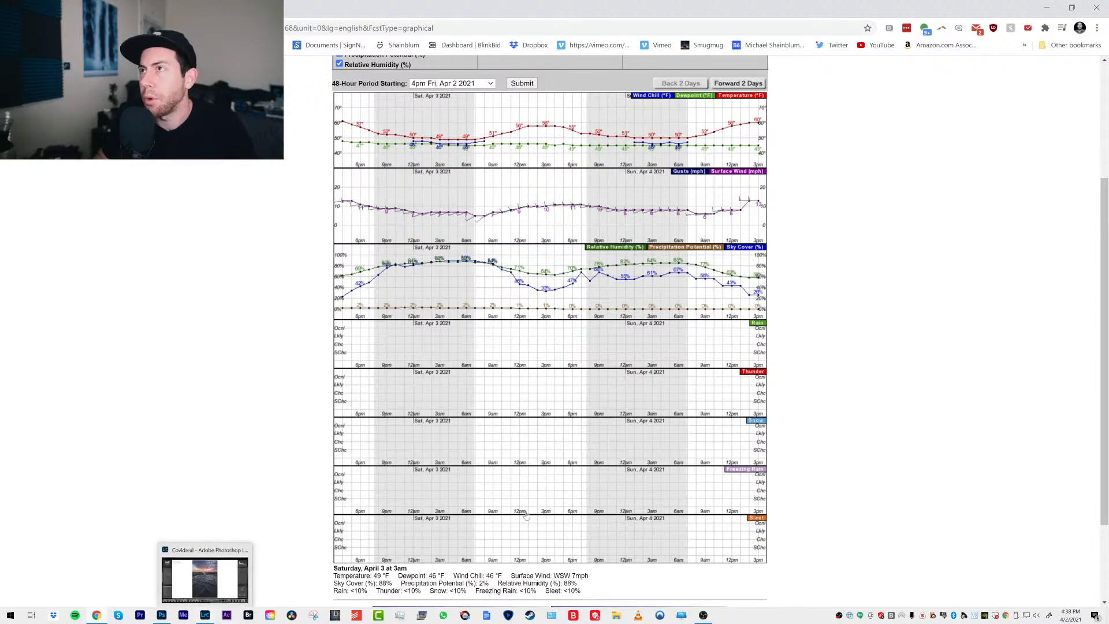
Switch to Lightroom and open photo _MES3950.NEF from the earlier part of the newlajolla collection
left_click(208, 616)
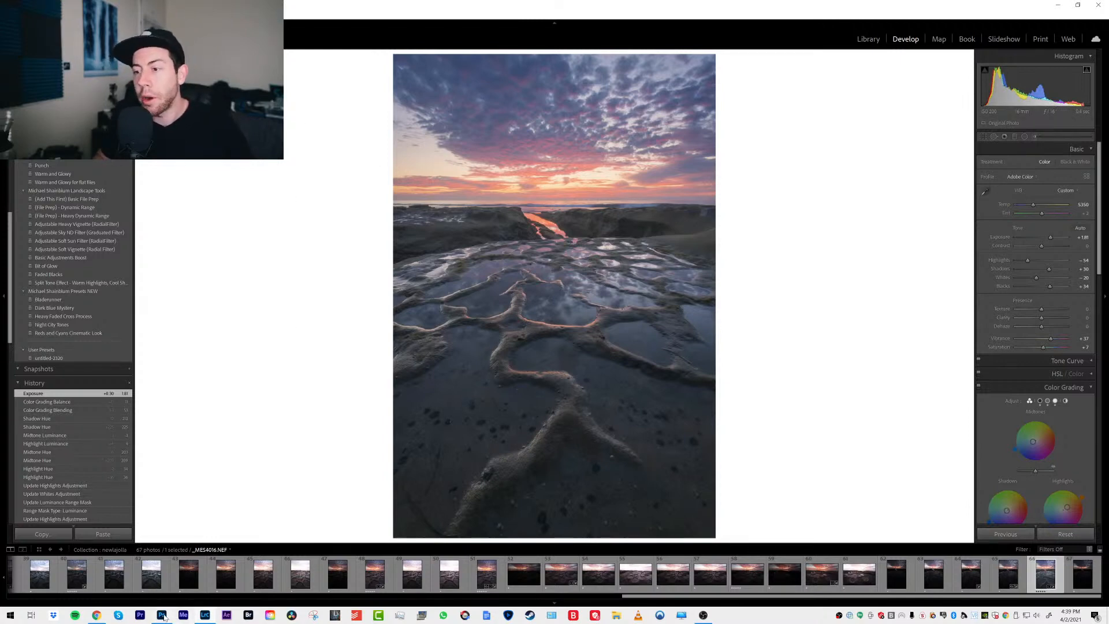
mouse_move(163, 617)
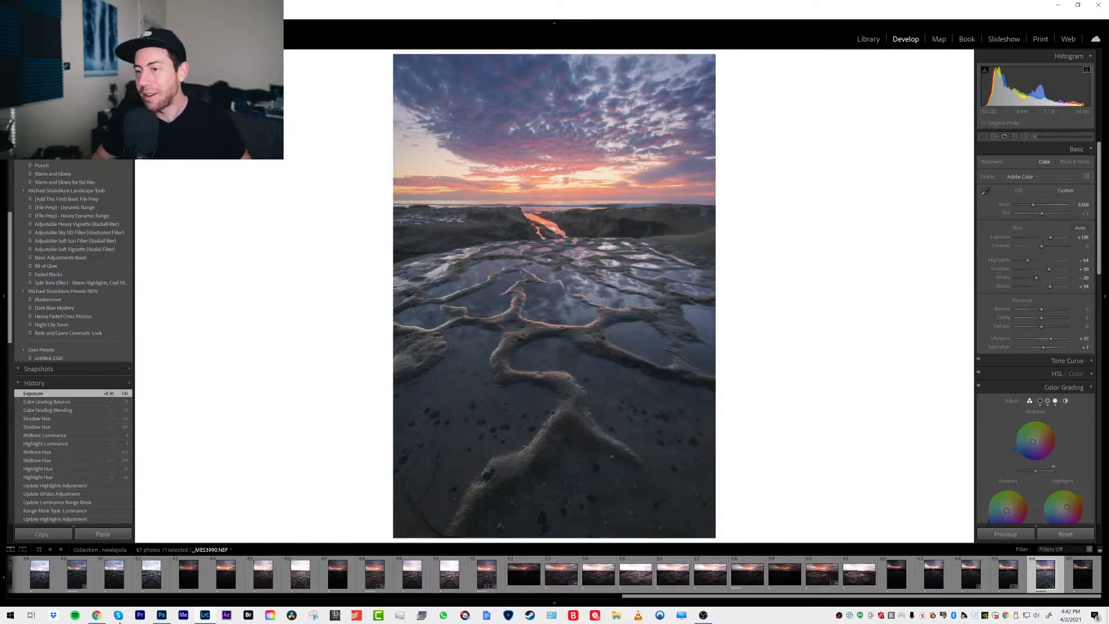
mouse_move(101, 618)
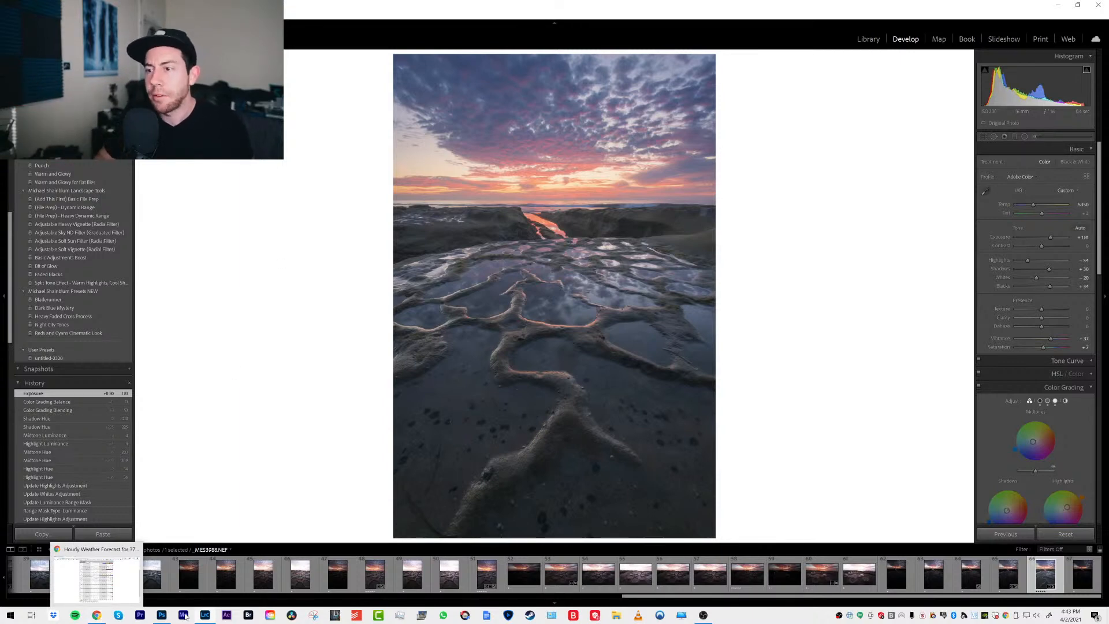
left_click(213, 560)
scroll(213, 560, "up", 10)
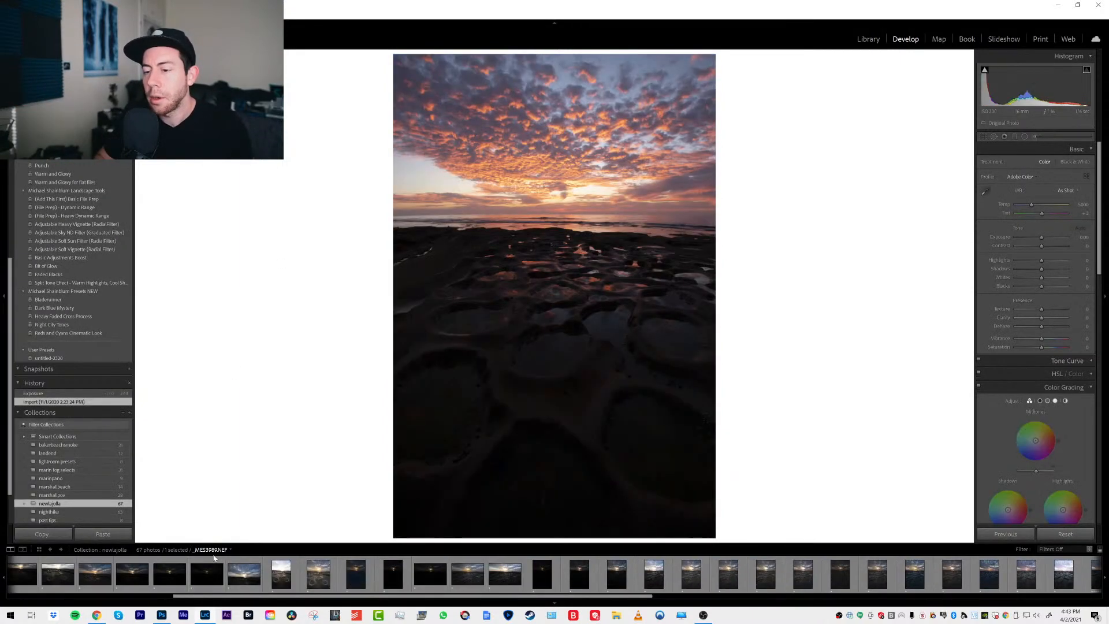
left_click(318, 584)
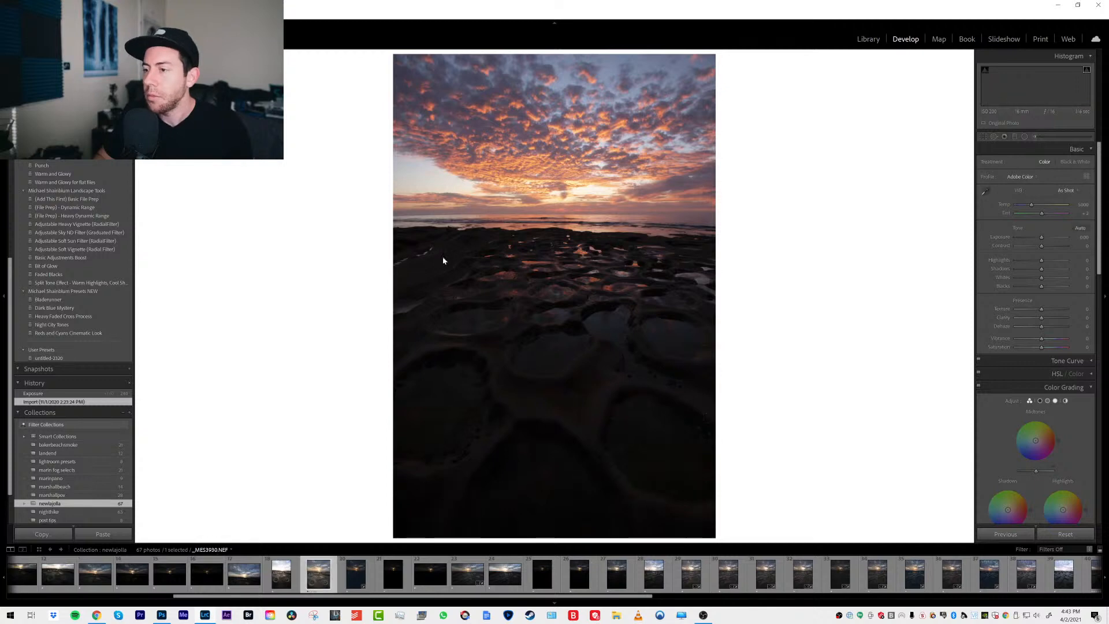